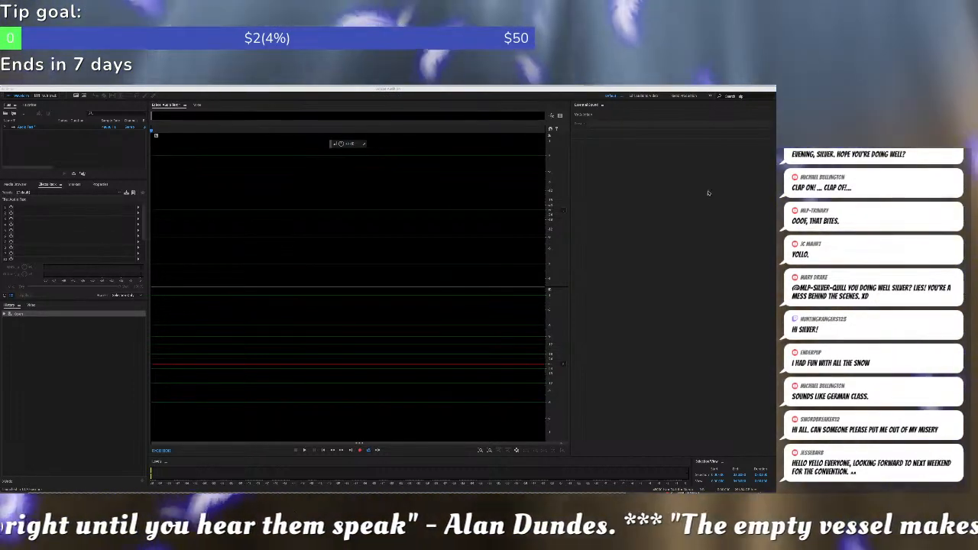
Record a spoken microphone test into the empty audio file from its beginning, and stop the recording.
left_click(360, 451)
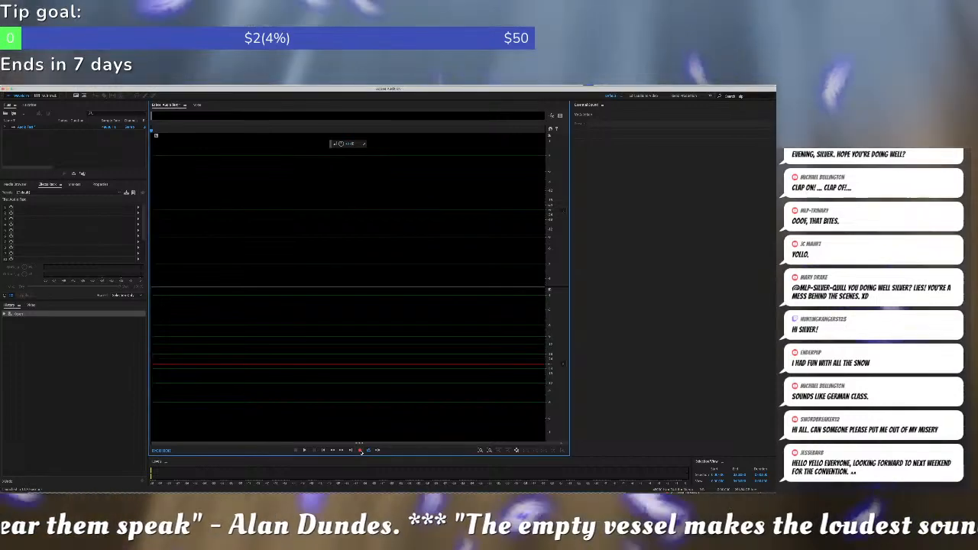
left_click(360, 450)
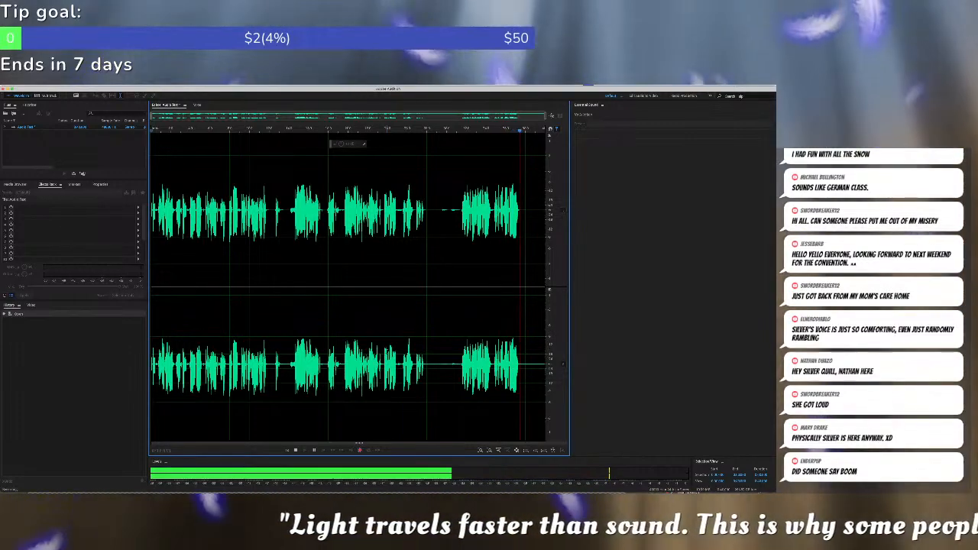
key("space")
key("shift+space")
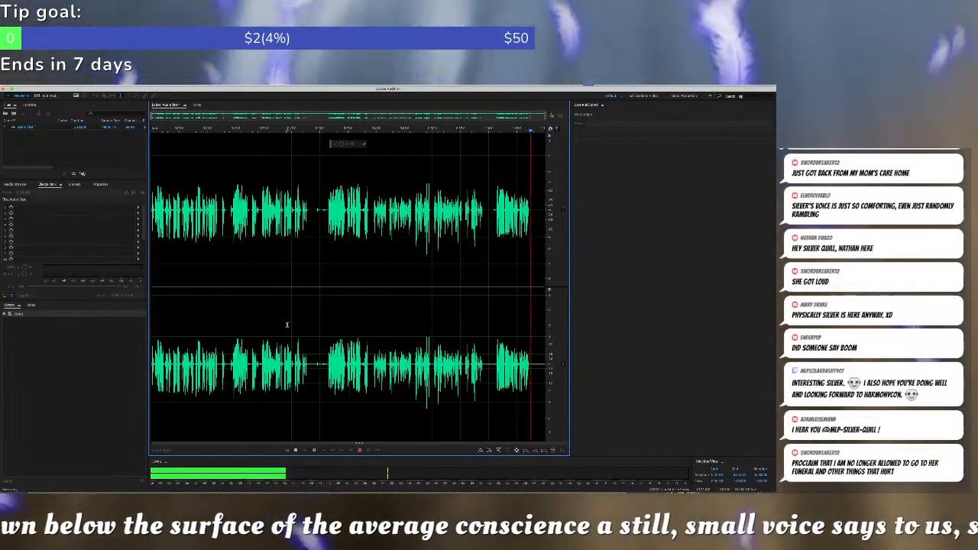
key("space")
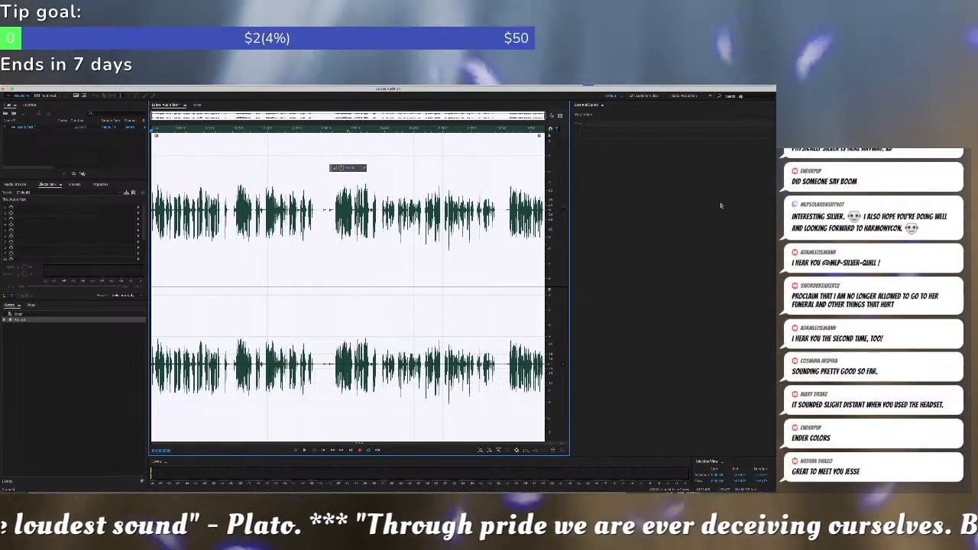
Set the default output in the Audio Hardware preferences to RODECaster Pro Stereo, accepting the device change.
left_click(23, 85)
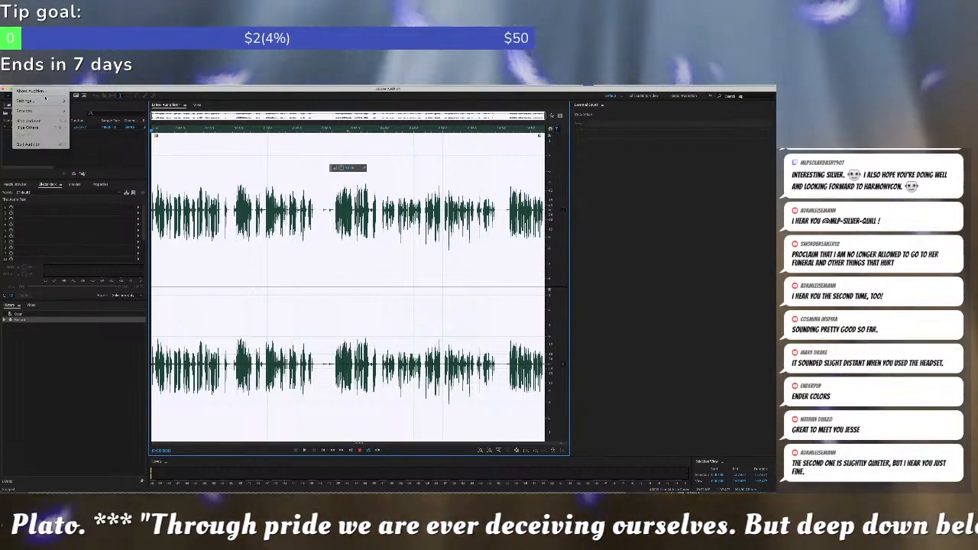
mouse_move(43, 101)
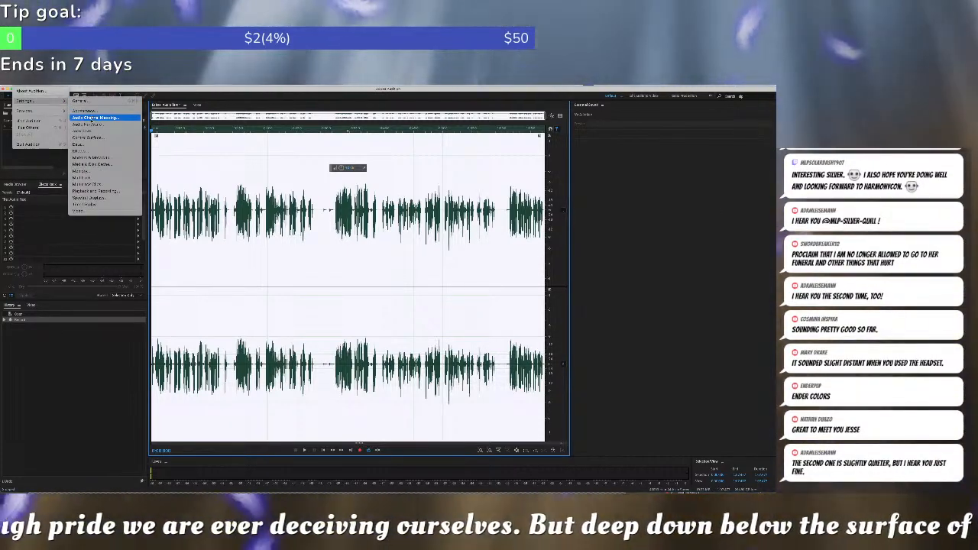
left_click(89, 124)
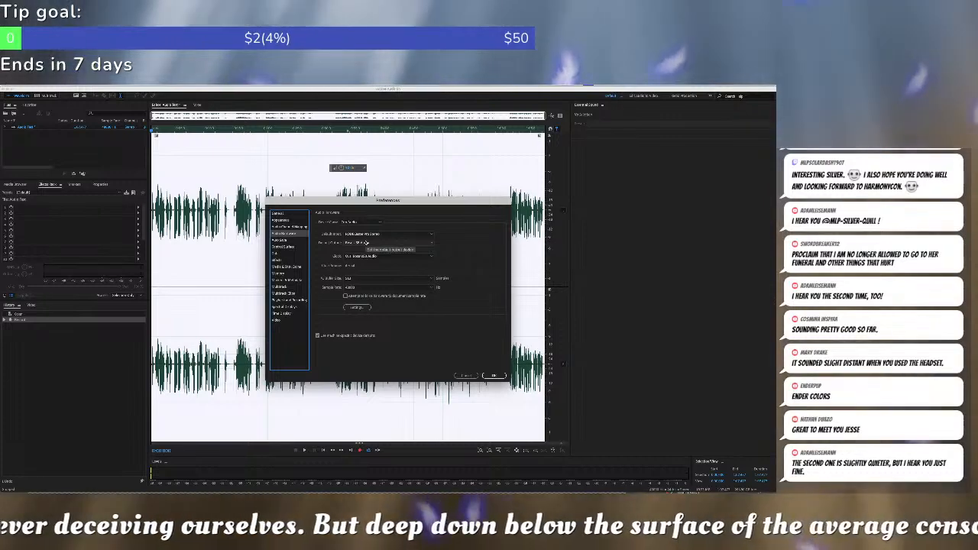
left_click(384, 243)
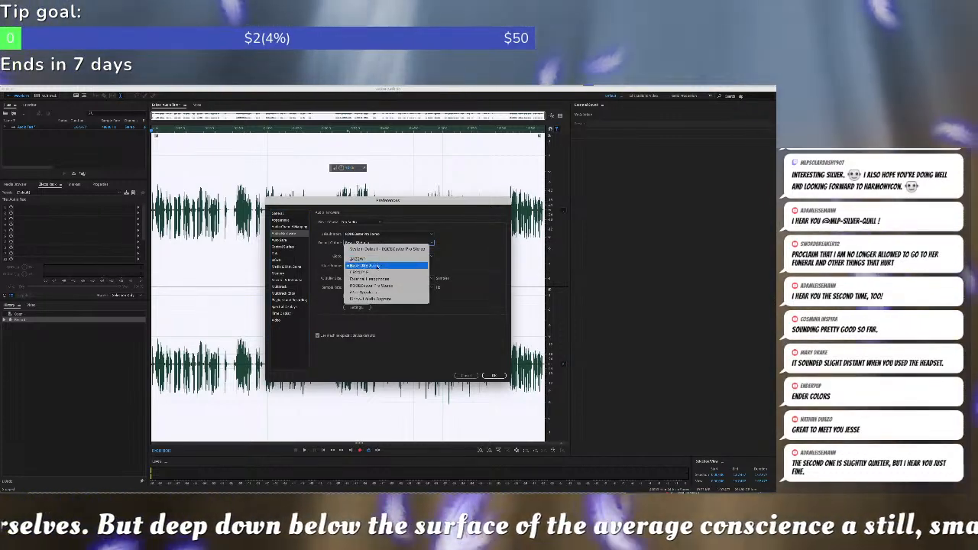
left_click(379, 285)
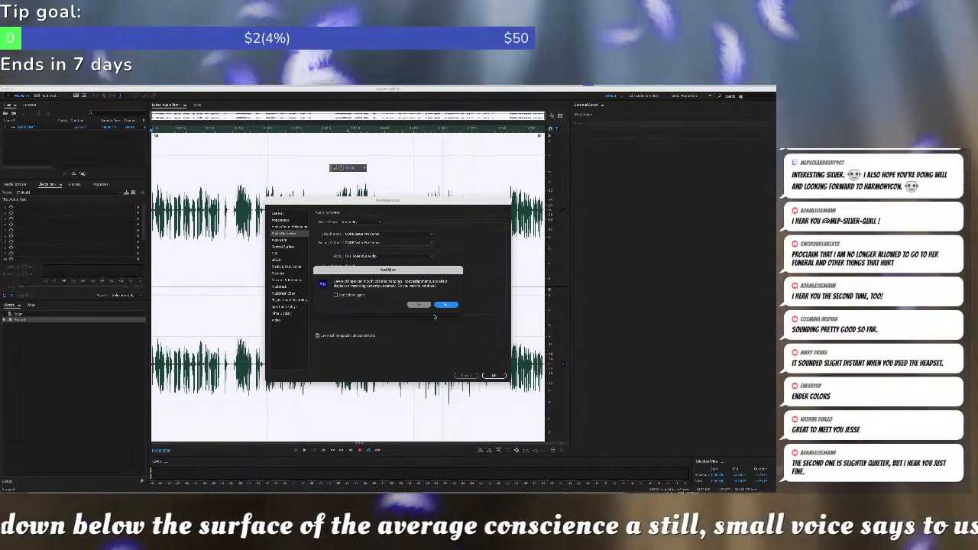
left_click(446, 305)
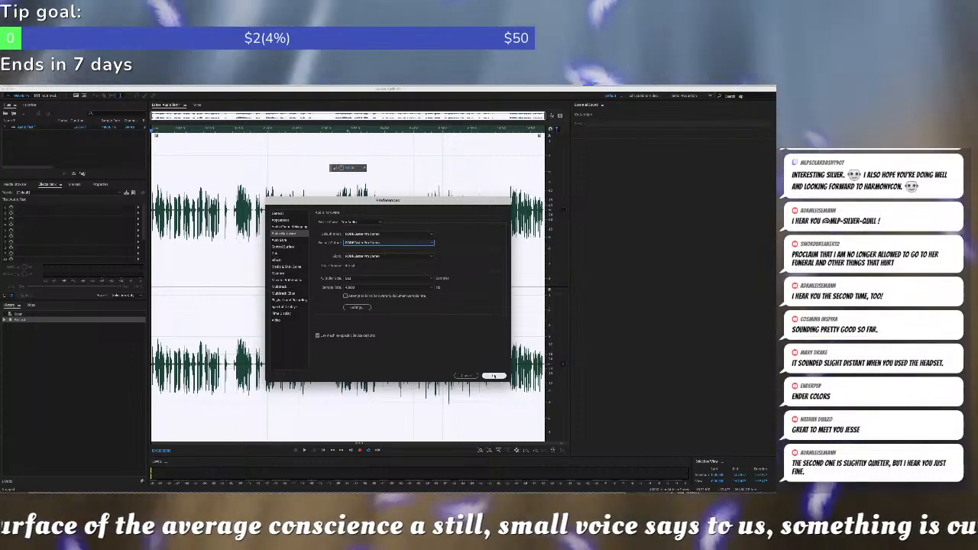
left_click(494, 375)
Play back the middle and later passages of the test recording from several points to compare the voice quality.
left_click(313, 385)
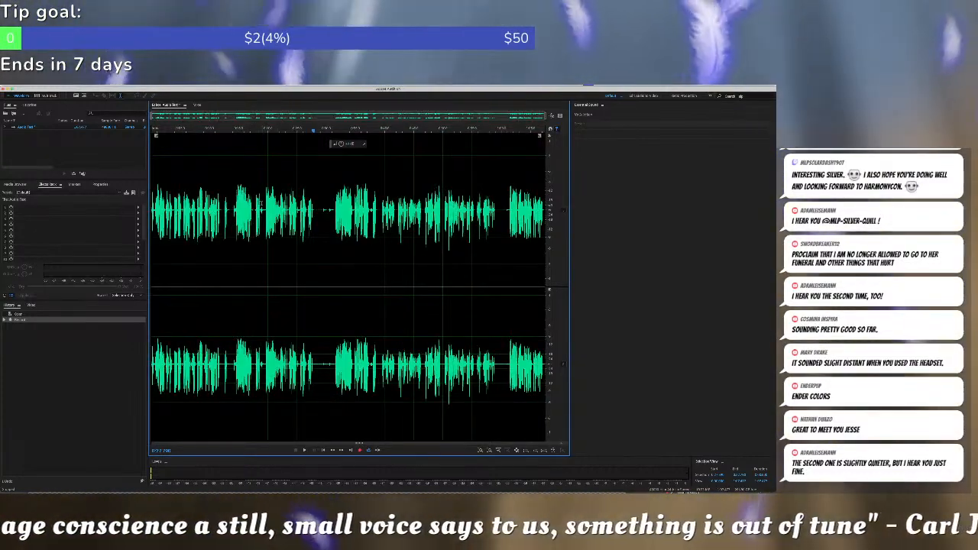
key("space")
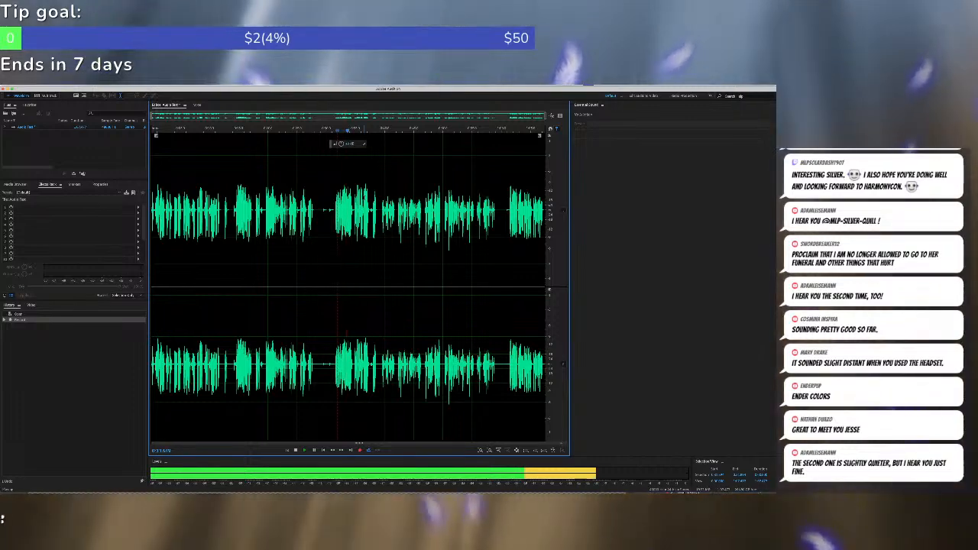
key("space")
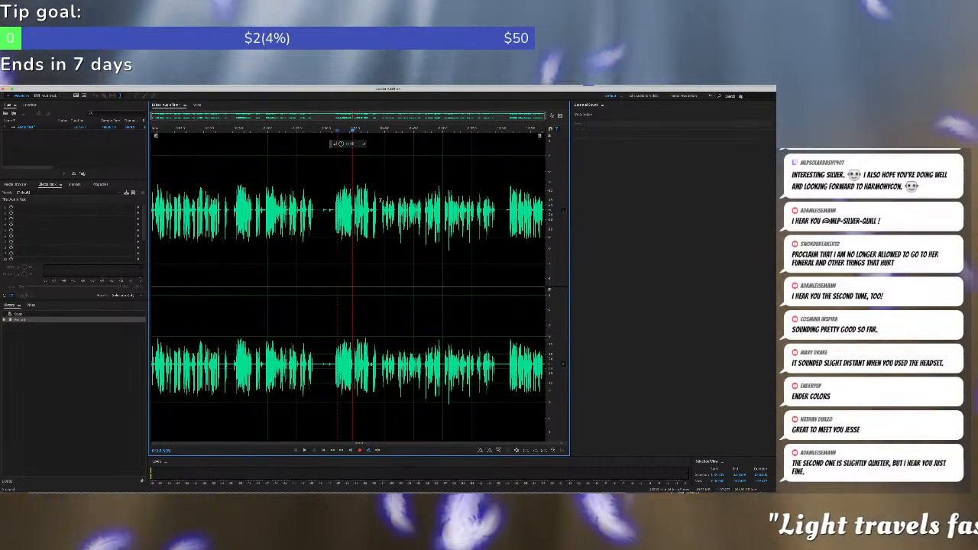
left_click(380, 200)
key("space")
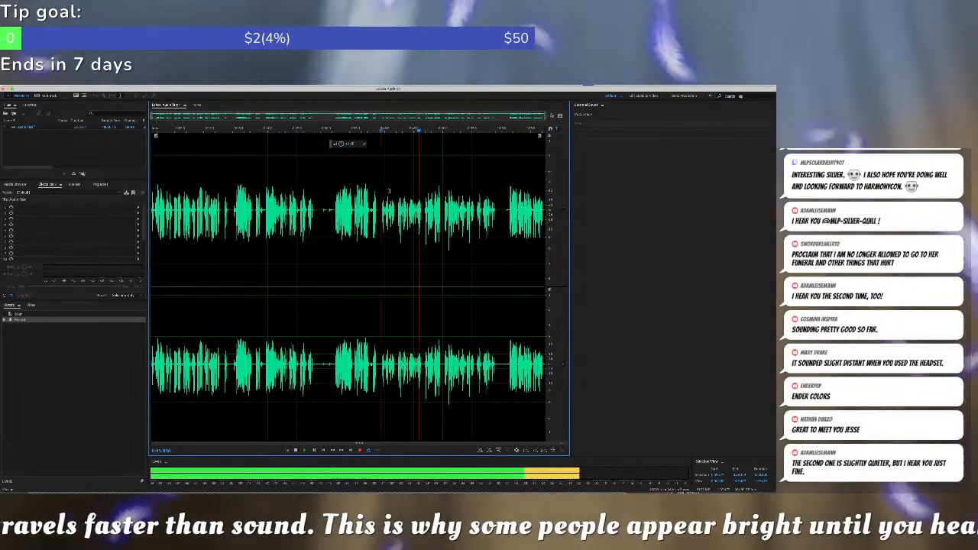
key("space")
key("space")
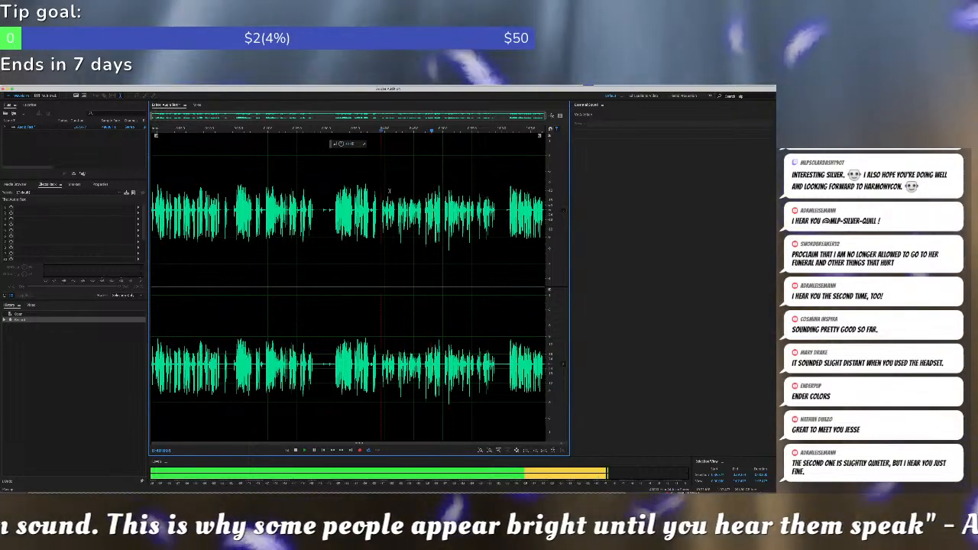
key("space")
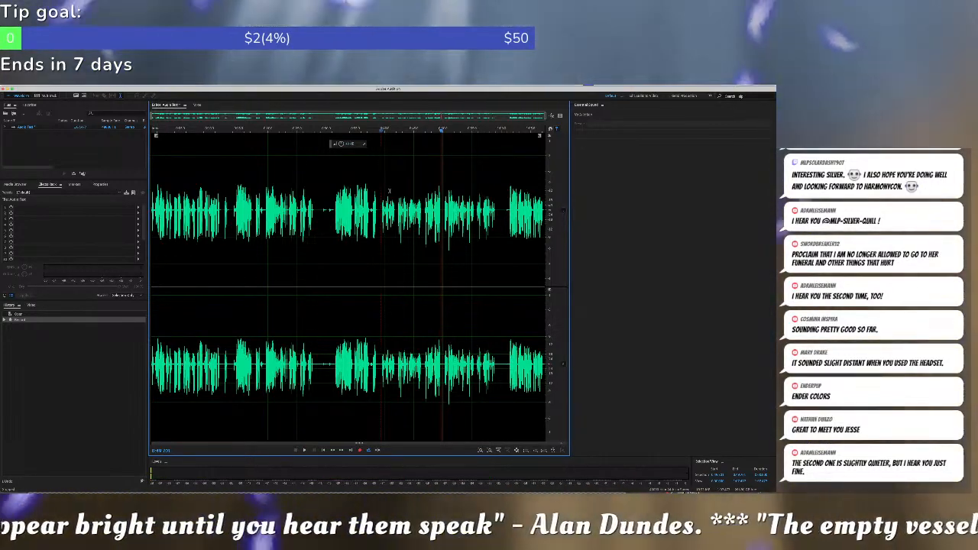
left_click(462, 173)
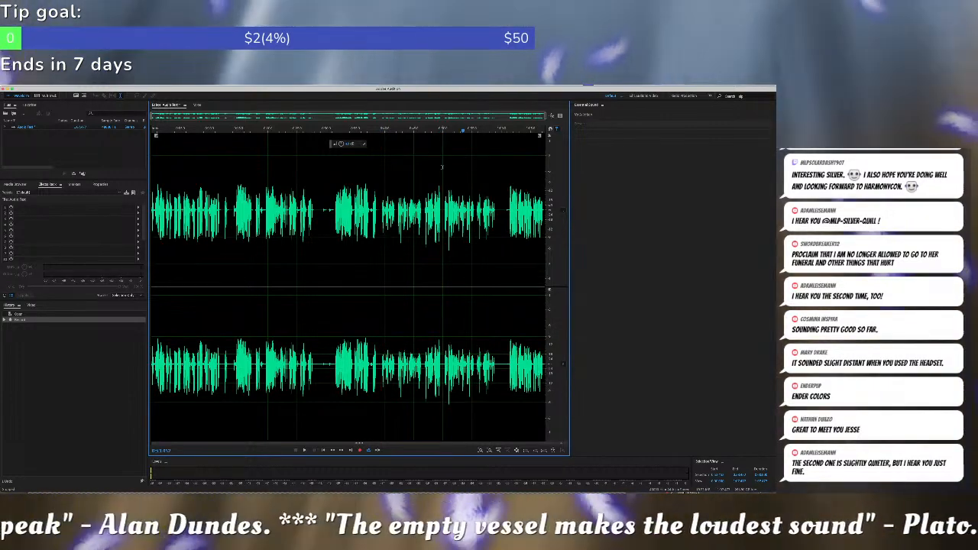
key("space")
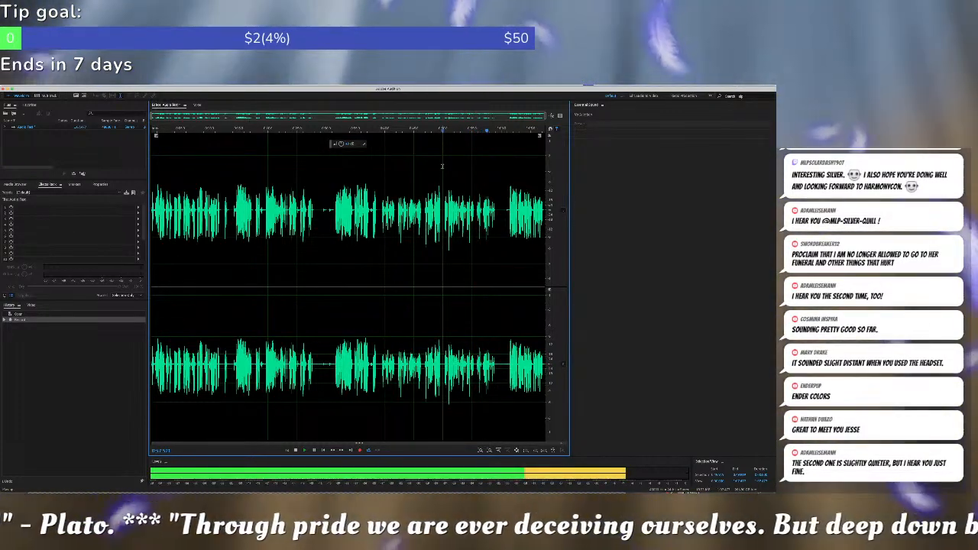
key("space")
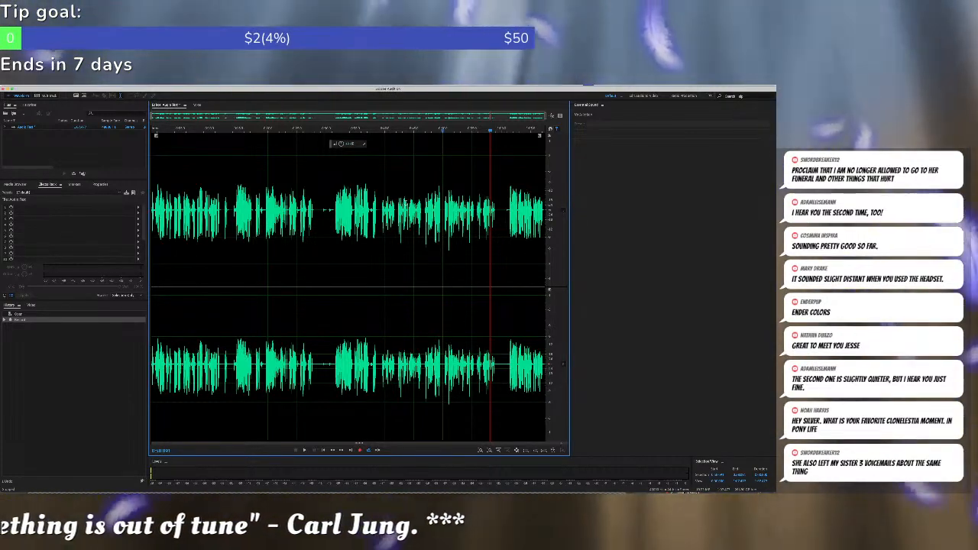
Record another microphone test starting in the silent gap at about the one-minute mark, and stop the recording.
left_click(502, 209)
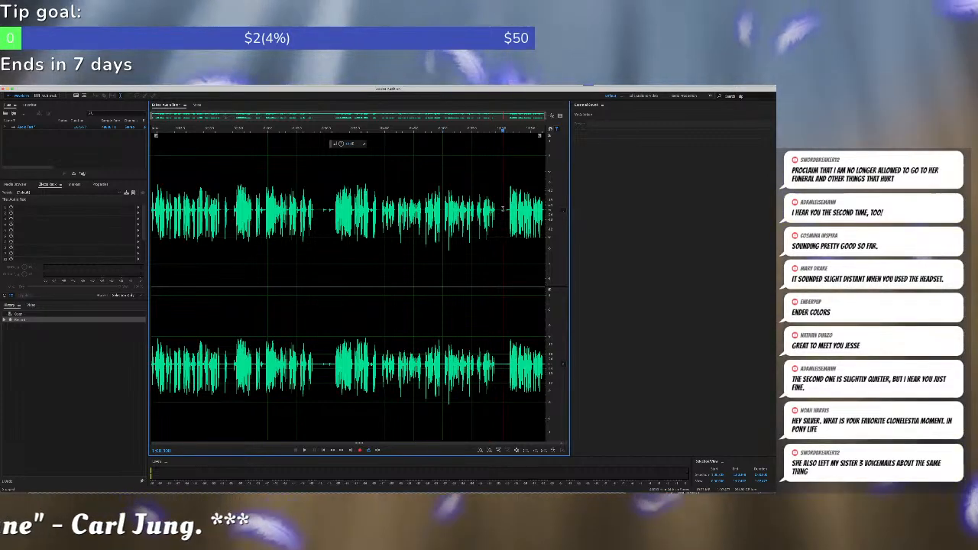
left_click(360, 451)
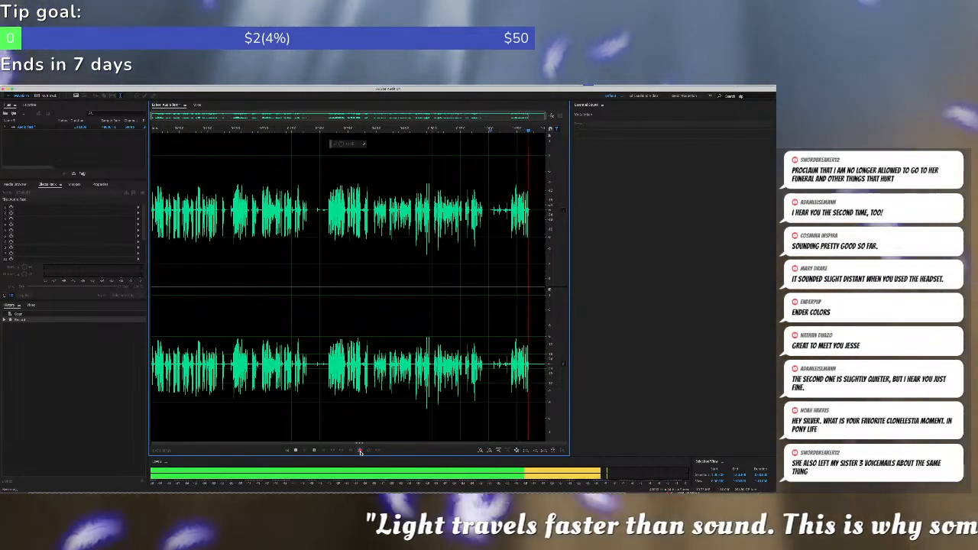
left_click(360, 451)
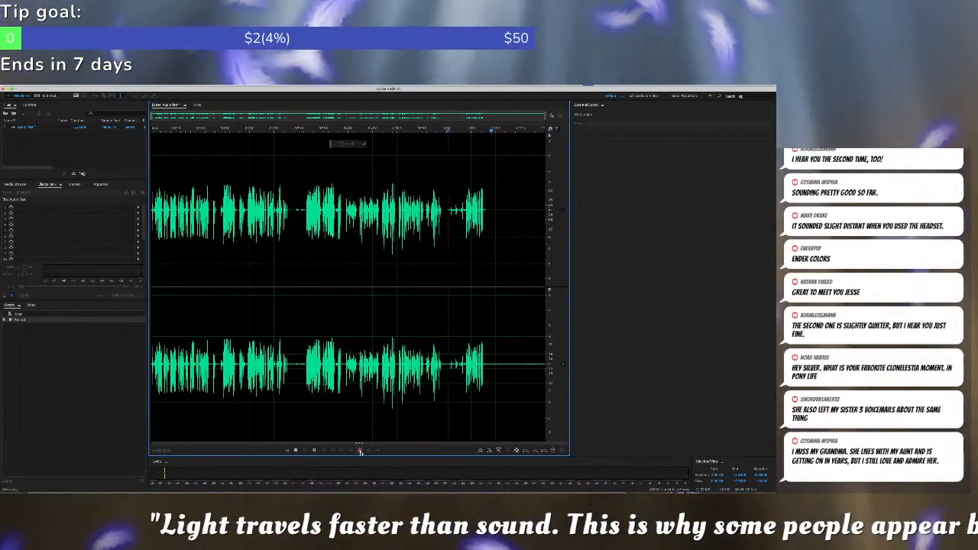
left_click(360, 451)
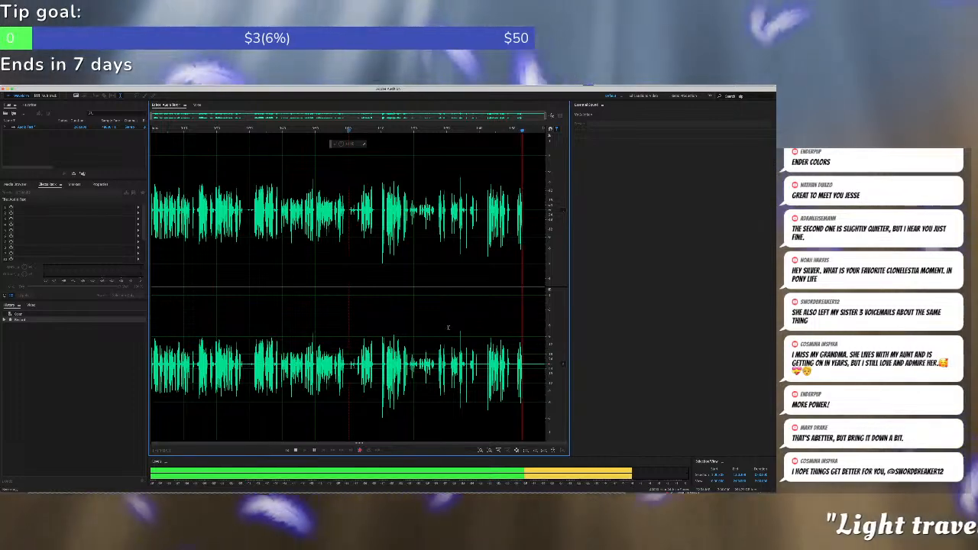
key("space")
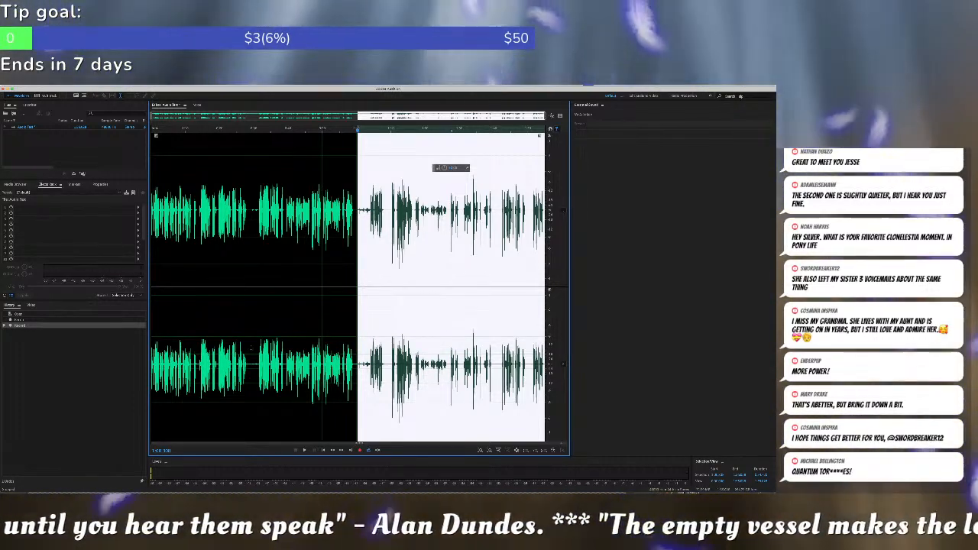
Listen to the newly recorded take, starting just before it and skipping ahead to its later passages.
left_click(340, 224)
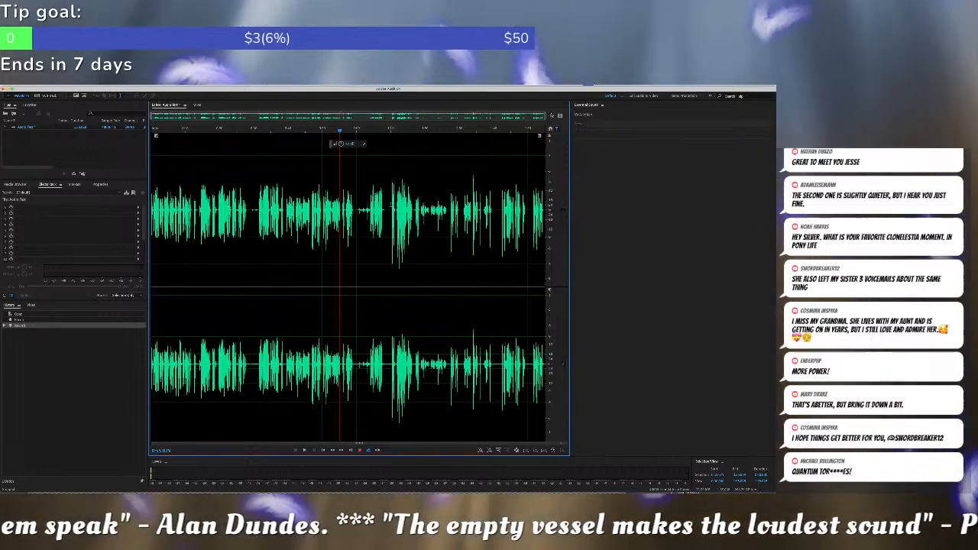
key("space")
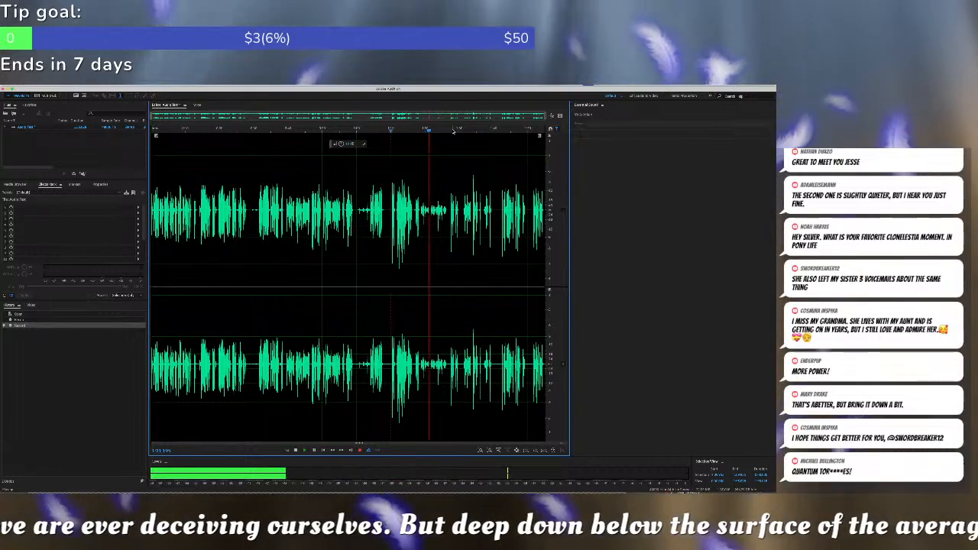
left_click(451, 131)
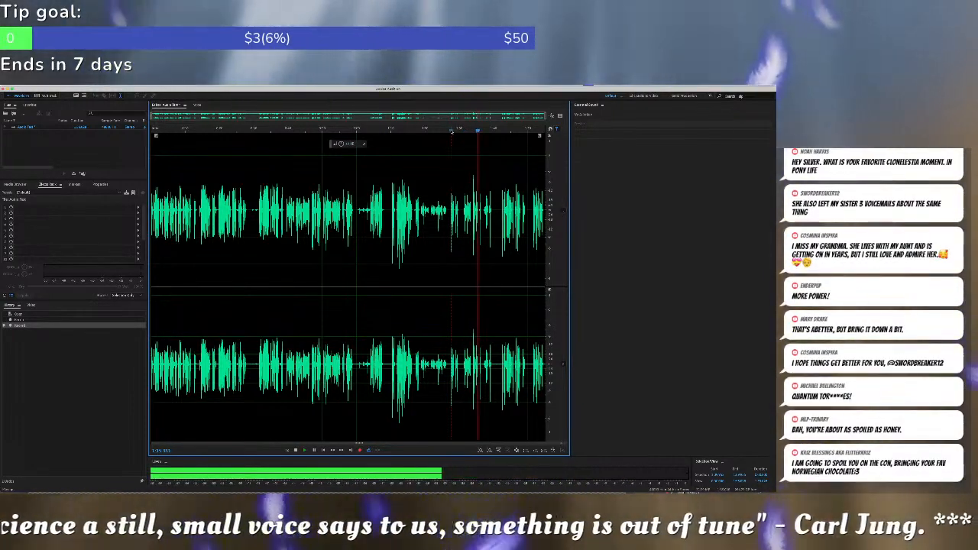
left_click(500, 129)
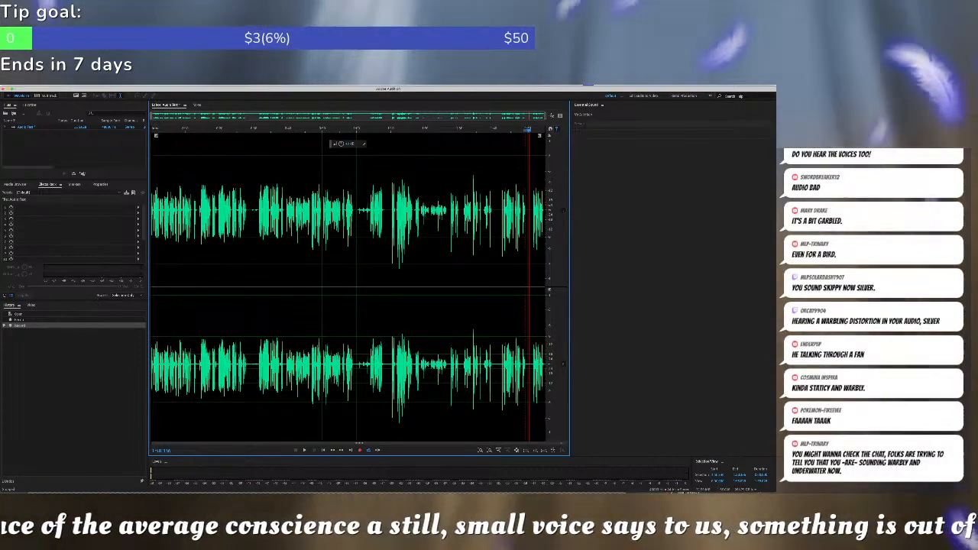
Record a further microphone test from about 1:50 near the end of the file, and stop the recording.
left_click(359, 450)
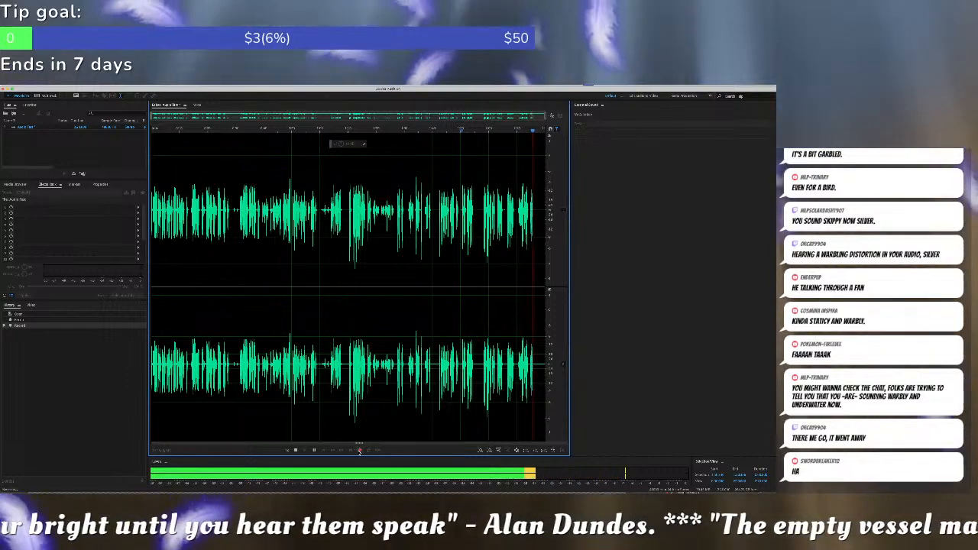
left_click(359, 450)
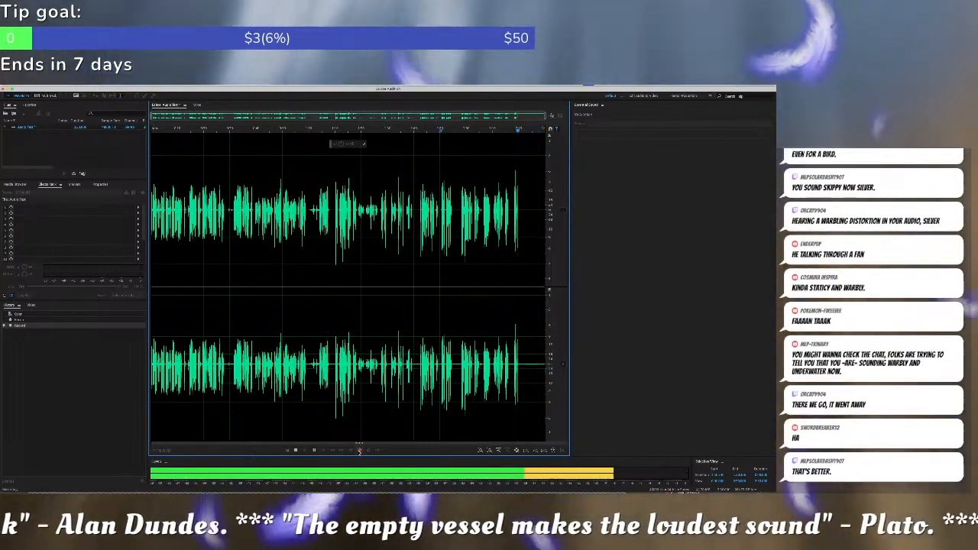
left_click(360, 450)
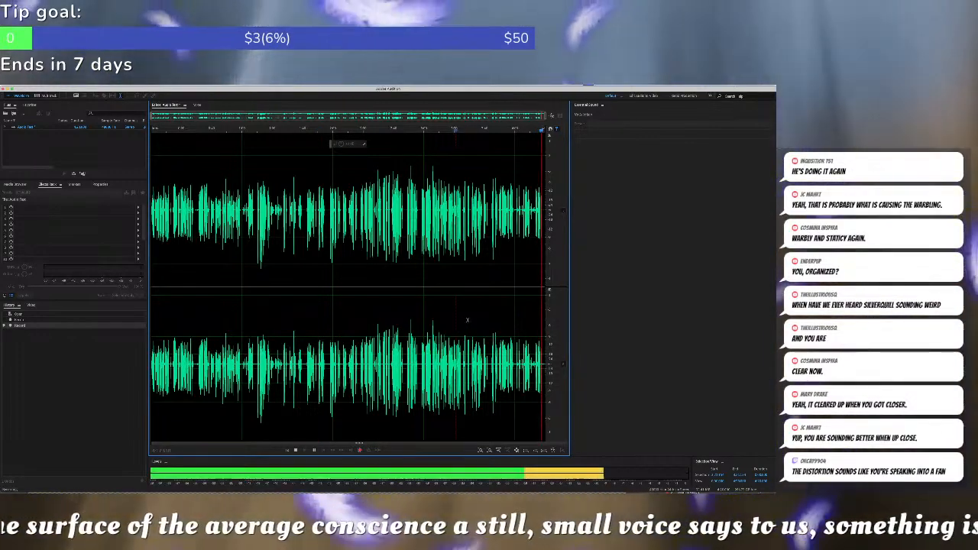
key("space")
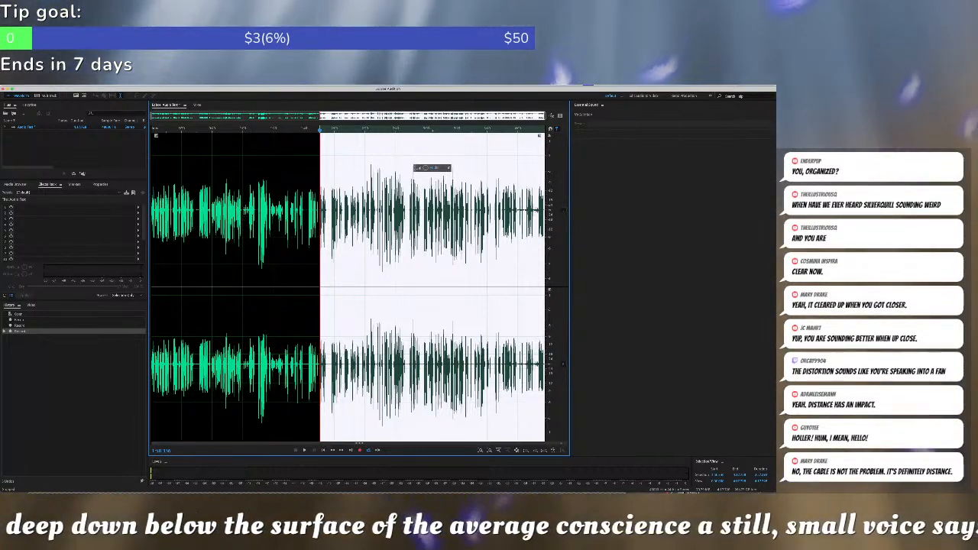
Listen to the latest take from near its start and from a louder passage midway through it.
left_click(335, 191)
key("space")
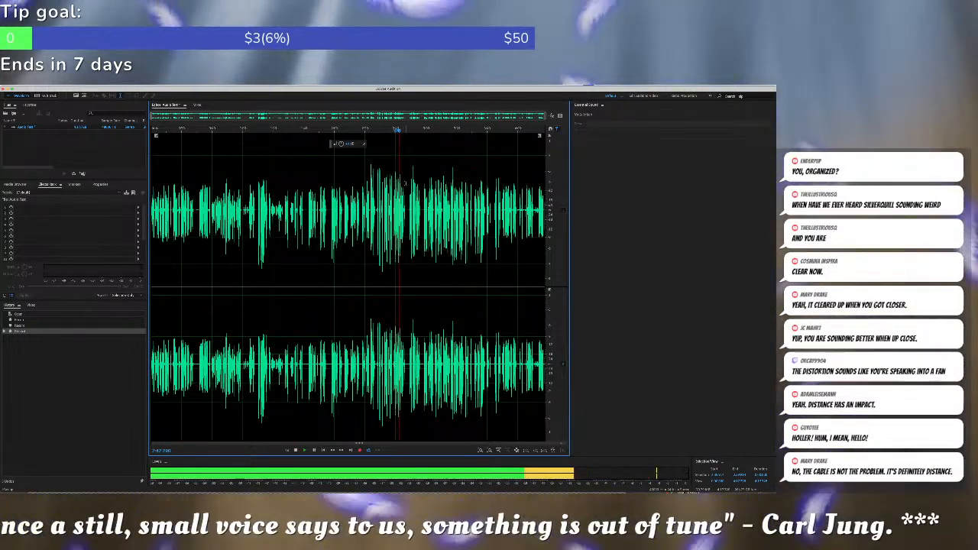
left_click(408, 133)
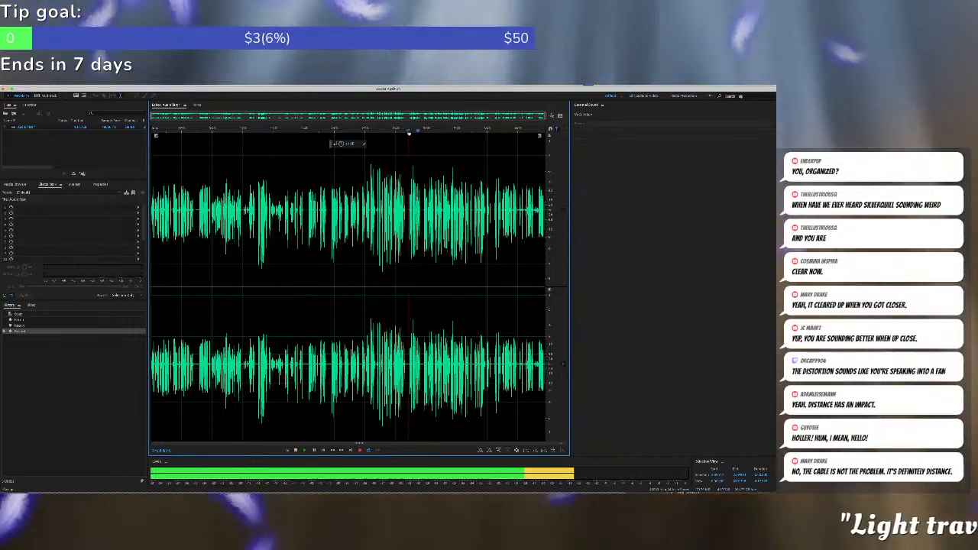
key("space")
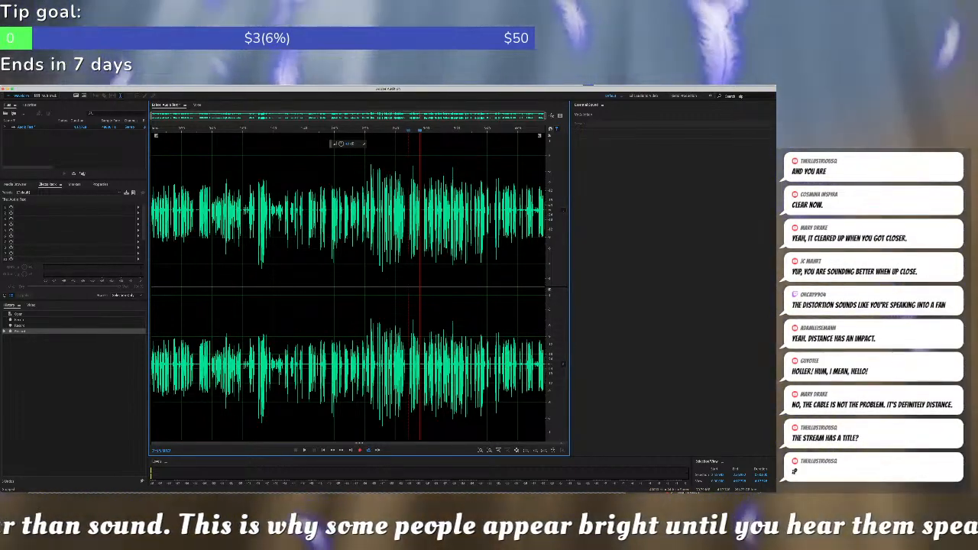
Quit Adobe Audition without saving the changes to the audio test recording.
key("super+Tab")
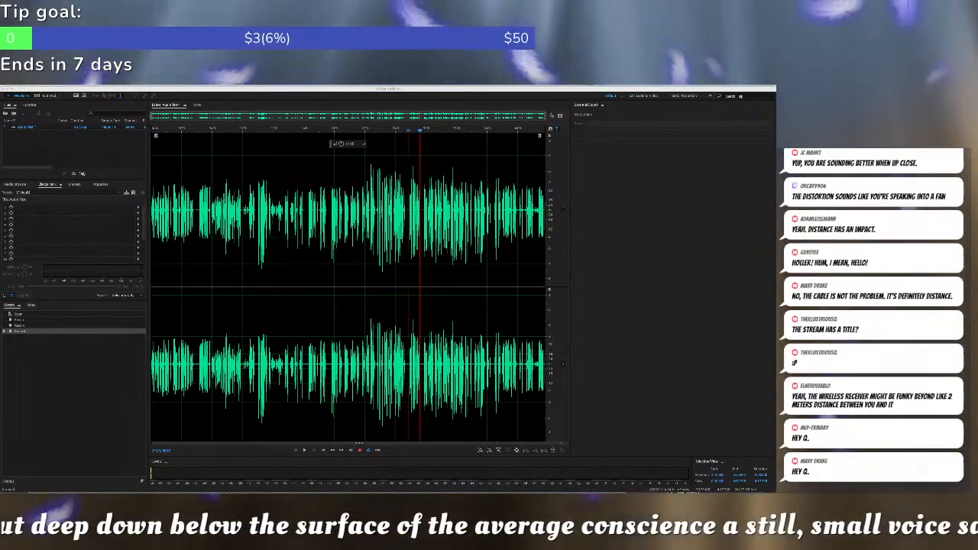
left_click(308, 161)
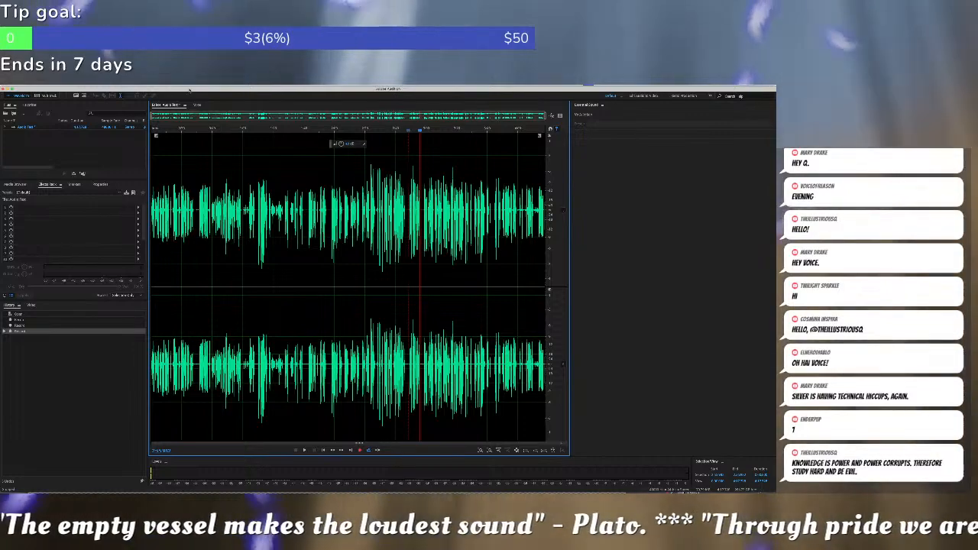
left_click(21, 87)
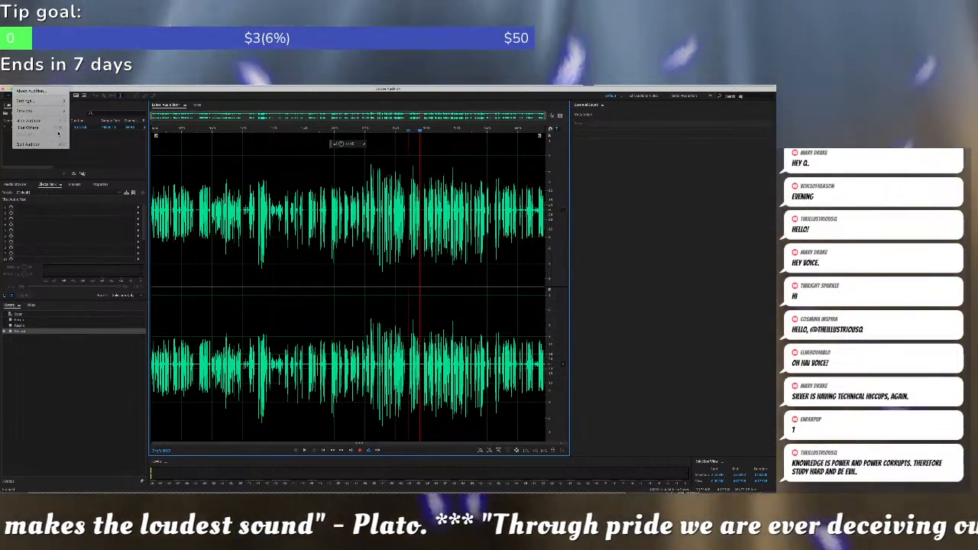
left_click(35, 143)
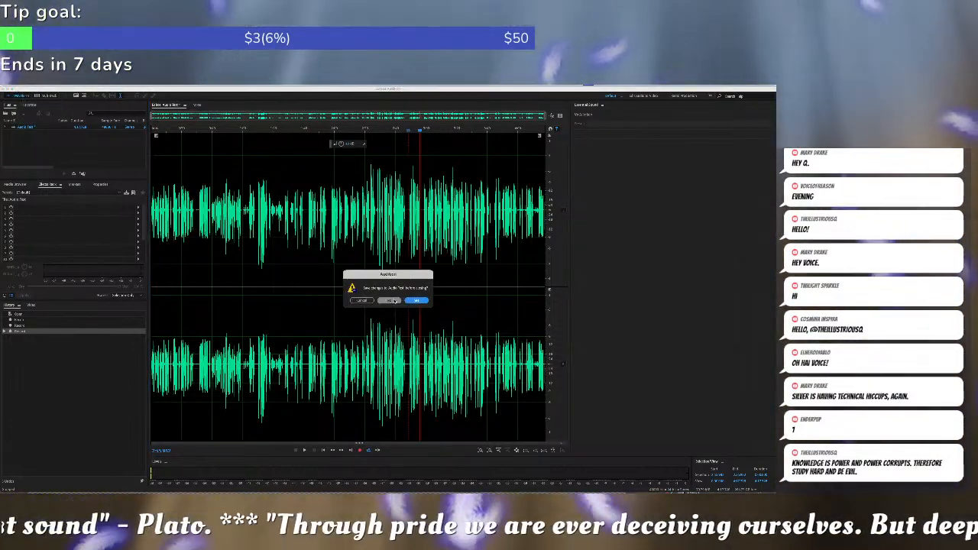
left_click(393, 300)
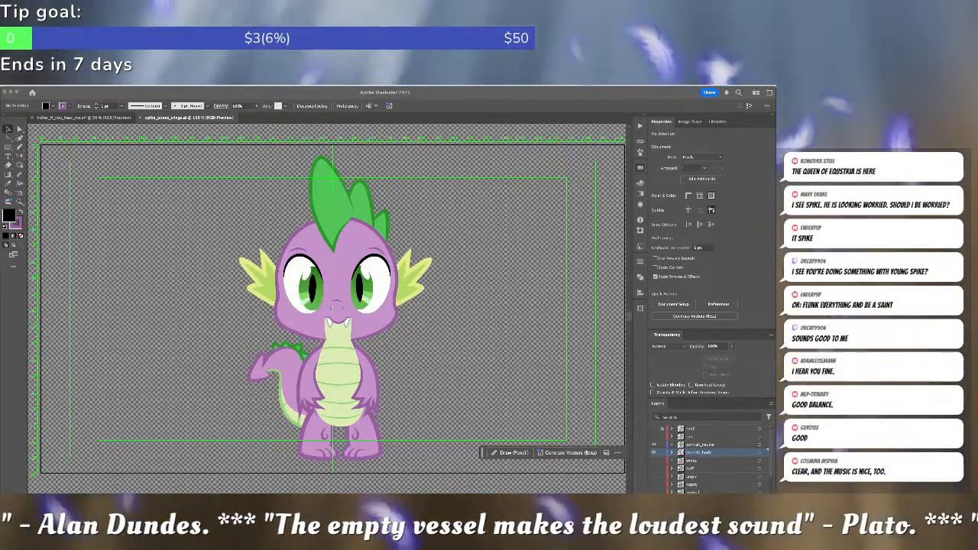
Nudge the anchor point of the brow line above the dragon's eye slightly upward with Direct Selection, and deselect it.
left_click(255, 249)
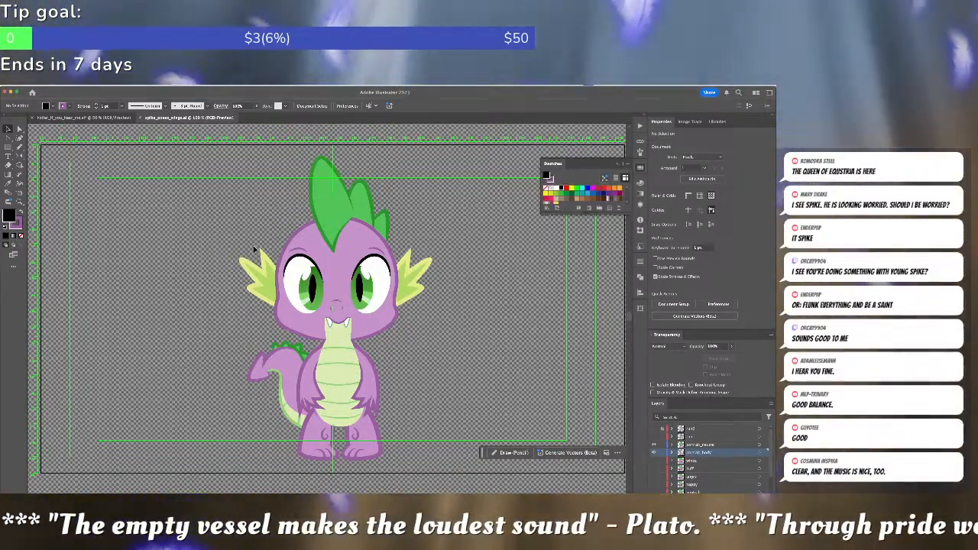
key("a")
left_click(303, 250)
key("Up")
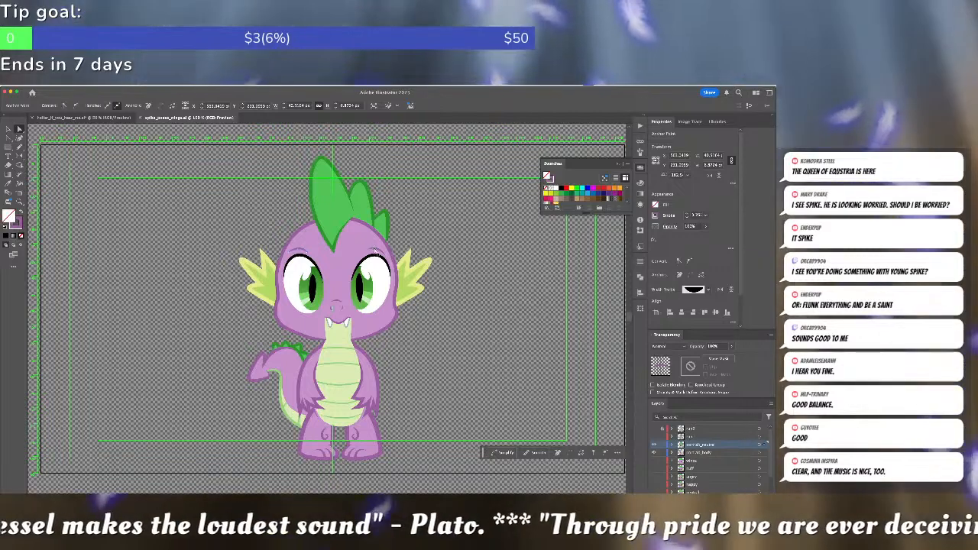
left_click(442, 249)
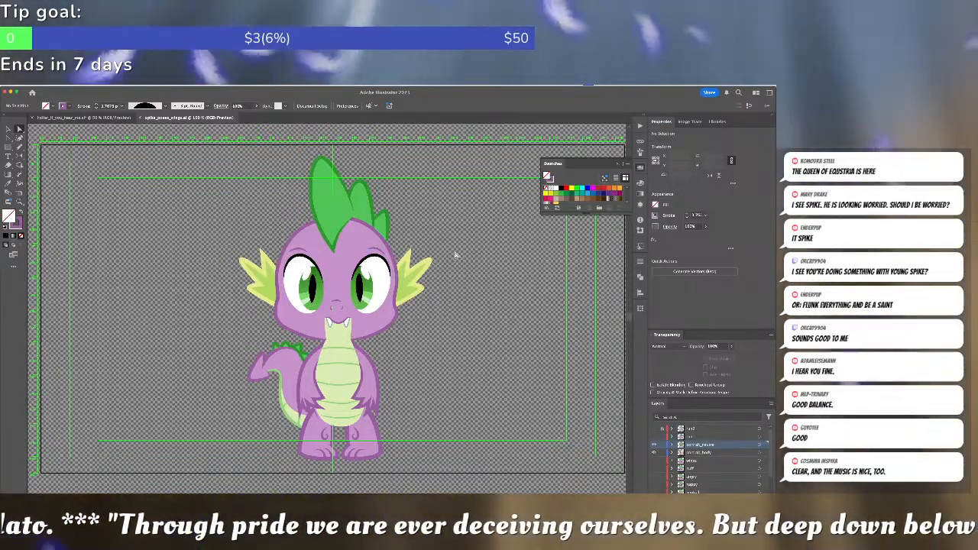
Shift the anchor on the lower edge of the dragon's largest green head spine slightly upward, and deselect the spine.
left_click(344, 232)
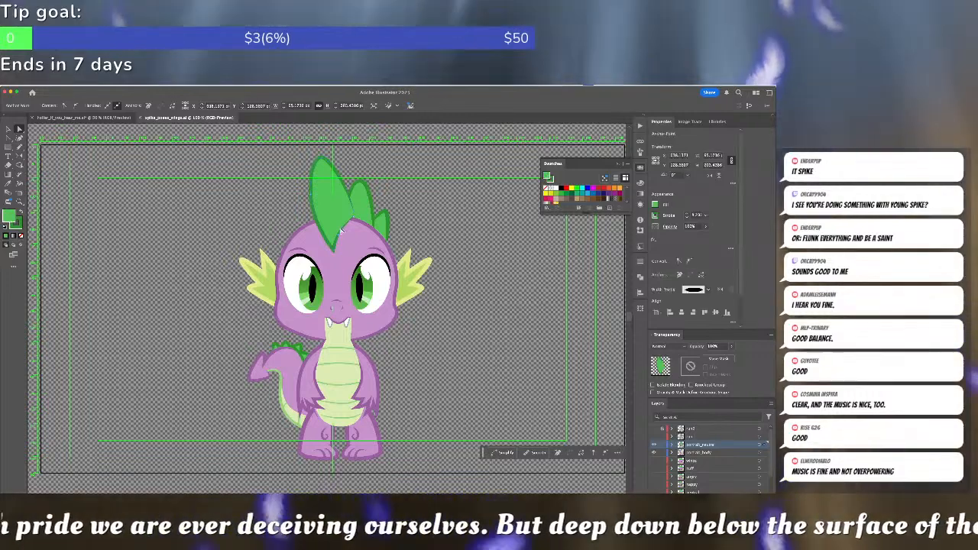
left_click_drag(342, 230, 343, 224)
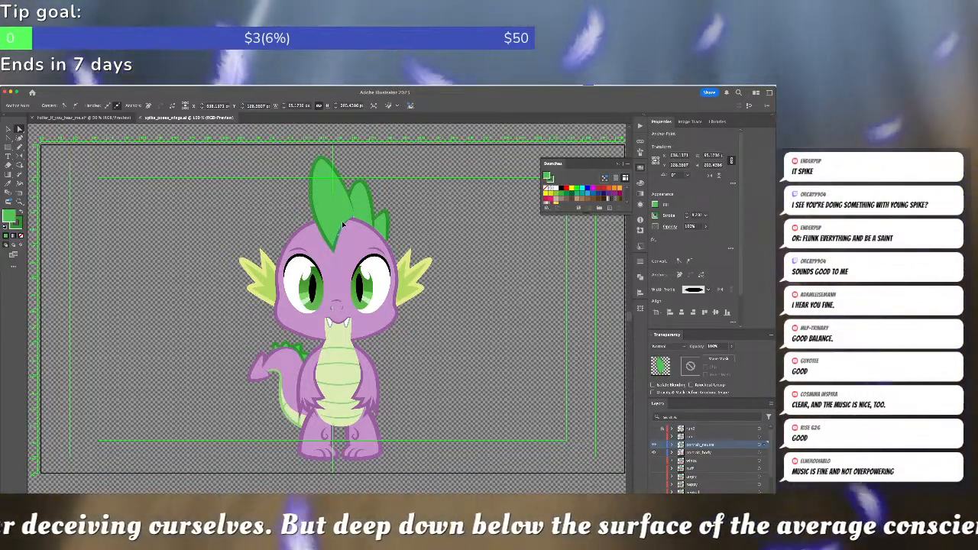
left_click(466, 214)
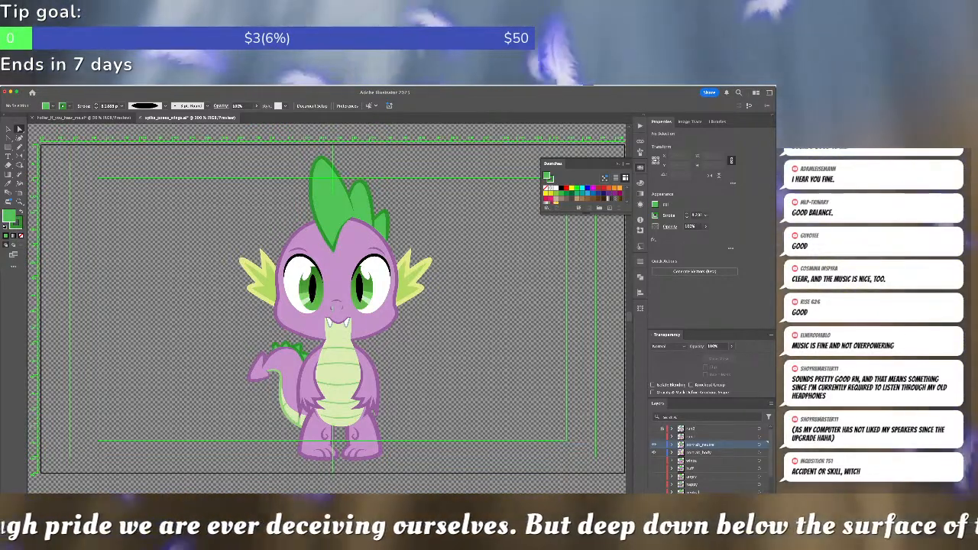
key("super+Tab")
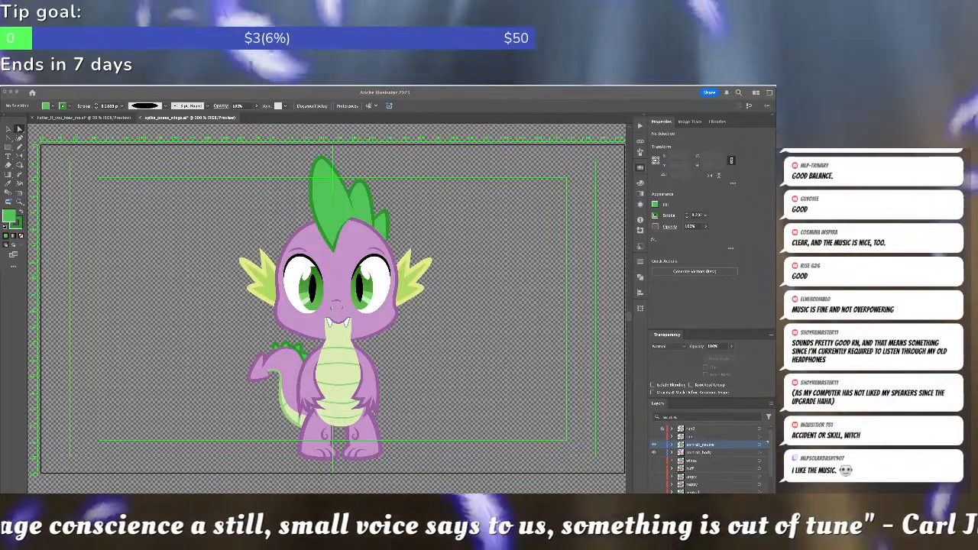
left_click(634, 272)
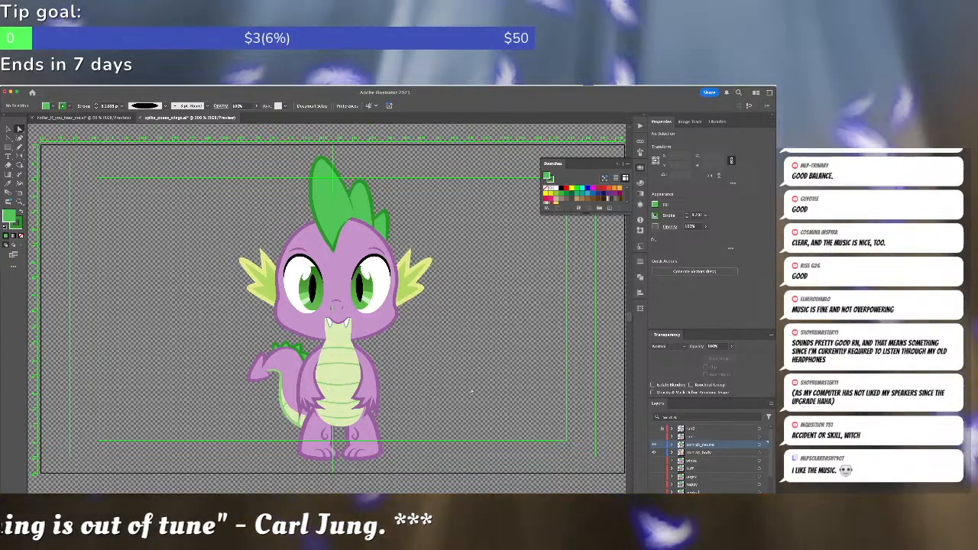
Reveal the winged side-view body layer, hide the front-facing head and body layers, and copy the larger wing group.
scroll(682, 445, "down", 5)
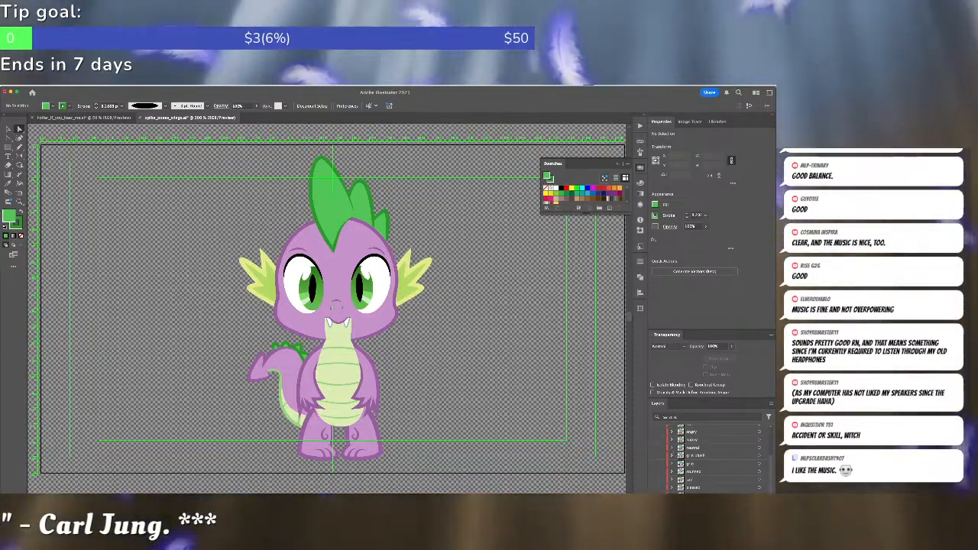
left_click(654, 500)
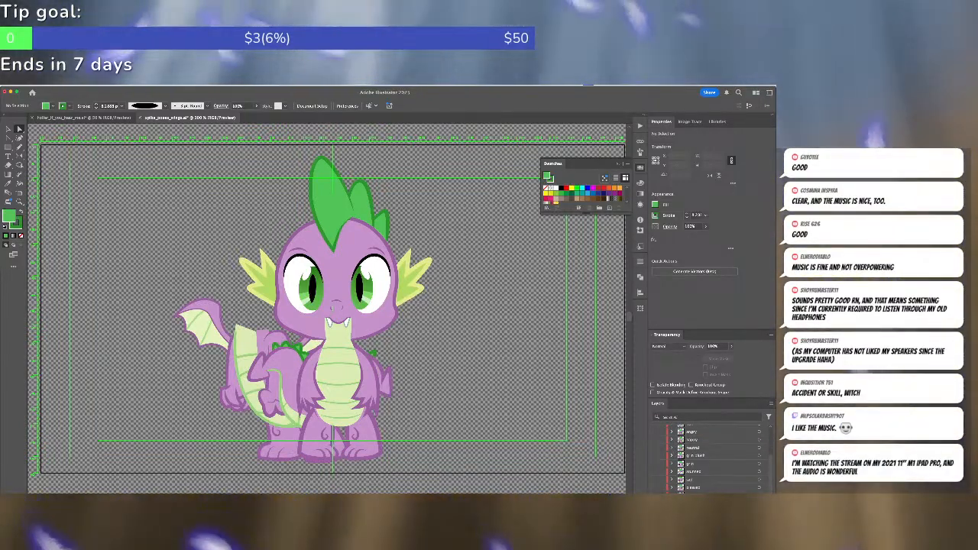
scroll(711, 454, "up", 3)
left_click(654, 445)
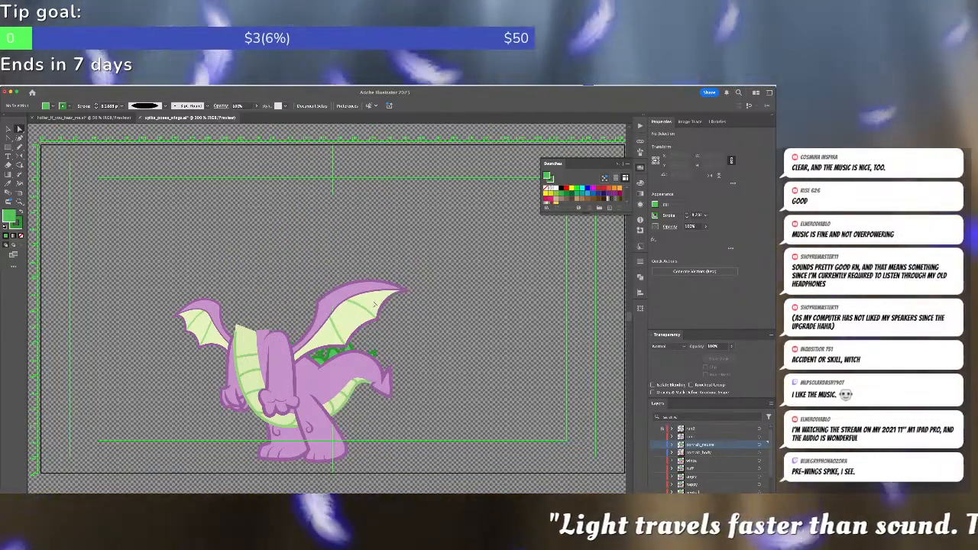
left_click(374, 304)
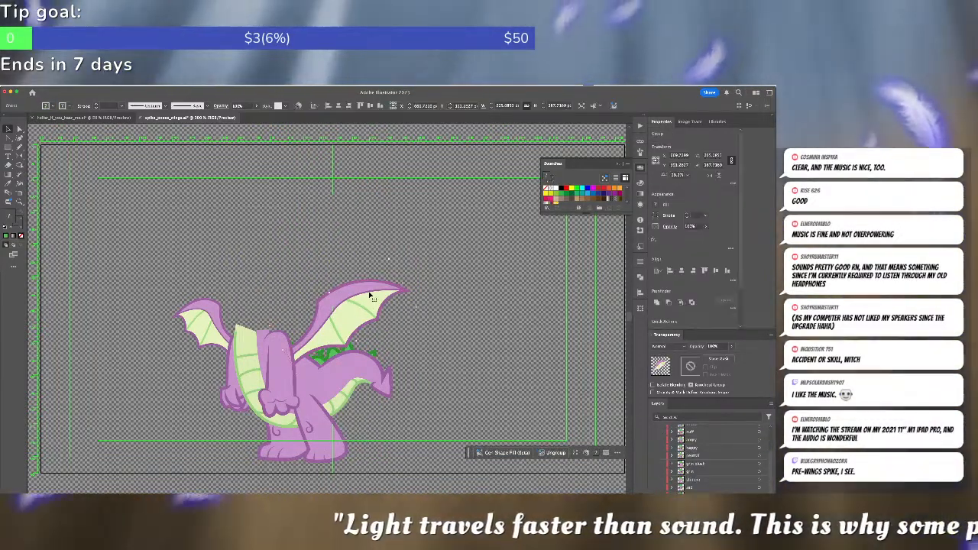
left_click(549, 403)
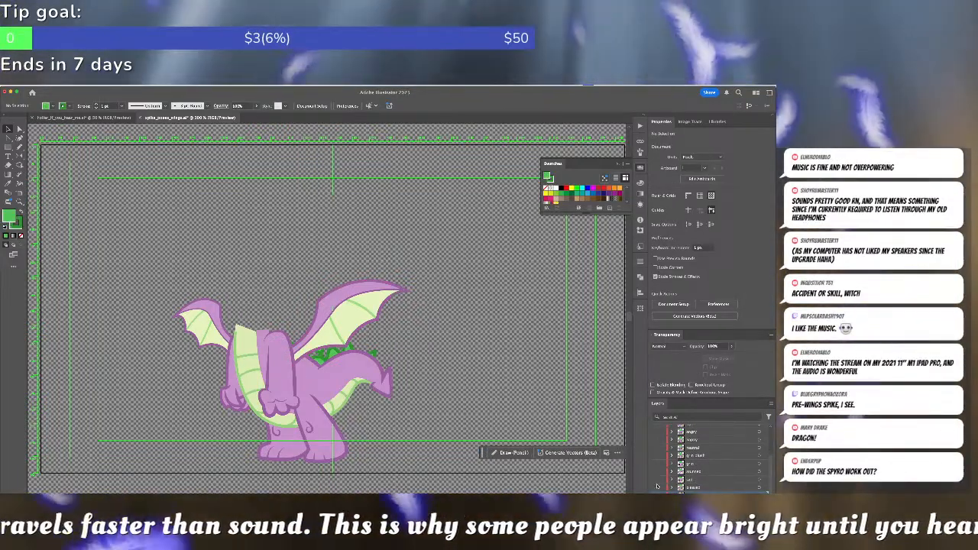
Show the front-facing head and body layers again and hide the winged side-view body layer.
scroll(657, 486, "up", 2)
left_click(656, 457)
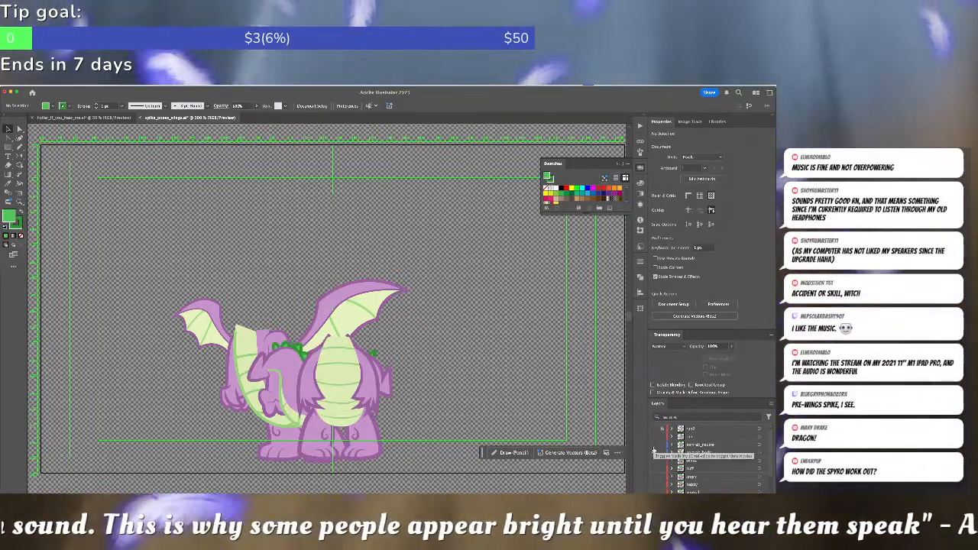
scroll(672, 482, "down", 2)
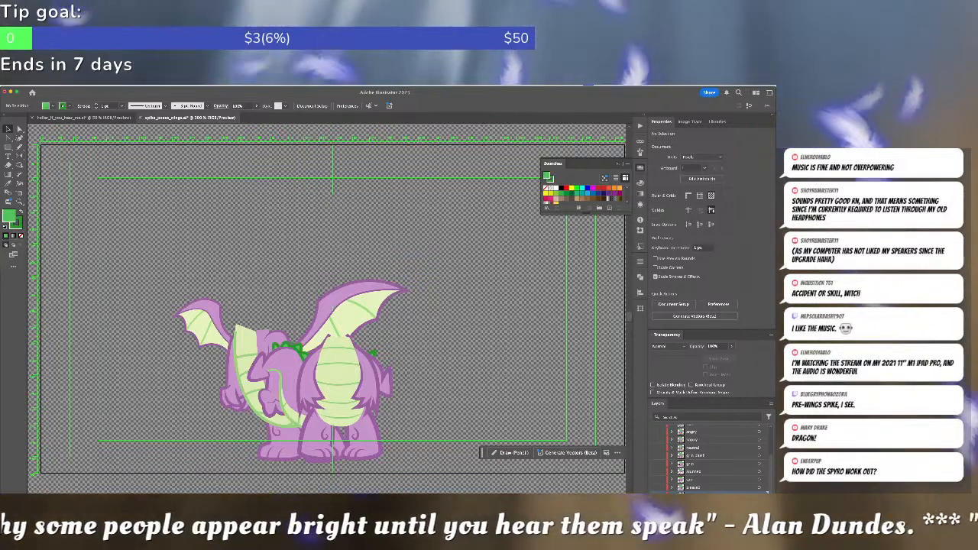
left_click(654, 494)
scroll(655, 481, "up", 3)
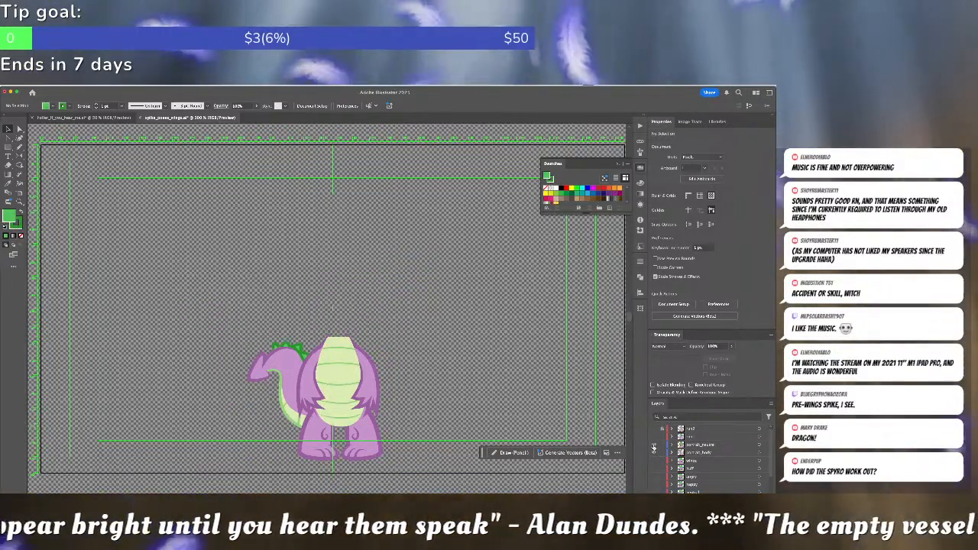
left_click(654, 446)
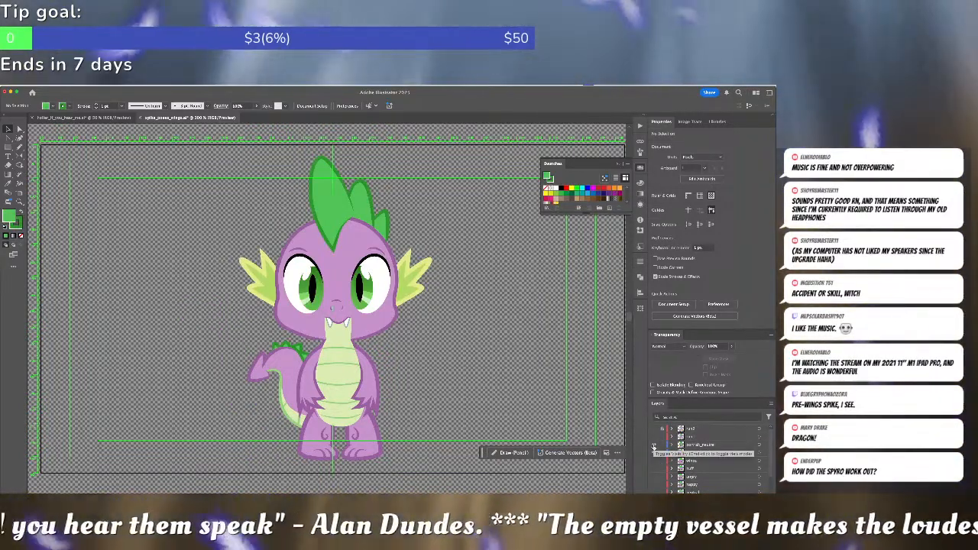
Paste the copied wing into the front-facing body's layer, declining to unlock or show the hidden layers.
key("ctrl+v")
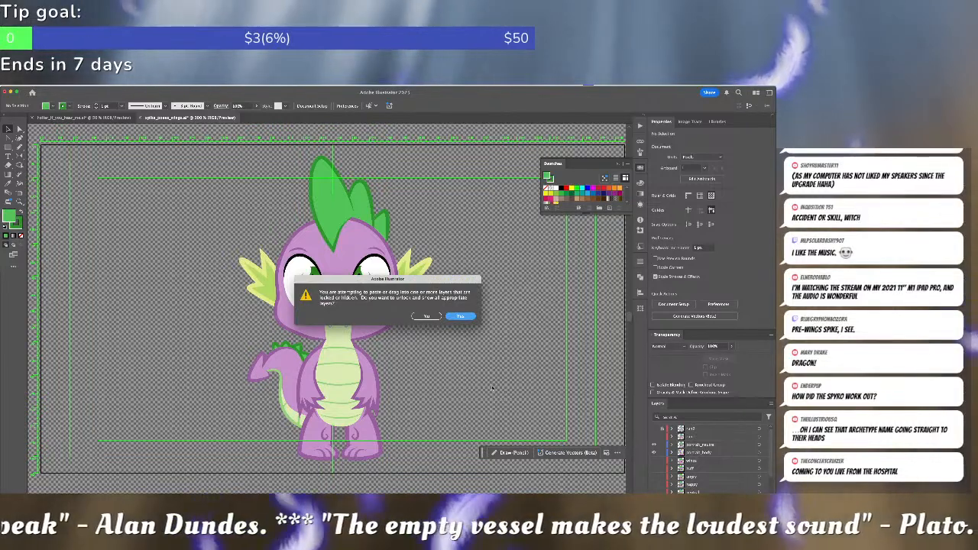
left_click(441, 316)
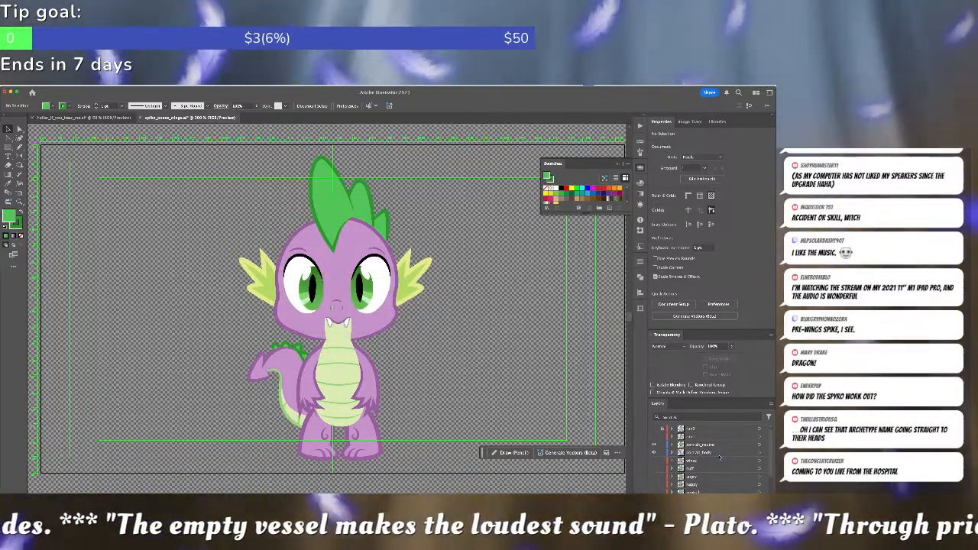
left_click(719, 453)
left_click(290, 336)
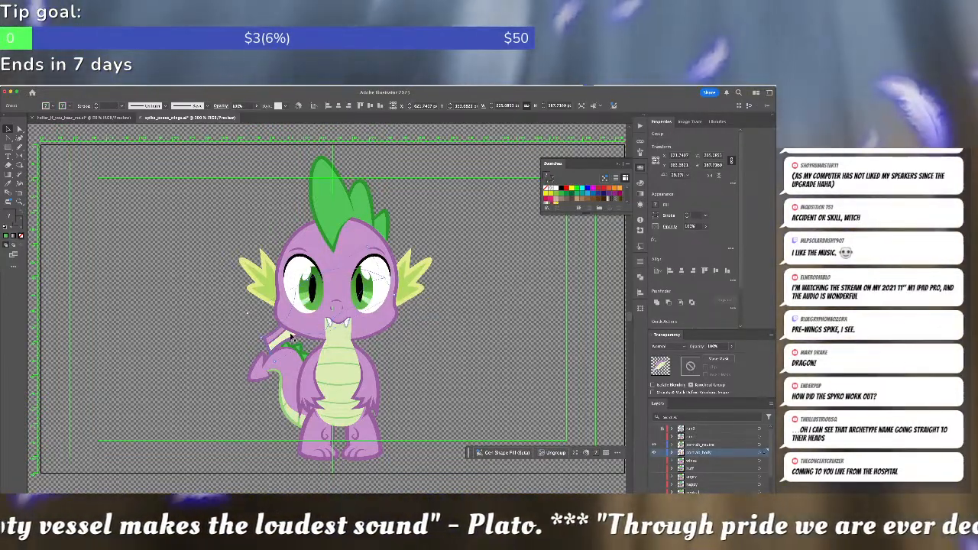
Undo the accidental move of the head shape, and position the pasted wing behind the body at the right-hand shoulder.
left_click_drag(290, 336, 403, 349)
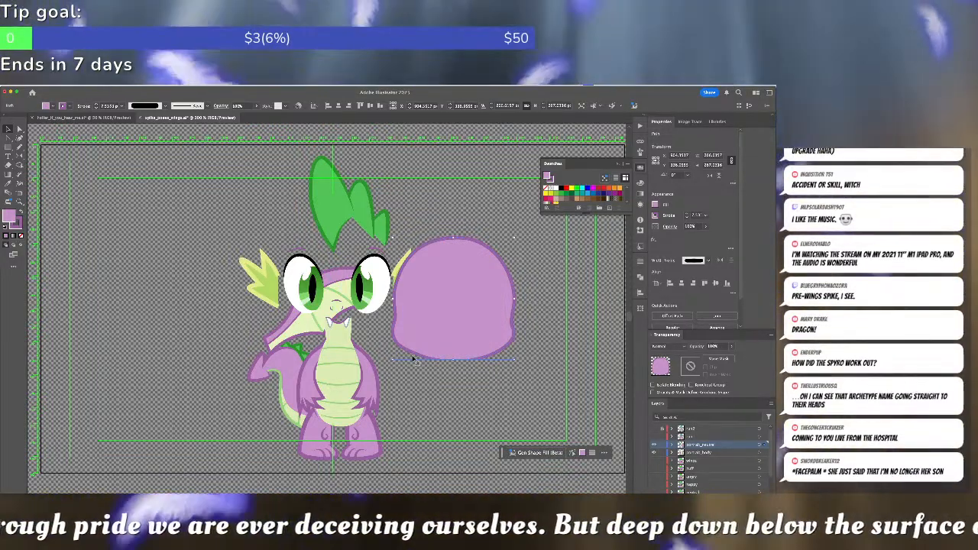
key("ctrl+z")
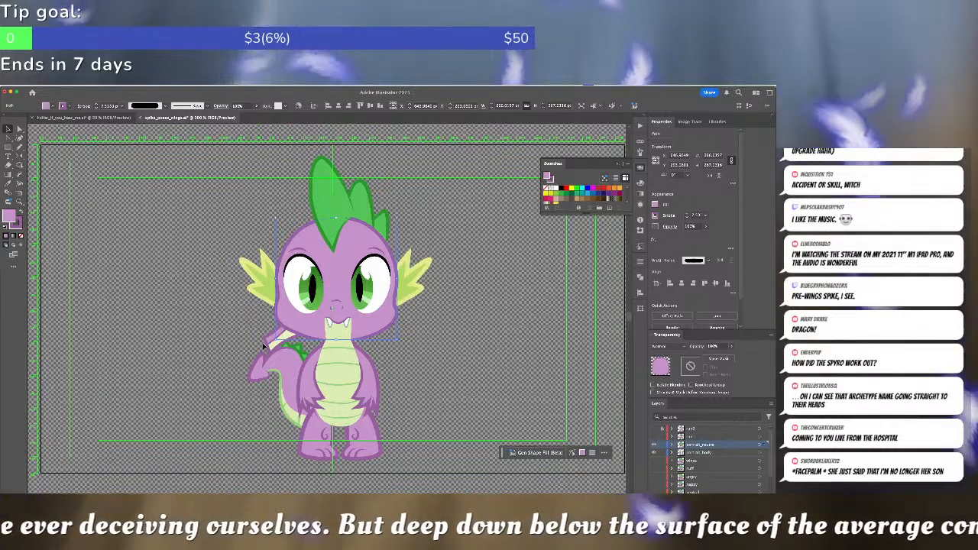
left_click_drag(268, 346, 360, 365)
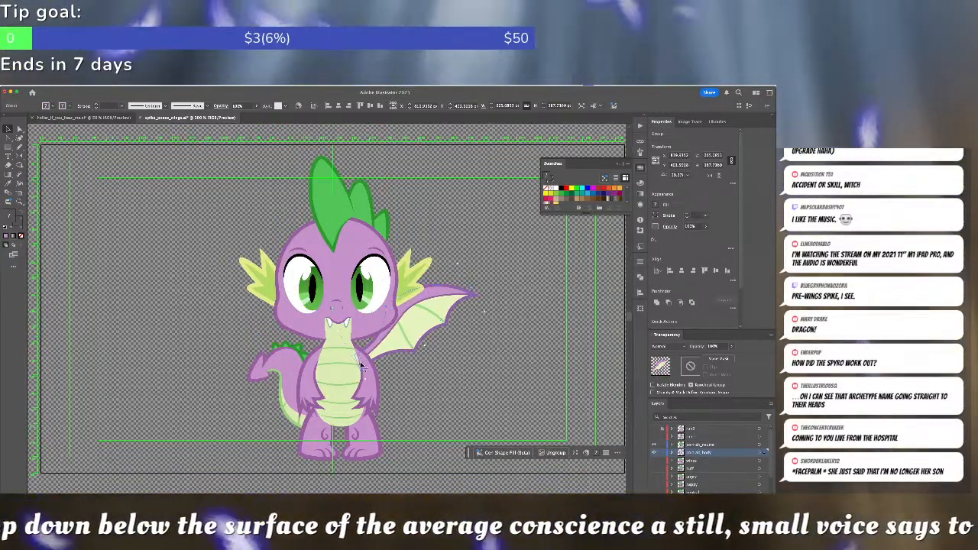
left_click(395, 348)
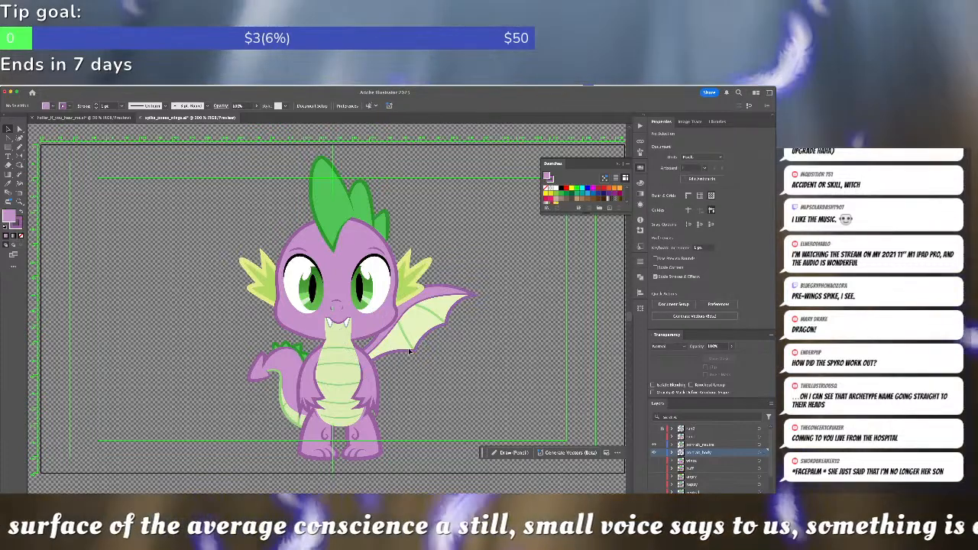
left_click_drag(409, 353, 413, 359)
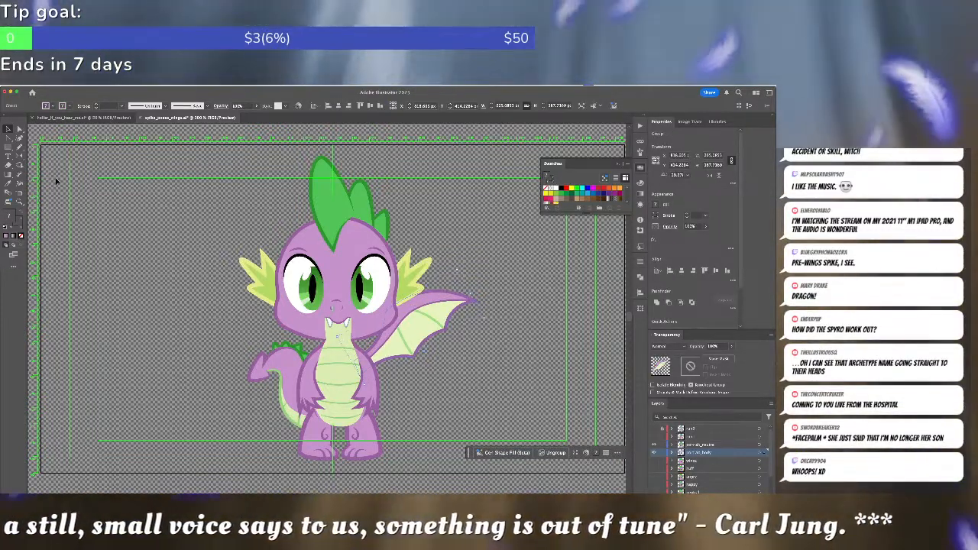
Reflect a copy of the wing across the body's vertical centre line and send the copy behind the body.
left_click(19, 155)
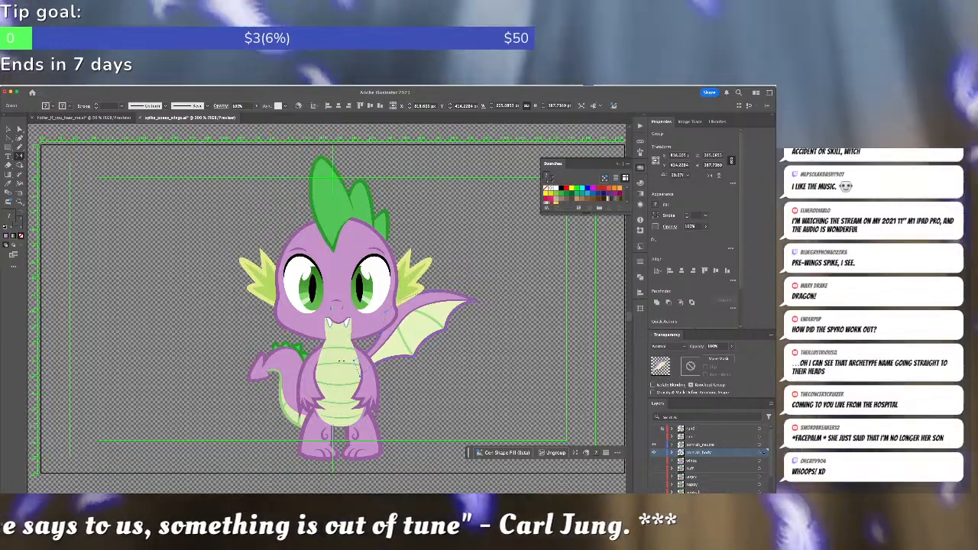
left_click(341, 360)
left_click(340, 374, "alt+shift")
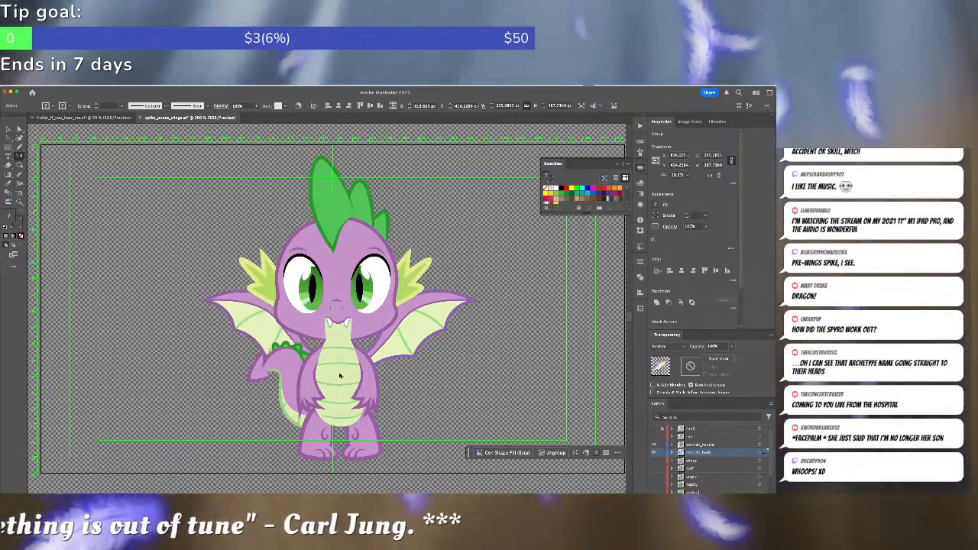
key("super+shift+]")
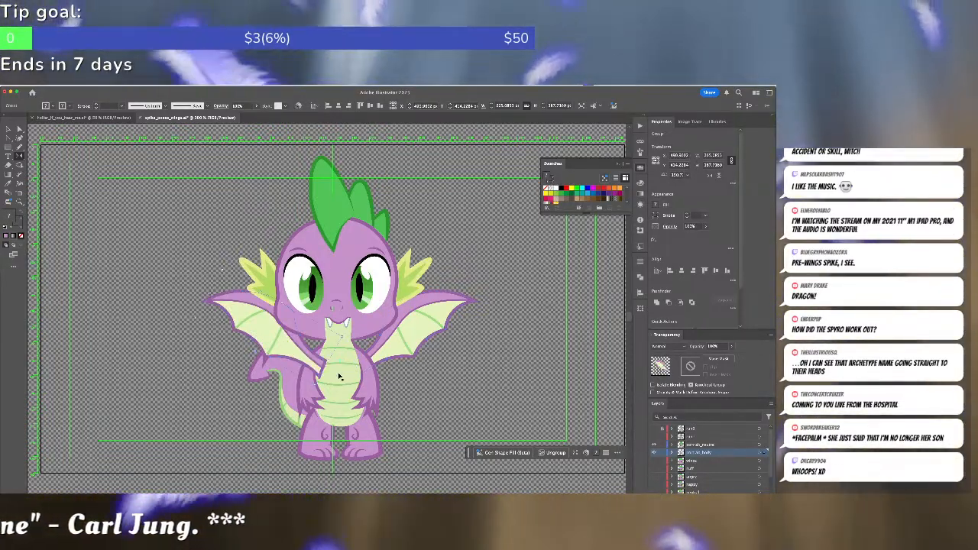
key("super+shift+[")
key("v")
left_click(340, 378)
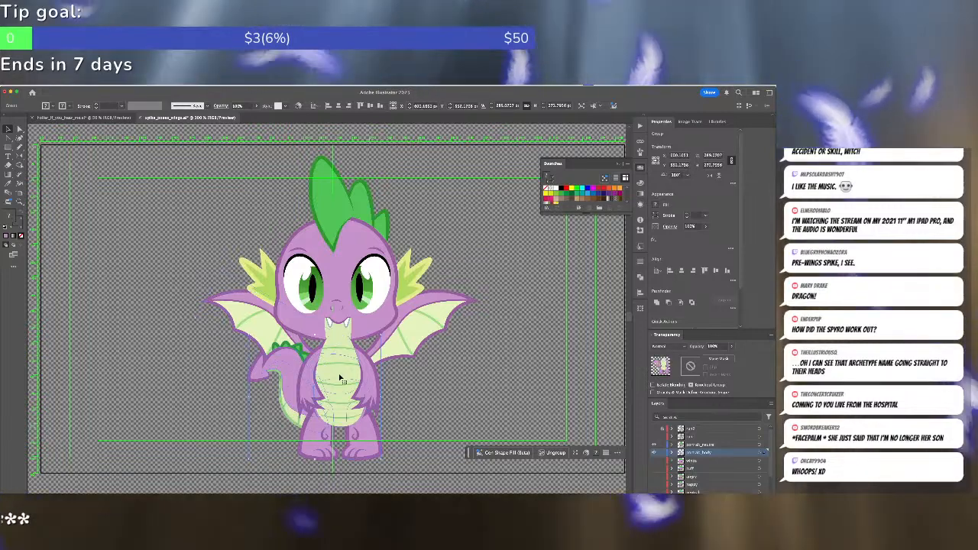
key("super+shift+a")
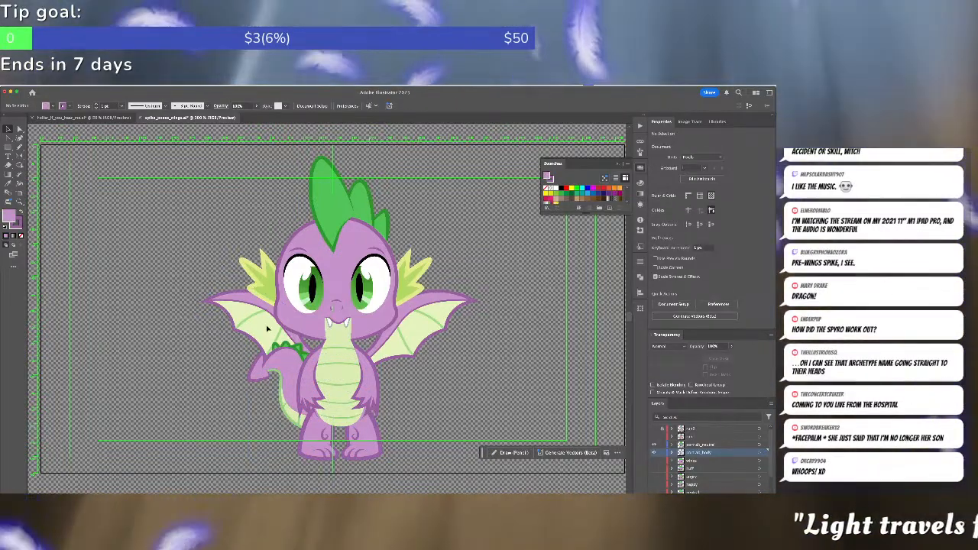
Restack the mirrored wing on the tail side so it sits behind the body but in front of the tail and its spikes.
left_click(234, 301)
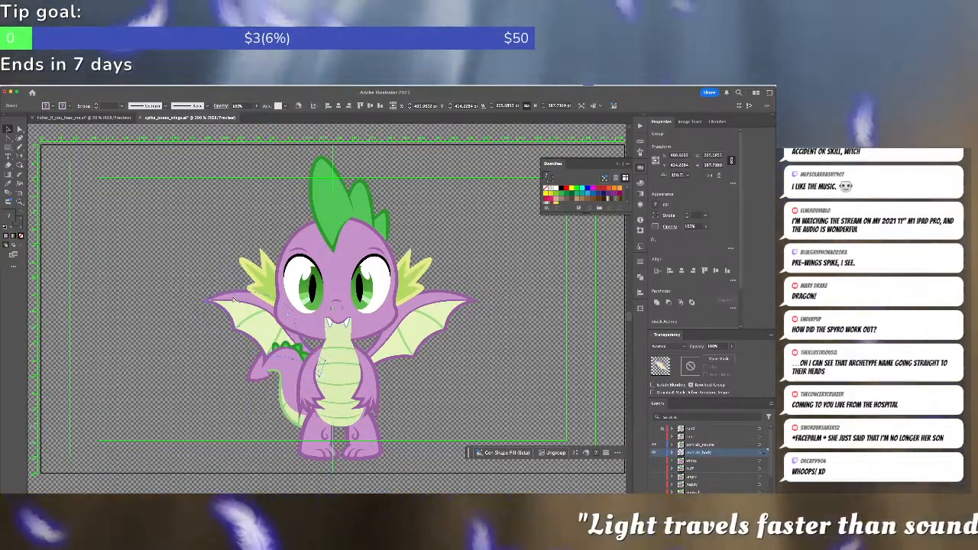
key("super+x")
key("super+b")
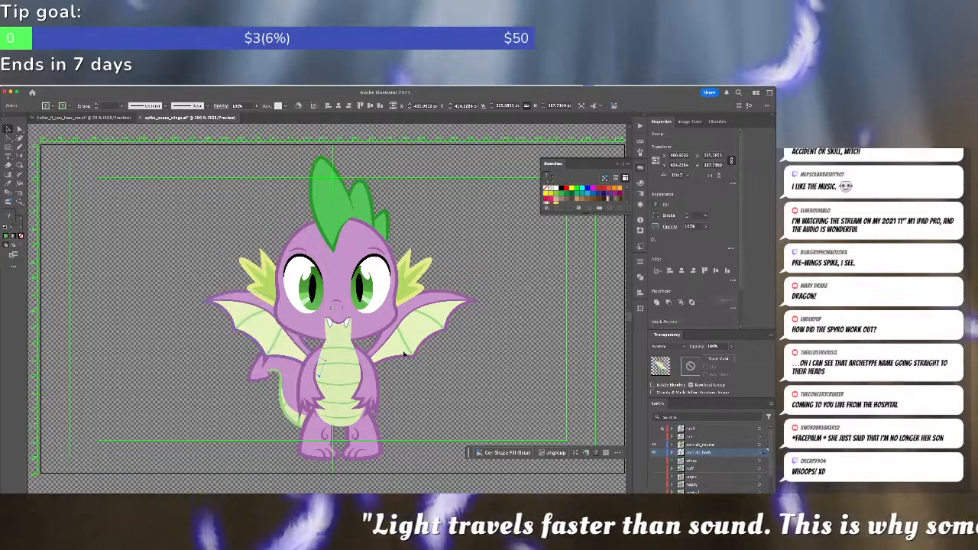
key("super+shift+a")
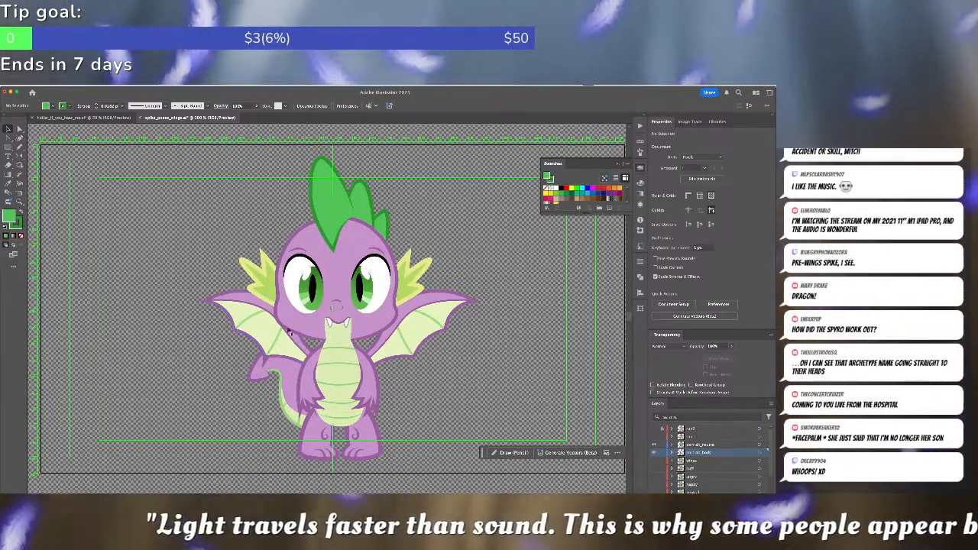
In the front-facing body layer, rename the second wing group as wing 1 and move it directly beneath wing 2.
left_click(295, 341)
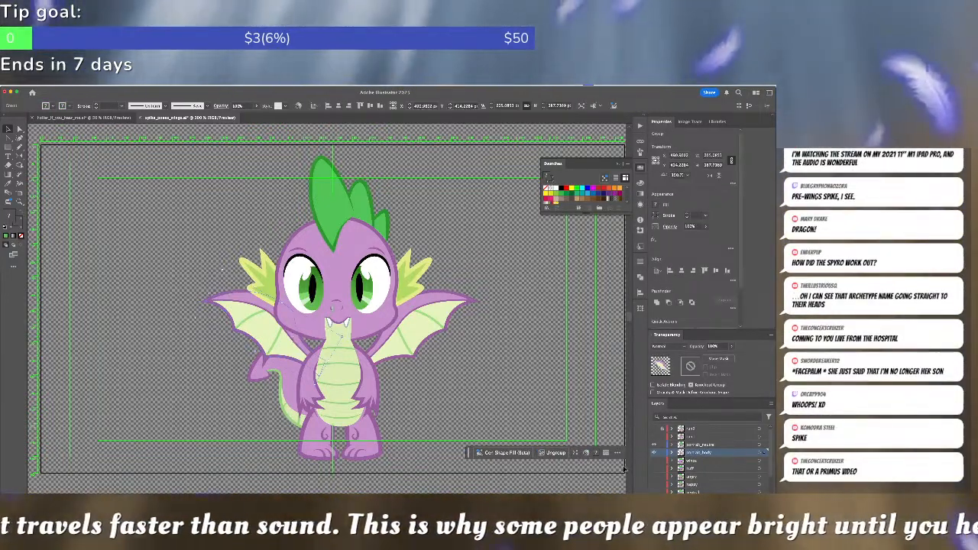
left_click(672, 452)
scroll(696, 466, "down", 5)
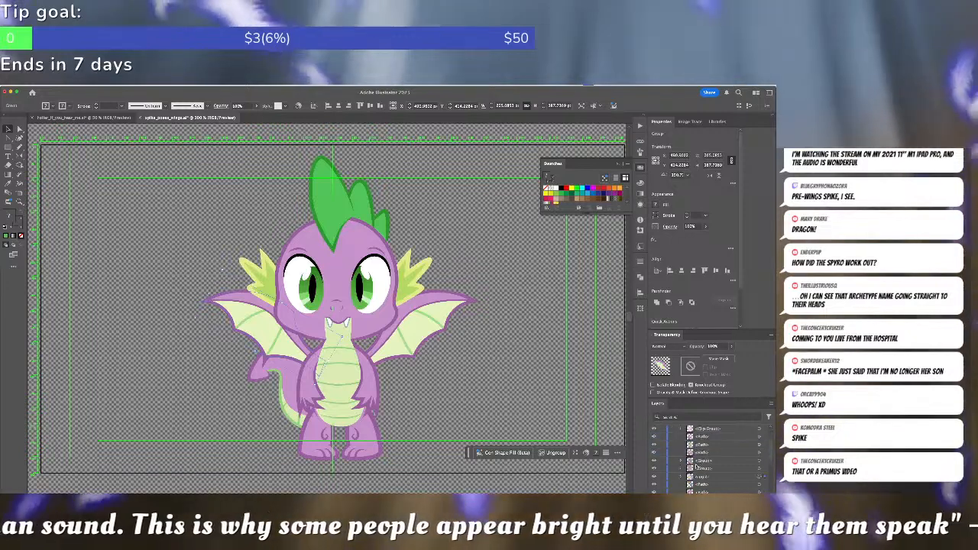
scroll(696, 464, "up", 3)
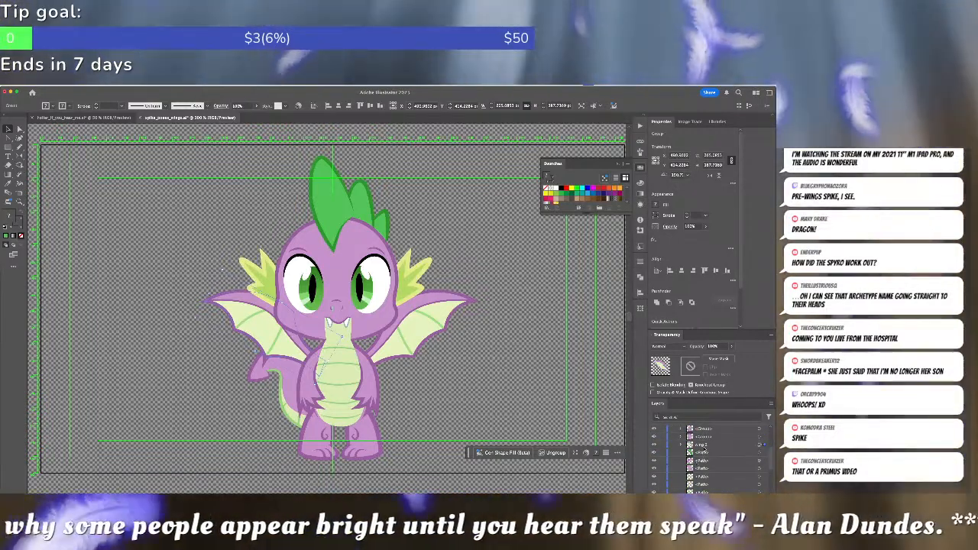
left_click(445, 329)
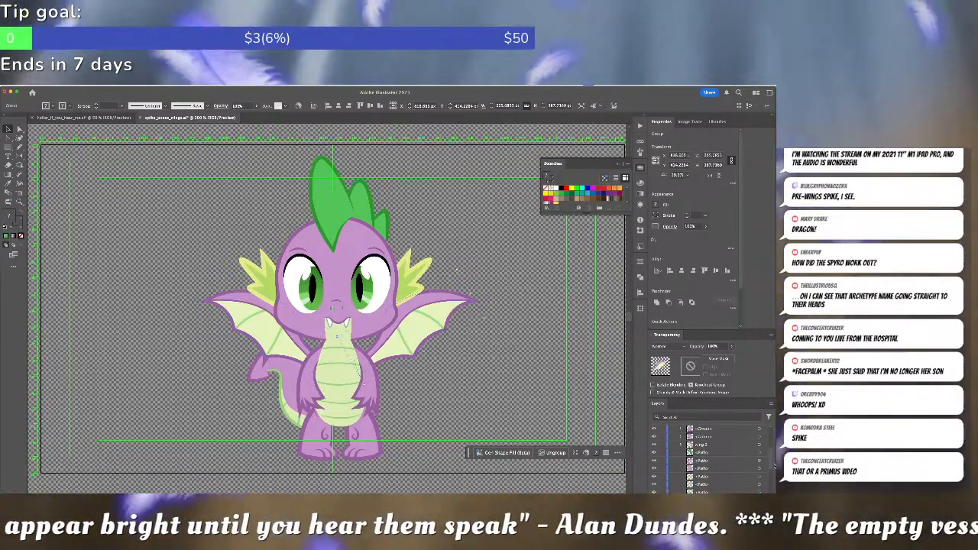
scroll(727, 459, "down", 3)
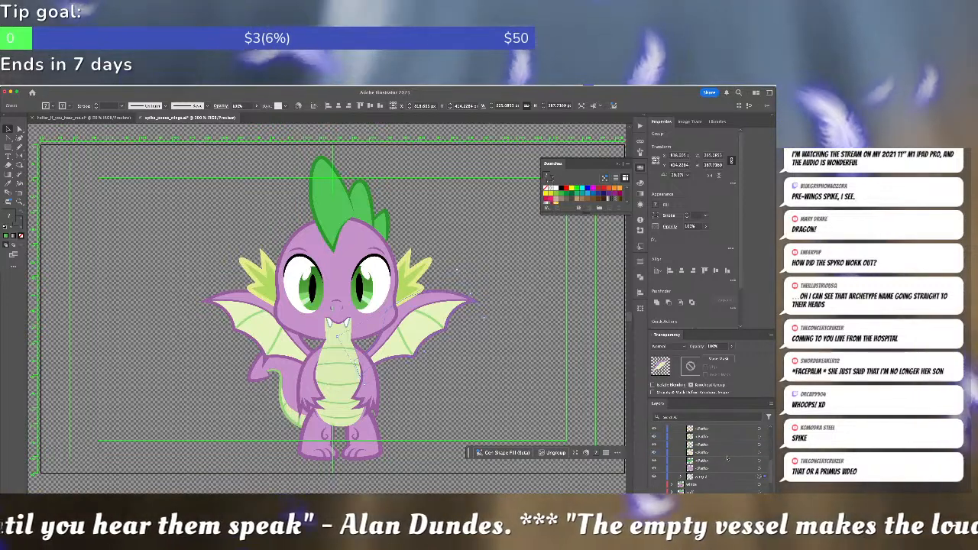
double_click(701, 477)
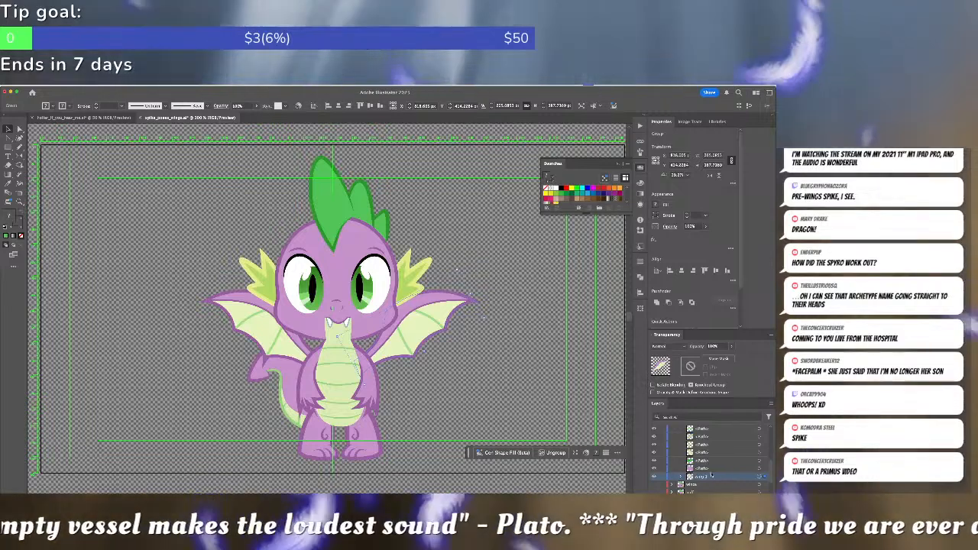
mouse_move(706, 477)
left_mouse_down()
mouse_move(711, 462)
mouse_move(707, 476)
left_mouse_up()
scroll(711, 461, "up", 5)
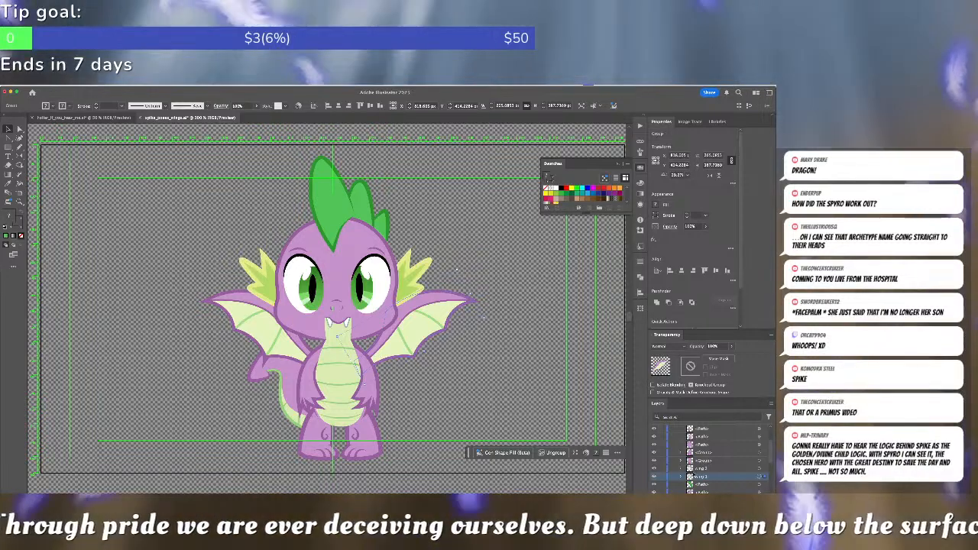
Hide both wing groups in the front-facing body layer.
left_click(654, 477)
left_click(654, 468)
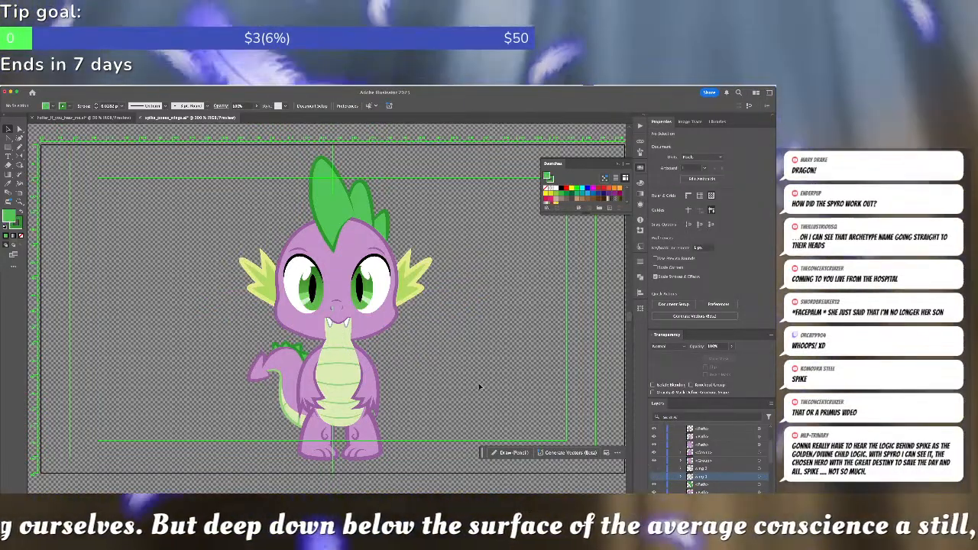
Place the show screenshot of Spike with the six ponies from Finder beside the front-facing Spike artboard.
key("ctrl+minus")
key("ctrl+minus")
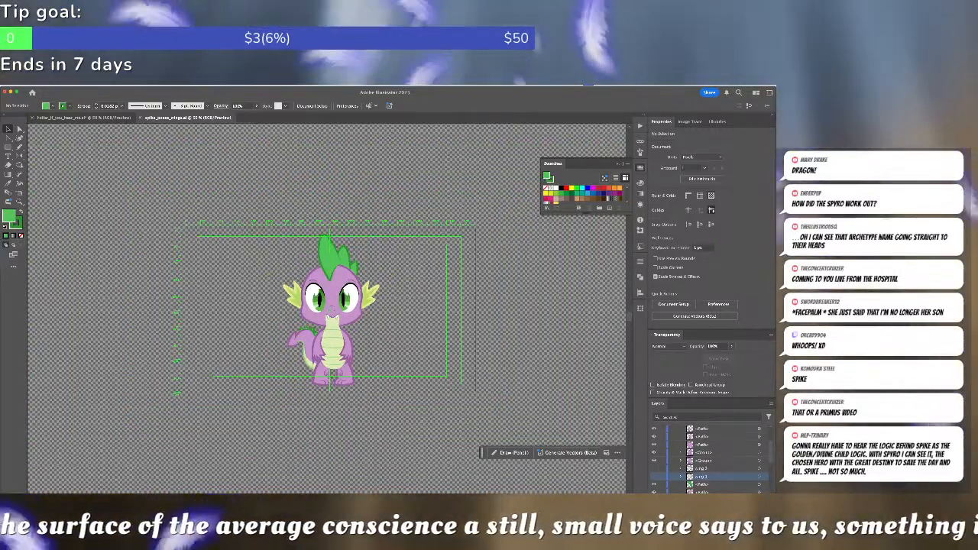
key("super+Tab")
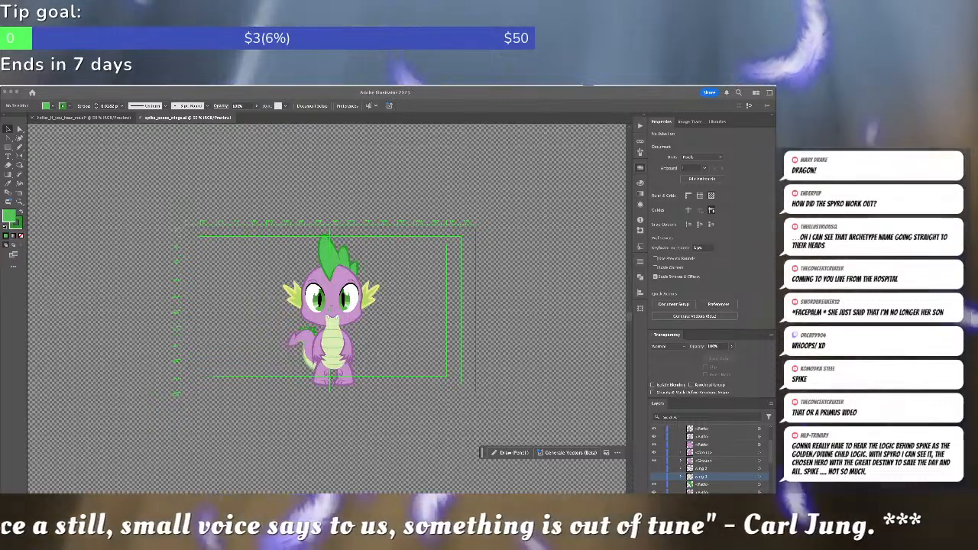
key("super+Tab")
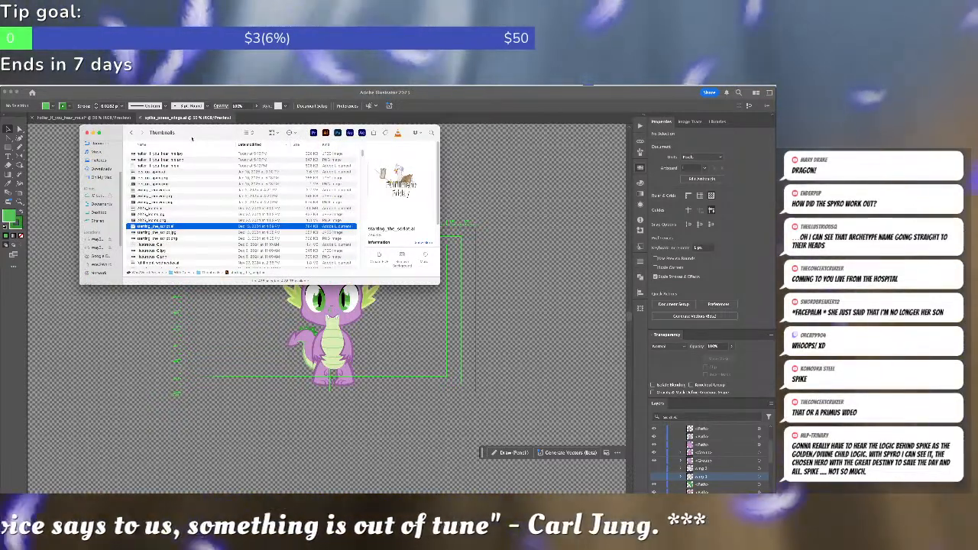
left_click(514, 132)
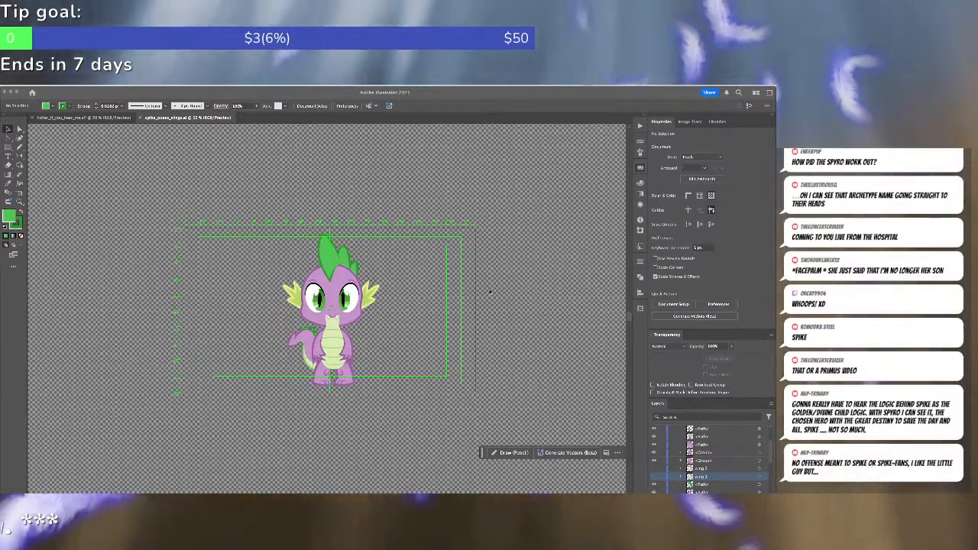
left_click_drag(490, 291, 390, 332)
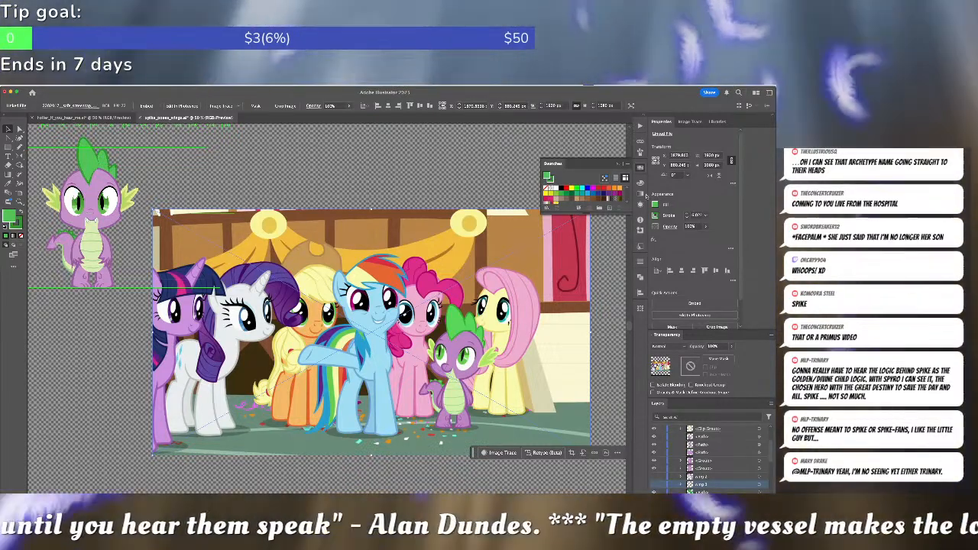
Embed the linked show screenshot in the document and deselect it.
left_click(640, 141)
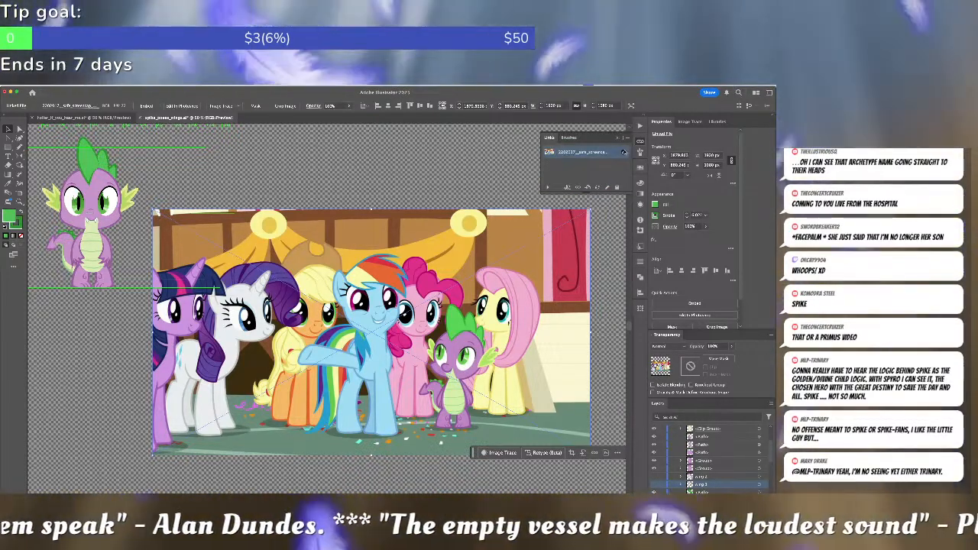
left_click(628, 141)
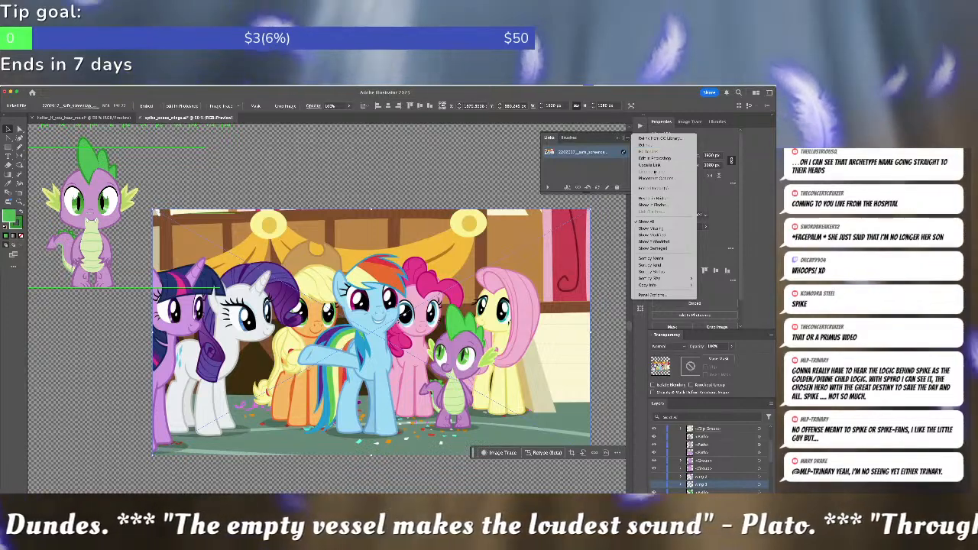
left_click(669, 188)
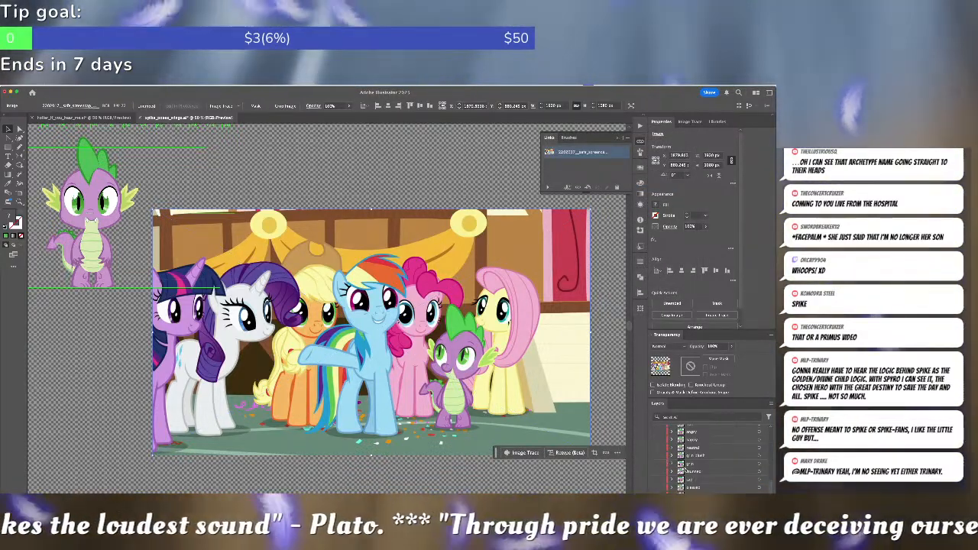
scroll(683, 469, "down", 5)
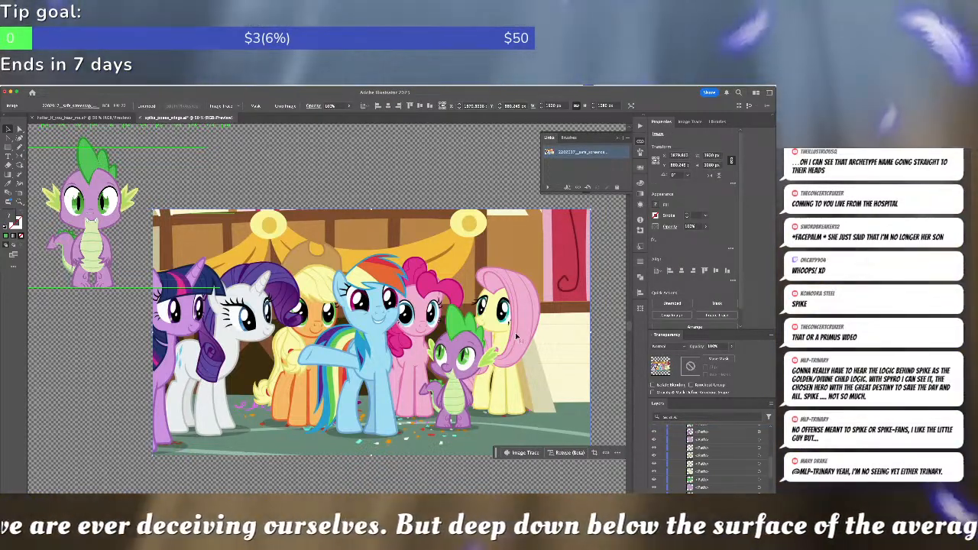
left_click(609, 413)
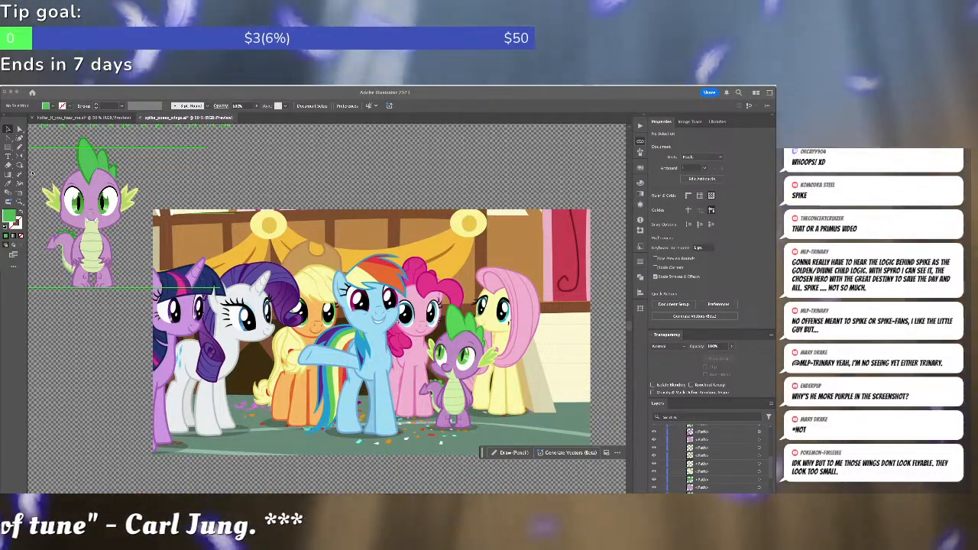
Take the purple fill and outline colours from the front-facing Spike's body as the current drawing colours.
left_click(19, 129)
left_click(111, 246)
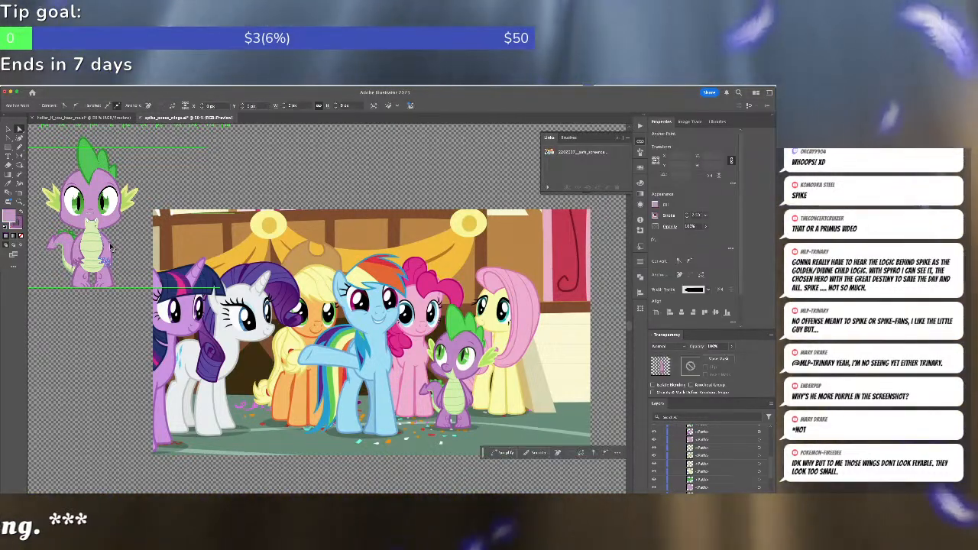
left_click(142, 259)
Trace the outer arm of the screenshot's Spike with curved Pen tool segments from the elbow up to the neck.
scroll(410, 355, "up", 2)
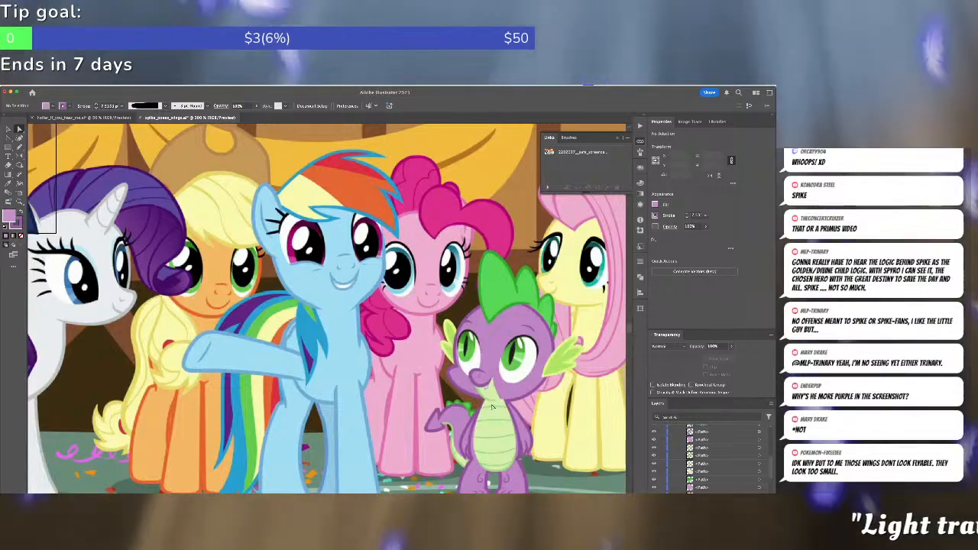
scroll(493, 407, "up", 6)
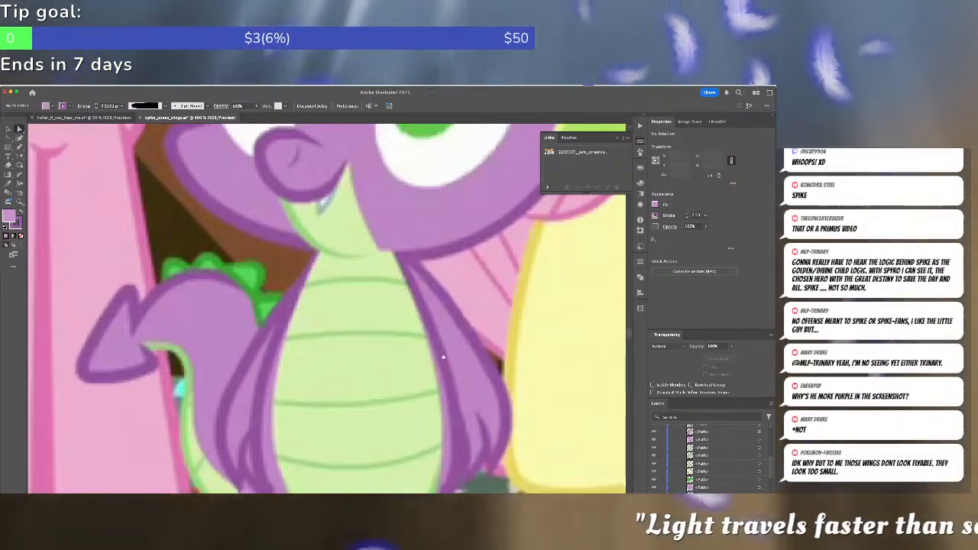
scroll(442, 357, "down", 1)
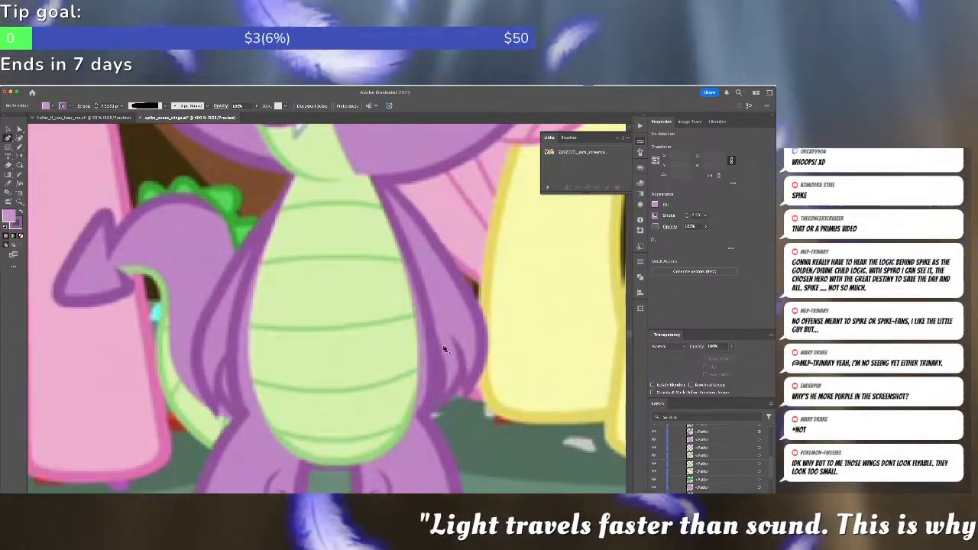
left_click(457, 341)
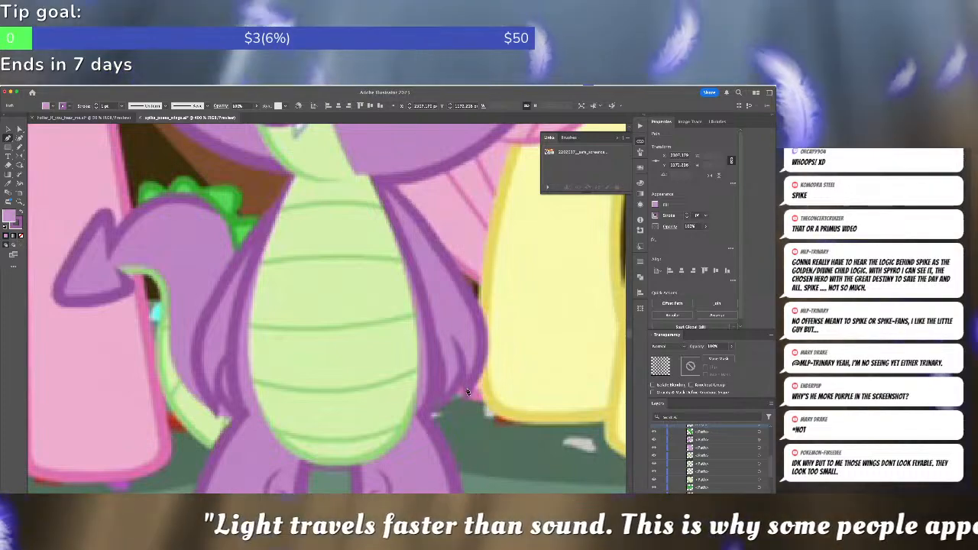
left_click_drag(467, 390, 466, 422)
key("shift+super+a")
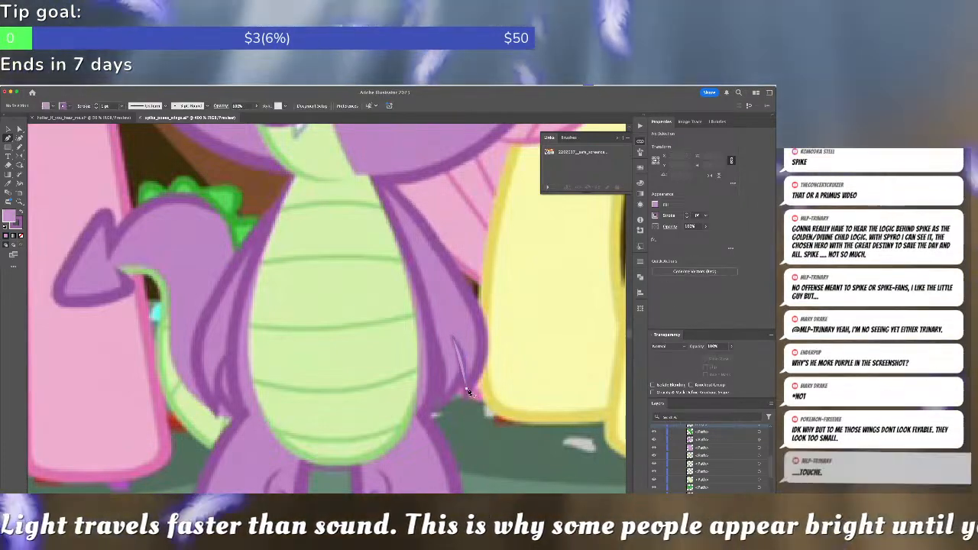
left_click(468, 391)
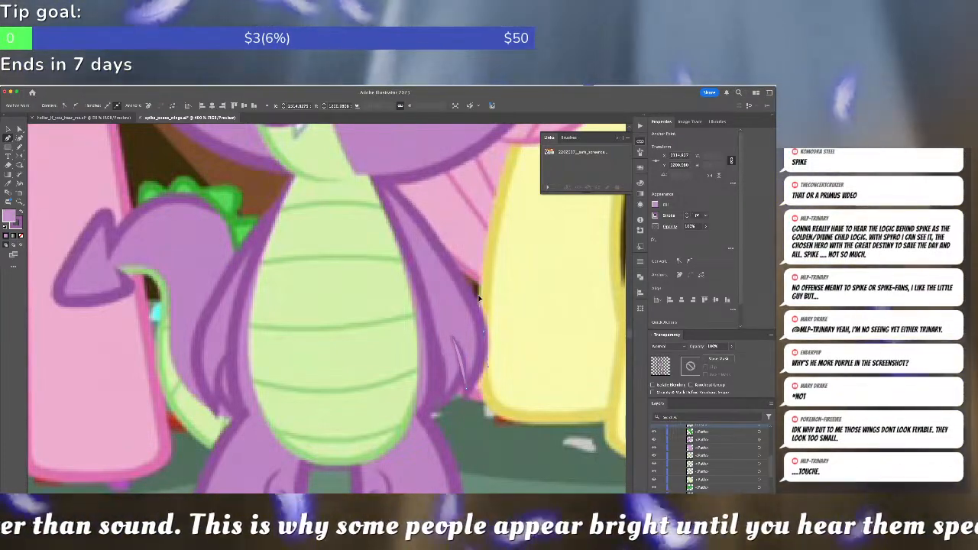
left_click_drag(483, 331, 479, 298)
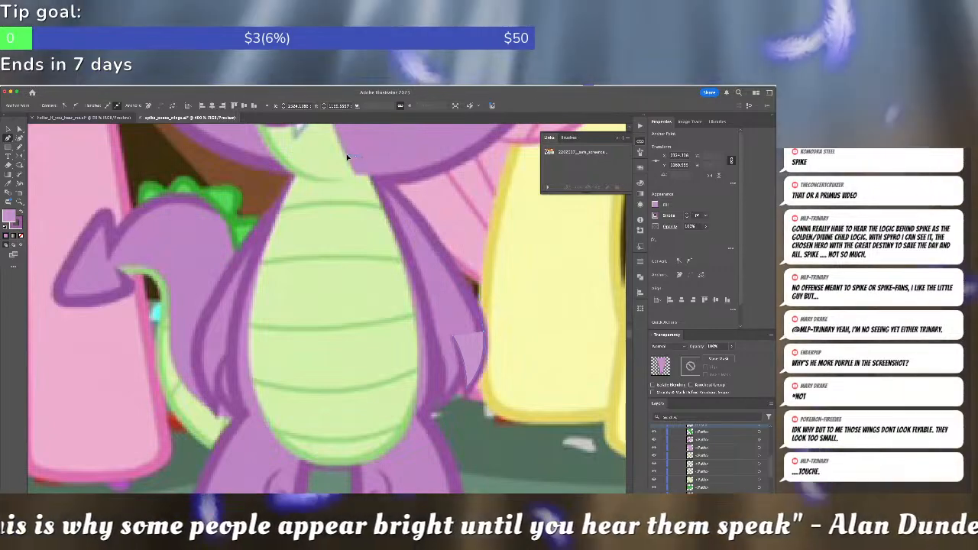
left_click_drag(349, 157, 327, 148)
Increase the traced arm path's stroke weight to match the outline thickness in the screenshot.
key("super+minus")
key("super+minus")
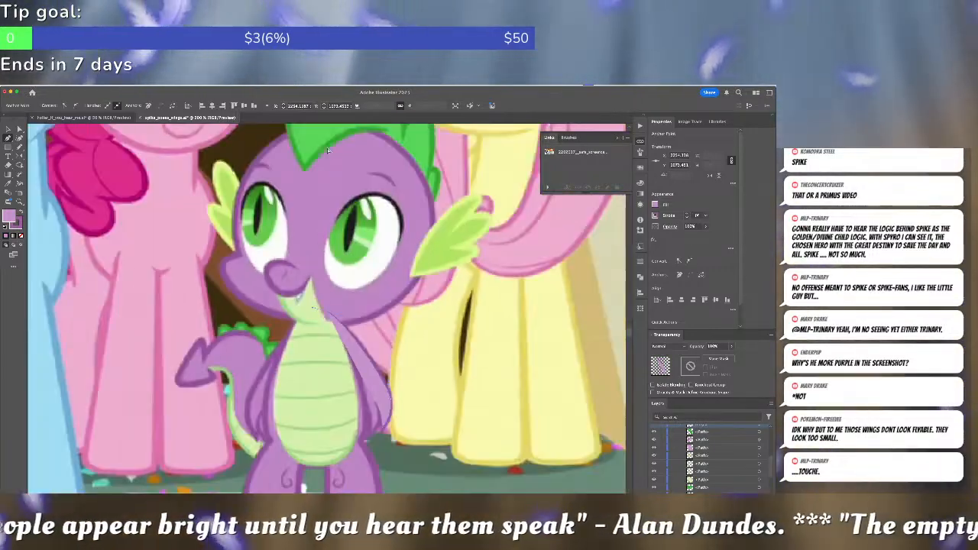
key("super+minus")
key("super+minus")
key("i")
left_click_drag(243, 202, 474, 340)
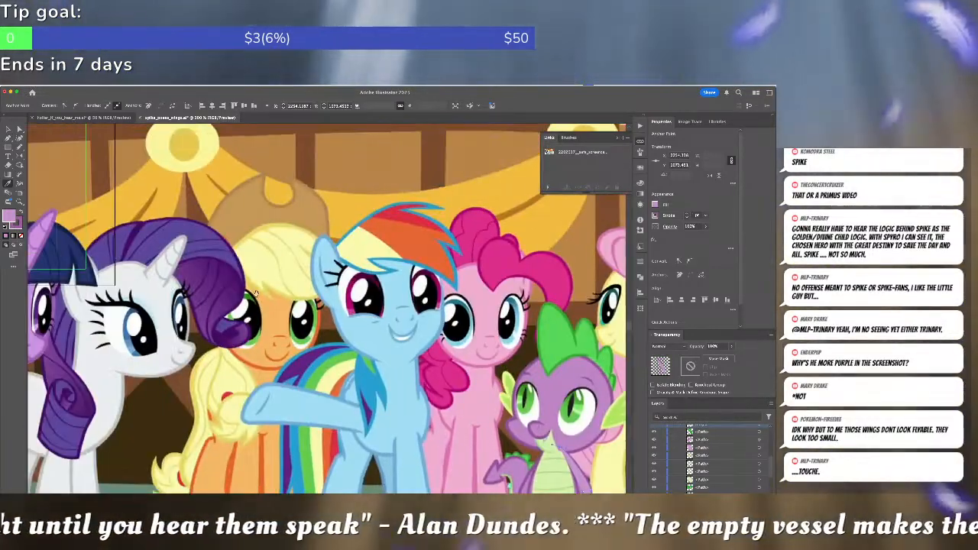
left_click_drag(553, 521, 402, 386)
key("super+equal")
key("super+equal")
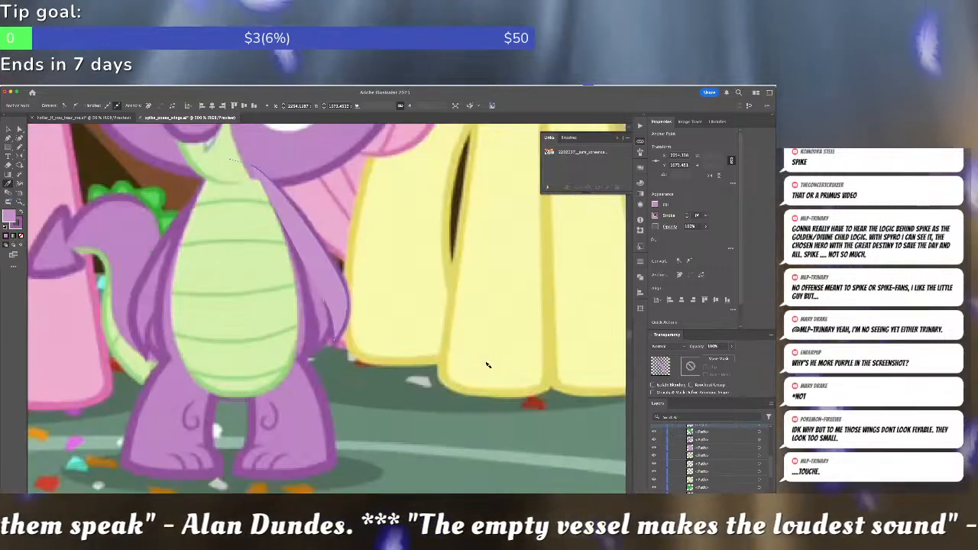
left_click(640, 261)
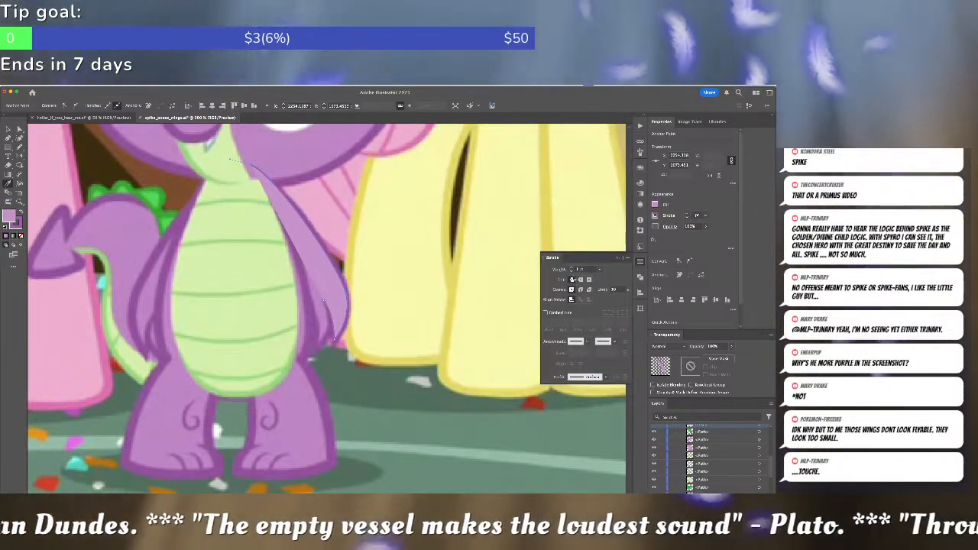
left_click(572, 270)
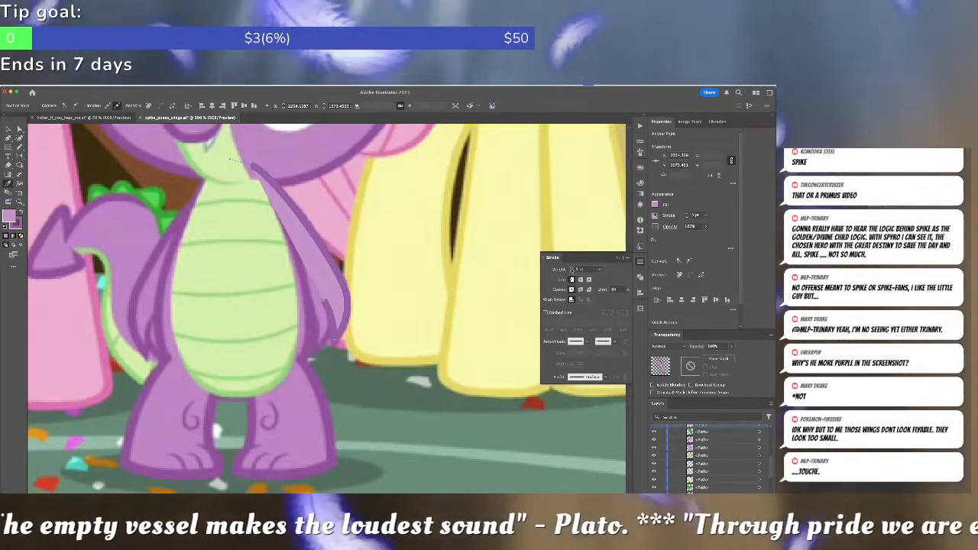
left_click(571, 271)
left_click(572, 271)
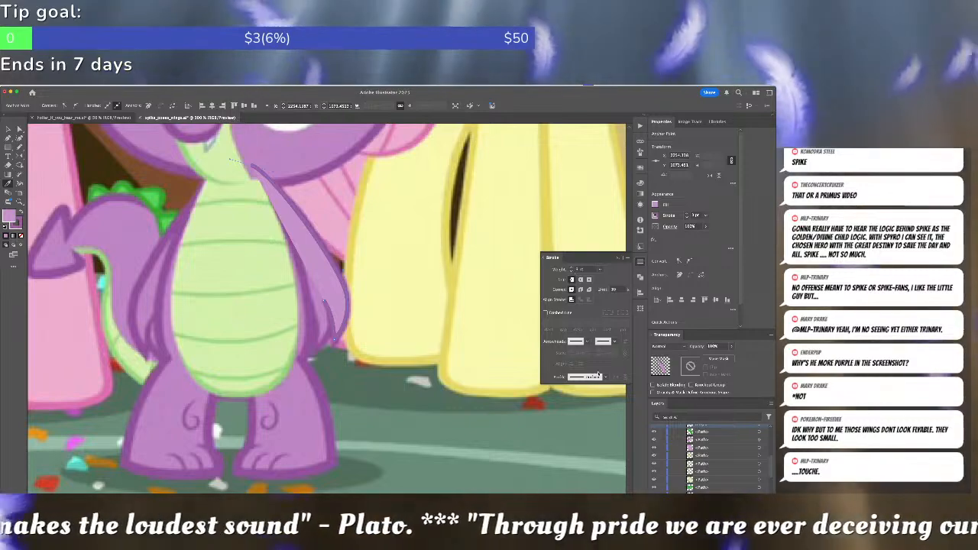
Apply a tapered width profile to the traced arm outline's stroke and deselect it.
left_click(599, 375)
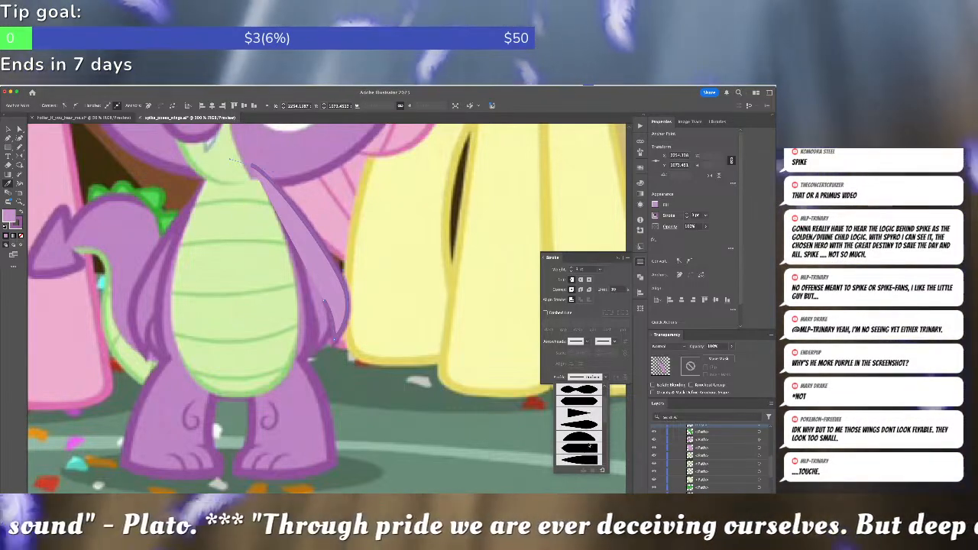
left_click(590, 446)
left_click(526, 414)
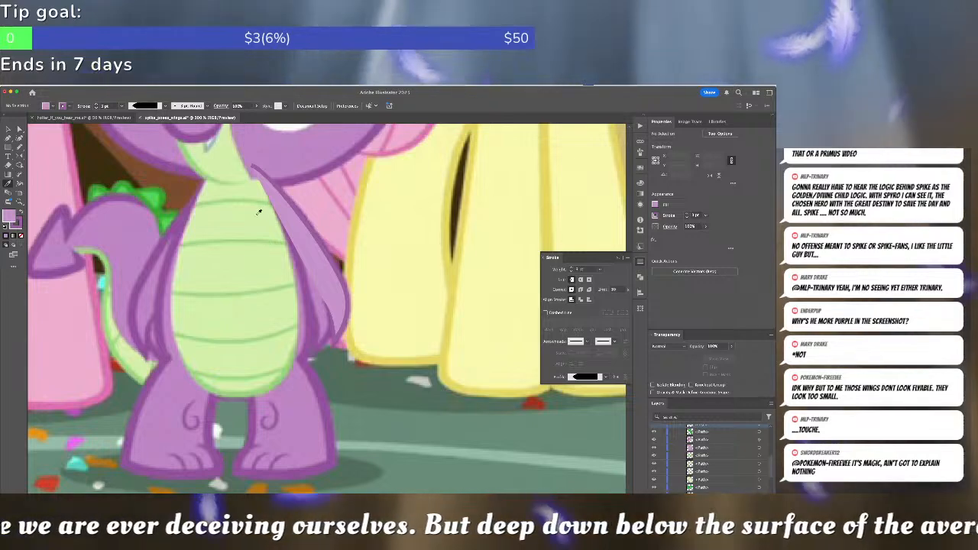
Extend the traced arm path with a short rounded Pen tool curve over the shoulder end.
key("p")
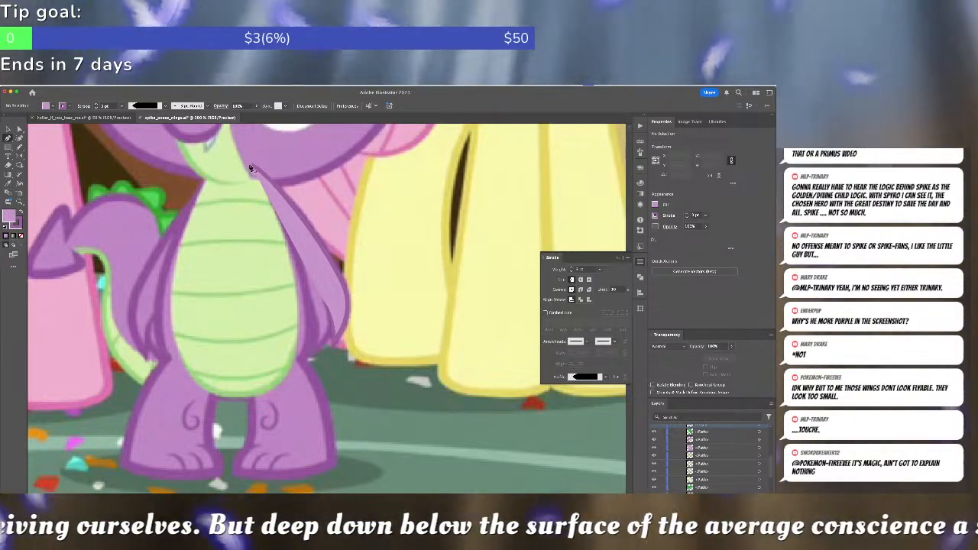
left_click_drag(250, 165, 234, 184)
left_click(236, 187)
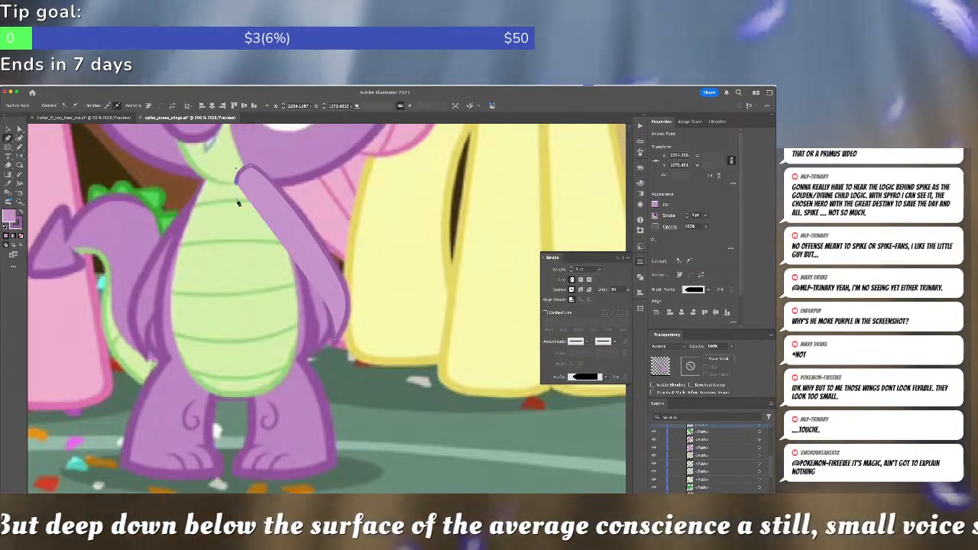
key("super+shift+a")
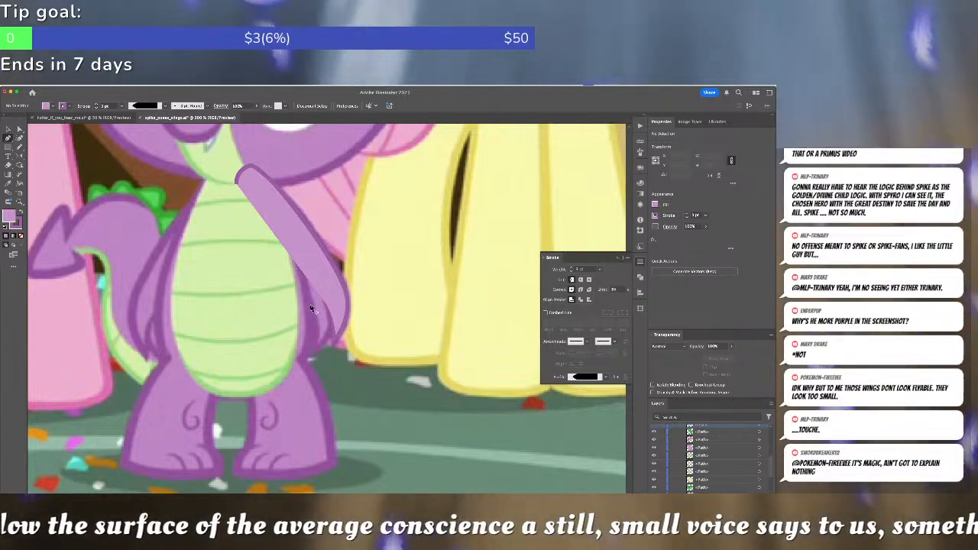
Trace the middle finger of the screenshot Spike's hand below the arm with curved Pen tool segments.
left_click(313, 308)
left_click(316, 350)
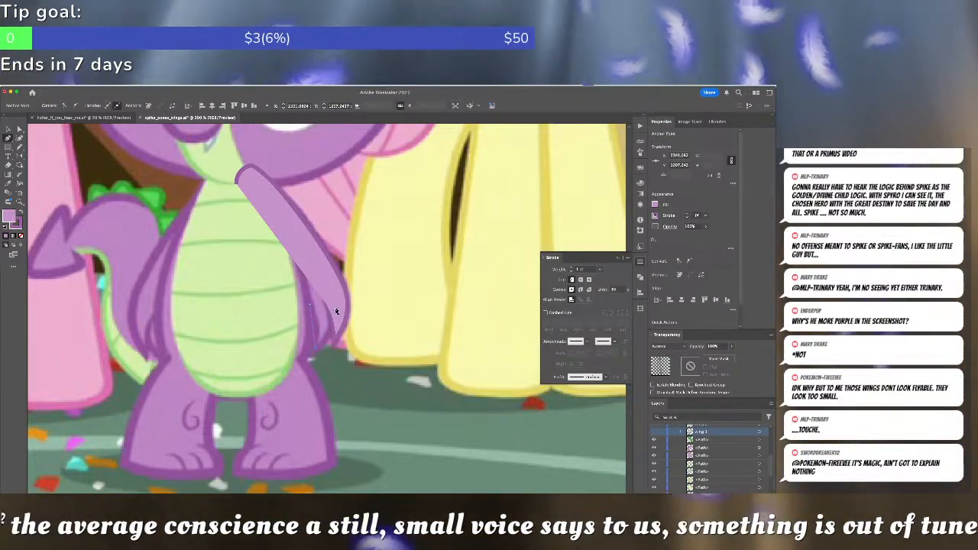
left_click(328, 273)
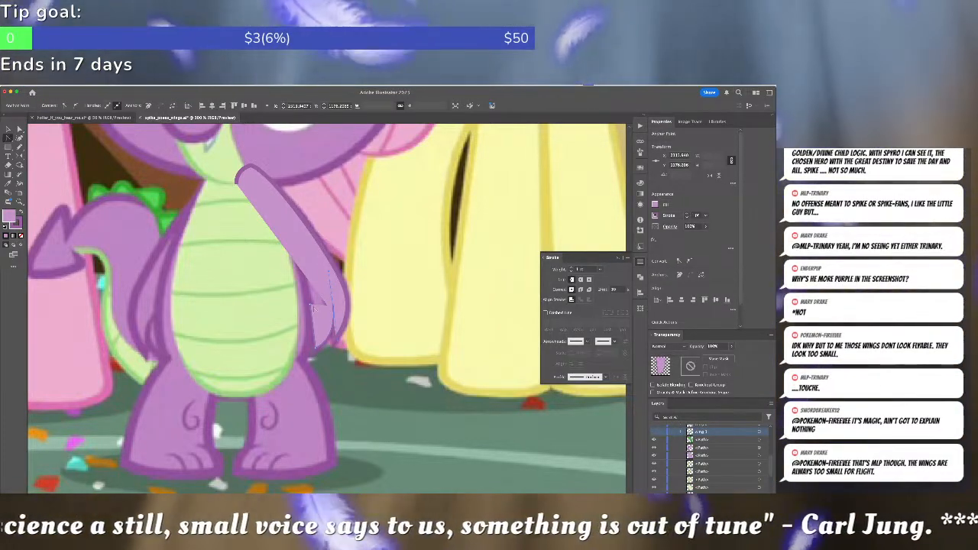
left_click_drag(310, 305, 320, 316)
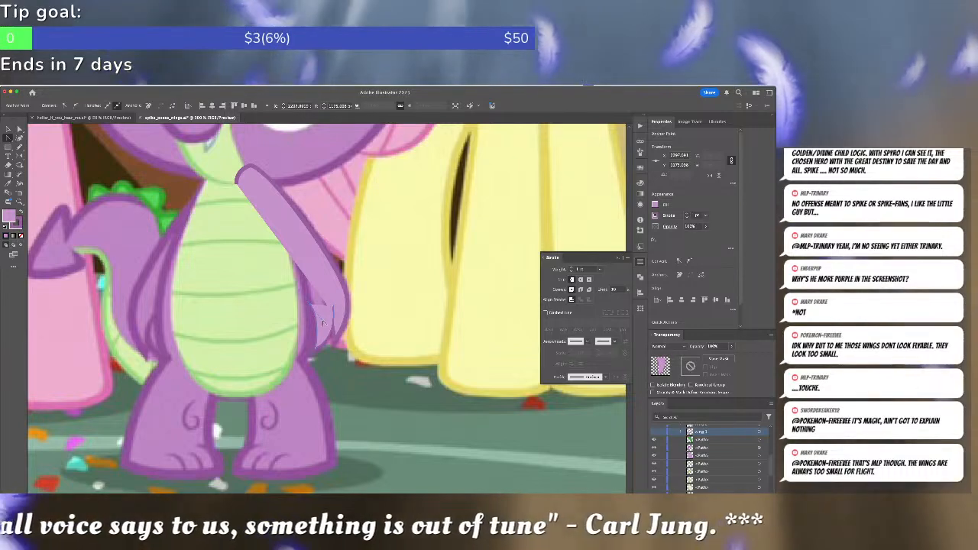
key("v")
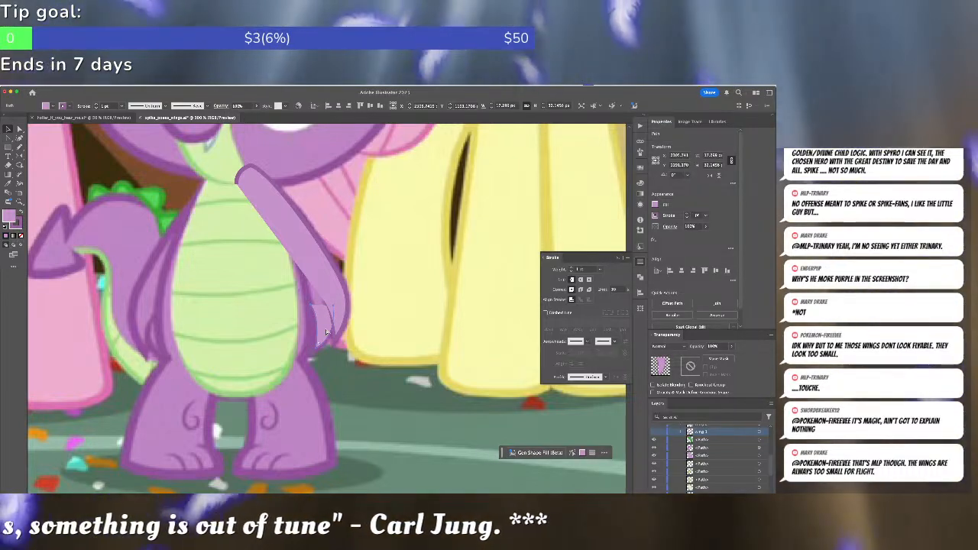
Copy the arm path's fill and outline style to the finger and give its stroke a tapered width profile.
key("i")
left_click(347, 308)
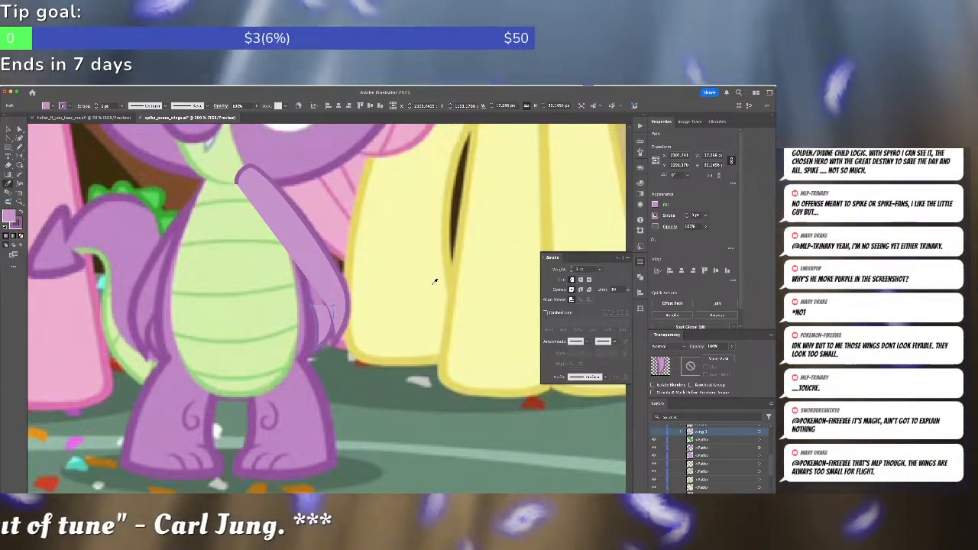
left_click(585, 377)
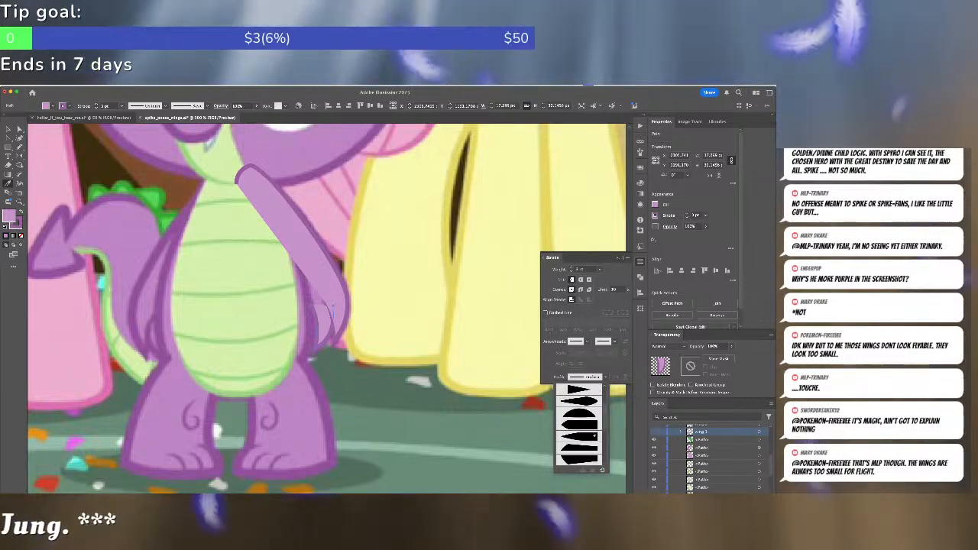
left_click(585, 418)
key("ctrl+shift+a")
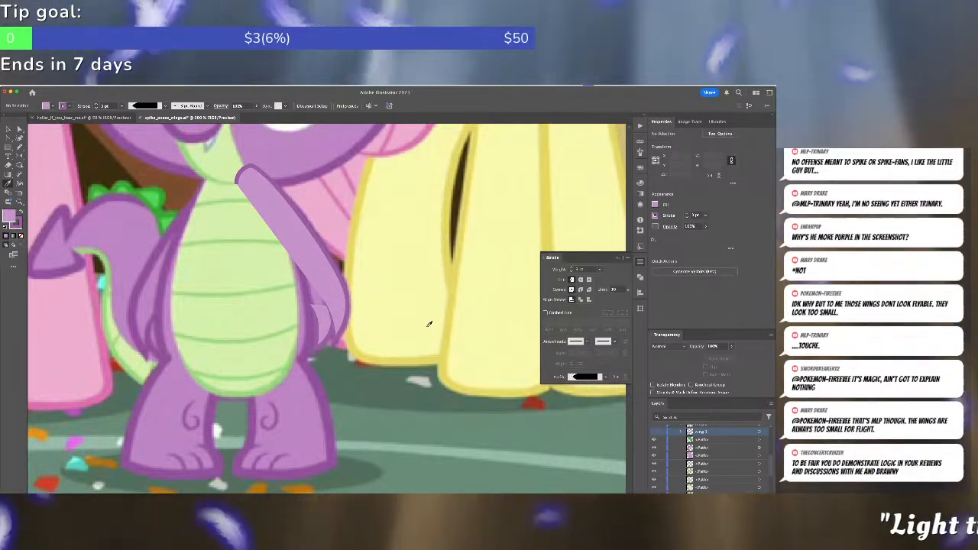
Trace the arm's inner edge from the shoulder down to the innermost finger with Pen tool curves and adjust its shape.
key("v")
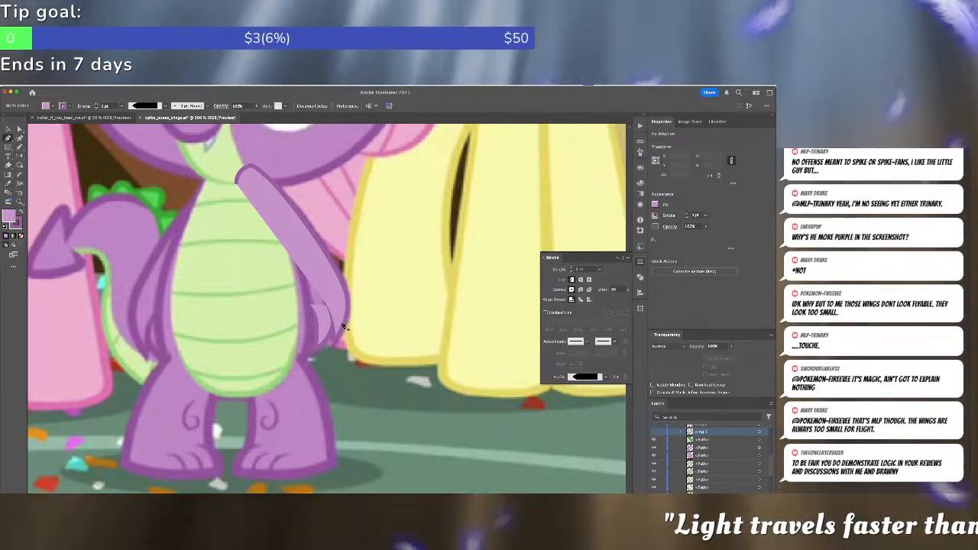
left_click(259, 211)
key("a")
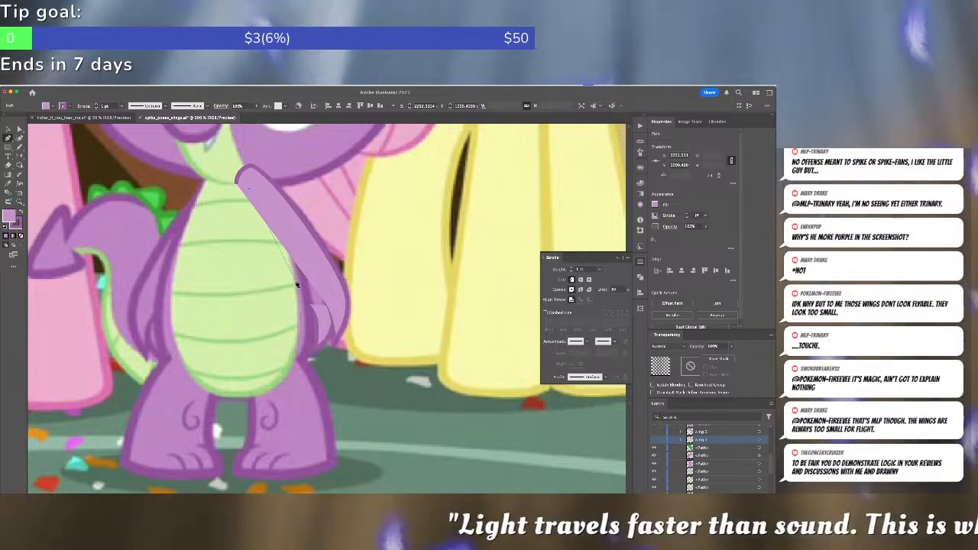
left_click(288, 265)
left_click_drag(288, 266, 322, 292)
left_click(295, 345)
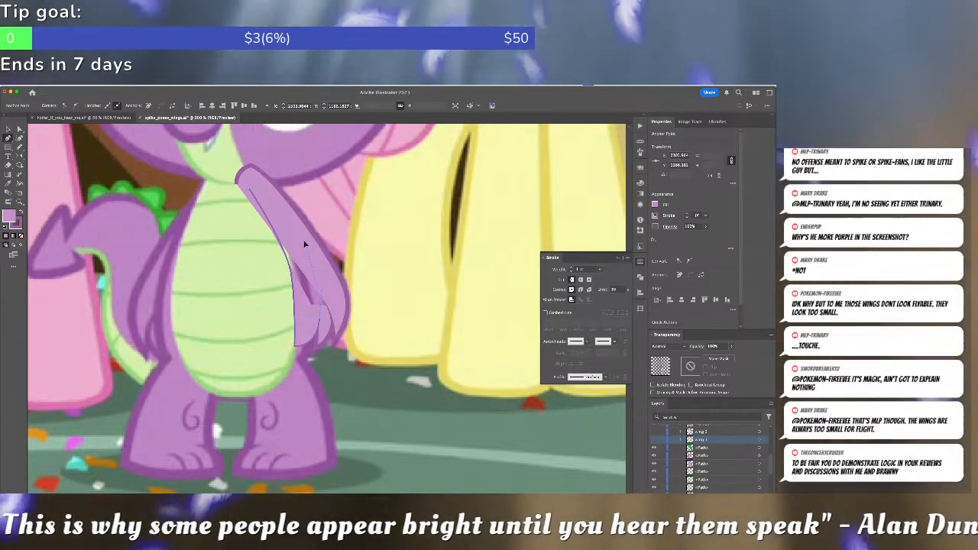
left_click(305, 245)
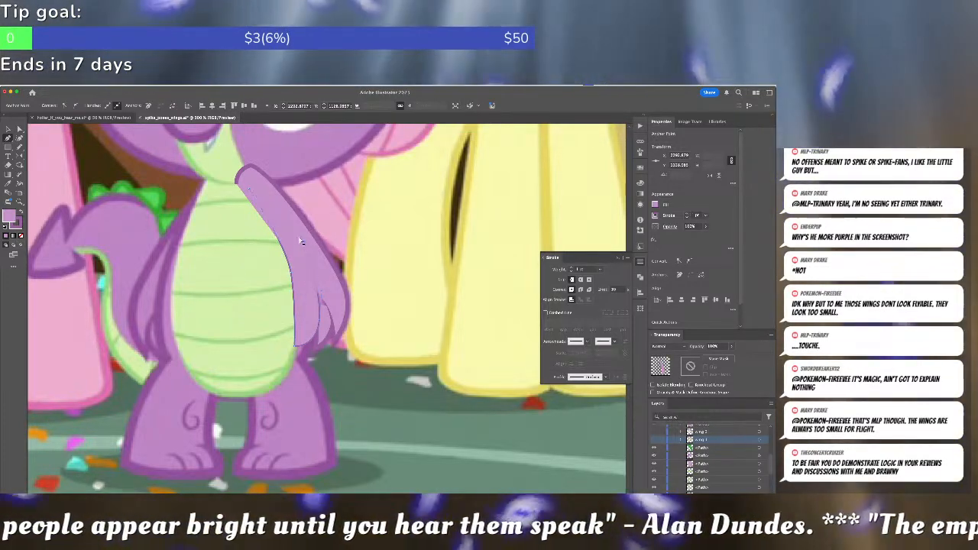
key("a")
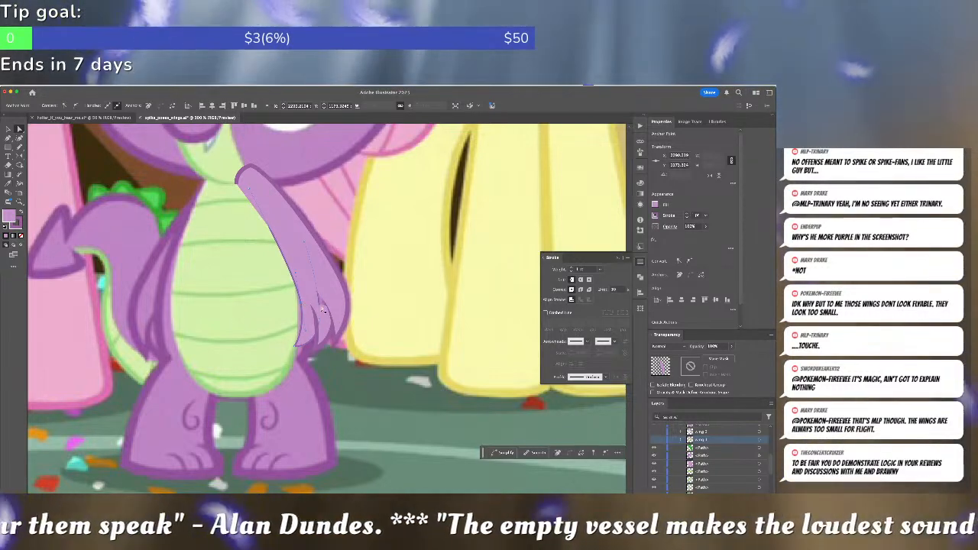
Match the inner arm path's fill and outline style to the outer arm path.
key("i")
left_click(343, 302)
key("super+shift+a")
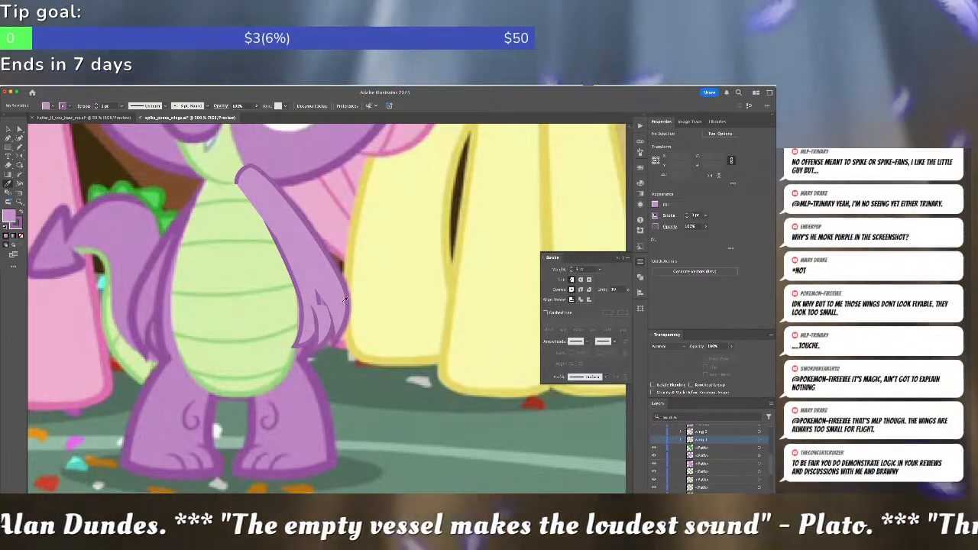
Shift the outer arm's shoulder anchor along the outline and delete the extra end anchor beside the neck.
key("v")
left_click(267, 211)
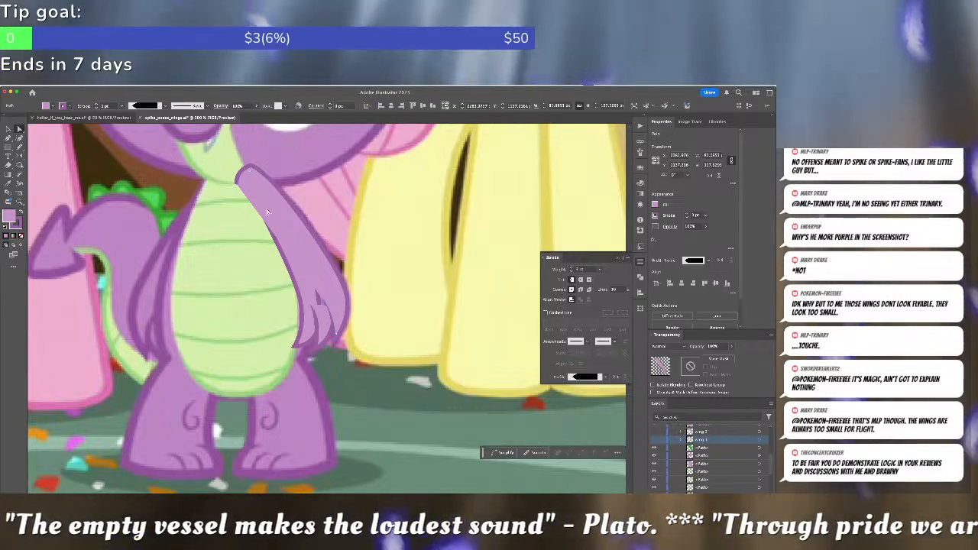
key("super+shift+a")
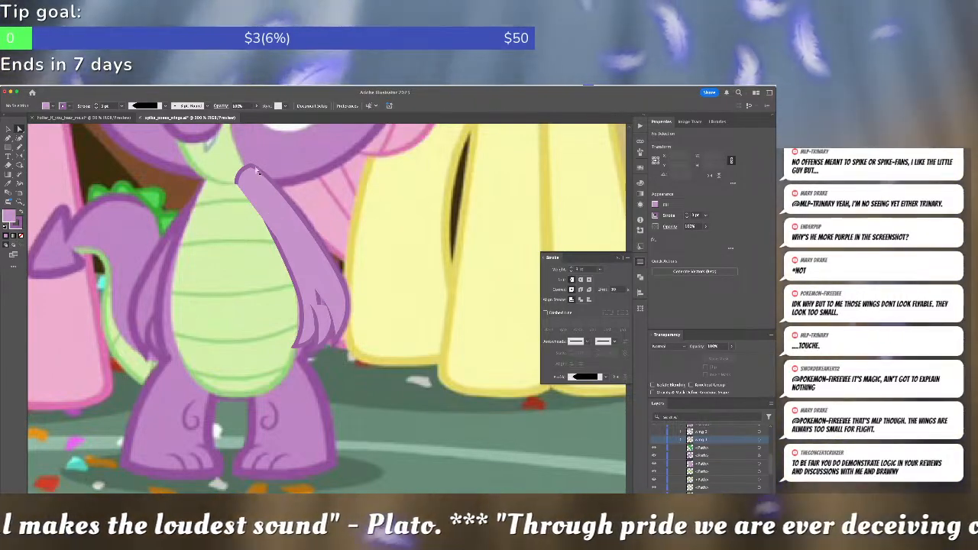
left_click(257, 173)
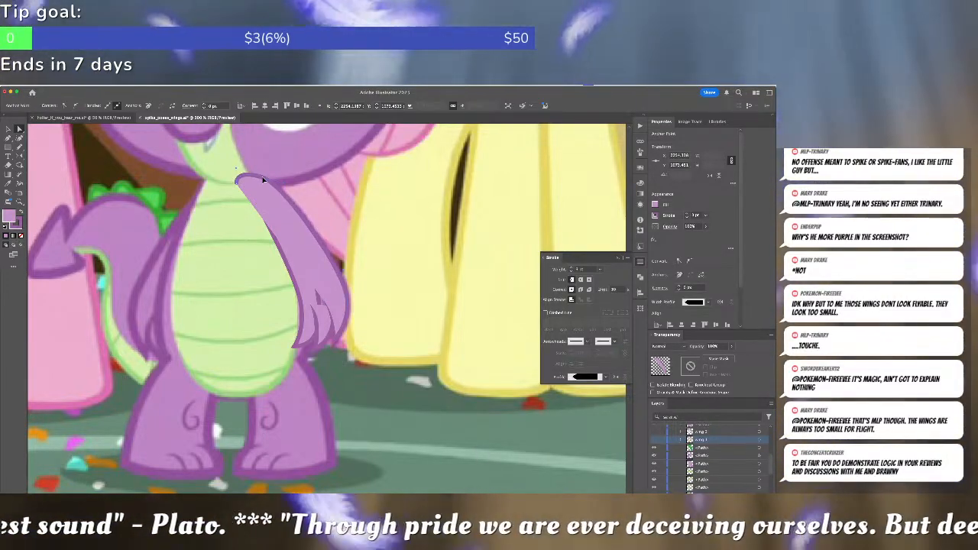
left_click(237, 184)
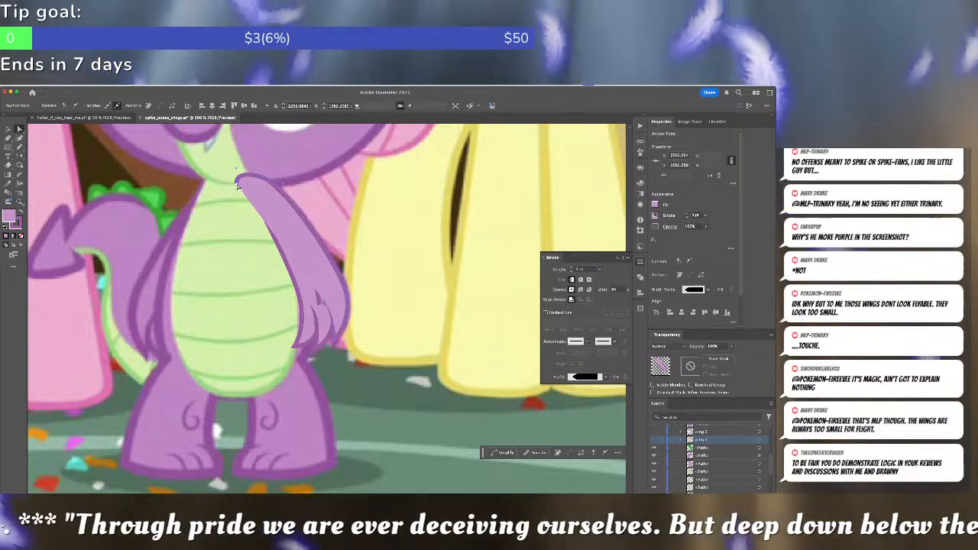
key("minus")
left_click(238, 187)
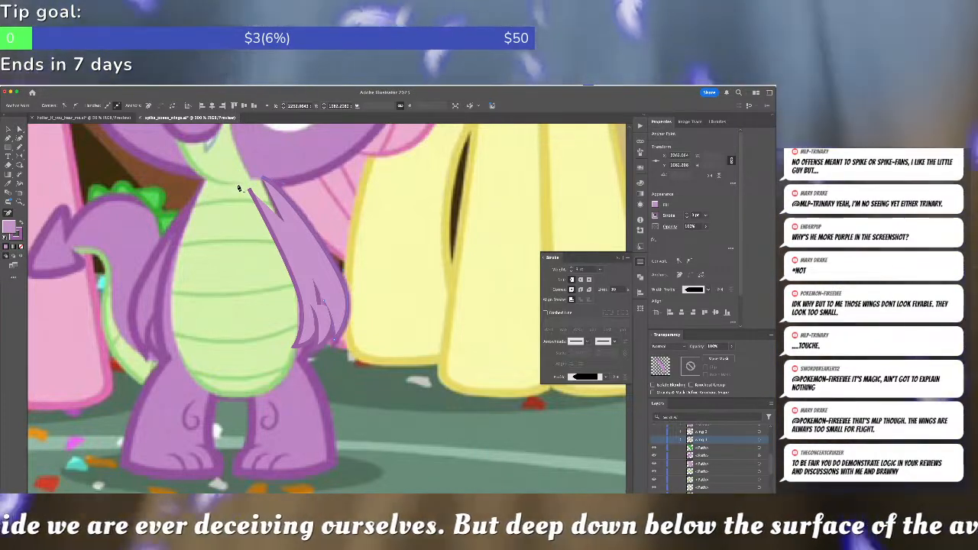
key("super+shift+a")
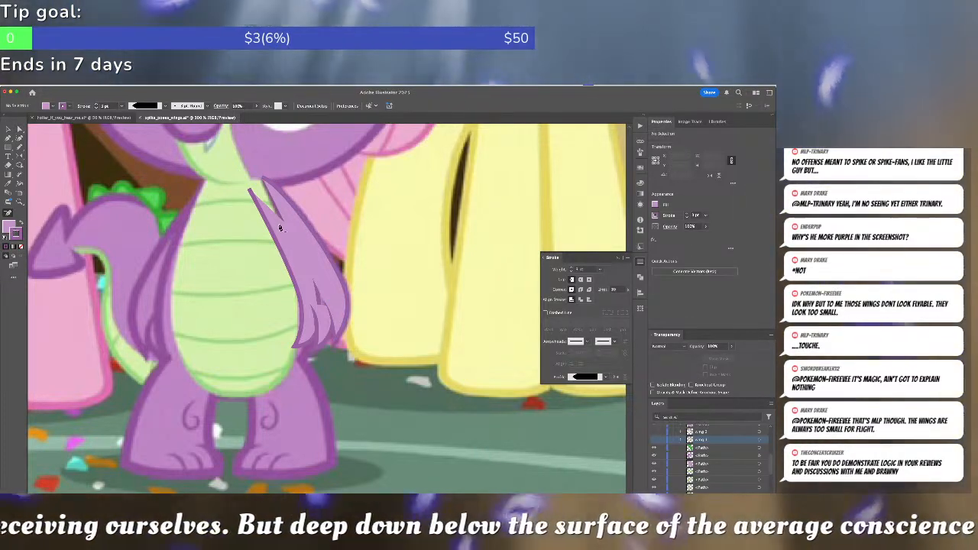
Draw a purple patch without outline over the gap at the wrist, then cut it and paste it in place in front.
key("slash")
key("b")
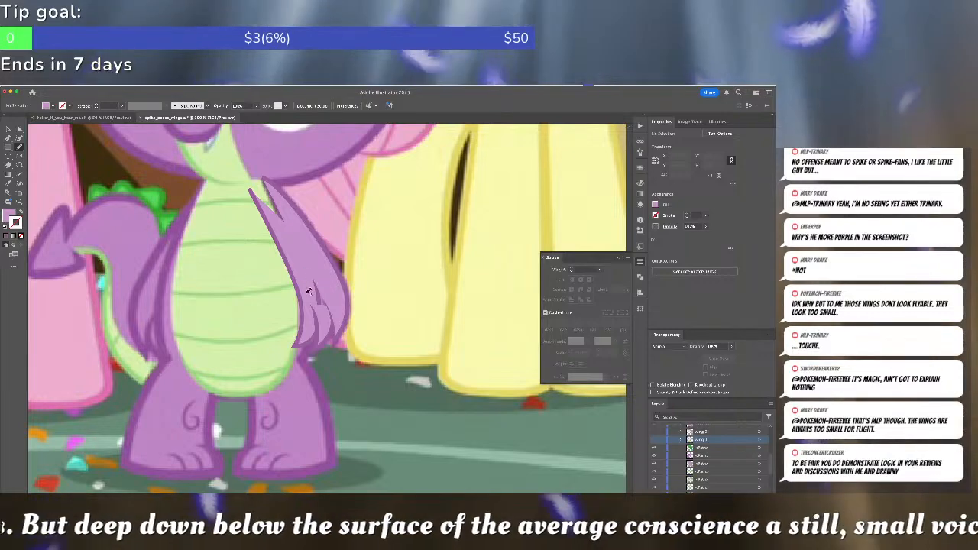
mouse_move(310, 313)
left_mouse_down()
mouse_move(336, 309)
mouse_move(321, 275)
mouse_move(304, 274)
mouse_move(306, 283)
left_mouse_up()
key("super+x")
left_click(307, 292)
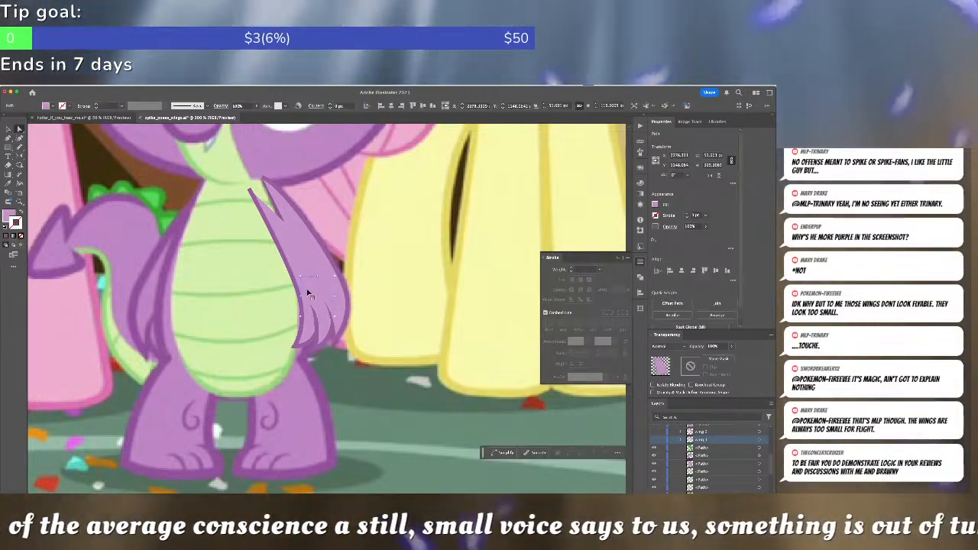
key("super+f")
left_click(378, 279)
Select the traced arm, finger and patch paths and group them.
key("v")
left_click(336, 295)
left_click(315, 317, "shift")
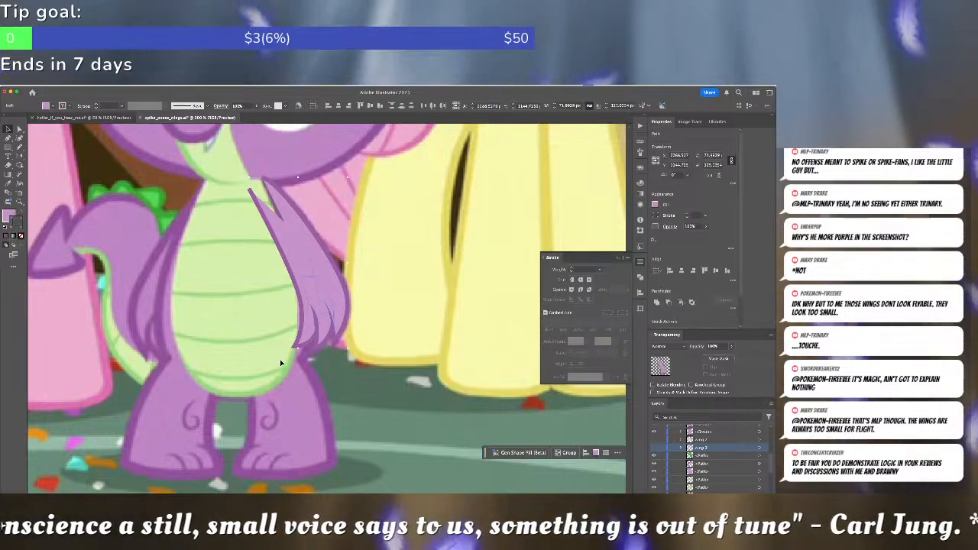
key("super+g")
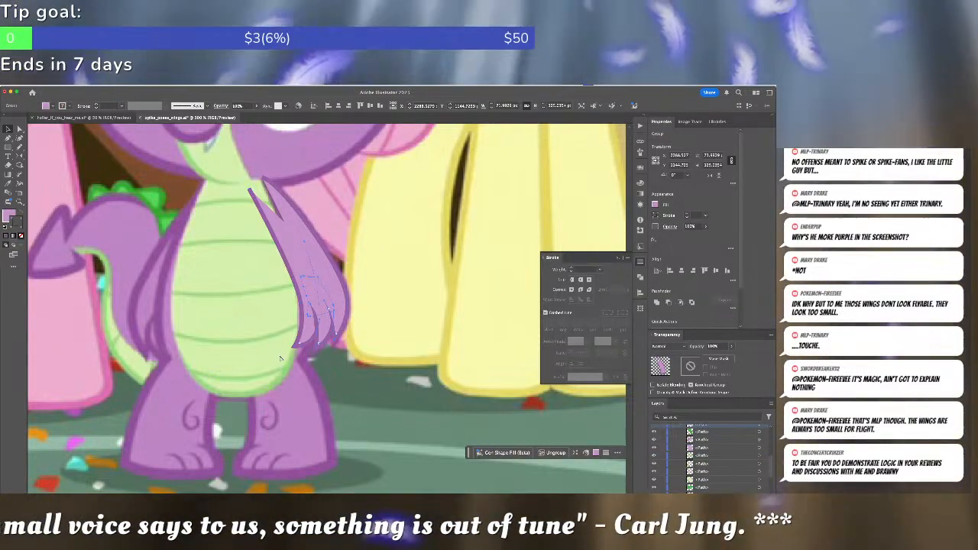
Move the grouped arm from the screenshot onto the front-facing Spike's arm and enlarge it to match his size.
key("super+minus")
key("super+minus")
key("super+minus")
key("super+minus")
key("super+minus")
key("super+minus")
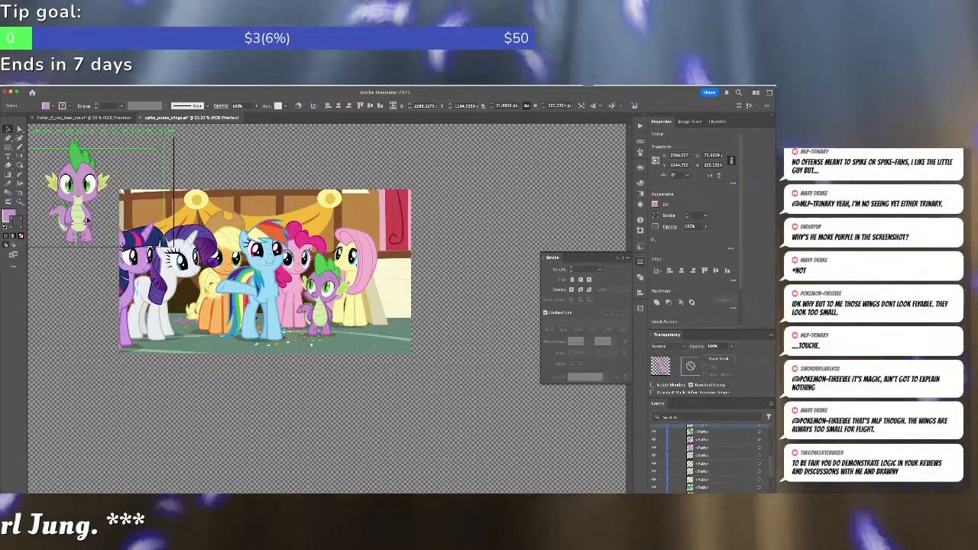
left_click_drag(87, 219, 287, 280)
scroll(101, 228, "up", 4)
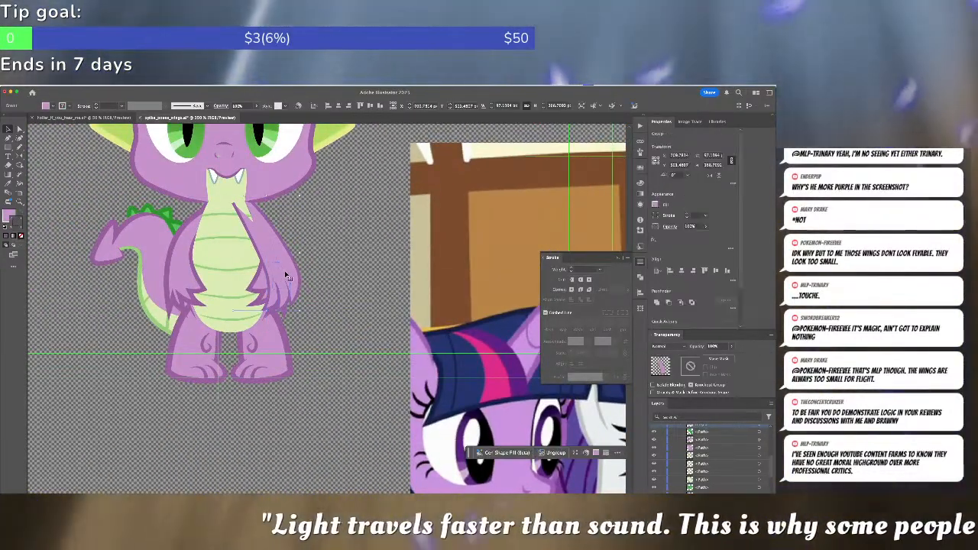
Move the grouped arm off the front-facing Spike's body into the empty space beside him.
left_click(287, 276)
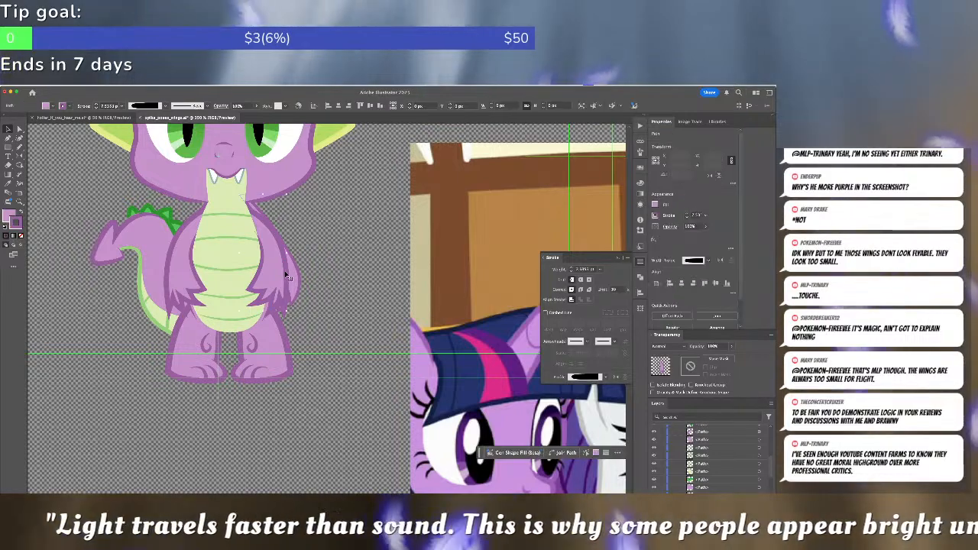
key("Delete")
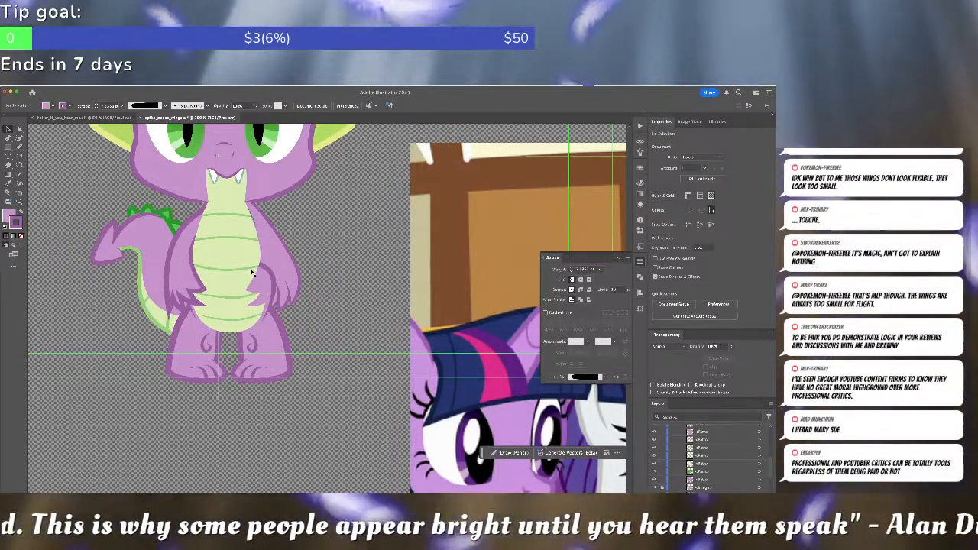
left_click(293, 268)
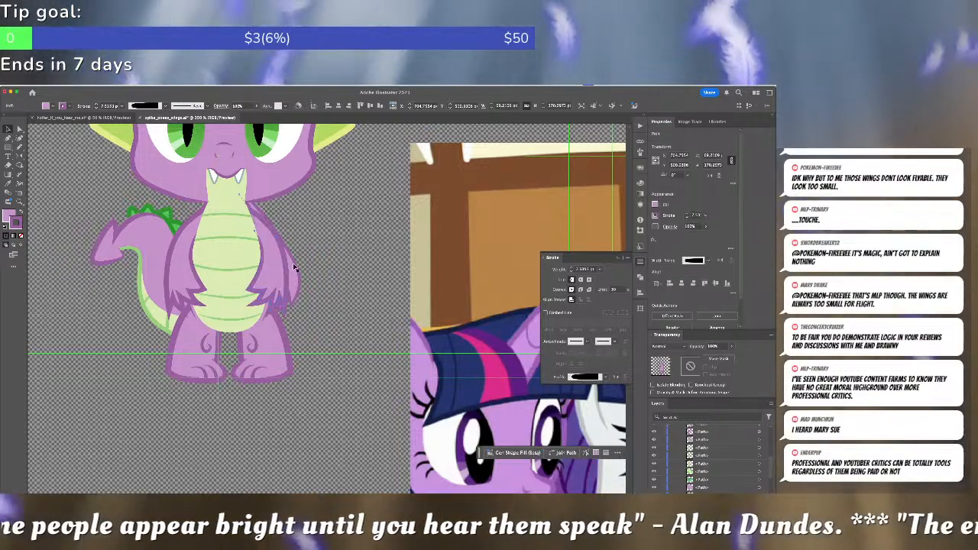
left_click_drag(295, 269, 403, 287)
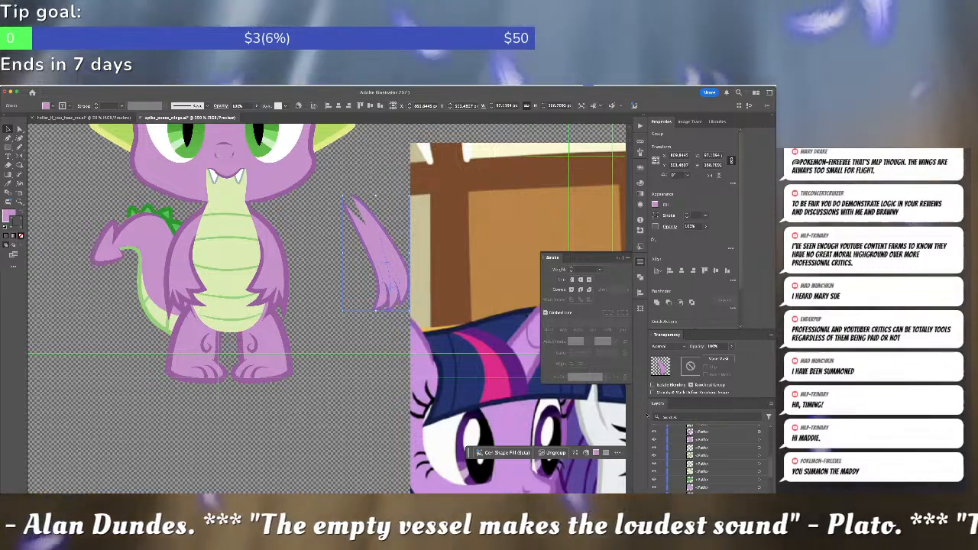
scroll(664, 451, "down", 1)
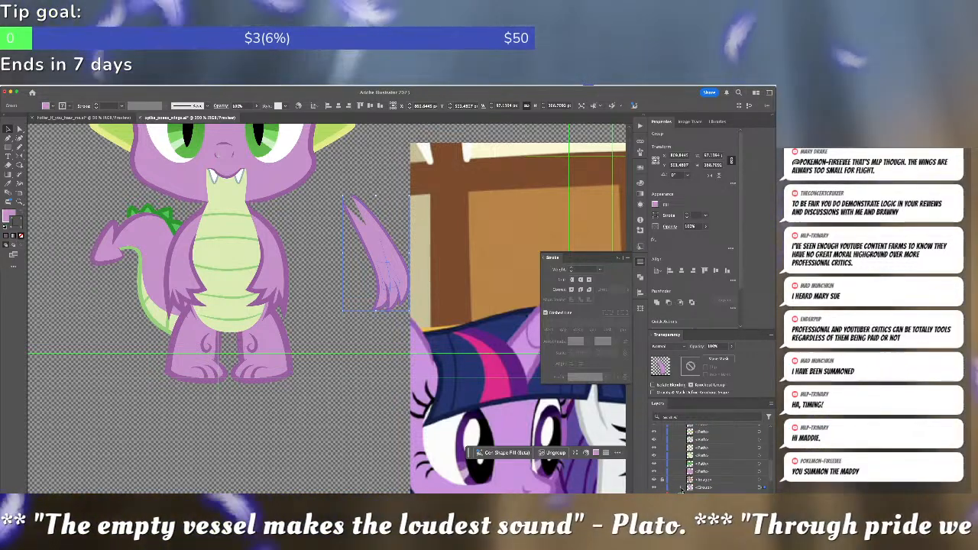
Unlock the embedded show screenshot in the layer list, select it and delete it from the document.
scroll(681, 481, "down", 10)
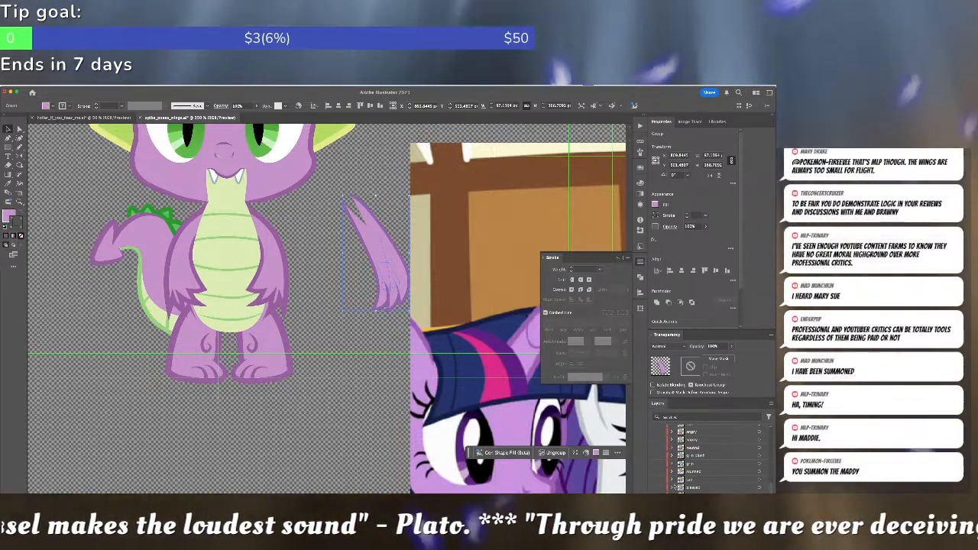
scroll(672, 458, "up", 10)
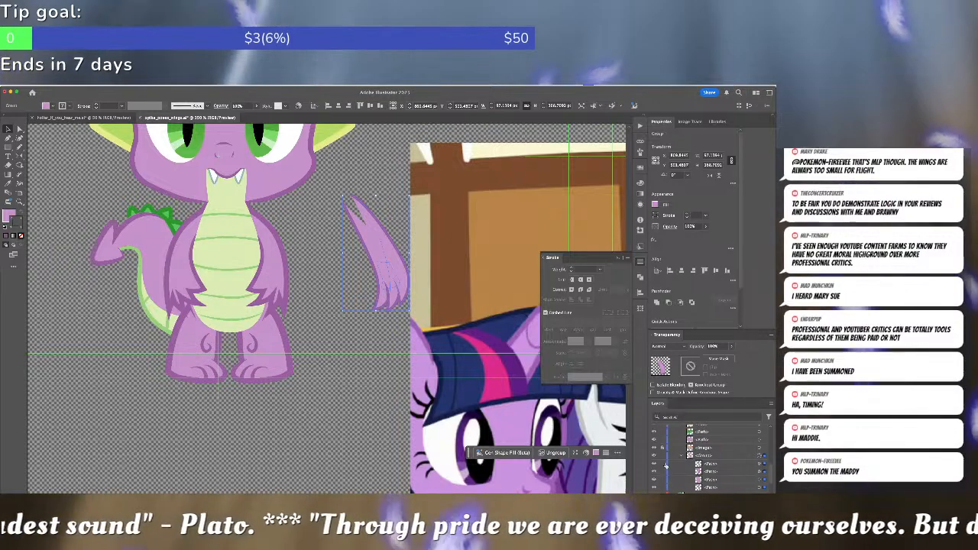
left_click(662, 449)
left_click(705, 449)
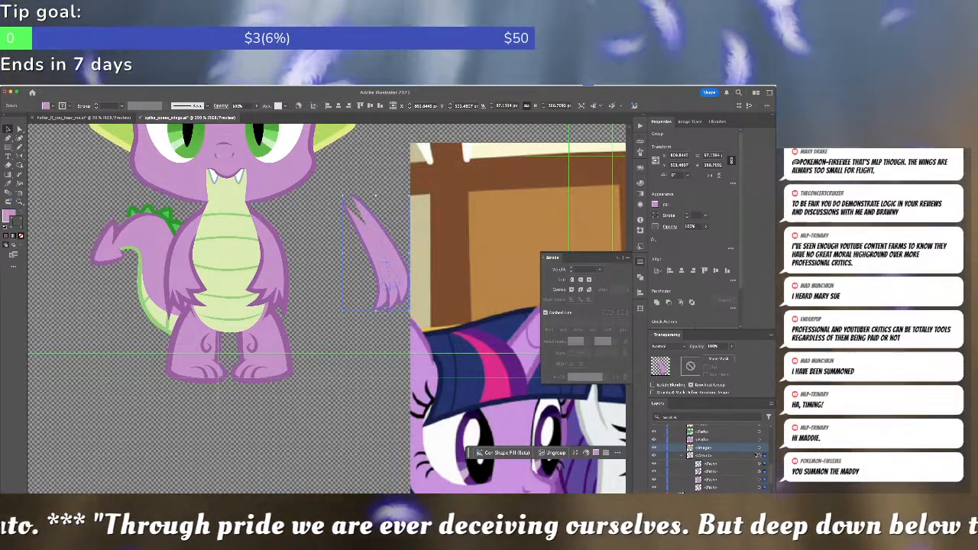
left_click(759, 449)
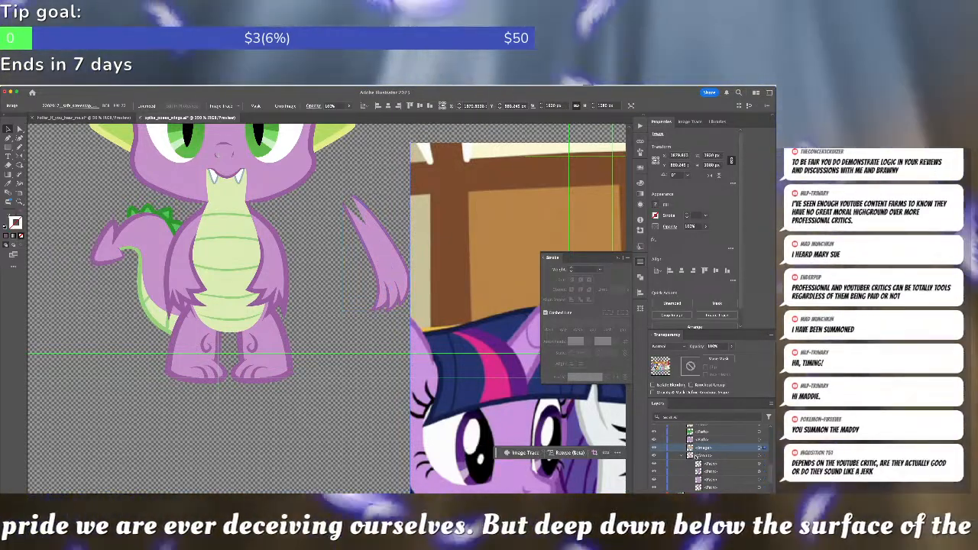
scroll(707, 457, "down", 10)
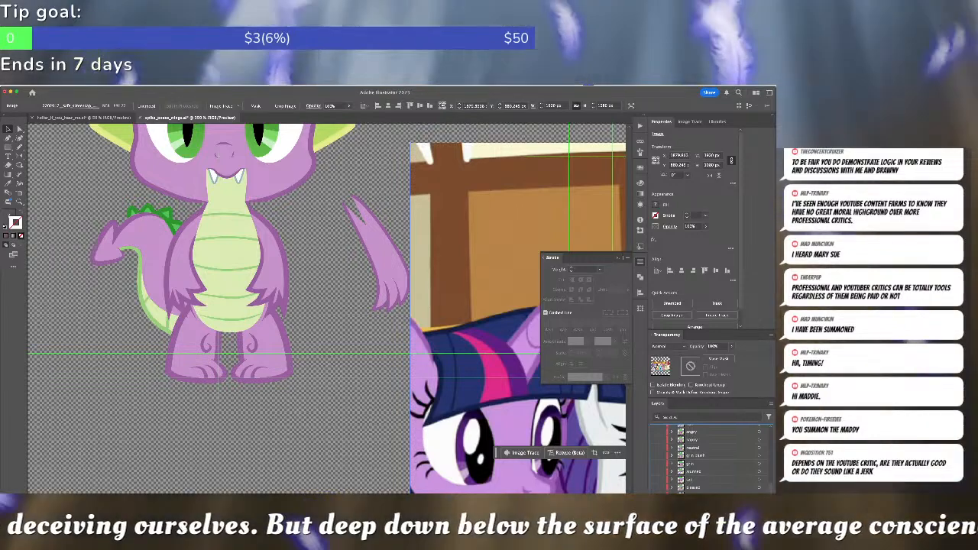
key("Delete")
scroll(450, 360, "up", 2)
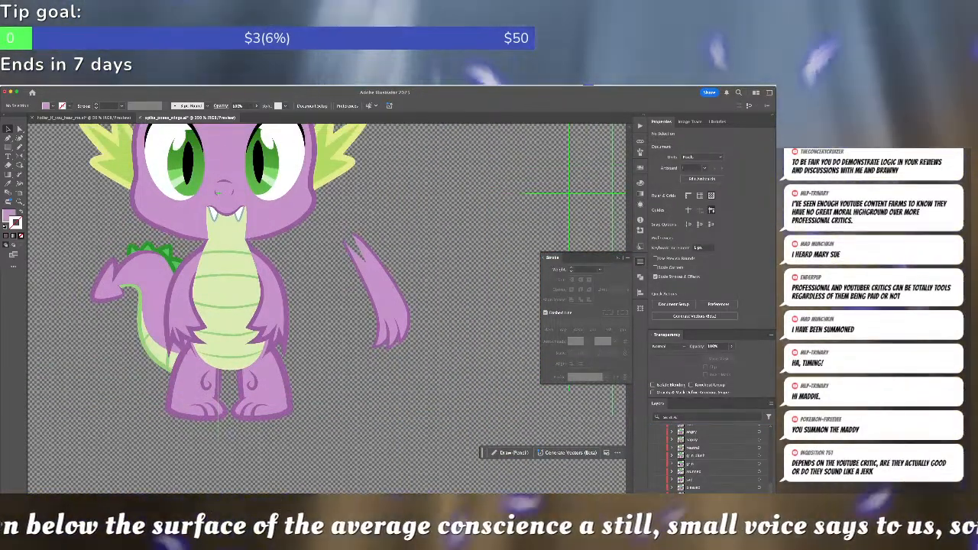
Collapse the traced arm's group in the layer list.
key("super+Tab")
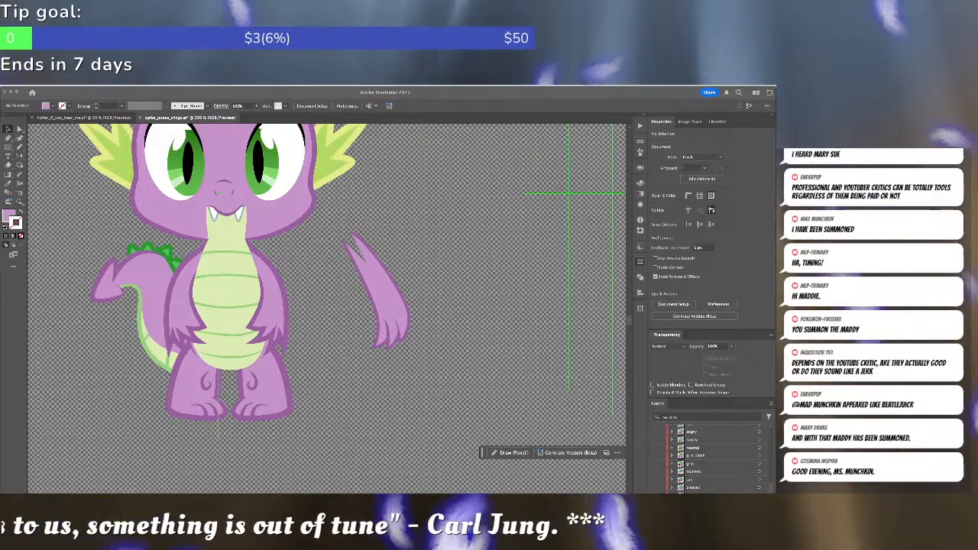
scroll(709, 459, "up", 5)
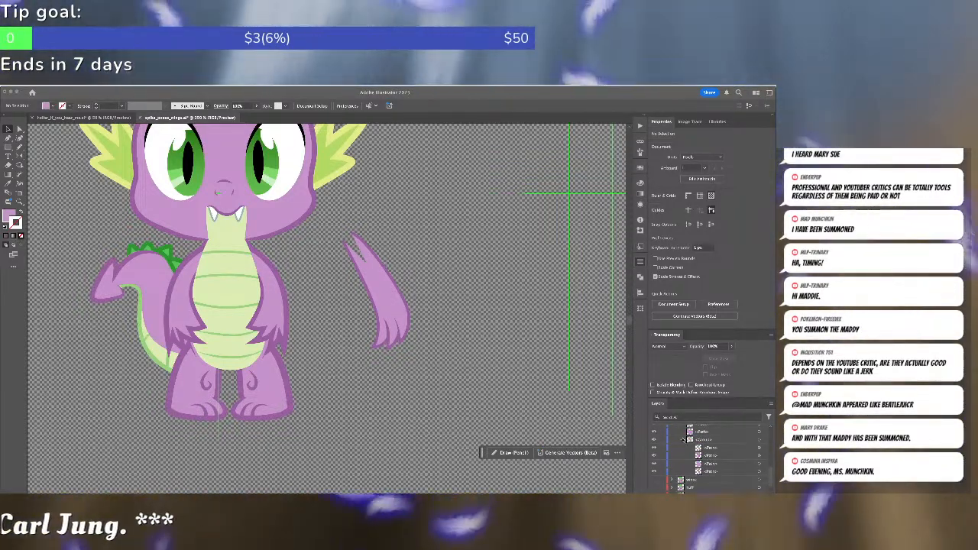
left_click(683, 440)
left_click(683, 441)
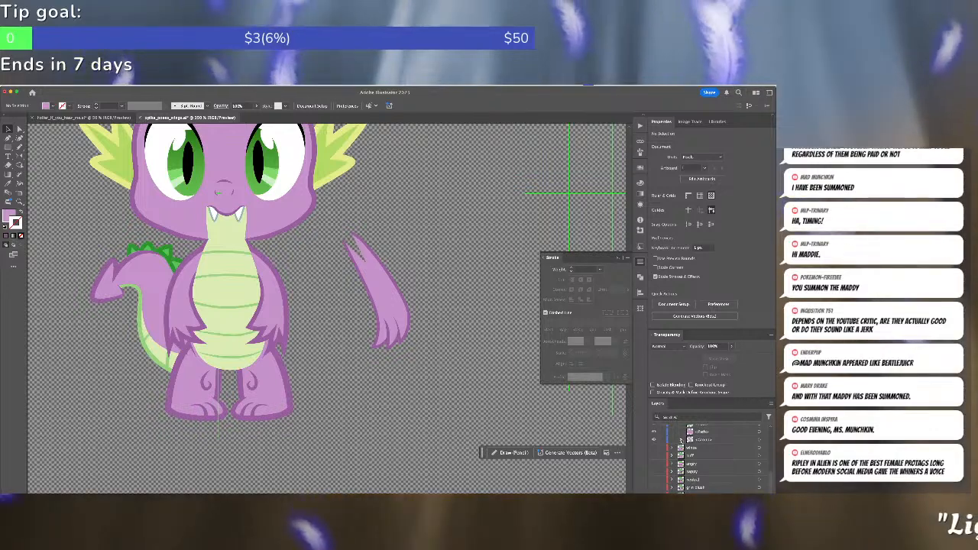
left_click(681, 440)
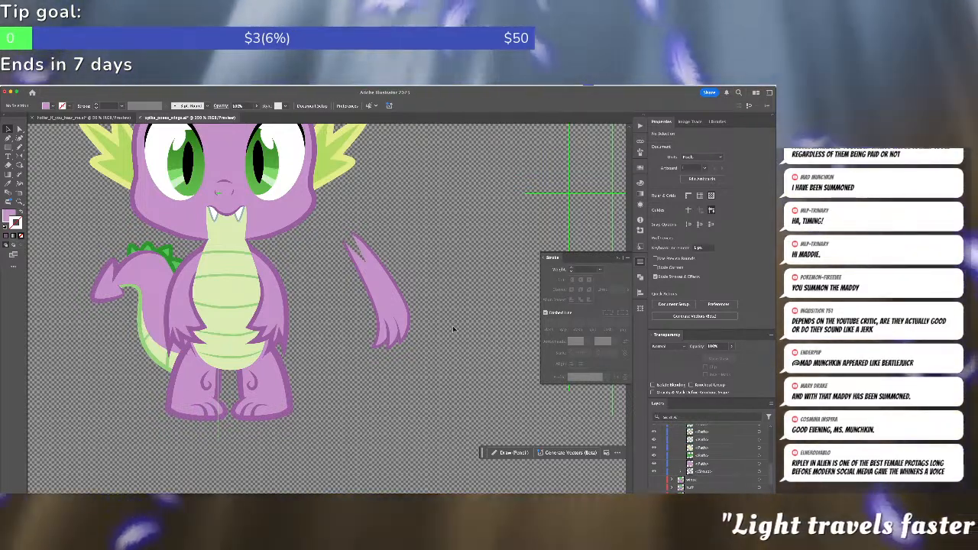
Examine how the front-facing Spike's existing arm and belly shapes overlap by selecting each of them.
left_click(282, 319)
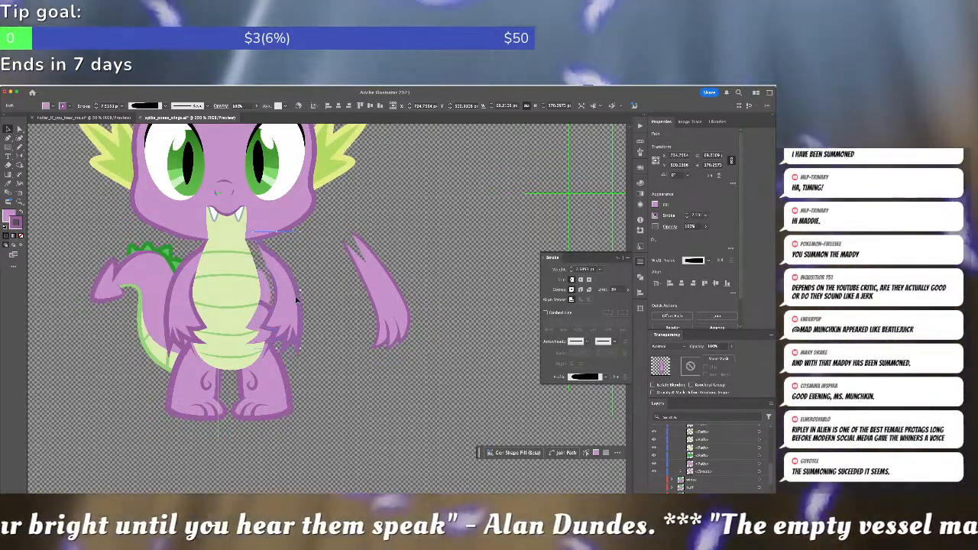
left_click(296, 300)
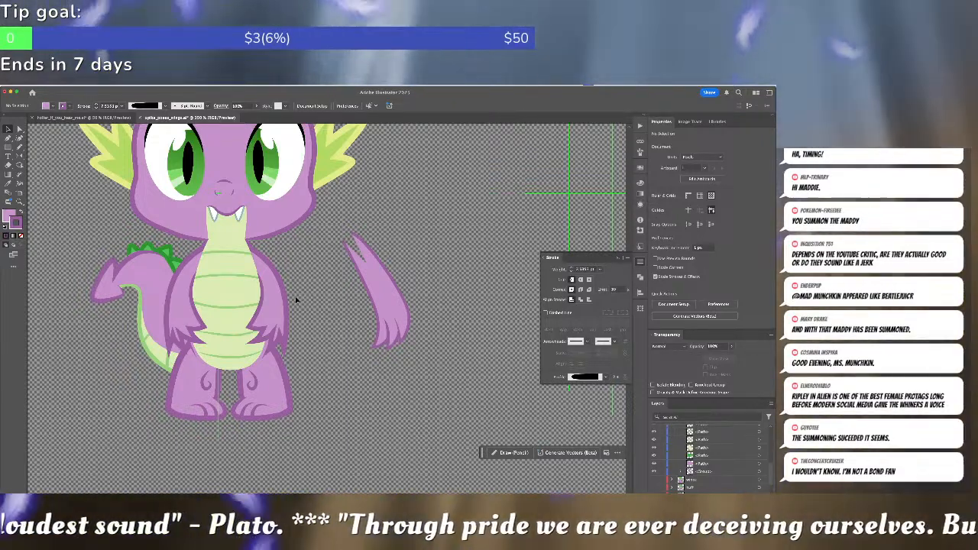
key("super+=")
key("super+=")
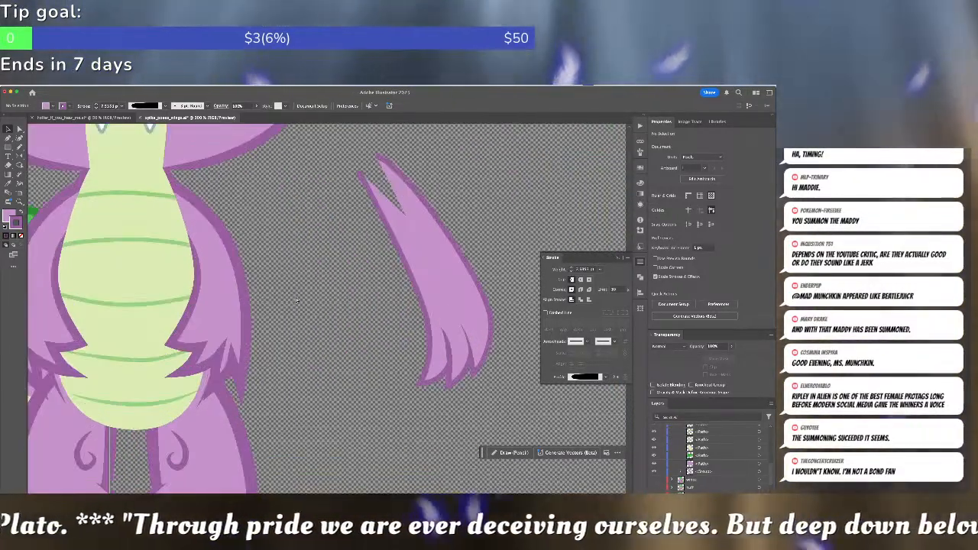
left_click_drag(280, 290, 462, 324)
left_click(384, 288)
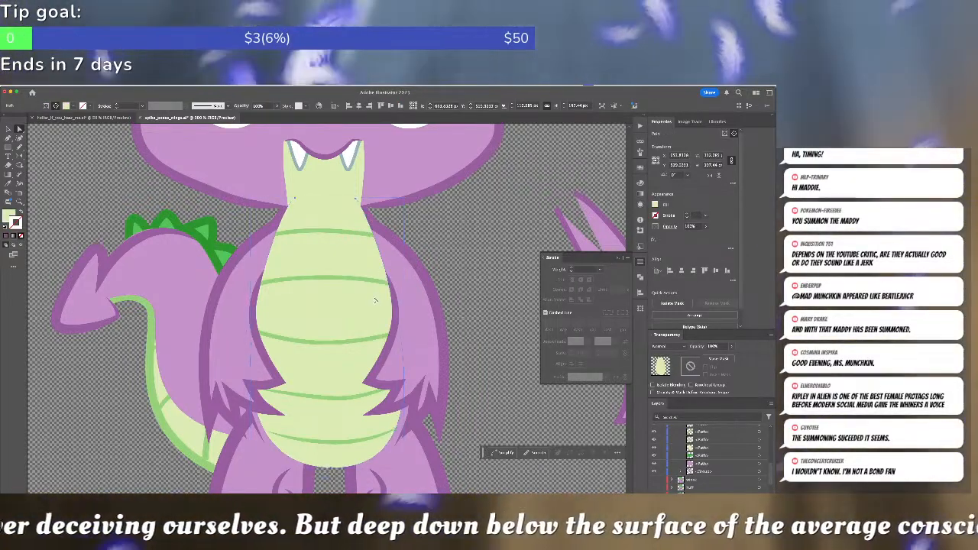
left_click(390, 295)
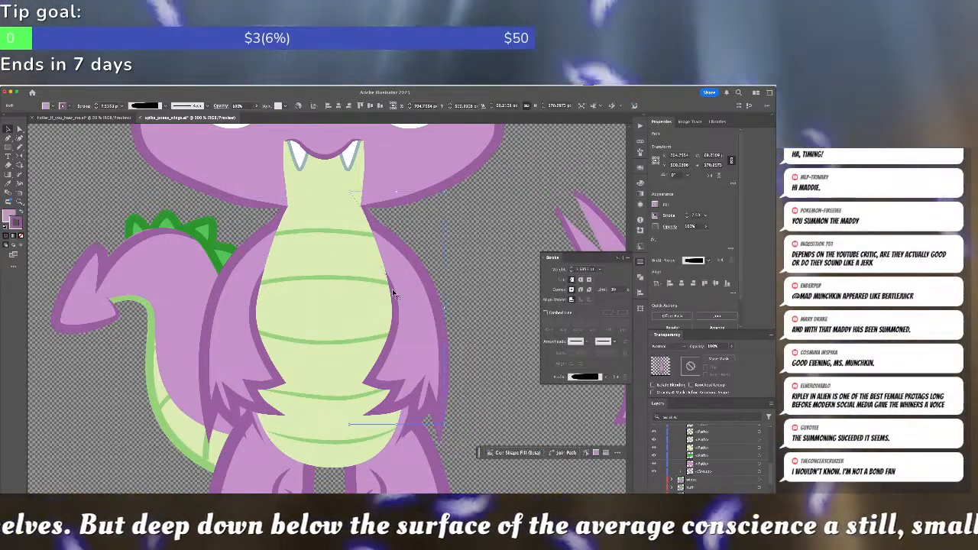
key("a")
left_click(381, 291)
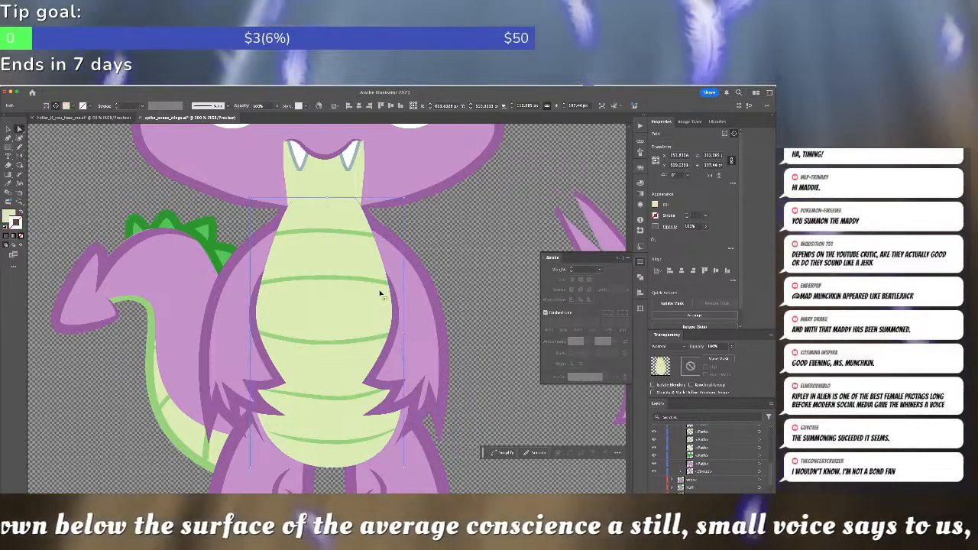
left_click(404, 288)
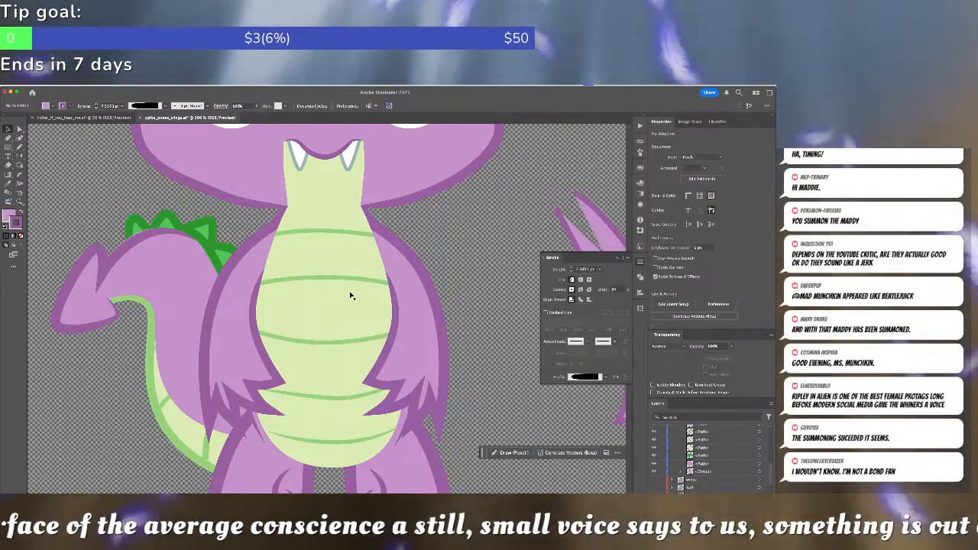
Release the opacity mask on Spike's belly and delete the black arm shapes it contained.
left_click(354, 289)
left_click(717, 358)
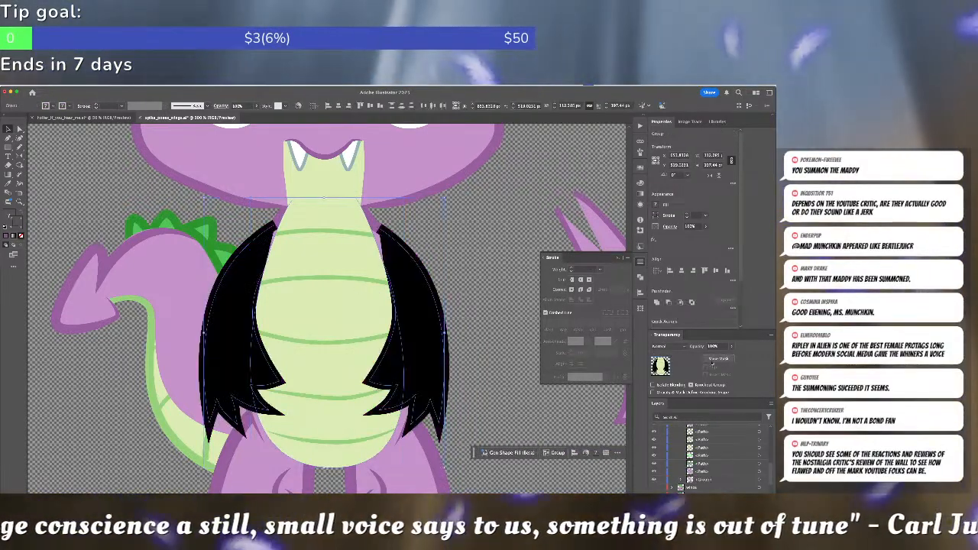
left_click(492, 349)
left_click(443, 327)
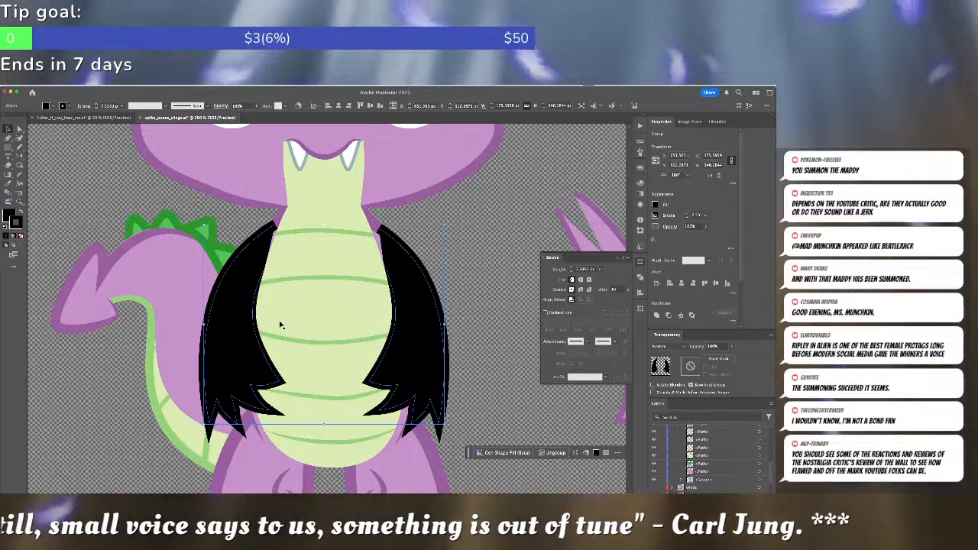
key("Delete")
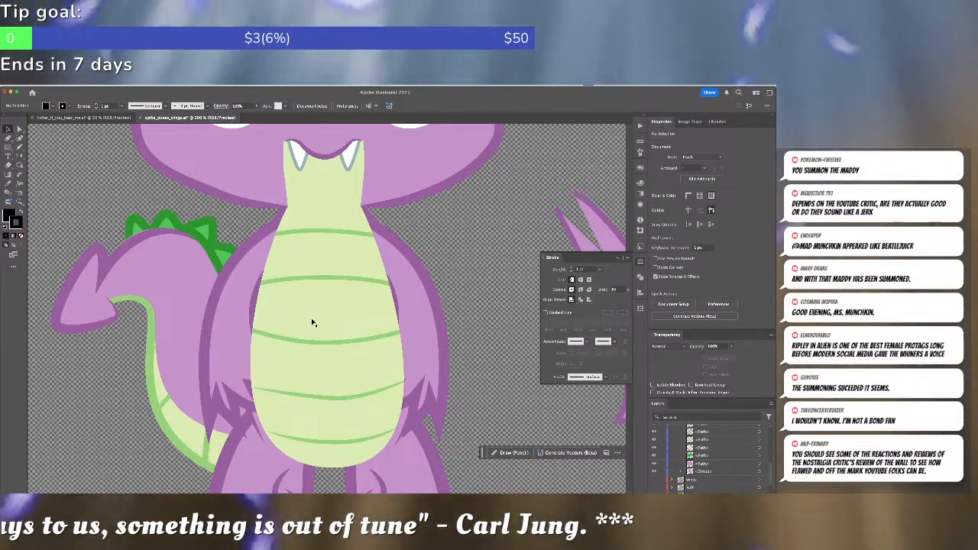
Give the body-side arm nearest the traced arm an unclipped opacity mask made from the belly shape, filled black.
left_click(415, 314)
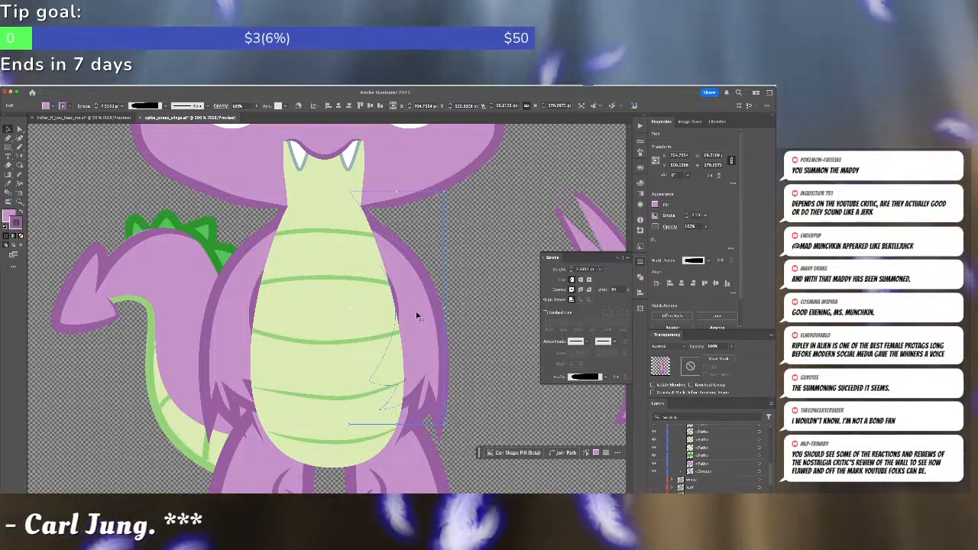
left_click(716, 358)
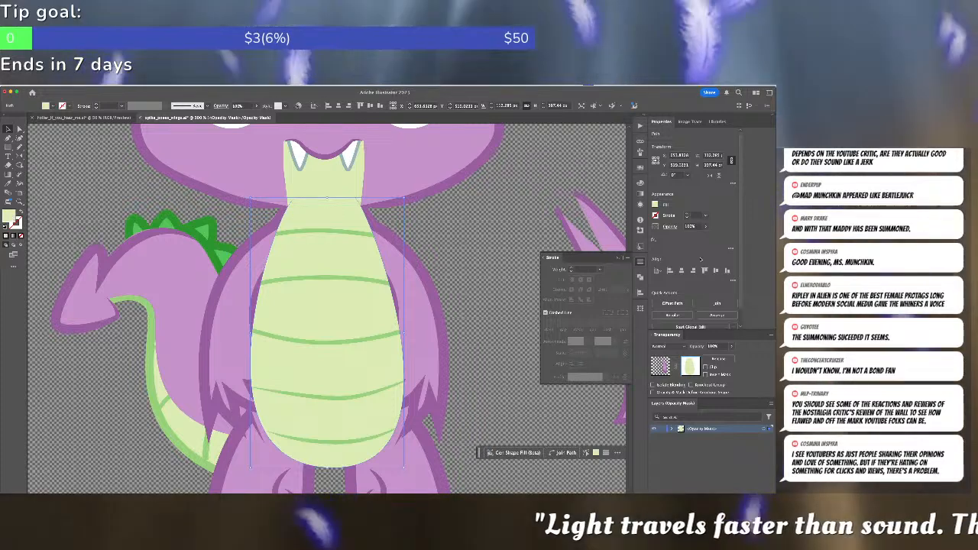
left_click(641, 168)
left_click(562, 188)
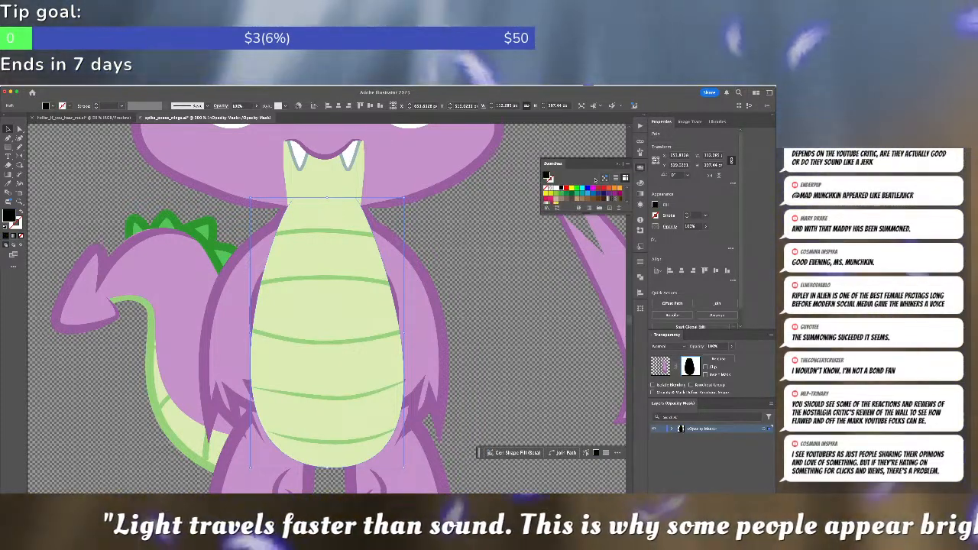
Shorten the belly-shaped mask by adding an anchor on each side and removing its lowest anchor, and leave mask editing.
left_click(377, 316)
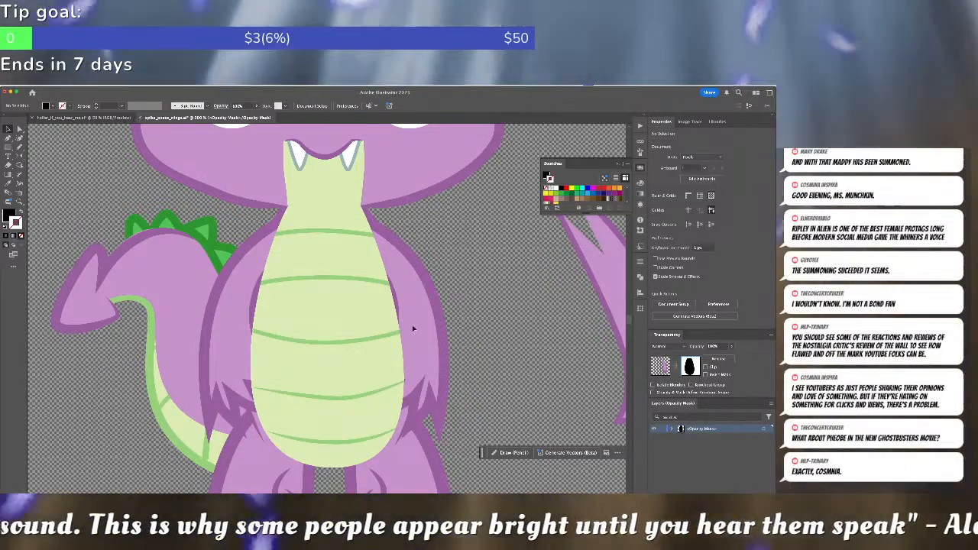
left_click(390, 324)
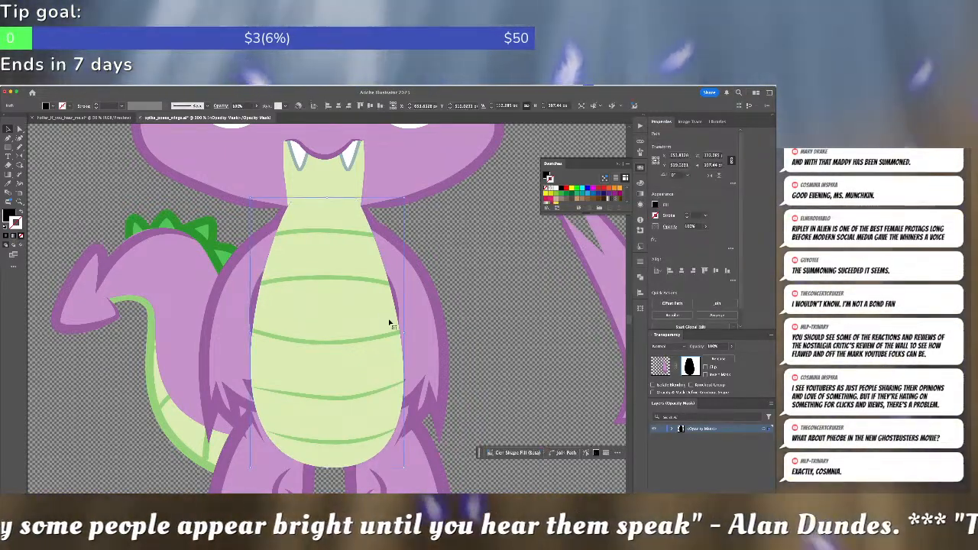
key("a")
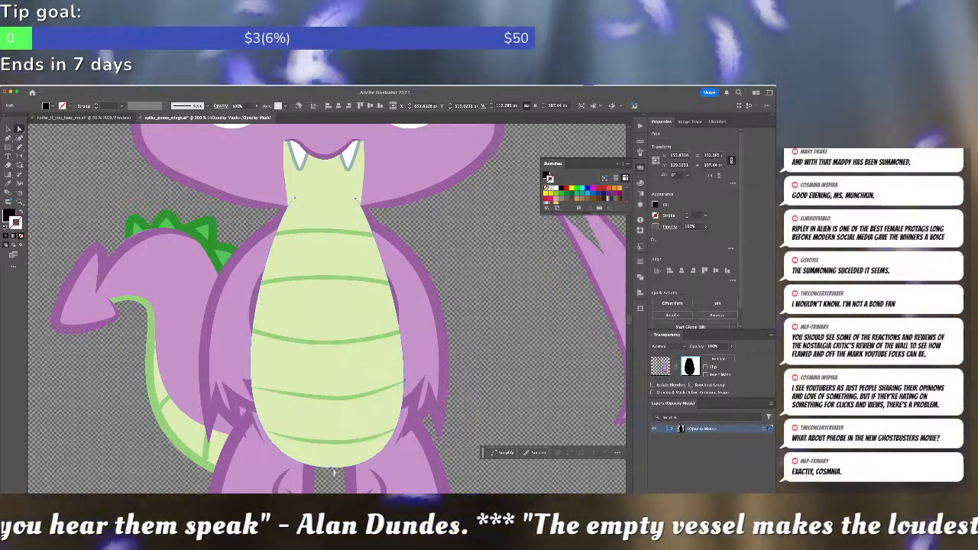
left_click(253, 308)
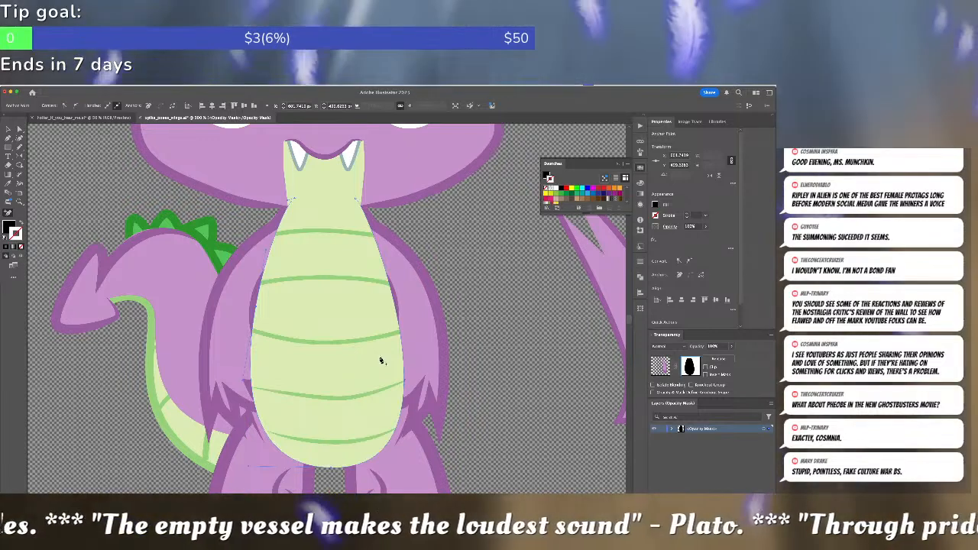
left_click(392, 307)
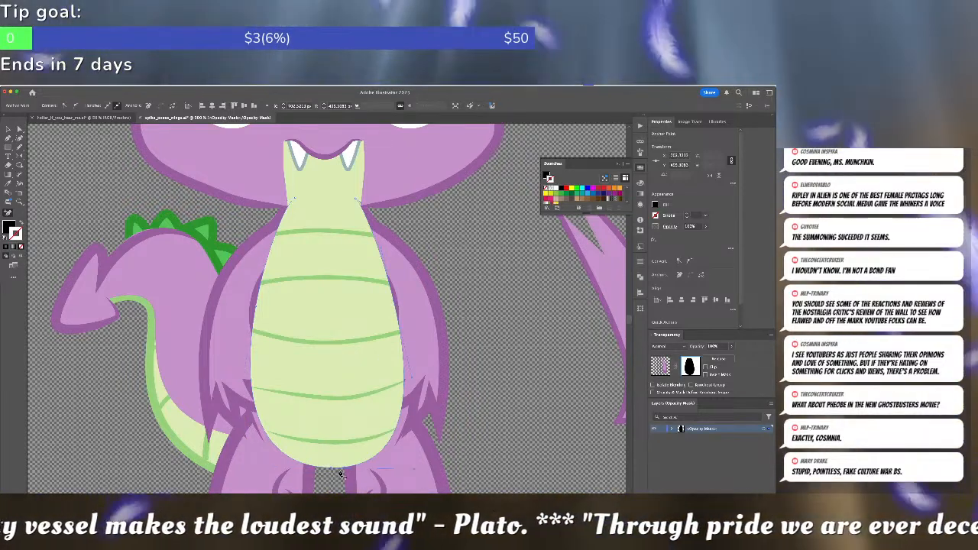
left_click(333, 469)
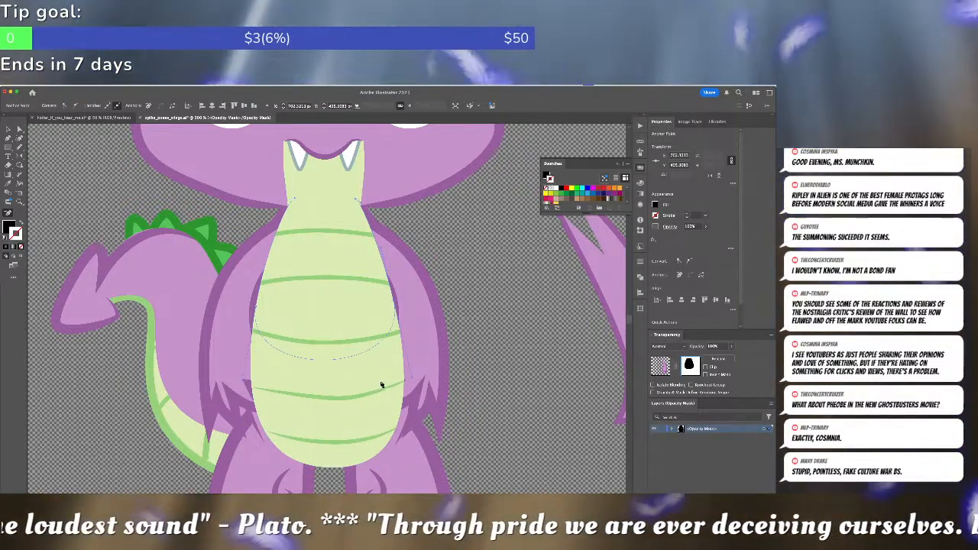
key("v")
left_click(392, 373)
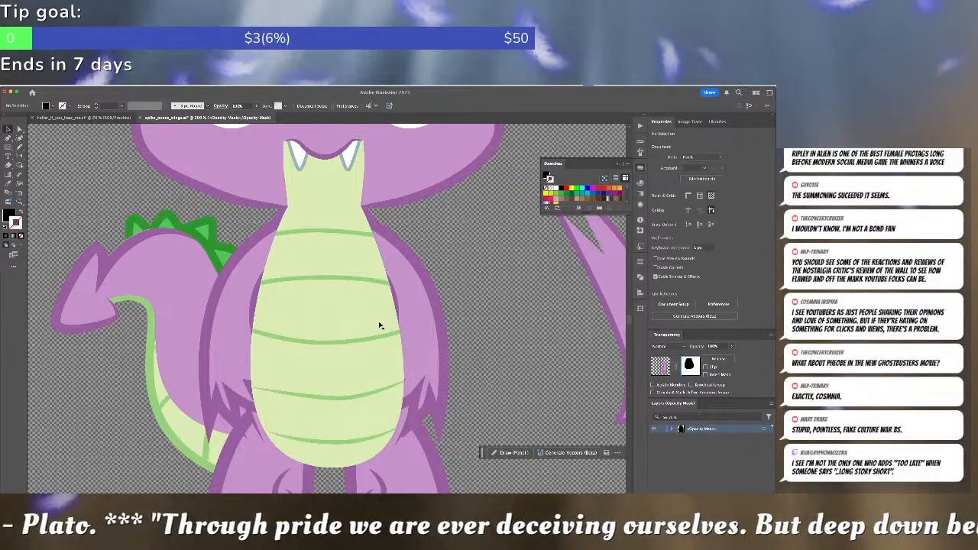
left_click(657, 370)
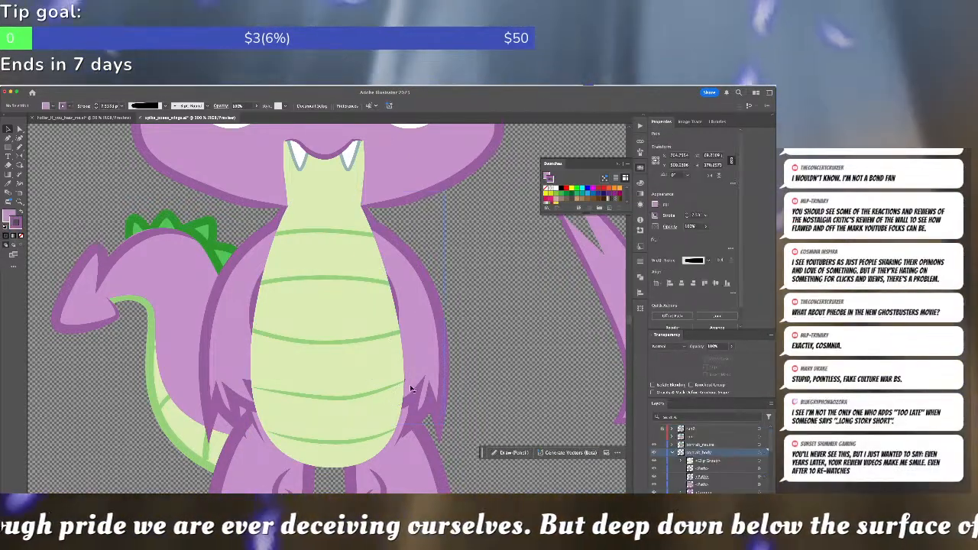
Bring the masked arm forward in front of the belly and reselect it.
left_click(423, 368)
key("a")
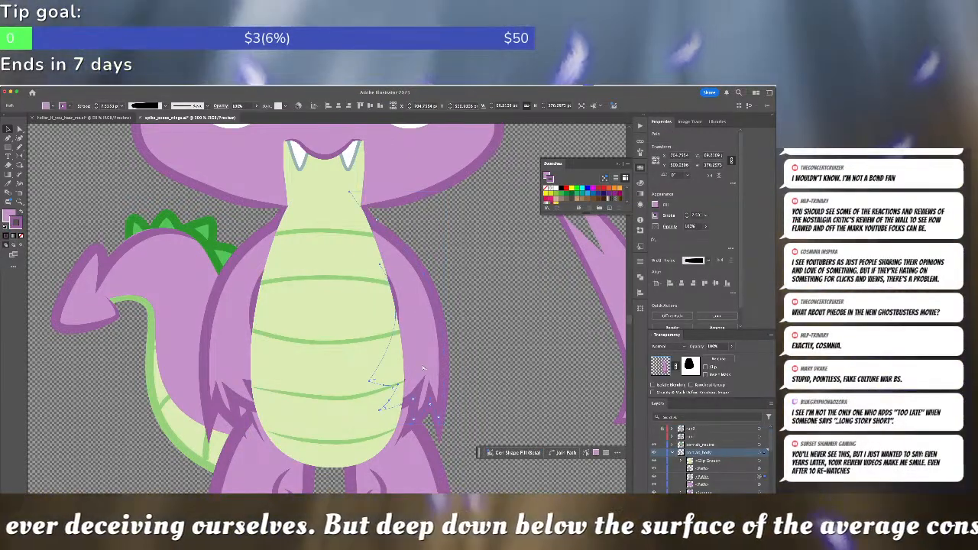
key("super+]")
key("super+shift+a")
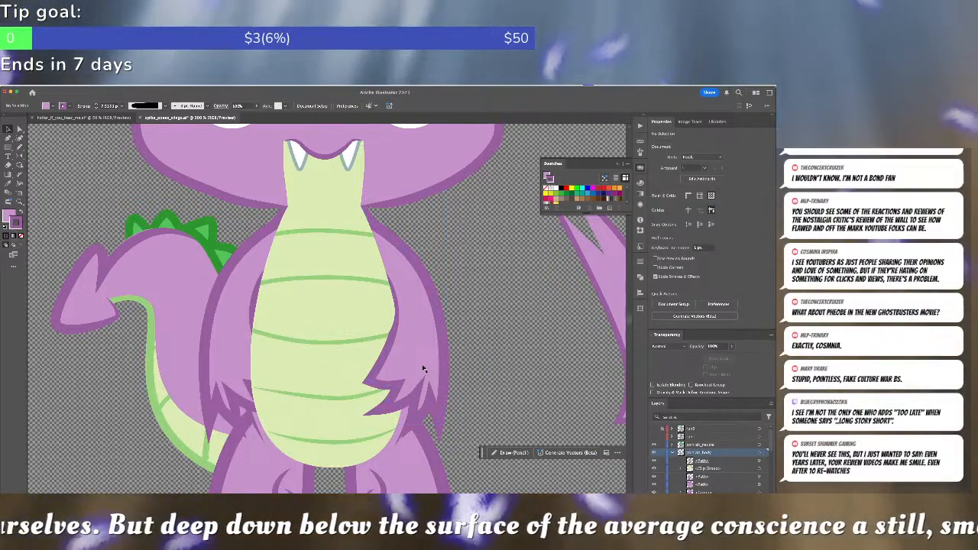
left_click(385, 314)
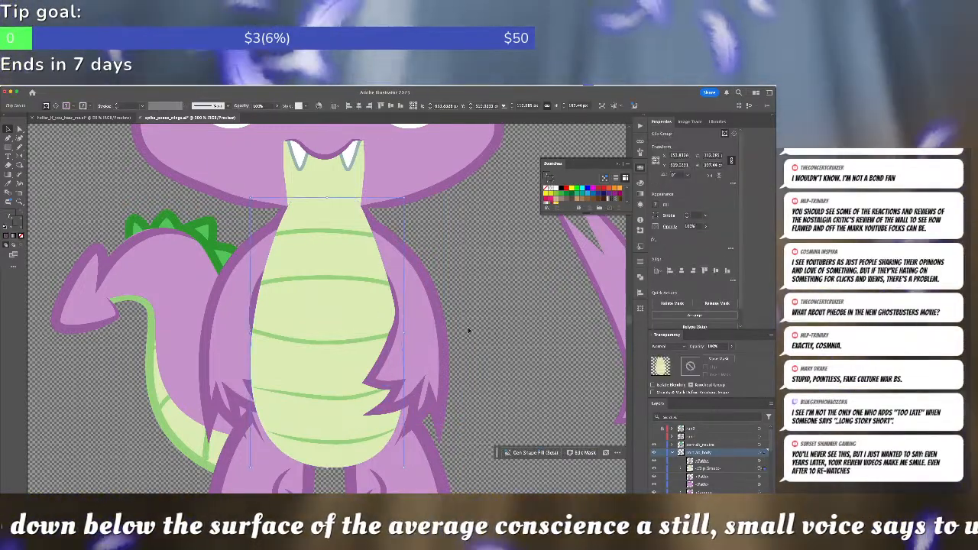
left_click(433, 356)
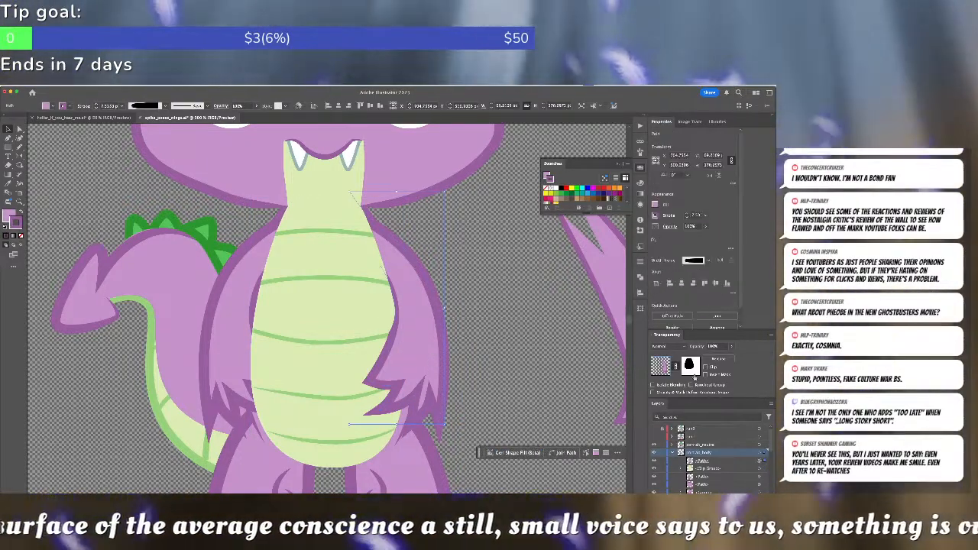
Reshape the traced-side arm's belly-shaped opacity mask by adding an anchor near the second belly stripe and removing the side anchor below it.
left_click(691, 366)
key("a")
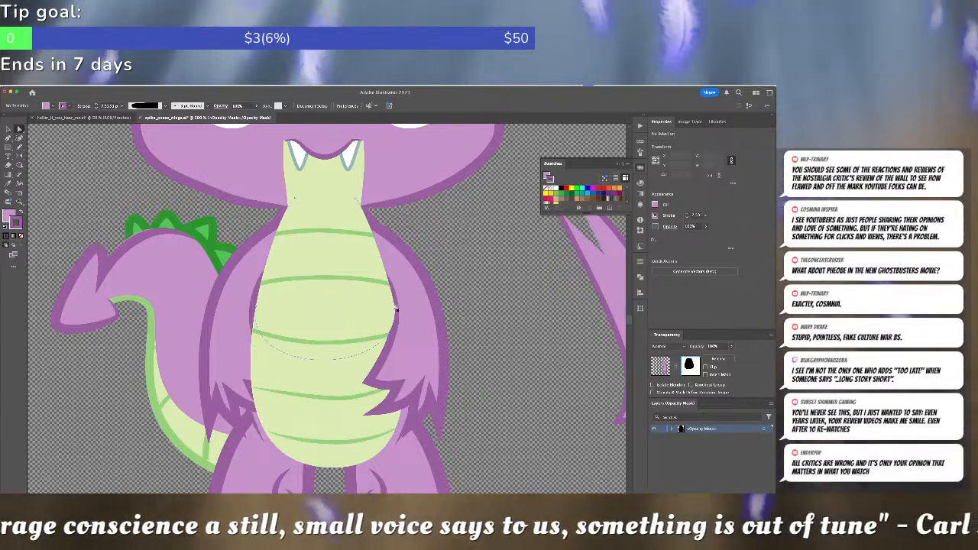
left_click(394, 304)
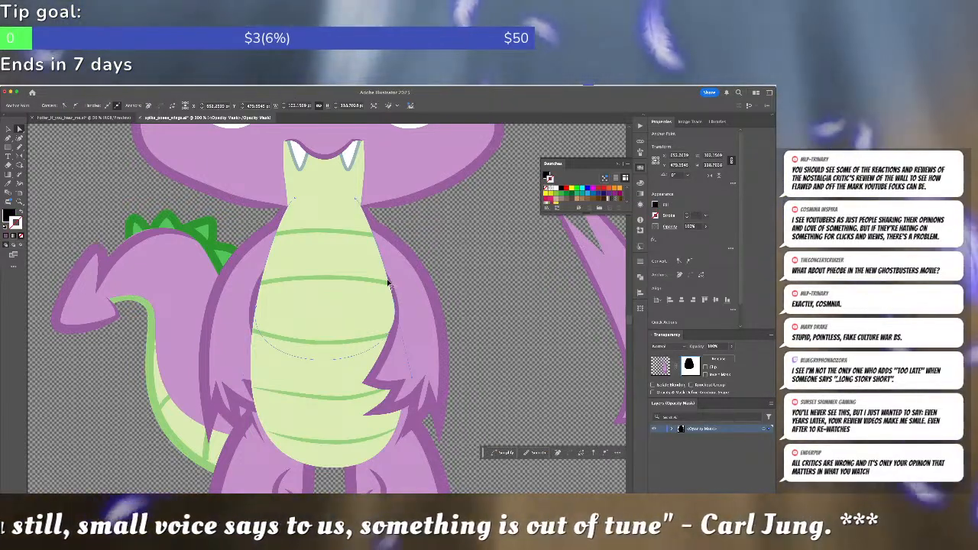
key("n")
left_click(388, 282)
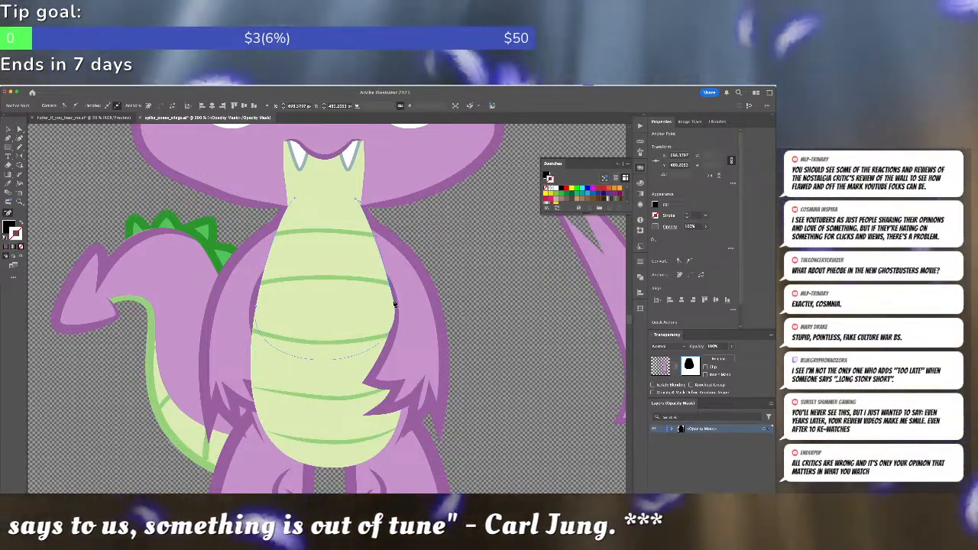
left_click(394, 303)
key("a")
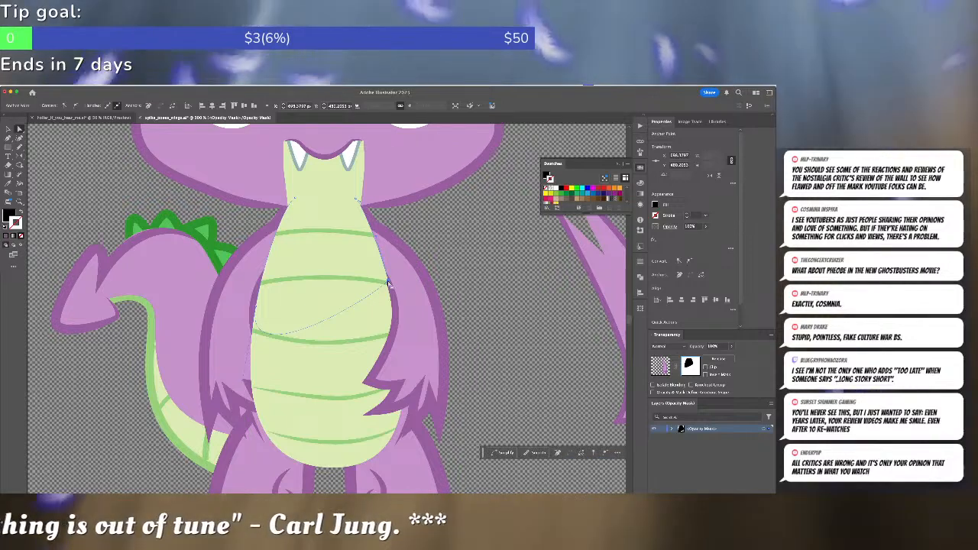
left_click(388, 290)
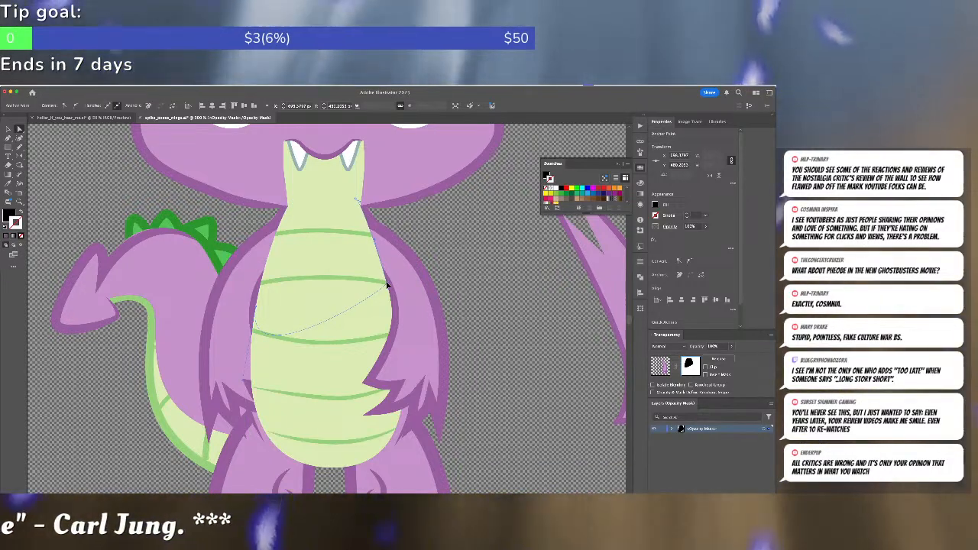
left_click_drag(389, 292, 395, 318)
left_click(469, 289)
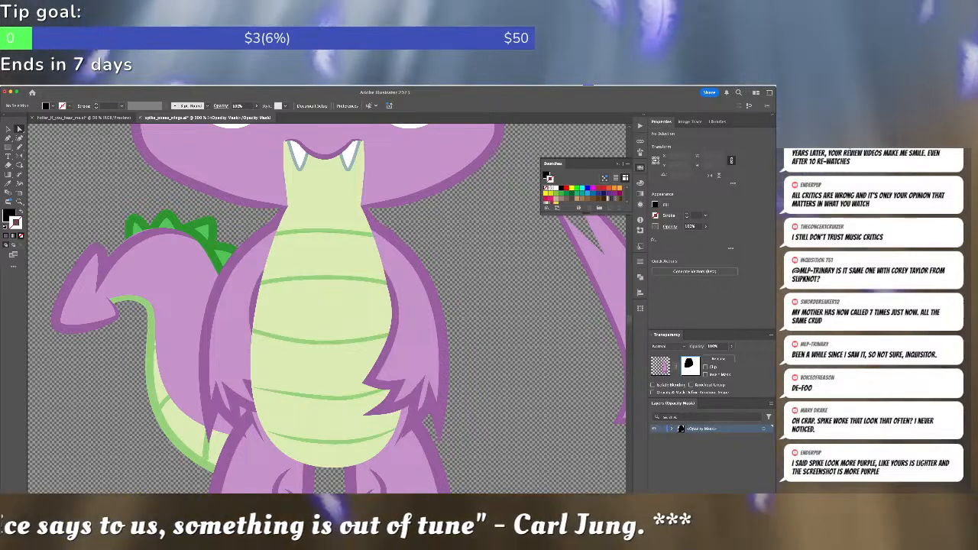
Leave mask editing and bring the tail-side arm forward in front of the belly.
scroll(372, 265, "up", 5)
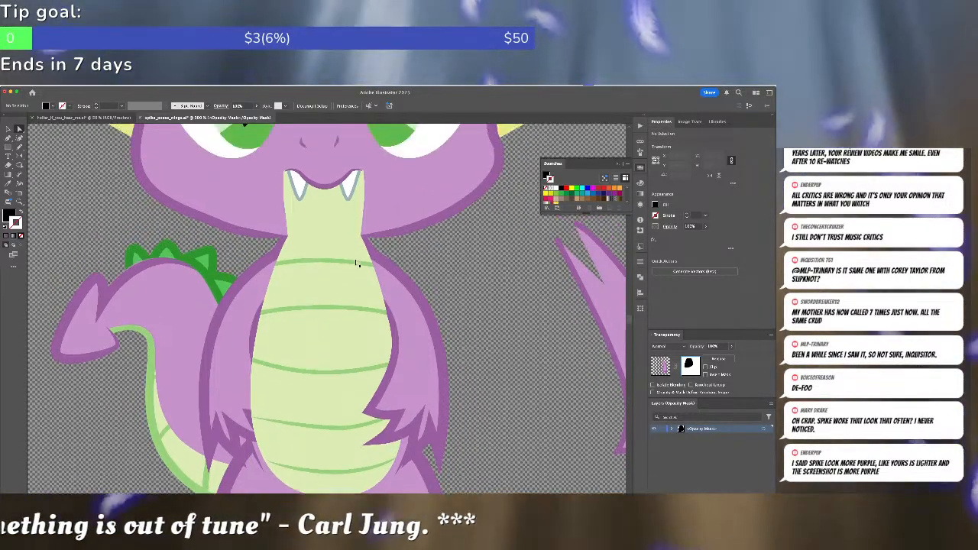
scroll(353, 262, "down", 1)
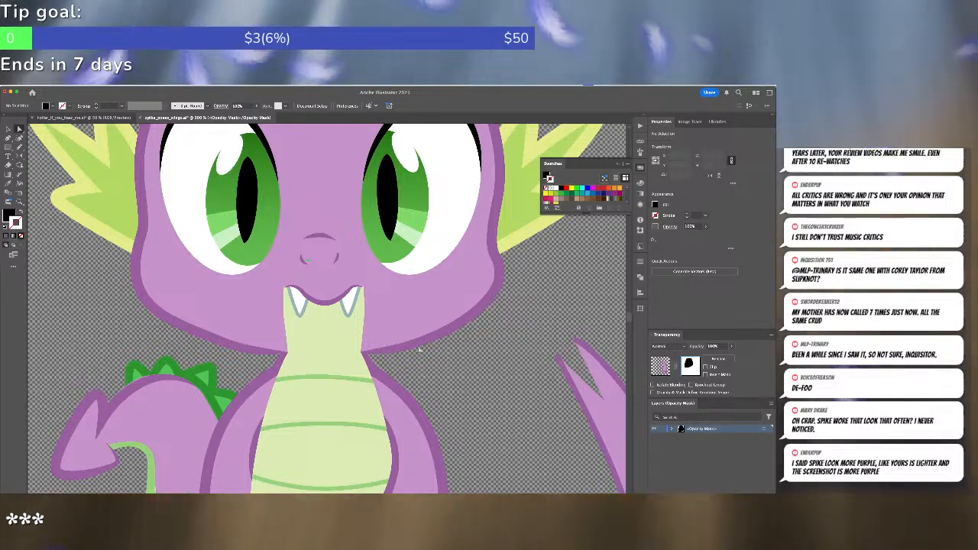
scroll(420, 345, "down", 1)
scroll(421, 349, "down", 1)
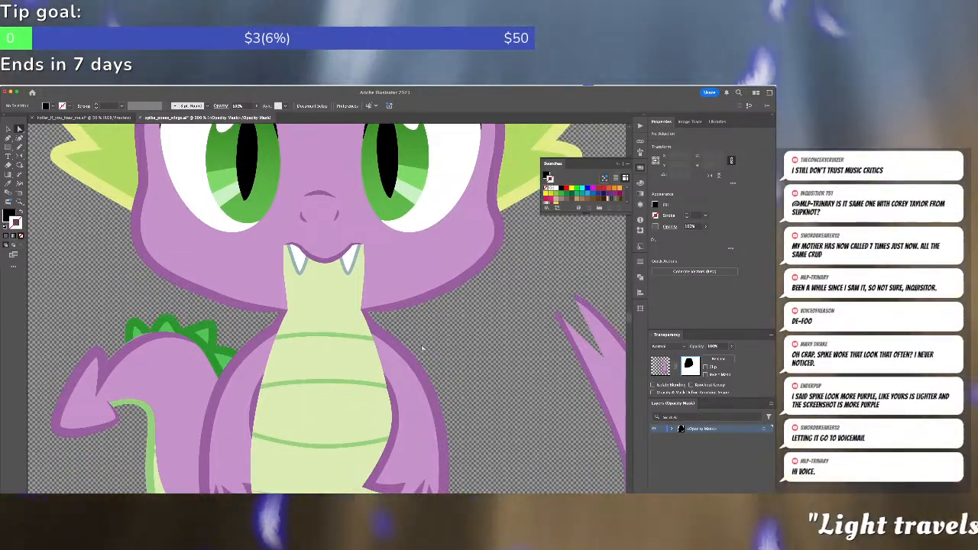
scroll(421, 348, "down", 4)
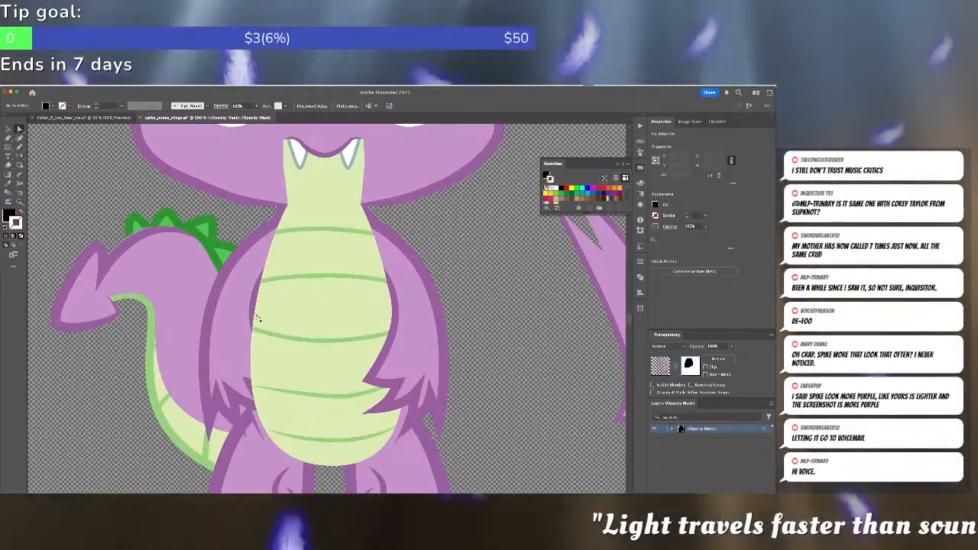
left_click(249, 314)
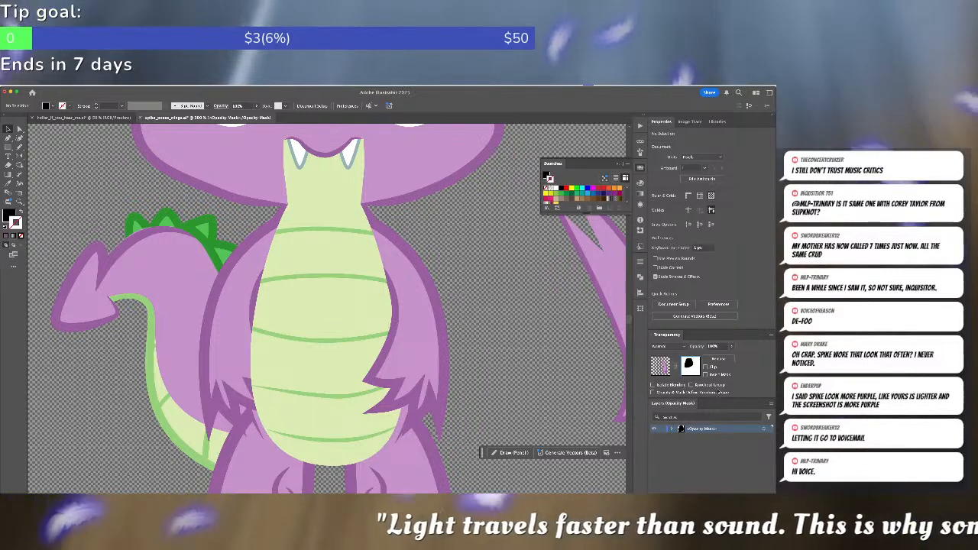
left_click(249, 314)
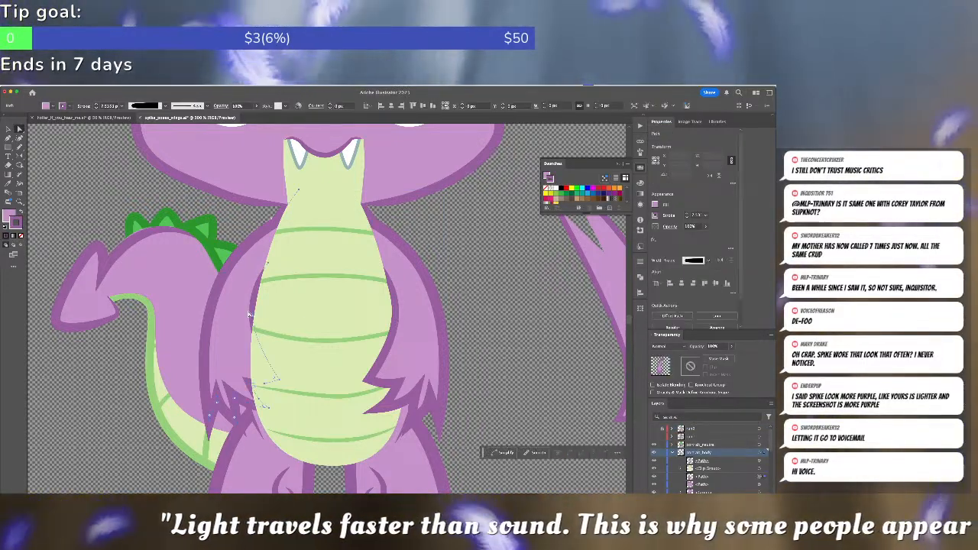
key("super+bracketright")
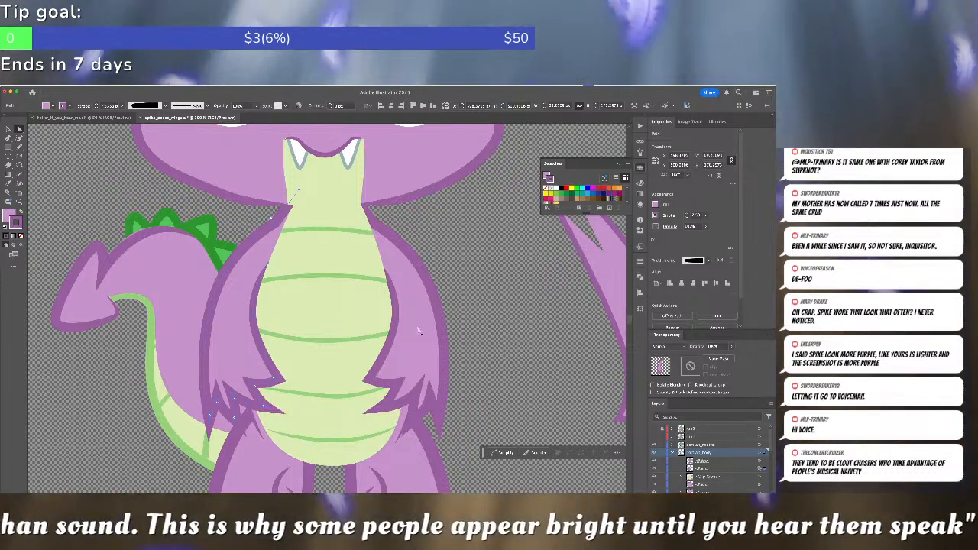
Give the tail-side arm an unclipped opacity mask containing a copy of the black belly-shaped mask, and deselect it.
left_click(718, 359)
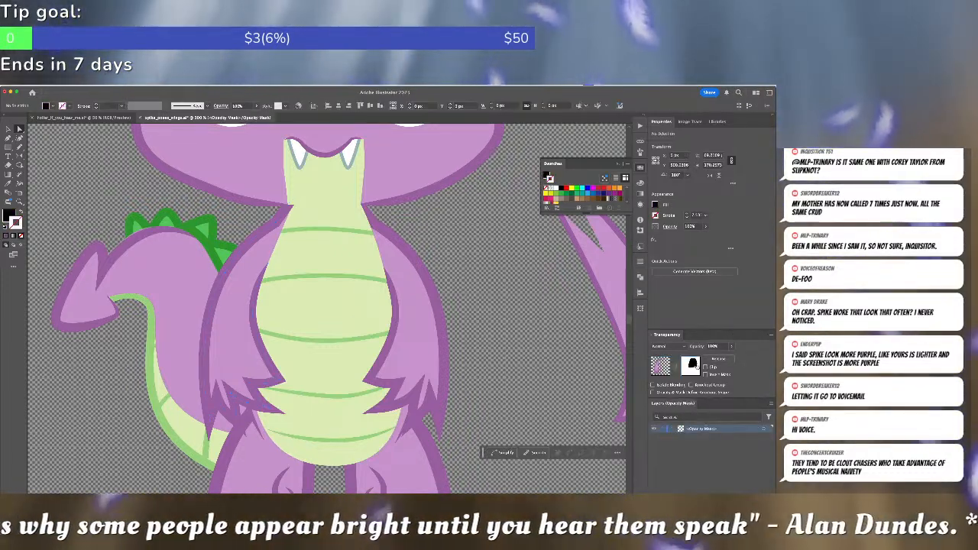
left_click(691, 365)
key("super+shift+a")
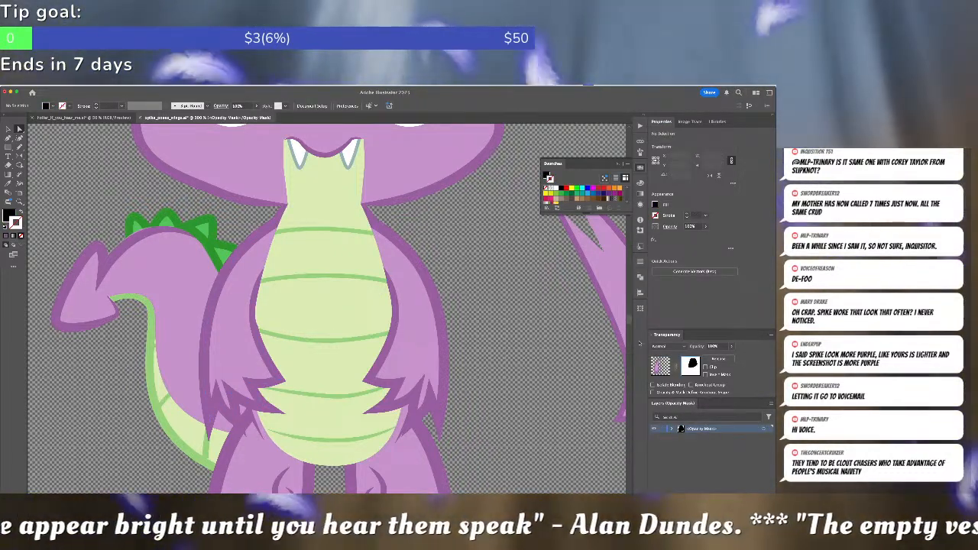
Adjust the anchors of the new mask along the tail-side arm's inner edge, and leave mask editing with nothing selected.
left_click(260, 312)
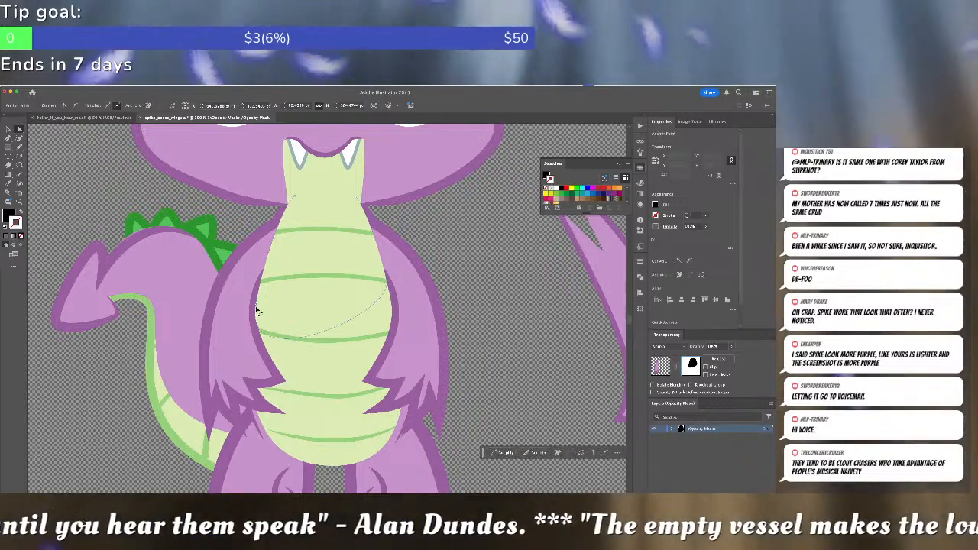
left_click_drag(258, 307, 258, 311)
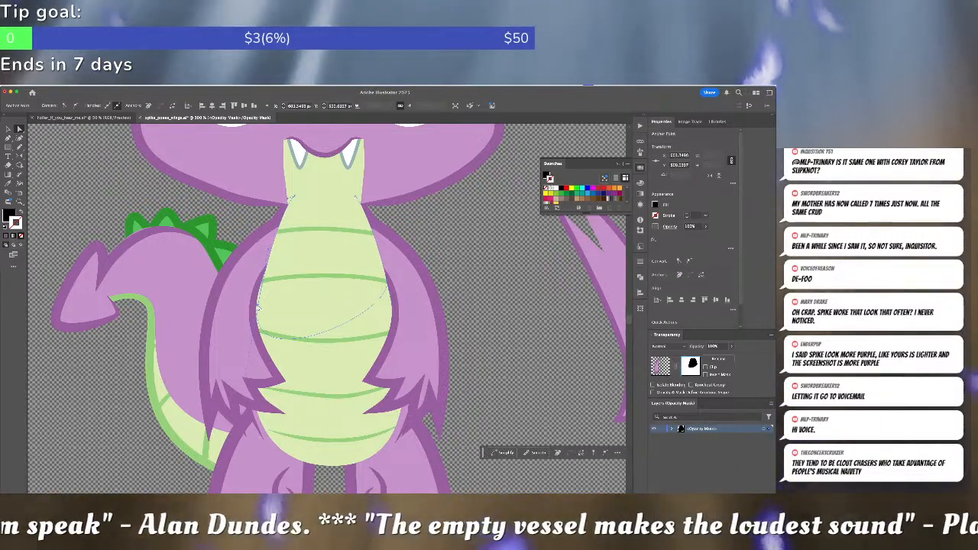
key("super+z")
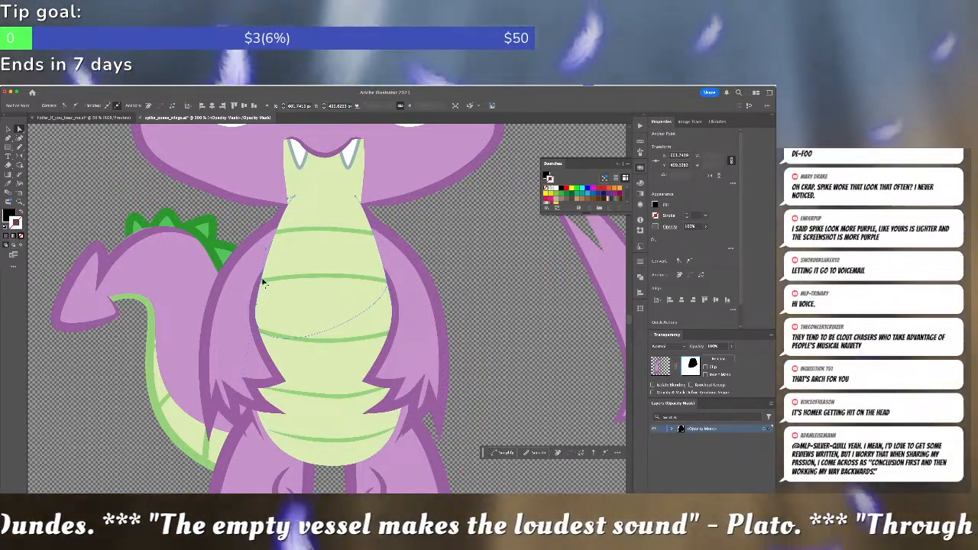
left_click(263, 279)
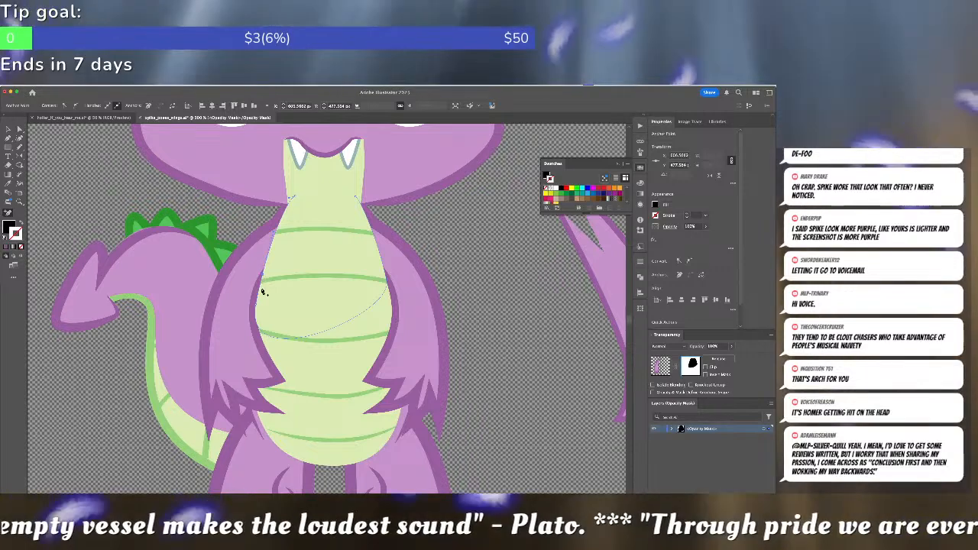
left_click_drag(257, 307, 258, 305)
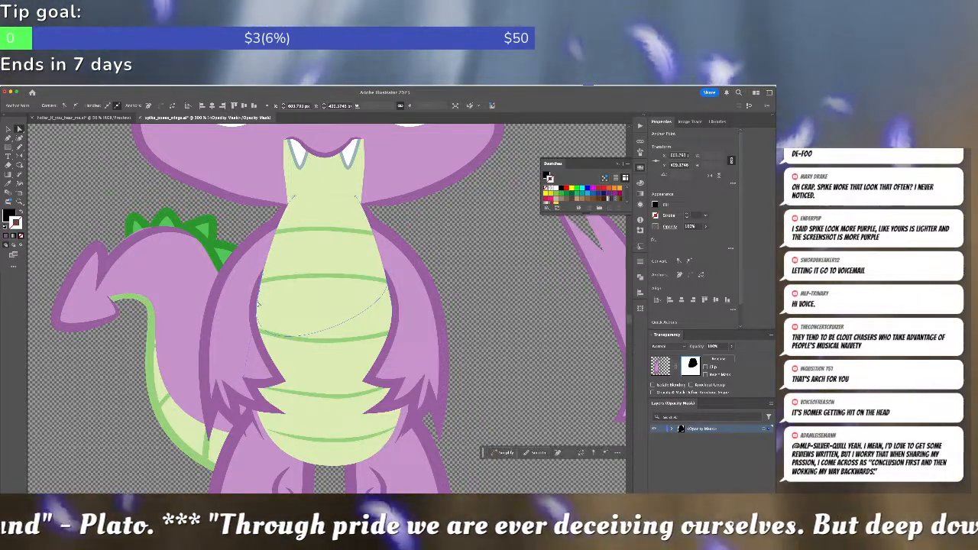
left_click(479, 300)
left_click(664, 367)
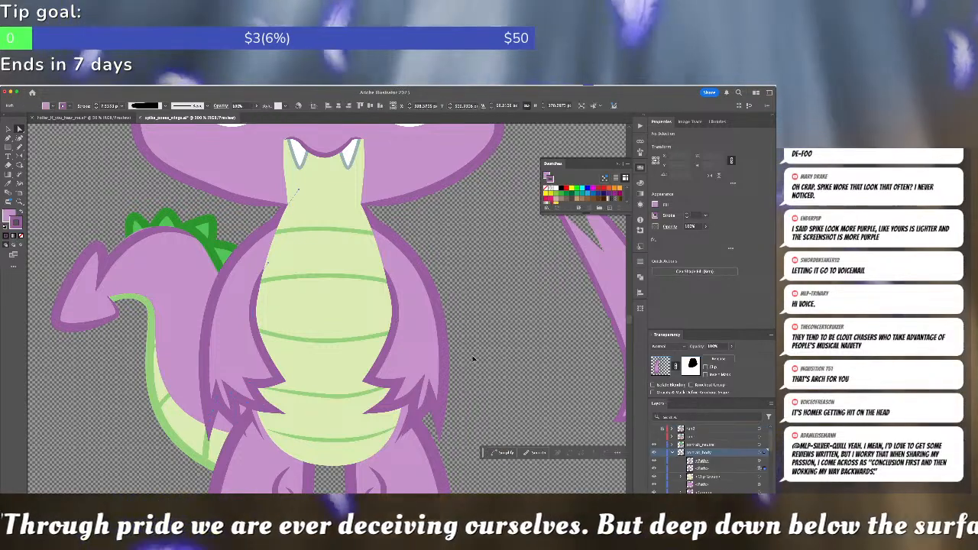
left_click(471, 358)
Rename the path of the body-side arm nearest the traced arm as "front claw 1".
key("super+minus")
key("super+minus")
key("super+minus")
key("super+equal")
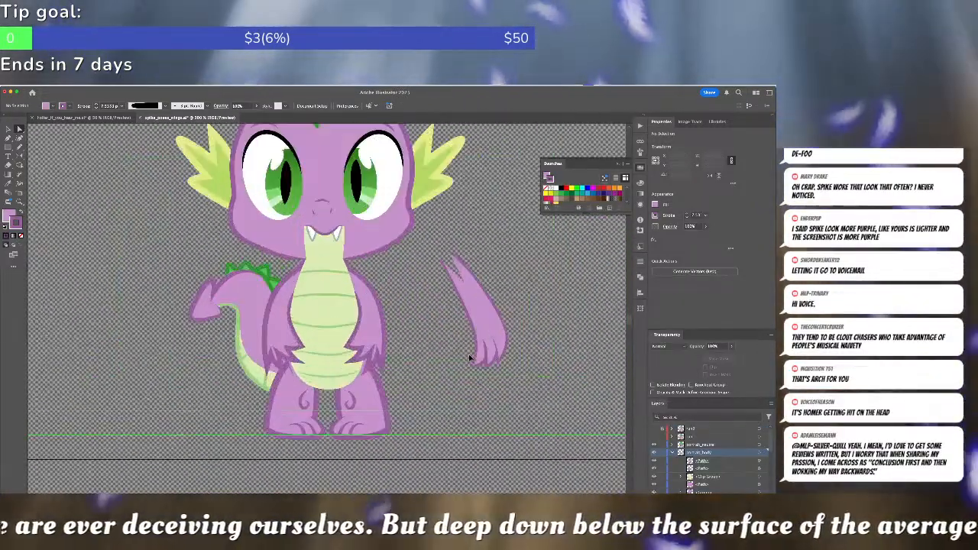
left_click(481, 327)
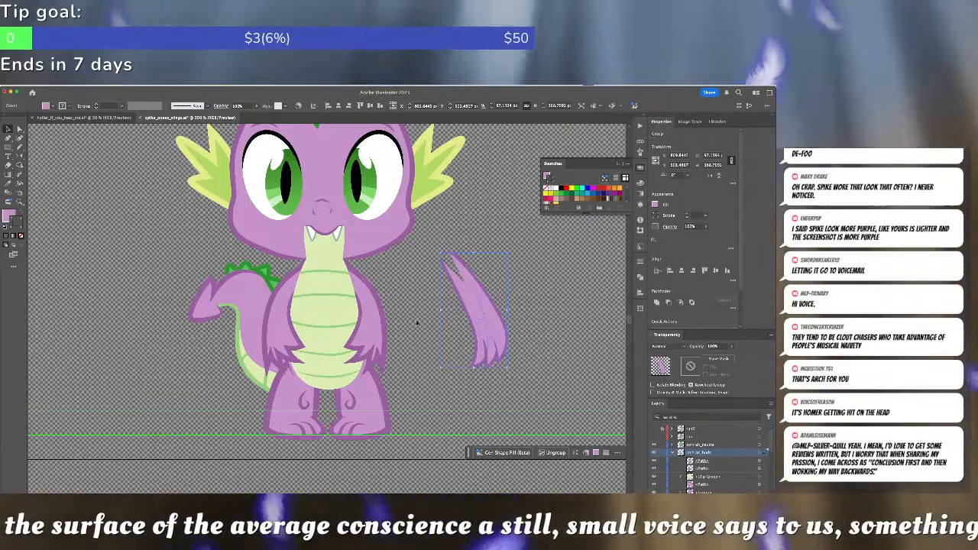
left_click(386, 321)
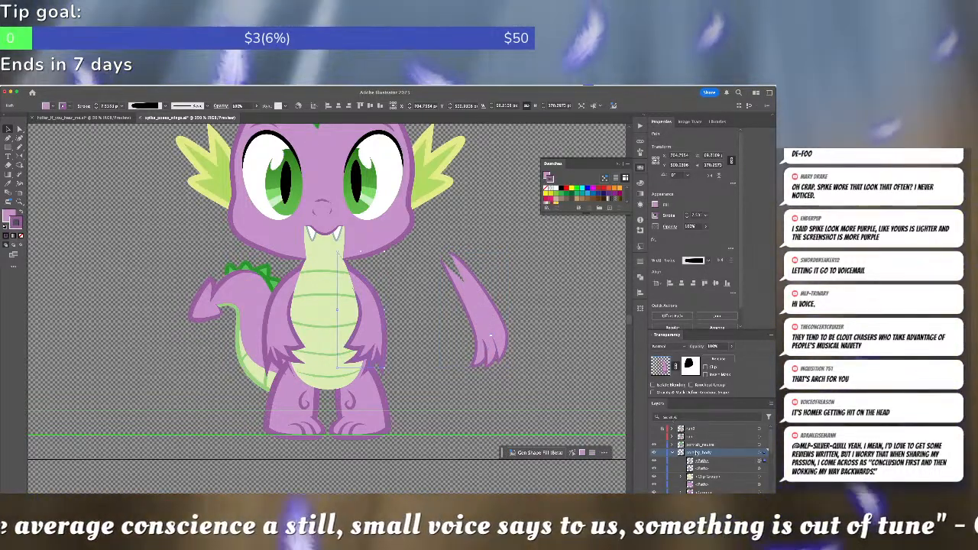
double_click(701, 460)
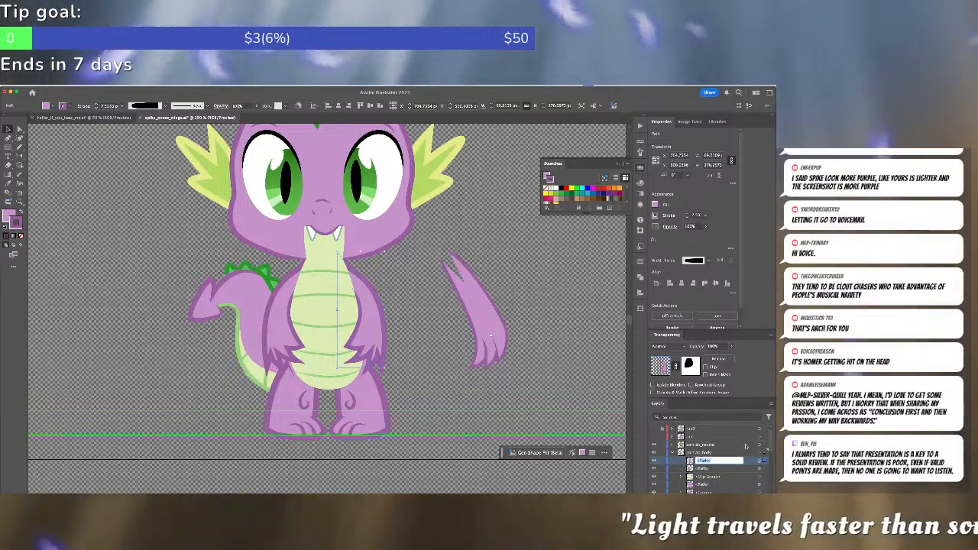
type("d")
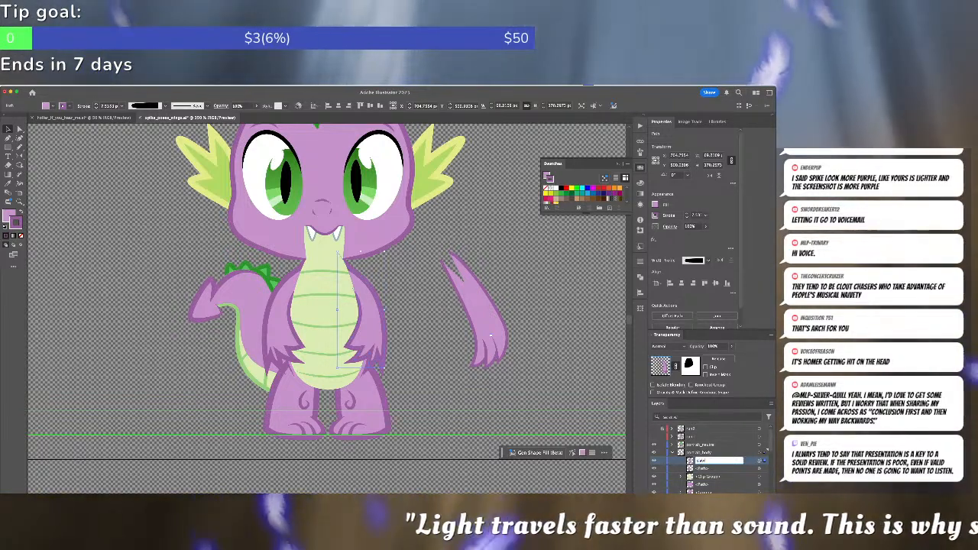
key("Return")
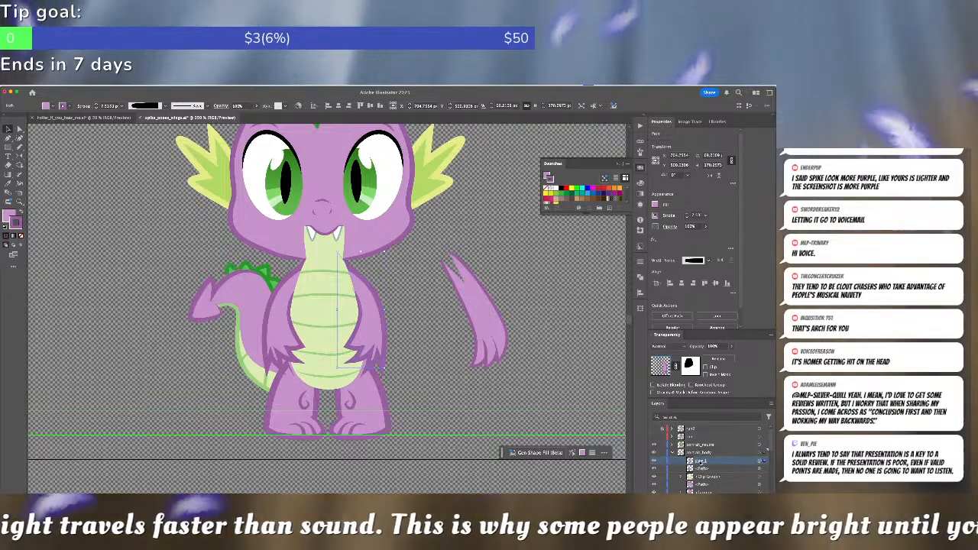
double_click(701, 461)
key("Left")
type("front_")
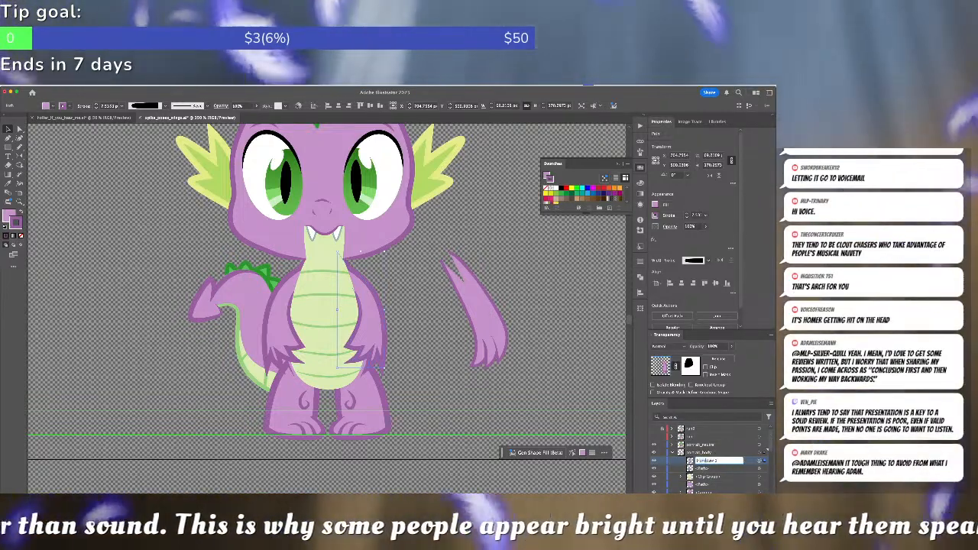
key("Return")
key("a")
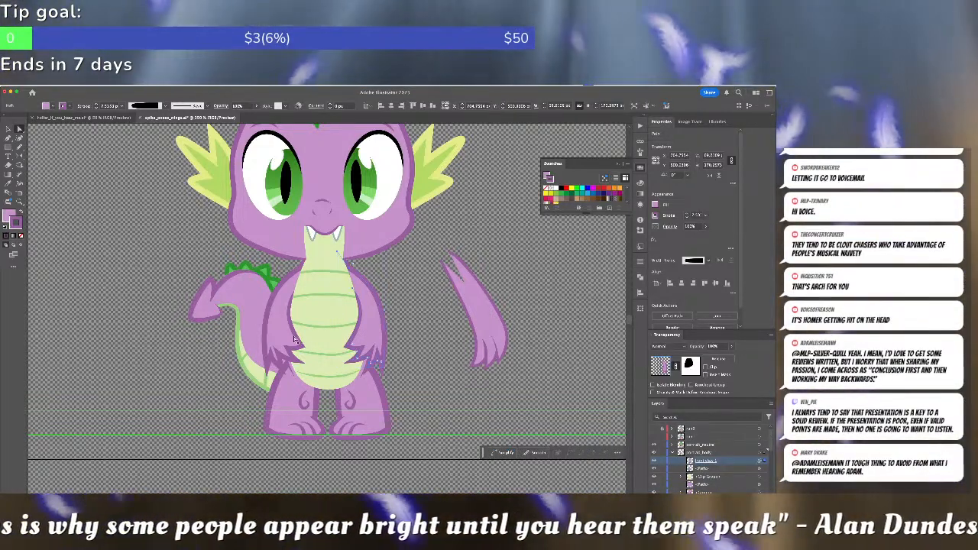
Rename the tail-side arm's path as "front claw 2" and hide both front claw paths.
left_click(293, 337)
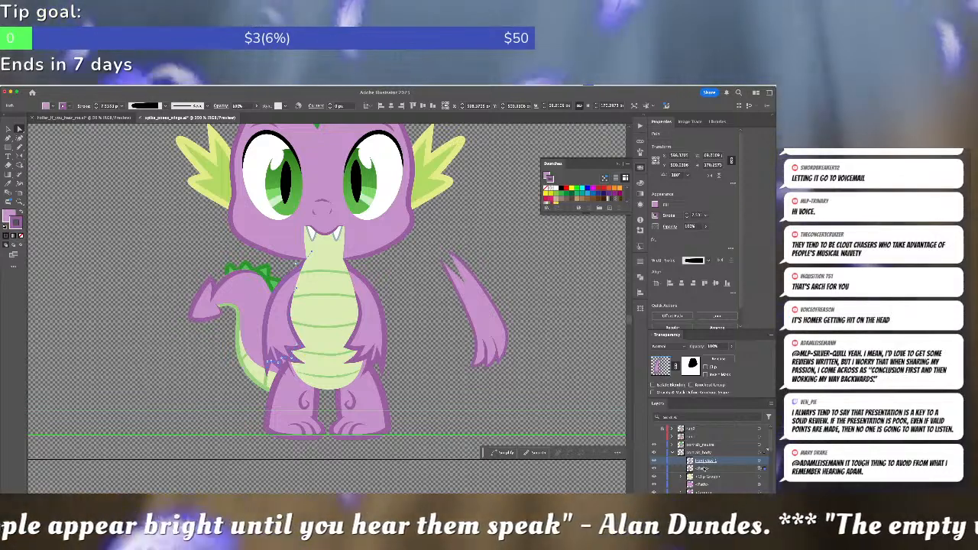
double_click(704, 468)
type("fron")
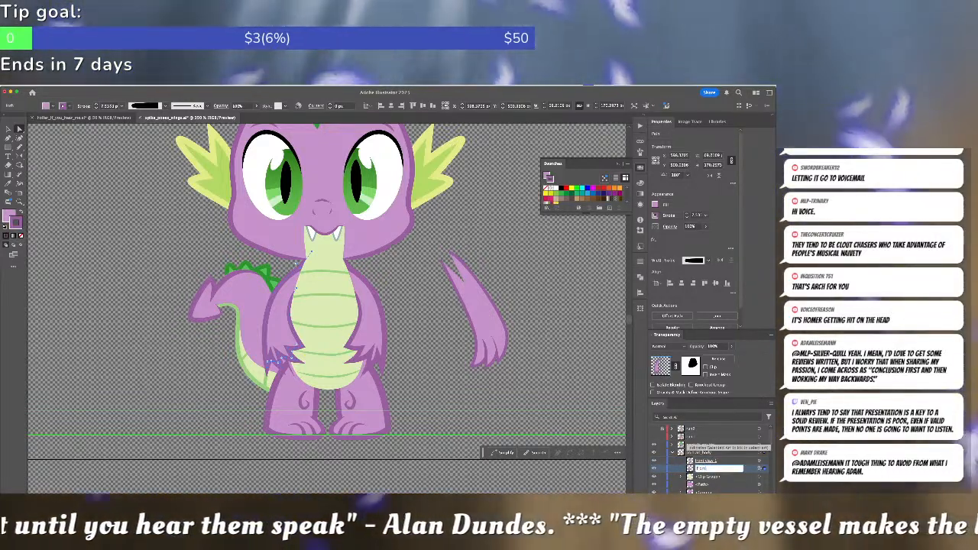
type("t c")
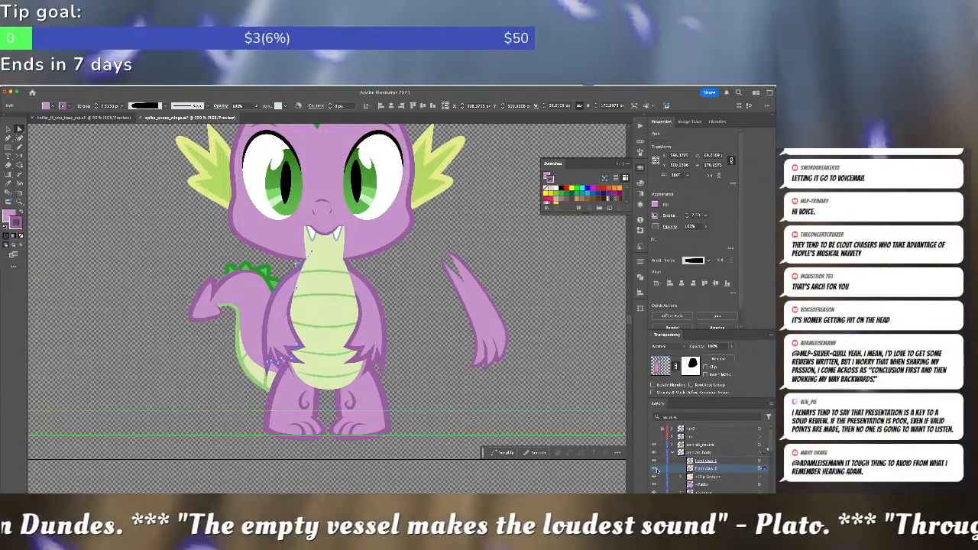
left_click(654, 467)
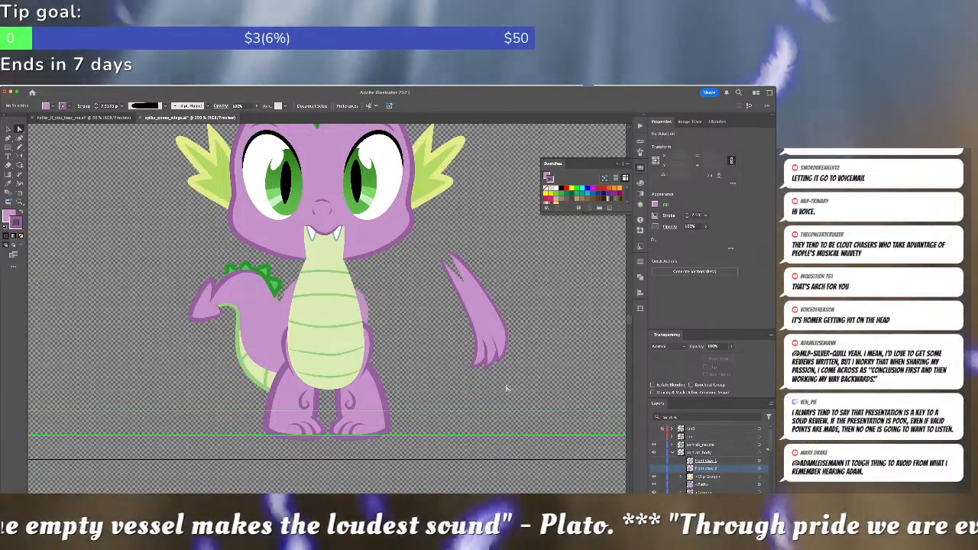
Move the body outline's top anchor up beneath the chin and round it by adjusting its direction handles.
left_click(365, 336)
left_click_drag(331, 321, 321, 253)
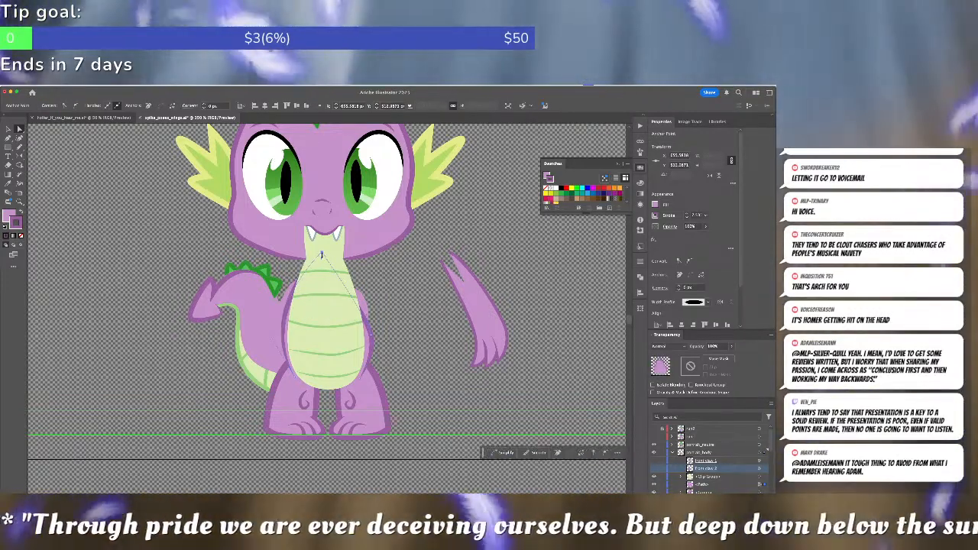
key("p")
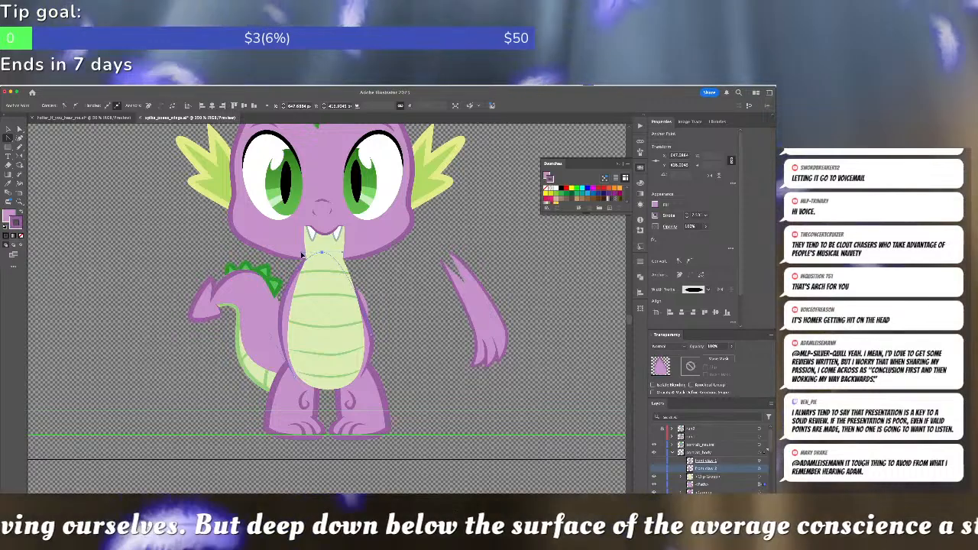
key("a")
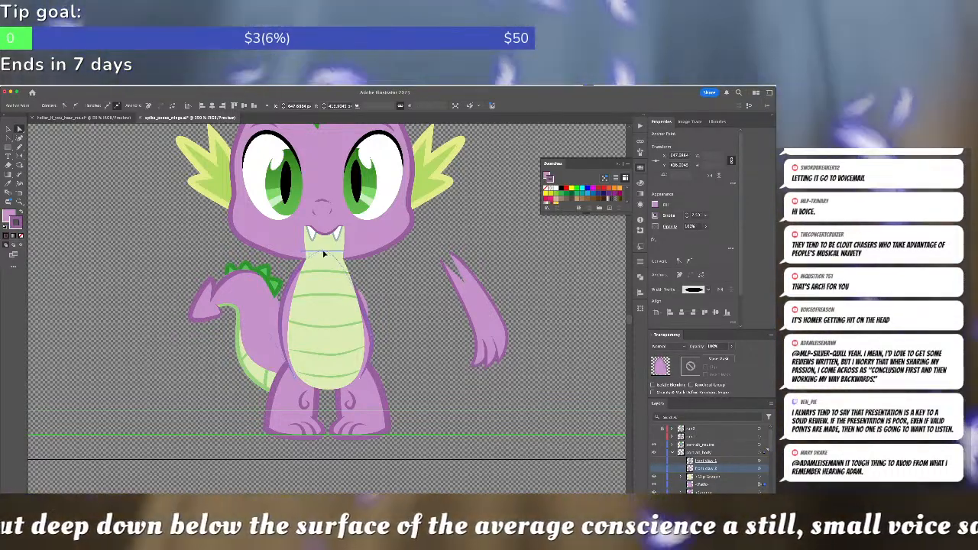
left_click_drag(345, 252, 358, 250)
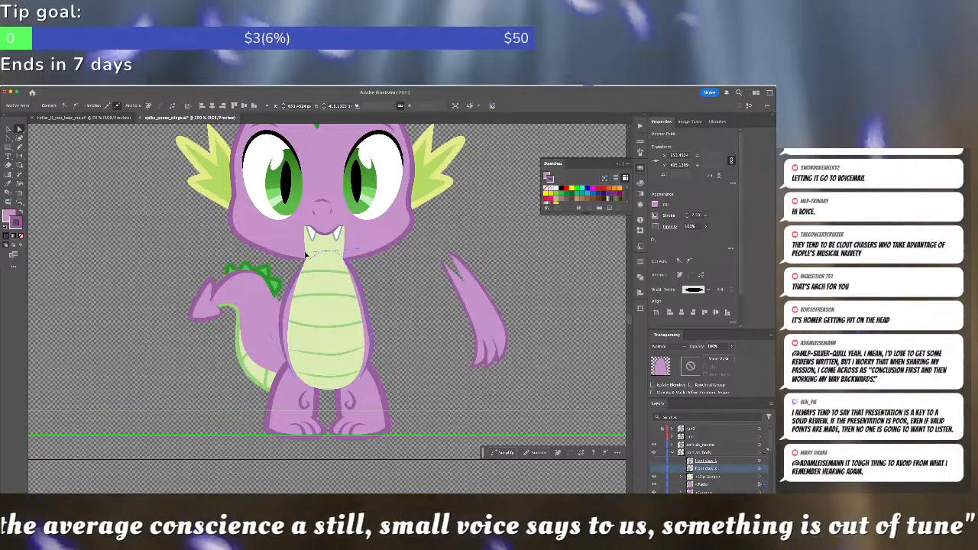
left_click_drag(298, 253, 297, 252)
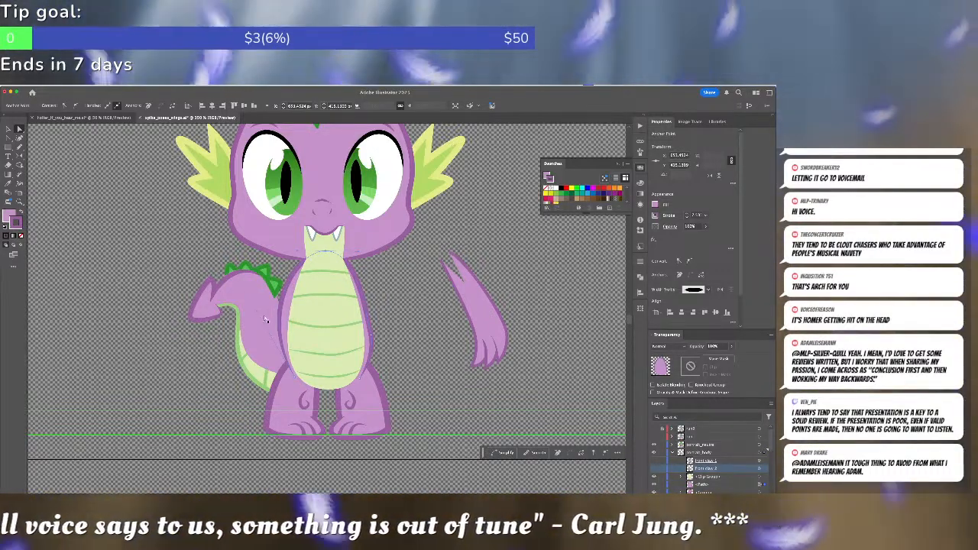
Refine the body outline with the Curvature tool, nudging its tail-side edge inward and its neck anchor slightly upward.
left_click(20, 138)
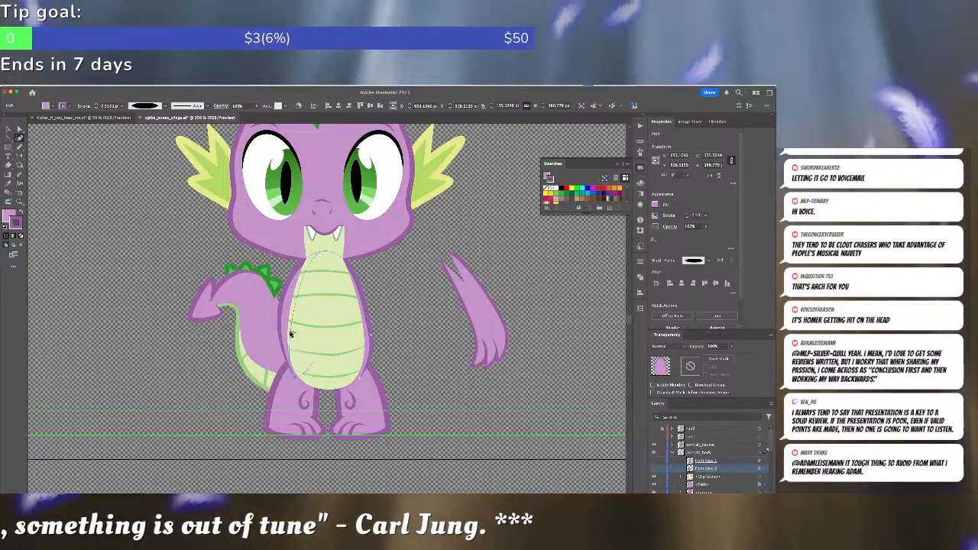
left_click(281, 330)
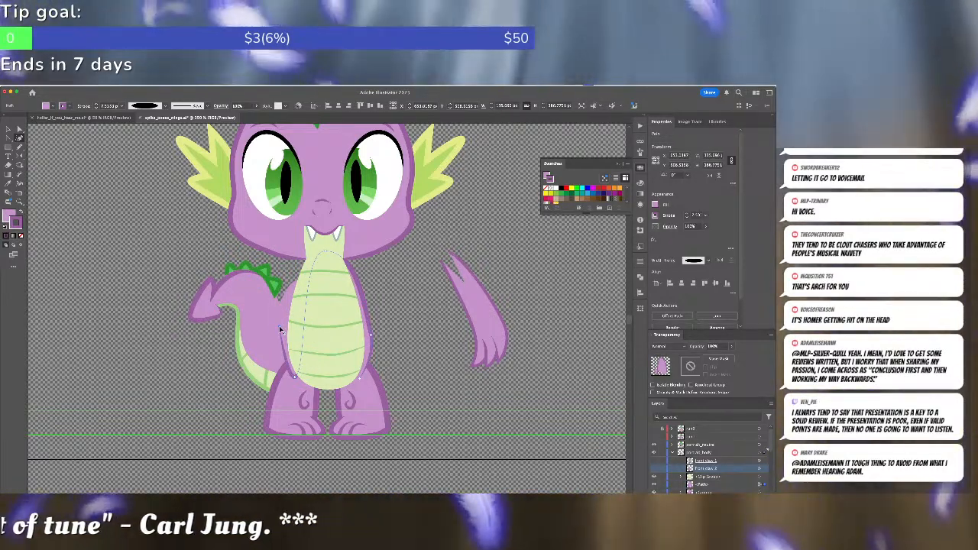
key("super+z")
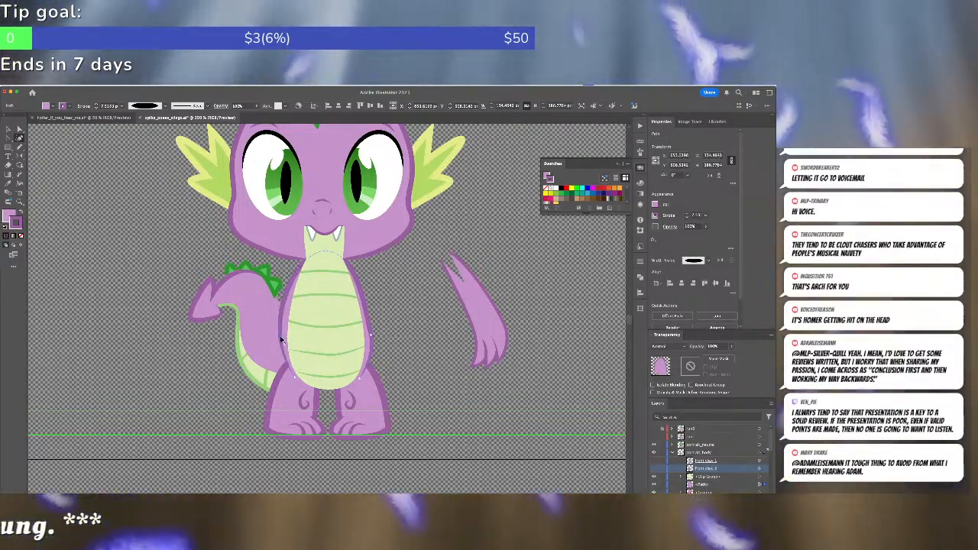
left_click_drag(281, 338, 285, 339)
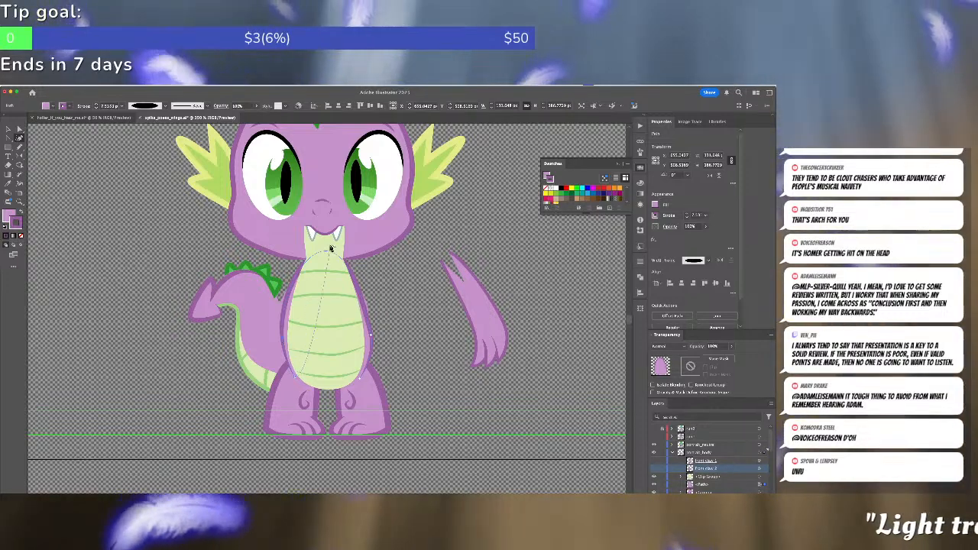
left_click_drag(325, 252, 323, 246)
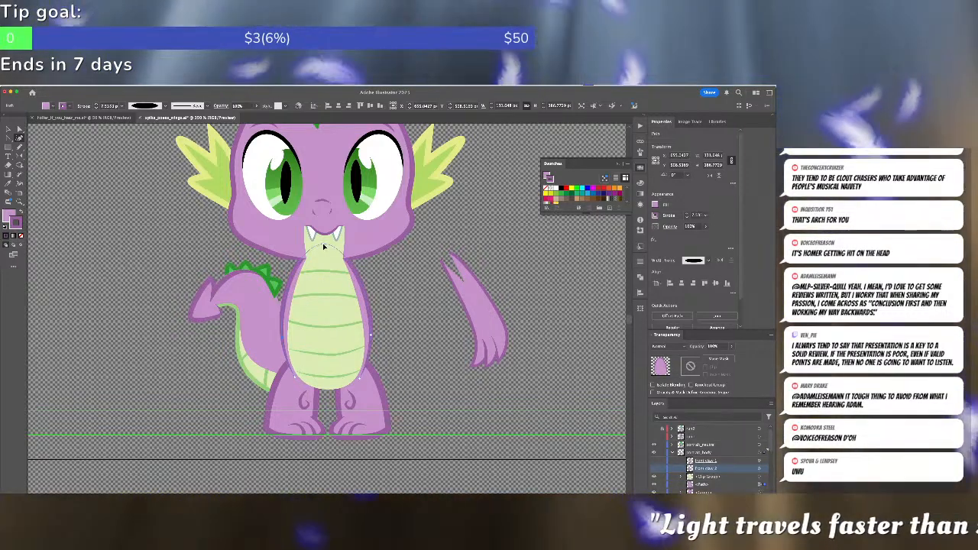
Move the traced arm behind the body's side opposite the tail and leave it selected.
left_click(419, 263, "super")
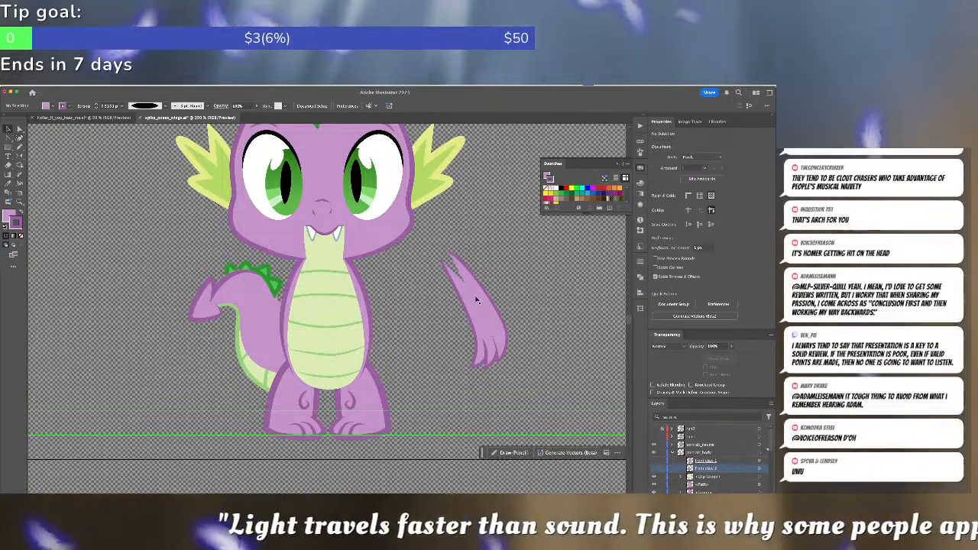
left_click_drag(475, 289, 359, 307)
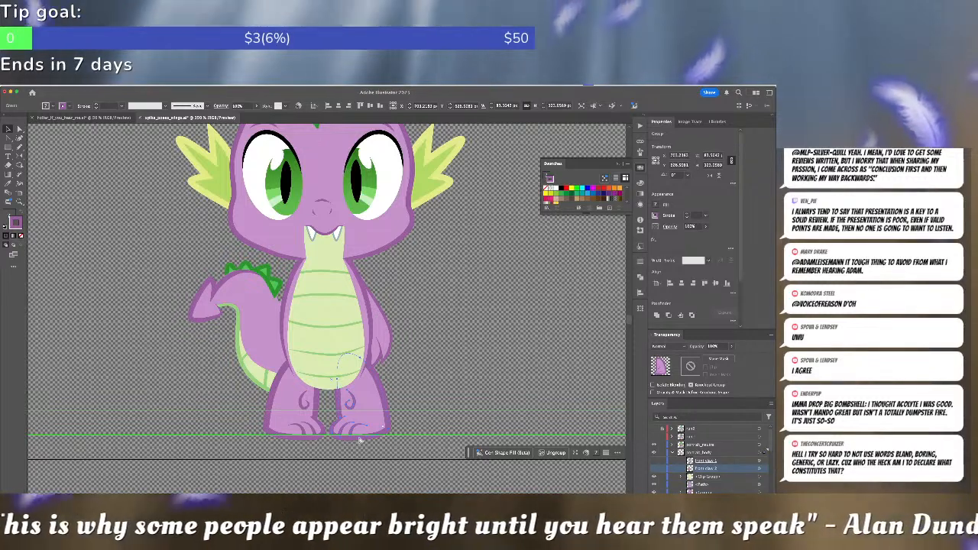
left_click(360, 441)
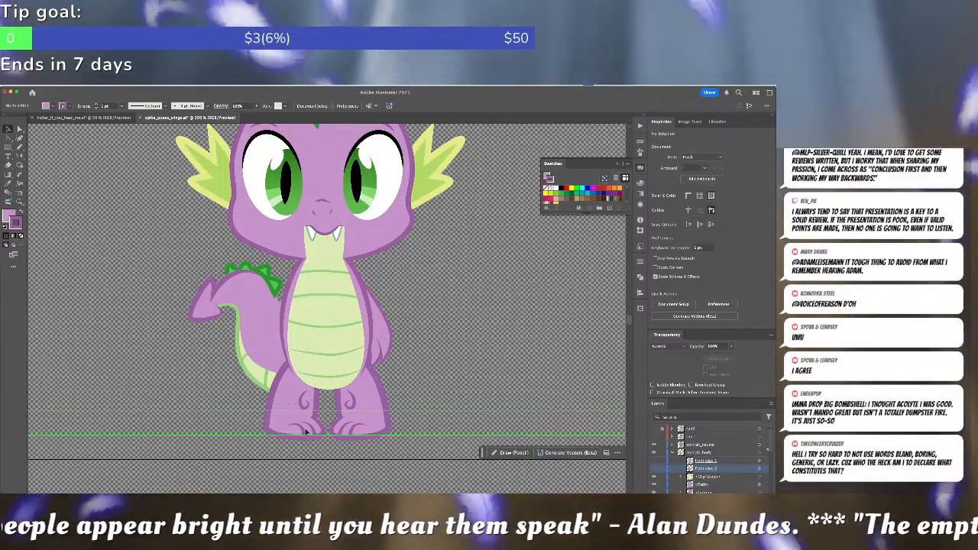
left_click(272, 412)
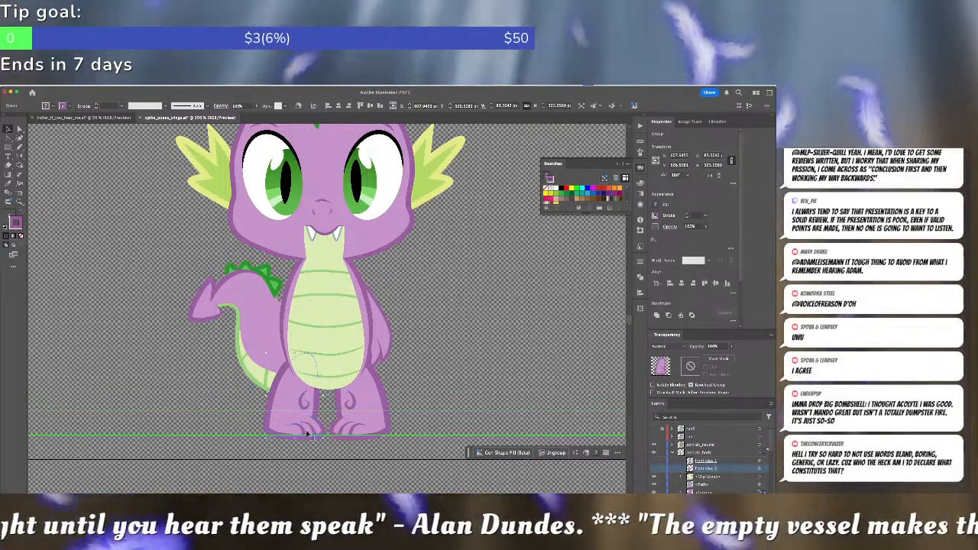
left_click(384, 330)
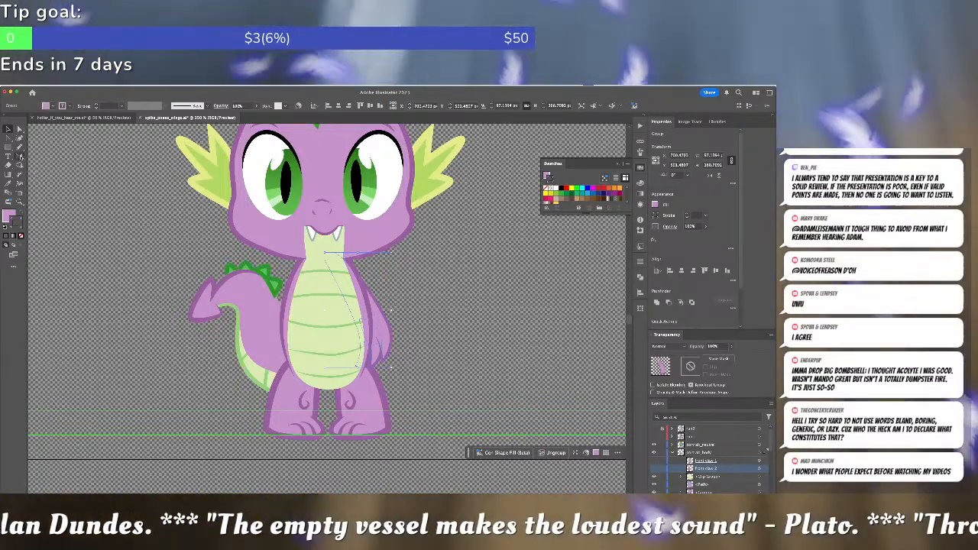
left_click(20, 156)
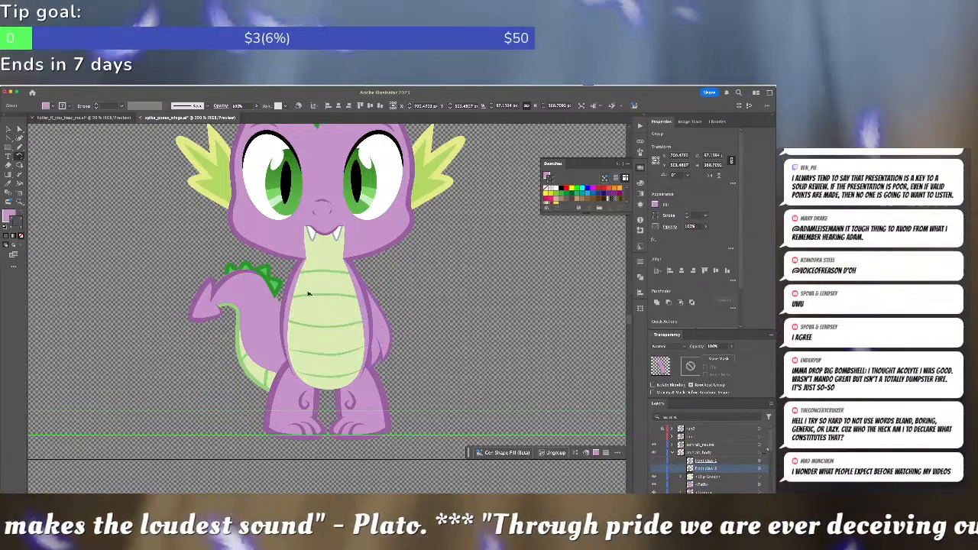
left_click_drag(309, 293, 306, 336)
key("super+z")
key("v")
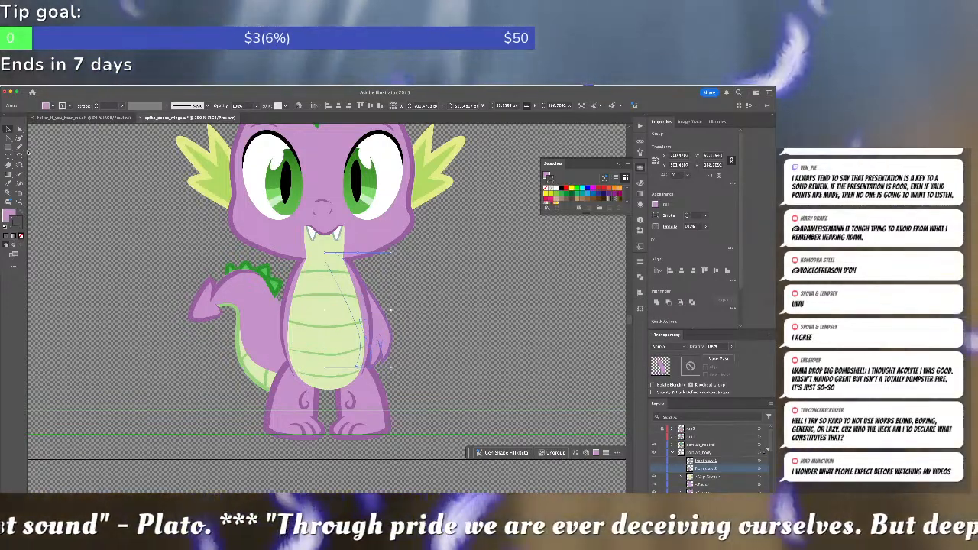
Reflect a copy of the lowered arm across the body's vertical centre onto the tail side, and leave nothing selected.
left_click(20, 156)
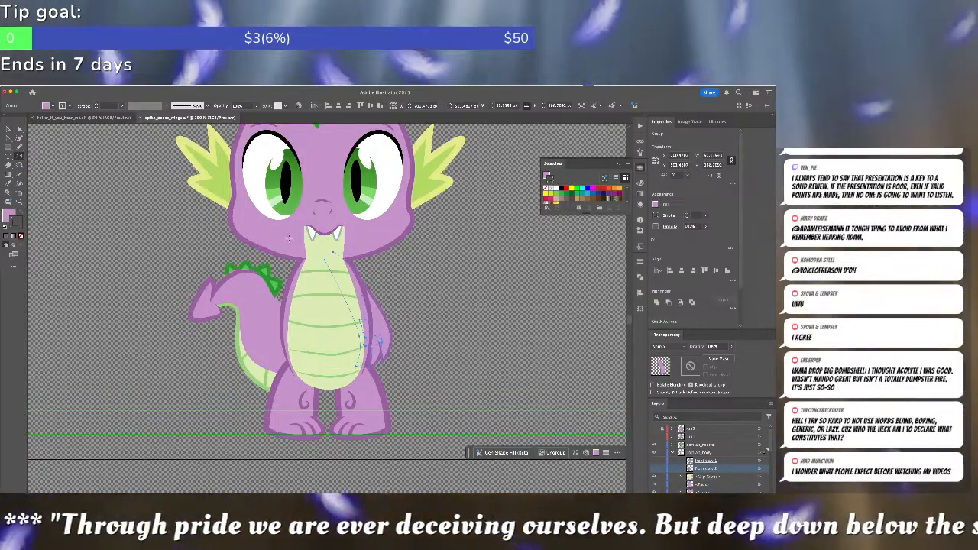
left_click(325, 258)
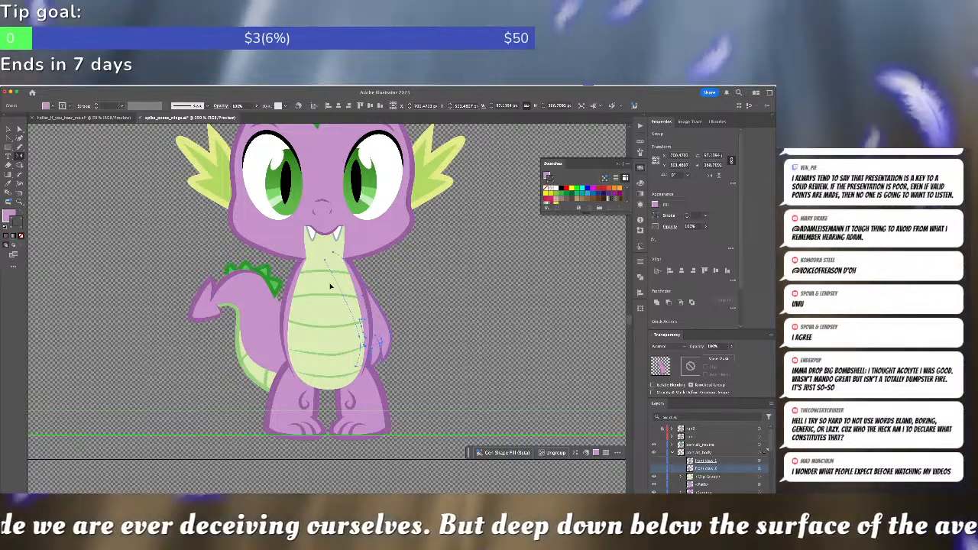
left_click(322, 297, "shift")
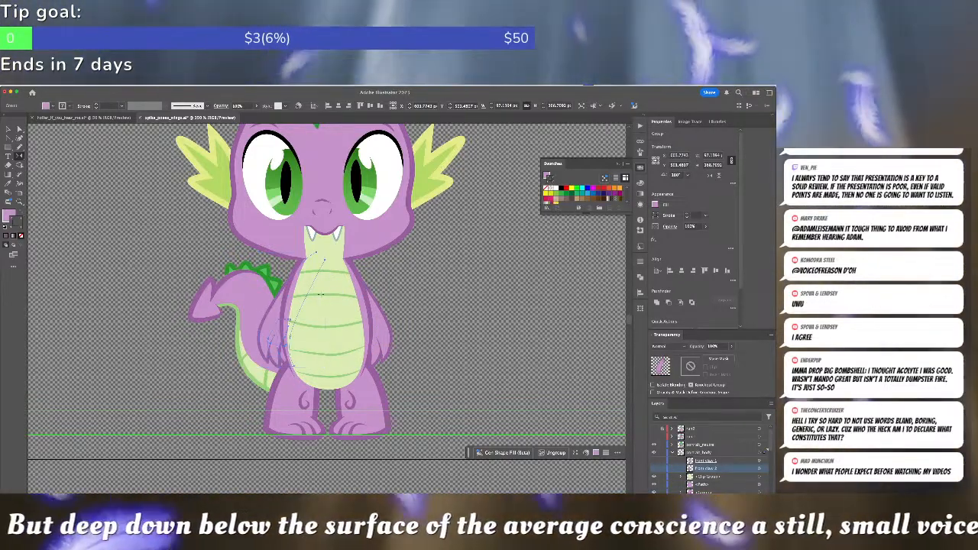
key("v")
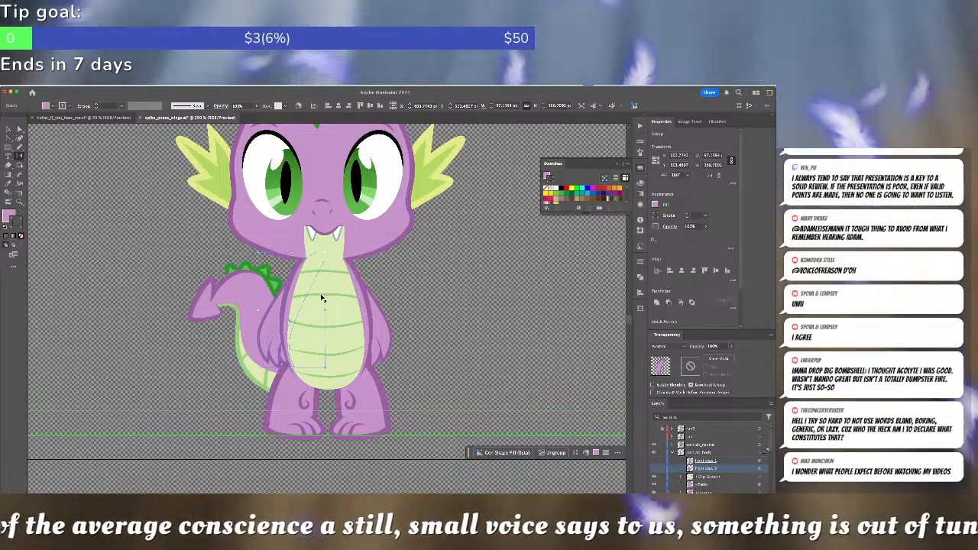
left_click(322, 299, "shift")
key("v")
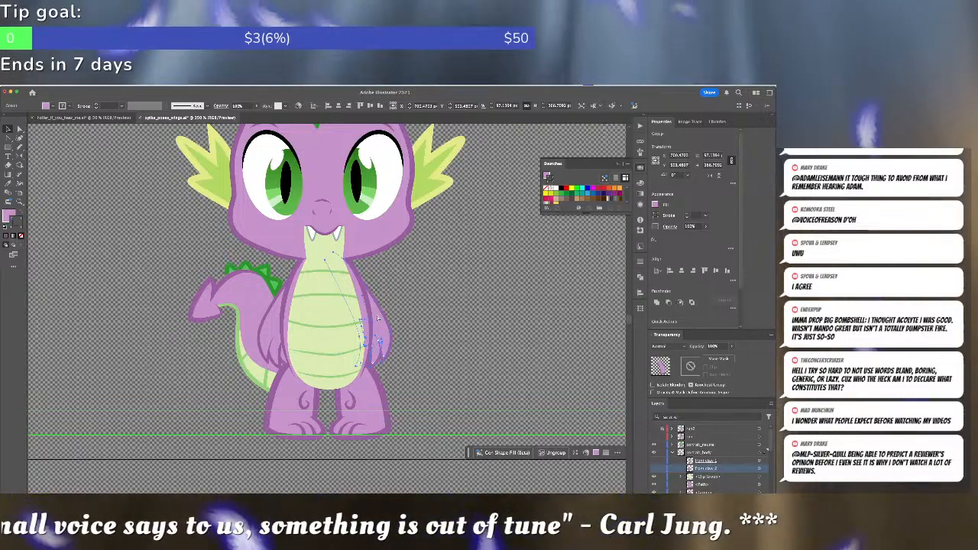
key("super+shift+a")
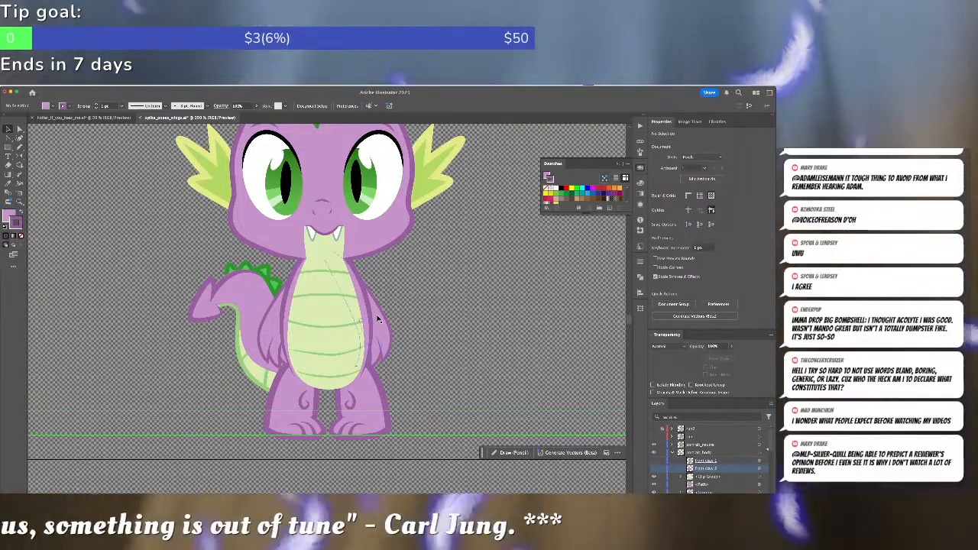
Rename the group of the lowered arm opposite the tail as "rear claw 1".
left_click(377, 318)
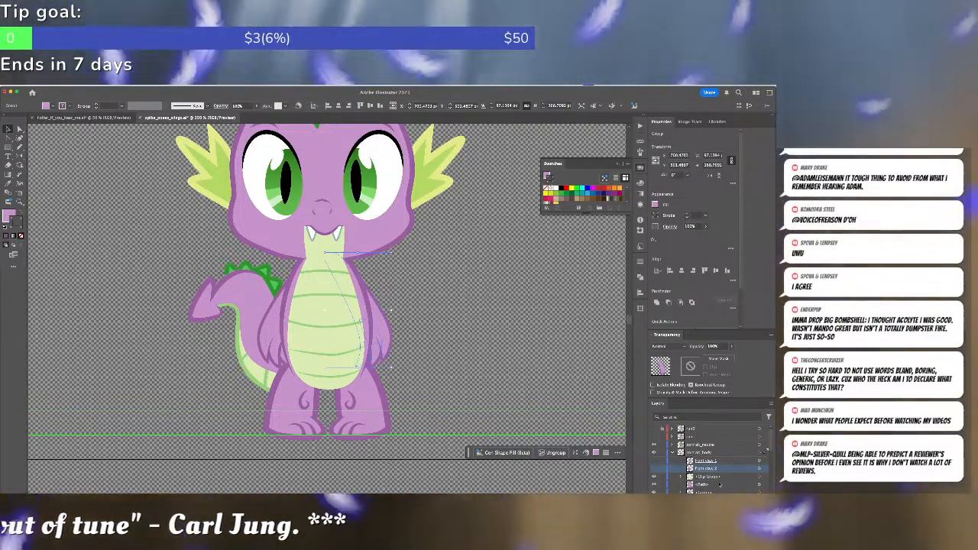
scroll(718, 462, "down", 5)
scroll(722, 470, "up", 10)
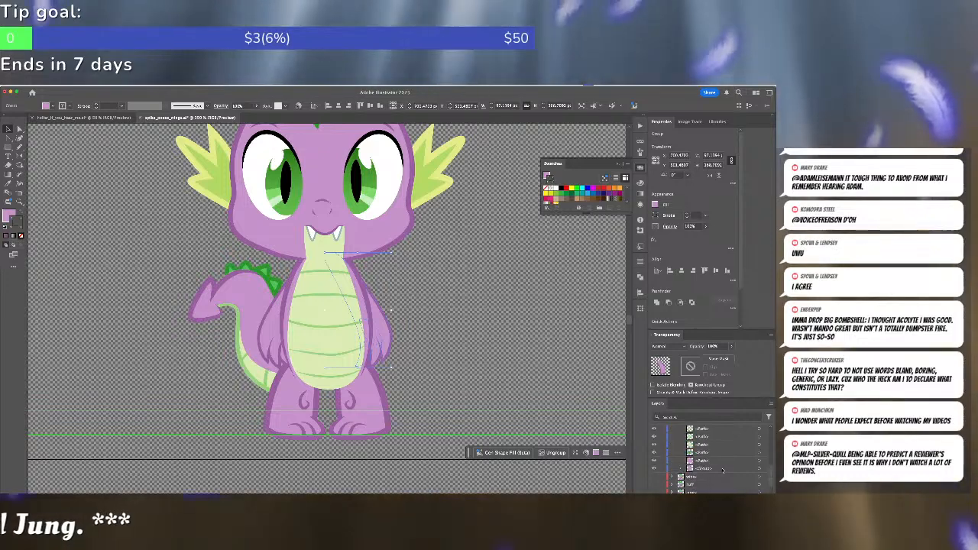
double_click(709, 437)
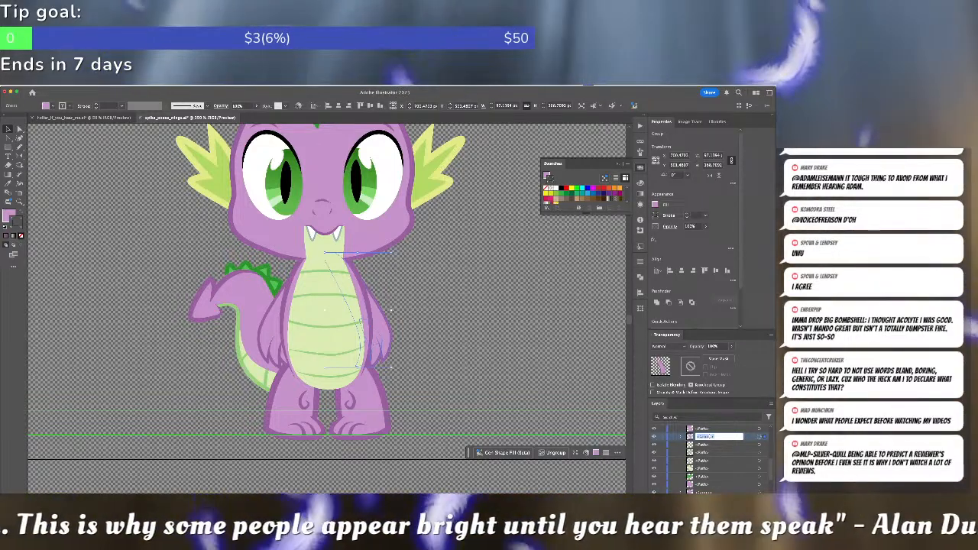
type("left")
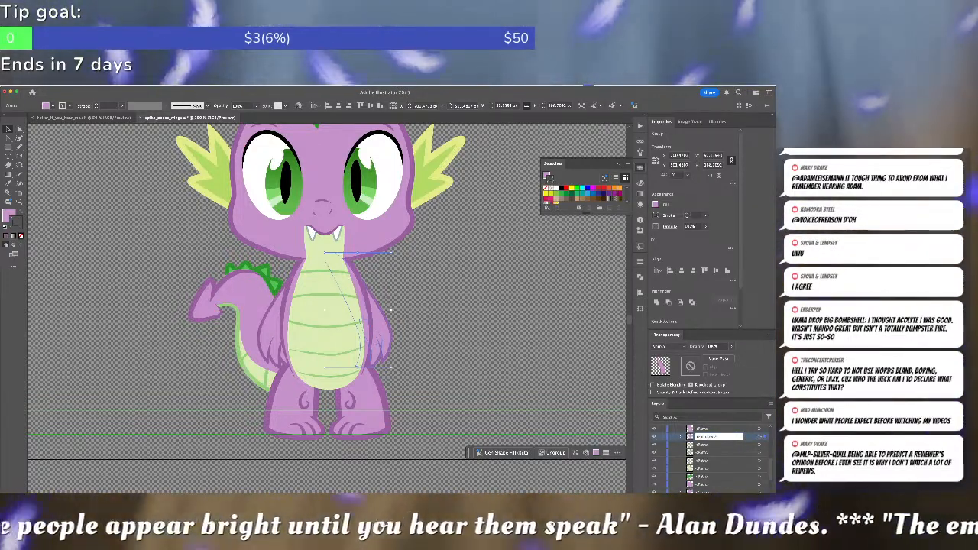
key("Return")
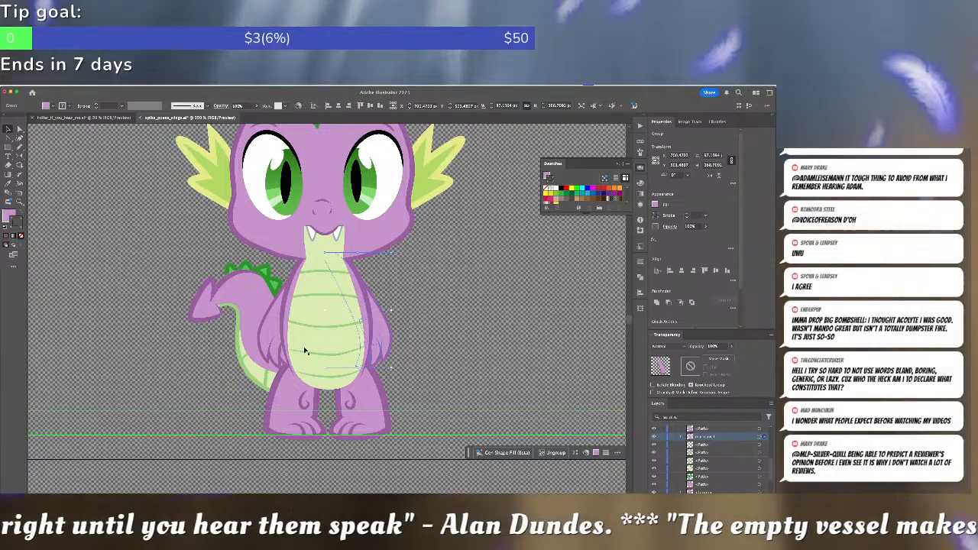
Rename the group of the tail-side lowered arm as "rear claw 2".
key("super+d")
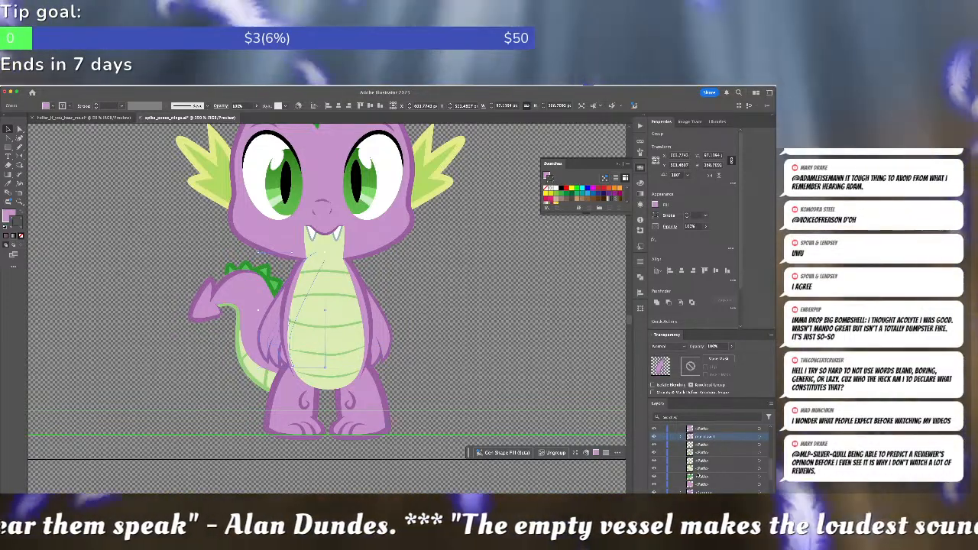
scroll(698, 458, "up", 5)
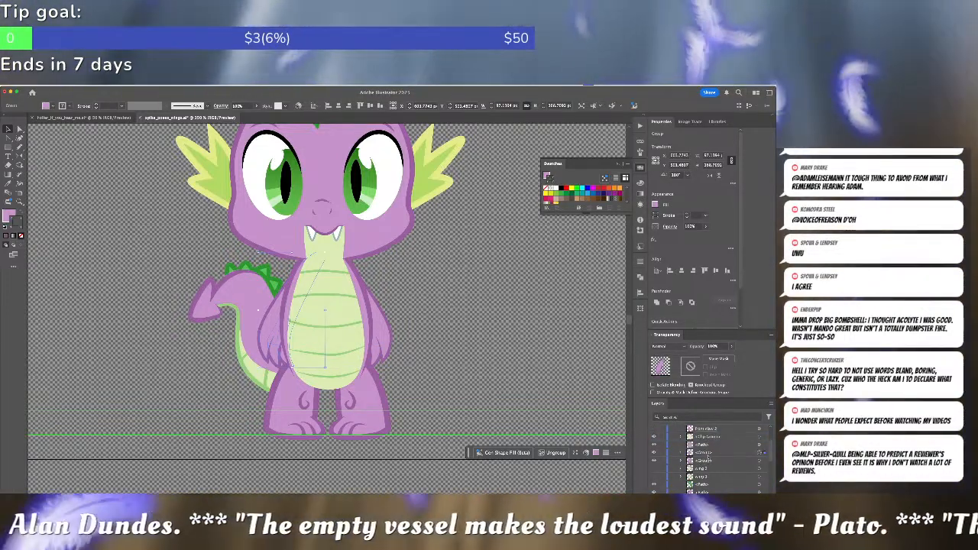
double_click(703, 452)
type("c")
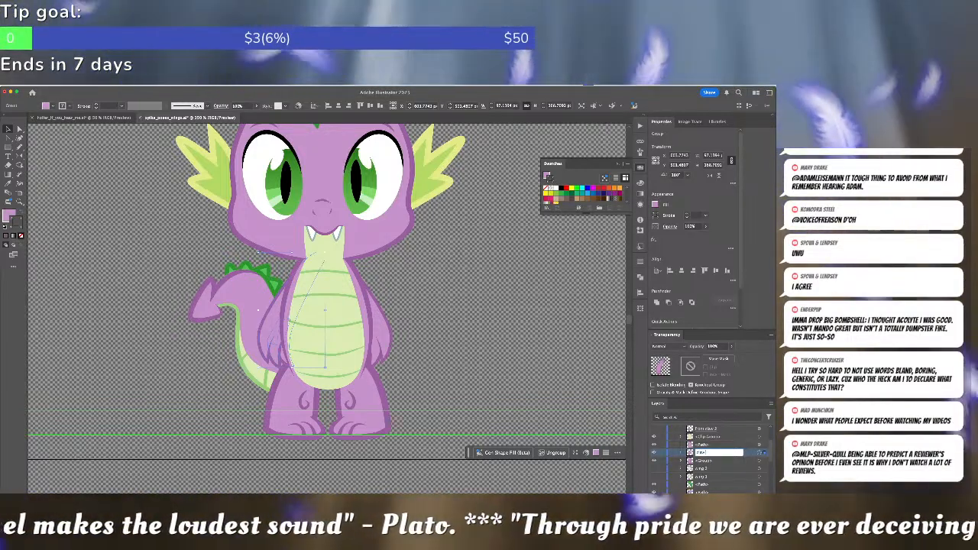
key("BackSpace")
key("BackSpace")
key("BackSpace")
key("BackSpace")
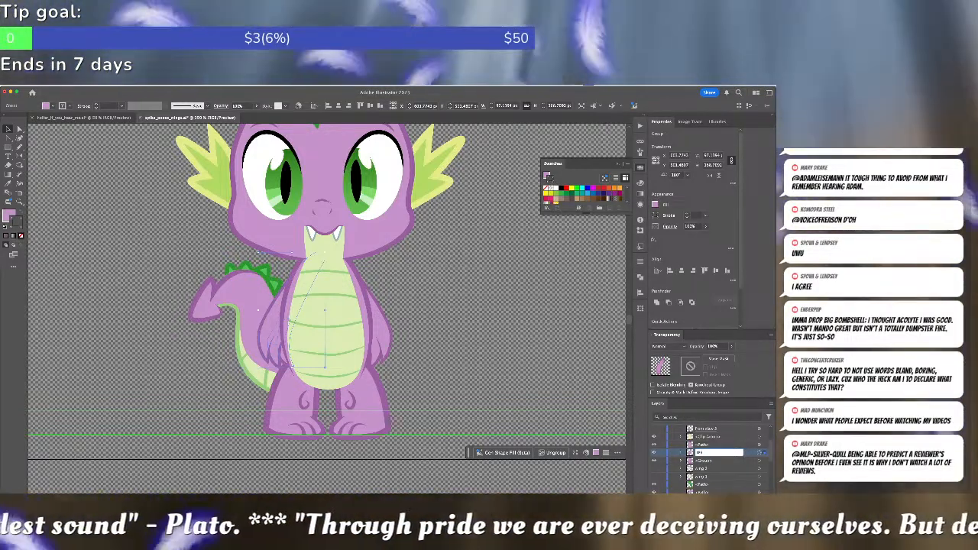
key("Return")
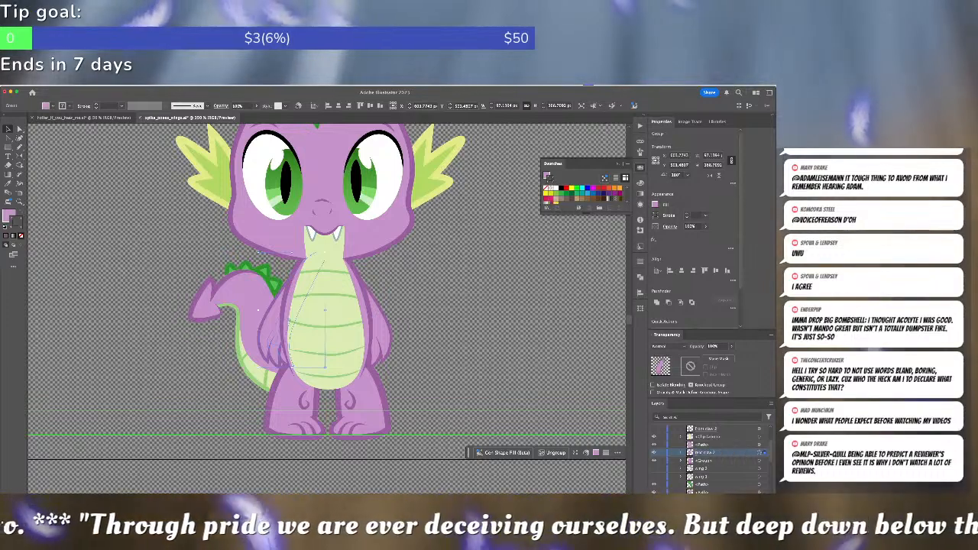
Move the "rear claw 2" group down the stacking order to directly below "rear claw 1".
scroll(714, 460, "down", 3)
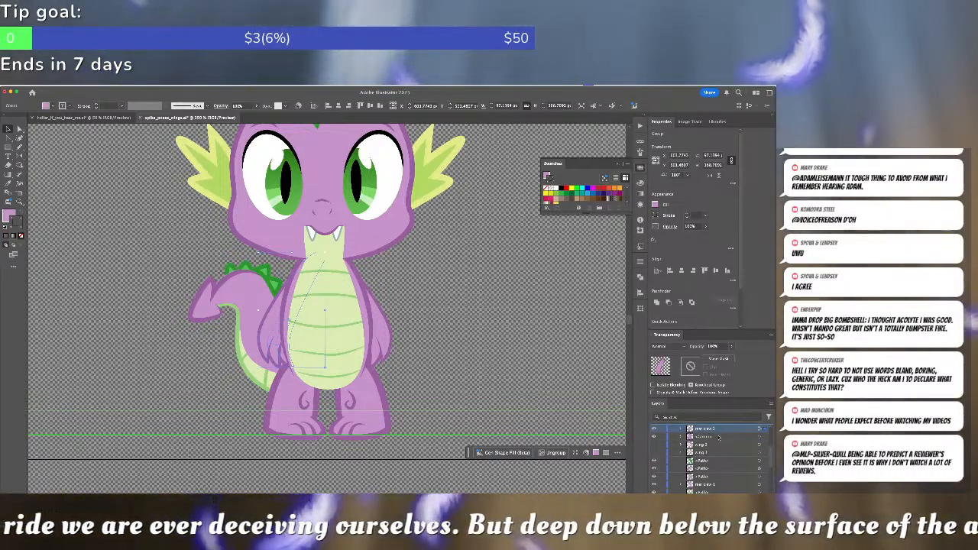
scroll(718, 443, "down", 4)
left_click_drag(718, 458, 718, 459)
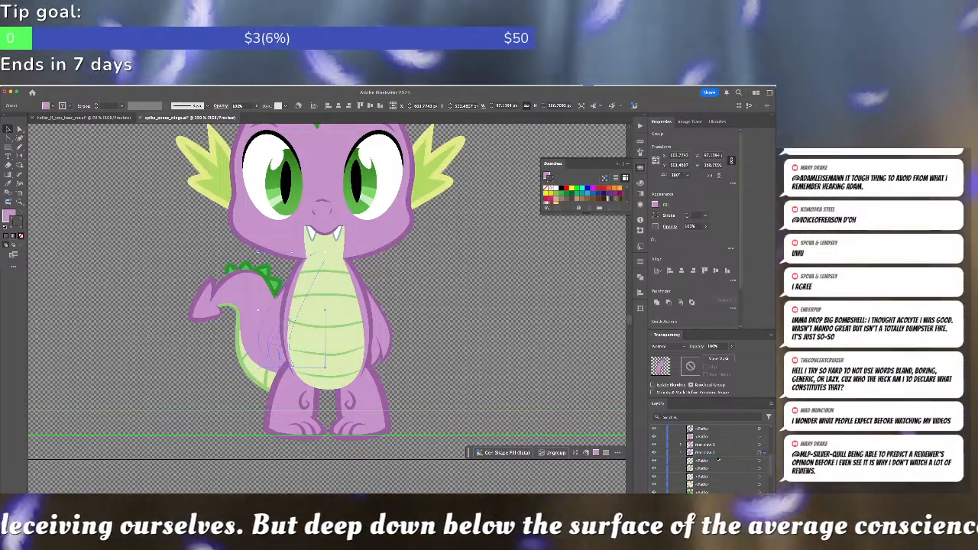
Move the "rear claw 2" group up the stacking order to directly above the unnamed group over "wing 2", in front of the tail.
scroll(718, 460, "up", 4)
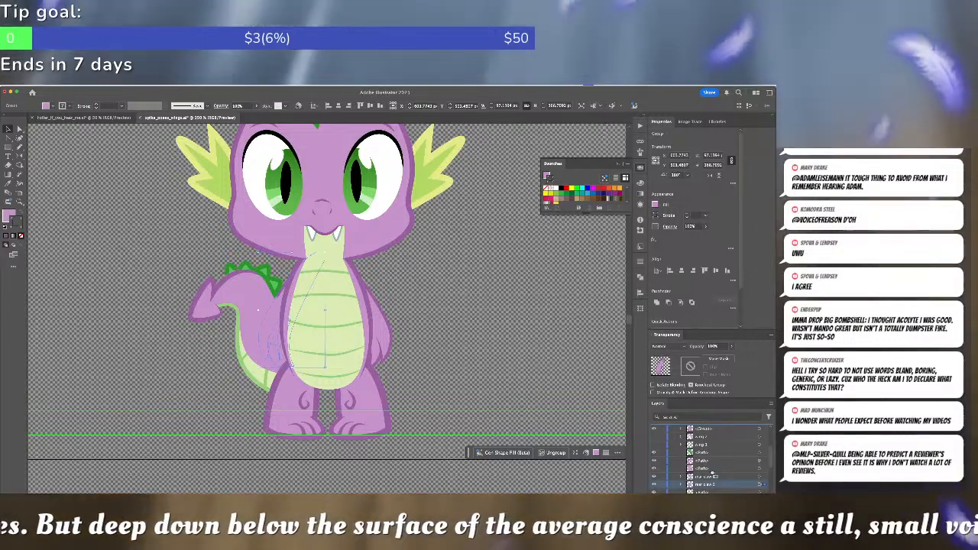
left_click(701, 439)
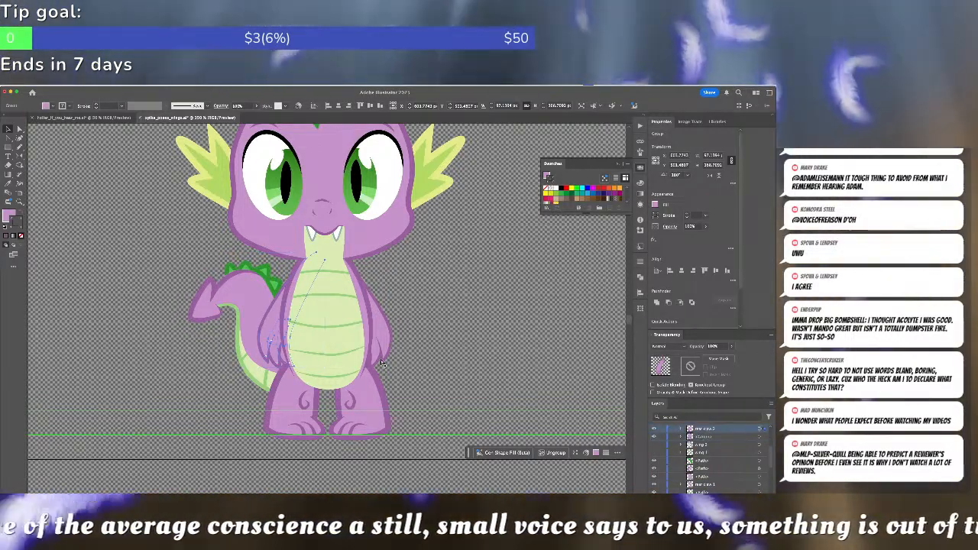
left_click(382, 363)
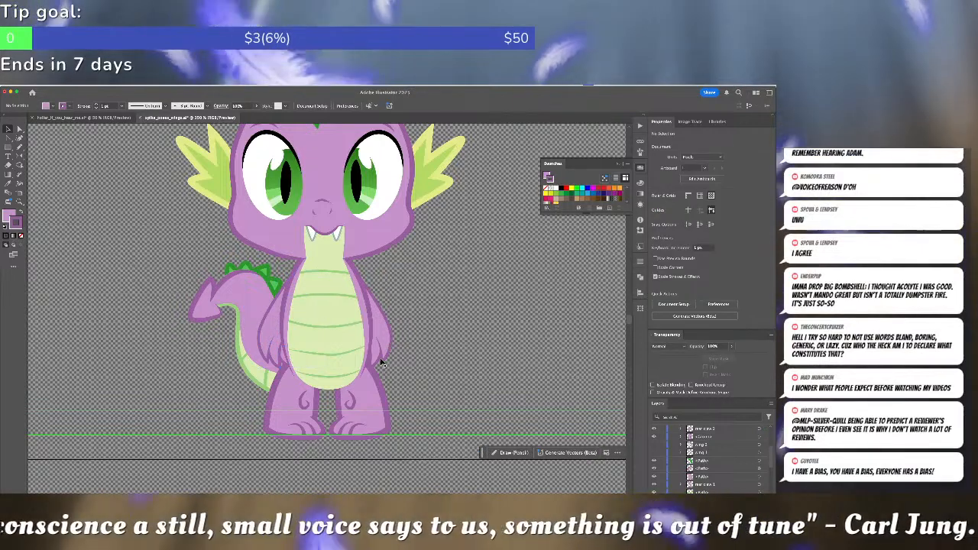
Match the outline paths of both lowered arms to the leg's stroke style and leave nothing selected.
left_click(387, 337)
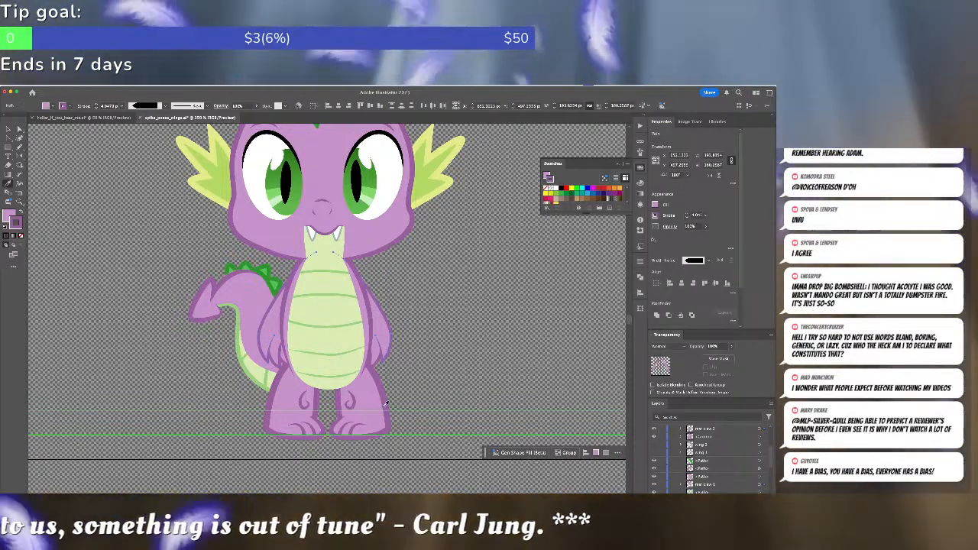
left_click(443, 404)
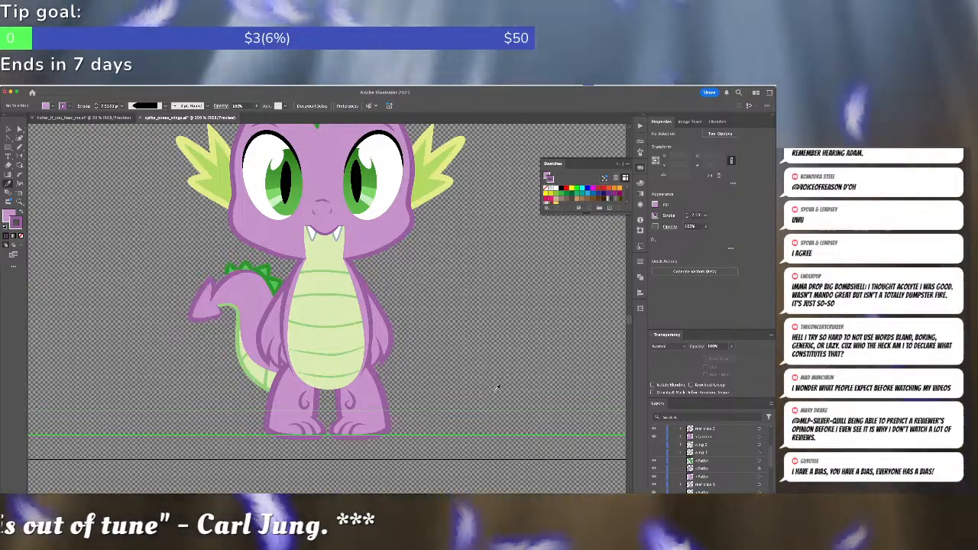
Duplicate the whole front-facing Spike horizontally beside the original and deselect it.
scroll(496, 388, "up", 3)
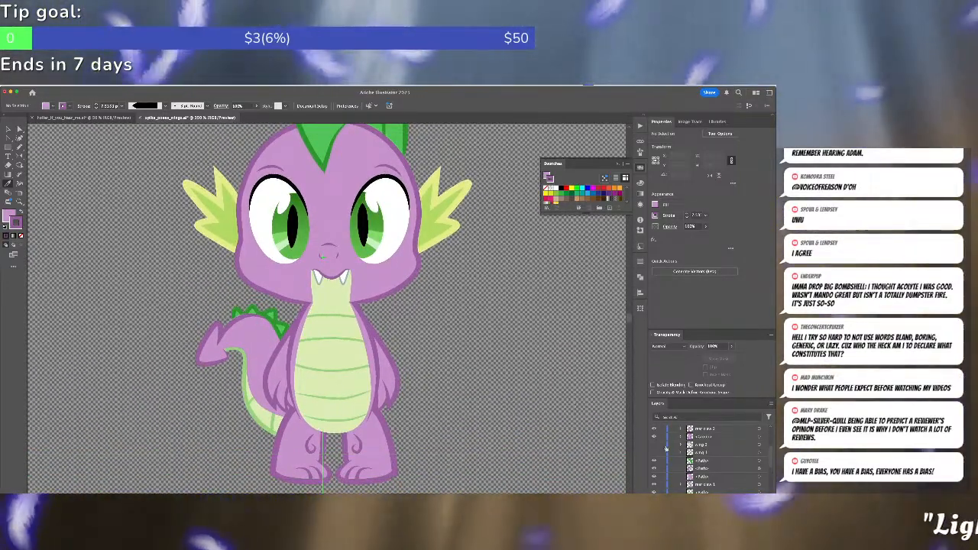
key("super+minus")
key("super+minus")
key("super+minus")
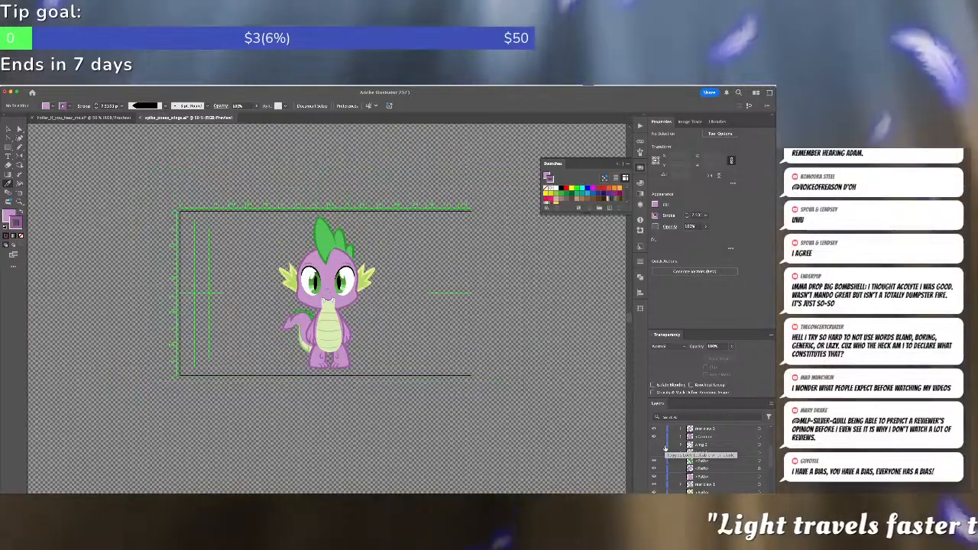
key("v")
left_click_drag(279, 215, 380, 392)
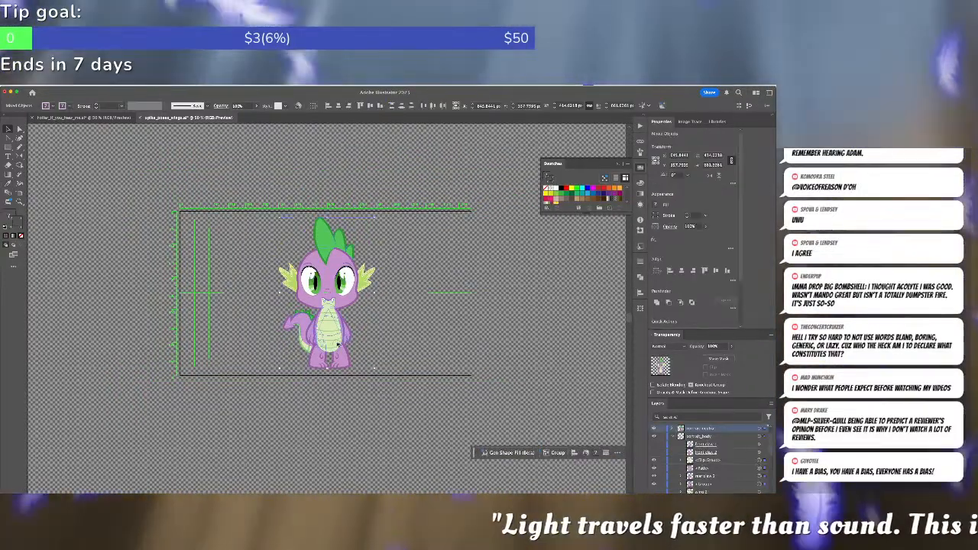
left_click_drag(339, 349, 457, 350)
left_click(553, 375)
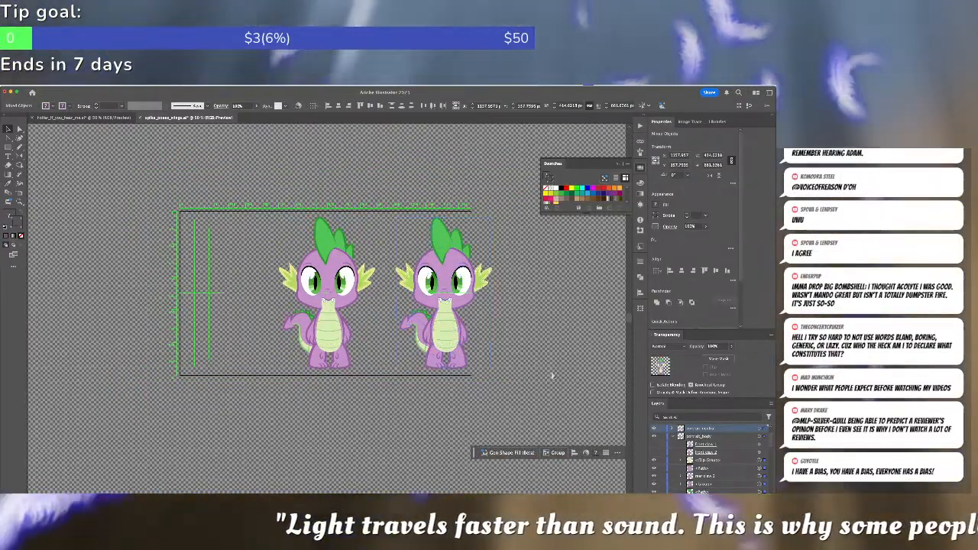
Show the original Spike's front claw groups and hide its two rear claw groups, leaving the duplicate's arms lowered.
left_click(451, 337)
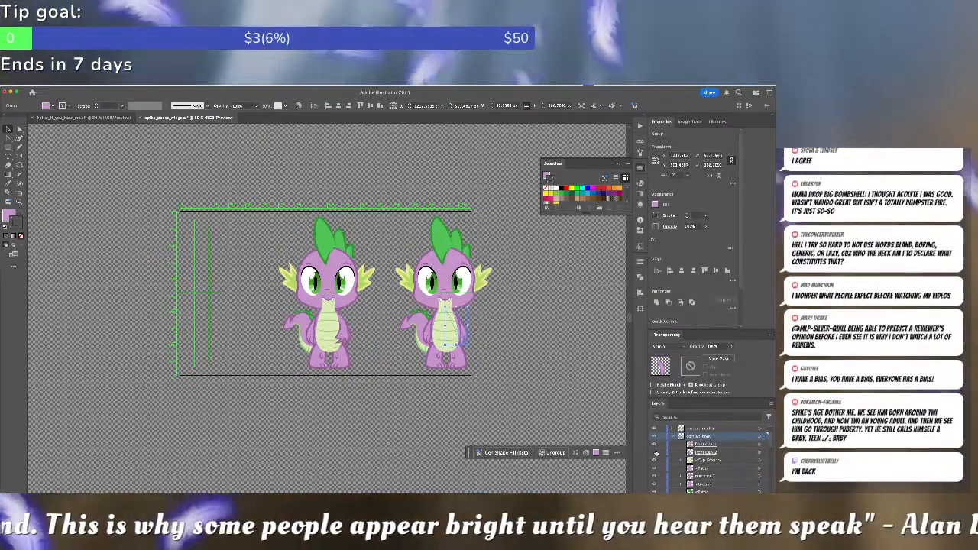
scroll(659, 458, "down", 2)
scroll(660, 463, "down", 3)
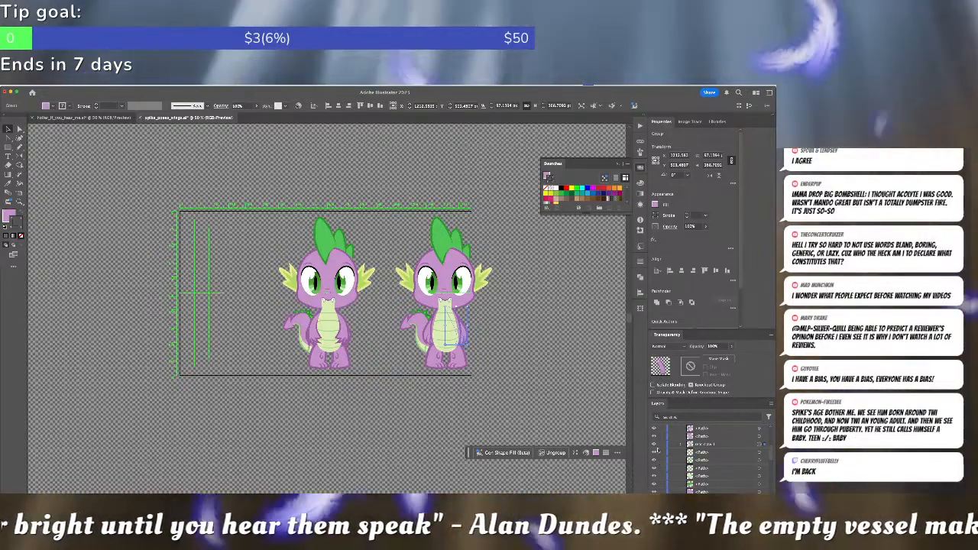
left_click(655, 445)
left_click(655, 445)
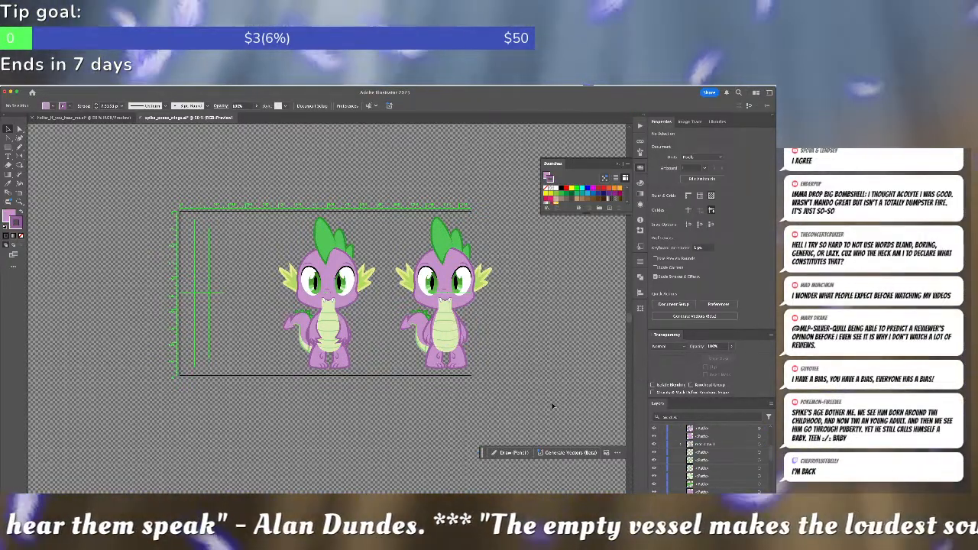
scroll(724, 475, "up", 3)
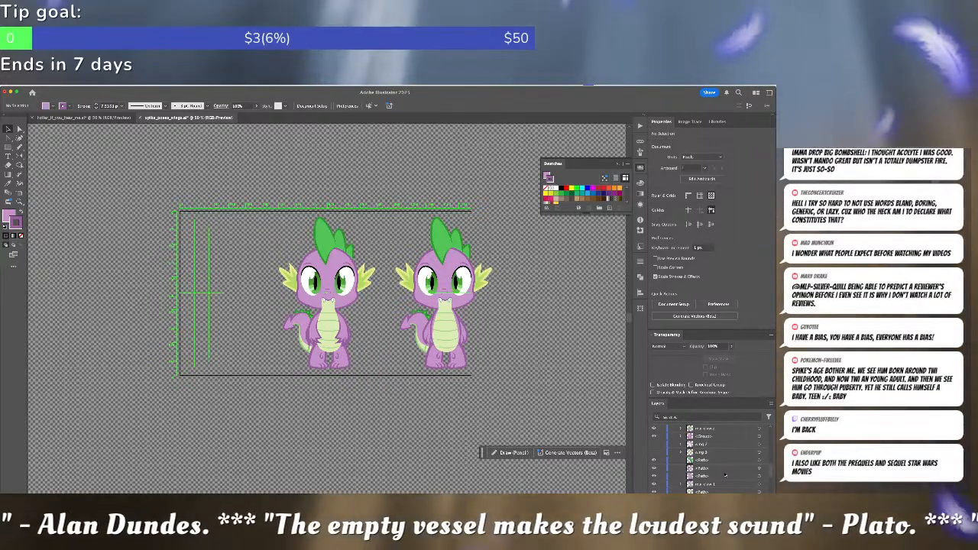
scroll(722, 475, "up", 1)
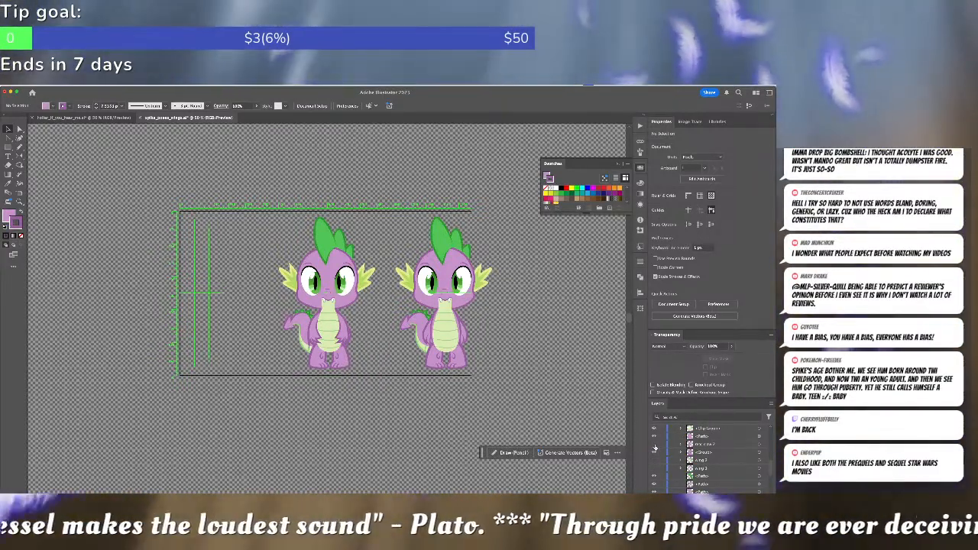
scroll(654, 448, "down", 1)
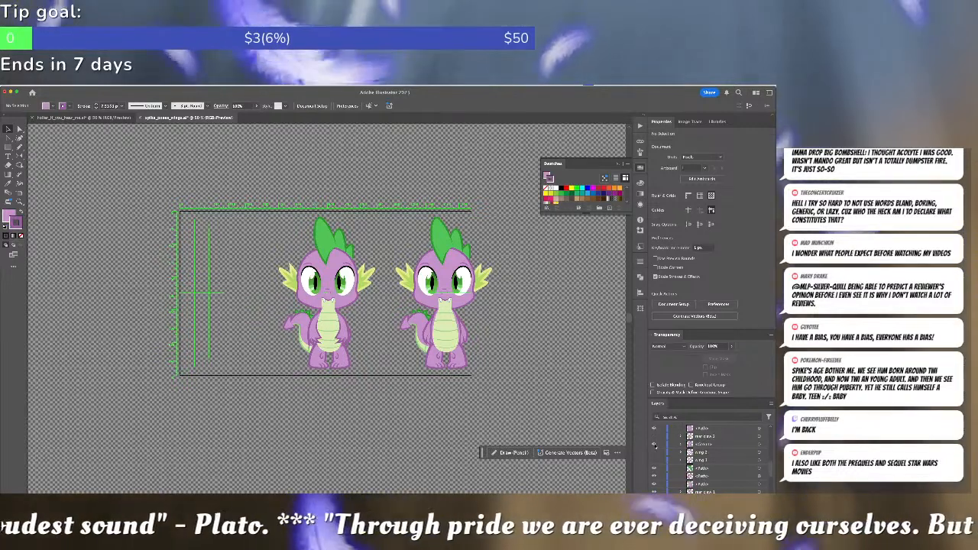
scroll(655, 456, "down", 2)
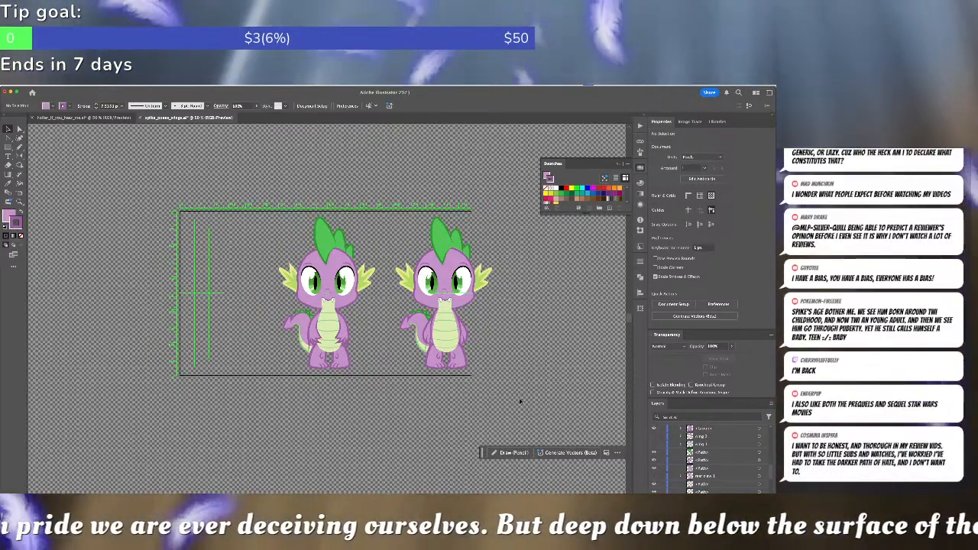
Compare the two arm poses side by side and delete the duplicated Spike with the lowered arms.
scroll(521, 331, "up", 6)
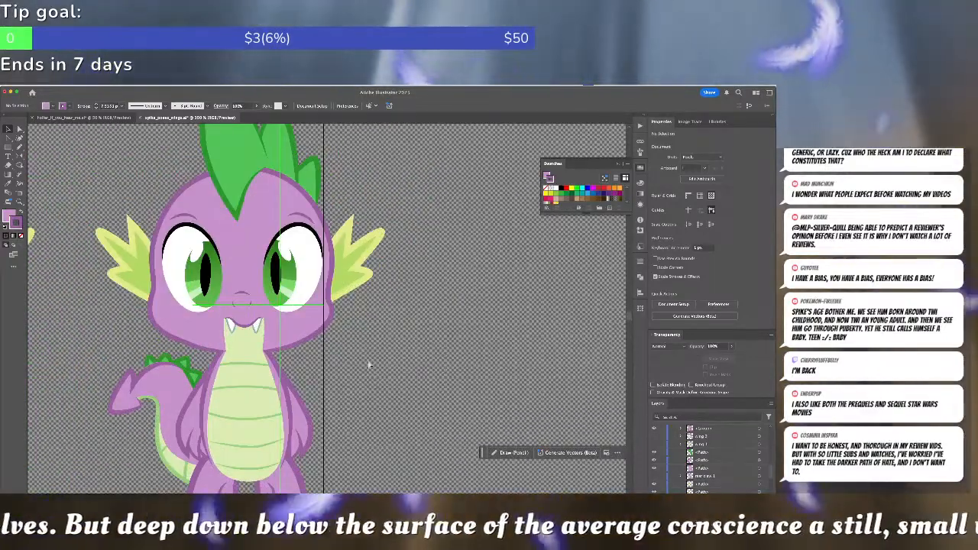
scroll(375, 367, "down", 5)
left_click_drag(387, 362, 492, 364)
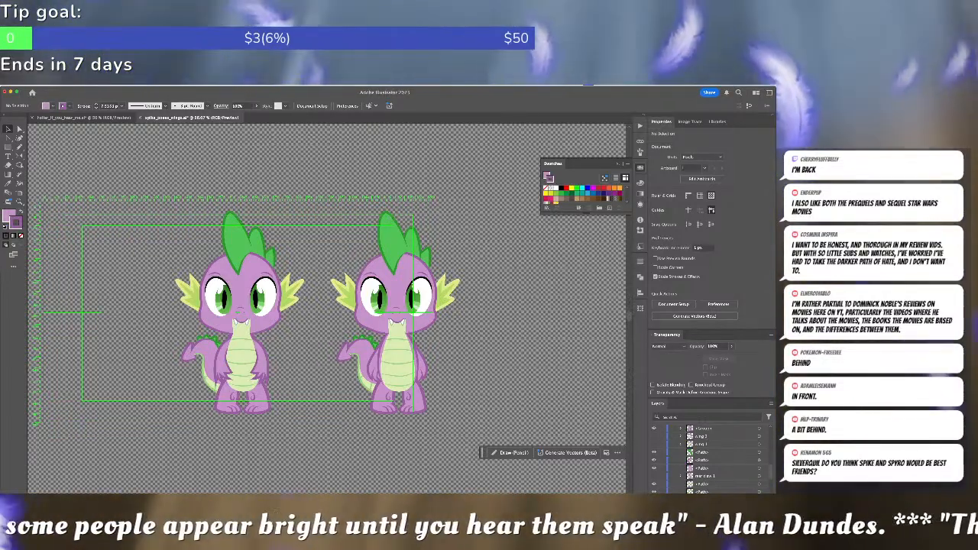
key("super+Tab")
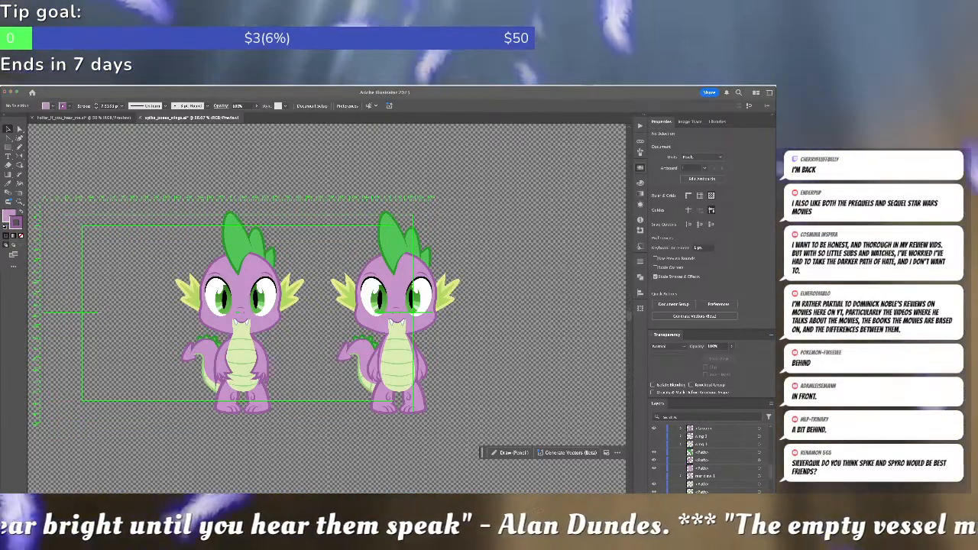
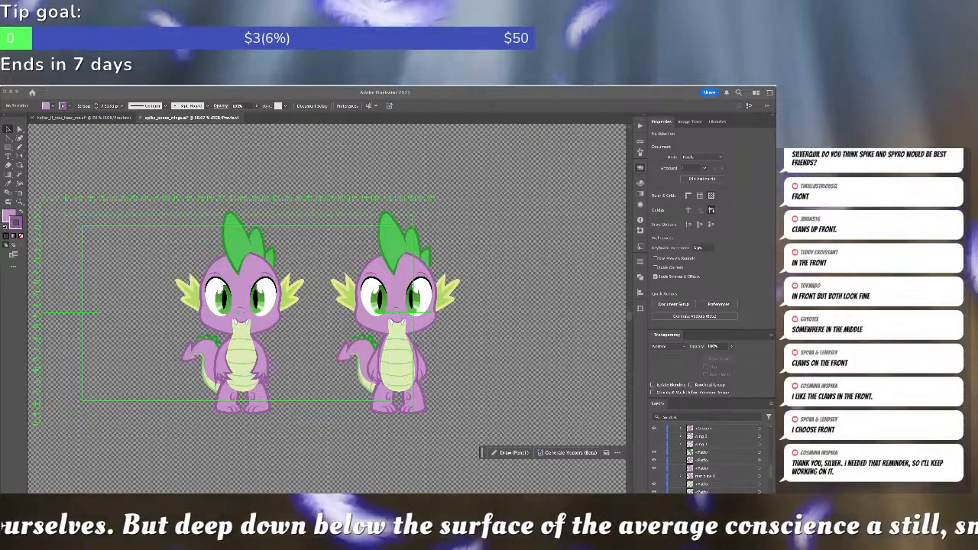
left_click(320, 185)
left_click_drag(320, 181, 503, 445)
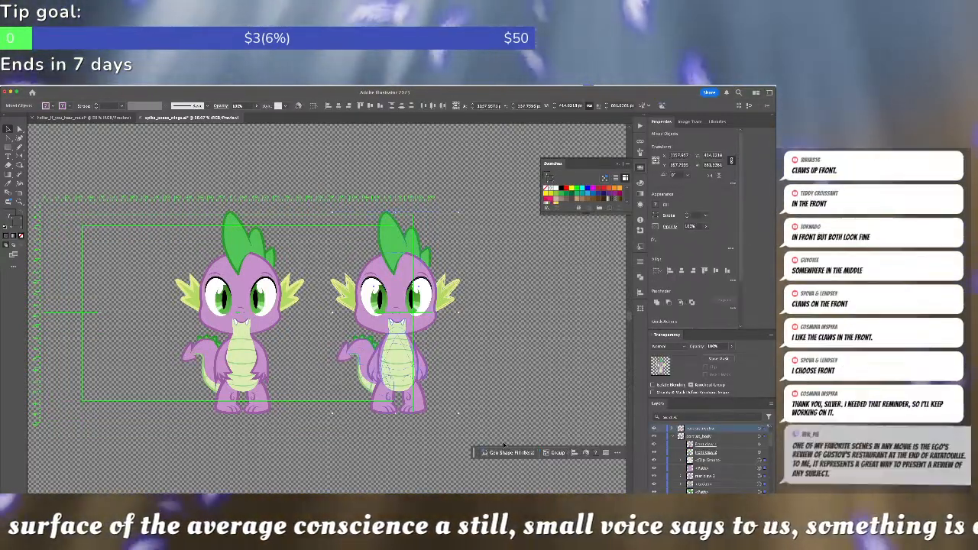
key("Delete")
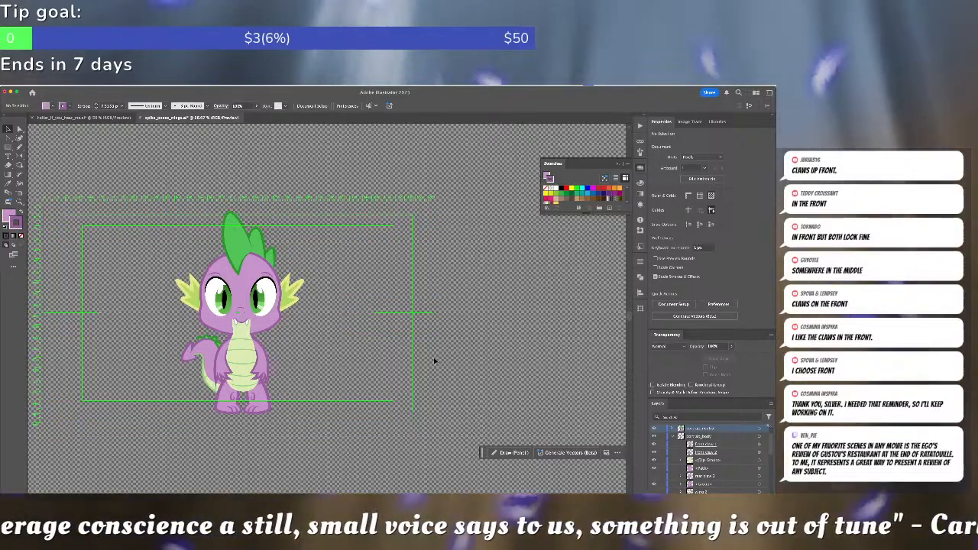
Collapse the contents of the front-facing Spike's body layer.
scroll(686, 461, "up", 2)
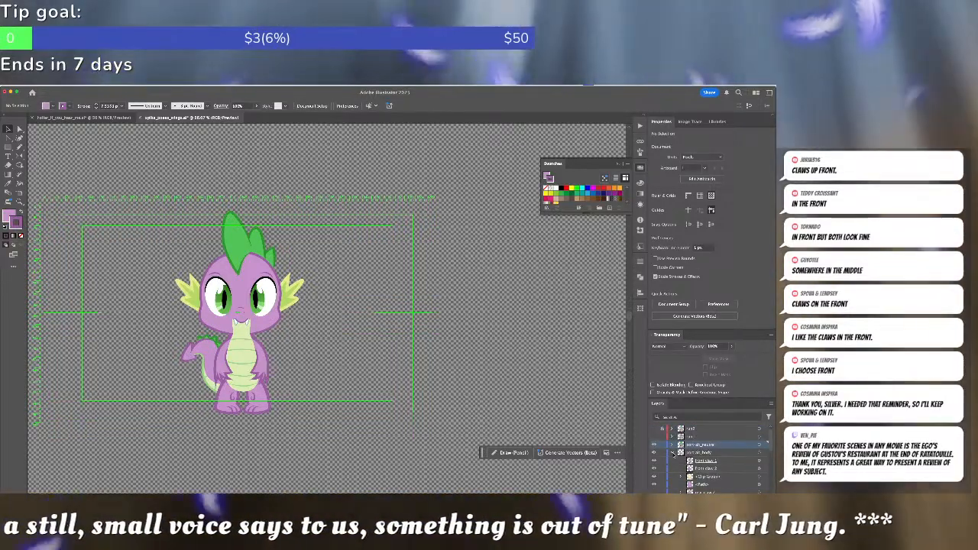
left_click(672, 453)
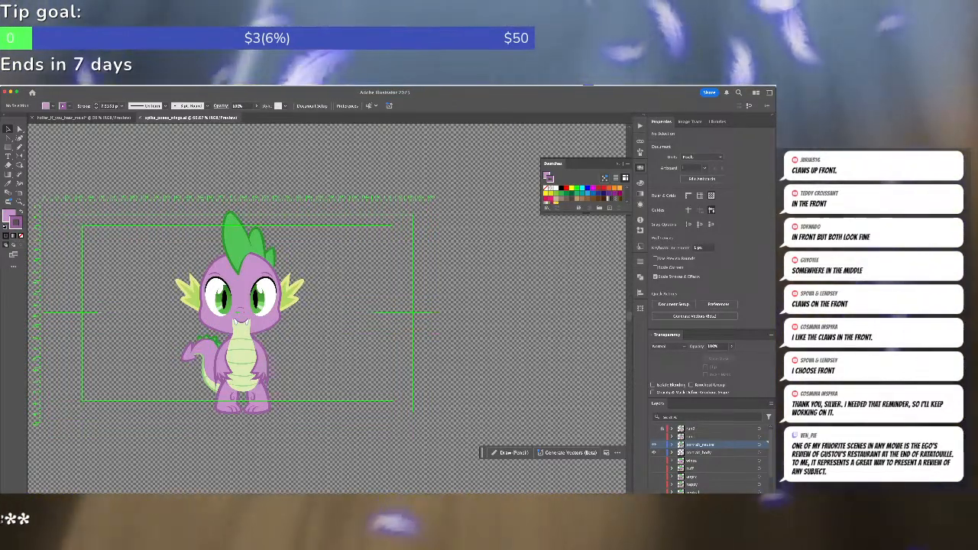
Switch to the pose list workbook in Excel, dismiss the Copilot notice and shrink the window to a small size.
key("super+Tab")
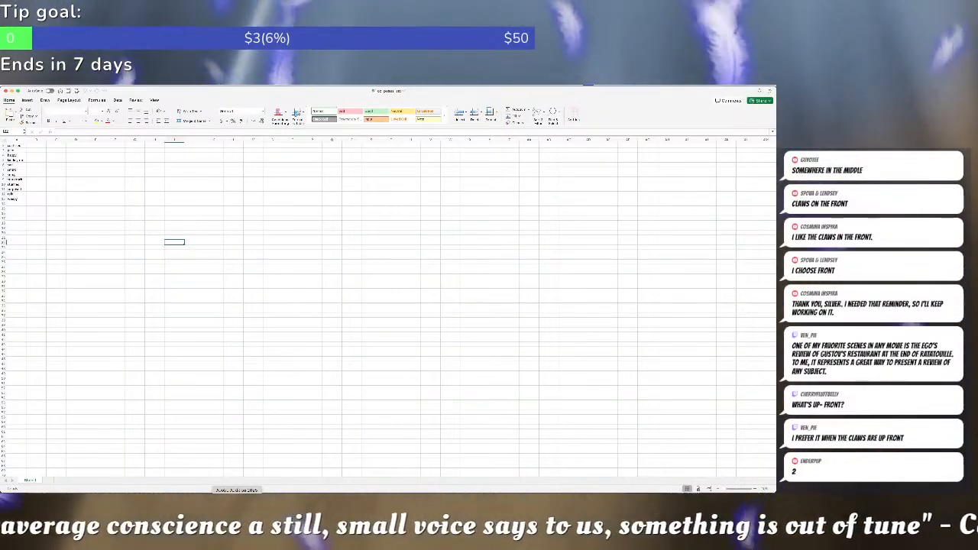
left_click(191, 308)
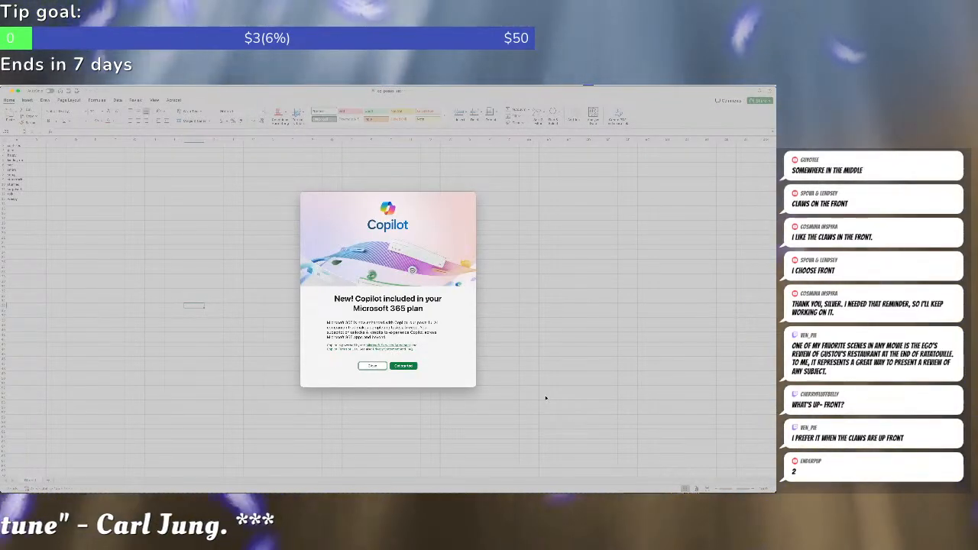
left_click(391, 367)
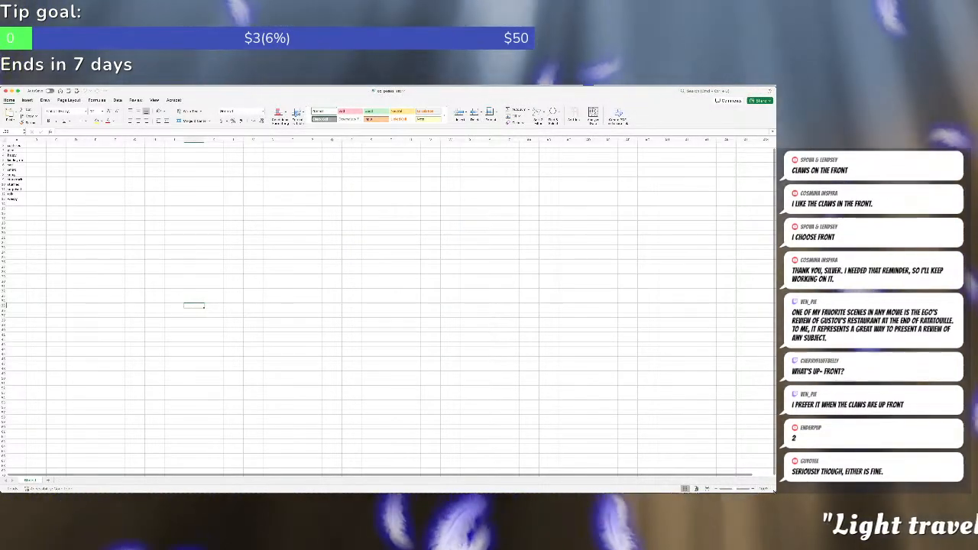
left_click_drag(773, 491, 14, 241)
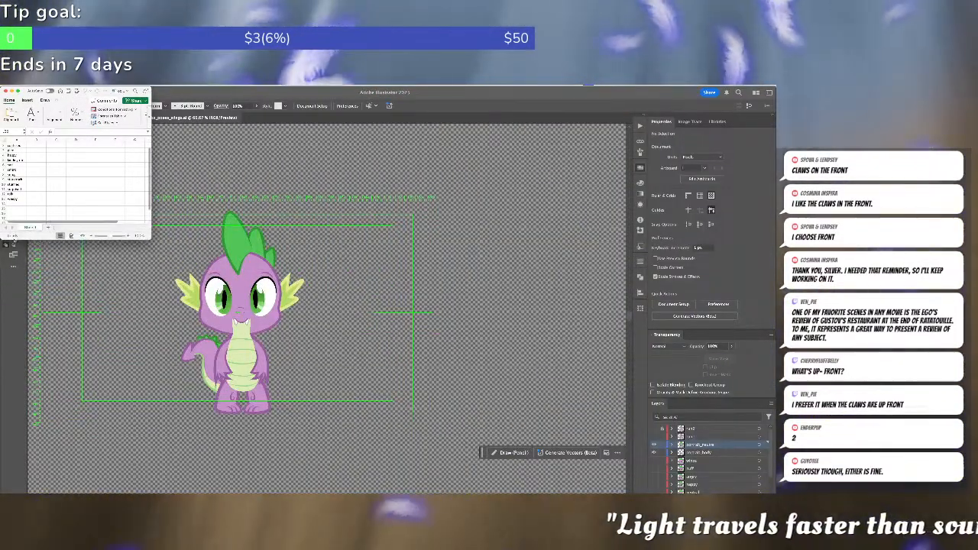
left_click_drag(8, 95, 0, 129)
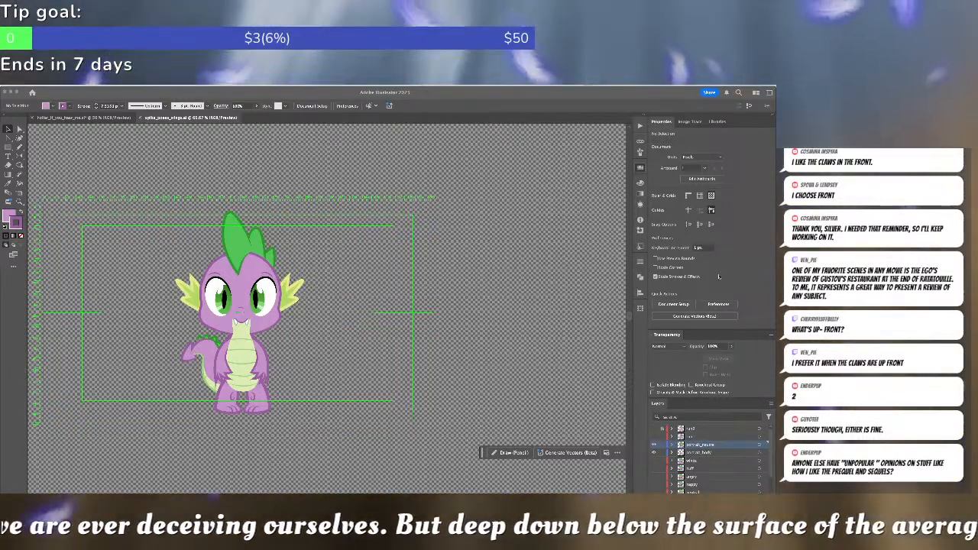
Return to Illustrator, show the crossed-arms Spike's body and head layers, and hide both front-facing portrait layers.
left_click(456, 317)
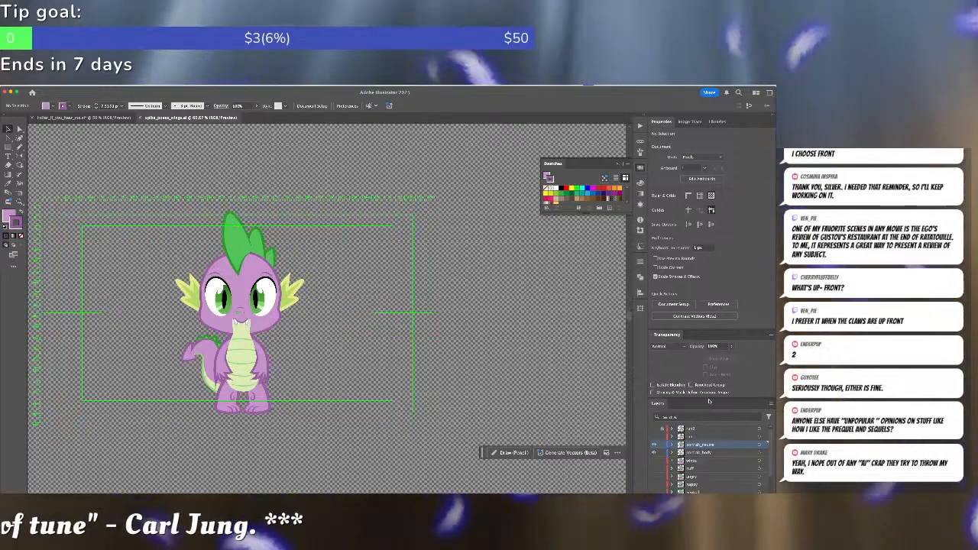
scroll(655, 452, "down", 3)
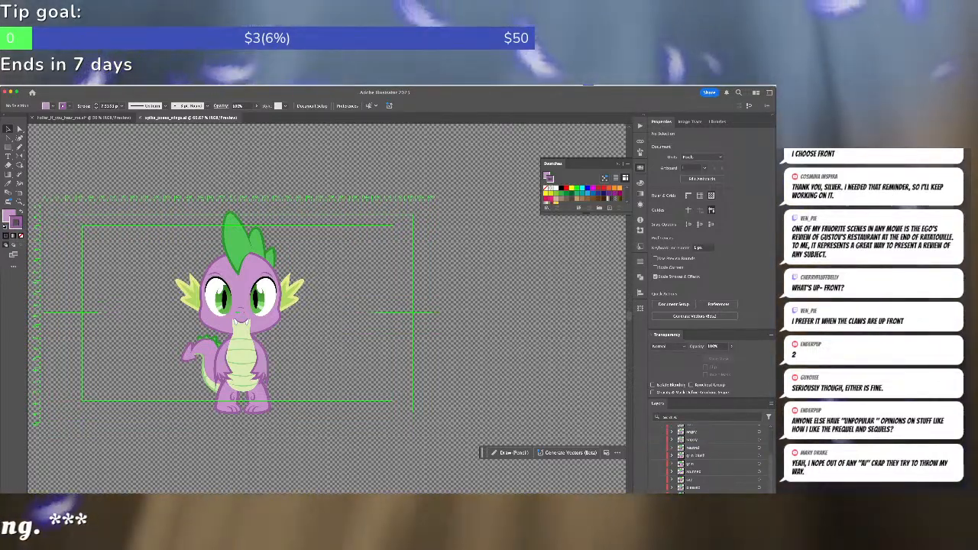
left_click(655, 491)
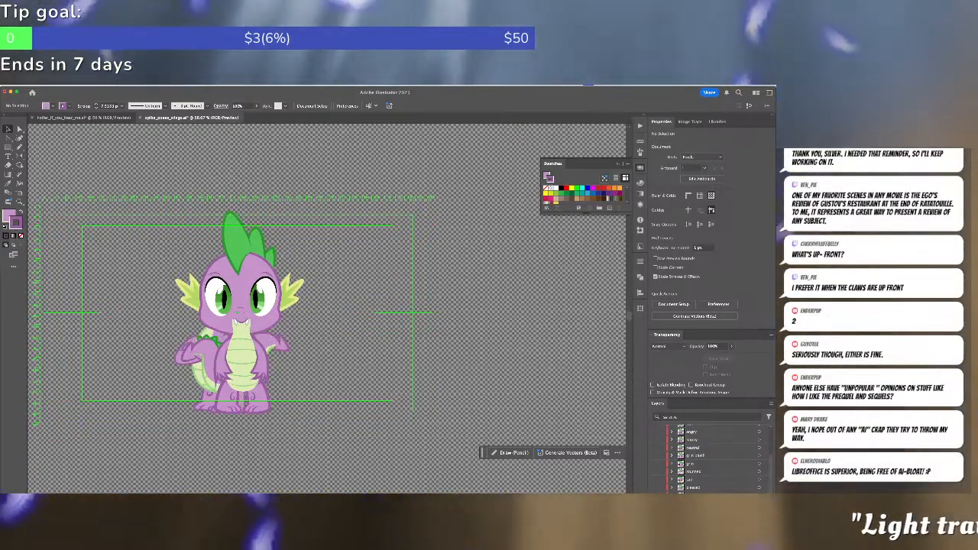
left_click(654, 488)
scroll(655, 463, "up", 1)
scroll(655, 463, "up", 2)
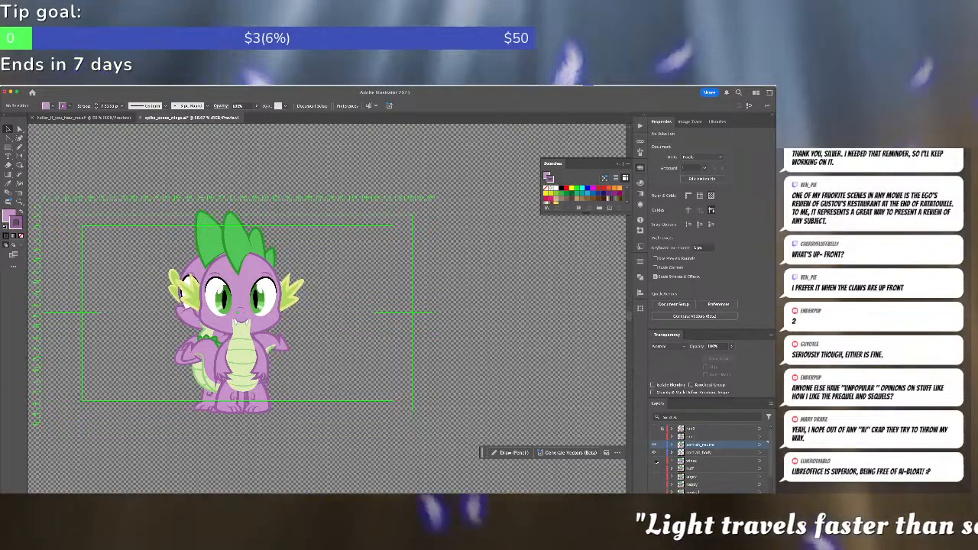
left_click_drag(655, 454, 655, 445)
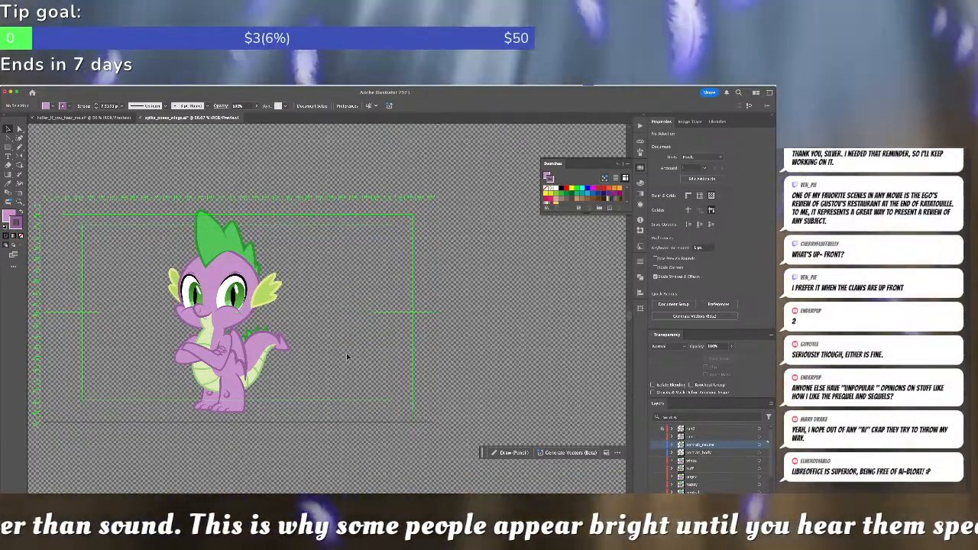
scroll(346, 356, "down", 3)
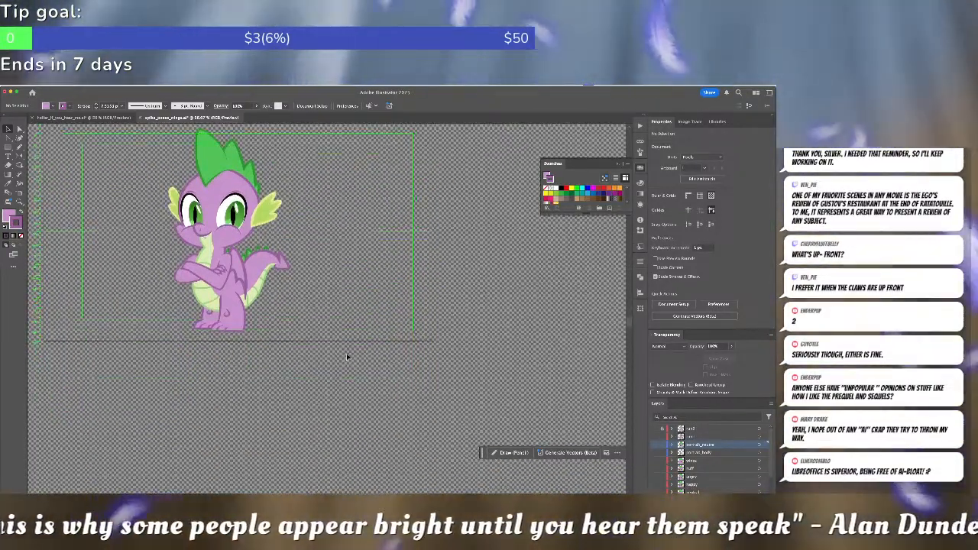
Switch the crossed-arms Spike's visible expression to the neutral layer, hiding the expression layer shown before.
scroll(346, 357, "up", 1)
scroll(689, 478, "down", 3)
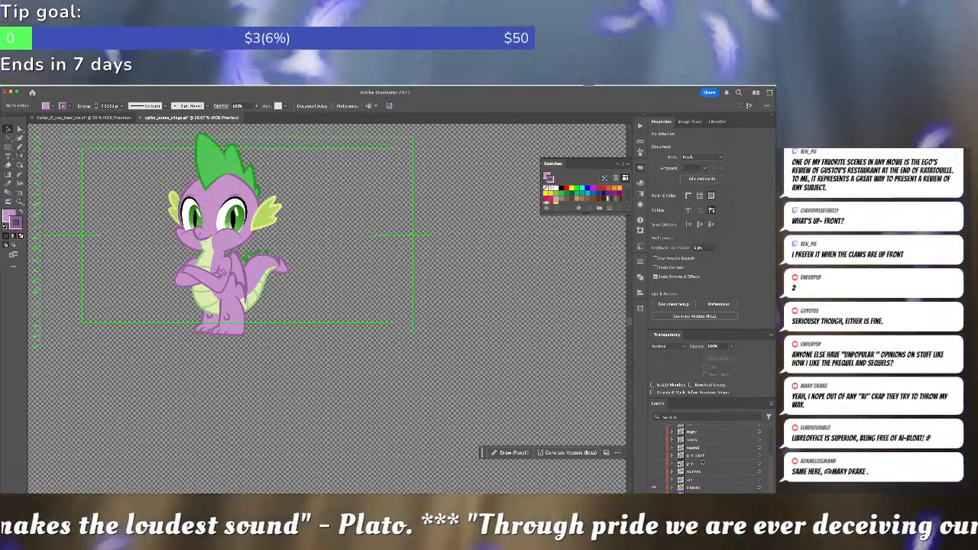
scroll(701, 462, "up", 1)
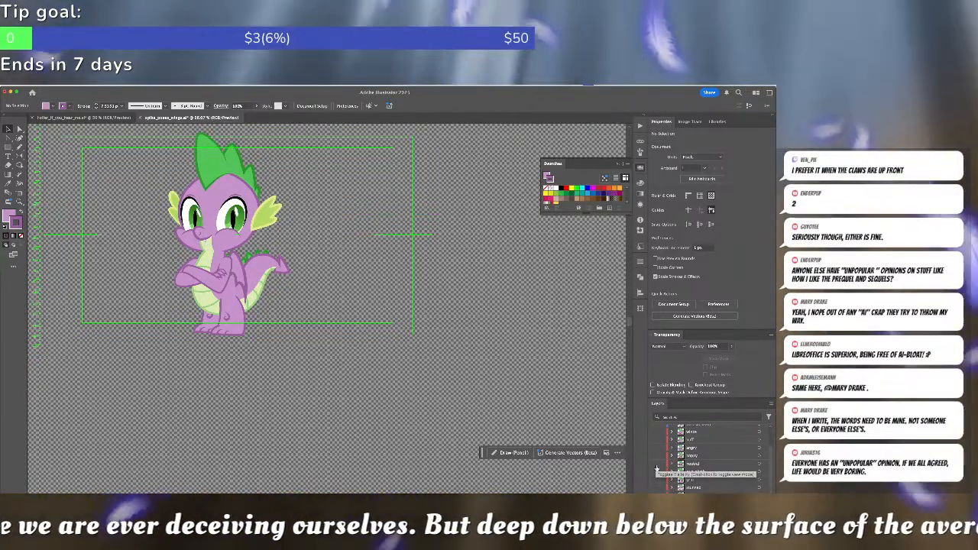
scroll(657, 468, "down", 2)
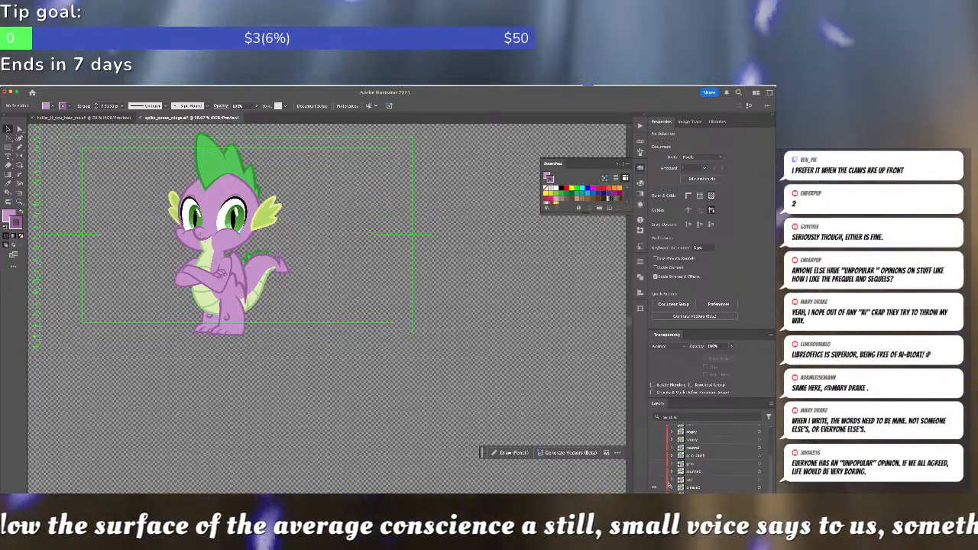
scroll(668, 484, "up", 5)
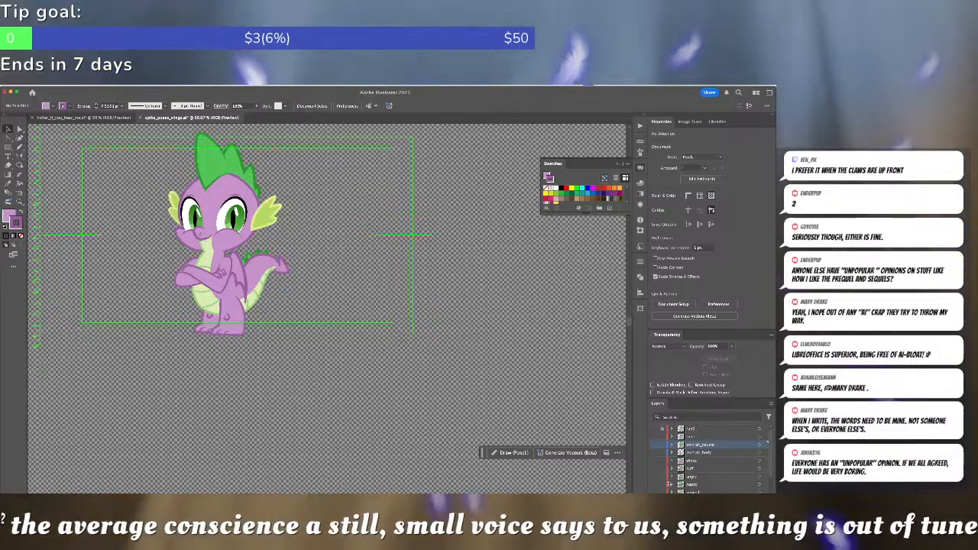
scroll(667, 484, "down", 3)
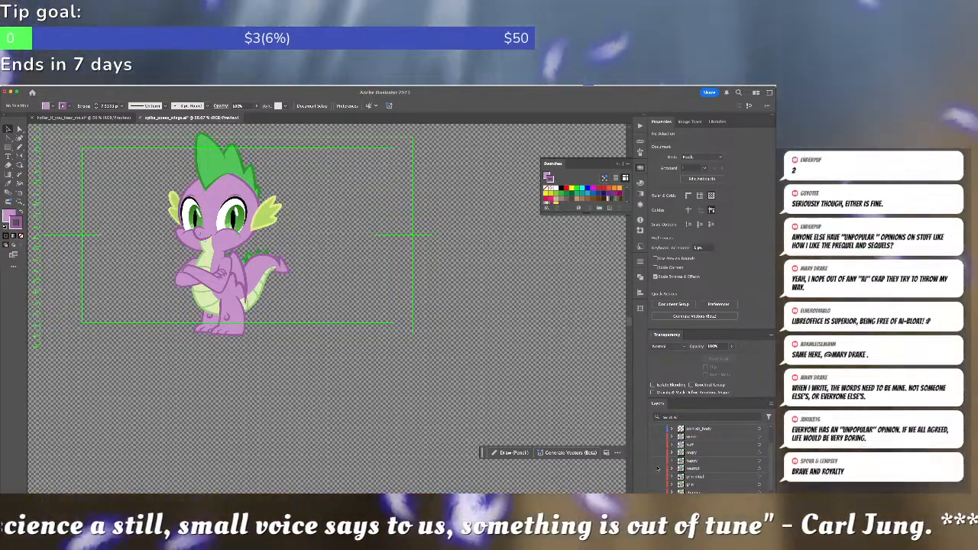
scroll(657, 473, "down", 3)
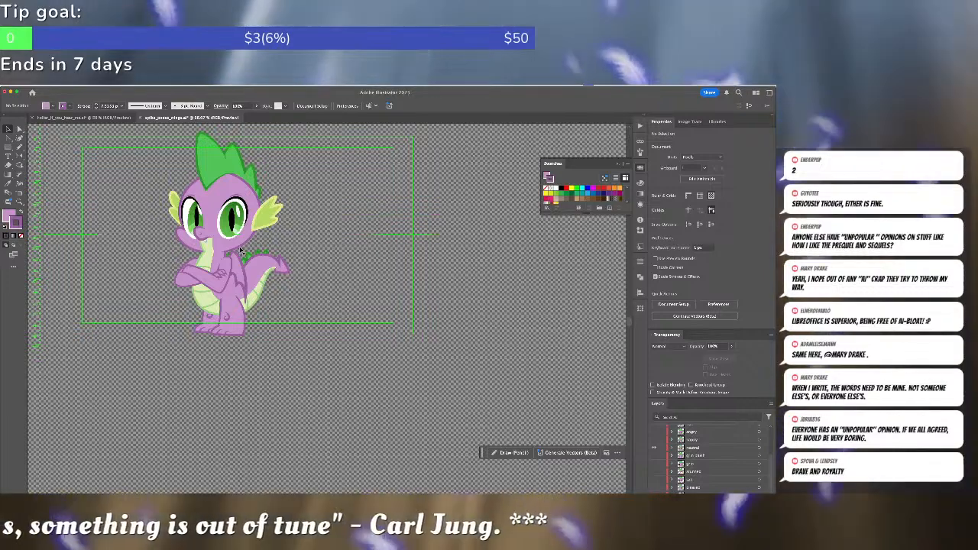
Try drawing a curved eyelid line across Spike's larger eye with the Pen tool, matching the black stroke of the upper lash.
scroll(239, 248, "up", 4)
scroll(238, 248, "up", 3)
scroll(239, 248, "left", 1)
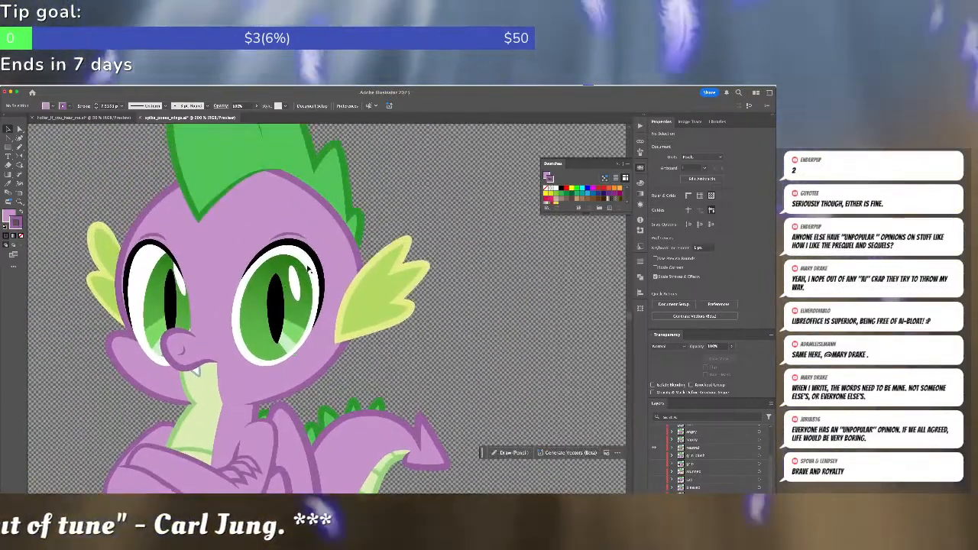
left_click(314, 263)
key("p")
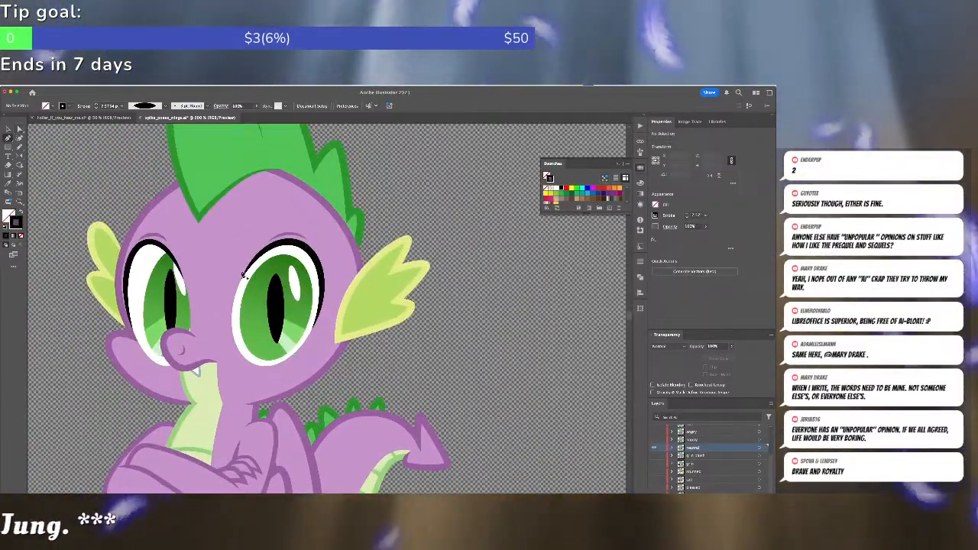
left_click(239, 264)
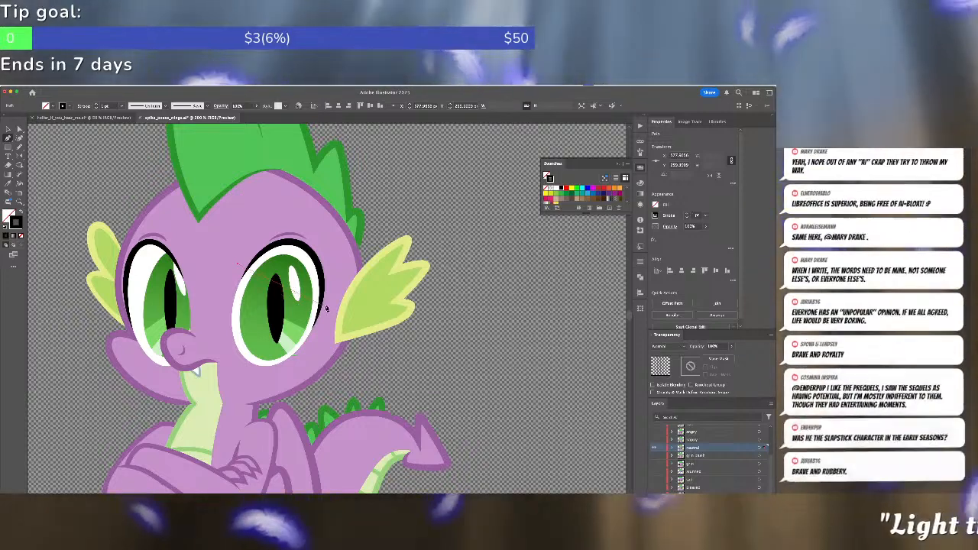
left_click(399, 306)
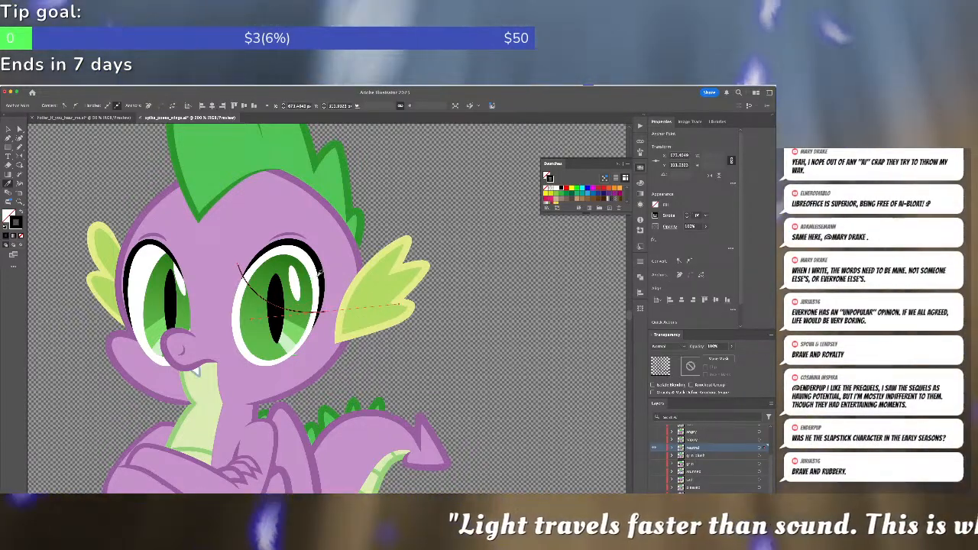
left_click(318, 275)
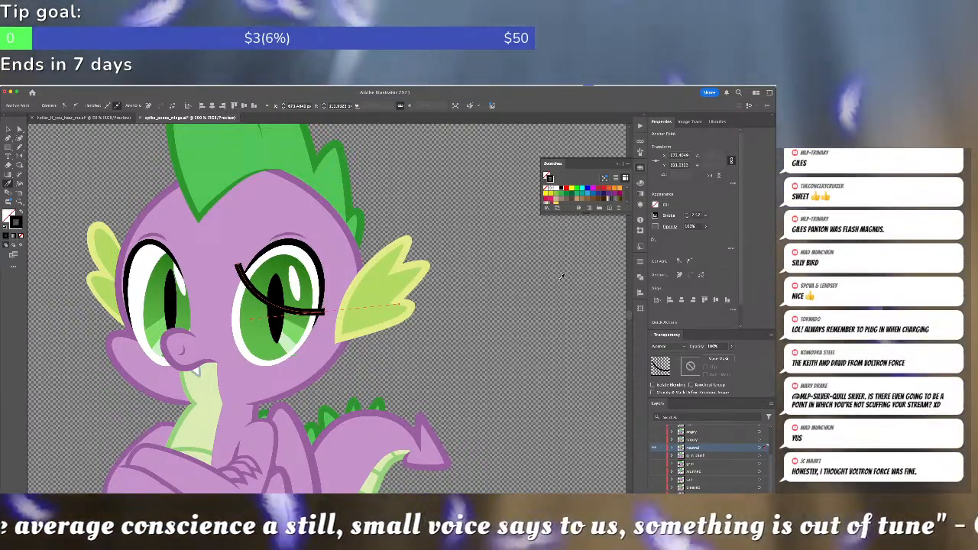
key("F1")
key("e")
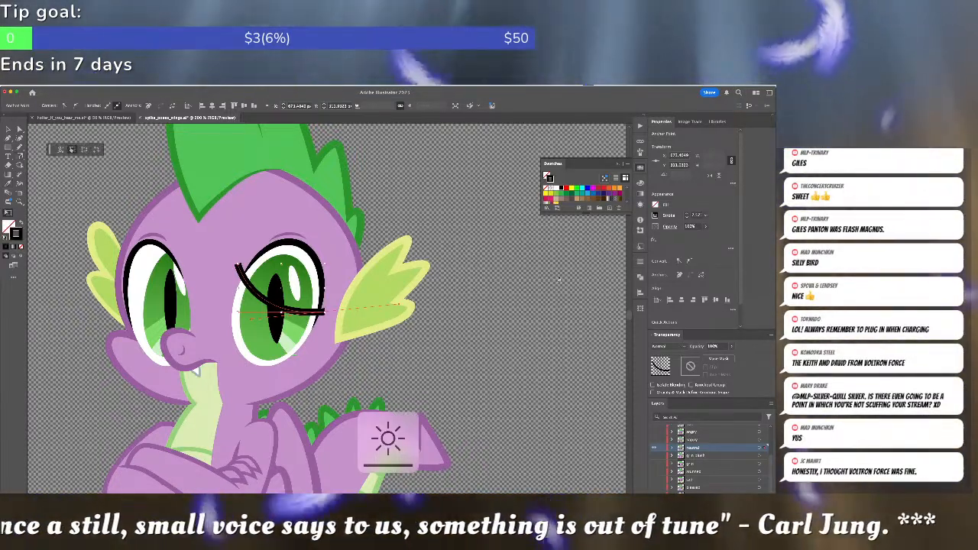
key("F6")
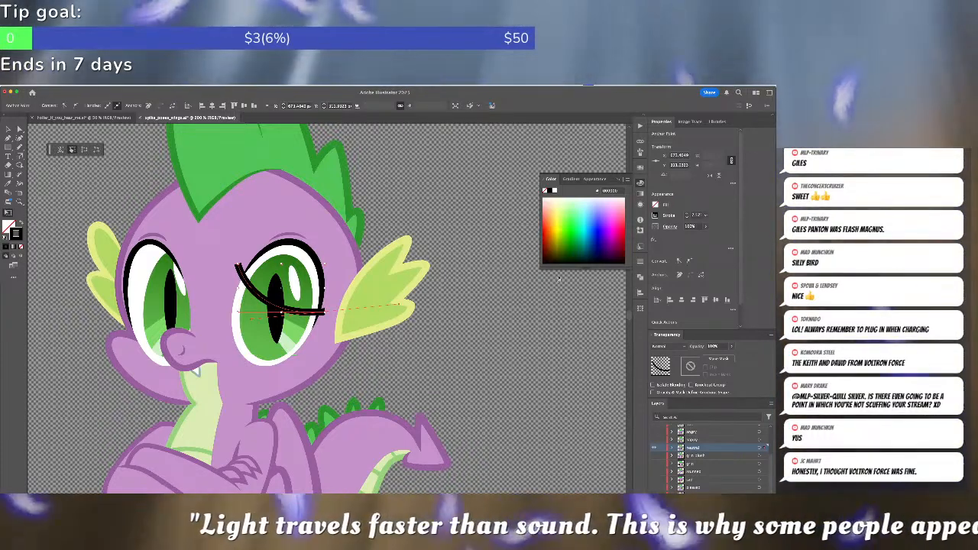
key("XF86AudioRaiseVolume")
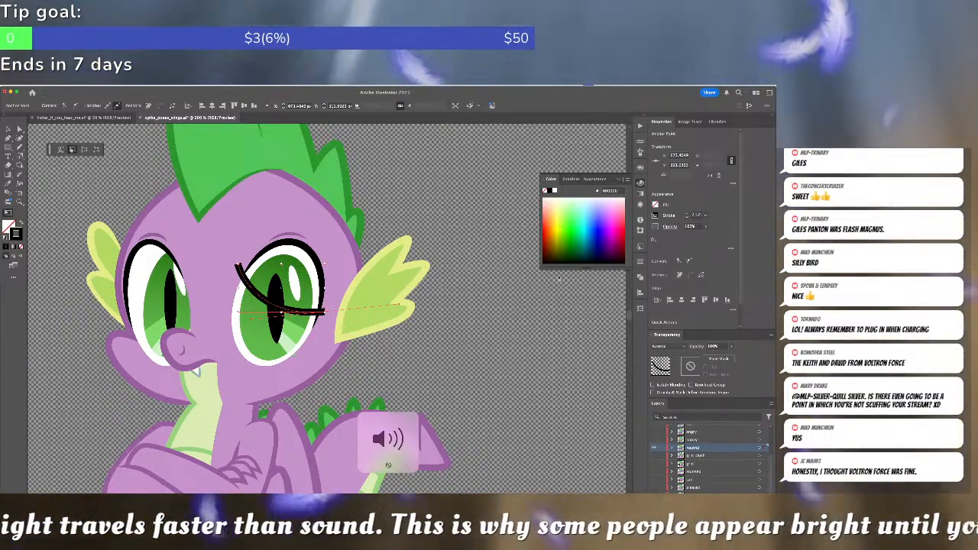
key("XF86MonBrightnessDown")
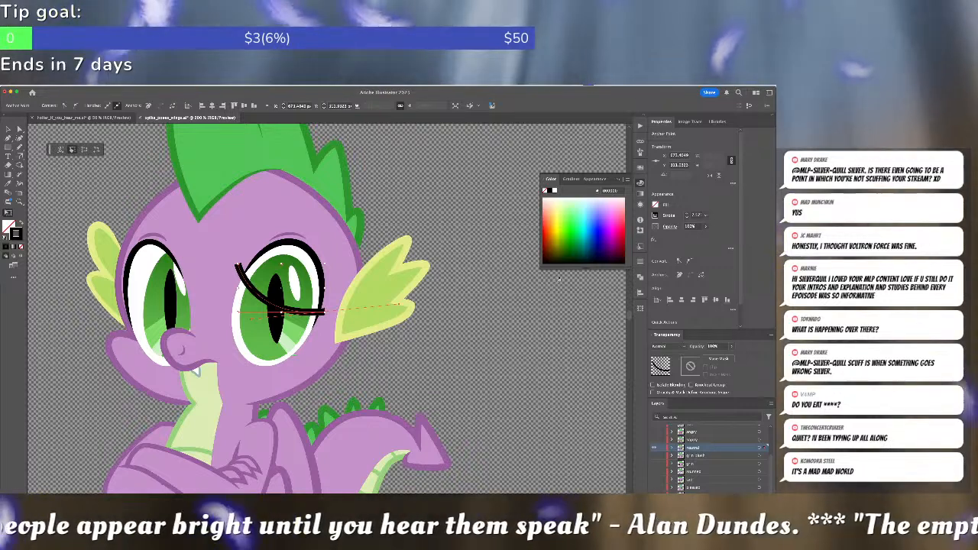
key("super+Tab")
key("super+Tab")
key("super+Tab")
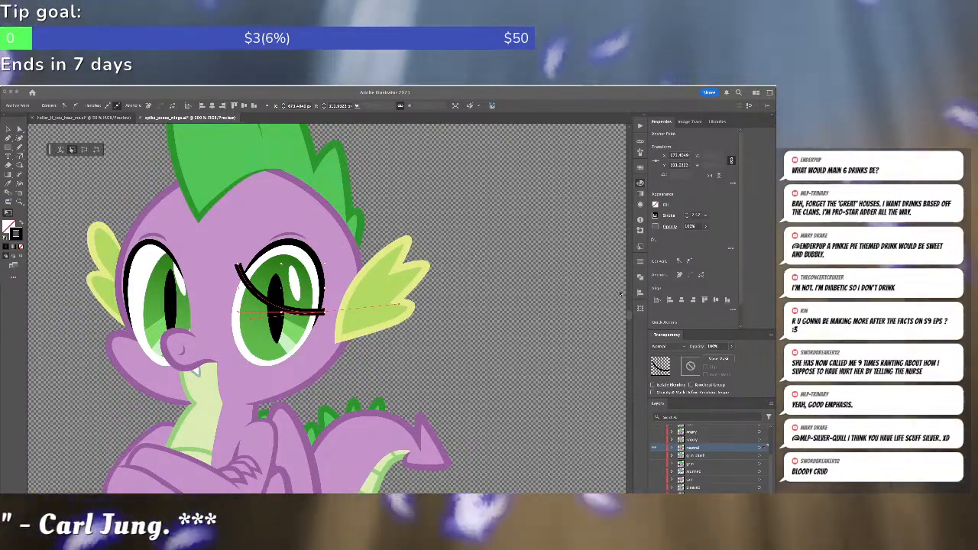
left_click(497, 342)
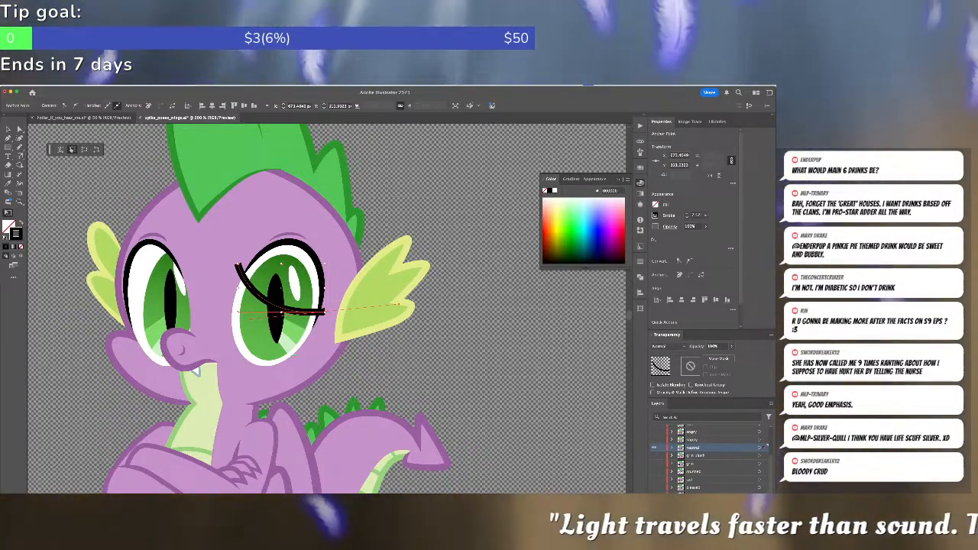
key("super+Tab")
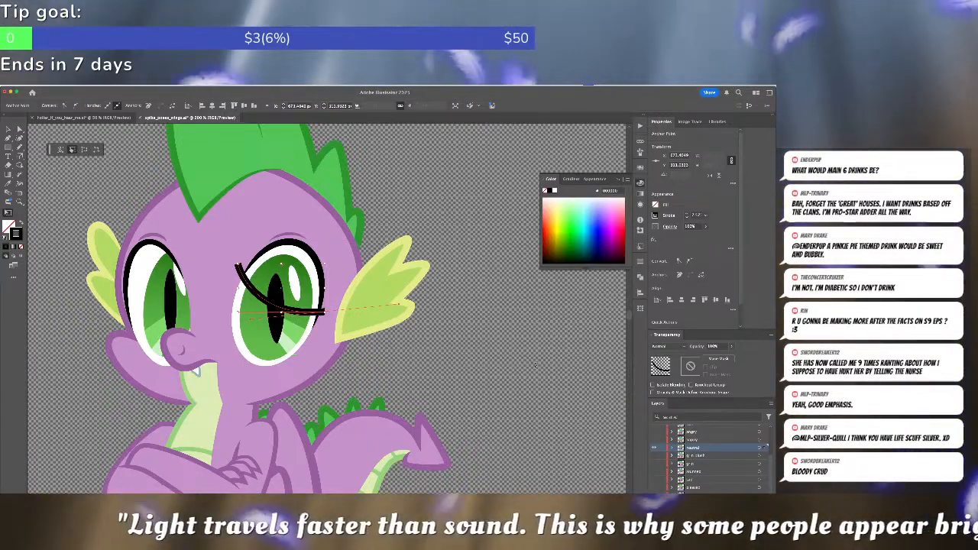
Try giving the eyelid line the one-sided tapered width profile, flat along one edge and curved along the other.
left_click(640, 261)
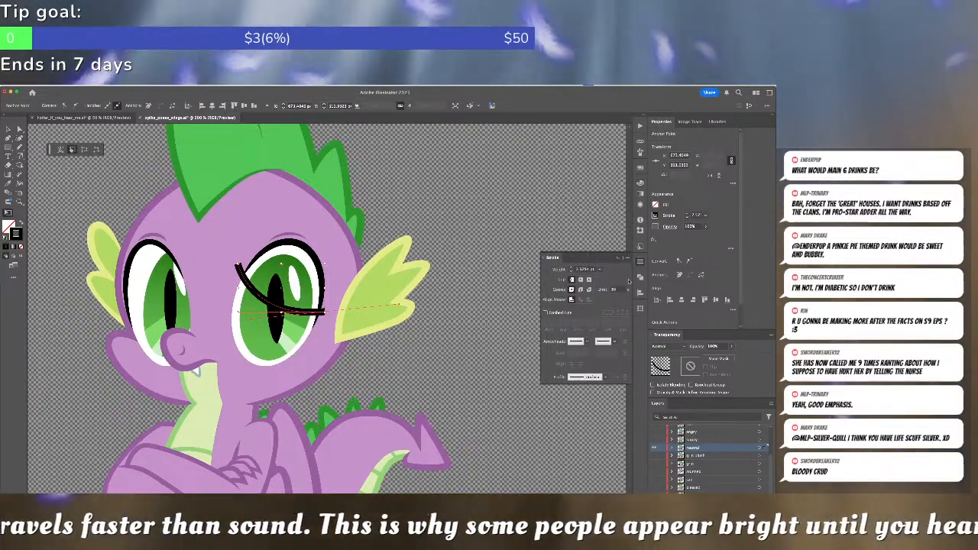
left_click(599, 377)
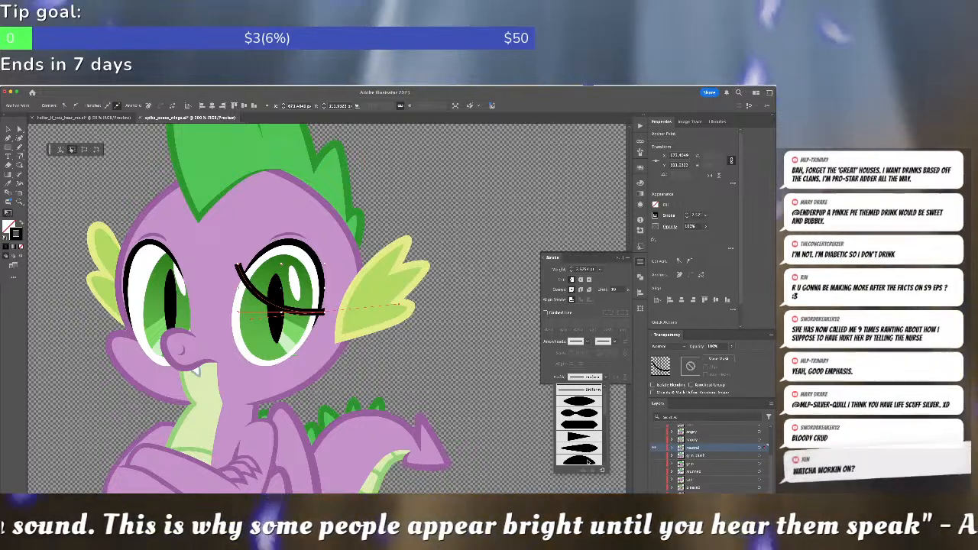
left_click(579, 459)
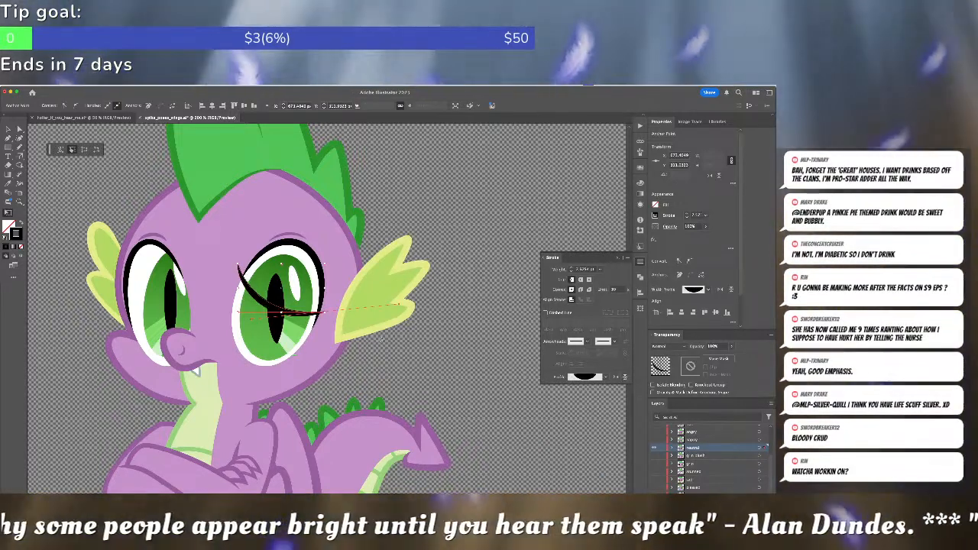
Try covering the upper part of the larger eye with a strokeless skin-purple eyelid shape placed behind the black line.
left_click(329, 246)
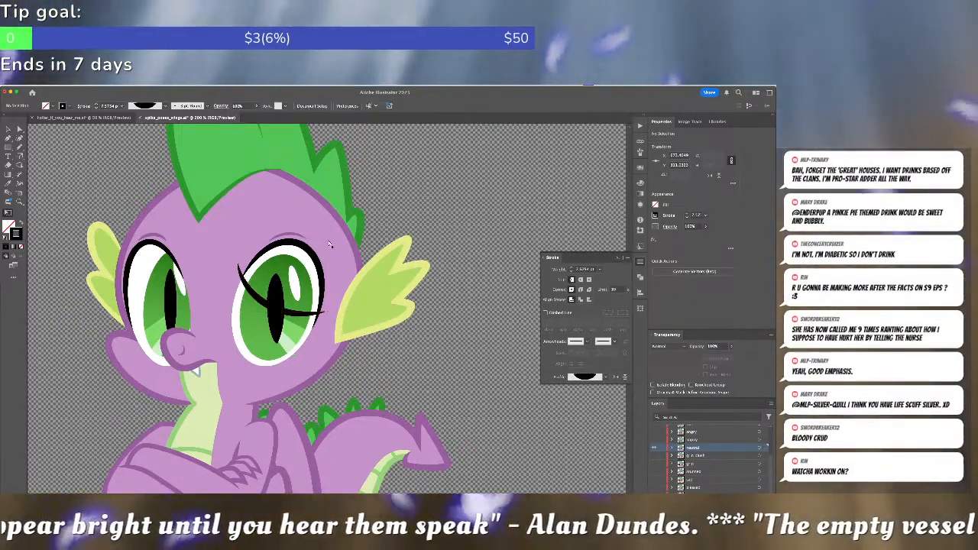
key("super+shift+a")
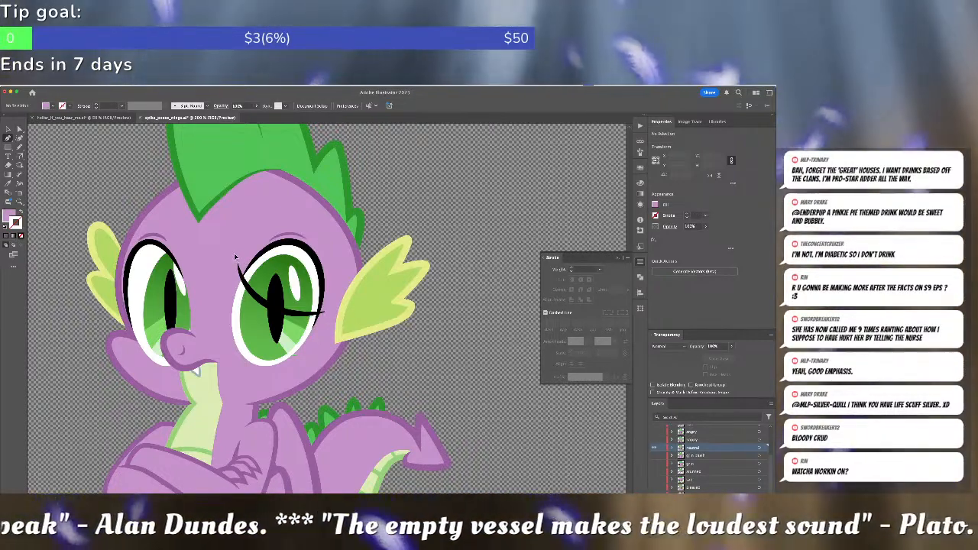
left_click(234, 253)
left_click_drag(275, 308, 310, 327)
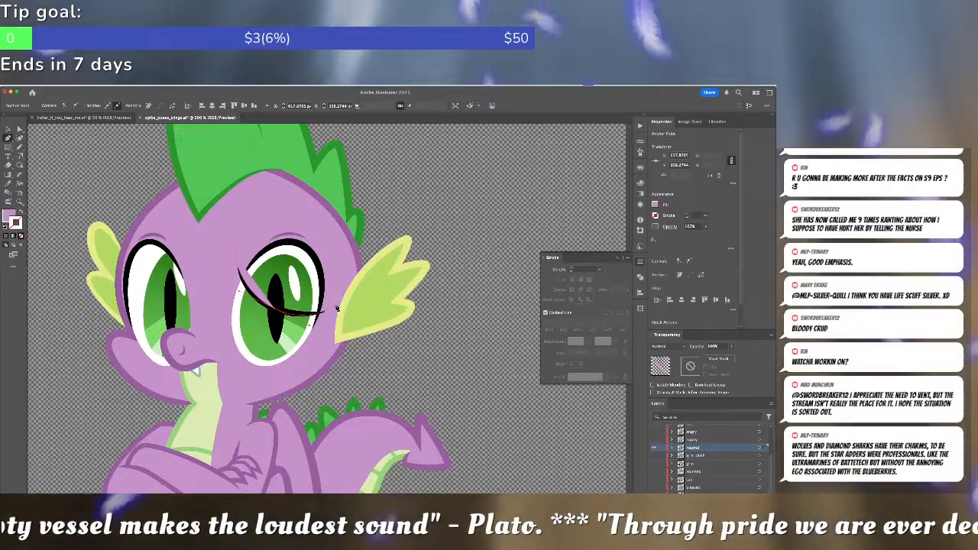
left_click(339, 308)
left_click_drag(318, 235, 297, 214)
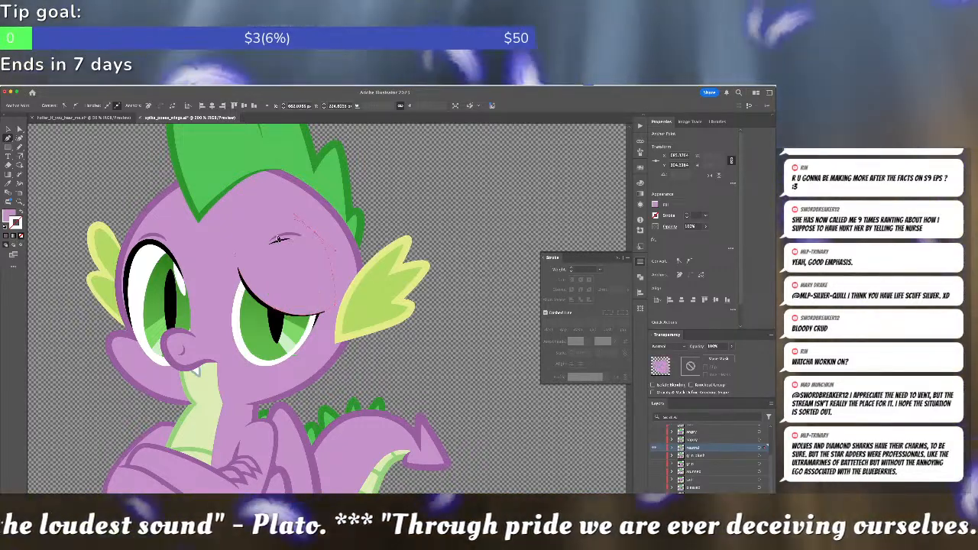
left_click(239, 267)
key("v")
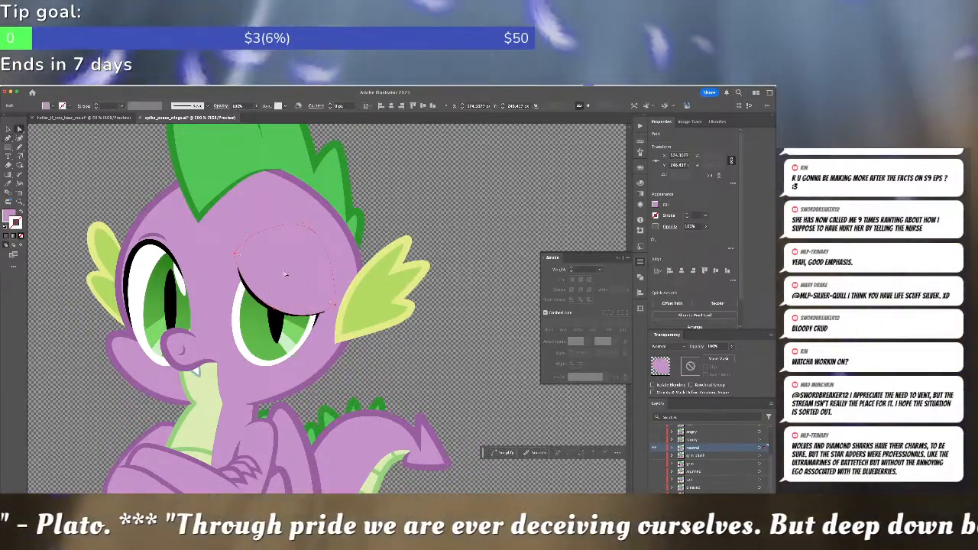
key("super+x")
key("super+f")
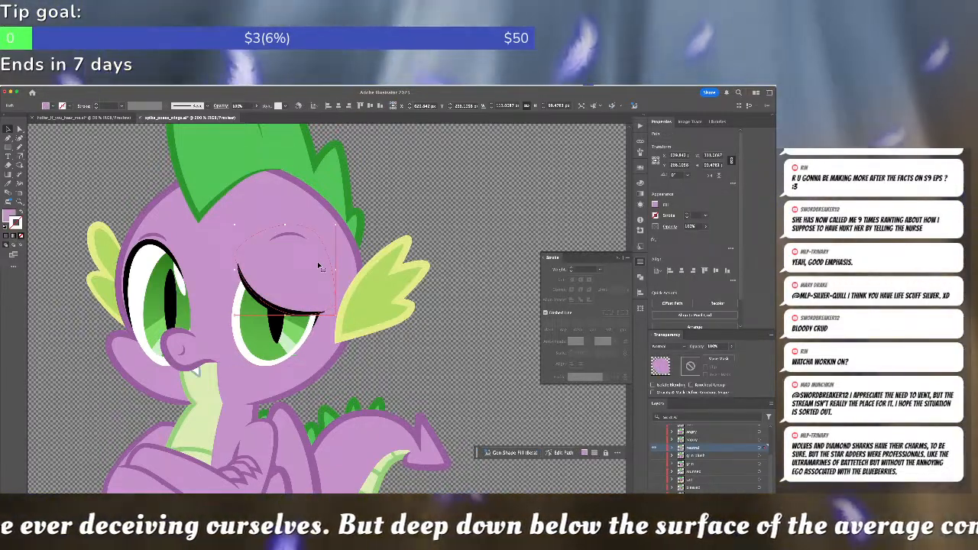
Try lowering and reshaping the purple eyelid crease so it follows the new lid line on the larger eye.
key("a")
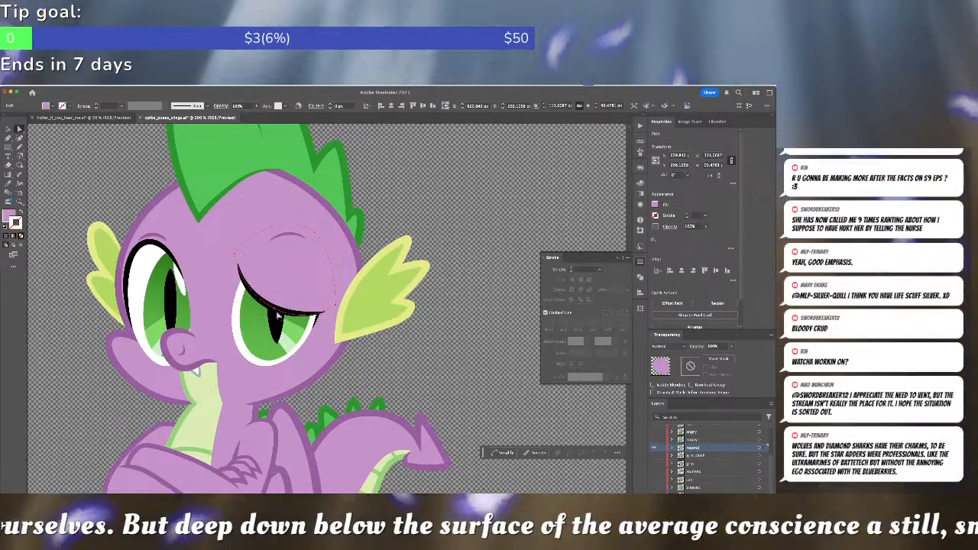
left_click(287, 238)
left_click_drag(287, 238, 265, 301)
left_click(307, 266)
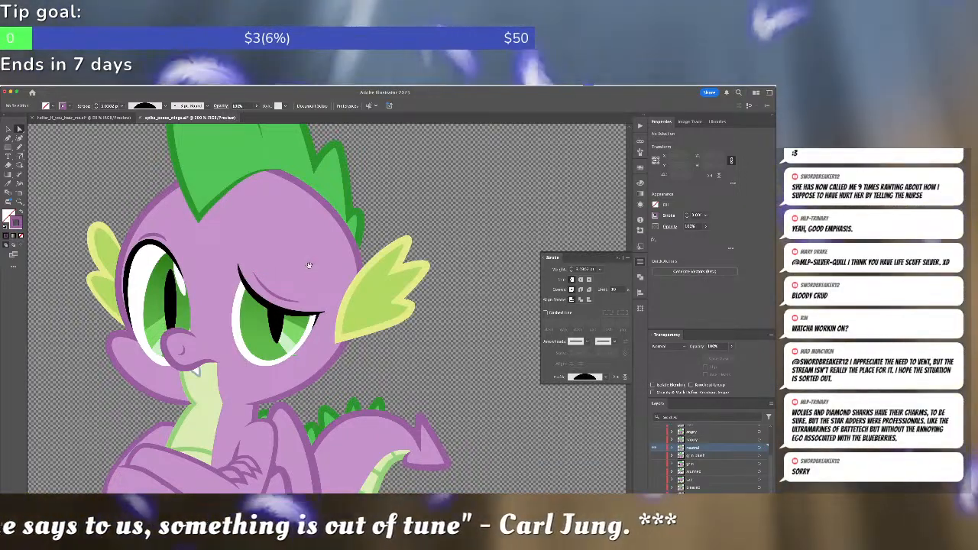
left_click_drag(308, 266, 347, 271)
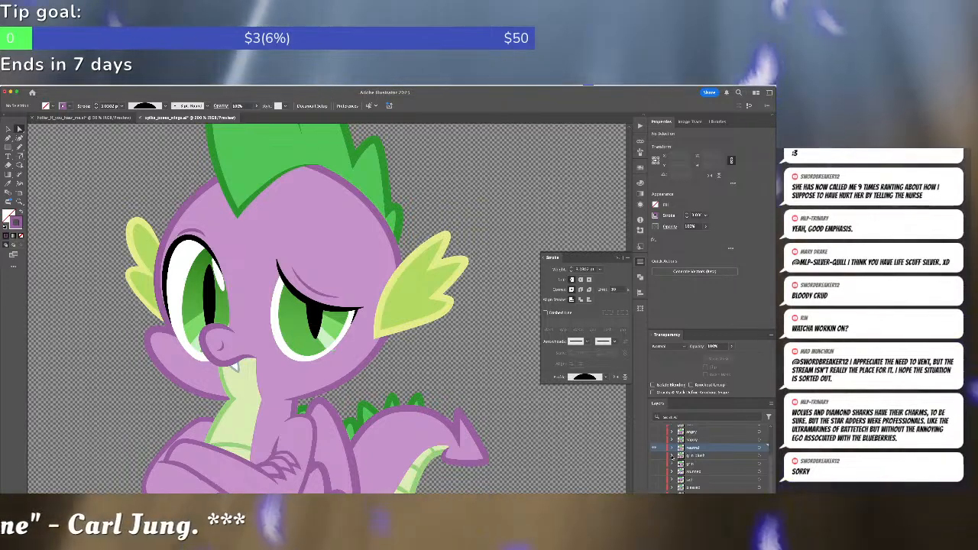
left_click(761, 449)
left_click(315, 281)
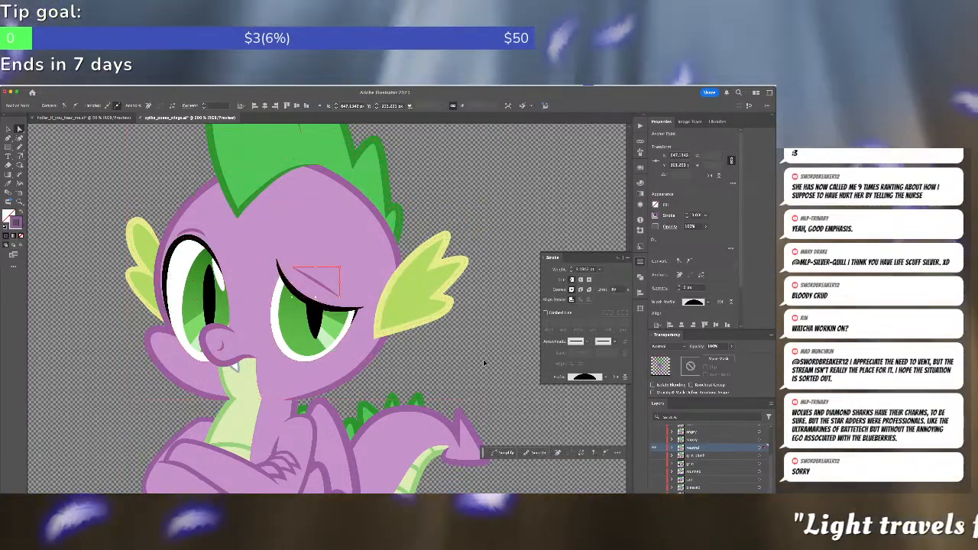
Undo the crease, eyelid shape and lid line edits on the larger eye.
key("super+z")
key("super+z")
key("super+z")
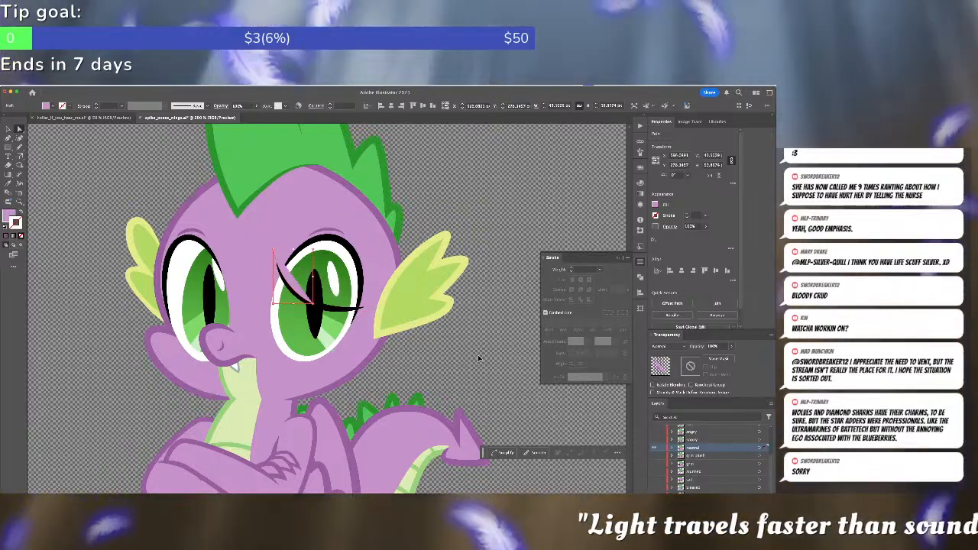
key("super+z")
key("super+z")
key("super+z")
key("super+z")
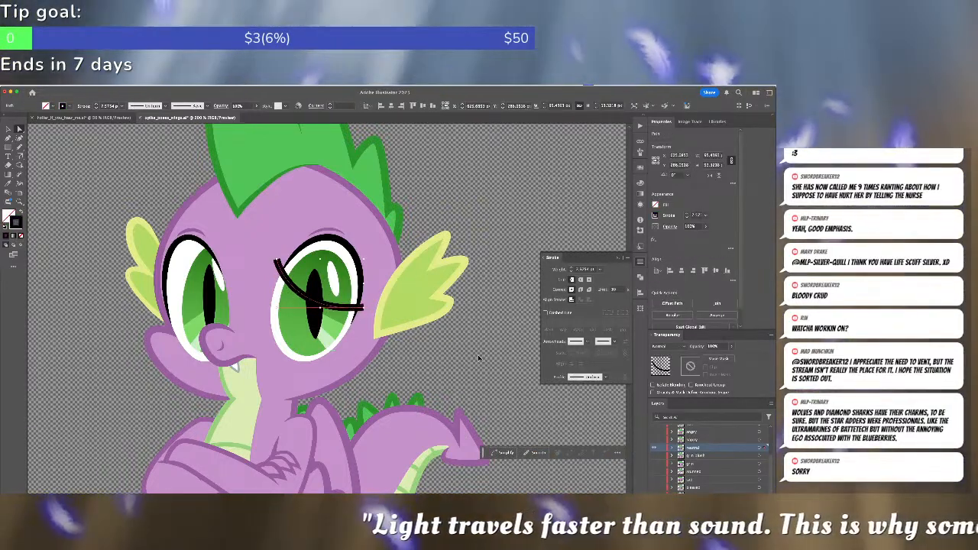
key("super+z")
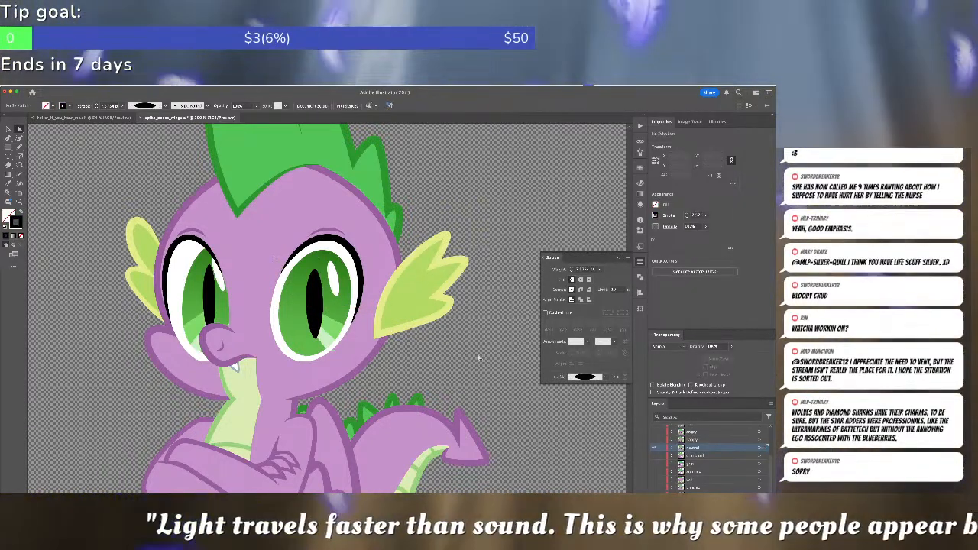
key("super+z")
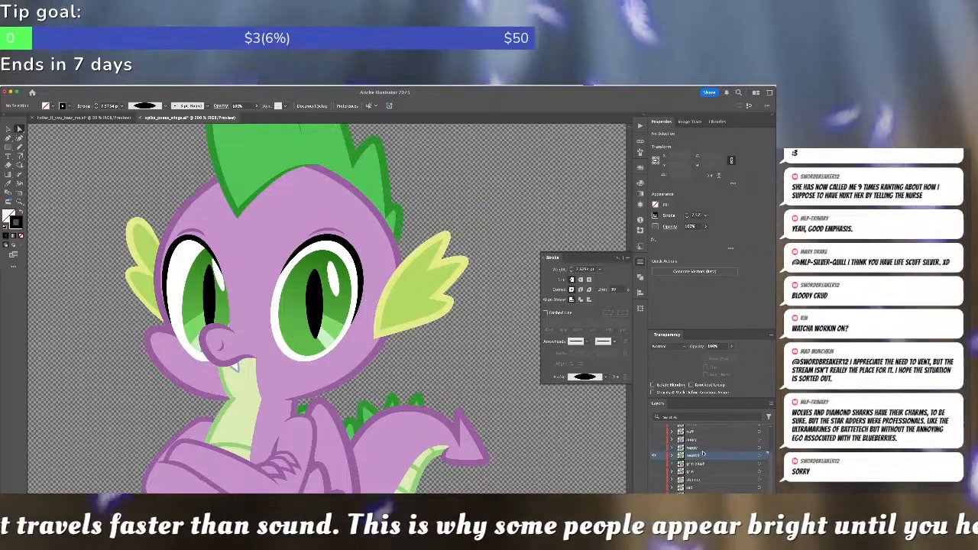
Name the new layer "confused", paste the half-lowered-eyelid head into it in place, and hide the neutral layer.
double_click(692, 456)
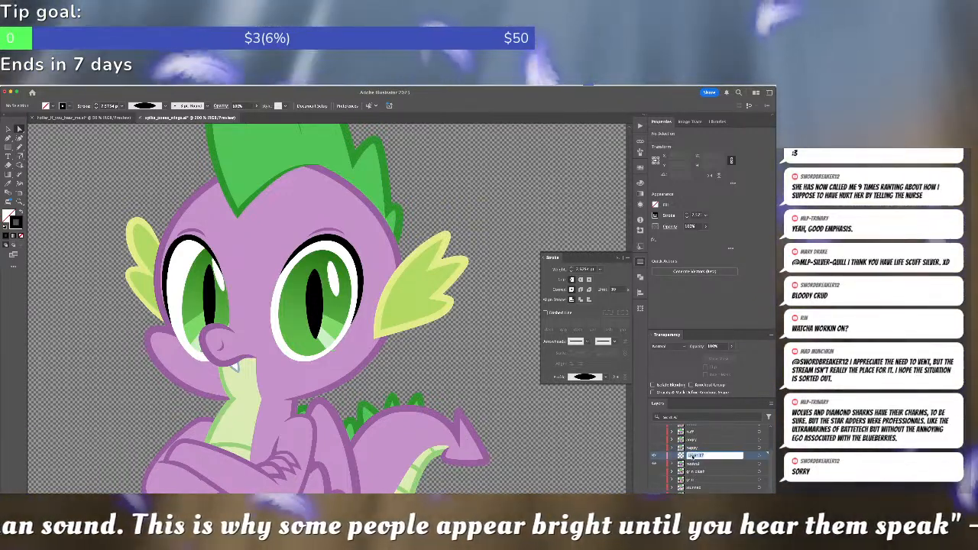
type("confused")
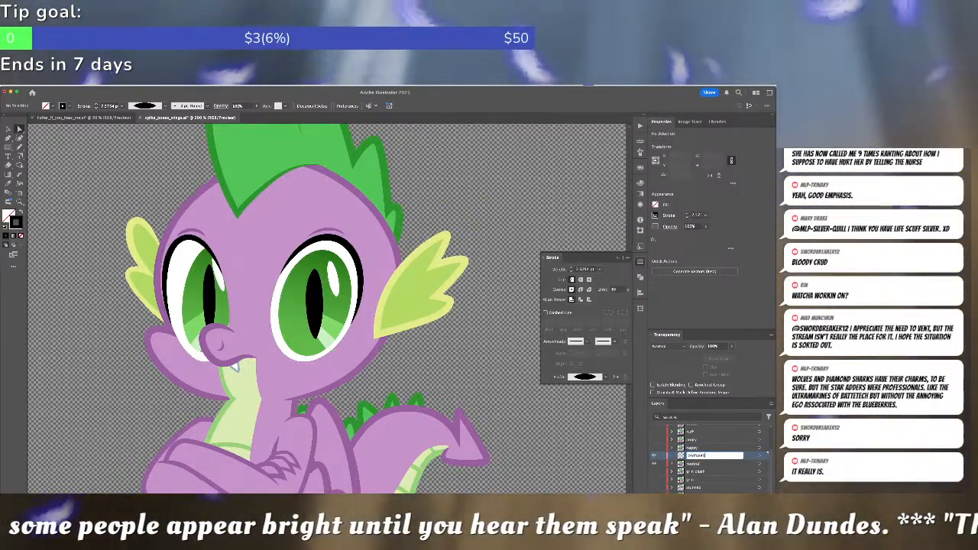
key("Return")
key("super+f")
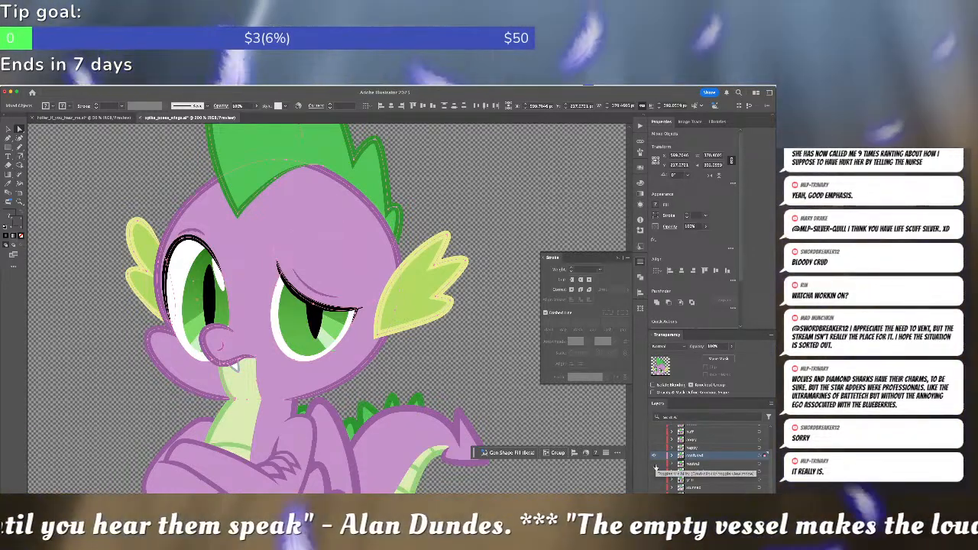
left_click(612, 437)
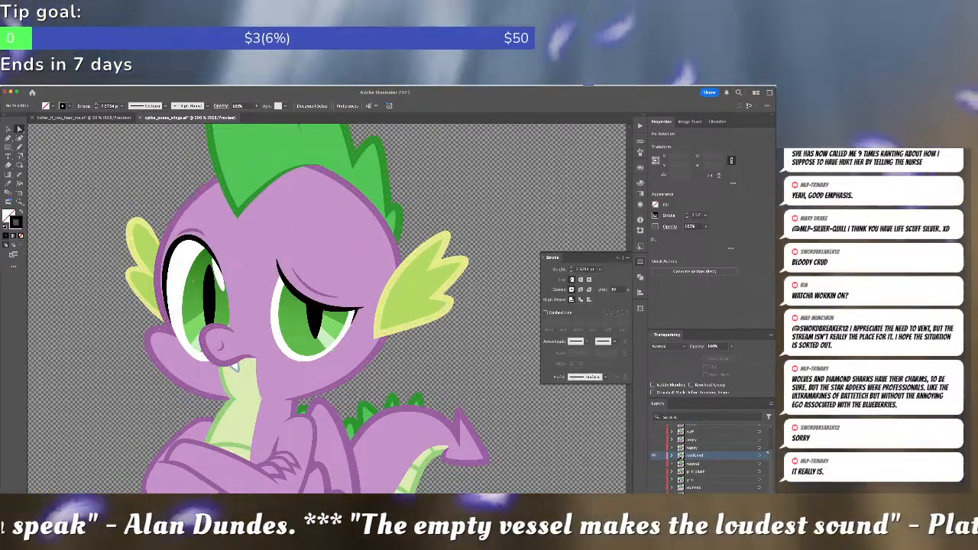
Set the confused layer's color to Light Red, matching the other head layers.
double_click(681, 456)
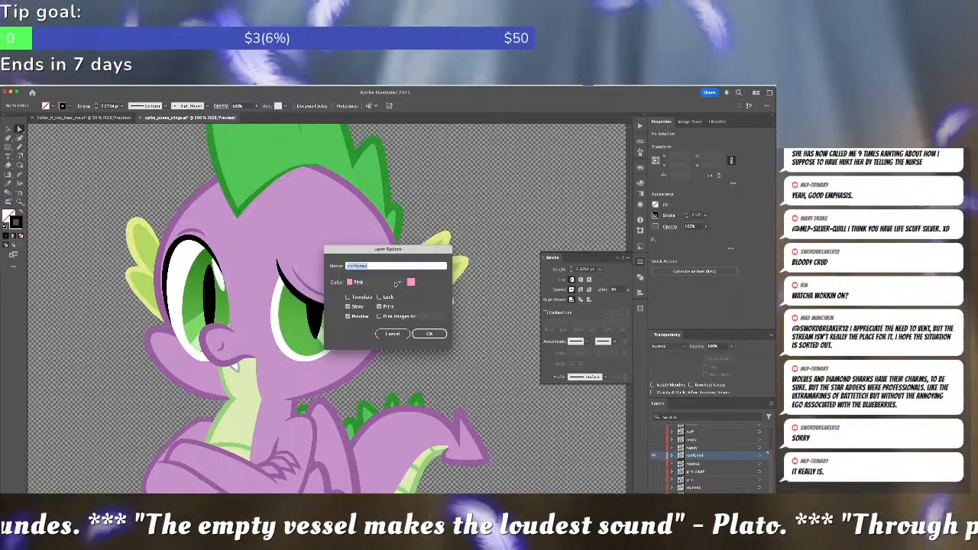
left_click(376, 281)
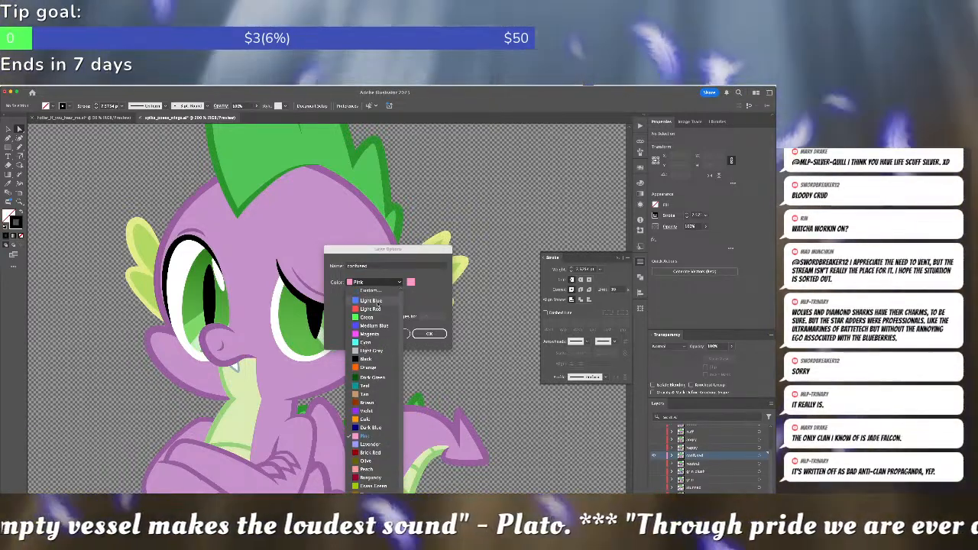
left_click(373, 292)
left_click(376, 281)
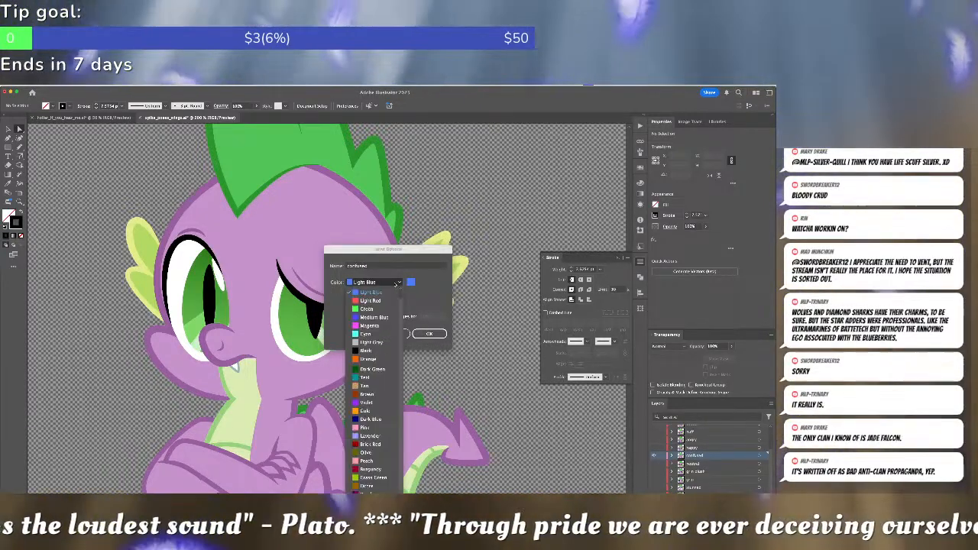
left_click(372, 292)
left_click(430, 334)
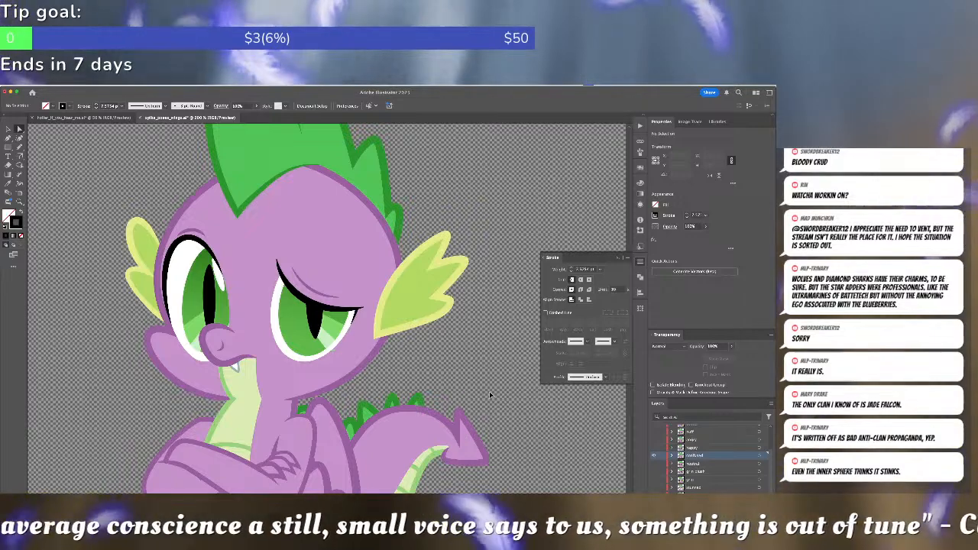
Hide the confused head, show the grin head on the crossed-arms body, and make the grin layer active.
key("super+minus")
key("super+minus")
key("super+minus")
key("super+plus")
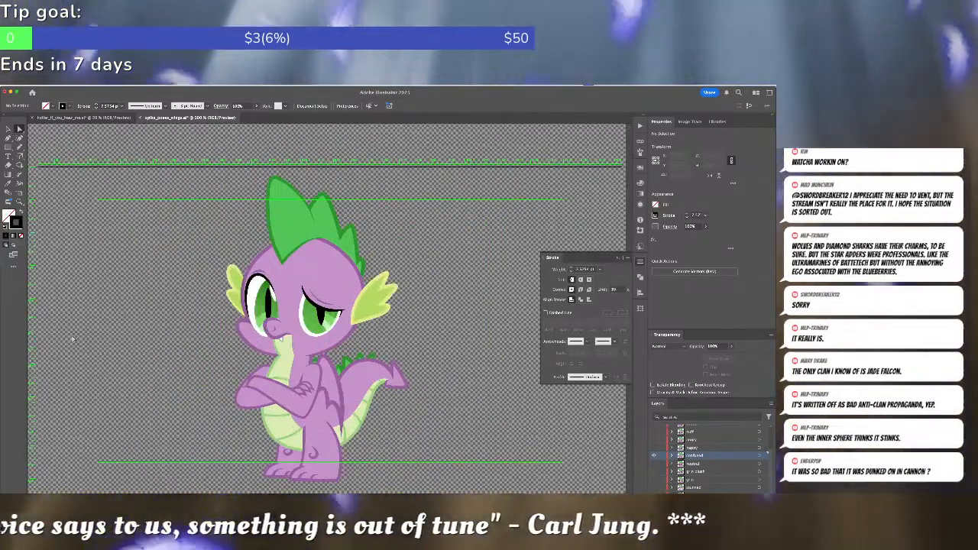
key("super+Tab")
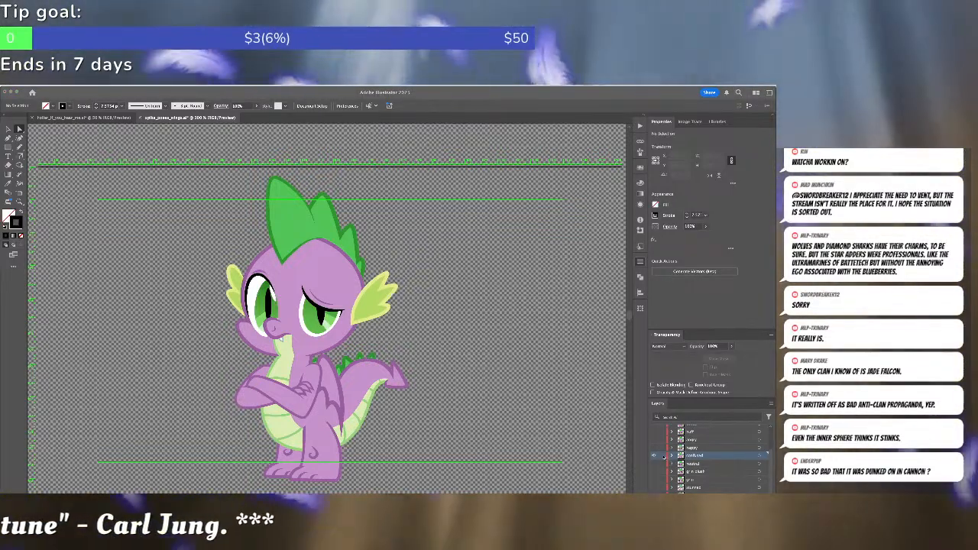
left_click(662, 457)
left_click(654, 456)
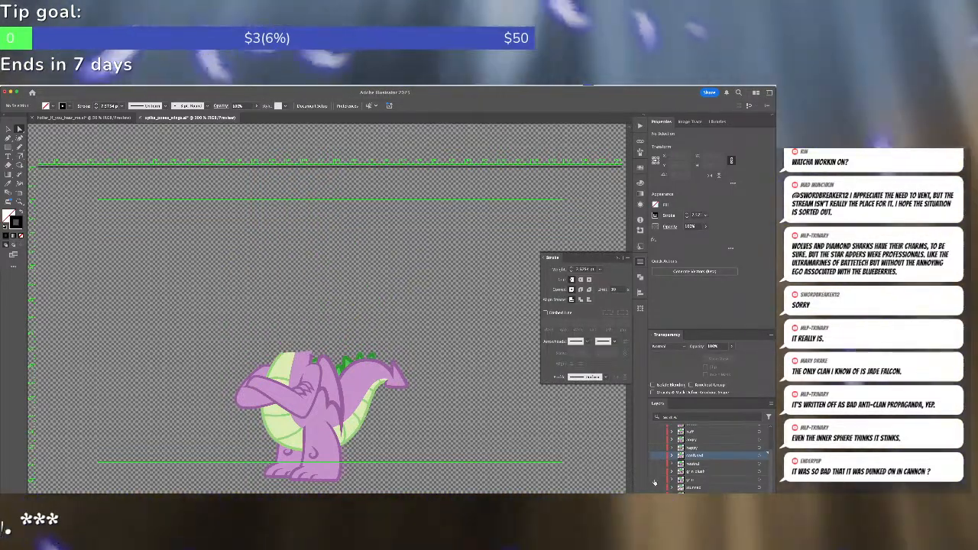
left_click(654, 481)
double_click(691, 480)
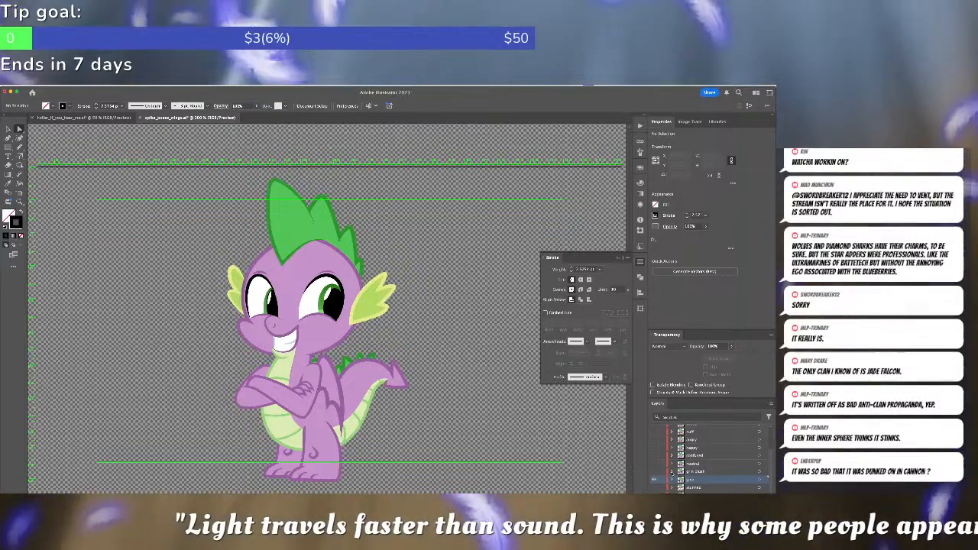
Show the grin blush head and hide its sideways-looking eye versions on both sides so the centered eyes are used.
left_click(671, 472)
left_click(655, 472)
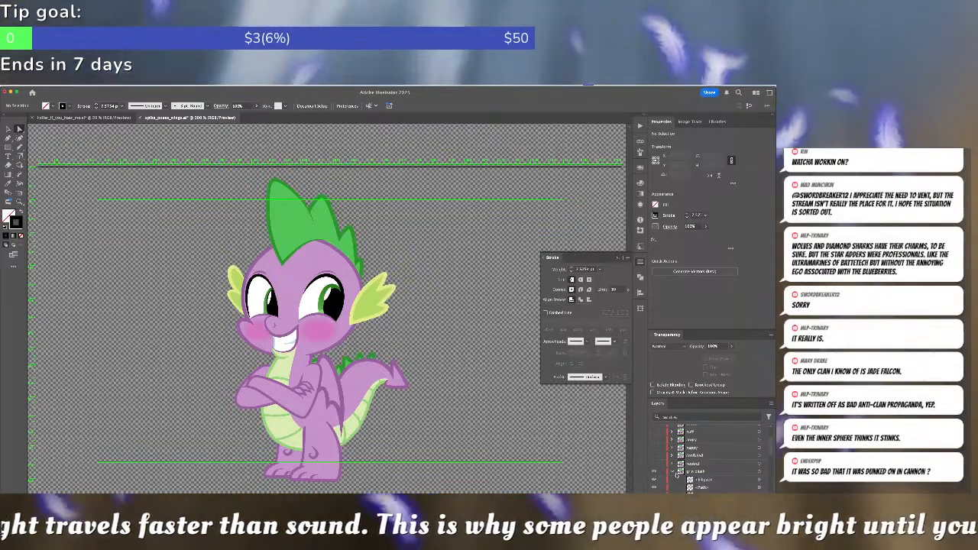
scroll(673, 473, "down", 3)
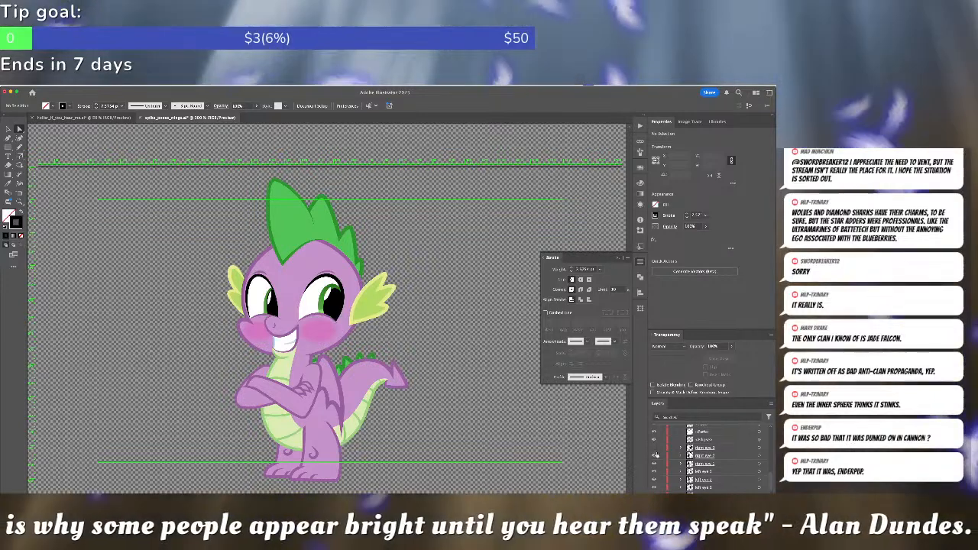
left_click(655, 456)
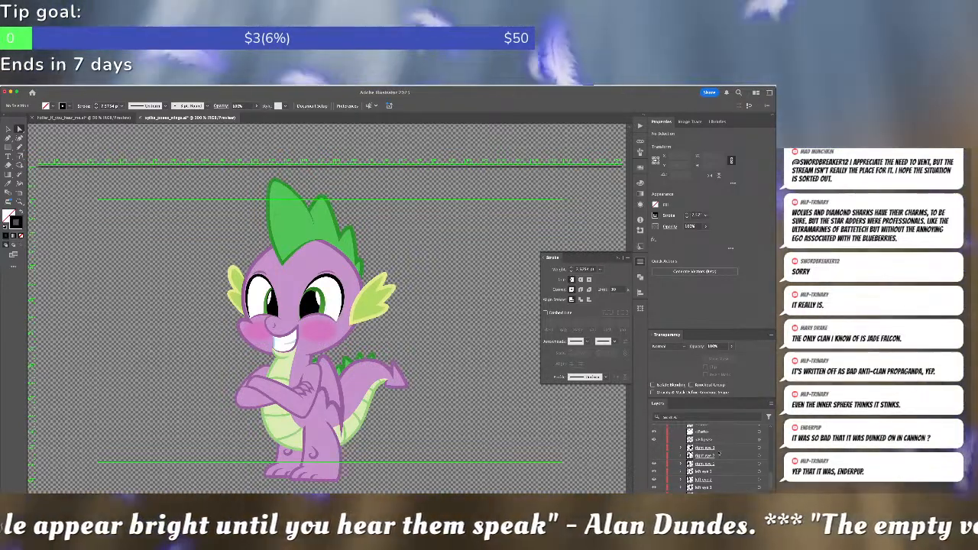
scroll(707, 455, "up", 2)
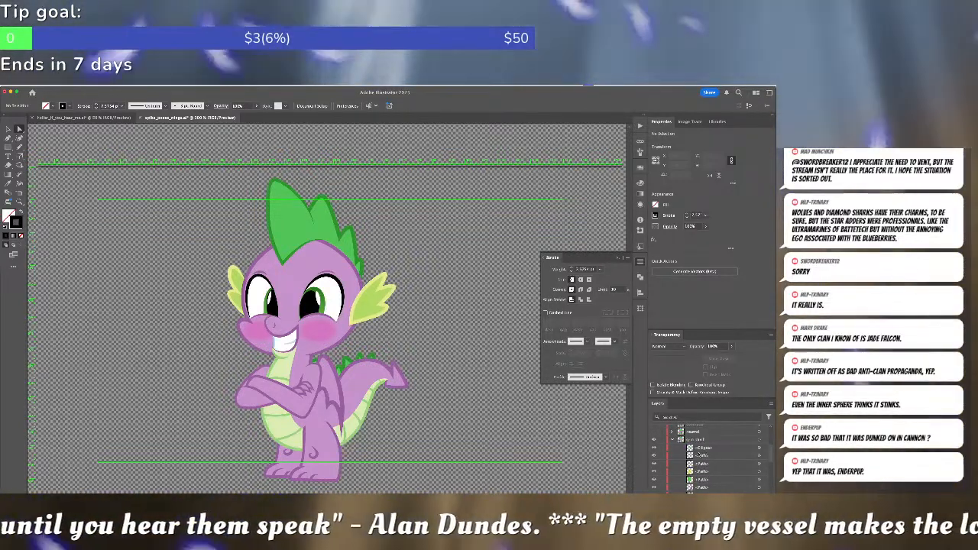
scroll(677, 441, "down", 5)
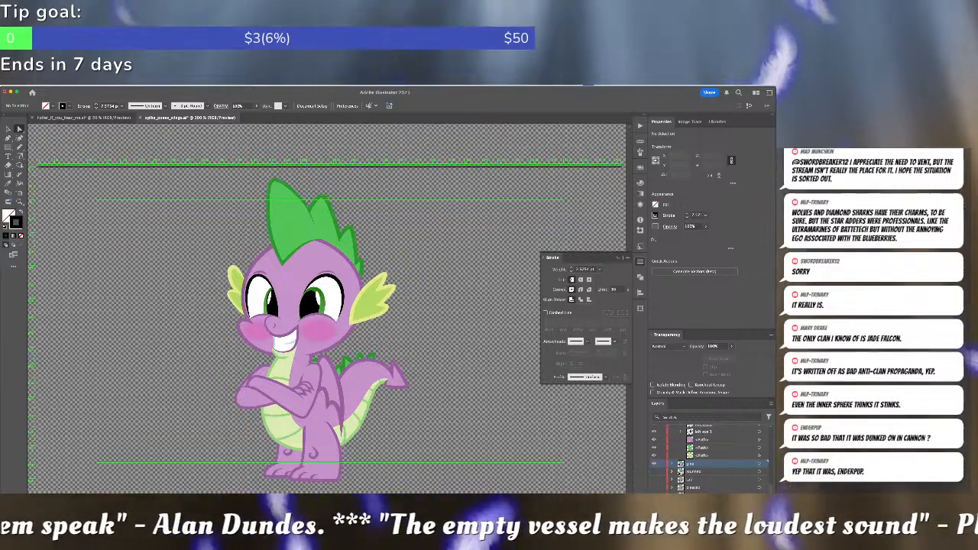
scroll(707, 455, "up", 1)
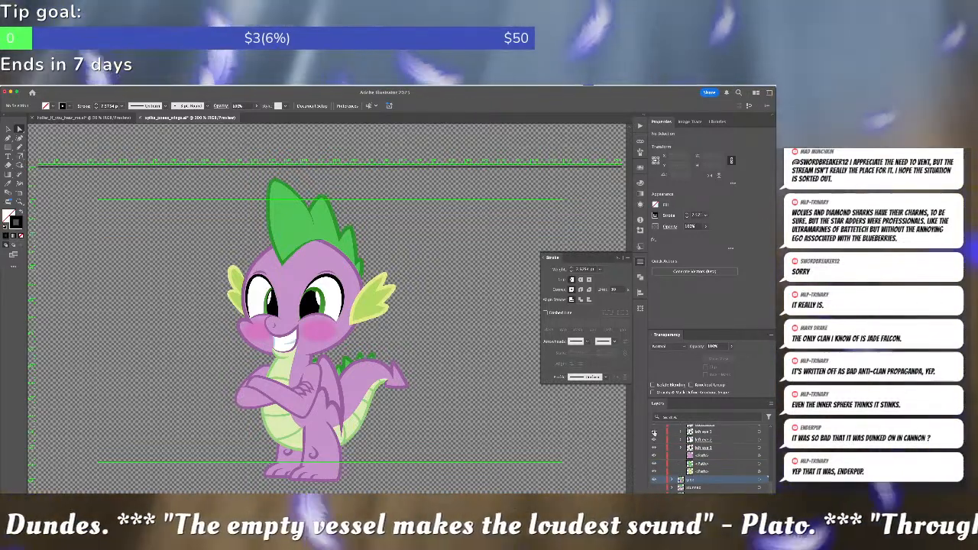
scroll(690, 446, "down", 3)
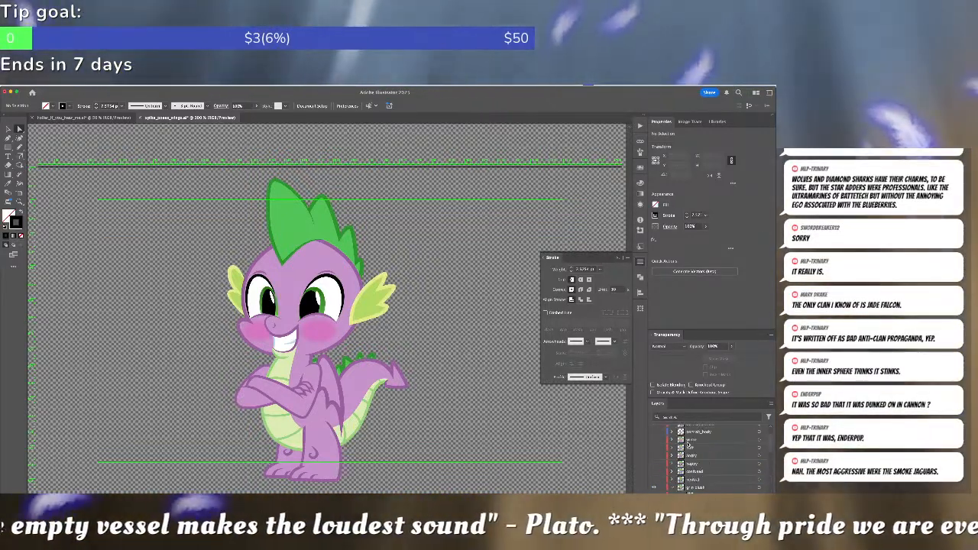
Hide the grin blush head and expand the grin layer to reach its eye groups.
left_click(654, 490)
scroll(674, 478, "down", 3)
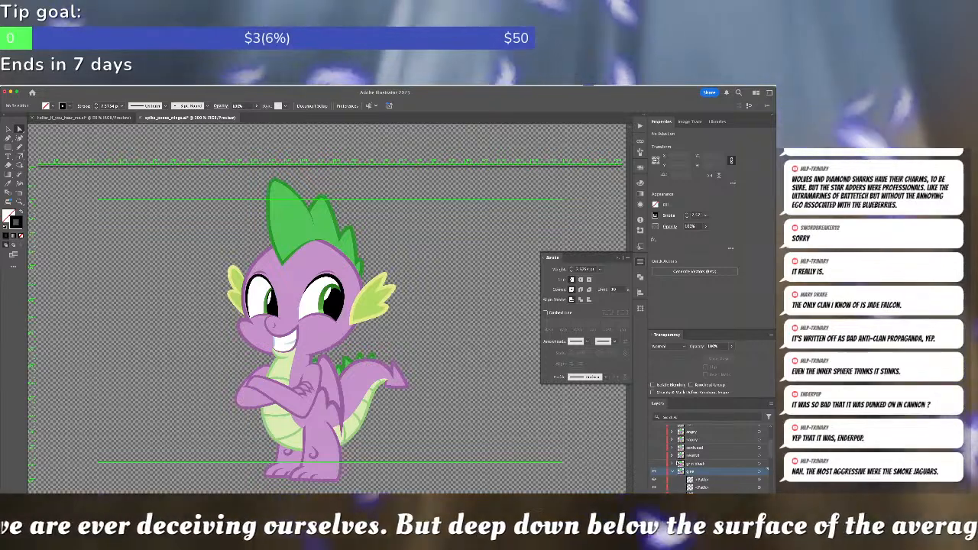
Hide the third and second variants of both the right and left eyes in the grinning expression, and collapse its layer.
scroll(674, 470, "down", 3)
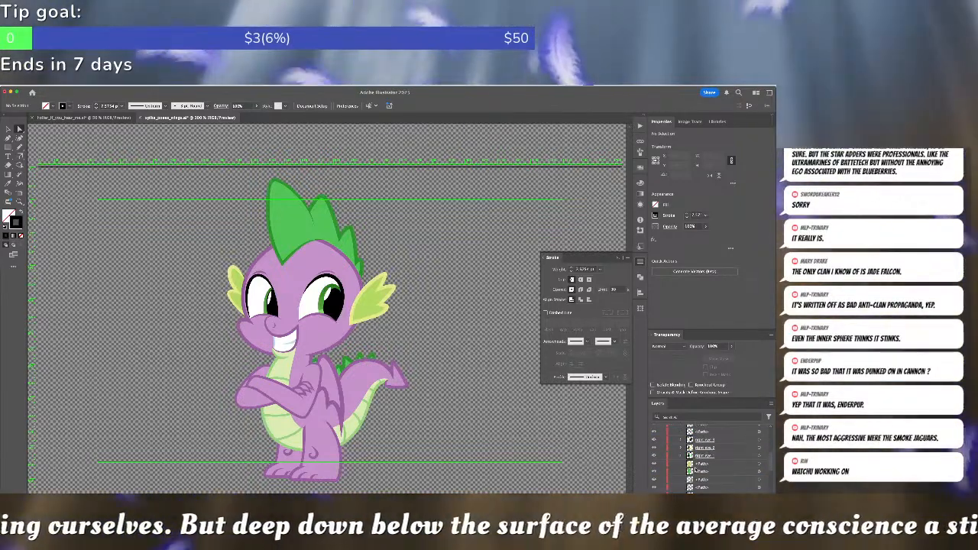
left_click(654, 441)
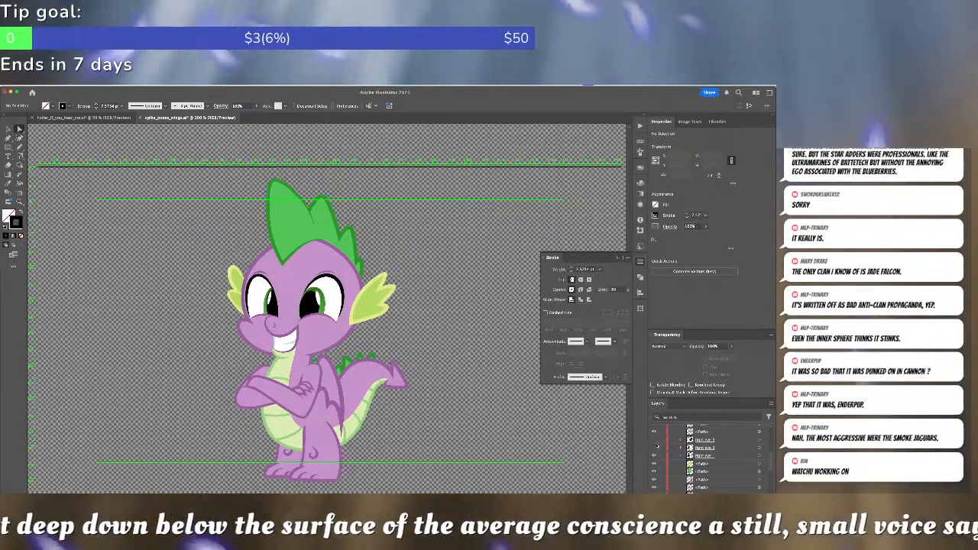
scroll(676, 453, "down", 3)
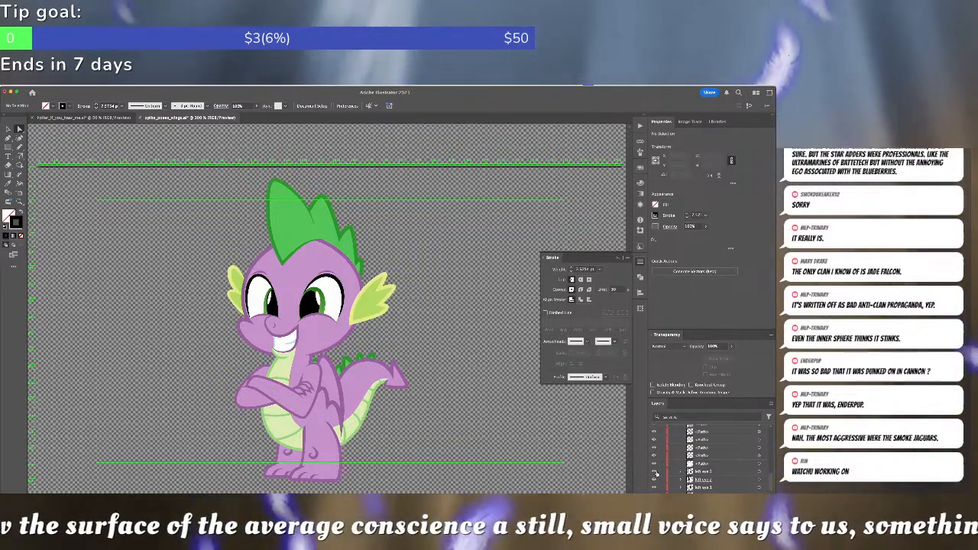
left_click(654, 479)
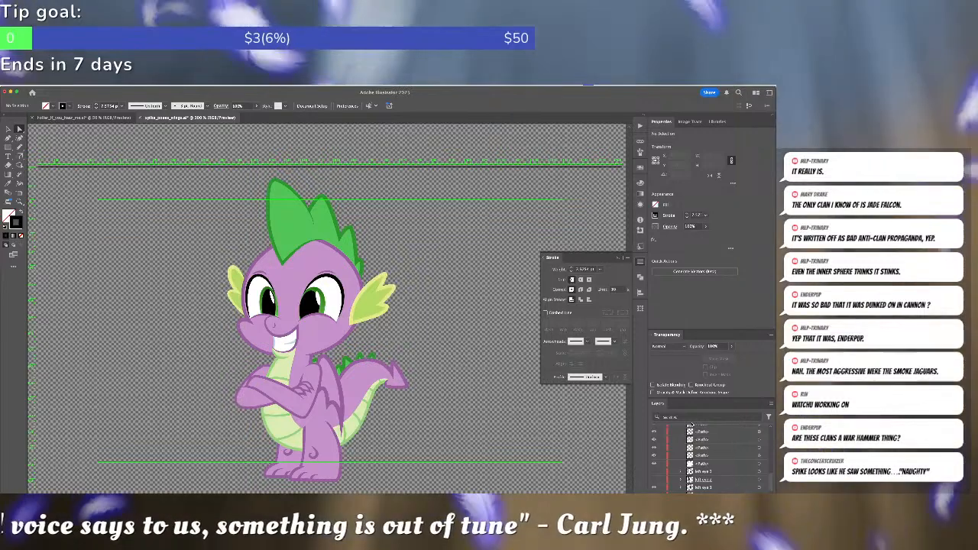
scroll(690, 446, "up", 3)
scroll(687, 449, "up", 3)
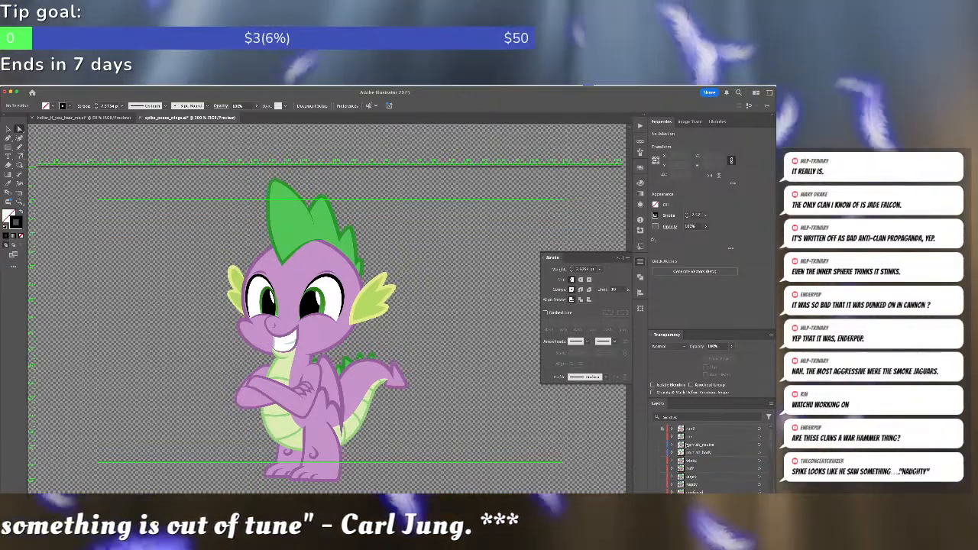
scroll(687, 449, "down", 5)
left_click(672, 447)
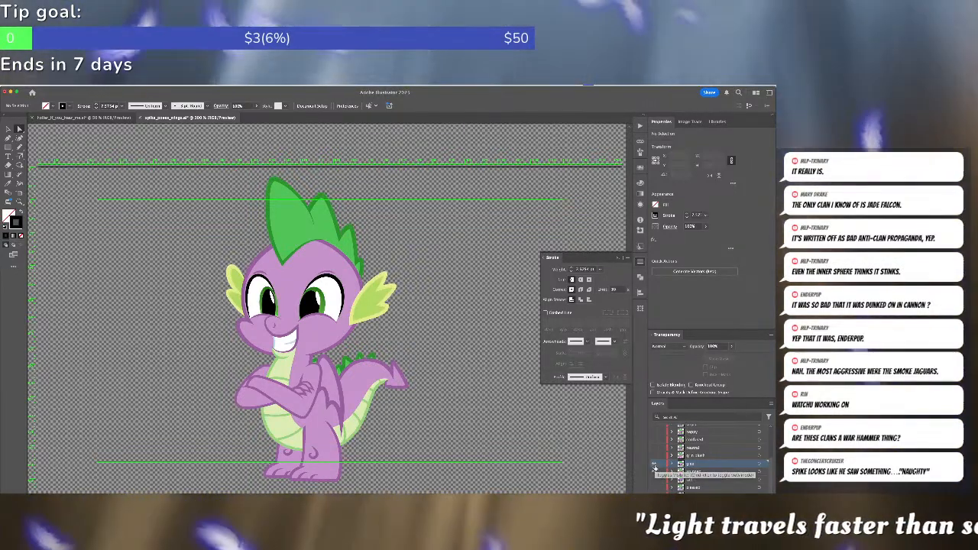
Compare the grinning expression with the wide-eyed stunned expression by repeatedly switching their visibility.
left_click(654, 468)
left_click(654, 471)
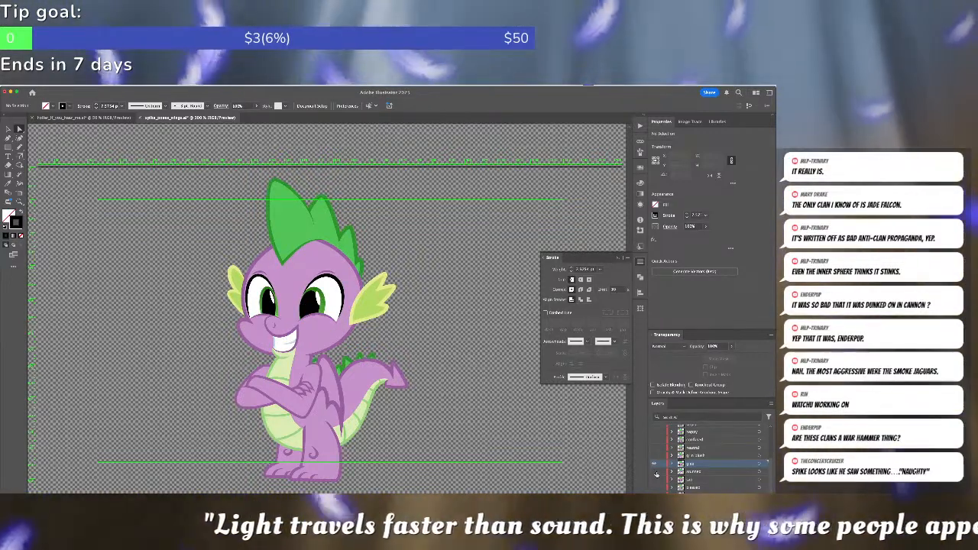
left_click(655, 468)
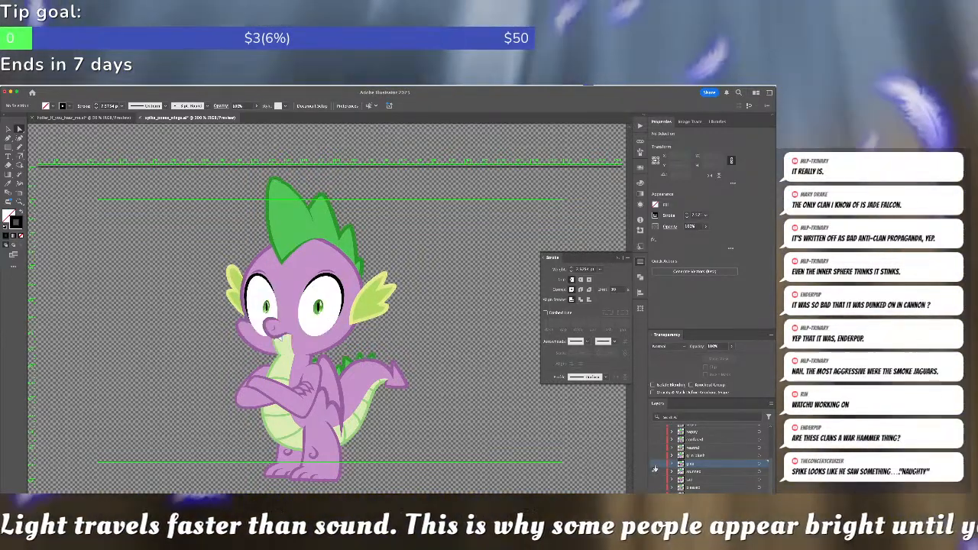
left_click(655, 468)
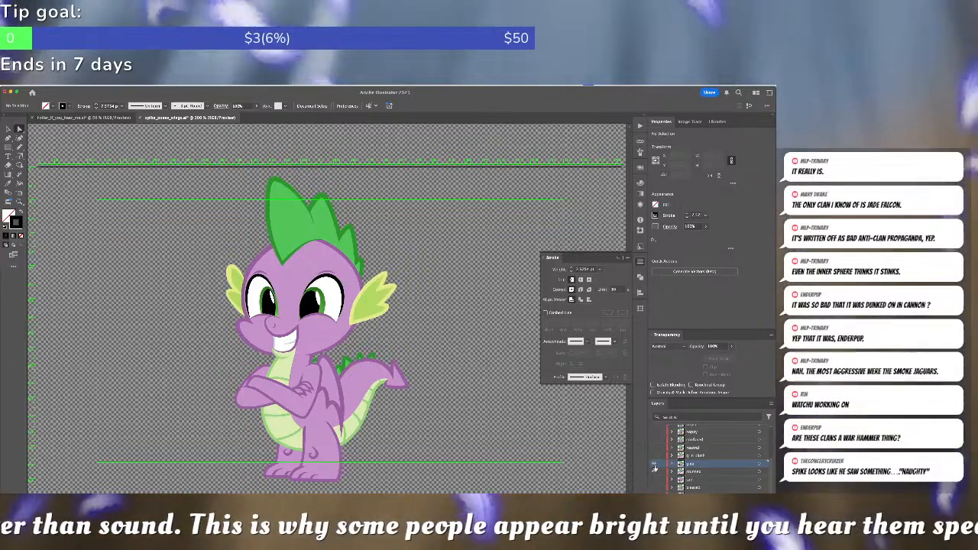
left_click(655, 468)
left_click(655, 468)
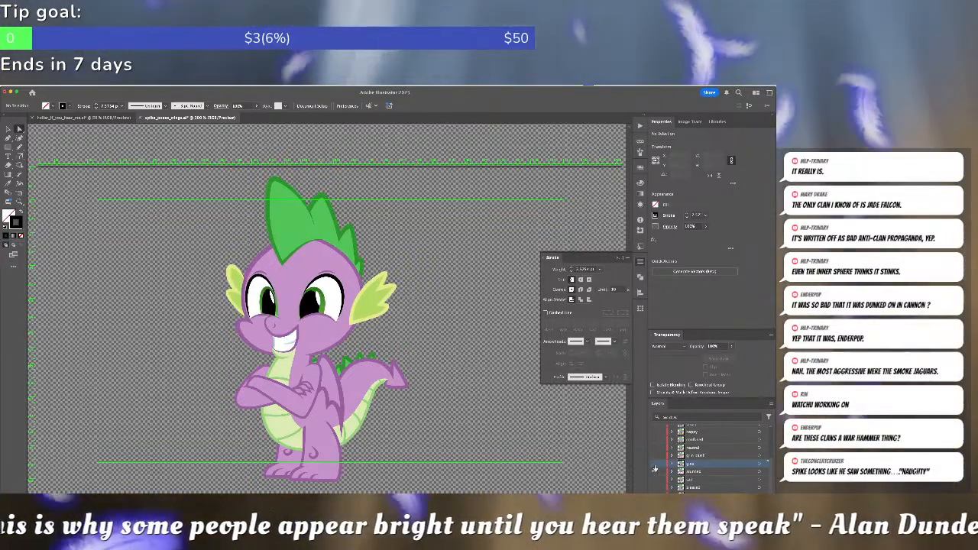
left_click(654, 468)
left_click(654, 468)
left_click(655, 468)
left_click(655, 468)
left_click(654, 468)
left_click(655, 468)
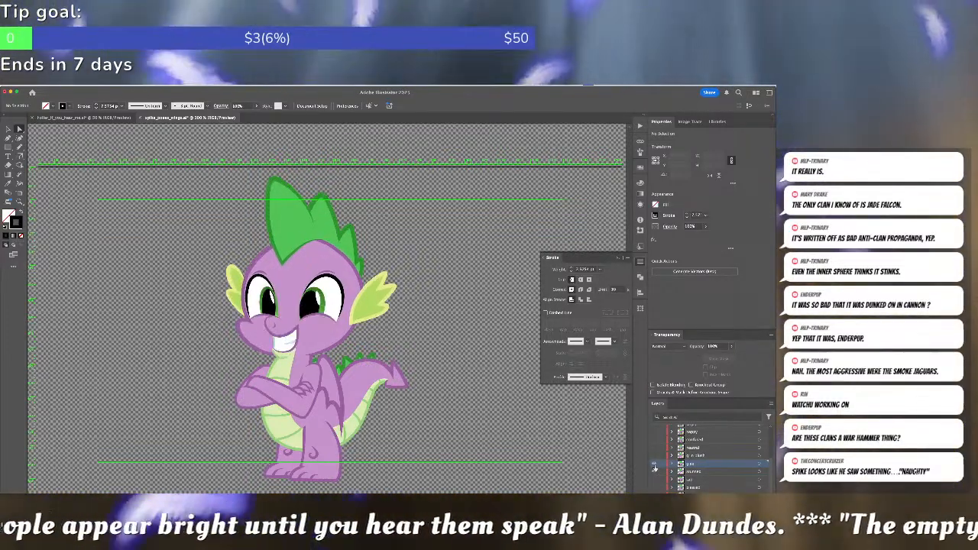
Hide the grinning expression and show the calm, smiling expression at the bottom of the expression layers.
left_click(655, 468)
left_click(655, 472)
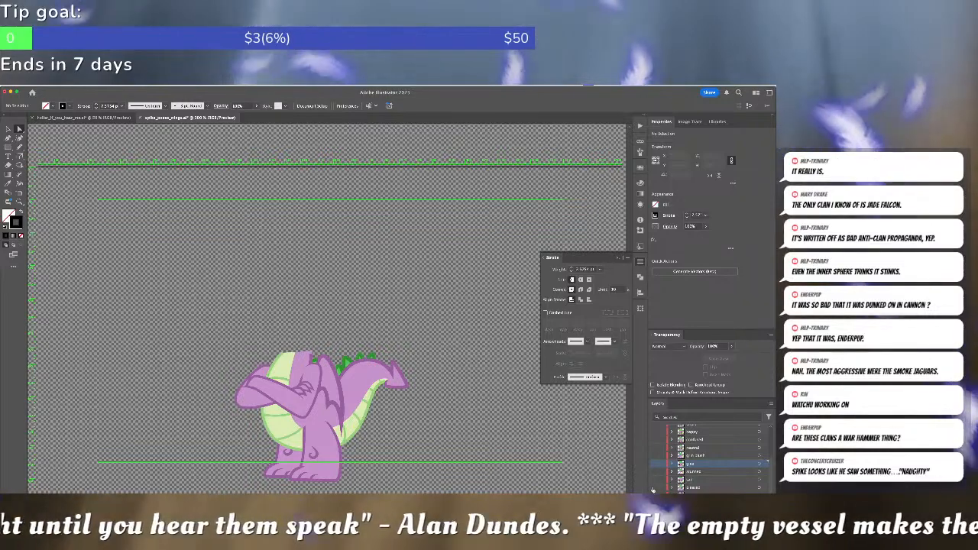
left_click(654, 487)
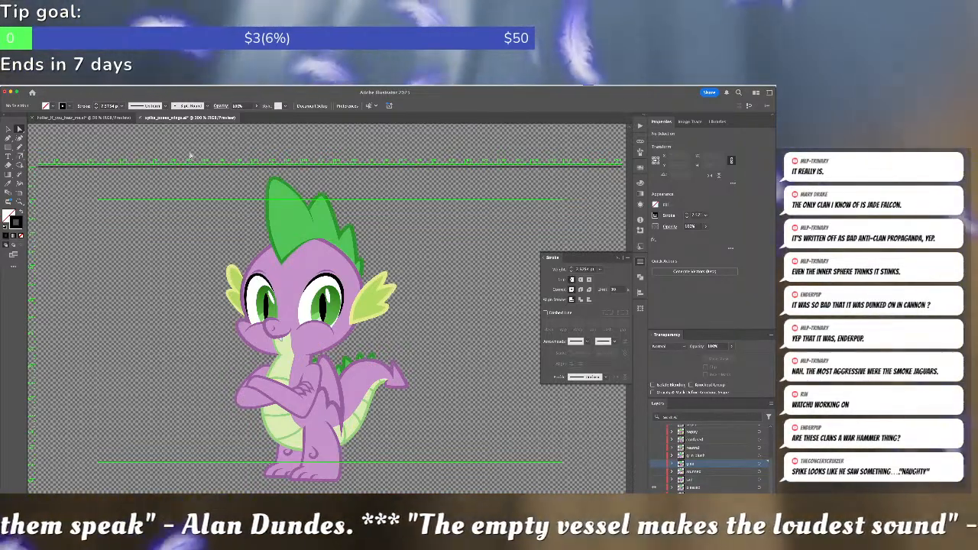
Select the calm, smiling head group, hide the crossed-arms body and clear the selection.
left_click(191, 155)
left_click(386, 327)
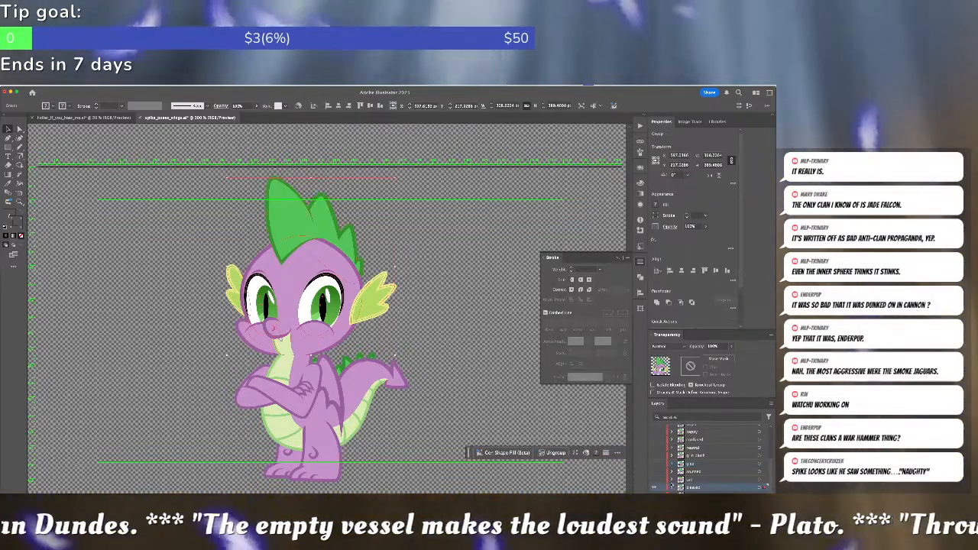
left_click(654, 504)
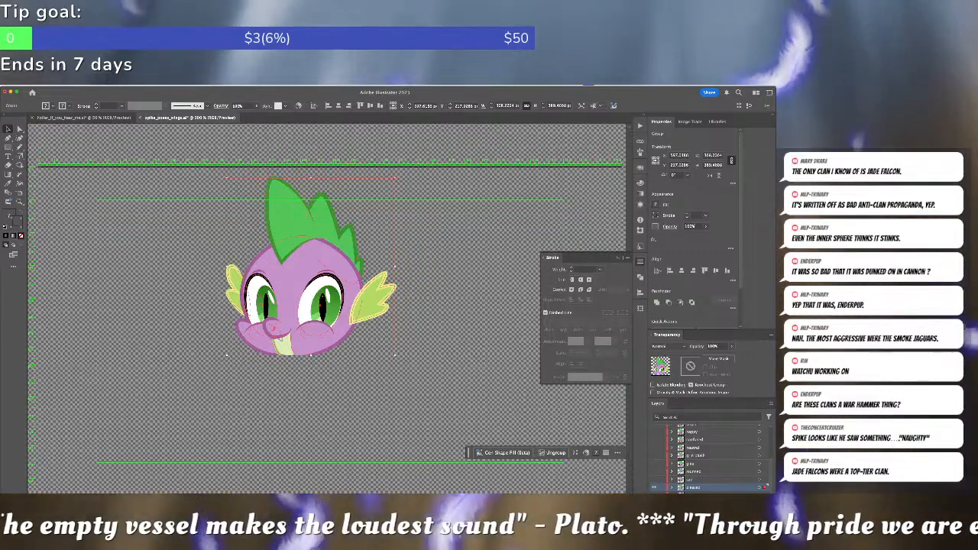
scroll(707, 466, "up", 2)
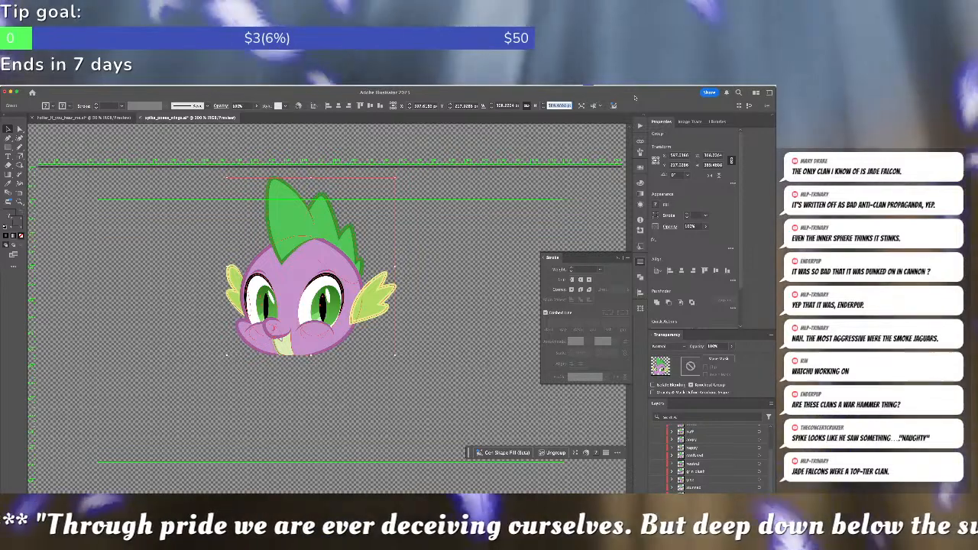
left_click(569, 145)
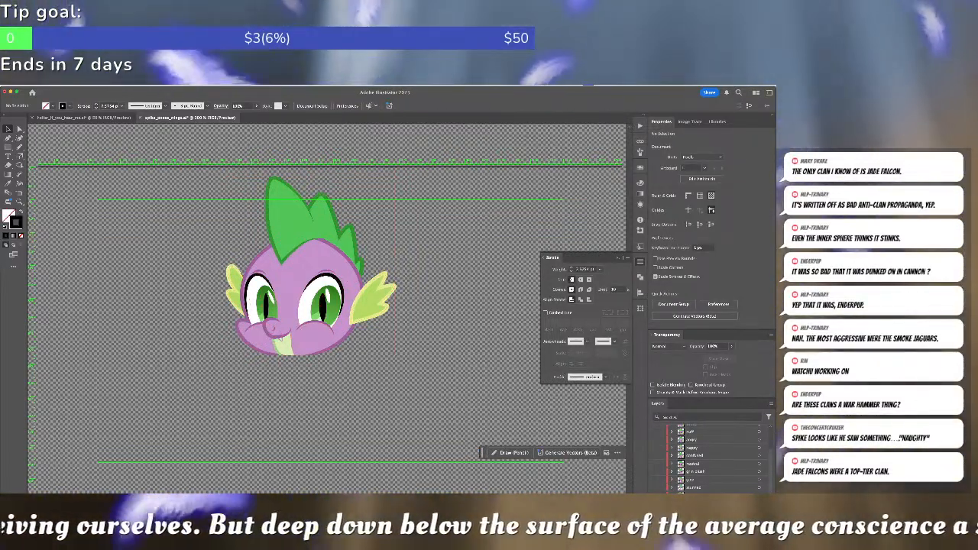
Make all the remaining head expression layers visible, up to the one with tightly shut eyes.
left_click_drag(655, 487, 656, 433)
scroll(657, 443, "up", 3)
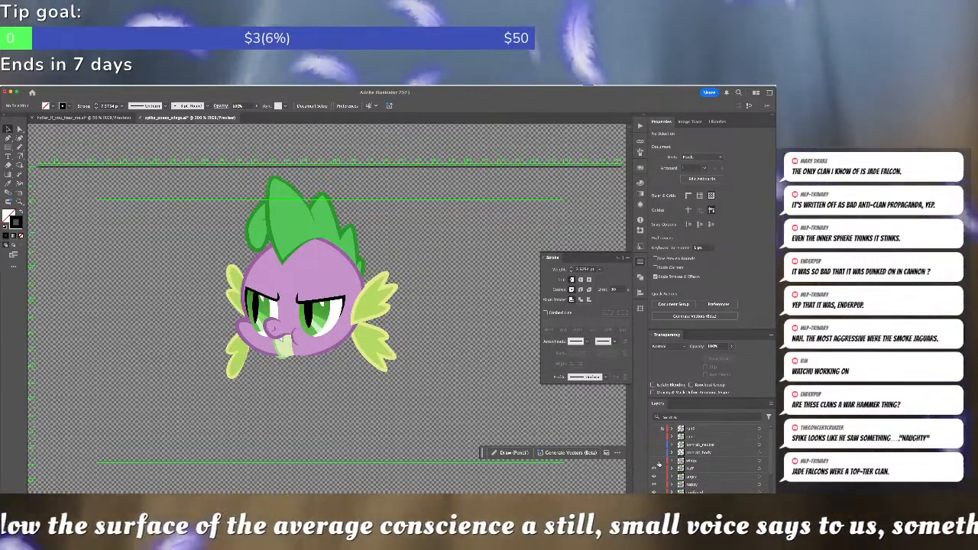
left_click(653, 463)
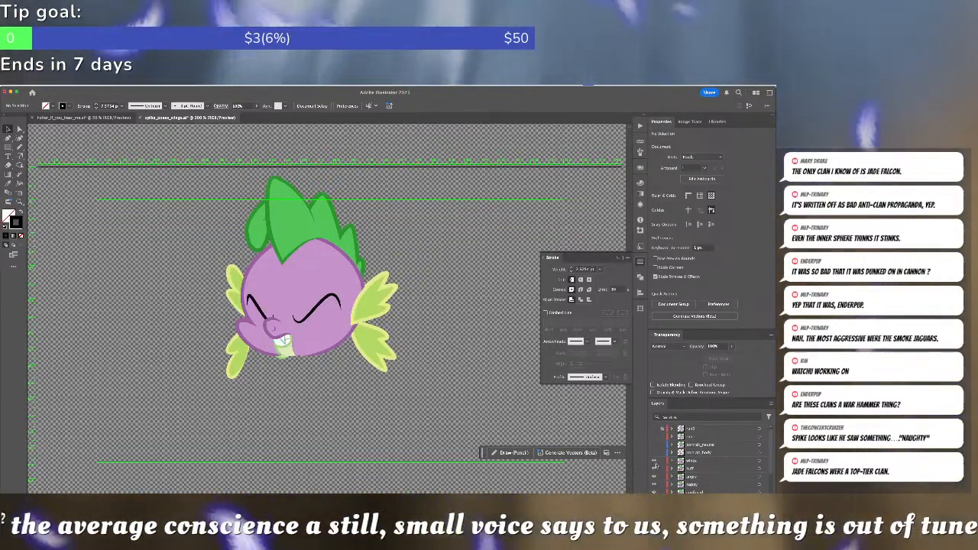
Delete the loose path beside the mouth in the sad expression layer.
scroll(657, 466, "down", 2)
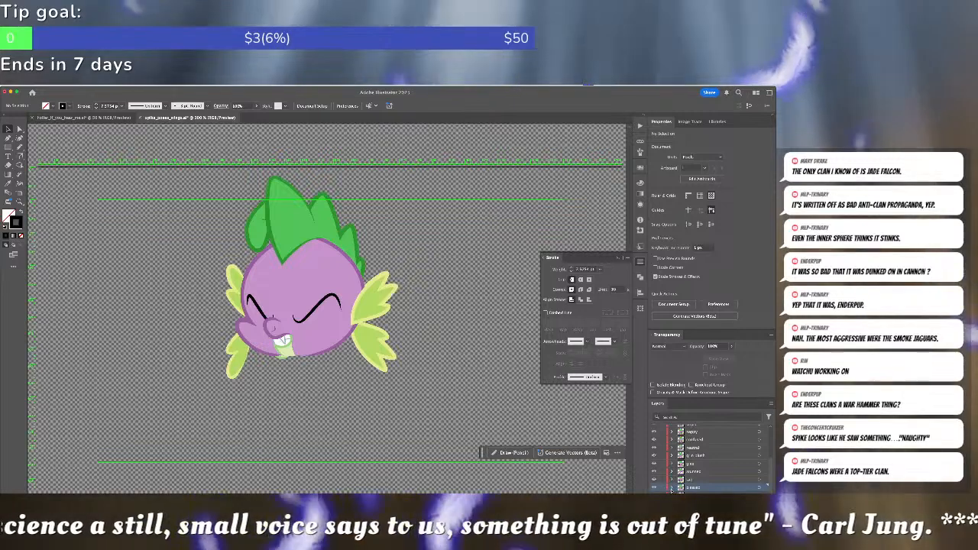
scroll(672, 490, "down", 5)
scroll(673, 490, "up", 4)
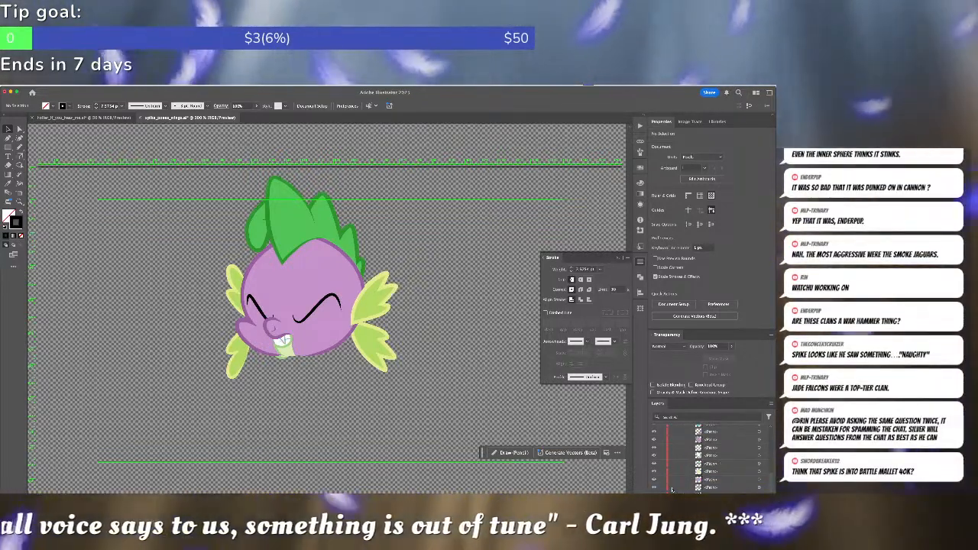
scroll(703, 458, "up", 1)
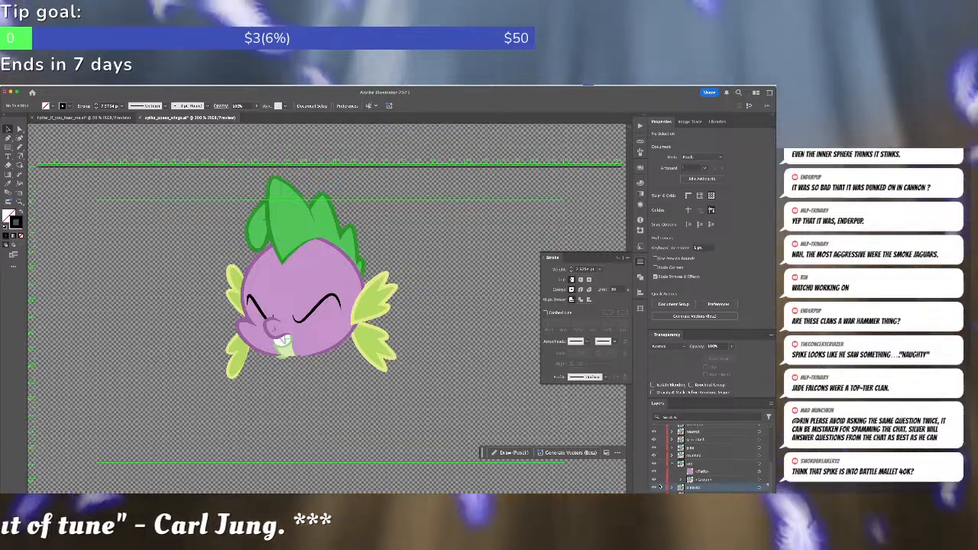
scroll(659, 486, "down", 1)
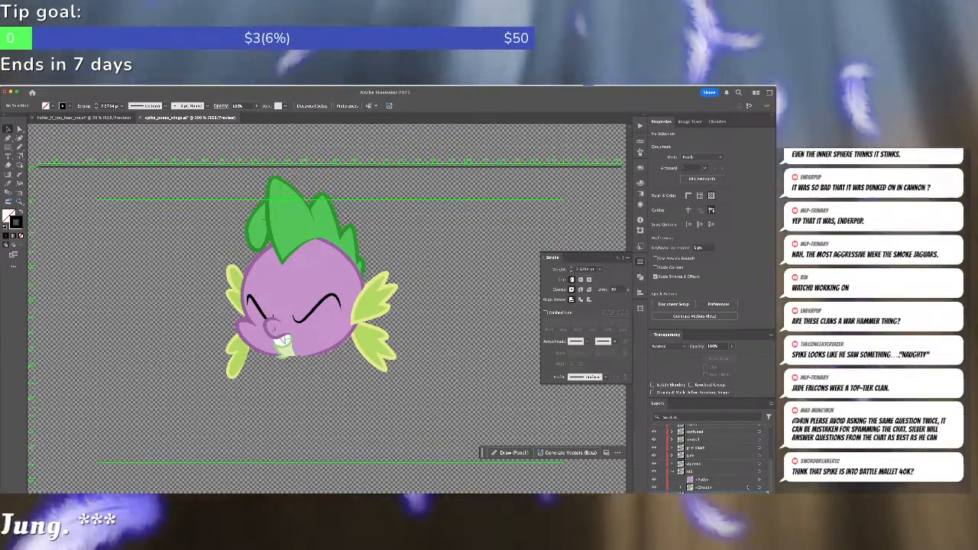
left_click(759, 483)
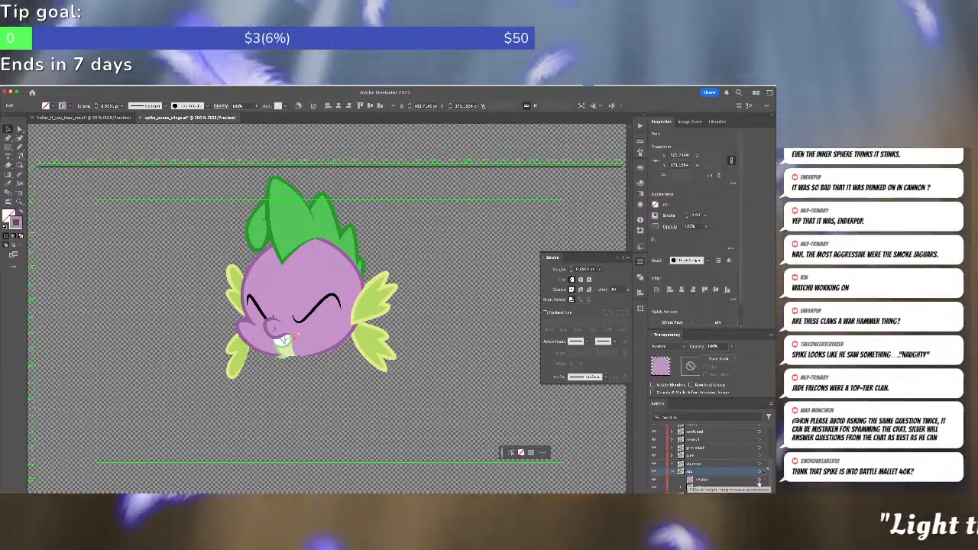
key("Delete")
Ungroup the head artwork in the sad expression layer, collapse the layer and clear the selection.
left_click(758, 483)
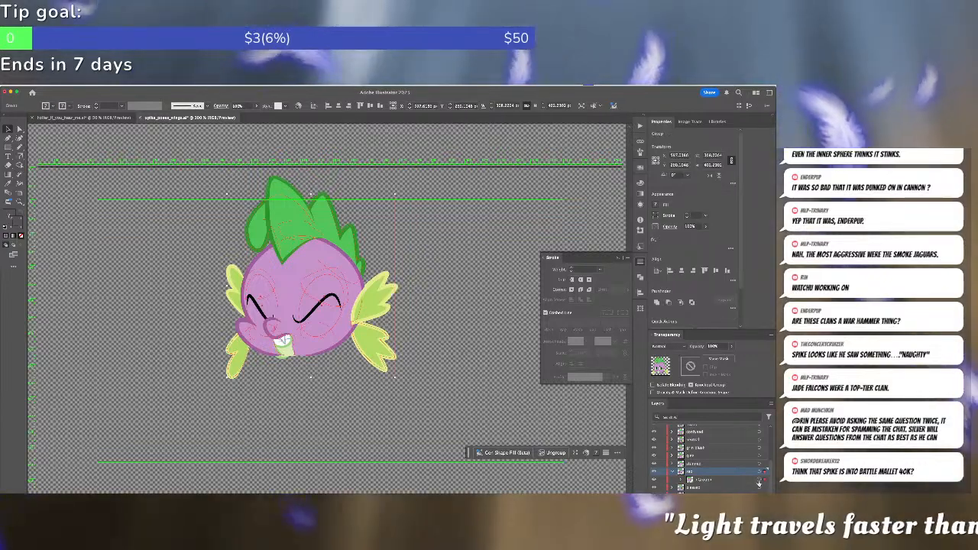
key("super+shift+g")
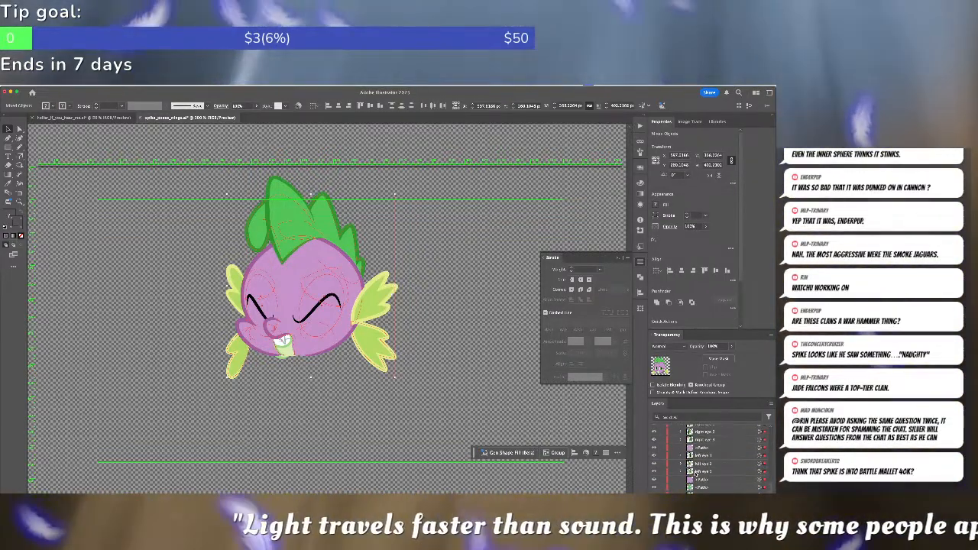
scroll(695, 458, "up", 3)
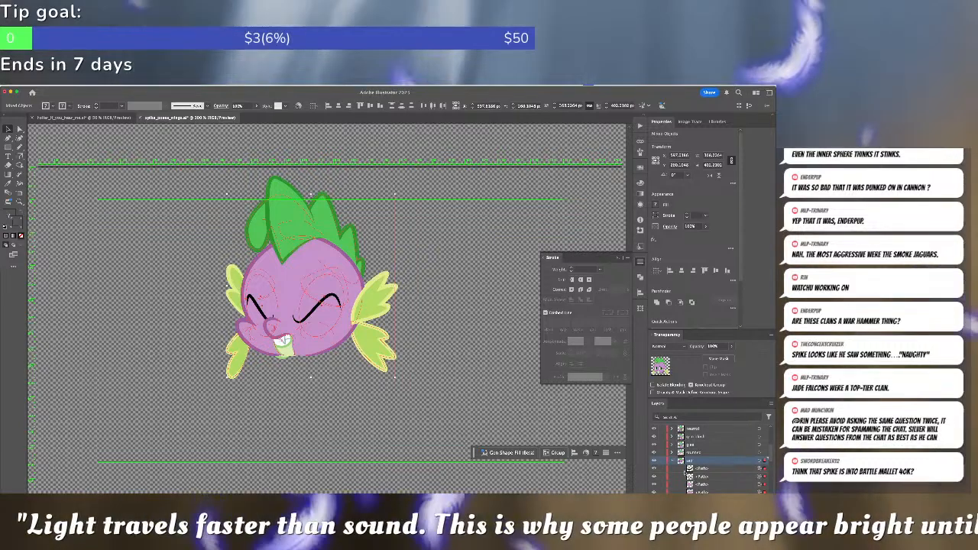
scroll(673, 466, "up", 2)
key("super+shift+a")
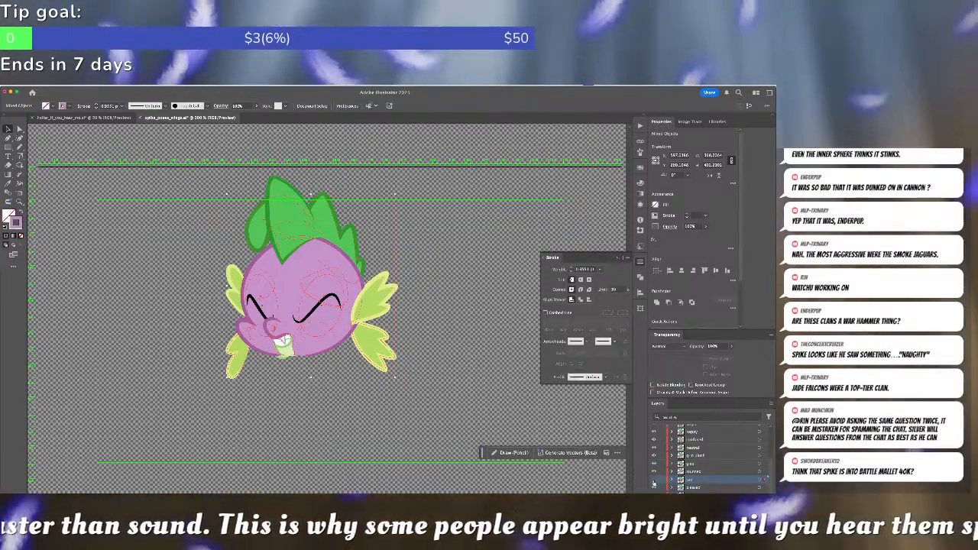
left_click(653, 480)
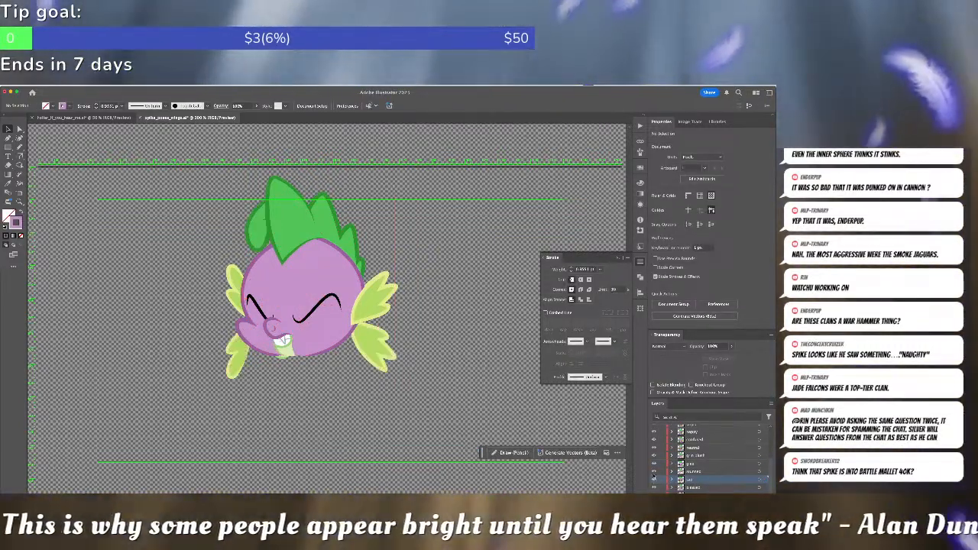
Inspect the contents of the two expression layers directly above the sad layer for leftover groups or stray paths.
left_click(671, 471)
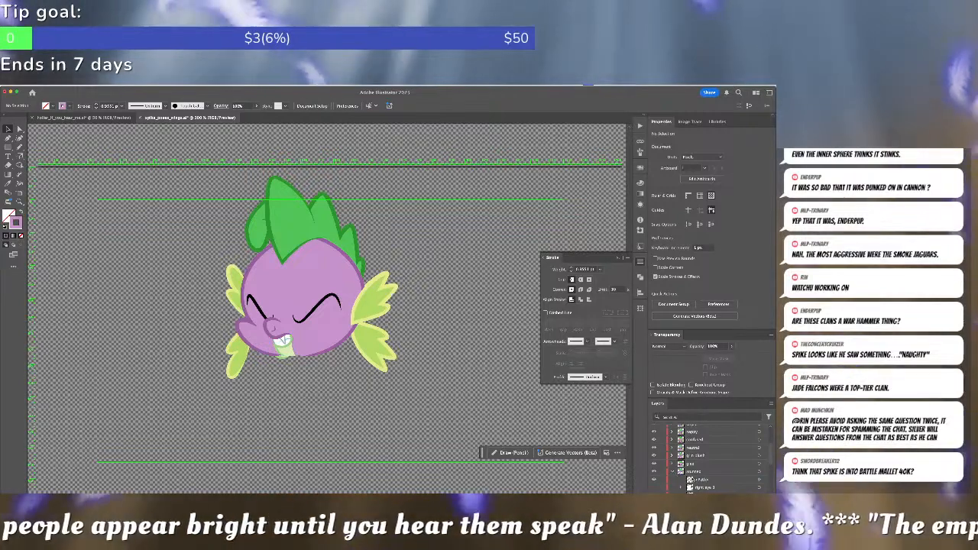
scroll(654, 480, "down", 1)
scroll(656, 482, "down", 5)
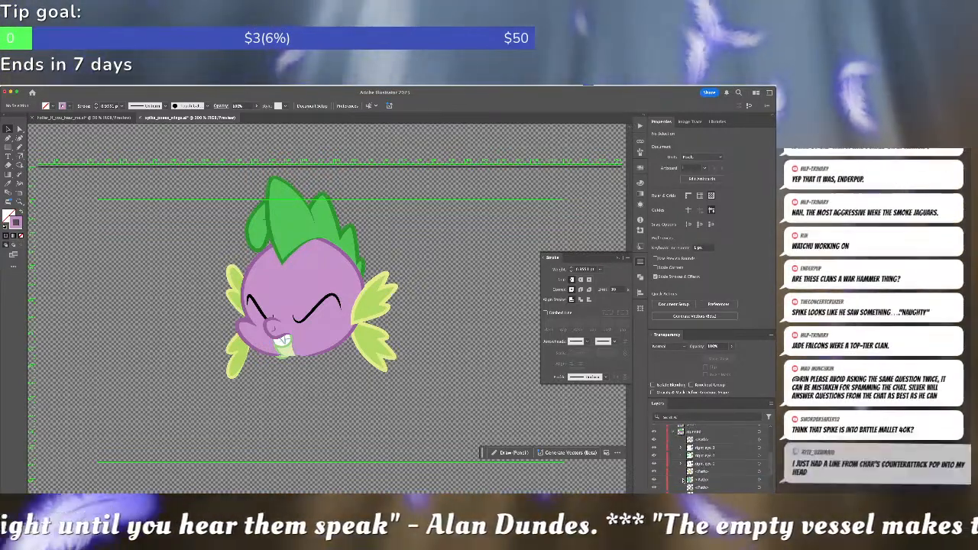
scroll(683, 481, "up", 10)
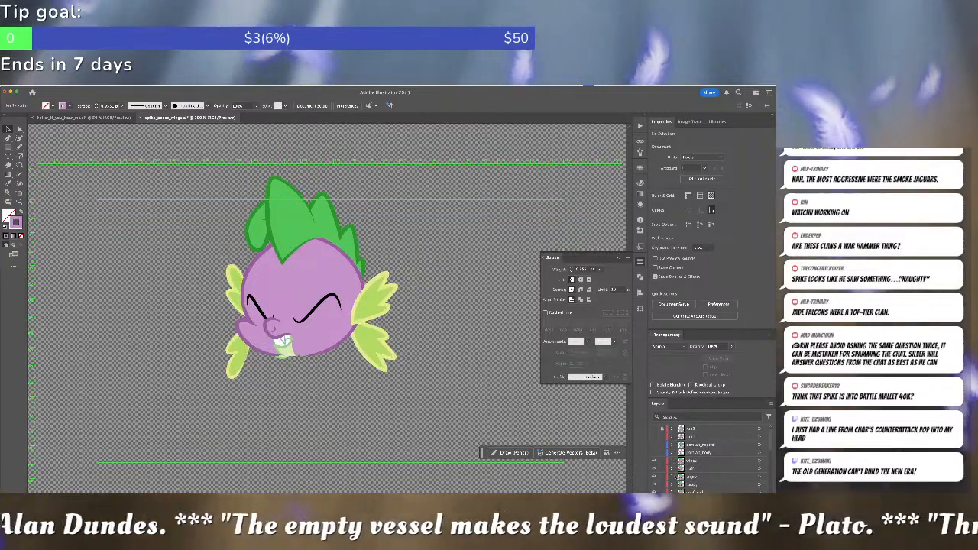
scroll(672, 477, "down", 5)
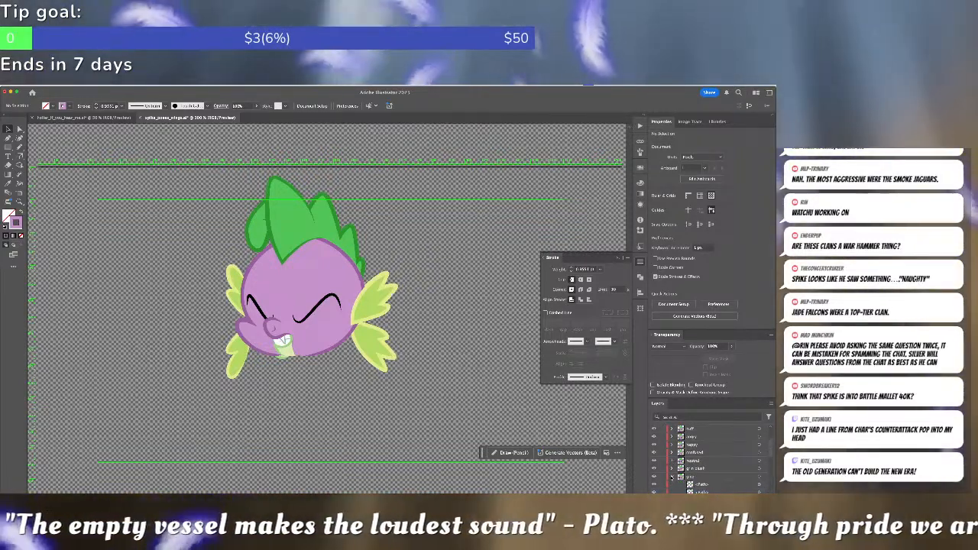
scroll(676, 473, "down", 1)
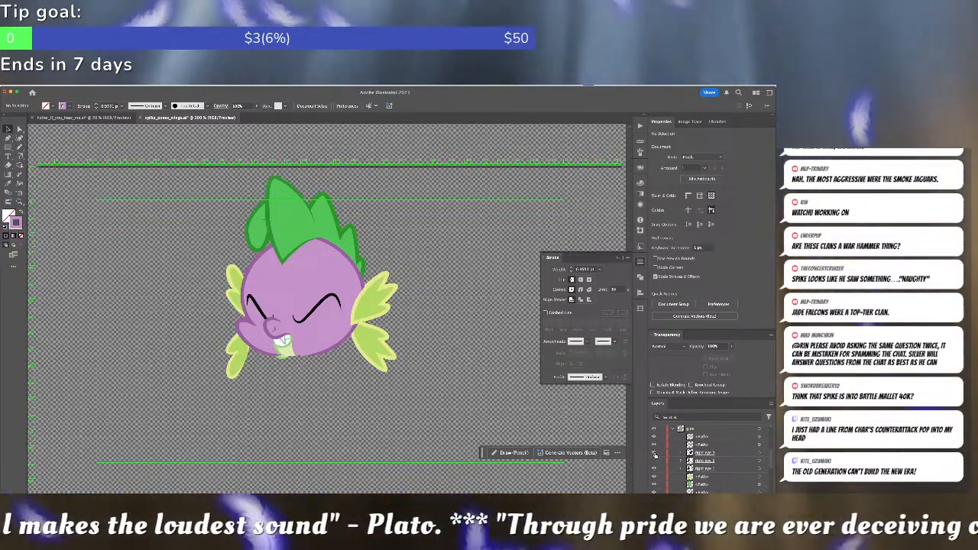
scroll(656, 466, "down", 3)
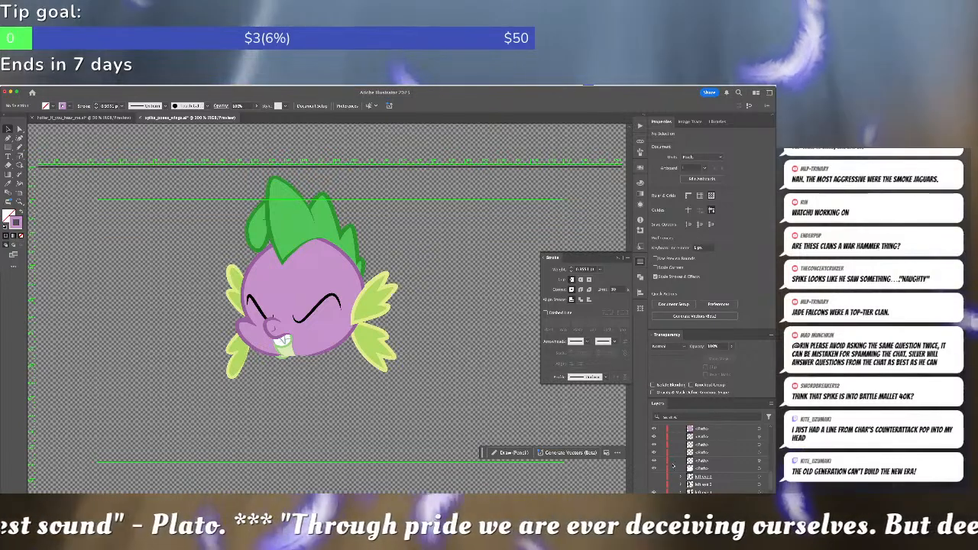
scroll(655, 468, "up", 3)
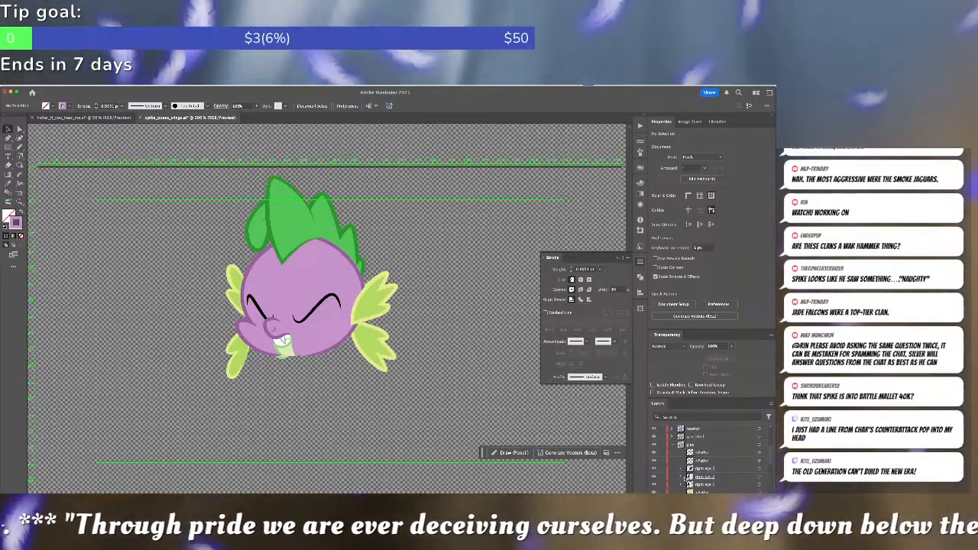
left_click(673, 462)
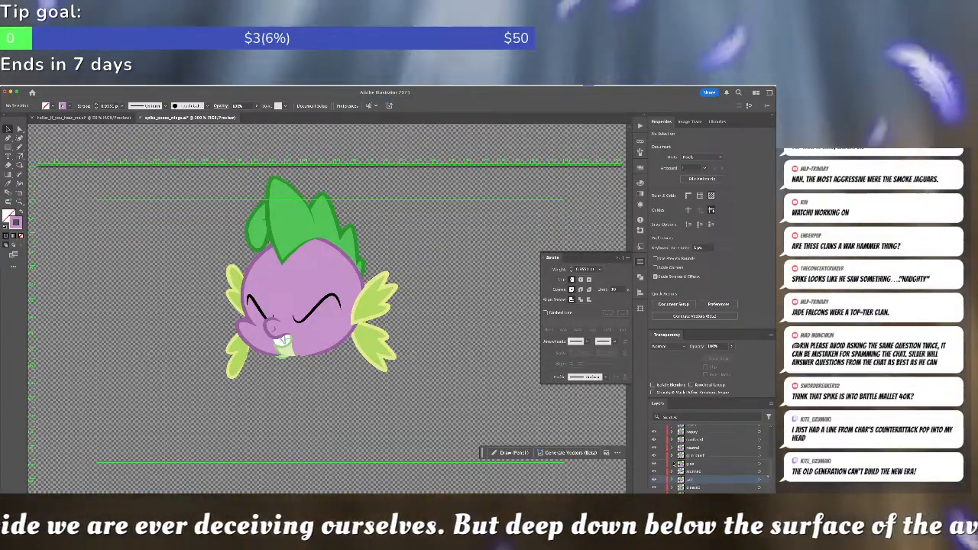
scroll(672, 472, "down", 3)
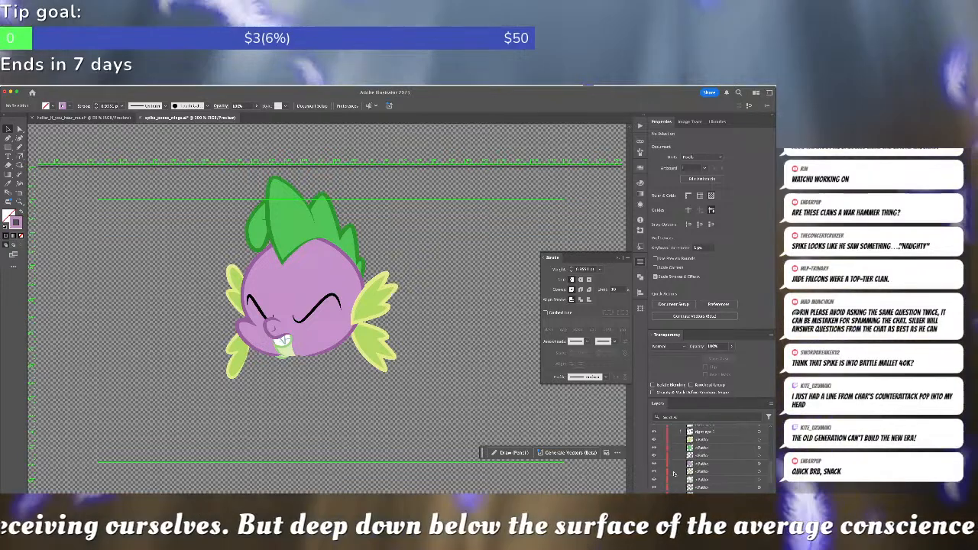
scroll(673, 474, "up", 3)
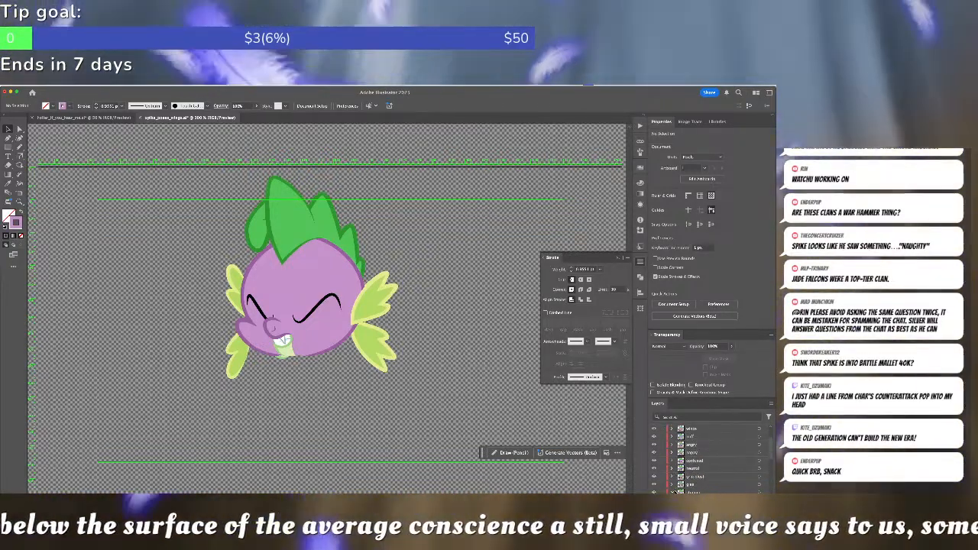
left_click(672, 485)
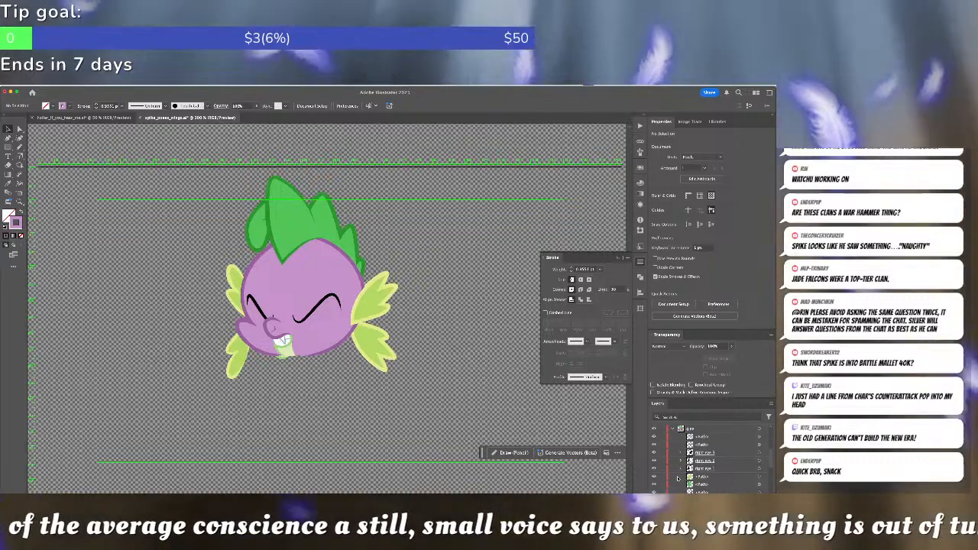
scroll(677, 479, "down", 2)
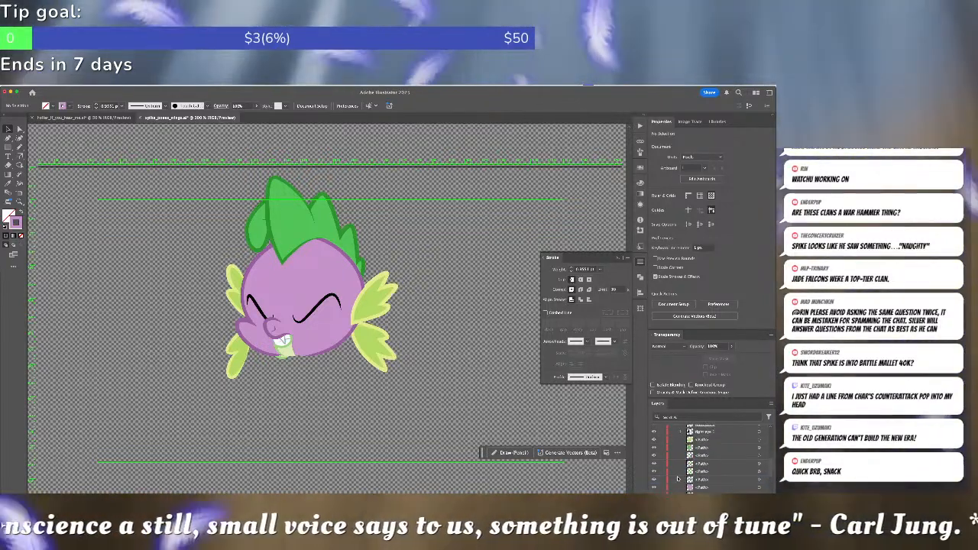
scroll(678, 478, "up", 2)
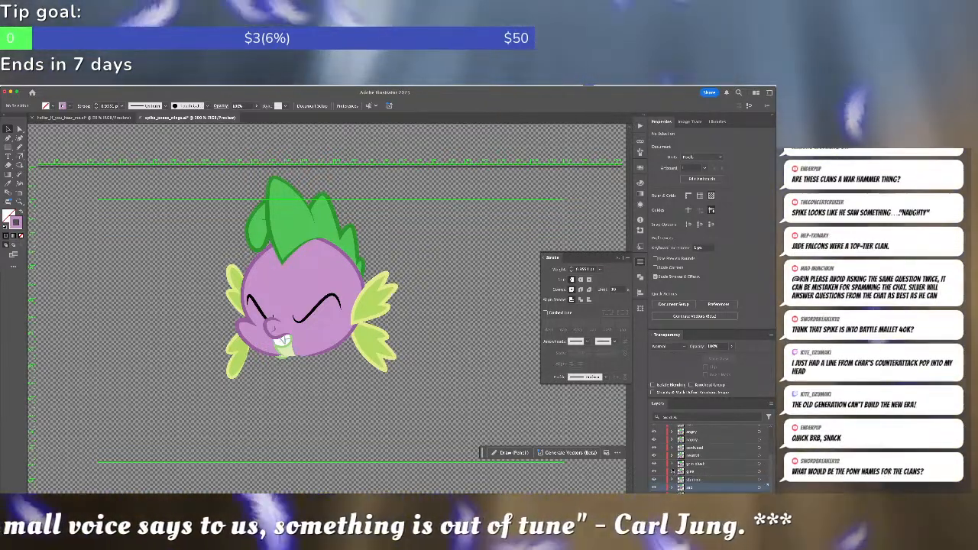
Check the contents of the next expression layers up, including neutral, confused and happy, for leftover groups.
scroll(674, 476, "down", 2)
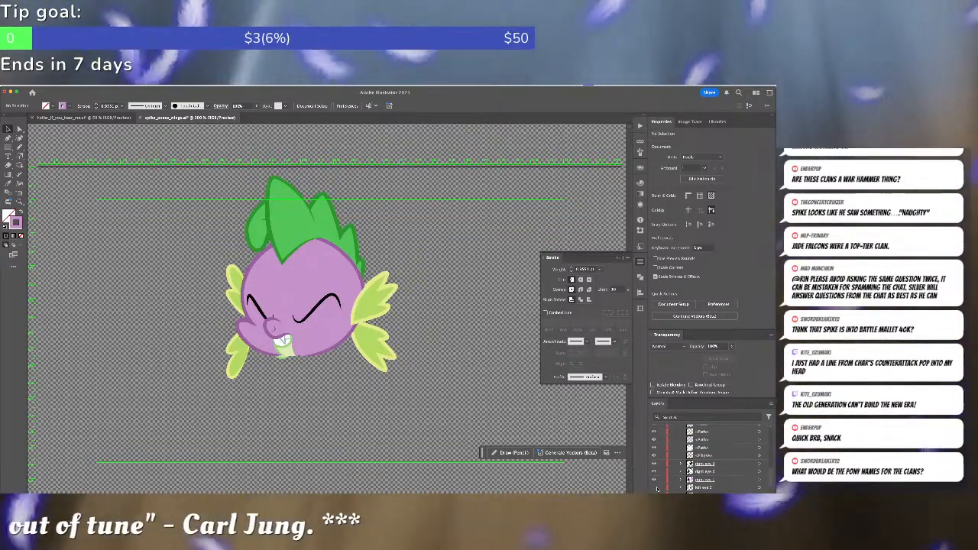
scroll(700, 481, "up", 3)
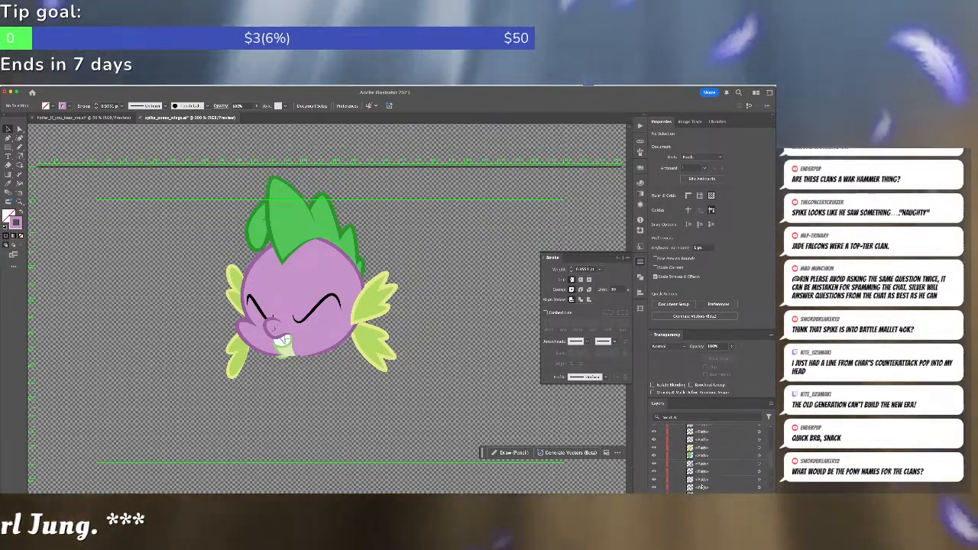
scroll(699, 481, "up", 2)
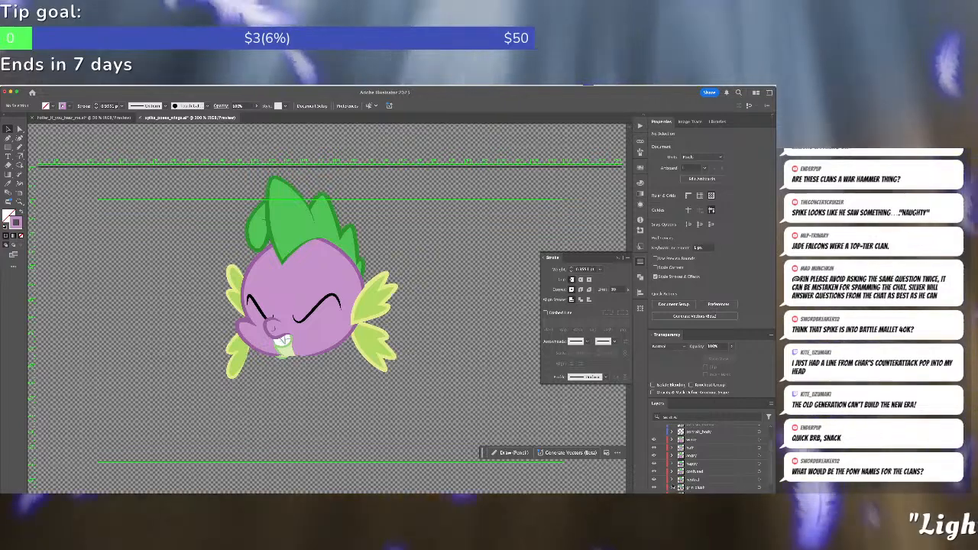
scroll(674, 483, "down", 5)
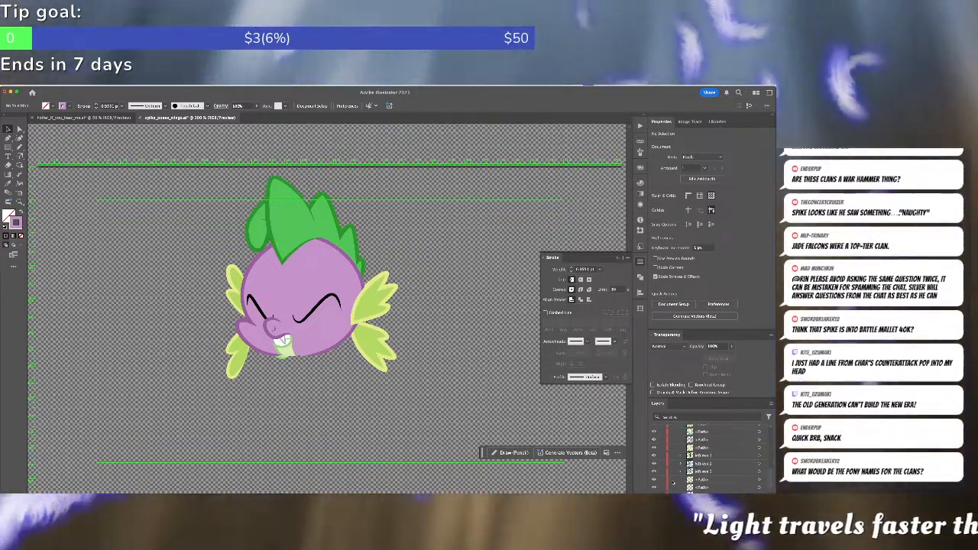
scroll(673, 481, "up", 5)
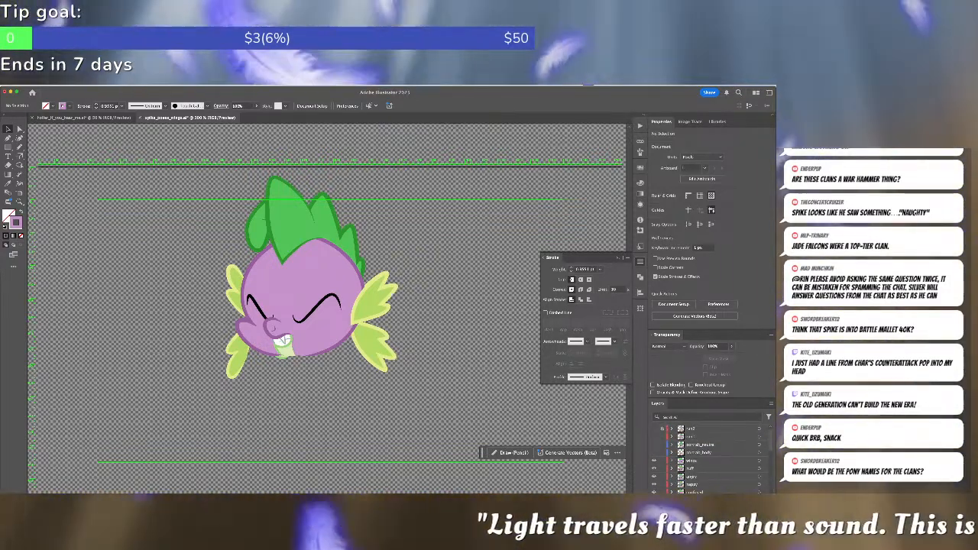
scroll(676, 482, "down", 5)
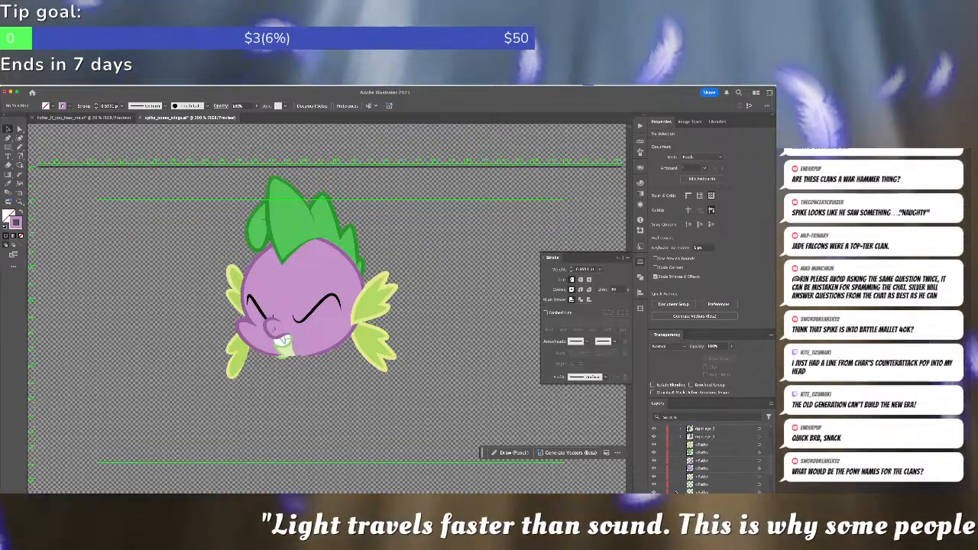
scroll(675, 482, "up", 3)
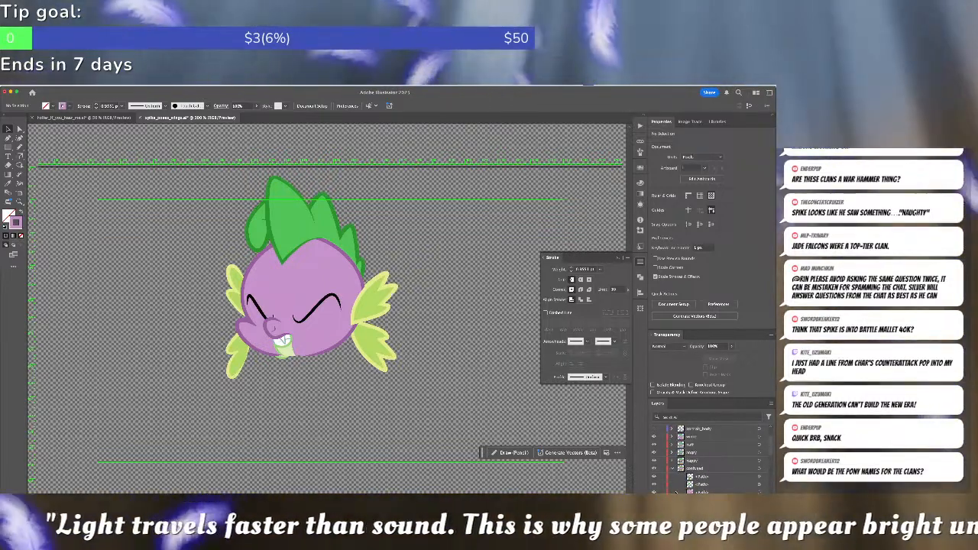
left_click(672, 468)
left_click(672, 460)
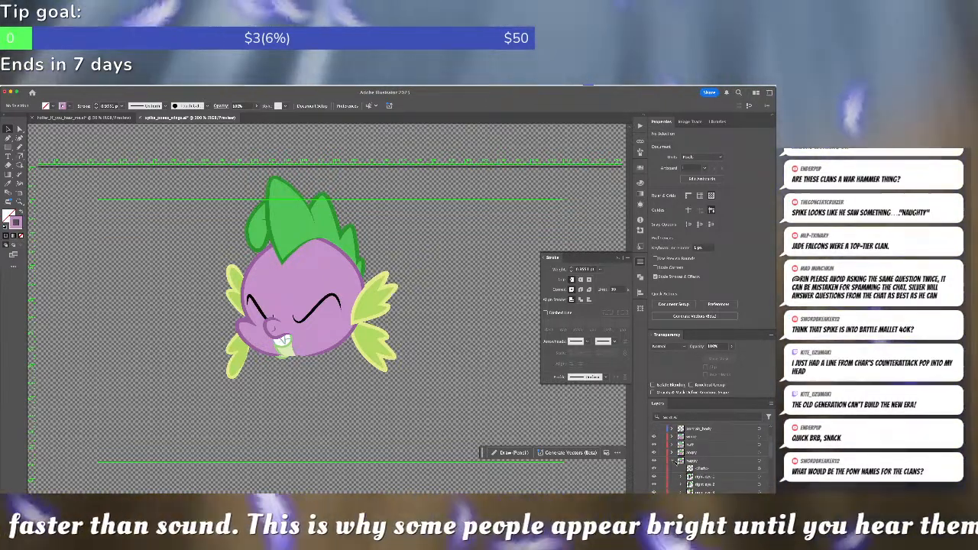
scroll(670, 483, "down", 3)
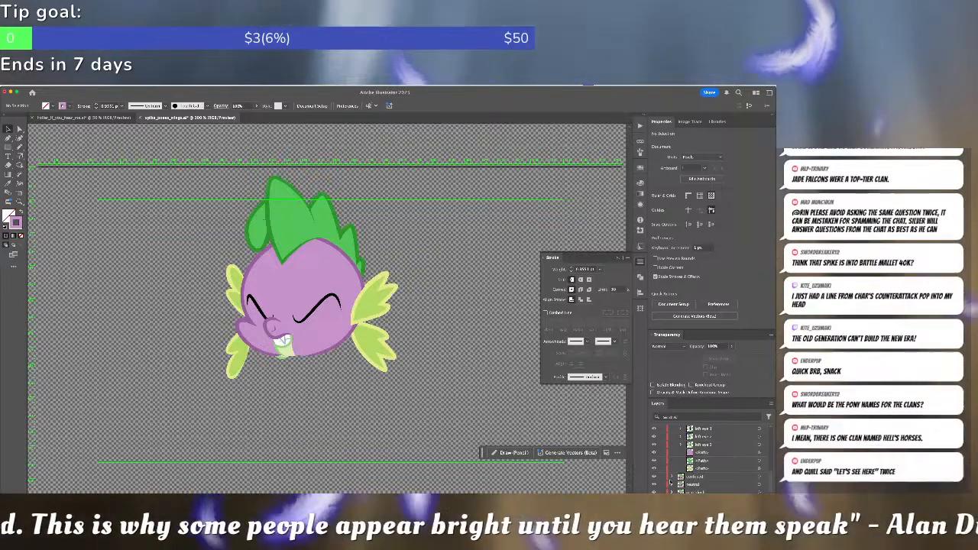
scroll(671, 484, "up", 3)
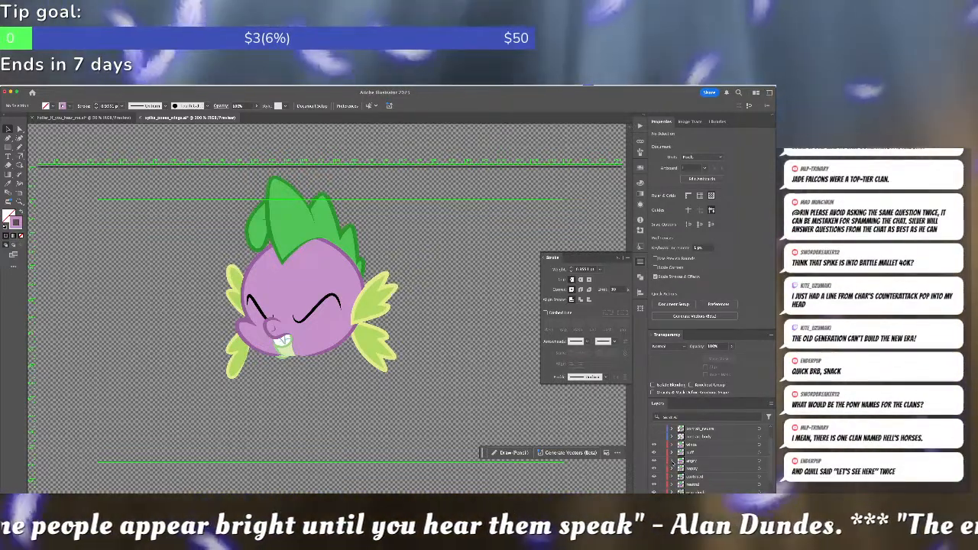
Review the paths in the angry expression layer and the layer directly above it, leaving both collapsed.
scroll(673, 466, "down", 3)
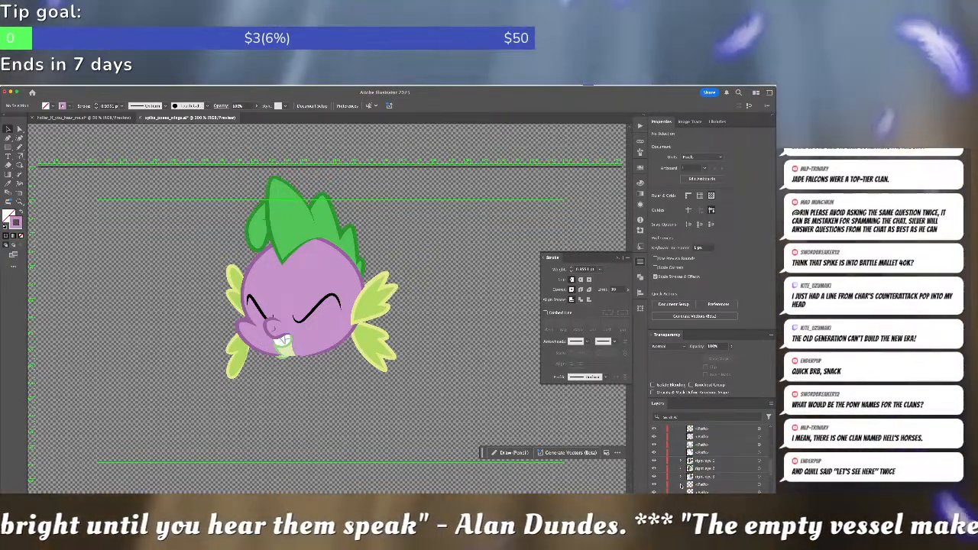
scroll(681, 486, "down", 3)
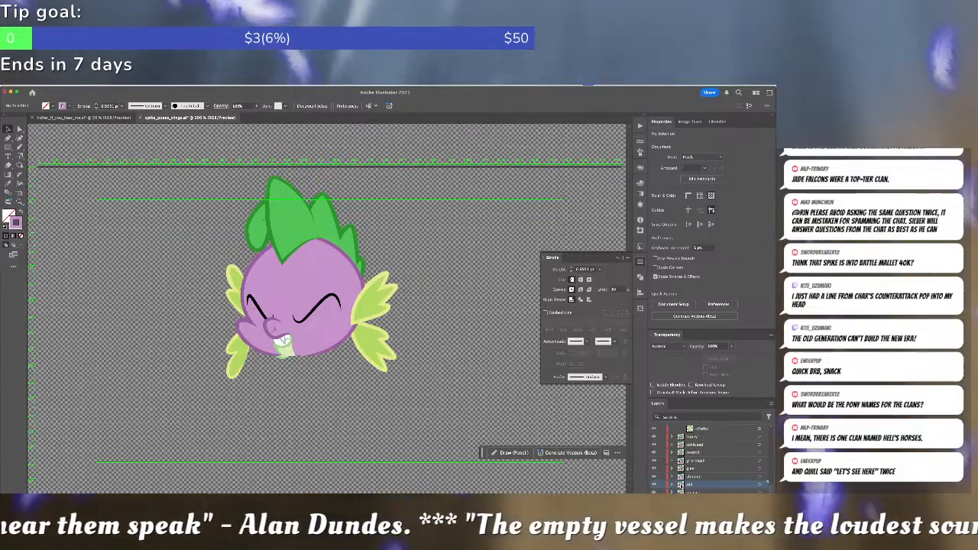
scroll(681, 486, "up", 4)
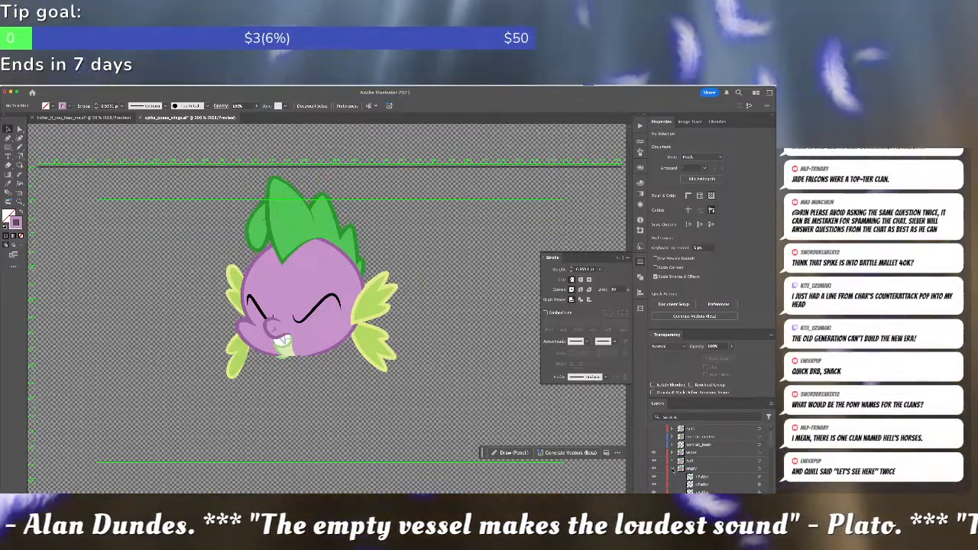
scroll(673, 463, "down", 4)
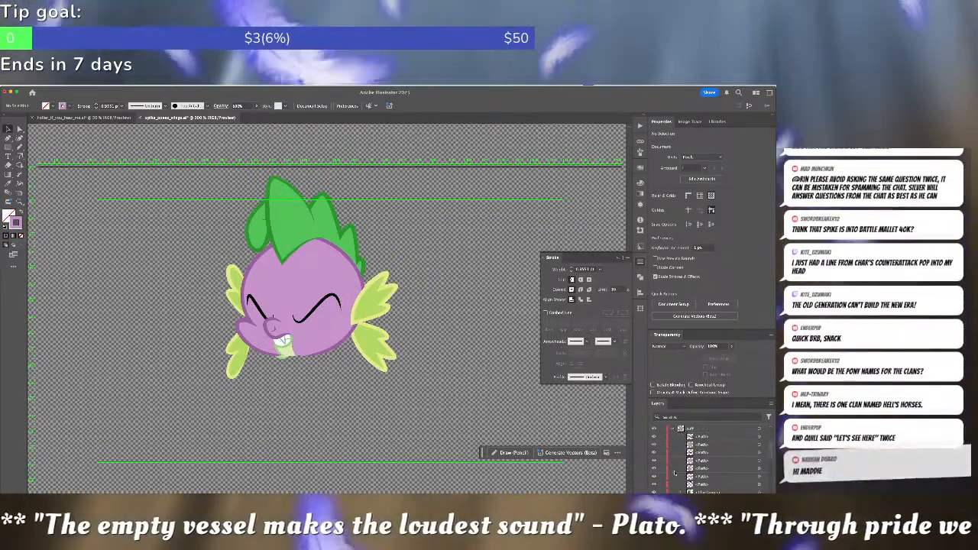
scroll(675, 474, "down", 3)
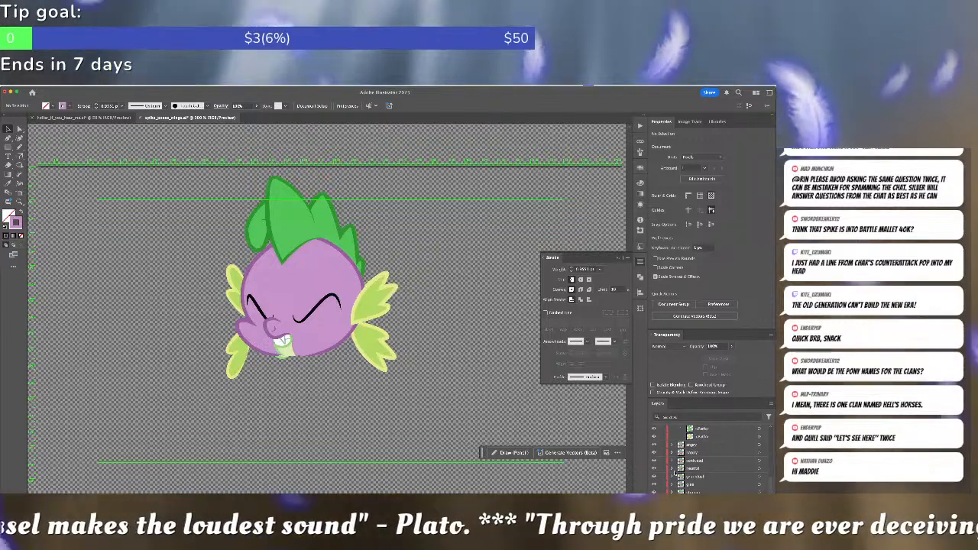
scroll(675, 475, "up", 3)
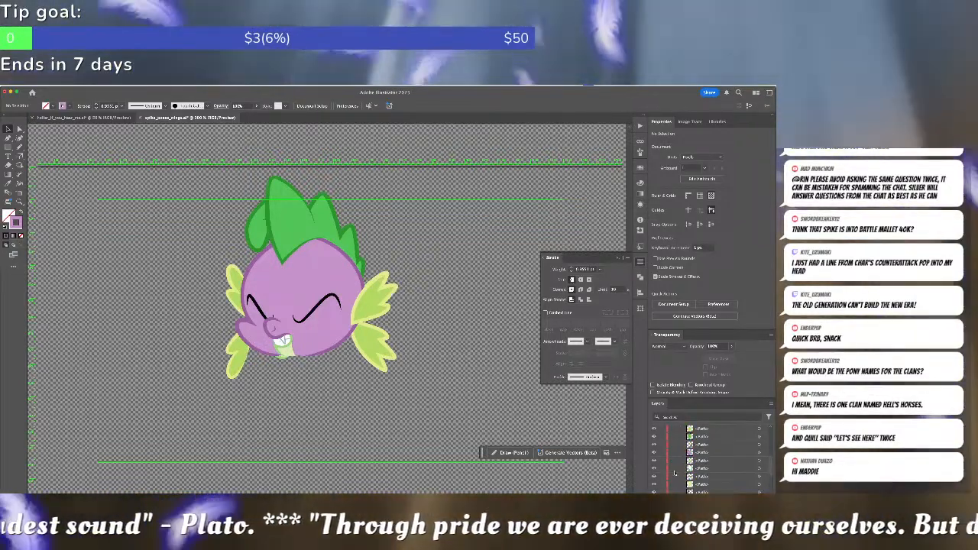
left_click(672, 468)
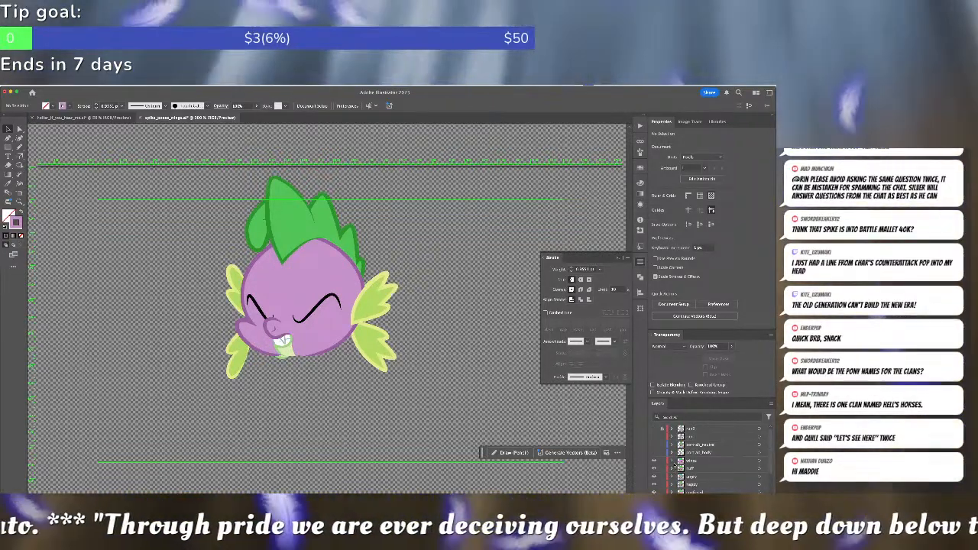
Ungroup the head artwork in the uppermost visible expression layer, the one with tightly shut eyes, and collapse the layer.
left_click(672, 460)
scroll(683, 462, "down", 1)
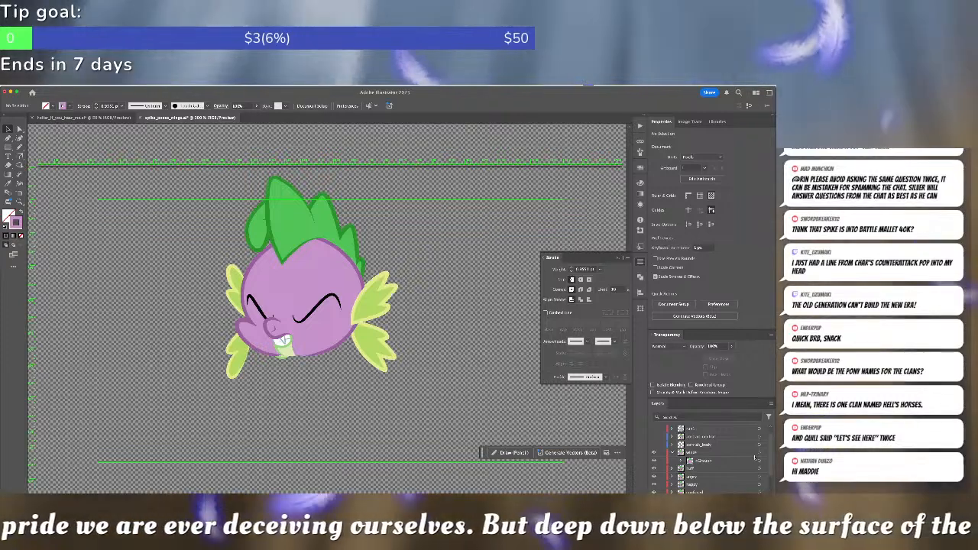
left_click(758, 461)
key("super+shift+g")
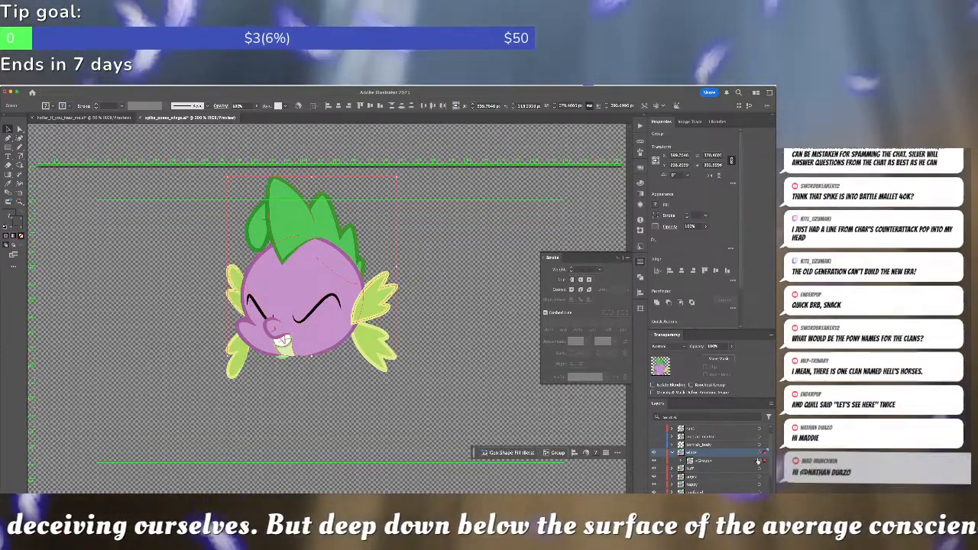
scroll(724, 474, "down", 3)
scroll(725, 474, "up", 3)
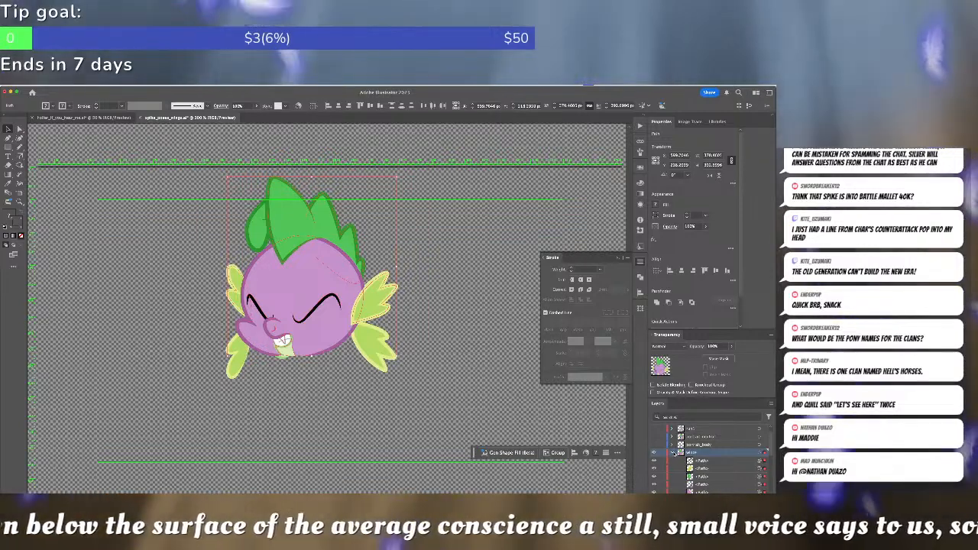
left_click(673, 453)
Scale the grin layer's artwork proportionally to a height of 389.4608 px, matching the layer directly below it.
scroll(704, 473, "down", 3)
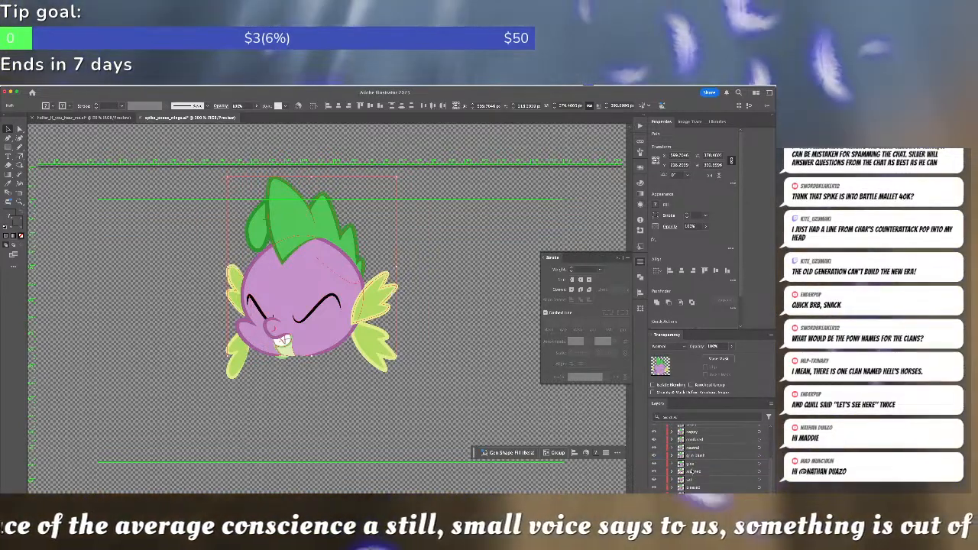
left_click(758, 480)
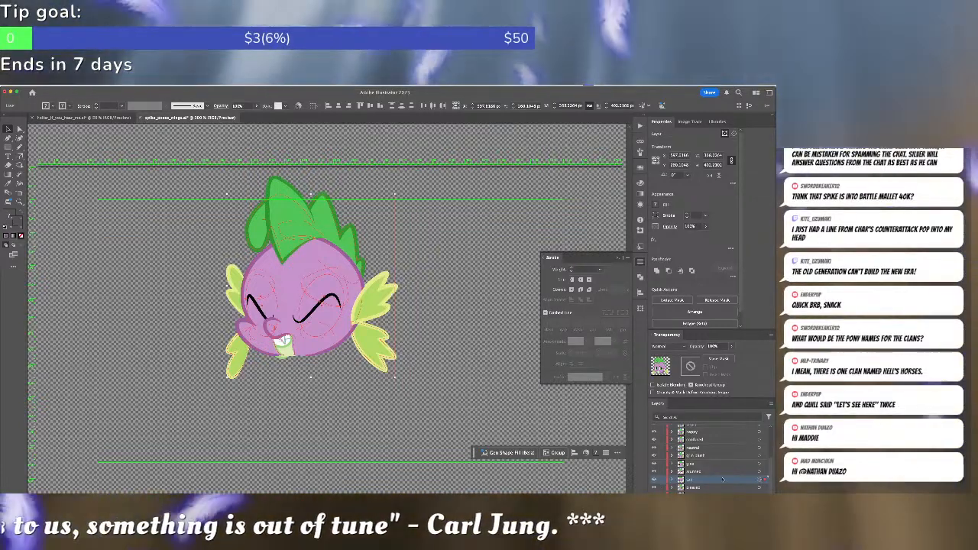
left_click(758, 471)
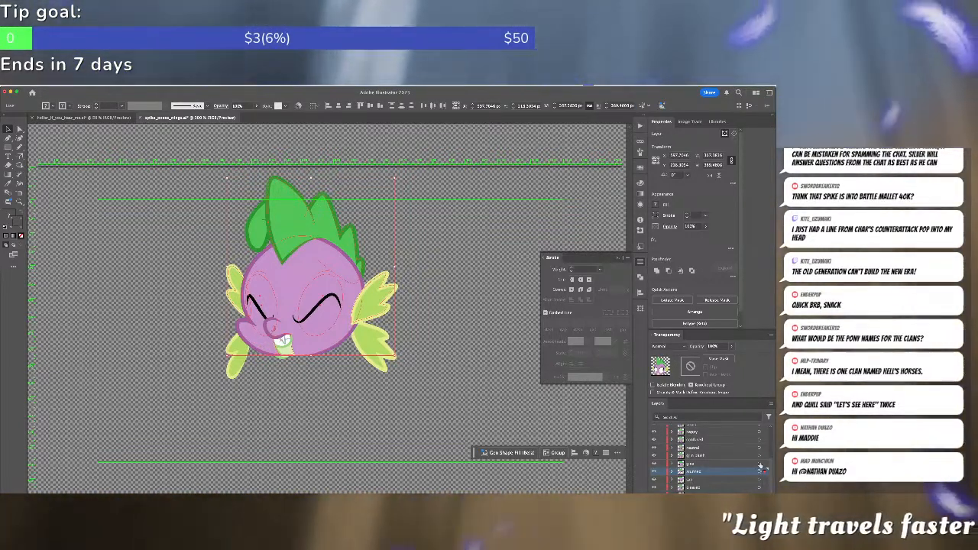
left_click(760, 463)
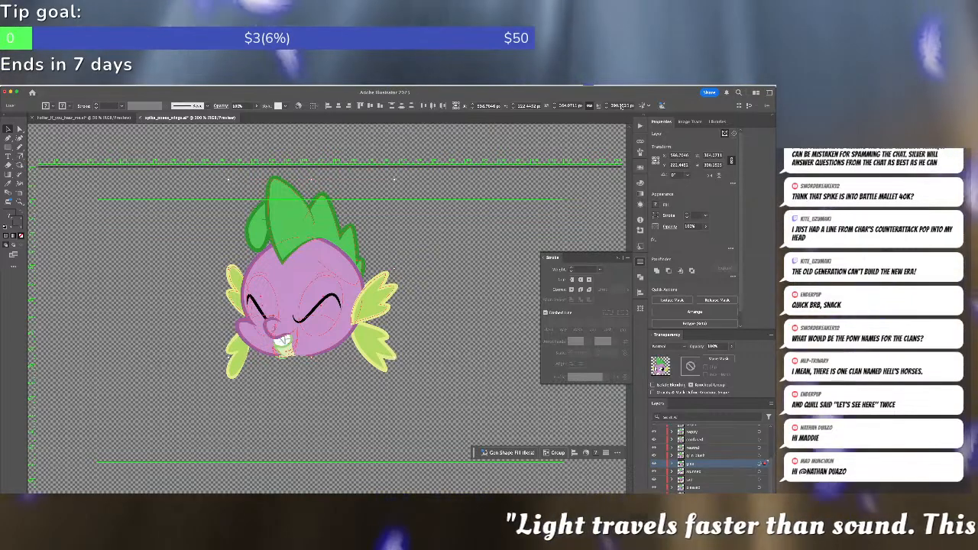
key("Return")
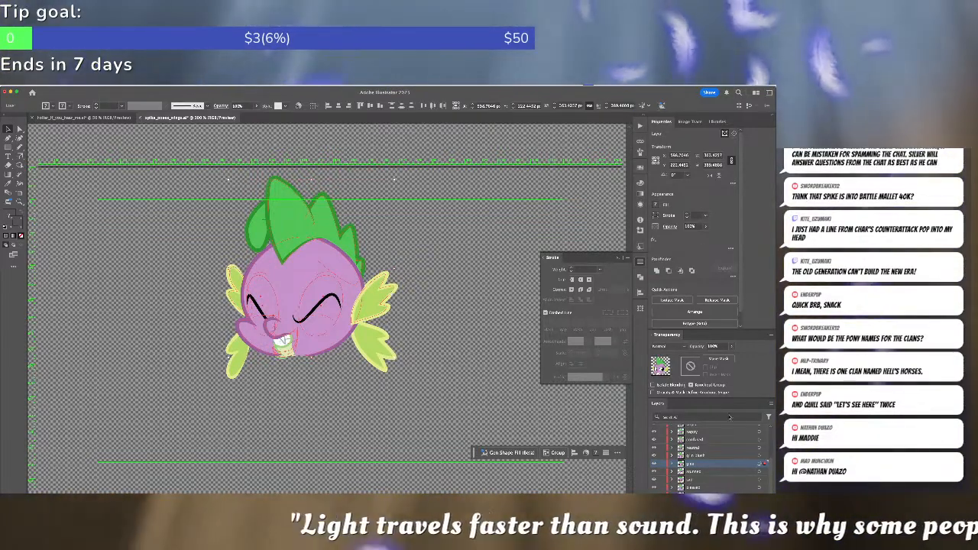
Scale the layer directly above grin and the neutral layer to the same height of 389.4608 px.
left_click(761, 455)
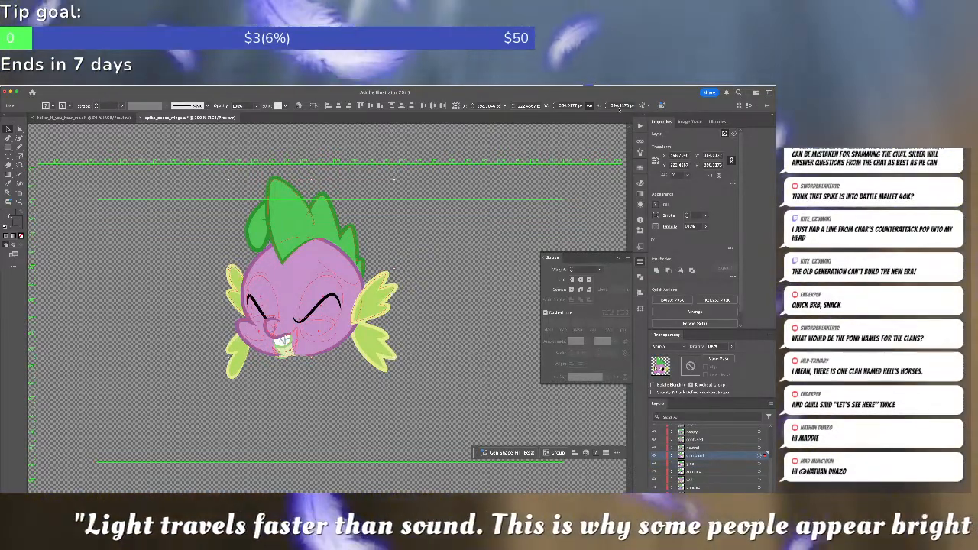
key("Return")
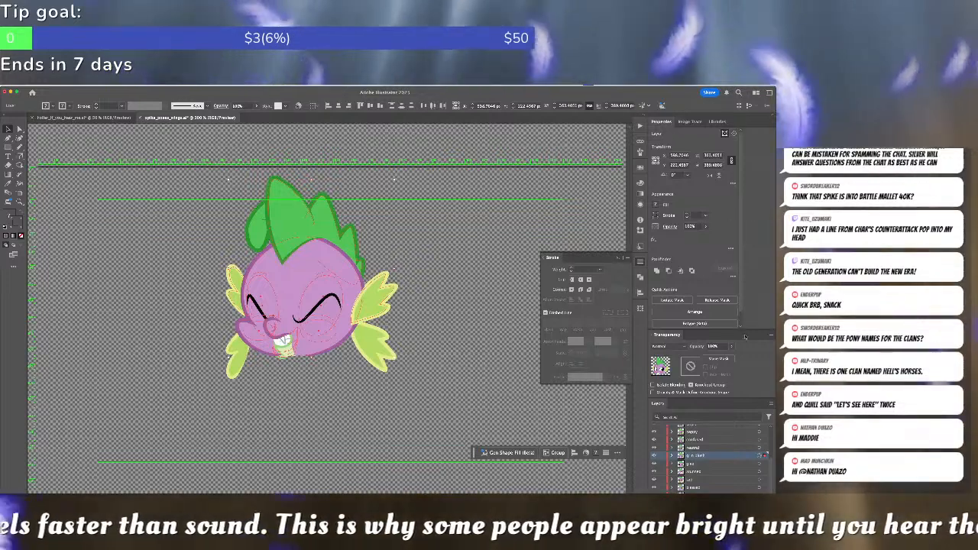
left_click(758, 446)
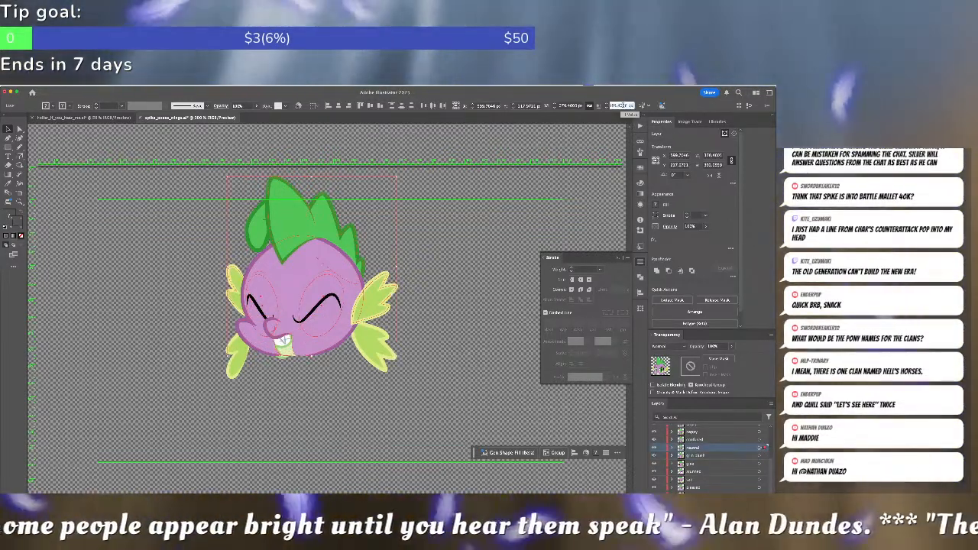
key("Return")
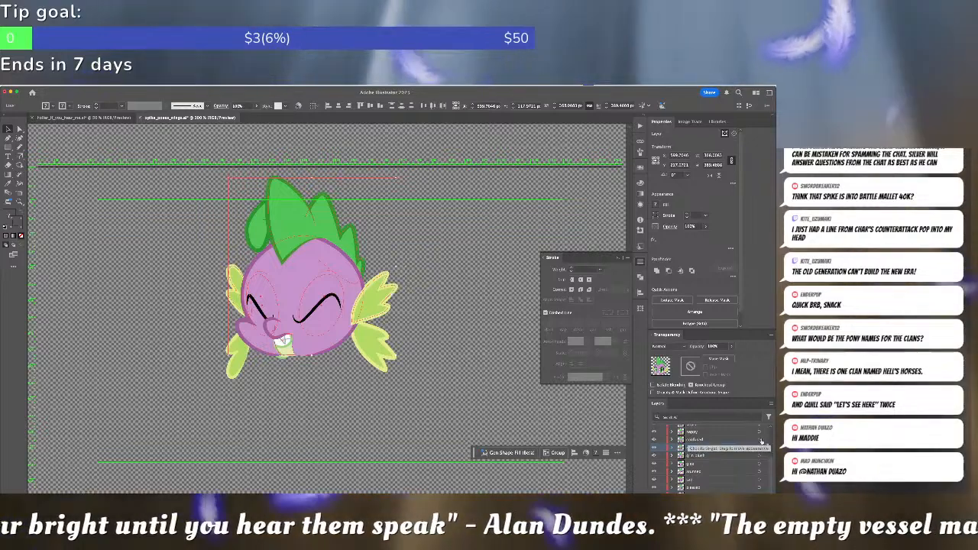
Set the artwork height of the confused, happy and angry layers to 389.4608 px, keeping proportions.
left_click(764, 440)
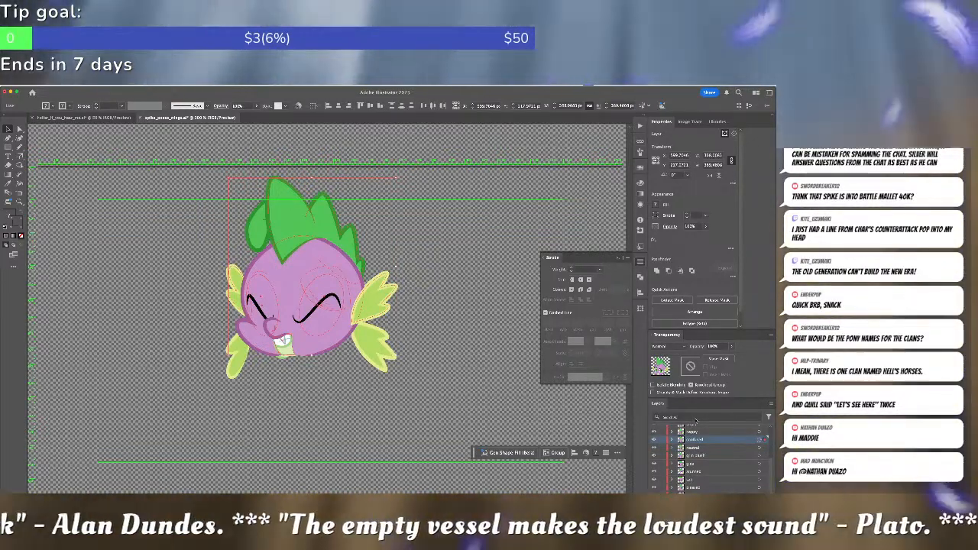
scroll(754, 451, "up", 2)
left_click(764, 447)
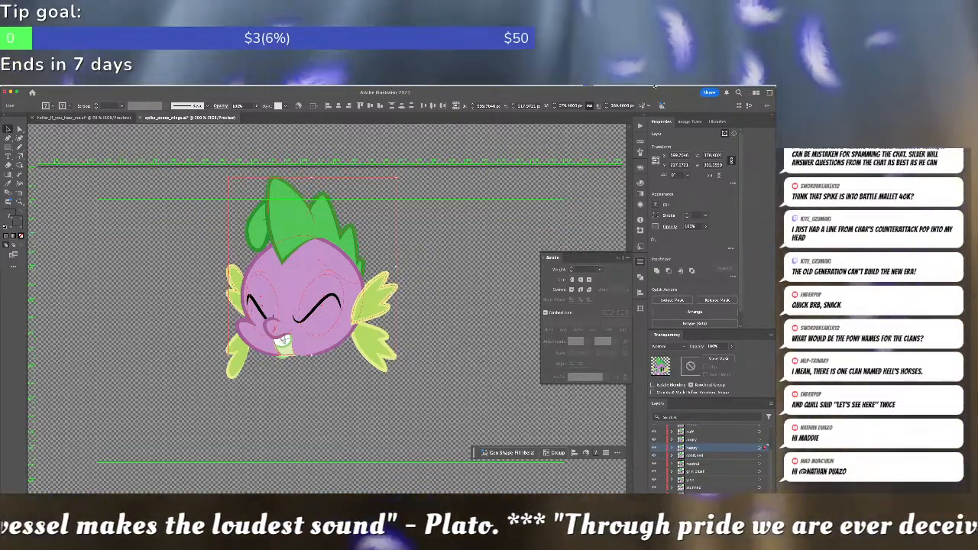
left_click(762, 439)
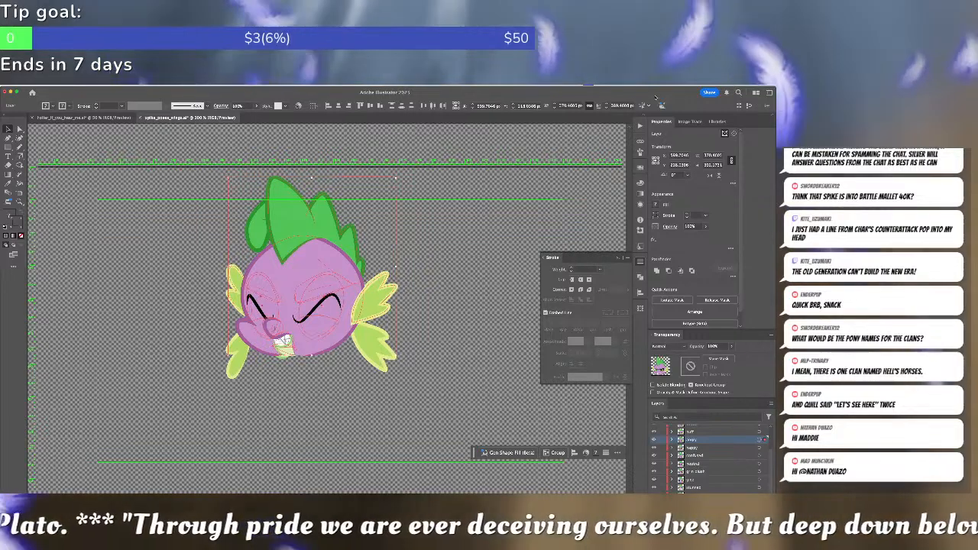
Set the height of the two expression layers above angry to 389.4608 px each, and deselect the artwork.
scroll(768, 459, "up", 2)
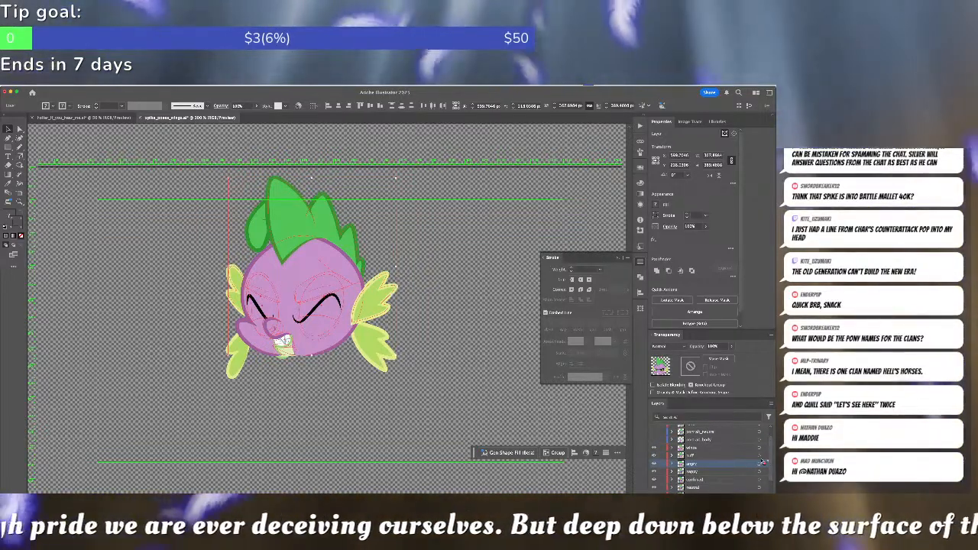
left_click(763, 456)
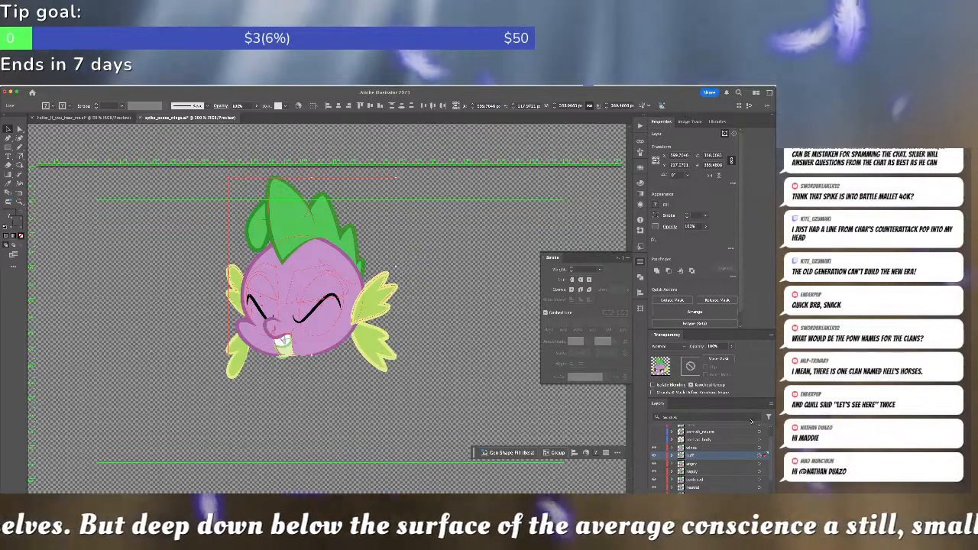
left_click(760, 447)
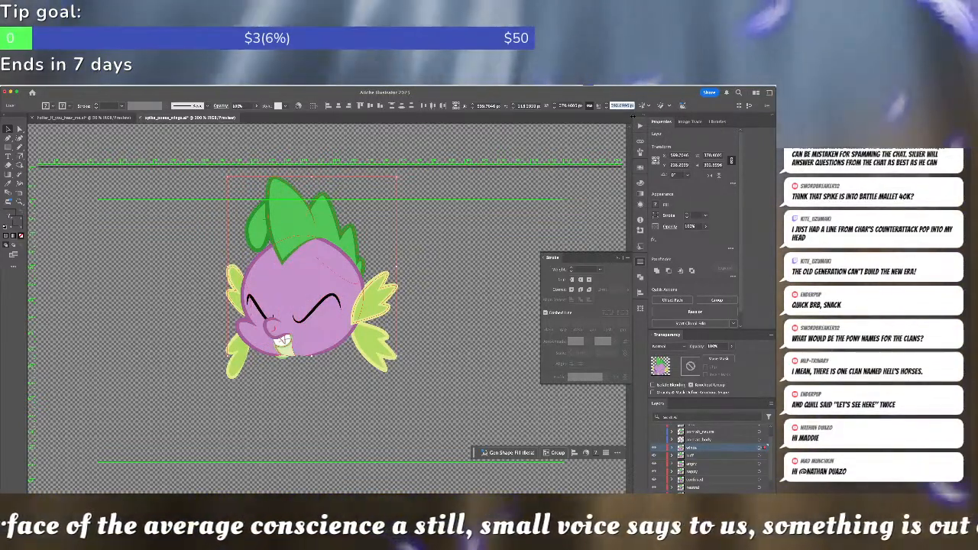
type("389.4608 px")
key("Return")
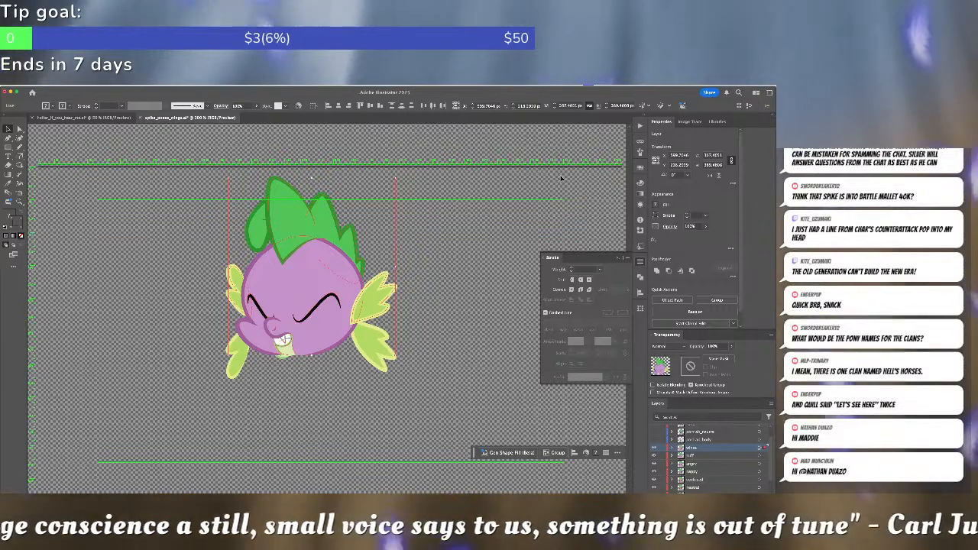
left_click(561, 178)
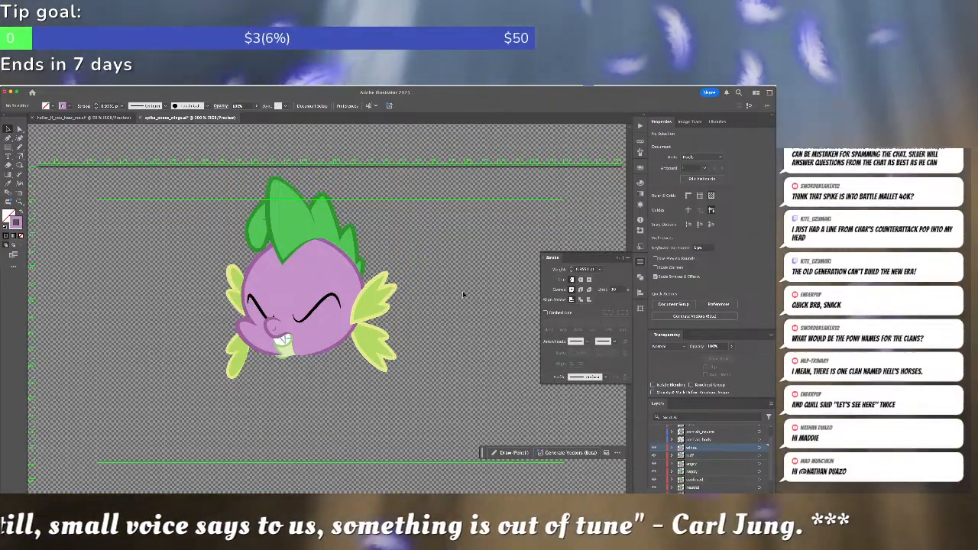
Hide every layer except the expression layer directly below sad, leaving only that head as the reference.
scroll(653, 487, "down", 2)
left_click(653, 489)
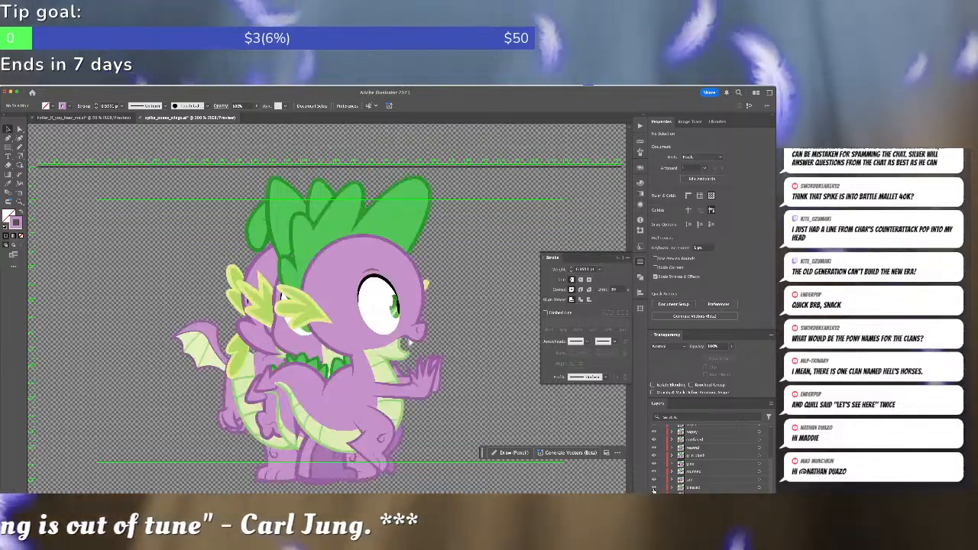
left_click(653, 489)
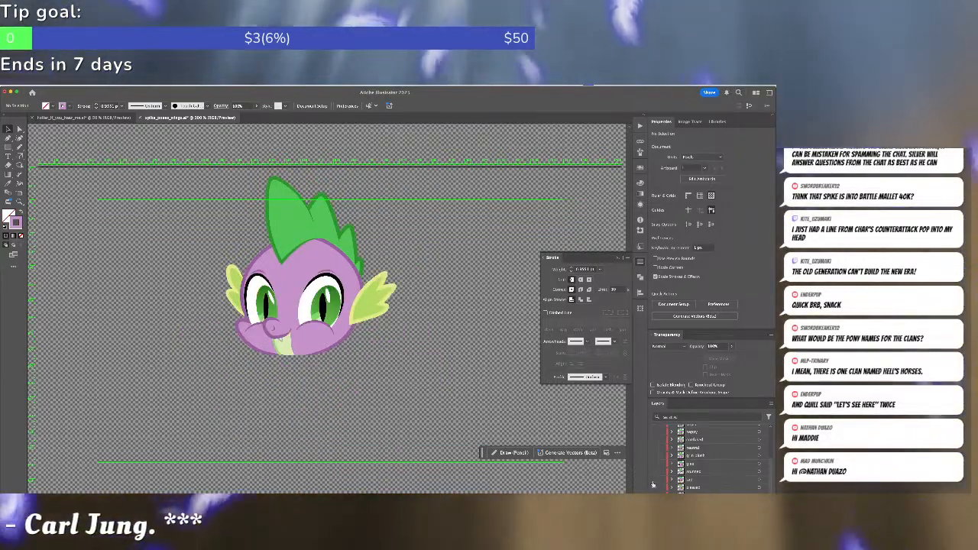
Toggle the sad layer and the layer above it on and off to compare their alignment with the reference head.
left_click(652, 484)
left_click(652, 484)
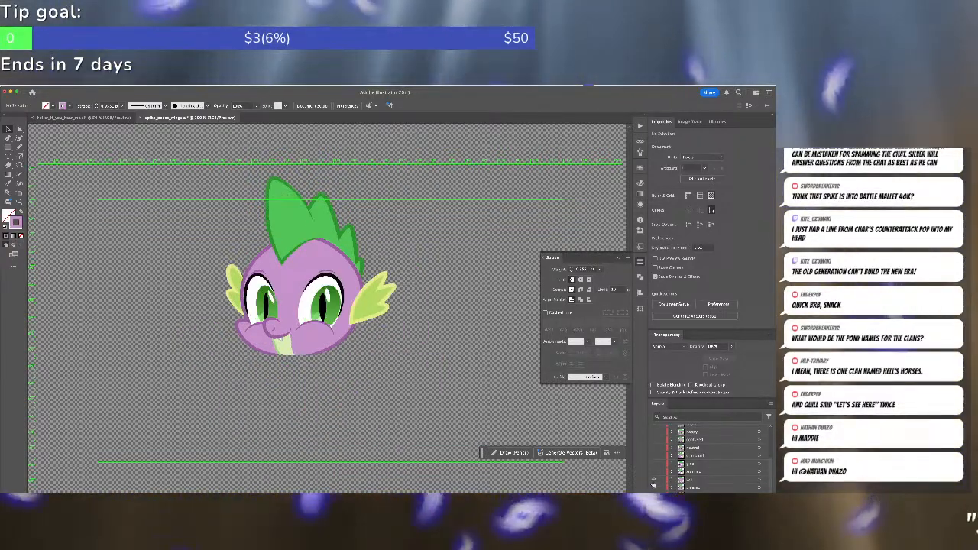
left_click(653, 484)
left_click(652, 483)
left_click(653, 483)
left_click(652, 484)
left_click(653, 484)
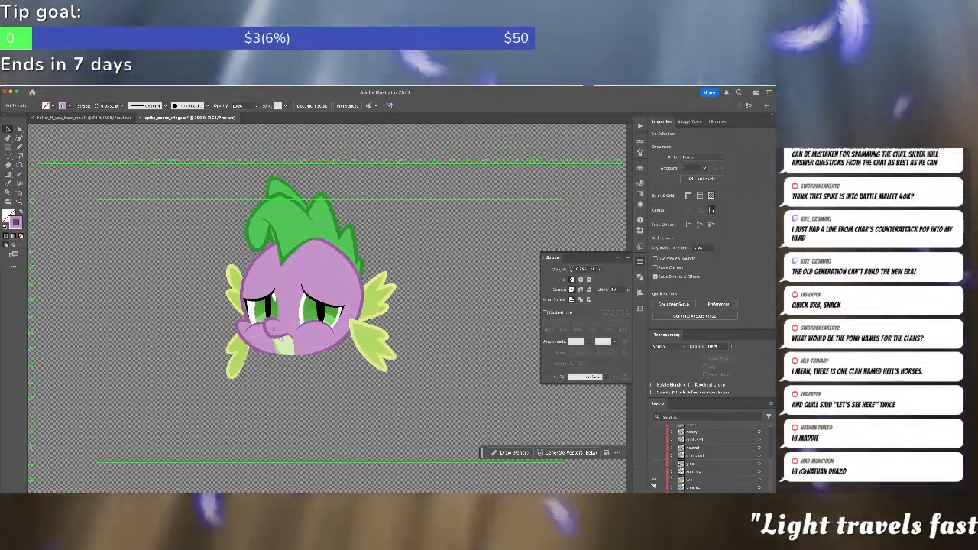
left_click(653, 483)
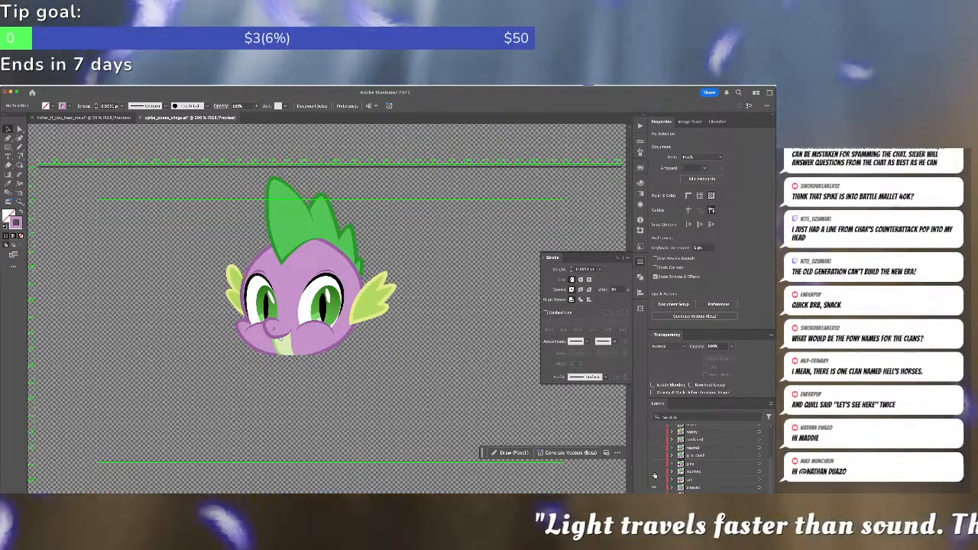
left_click(654, 475)
left_click(654, 476)
left_click(654, 475)
left_click(654, 475)
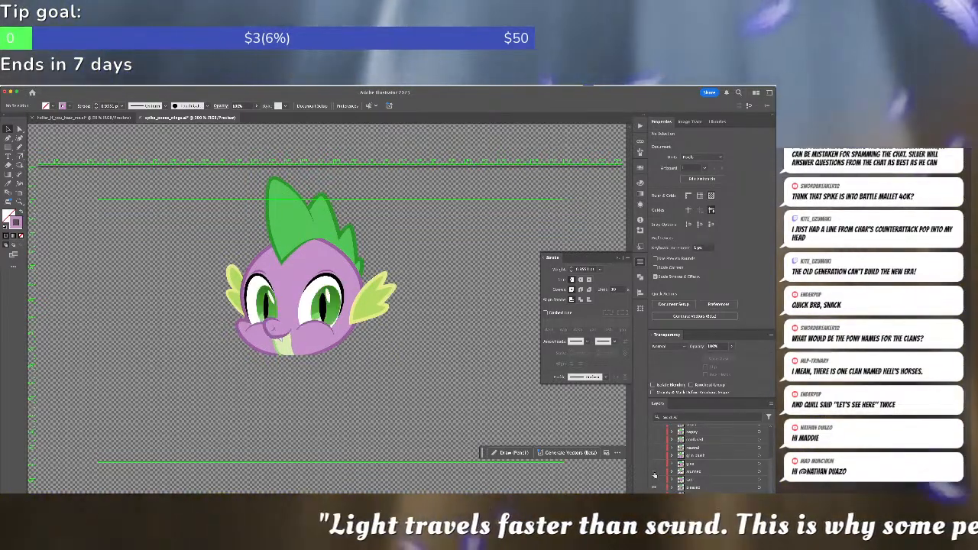
Show the grin layer over the reference head and select all of its artwork.
left_click(655, 464)
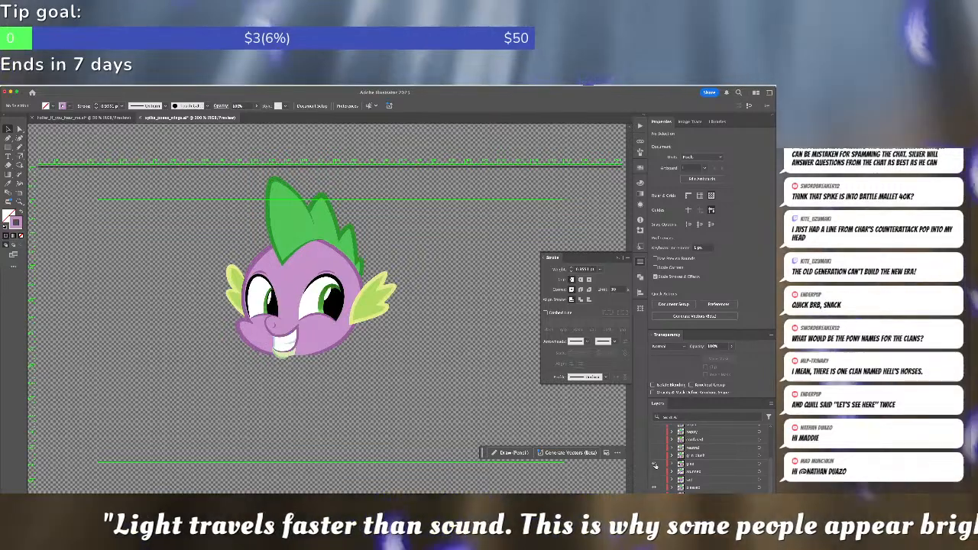
left_click(654, 464)
left_click(654, 464)
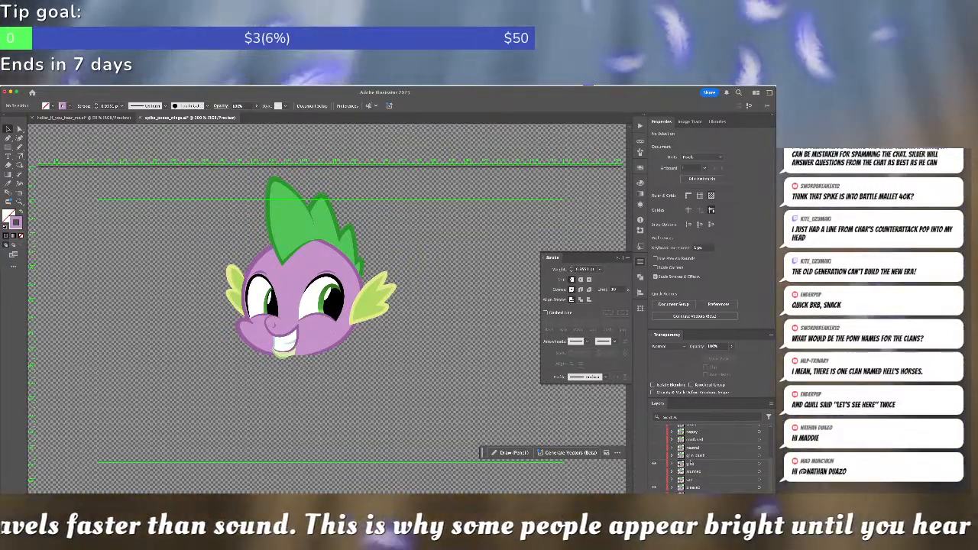
left_click(758, 464)
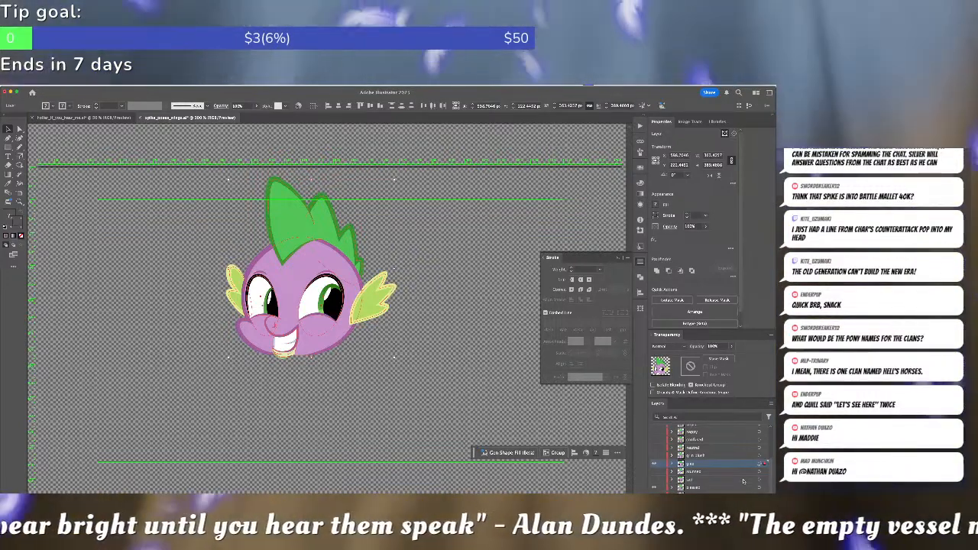
Nudge the grin artwork up 2 px, testing small sideways shifts against the reference head.
key("super+equal")
key("super+equal")
key("super+equal")
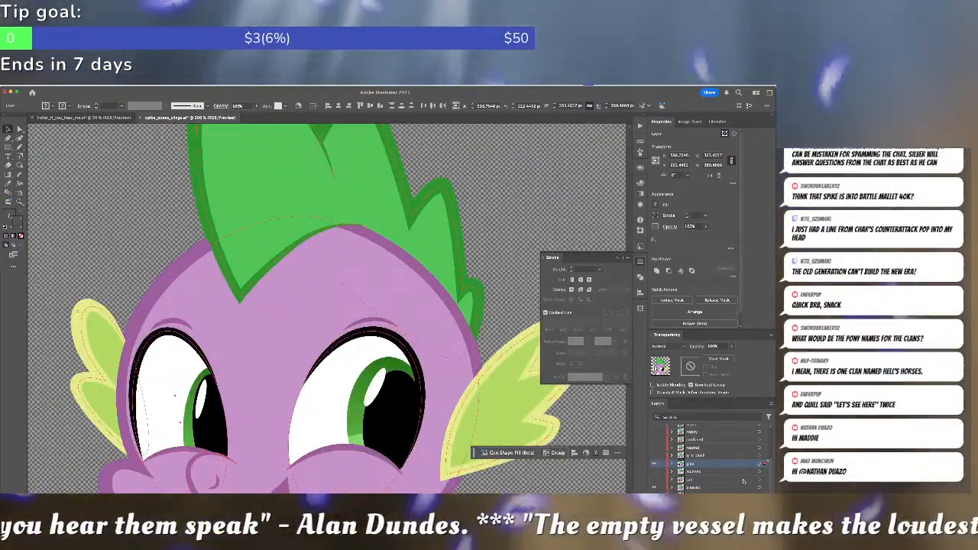
key("Left")
key("Left")
key("Left")
key("Up")
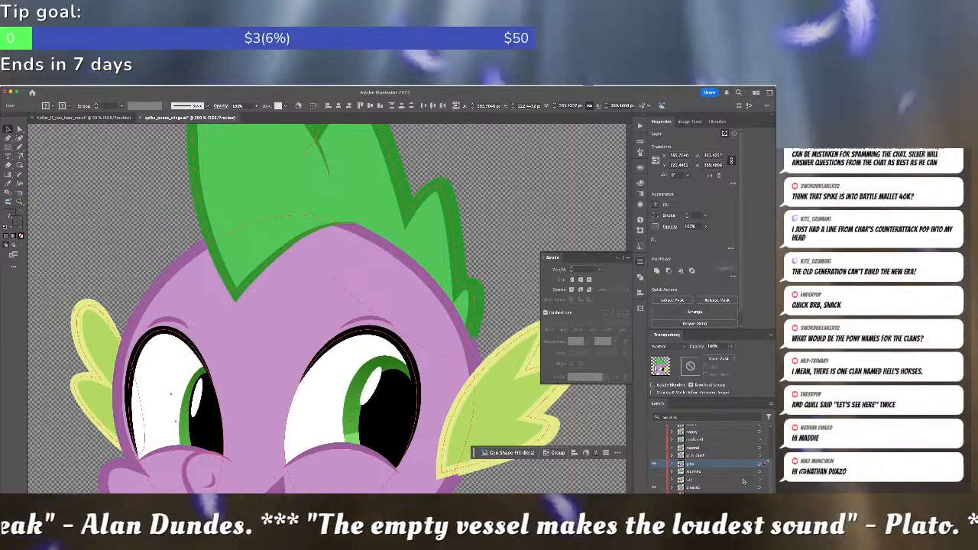
key("Up")
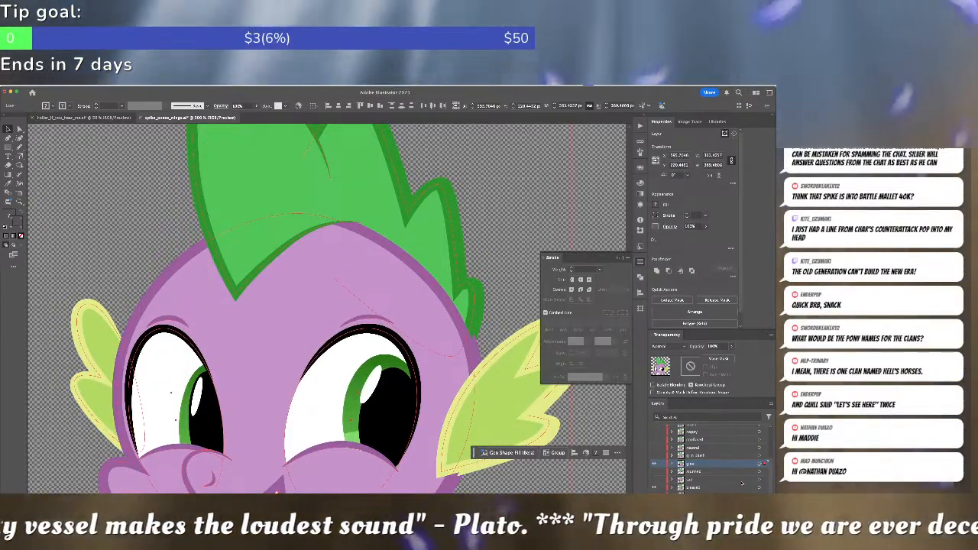
key("Right")
key("Right")
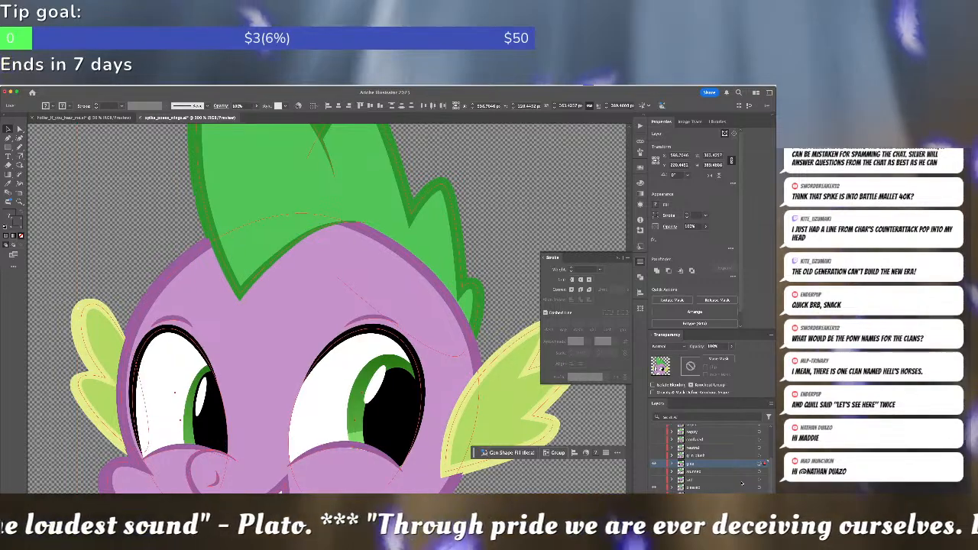
Lower the grin layer's opacity to 40% and nudge its artwork left to line up with the head beneath, checking the outlines.
left_click(731, 346)
left_click_drag(731, 356, 713, 355)
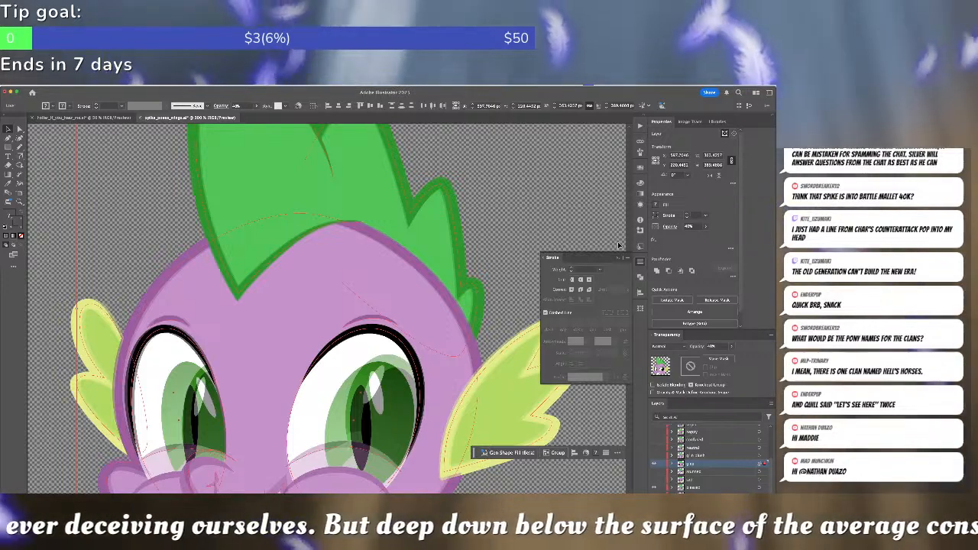
key("Left")
key("Left")
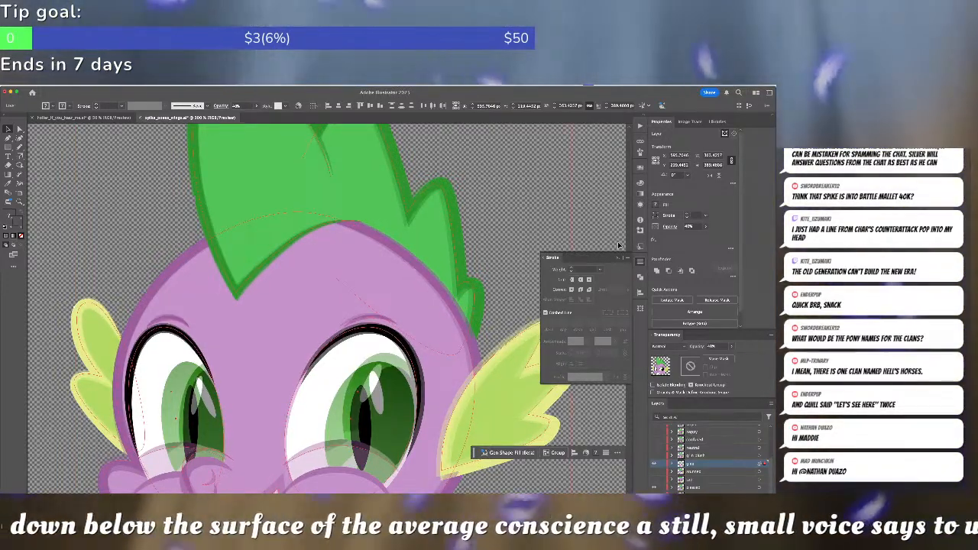
key("Down")
key("Up")
key("Down")
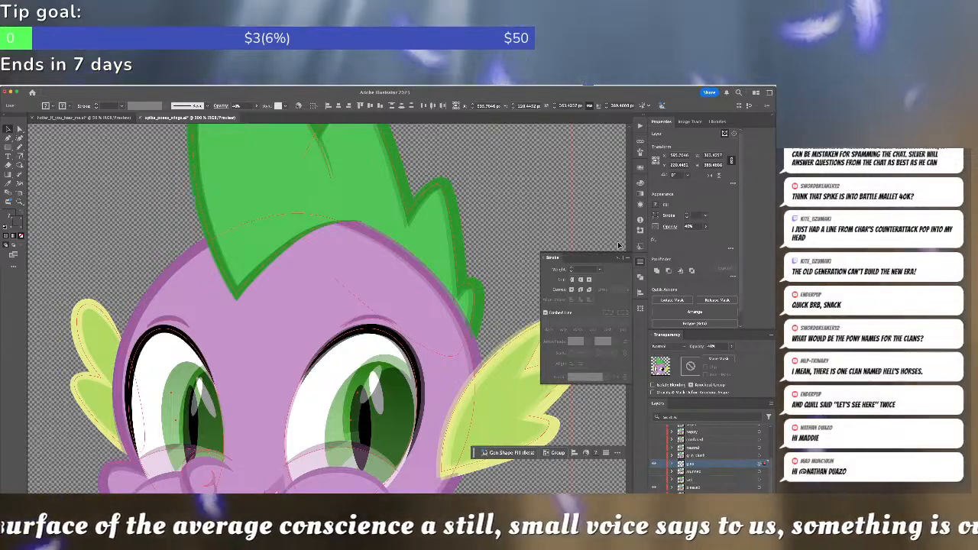
scroll(405, 221, "down", 4)
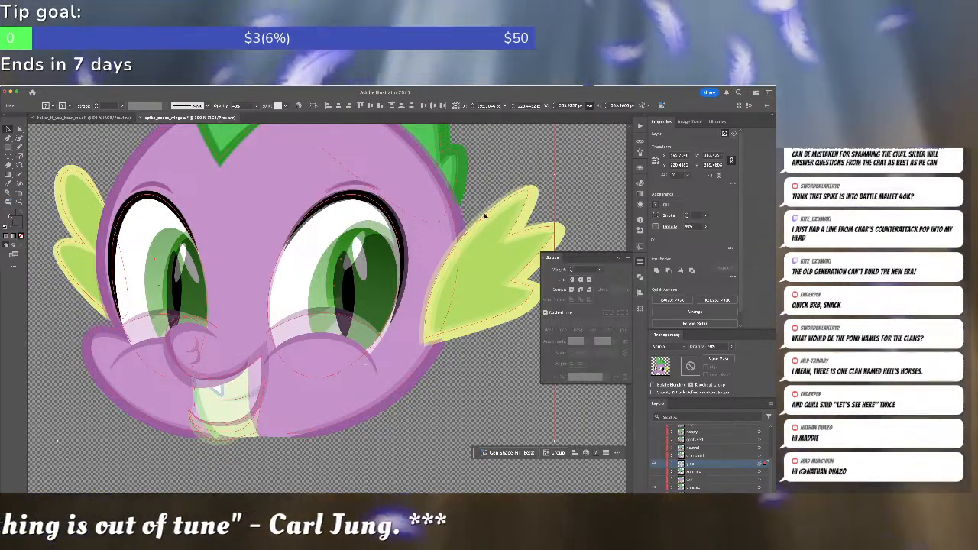
left_click_drag(420, 139, 461, 350)
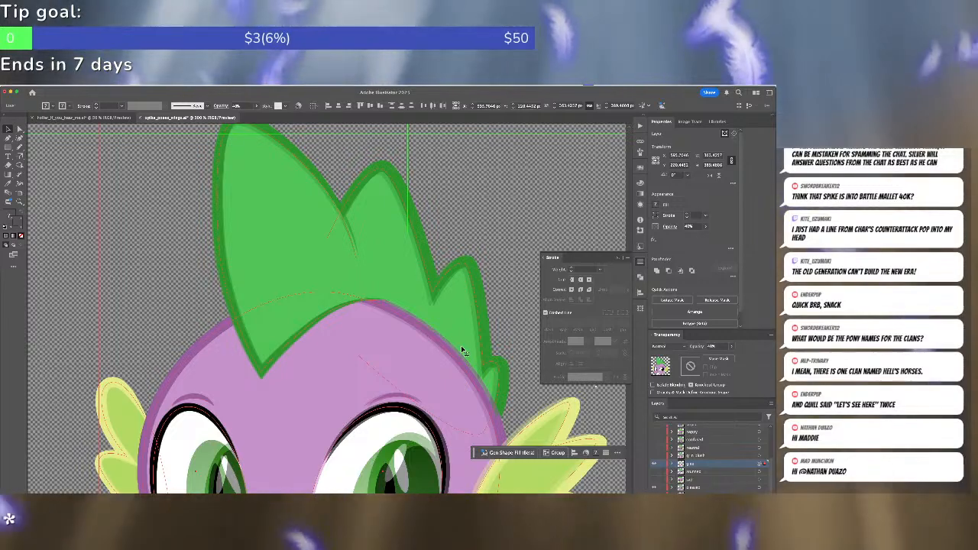
Restore the grin layer's opacity to 100%.
left_click_drag(381, 396, 402, 224)
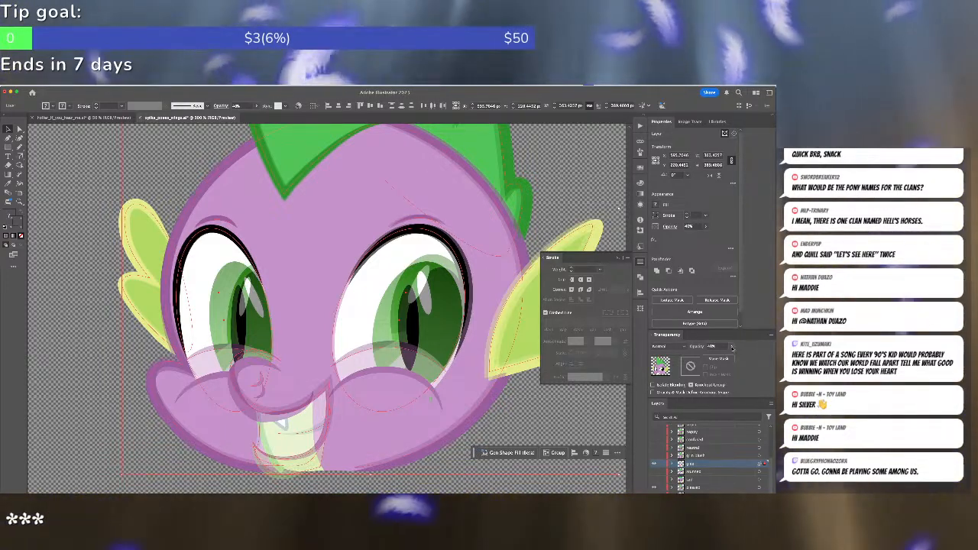
left_click_drag(726, 357, 762, 357)
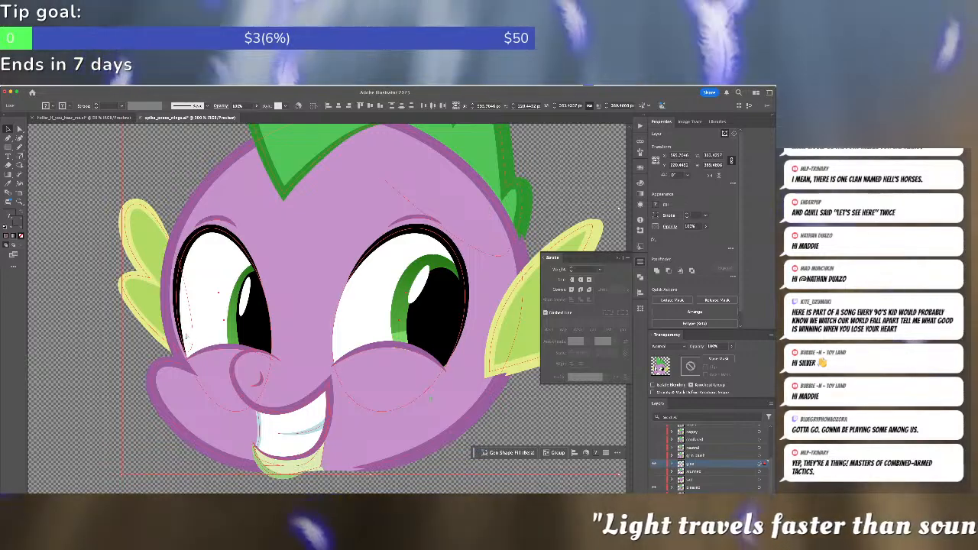
Copy the grin's cheek lines, nose, mouth, teeth and chin artwork, and delete the grin layer.
key("ctrl+shift+a")
left_click(379, 353)
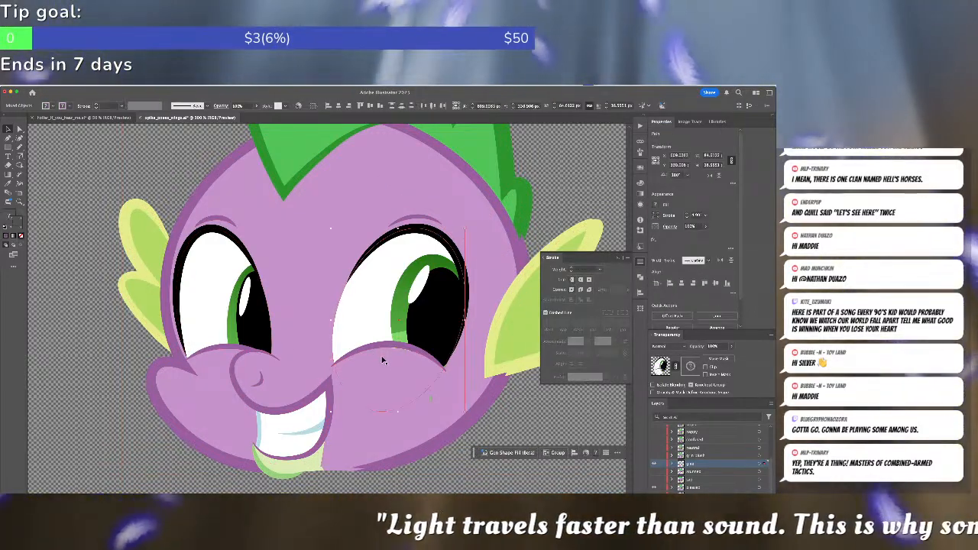
left_click(348, 352)
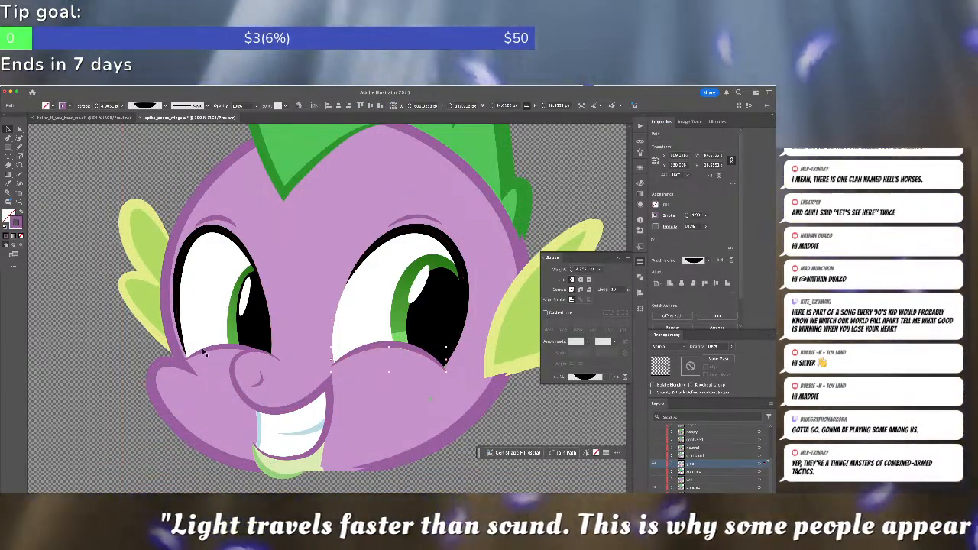
left_click(237, 389)
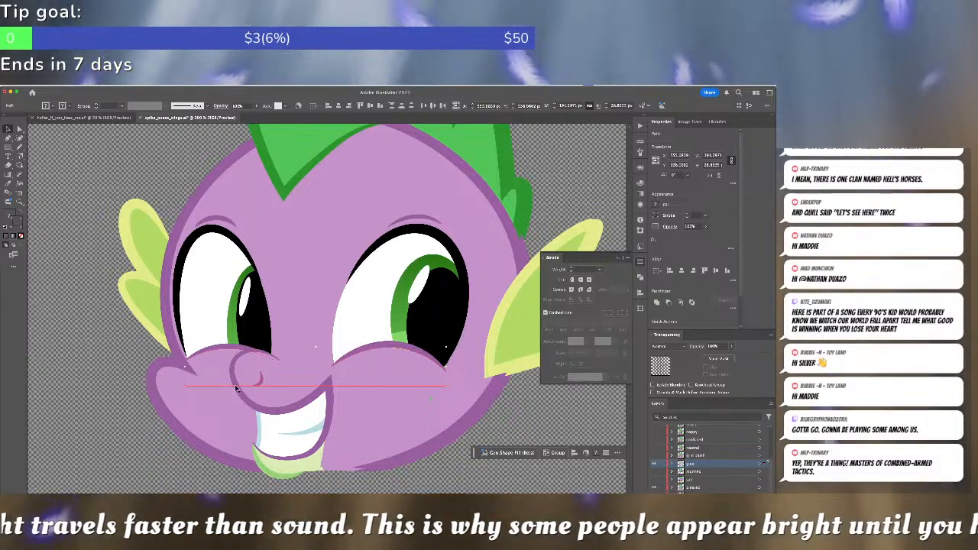
left_click(241, 379)
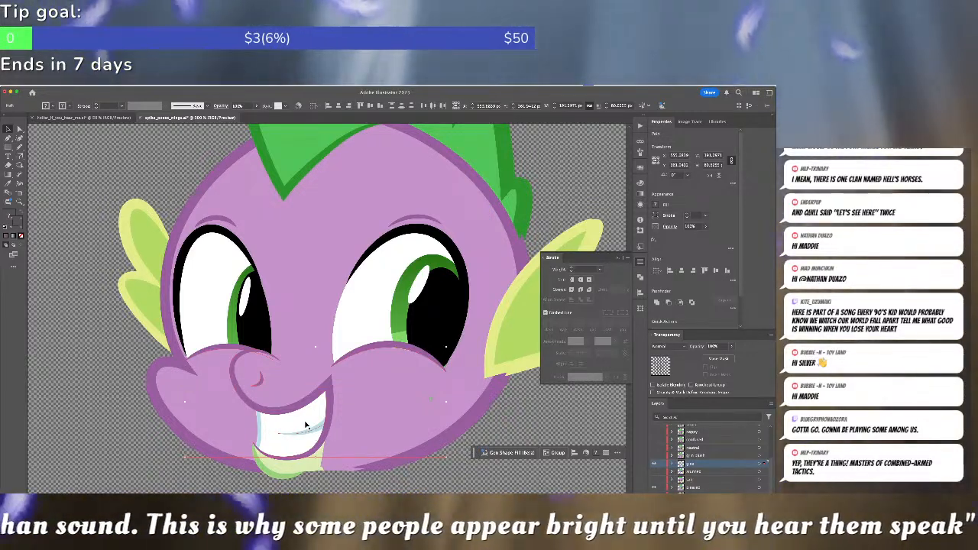
left_click(259, 470)
left_click(285, 463)
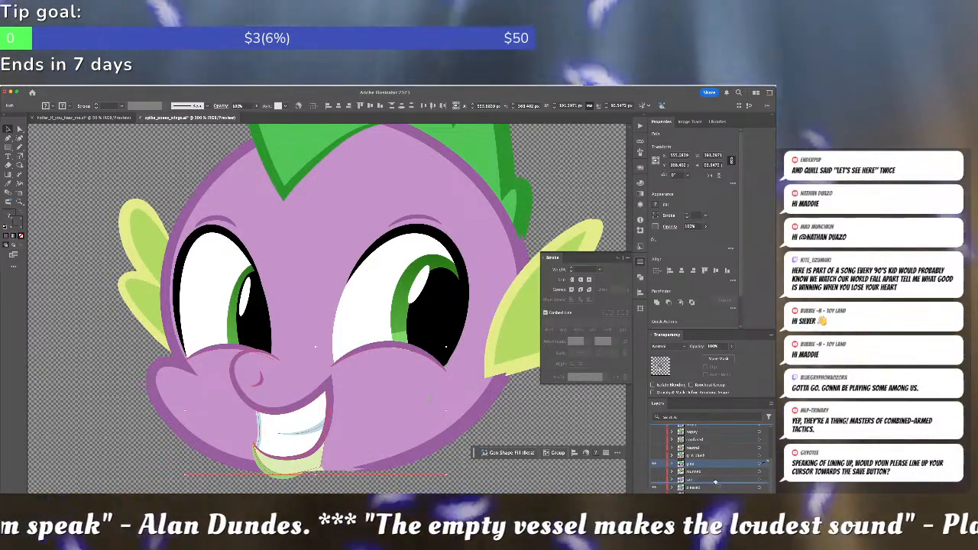
left_click_drag(703, 464, 767, 499)
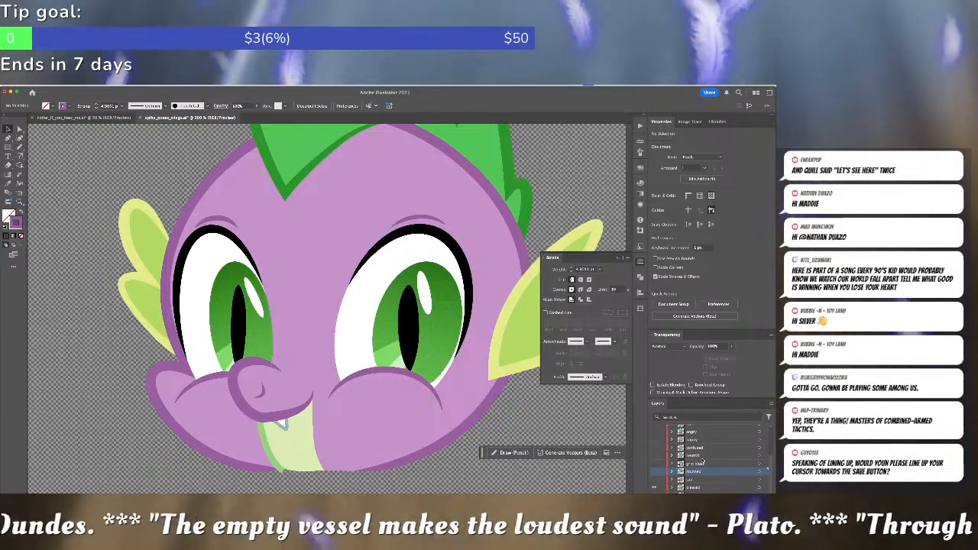
Show the happy layer and nudge its artwork 2 px left, toggling its visibility to check it against the reference head.
left_click(653, 440)
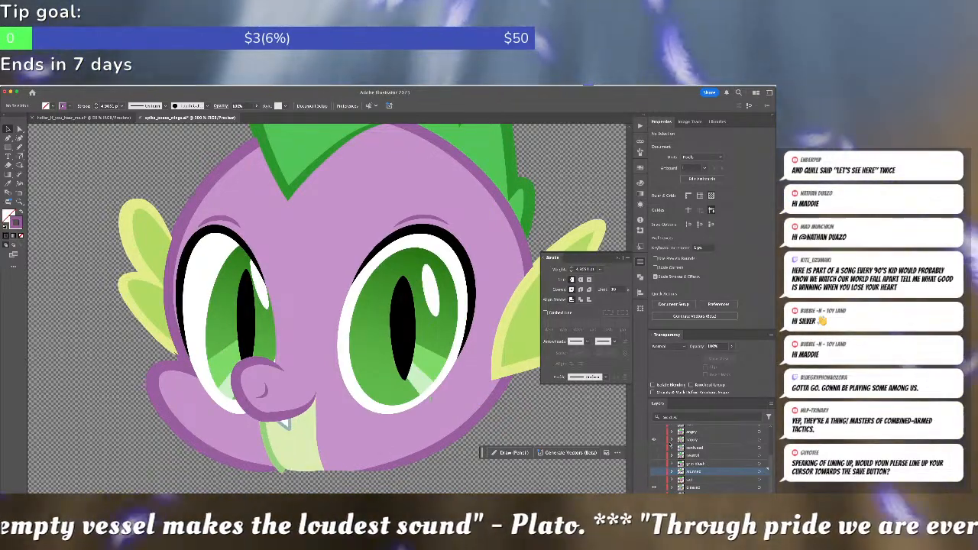
left_click(653, 440)
left_click(654, 441)
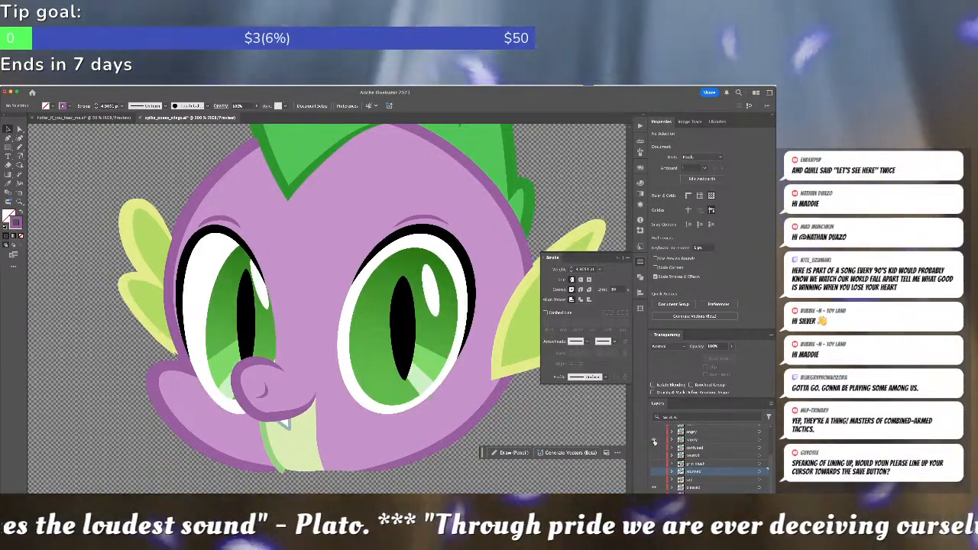
left_click(760, 442)
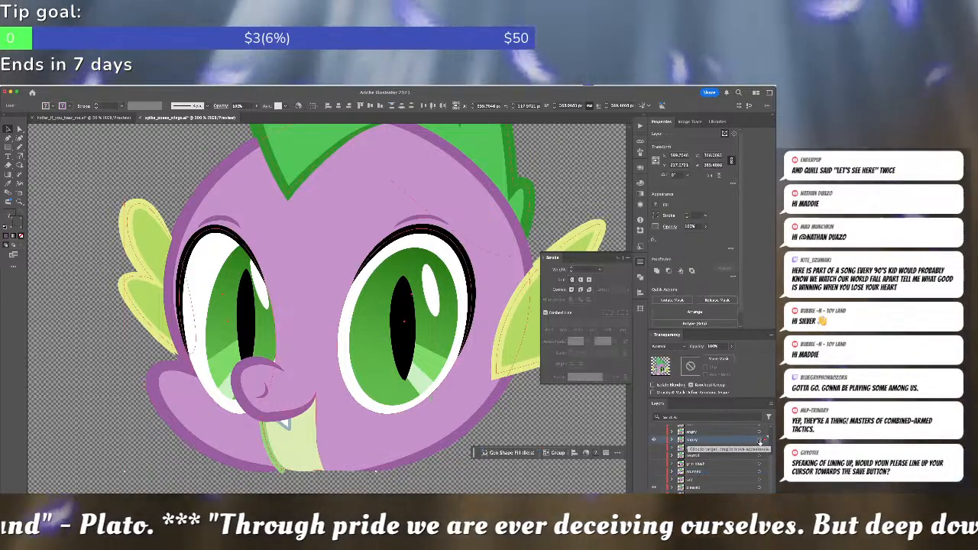
key("Right")
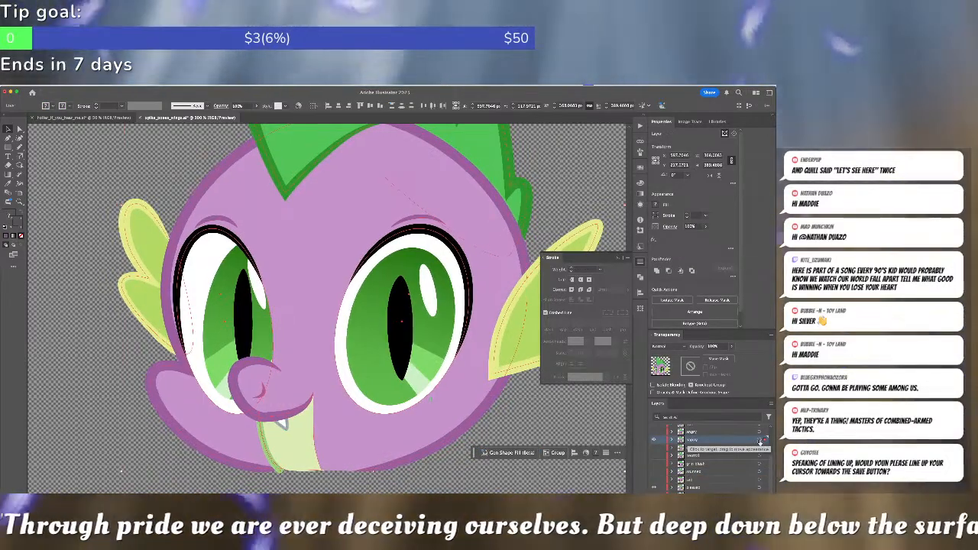
left_click(654, 440)
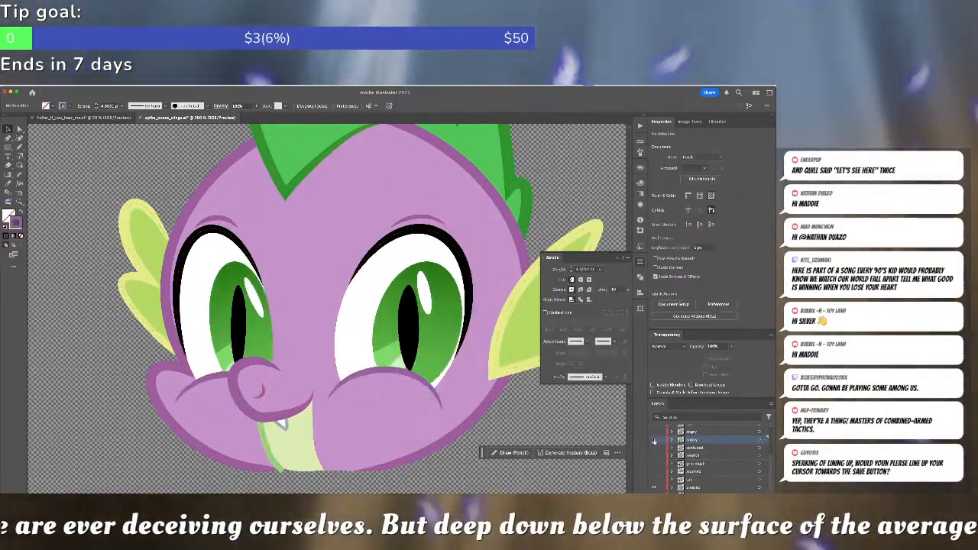
left_click(654, 441)
left_click(653, 441)
left_click(654, 441)
left_click(654, 441)
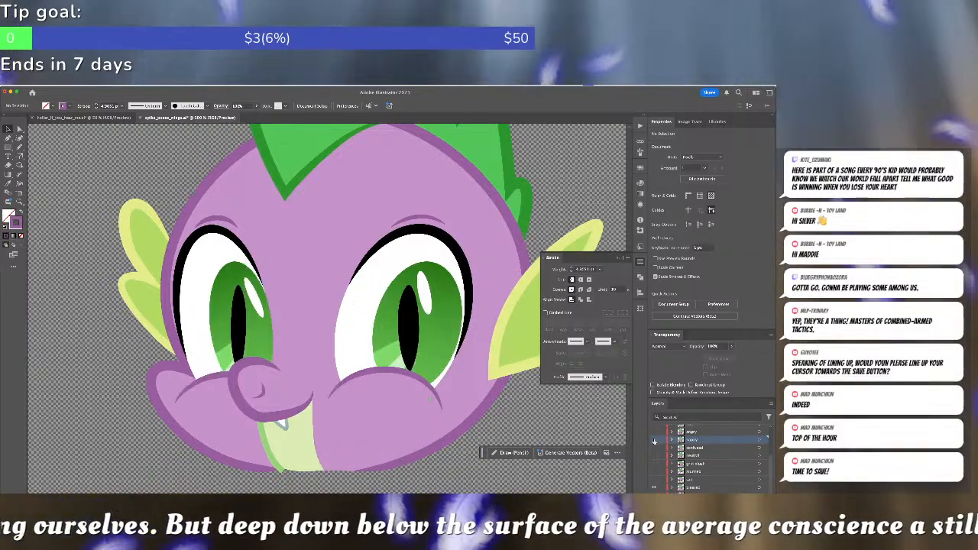
left_click(654, 441)
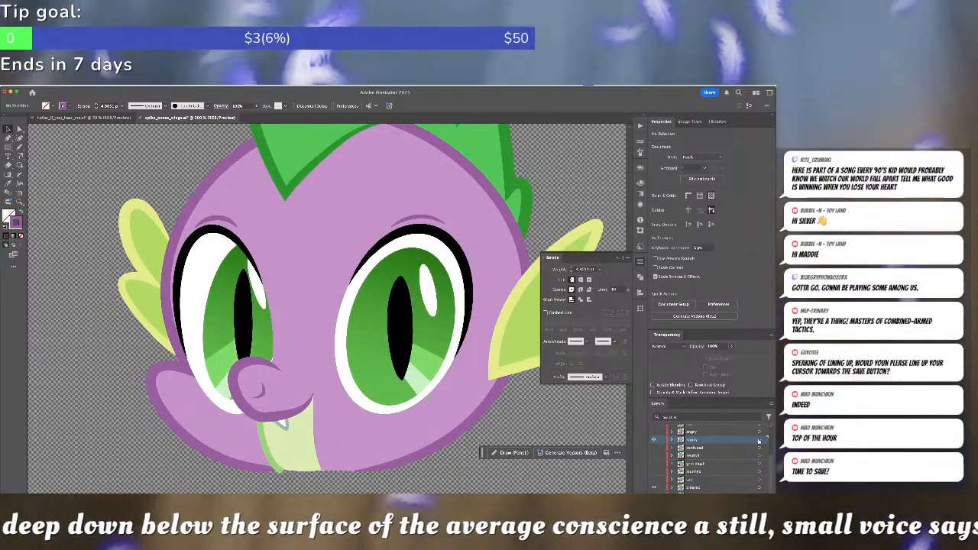
Try shifting the happy artwork another 1 px left and compare it with the reference head.
left_click(758, 441)
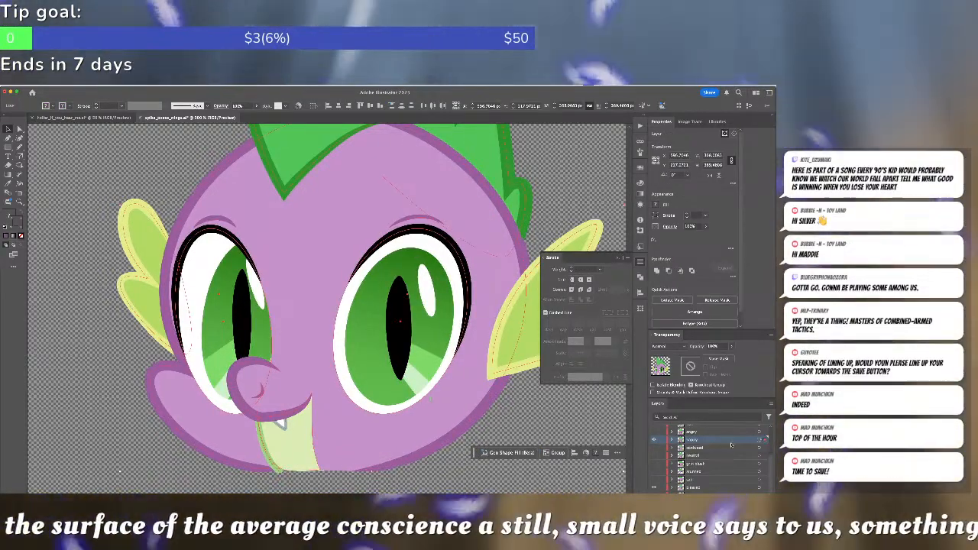
left_click(654, 441)
left_click(654, 441)
left_click(653, 441)
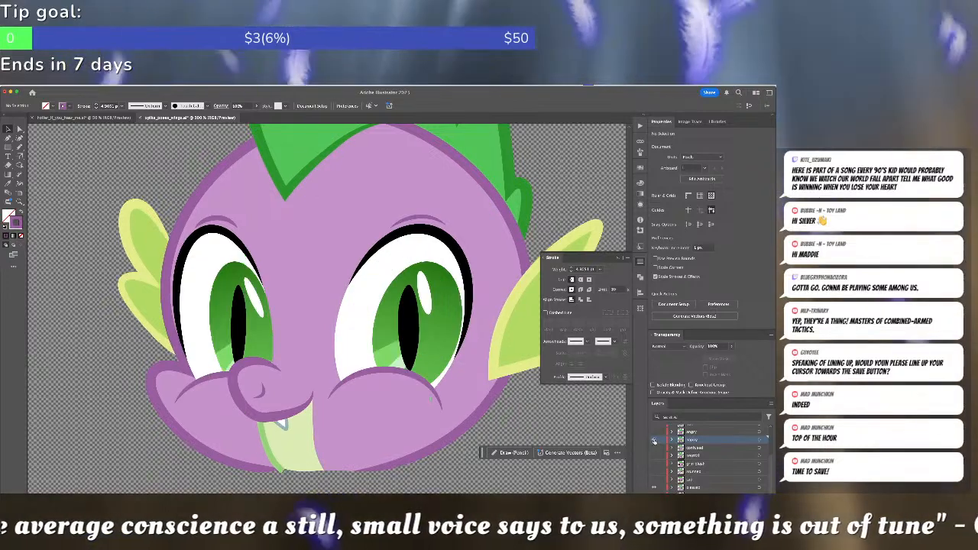
left_click(654, 441)
left_click(759, 440)
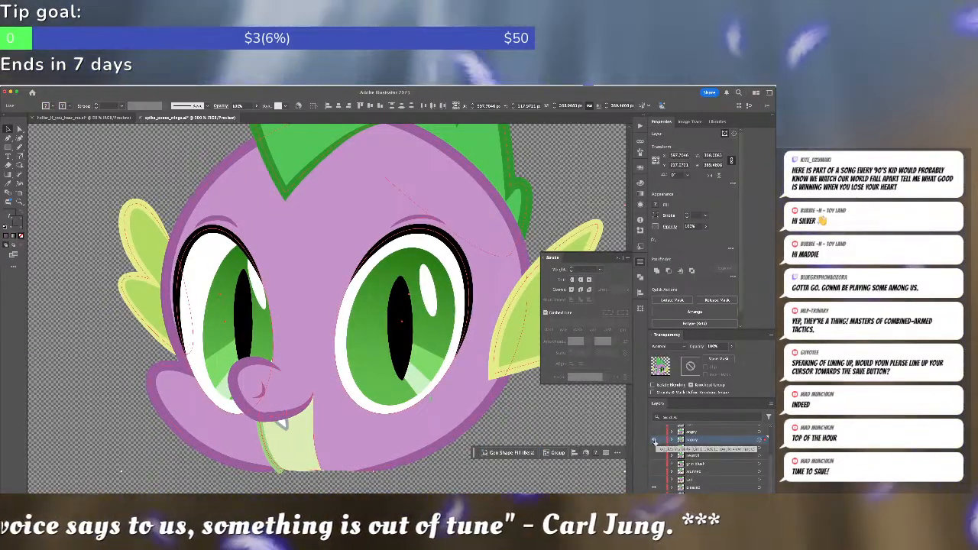
Toggle the happy layer on and off to examine its alignment with the reference head.
left_click(654, 441)
left_click(654, 441)
left_click(653, 441)
left_click(654, 441)
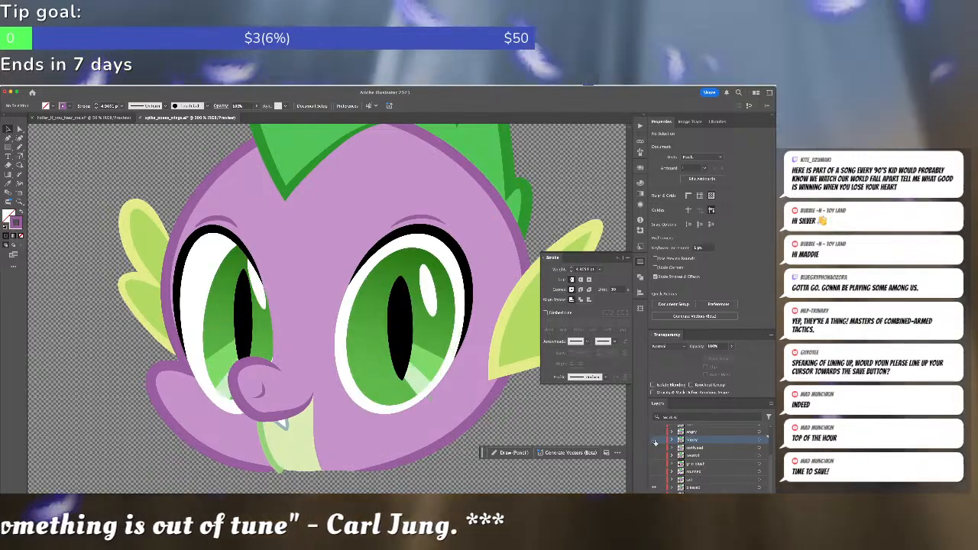
left_click(654, 441)
left_click(654, 440)
left_click(654, 441)
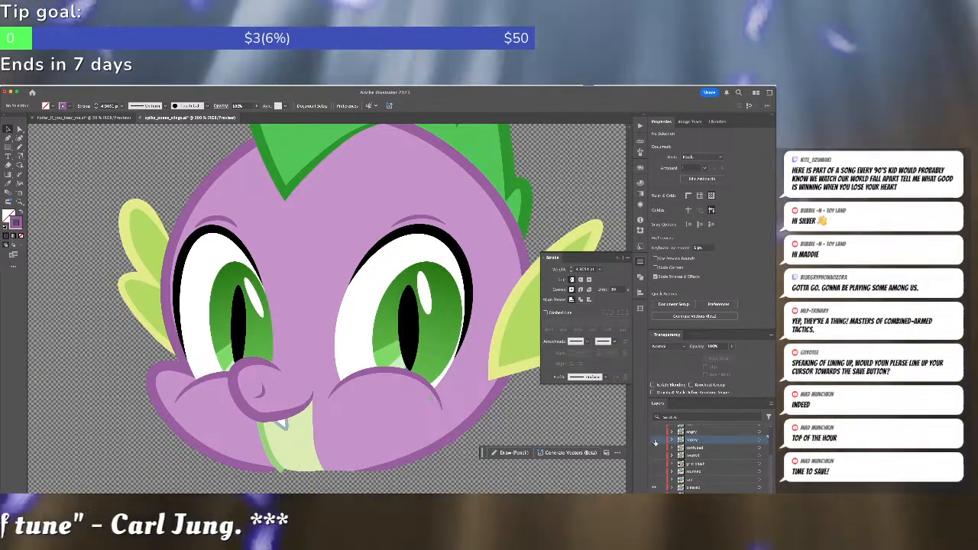
left_click(654, 441)
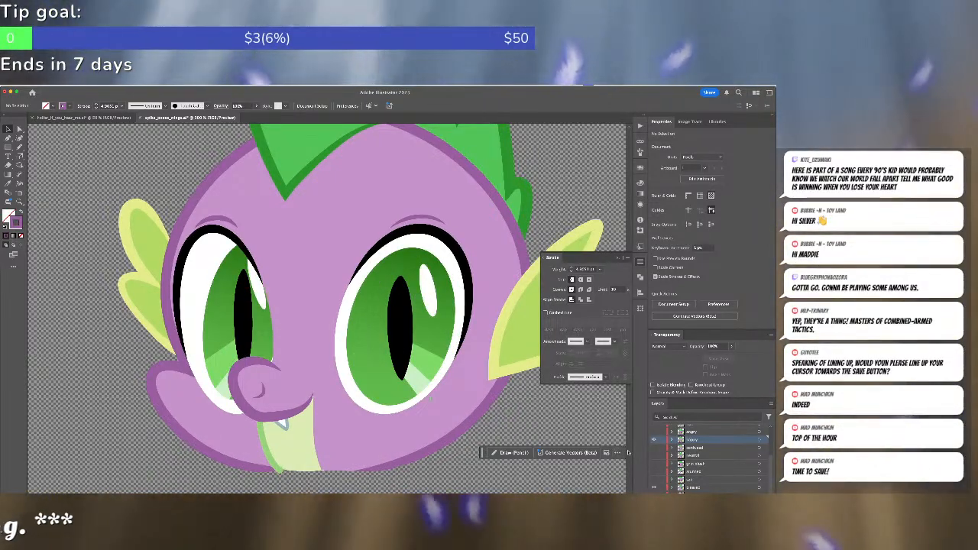
Duplicate the happy layer and rename the copy "grin".
left_click_drag(685, 440, 751, 493)
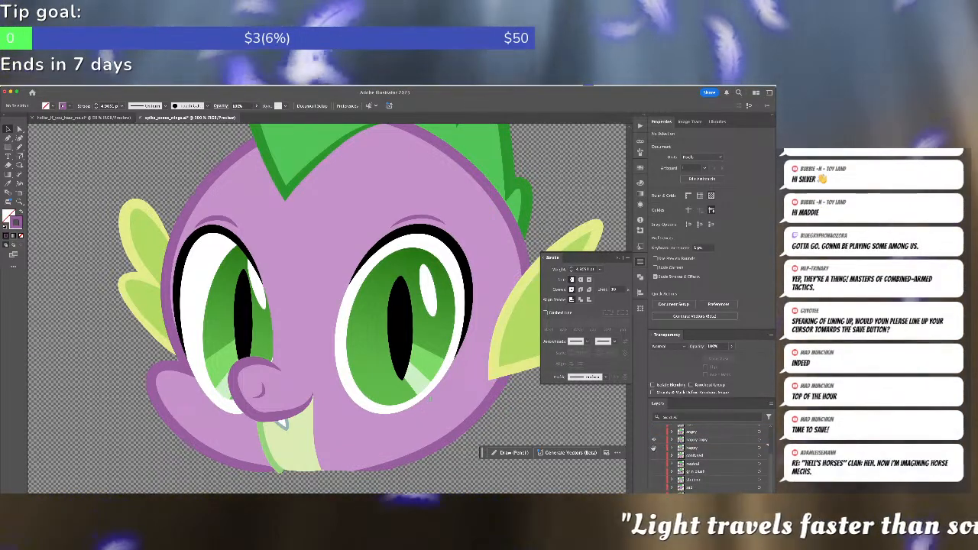
double_click(697, 441)
type("sk")
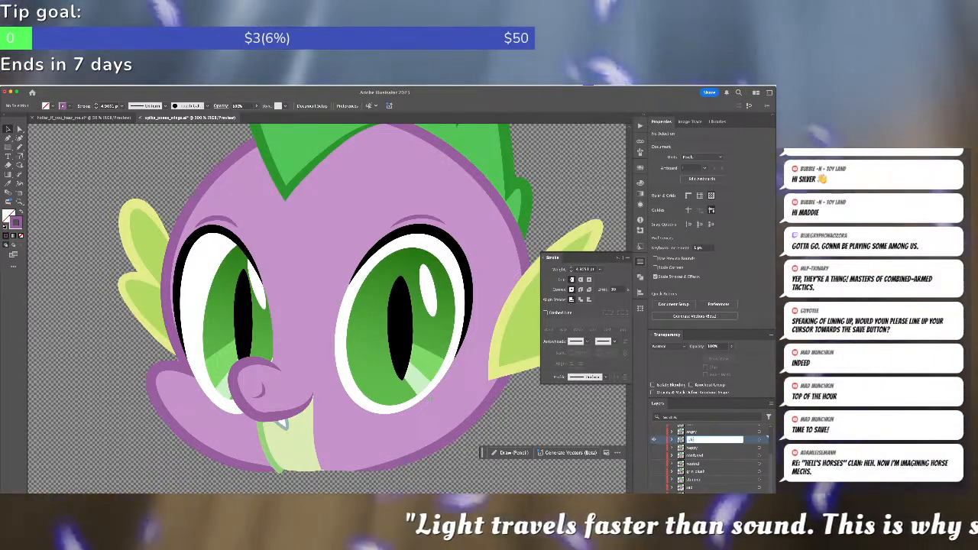
key("Return")
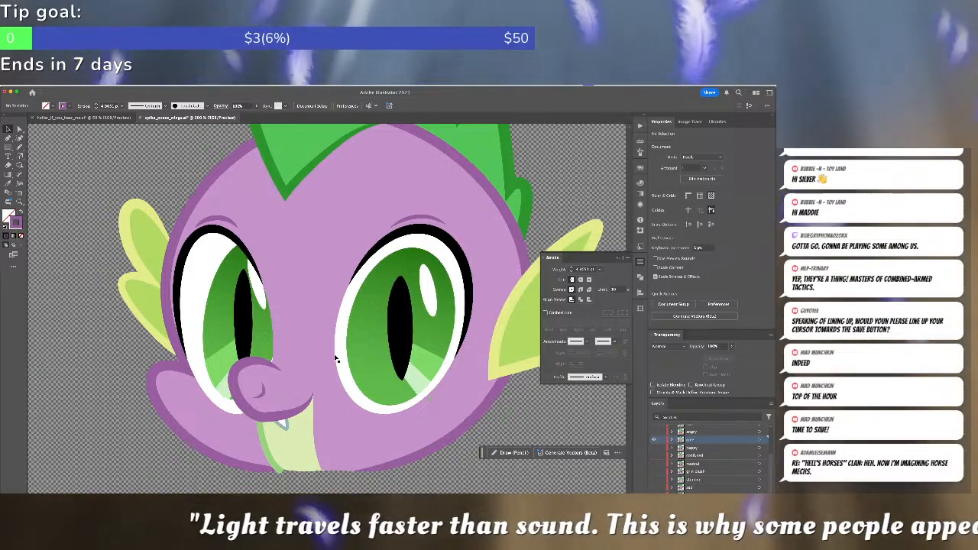
Paste the copied grin face pieces in front on the new grin layer and move them slightly down over the muzzle.
left_click(336, 359)
key("super+f")
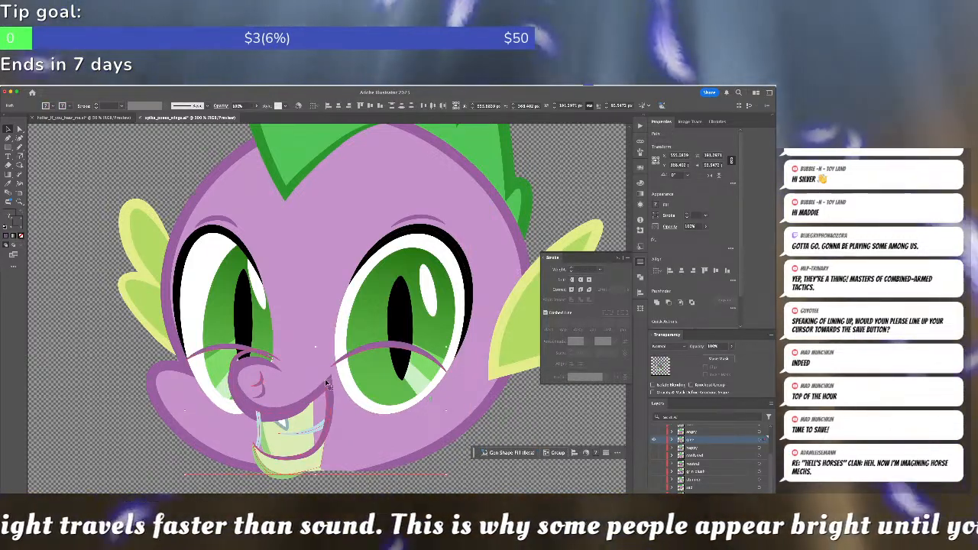
key("super+shift+a")
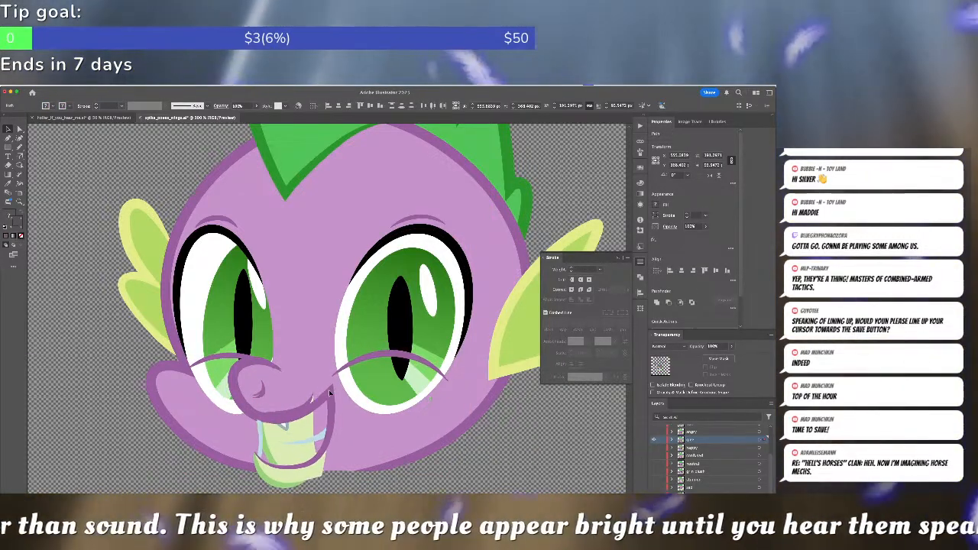
left_click_drag(329, 390, 329, 392)
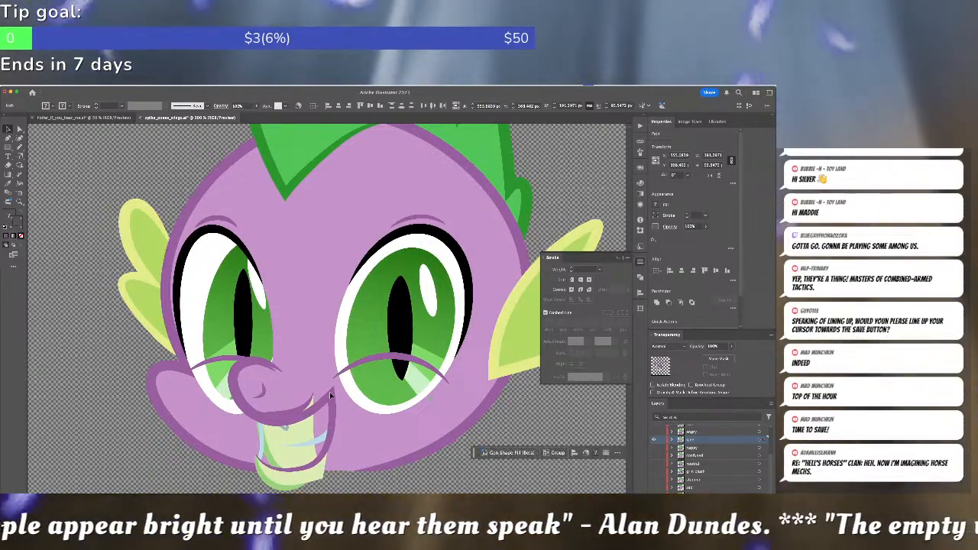
Remove the happy face's nose, tooth, mouth and chin pieces from the grin layer, and paste the grin pieces in front.
key("Delete")
key("Delete")
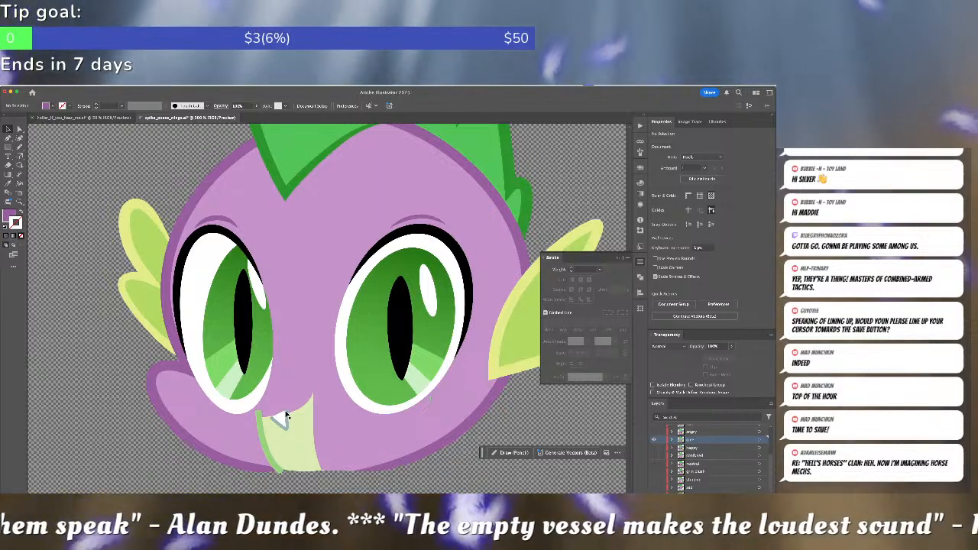
left_click_drag(286, 414, 275, 420)
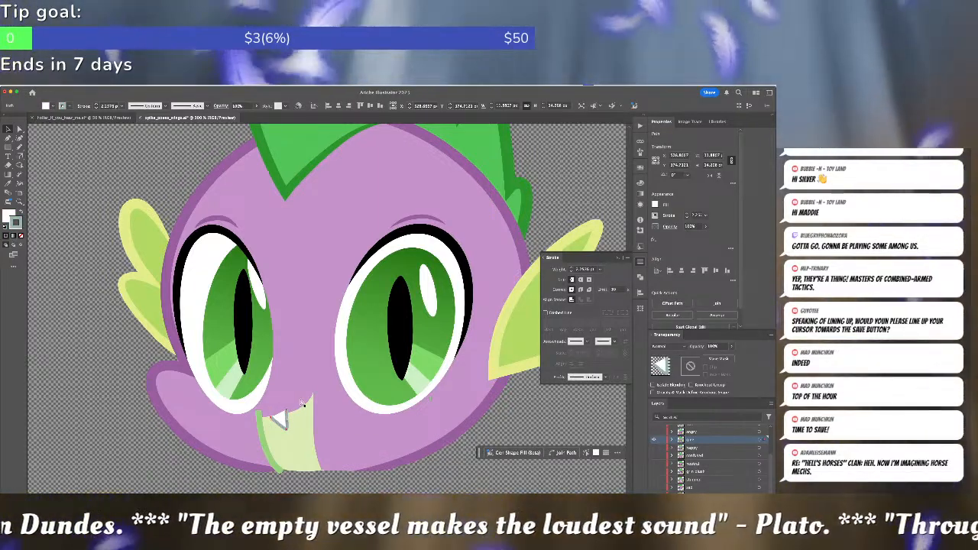
key("ctrl+z")
key("ctrl+shift+z")
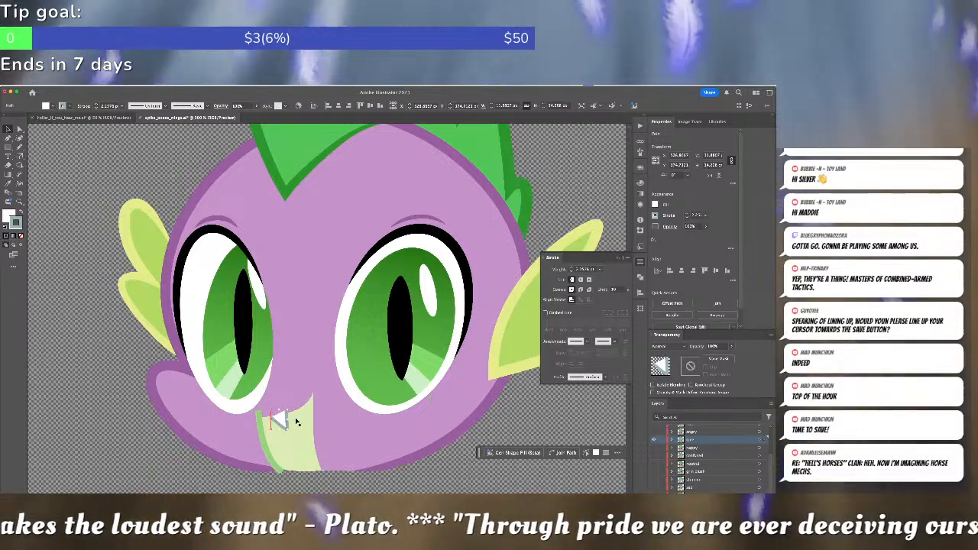
key("Delete")
left_click(281, 425)
key("Delete")
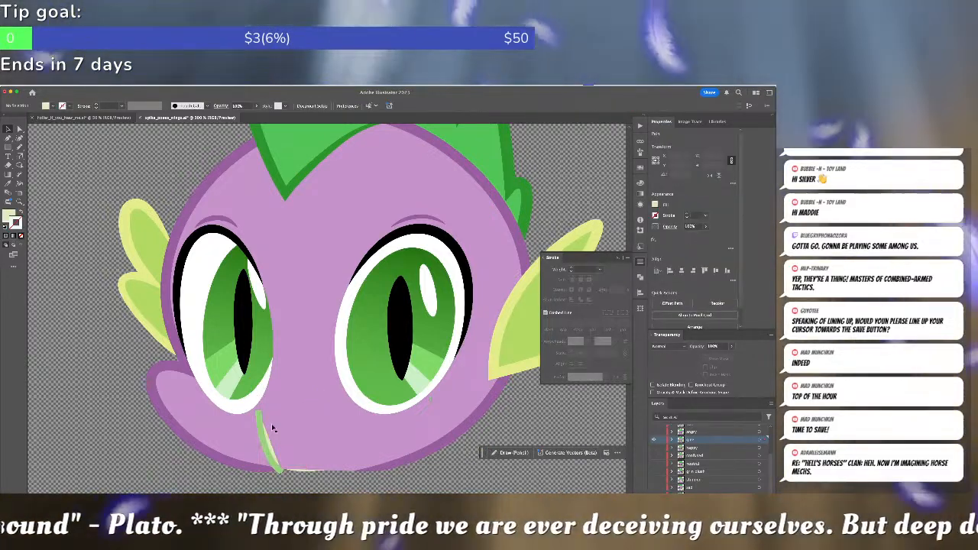
left_click(262, 426)
key("Delete")
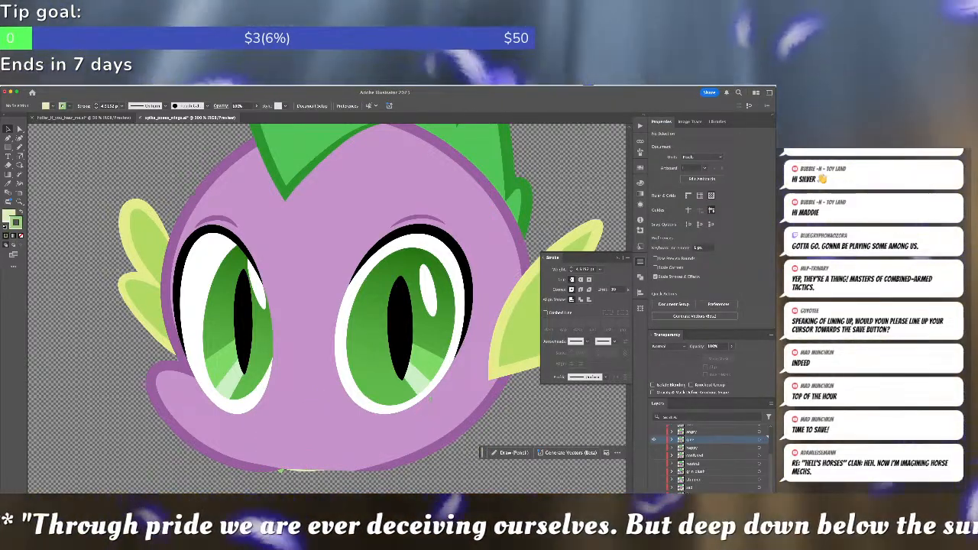
key("super+f")
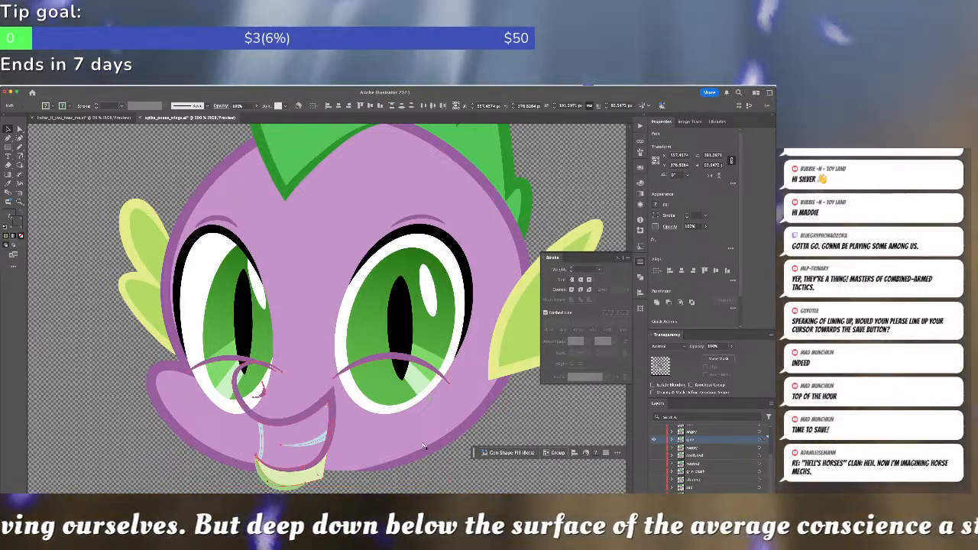
Draw a closed light purple, strokeless fill shape for the grin head's nose with the Pen tool, covering the eye showing through.
key("super+shift+a")
key("a")
left_click(297, 385)
key("Delete")
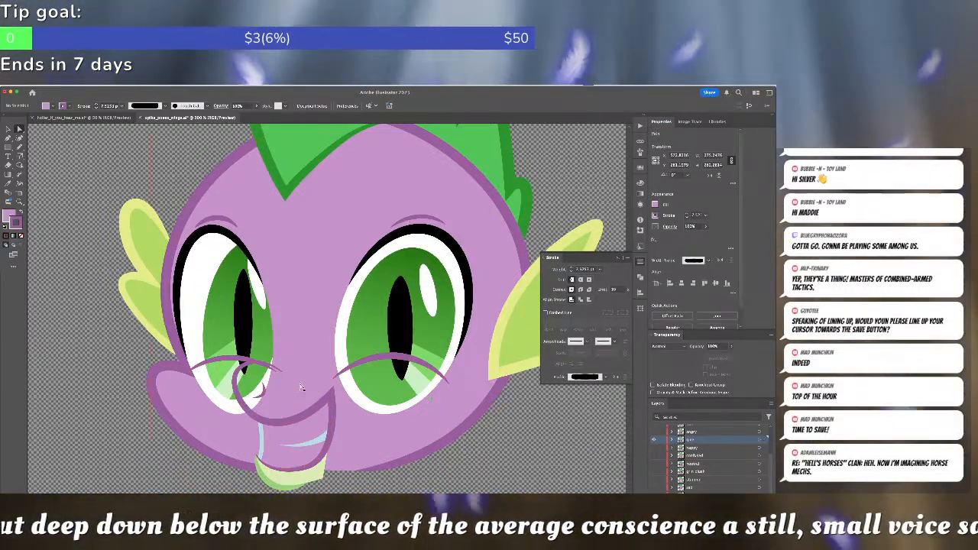
key("p")
left_click(298, 384)
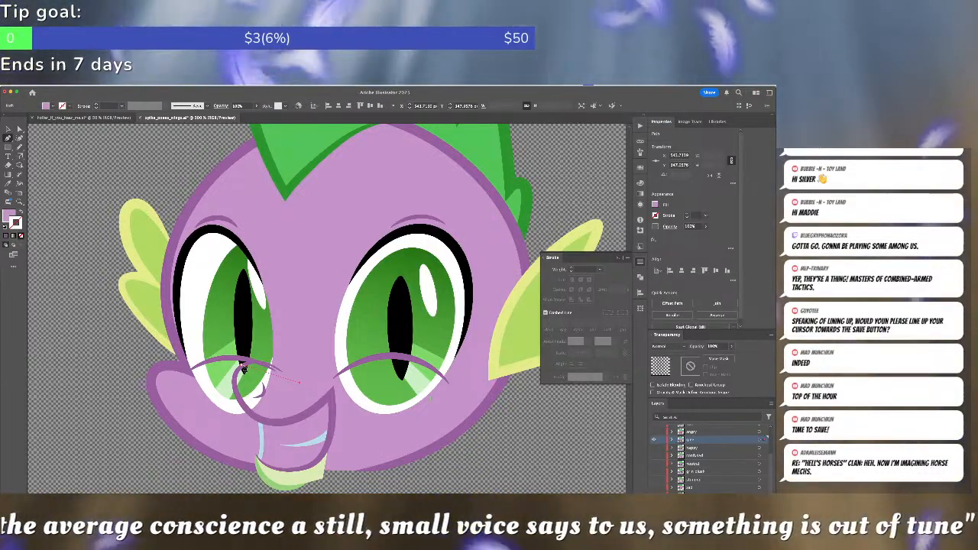
left_click(218, 378)
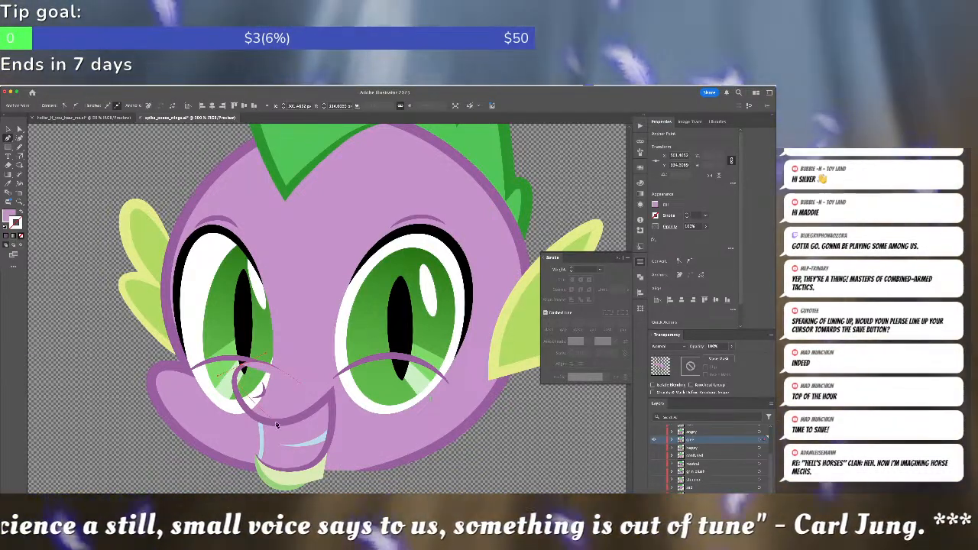
left_click_drag(313, 420, 332, 393)
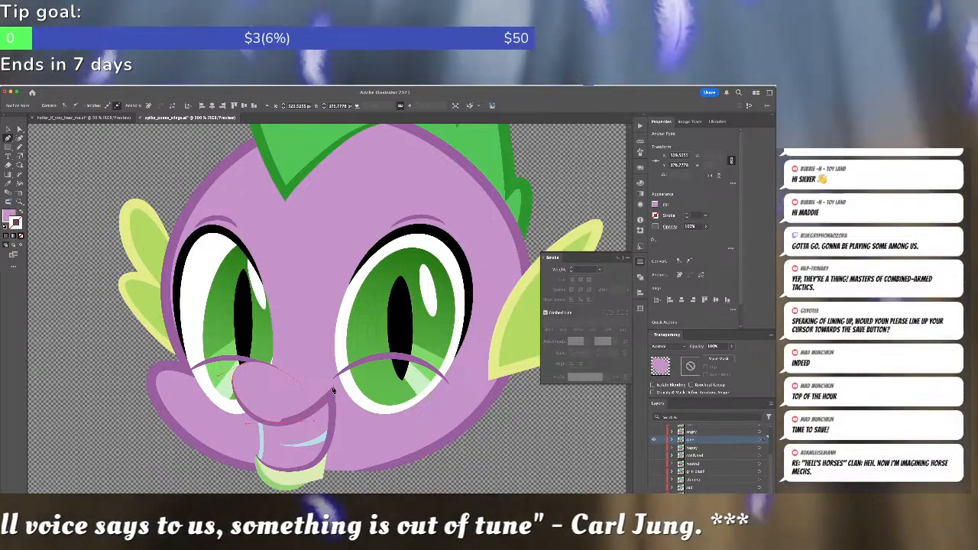
left_click(333, 390)
left_click(299, 382)
Arrange the new nose fill behind the nose outline and nostril line, and deselect it.
key("a")
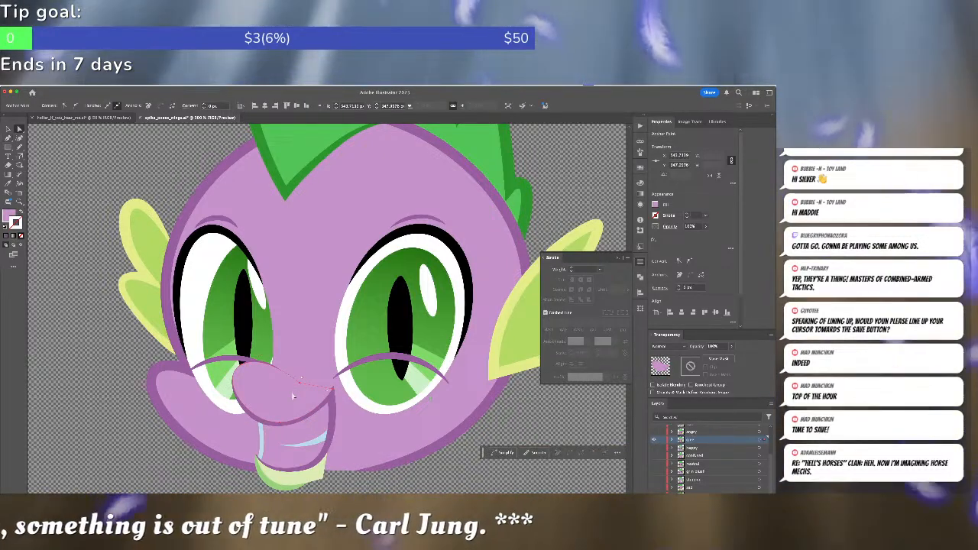
key("super+shift+a")
left_click(267, 392)
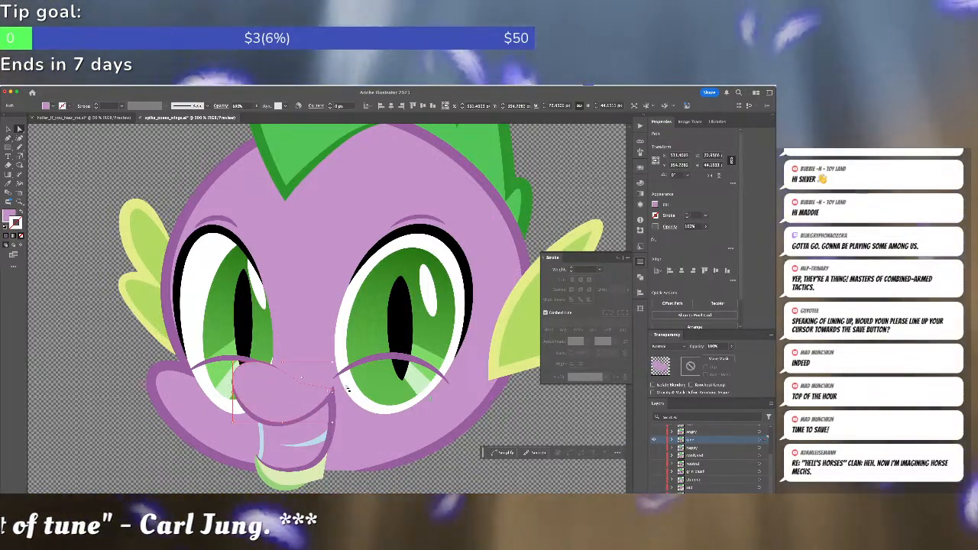
key("super+shift+a")
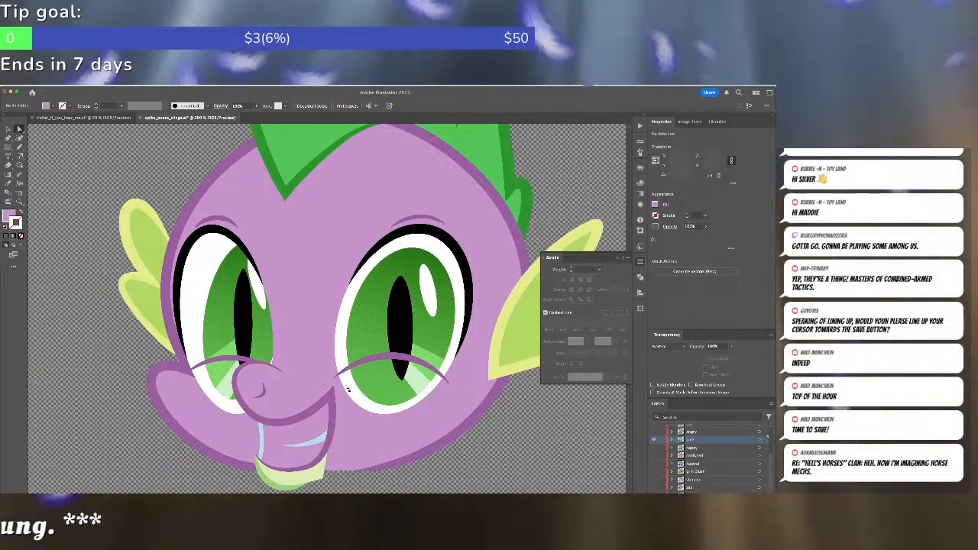
Draw a closed white, strokeless teeth shape with the Pen tool across the grin's mouth opening.
key("a")
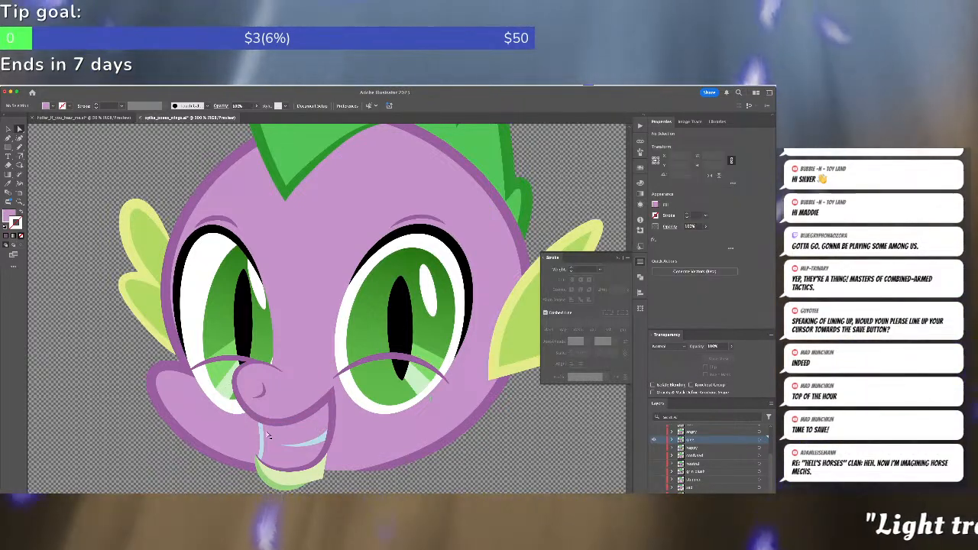
key("d")
key("p")
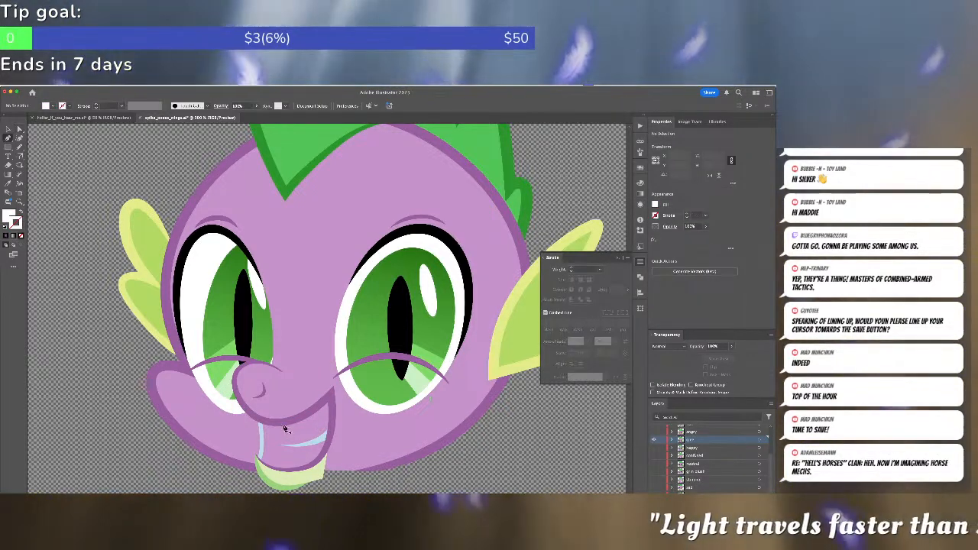
left_click(258, 408)
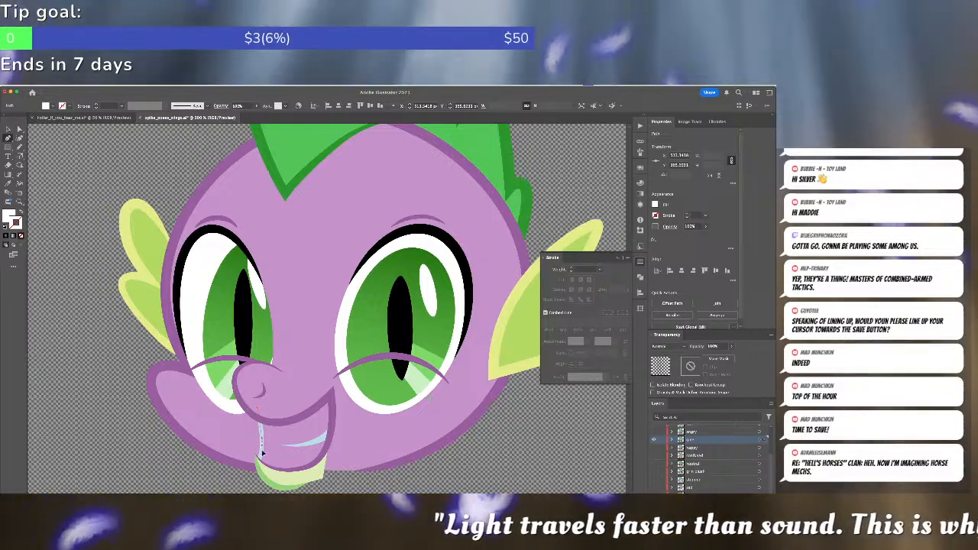
left_click(260, 462)
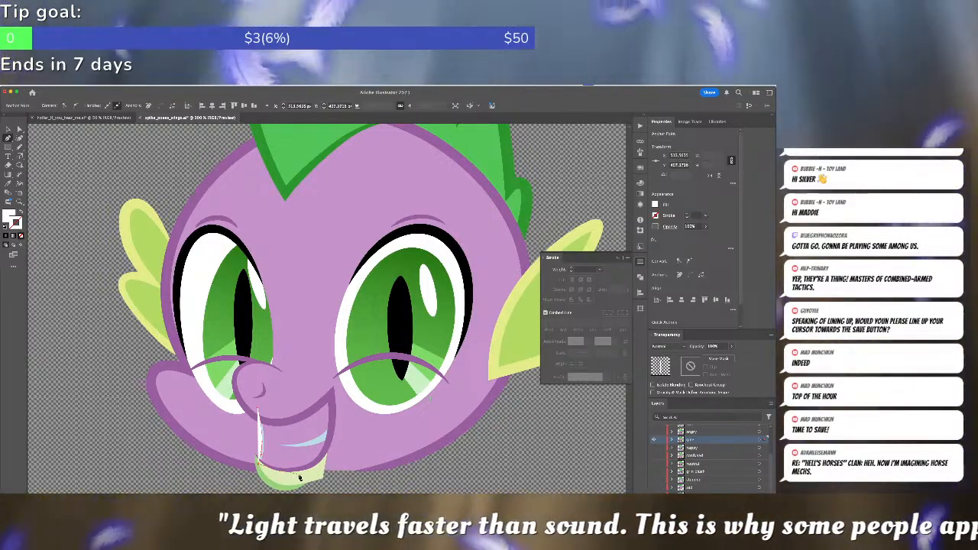
left_click(304, 474)
left_click(333, 392)
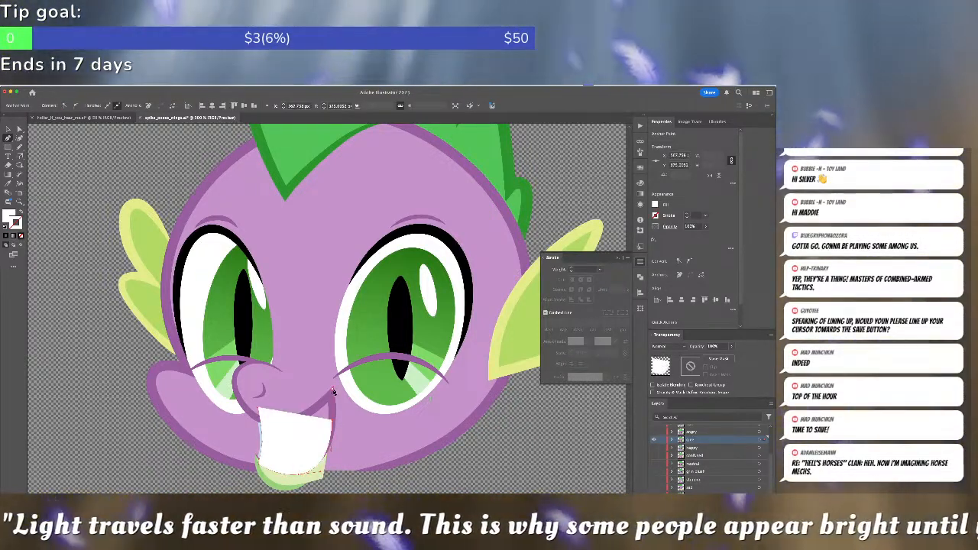
left_click(333, 394)
mouse_move(259, 410)
left_mouse_down()
mouse_move(245, 393)
mouse_move(261, 416)
left_mouse_up()
Cut the white teeth shape and paste it behind the mouth outline and blue tooth shading.
key("a")
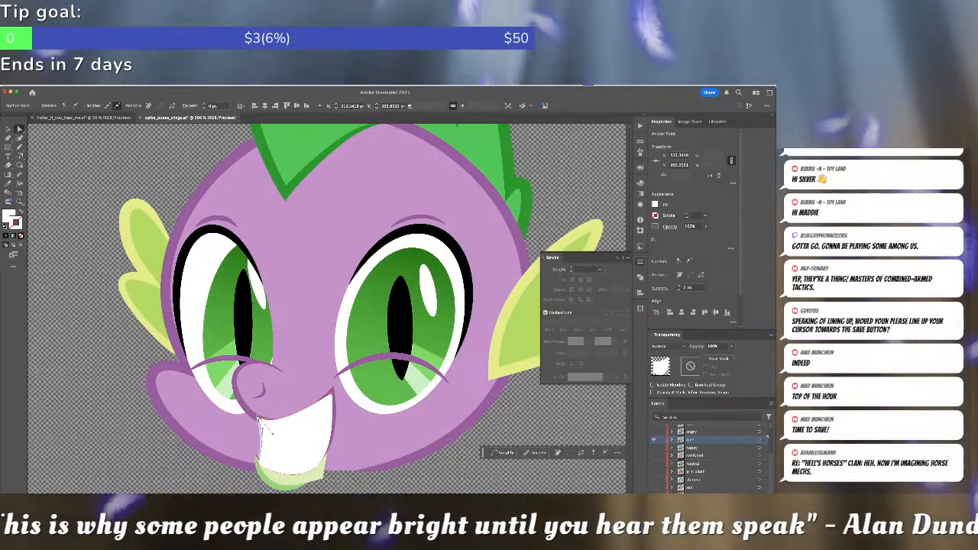
left_click(308, 428)
key("super+x")
left_click(318, 445)
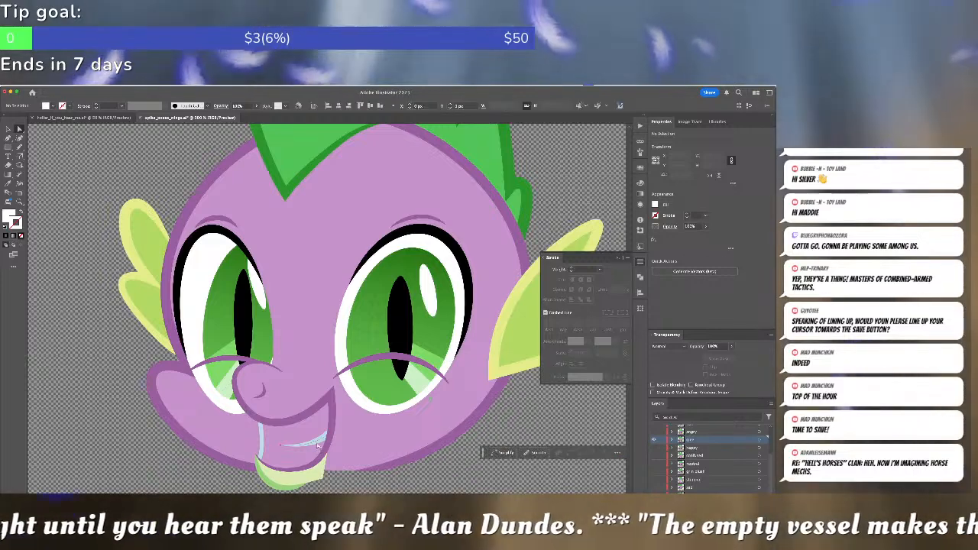
key("super+b")
left_click(317, 445)
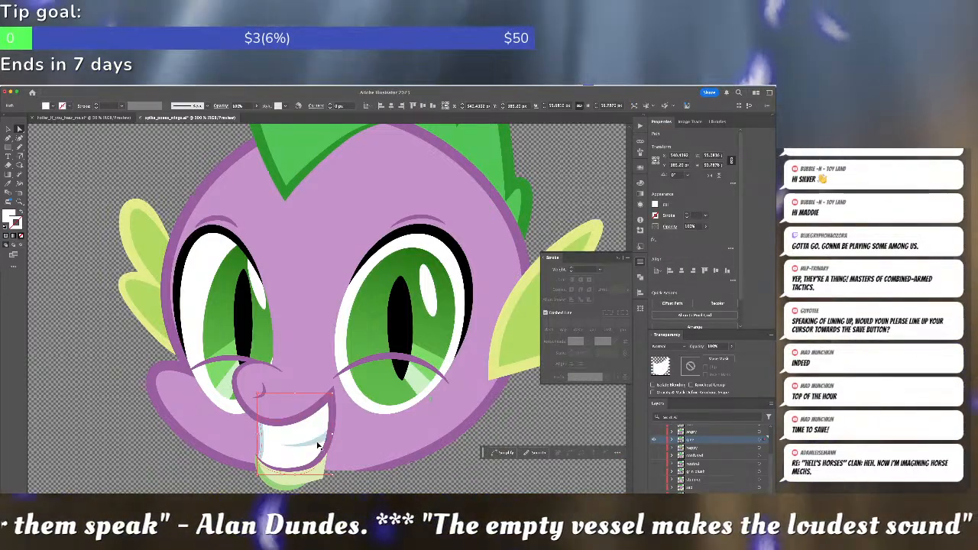
key("super+shift+a")
key("v")
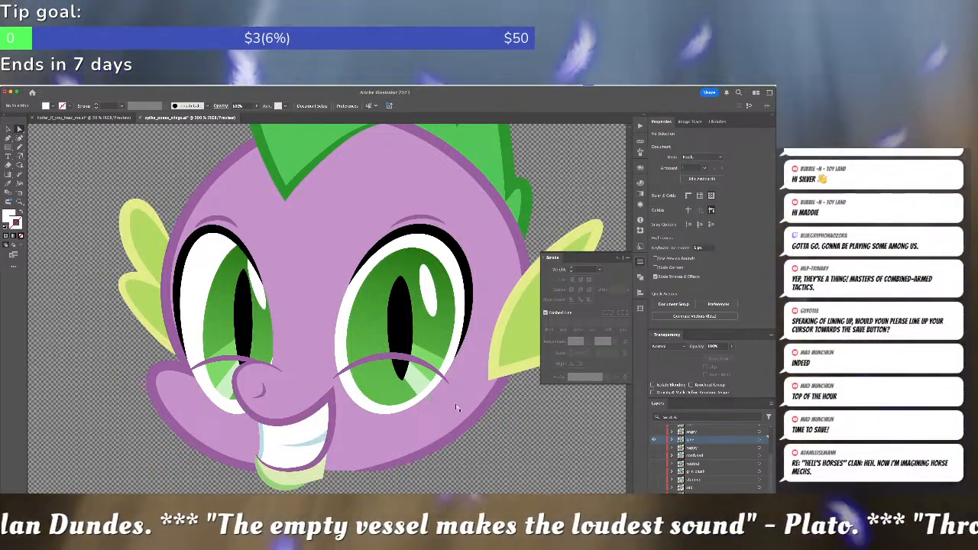
Draw a light purple cheek fill with the Pen tool over the near eye's lower edge, following beneath the raised cheek line.
key("a")
left_click(298, 394)
key("super+shift+a")
key("p")
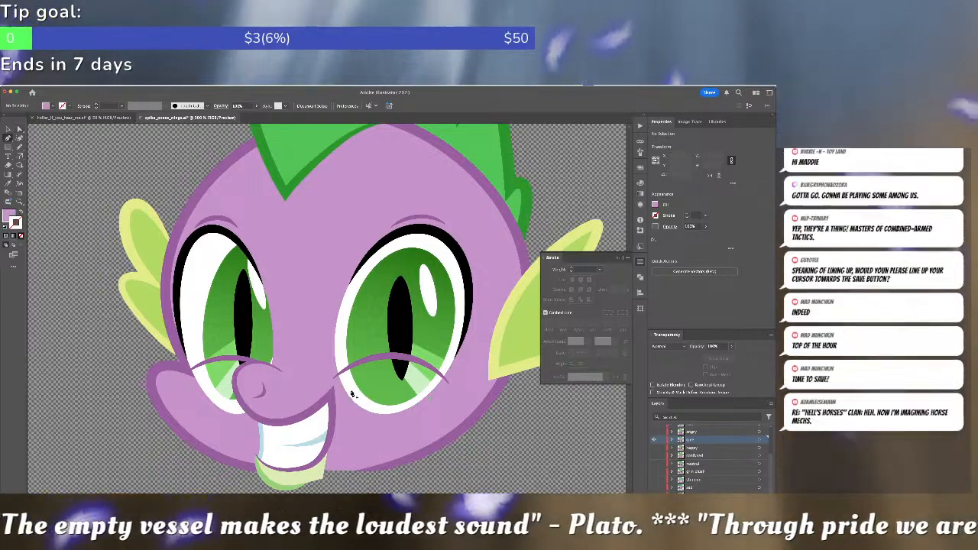
left_click(329, 382)
left_click_drag(395, 357, 434, 363)
left_click(452, 389)
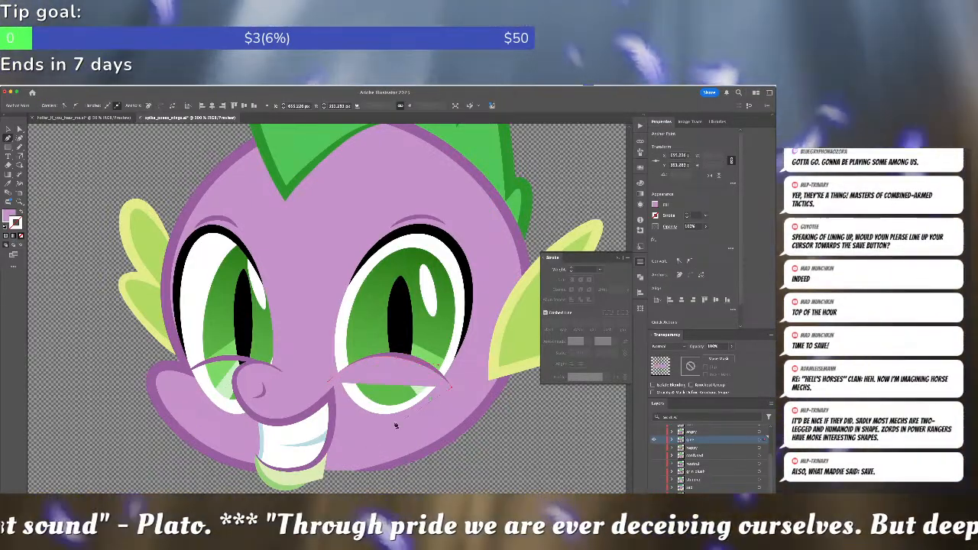
left_click_drag(374, 424, 358, 415)
left_click(329, 384)
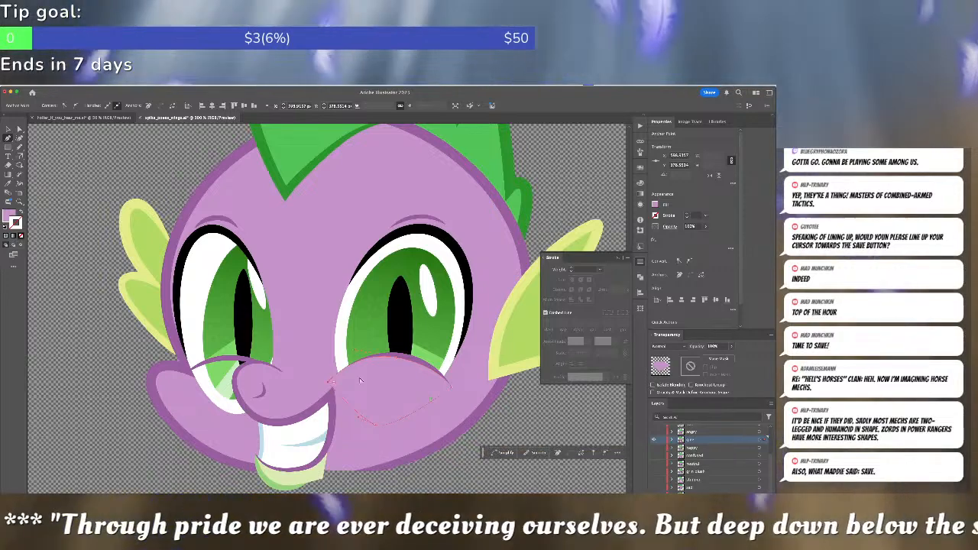
key("v")
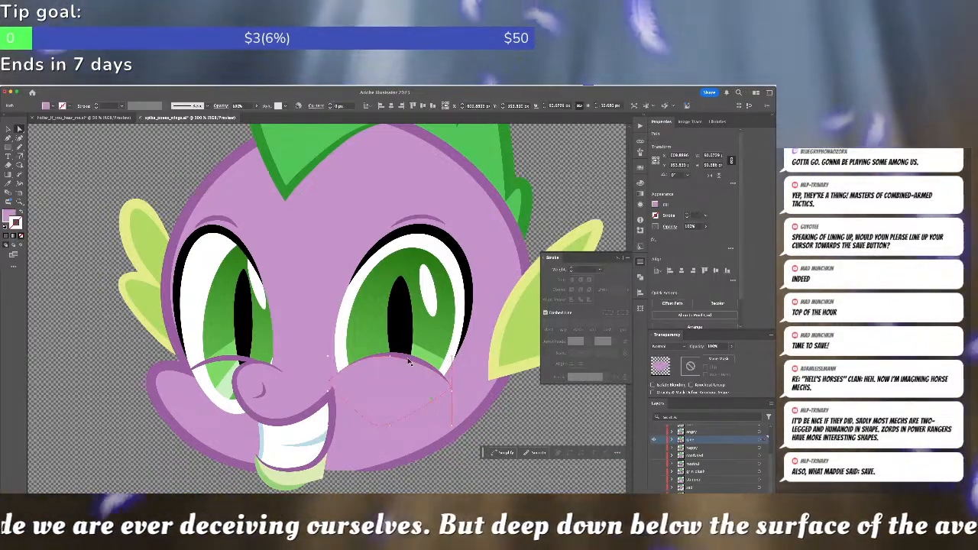
key("ctrl+shift+a")
Draw a closed light purple cheek fill with the Pen tool over the lower part of the far eye beside the nose.
key("p")
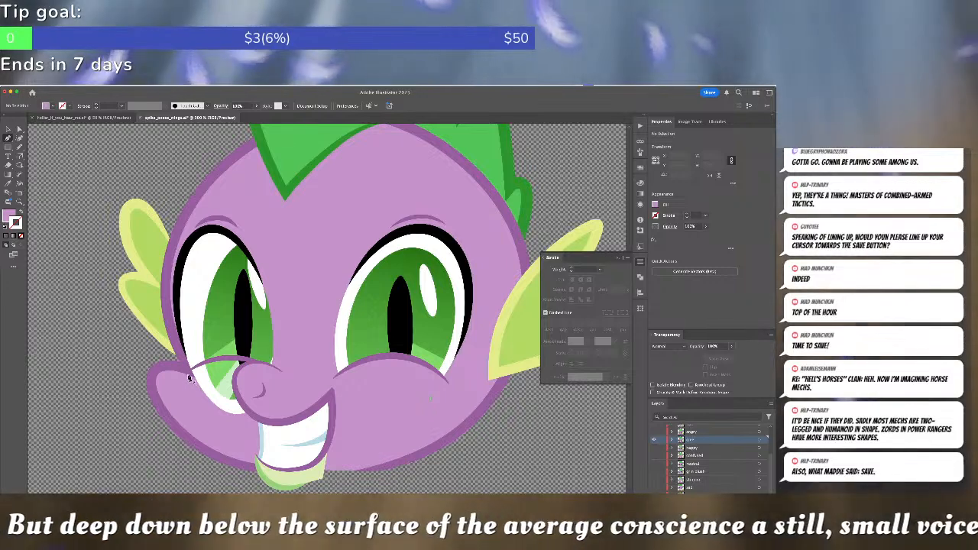
left_click(239, 363)
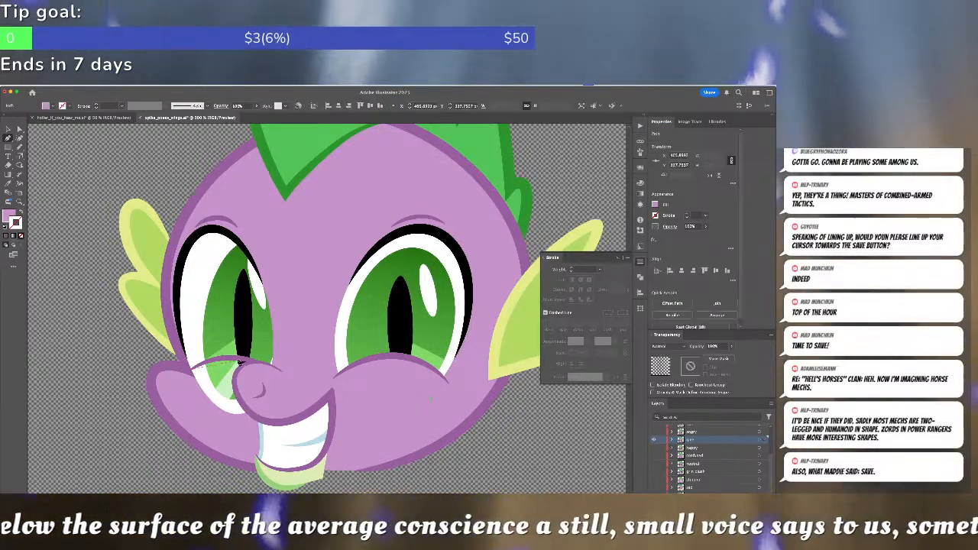
left_click(273, 373)
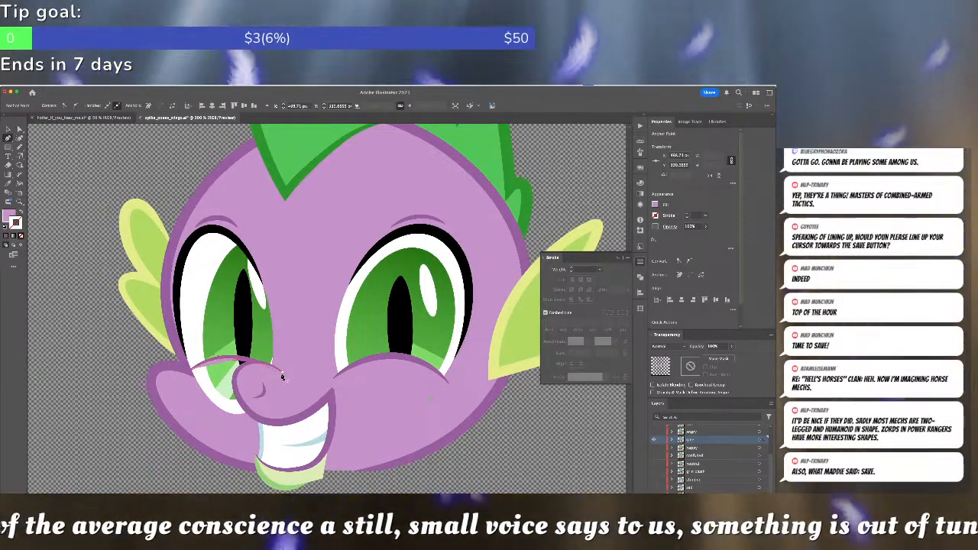
left_click(287, 375)
left_click_drag(248, 420, 223, 420)
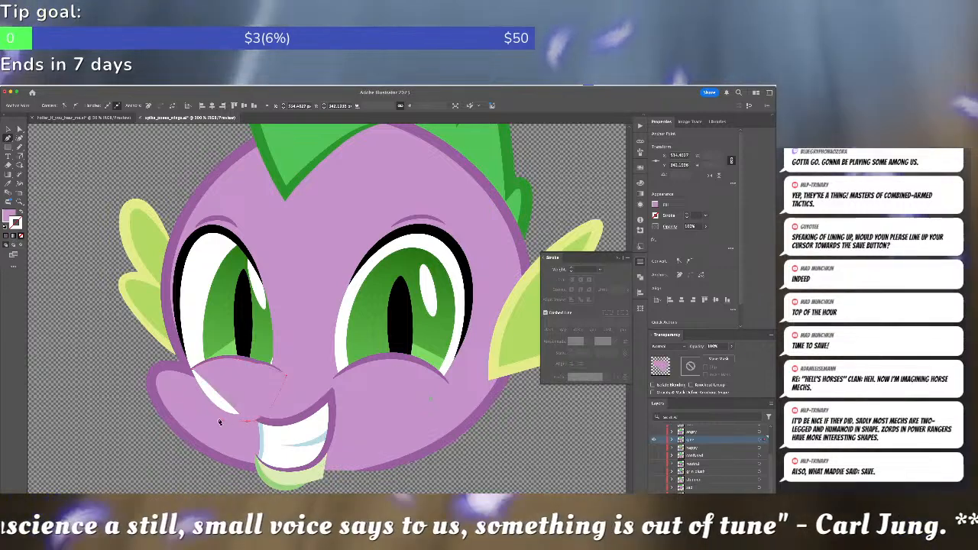
left_click(195, 372)
left_click(194, 356)
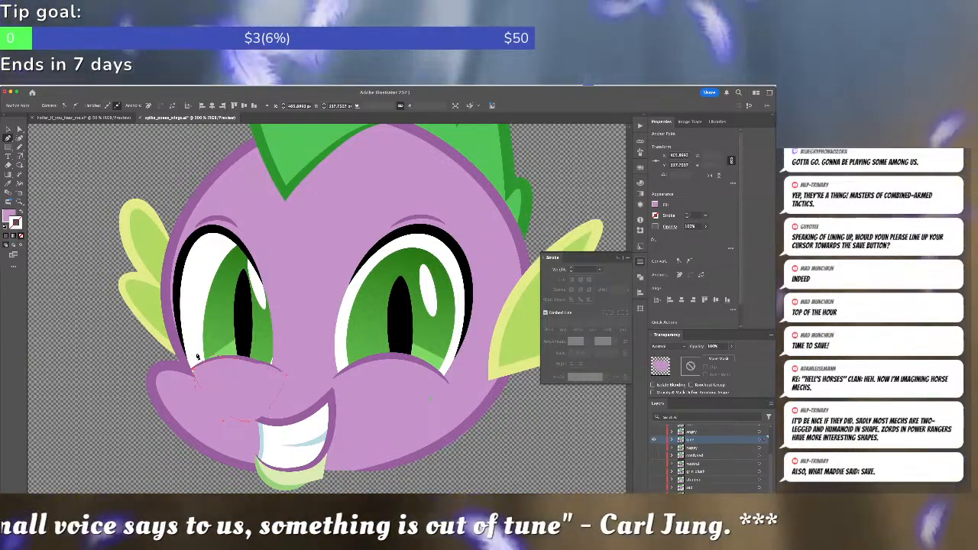
Adjust the far cheek fill's anchor points and handles so its edge follows the cheek line and muzzle corner.
scroll(213, 380, "up", 3)
left_click_drag(215, 380, 314, 330)
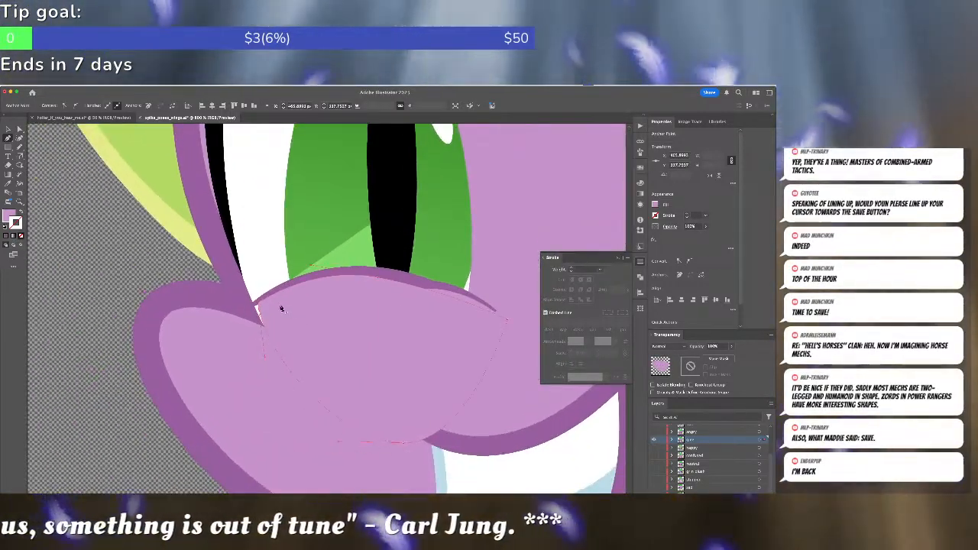
key("a")
left_click_drag(259, 305, 256, 309)
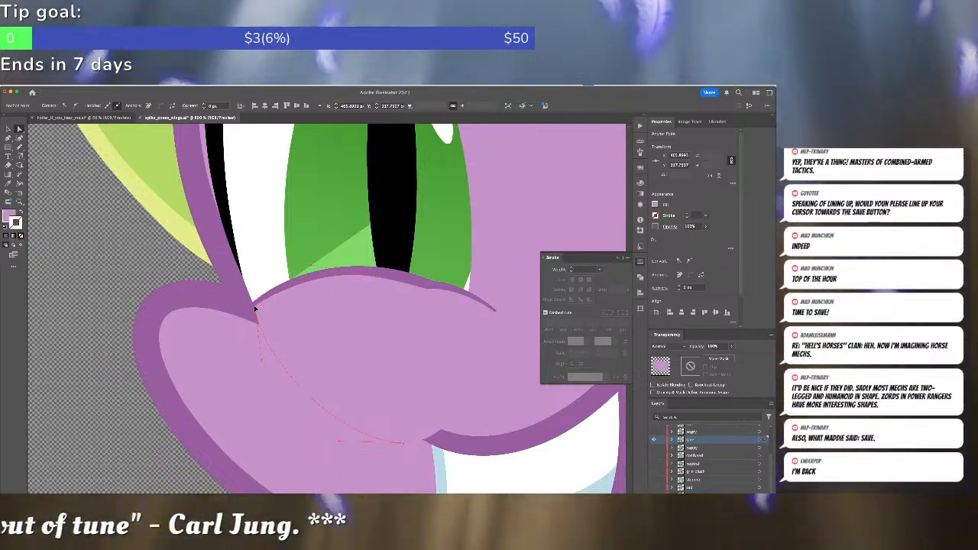
left_click_drag(262, 359, 287, 361)
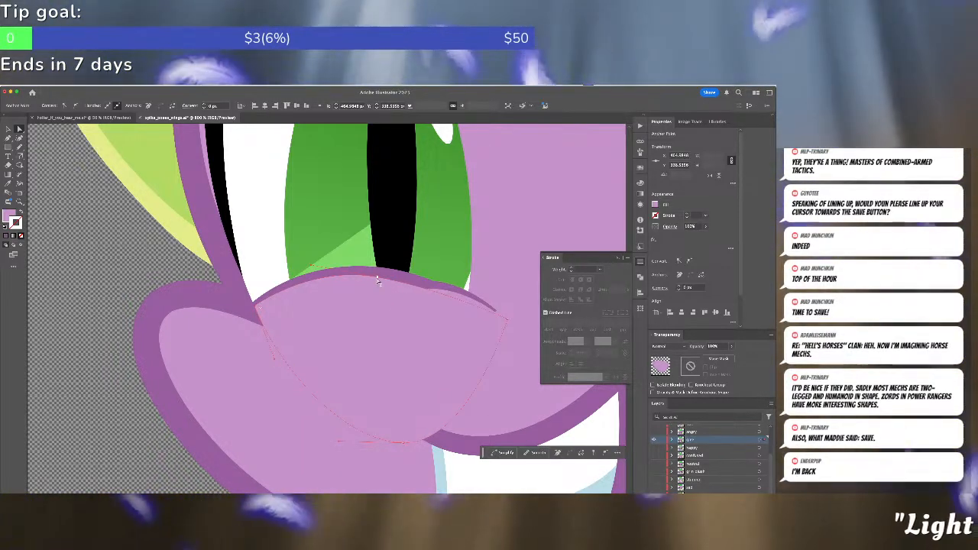
left_click_drag(376, 279, 386, 275)
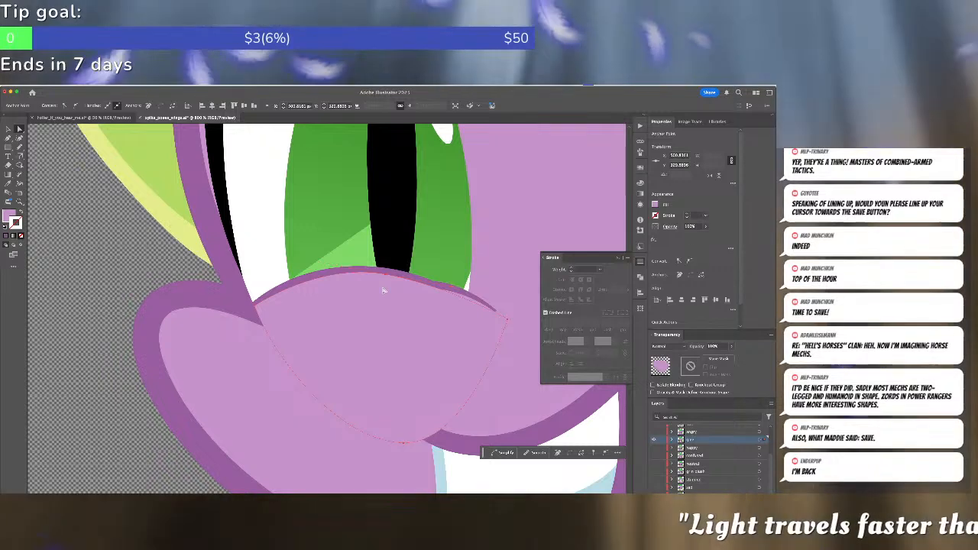
Arrange the far cheek fill behind the nose and cheek outlines, and deselect it.
left_click(384, 290)
key("super+x")
left_click(383, 276)
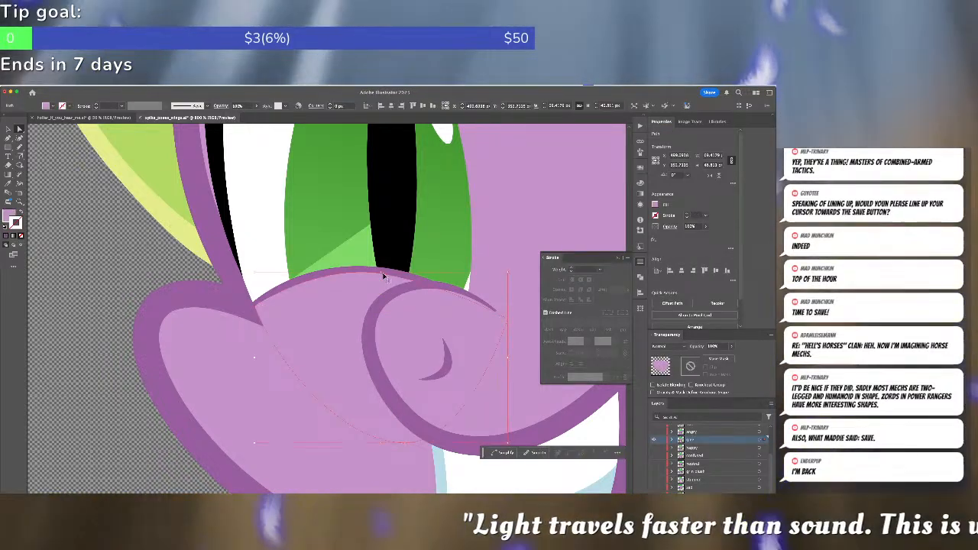
key("super+bracketleft")
key("super+shift+a")
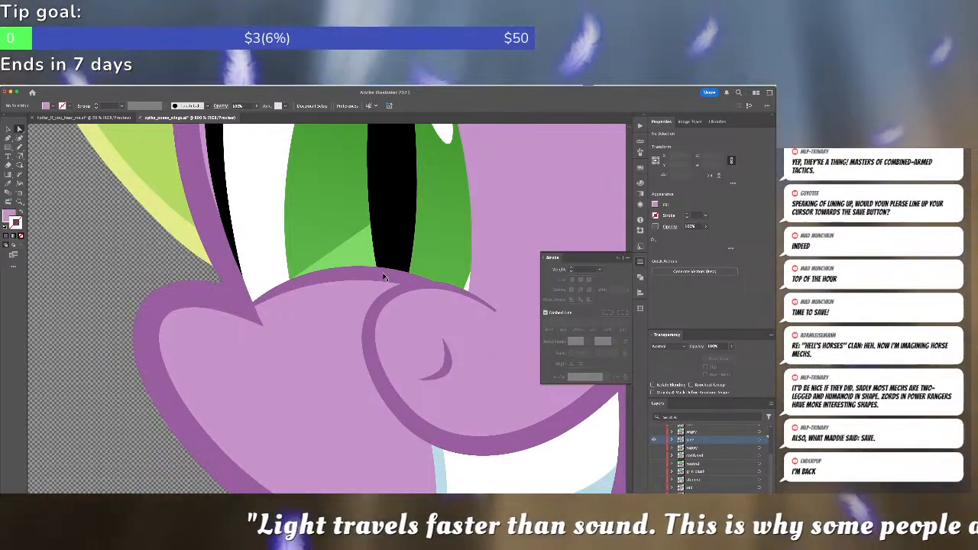
Switch visibility from the grin layer to the grin blush layer and remove its pink blush ellipses from both cheeks.
key("super+minus")
key("super+minus")
key("super+minus")
key("super+minus")
key("super+minus")
key("super+minus")
key("super+minus")
key("super+equal")
key("super+equal")
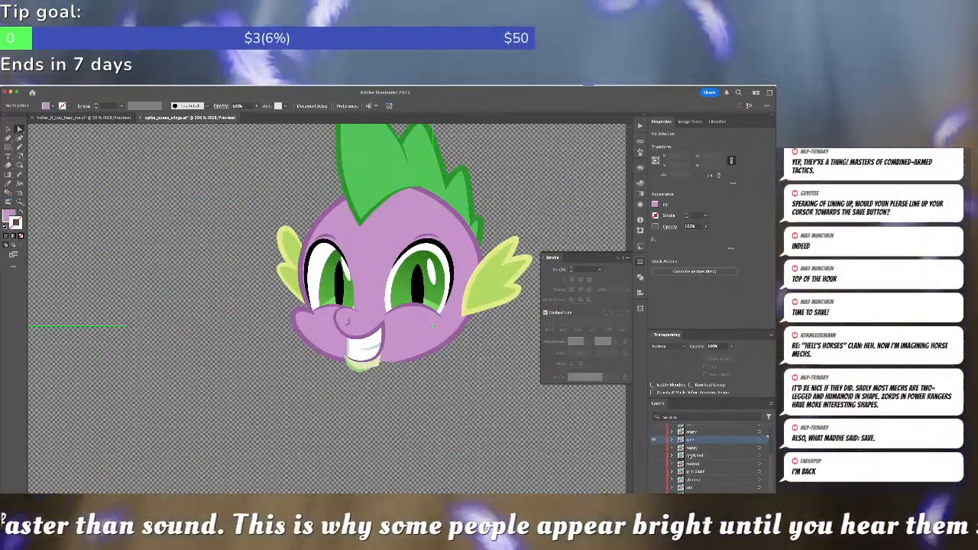
scroll(696, 468, "down", 1)
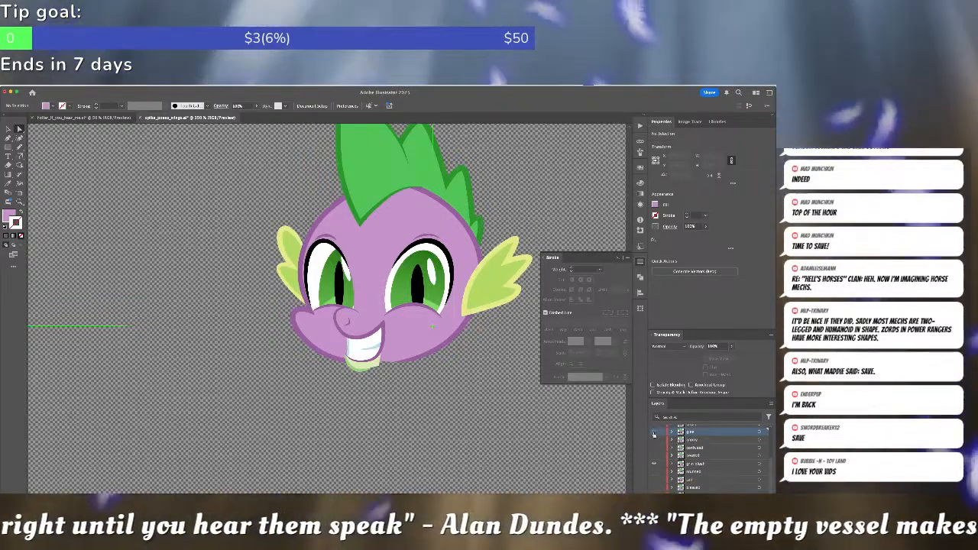
left_click(654, 443)
left_click(422, 324)
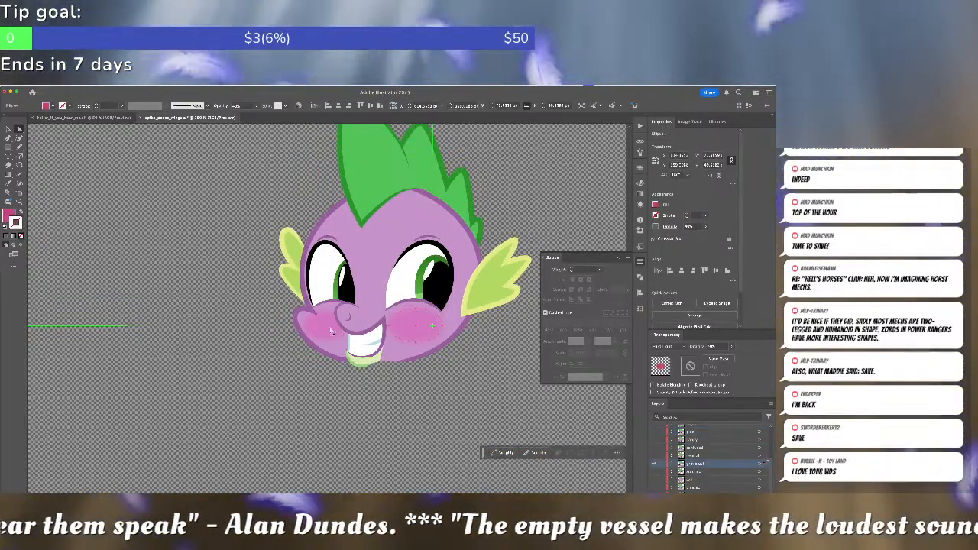
key("Delete")
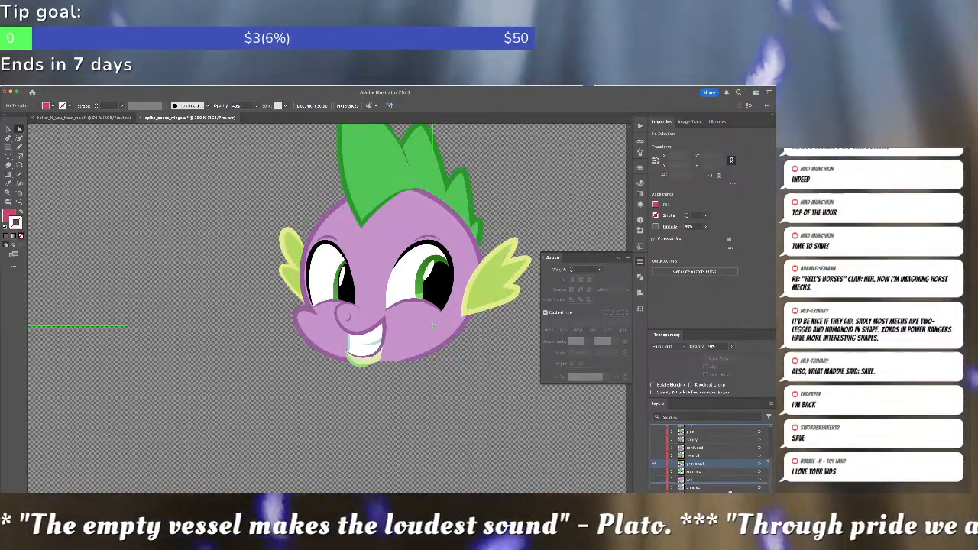
Delete the old grin blush layer, show the grin layer, and duplicate it as a new layer named "grin blush".
left_click(767, 506)
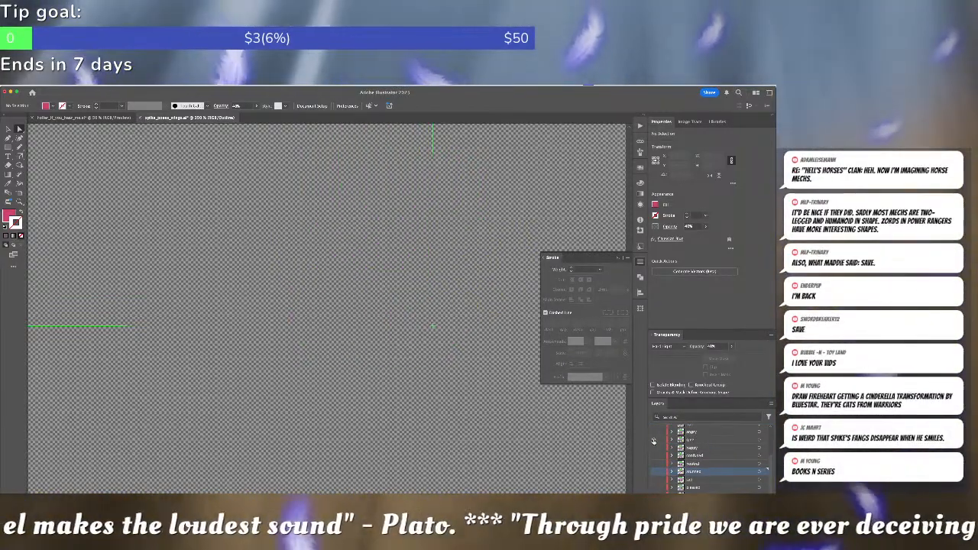
left_click(654, 440)
left_click(690, 441)
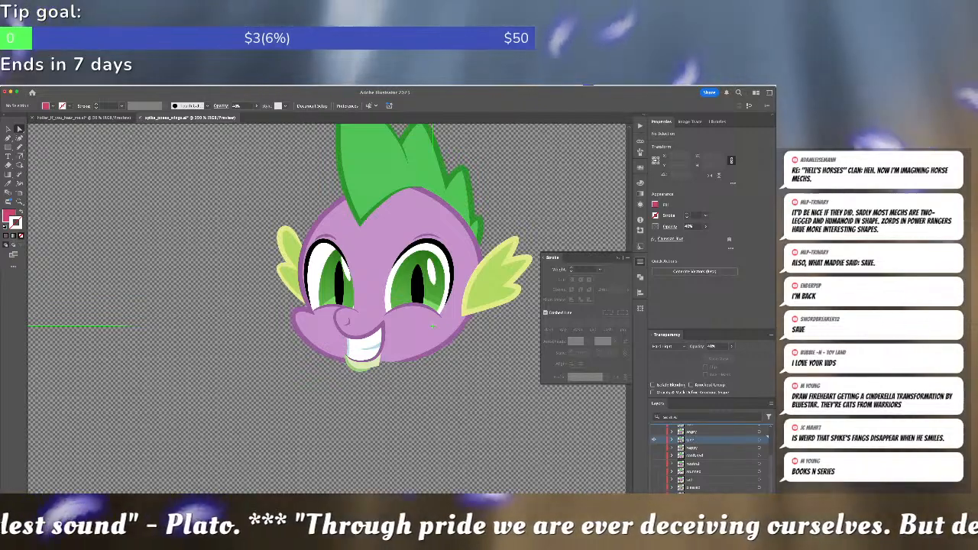
double_click(697, 440)
type("blush")
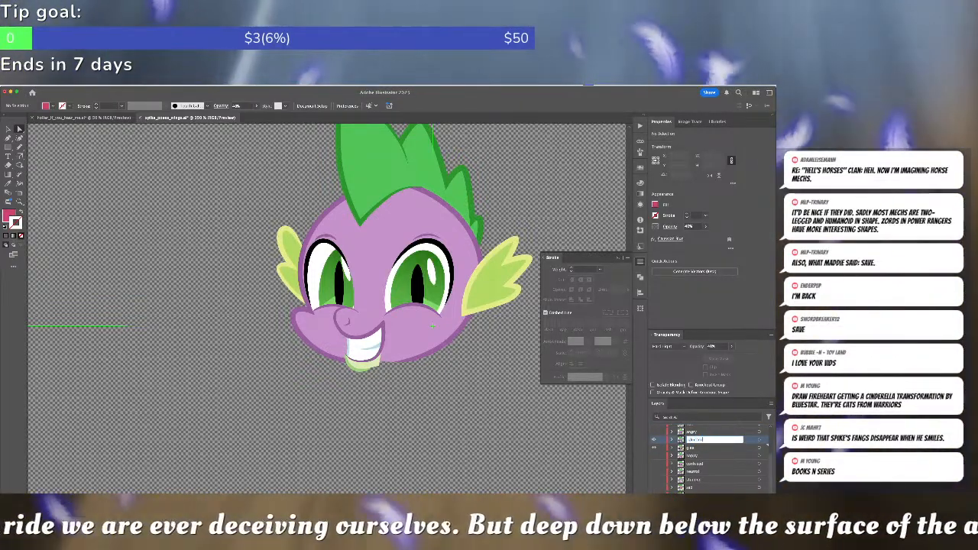
key("Return")
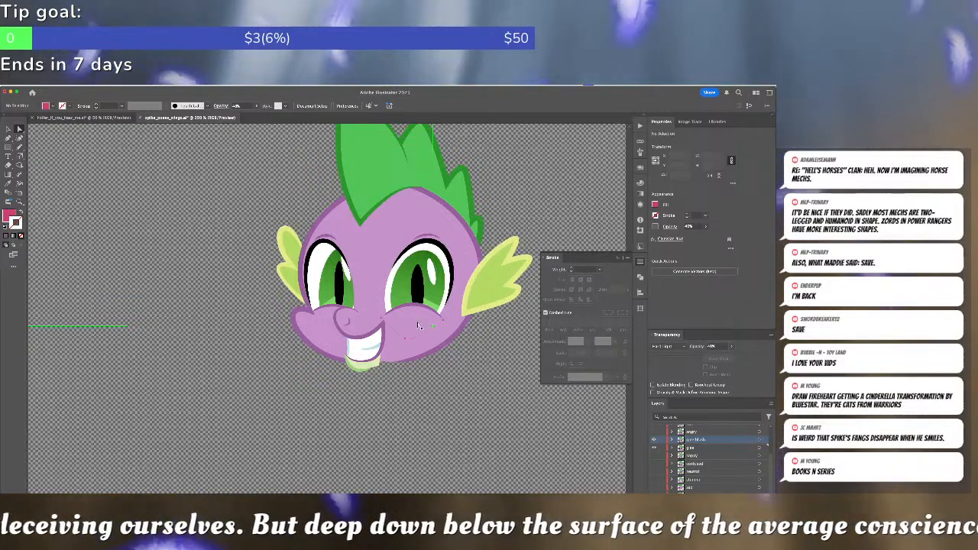
Paste the pink blush ellipses in front on both cheeks of the new grin blush head, and deselect them.
key("super+f")
key("super+shift+a")
left_click(333, 340)
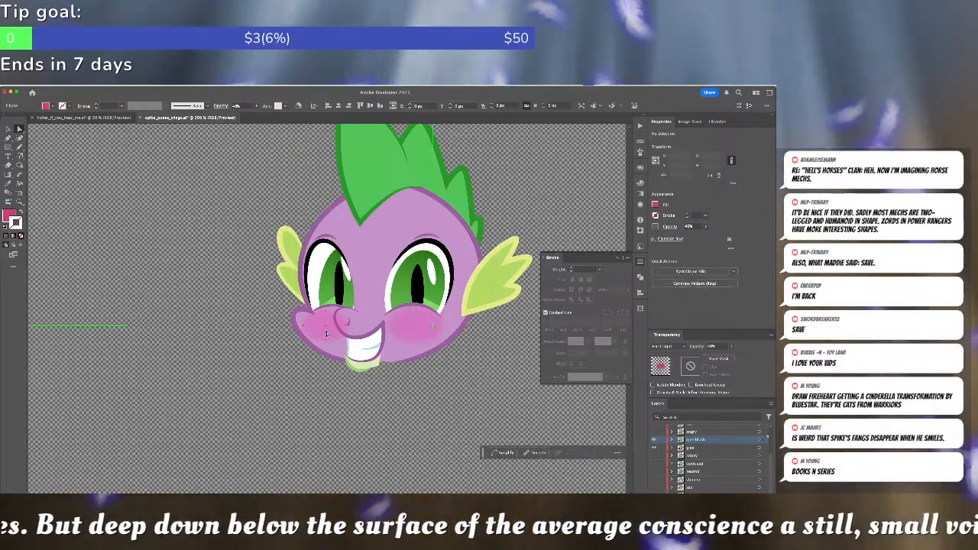
key("super+shift+a")
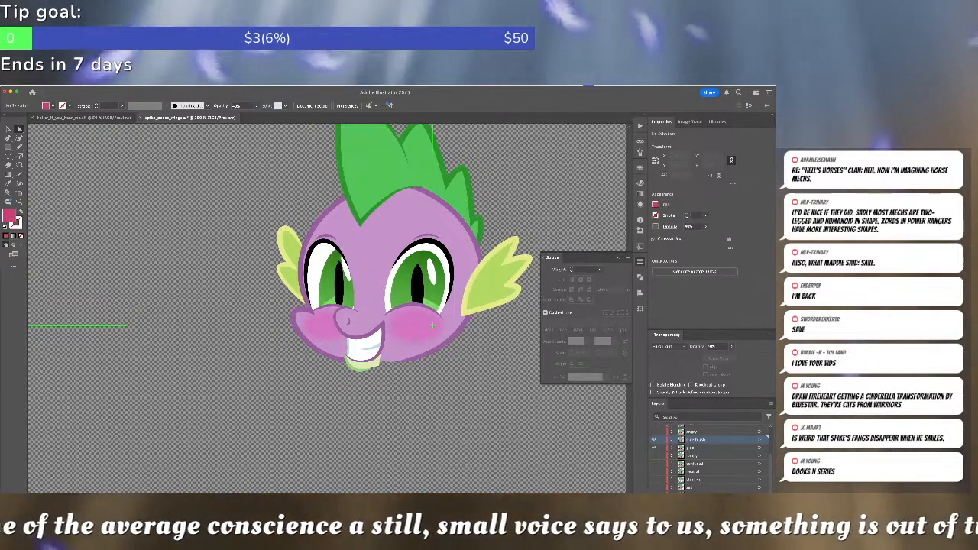
Hide the grin blush layer and align the angry head with the grin head, toggling its visibility to compare them.
scroll(691, 464, "up", 2)
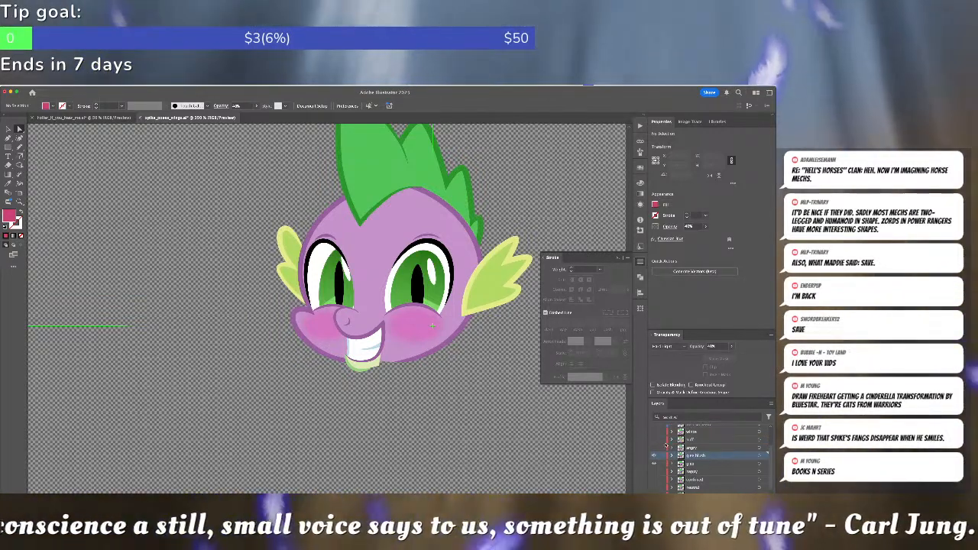
left_click(654, 456)
left_click(654, 448)
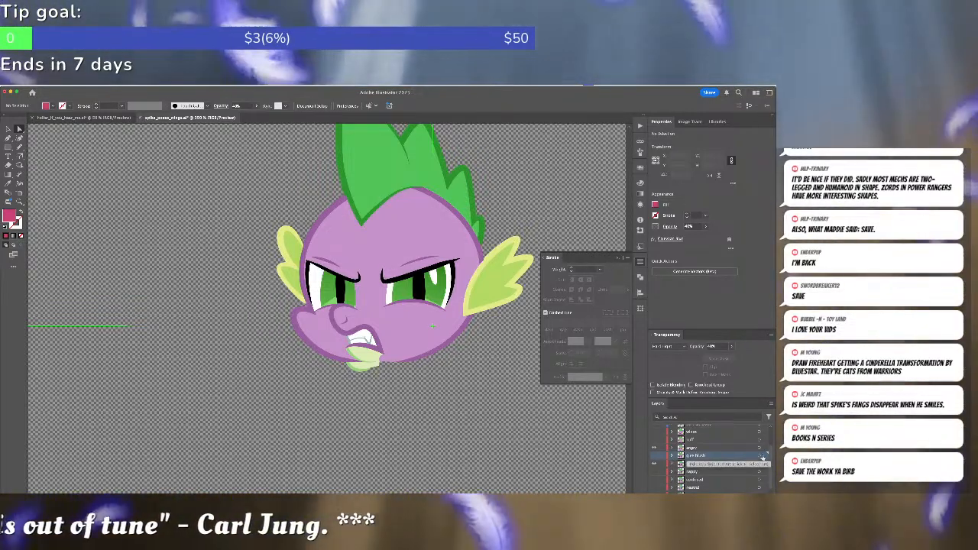
left_click(759, 449)
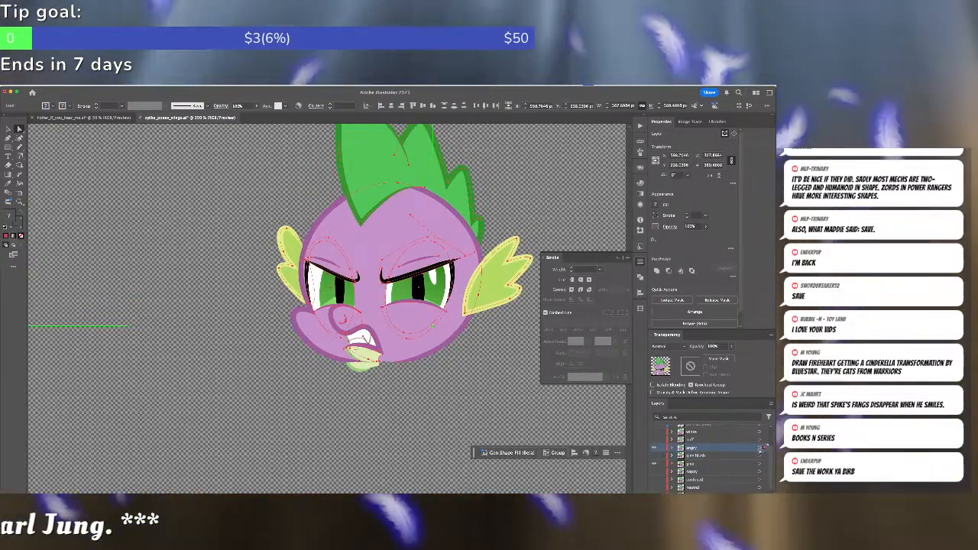
left_click(654, 449)
left_click(654, 448)
left_click(654, 449)
left_click(655, 449)
left_click(655, 449)
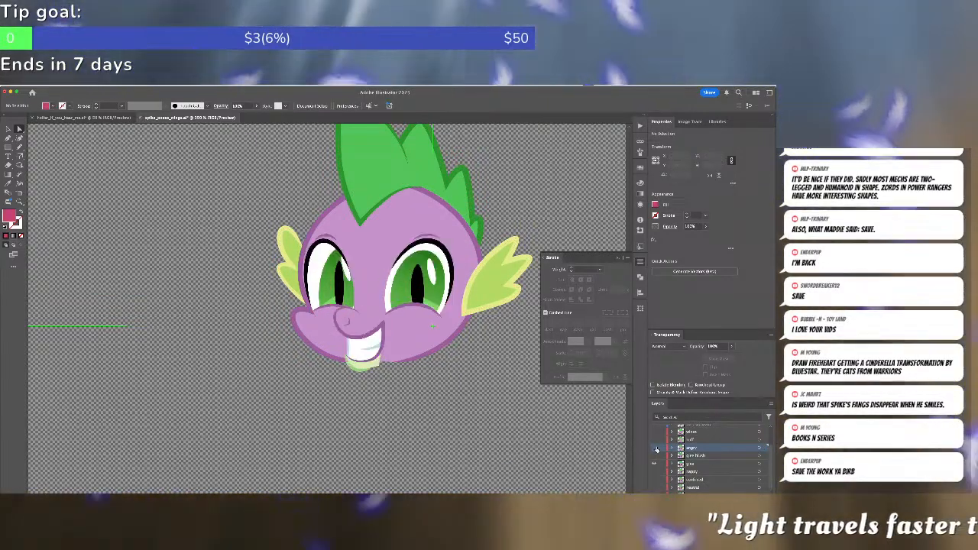
Show the huff head and align its artwork with the grin head, toggling its visibility to compare the outlines.
left_click(654, 443)
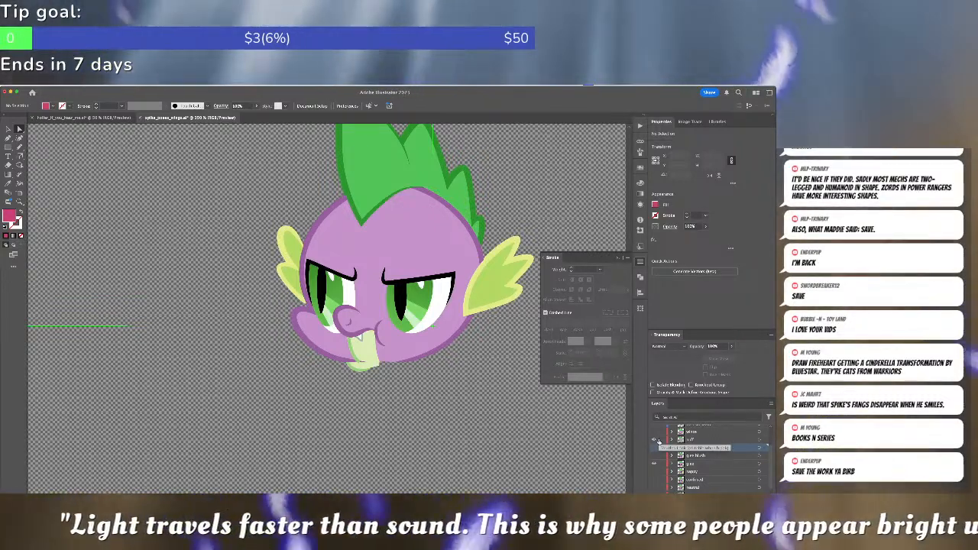
key("super+minus")
key("super+minus")
key("super+equal")
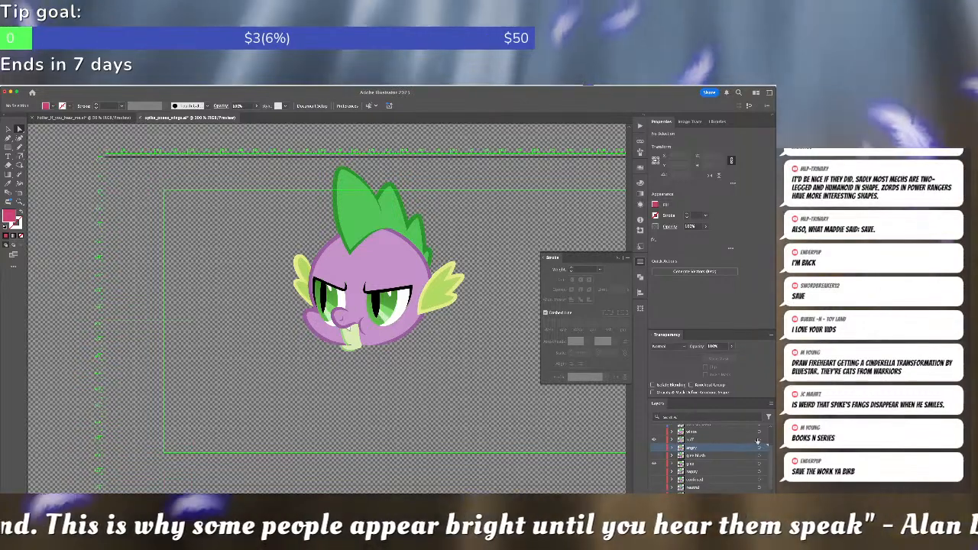
left_click(759, 441)
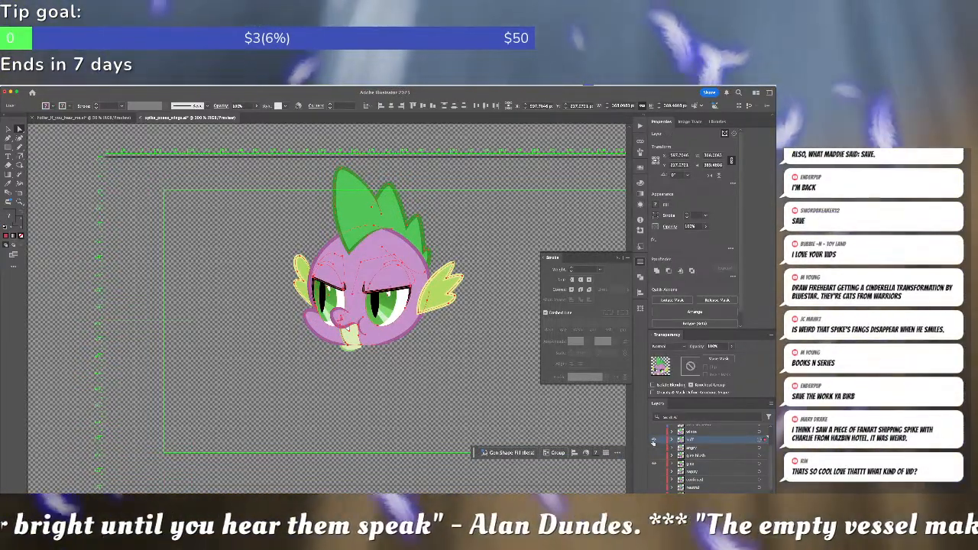
left_click(653, 441)
left_click(654, 441)
left_click(653, 441)
left_click(653, 441)
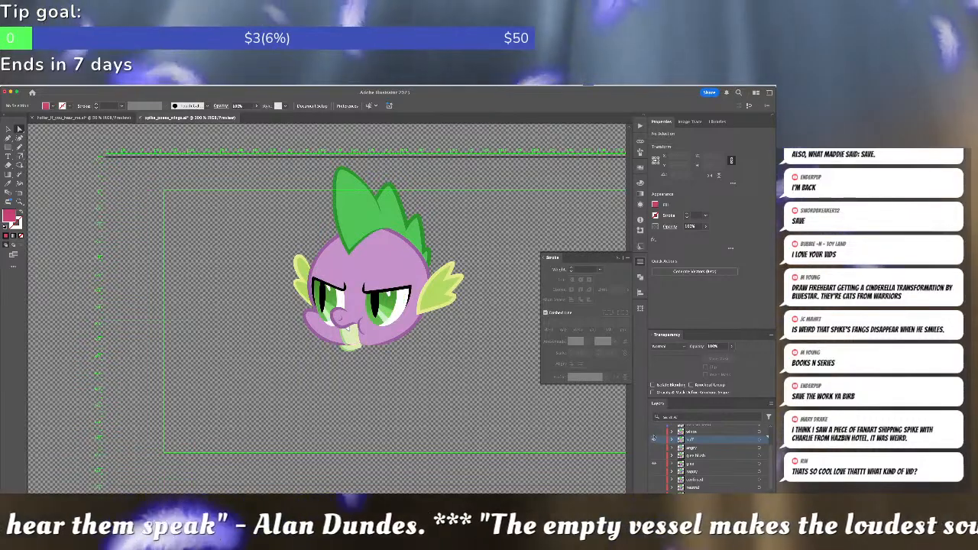
Align the closed-eyes gritted-teeth head with the grin head by toggling its visibility to compare, and hide its layer.
left_click(653, 433)
left_click(757, 433)
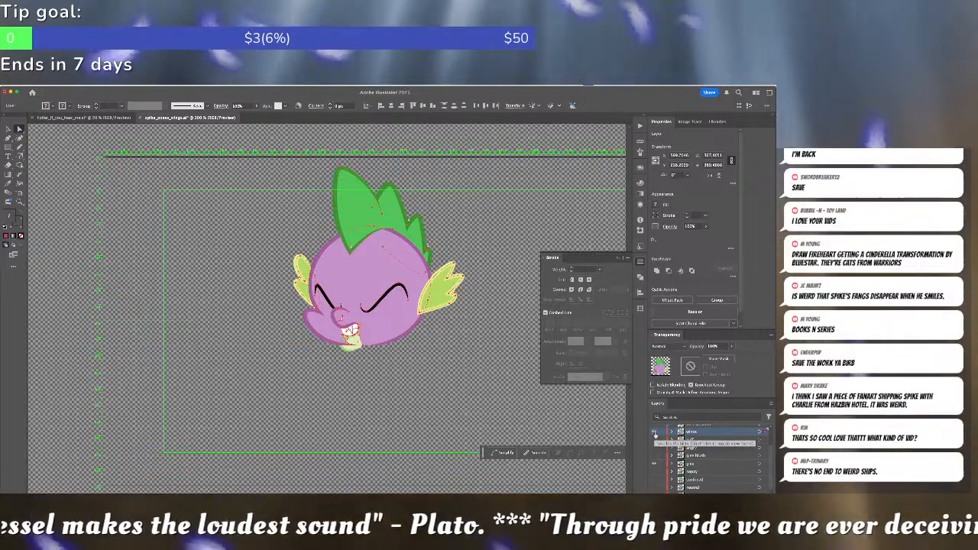
left_click(655, 433)
left_click(655, 433)
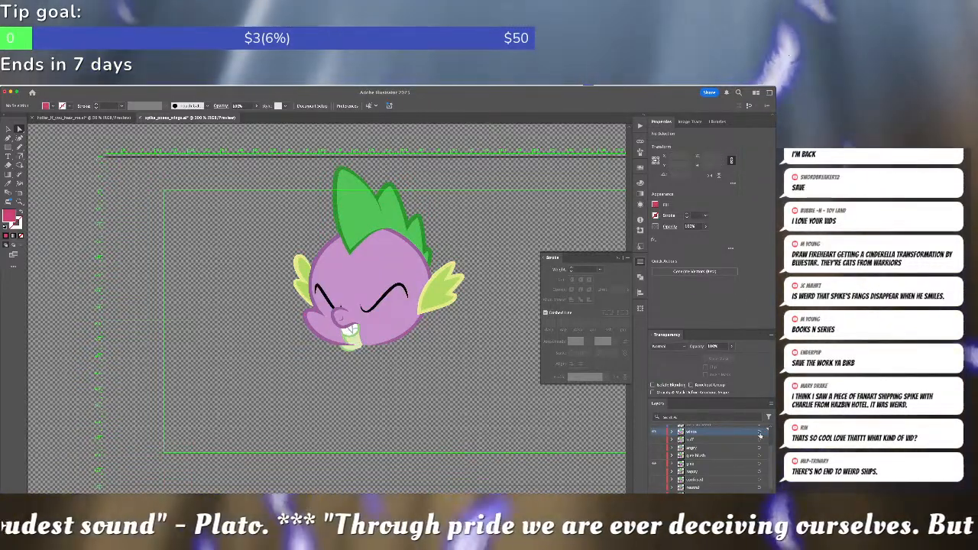
left_click(759, 433)
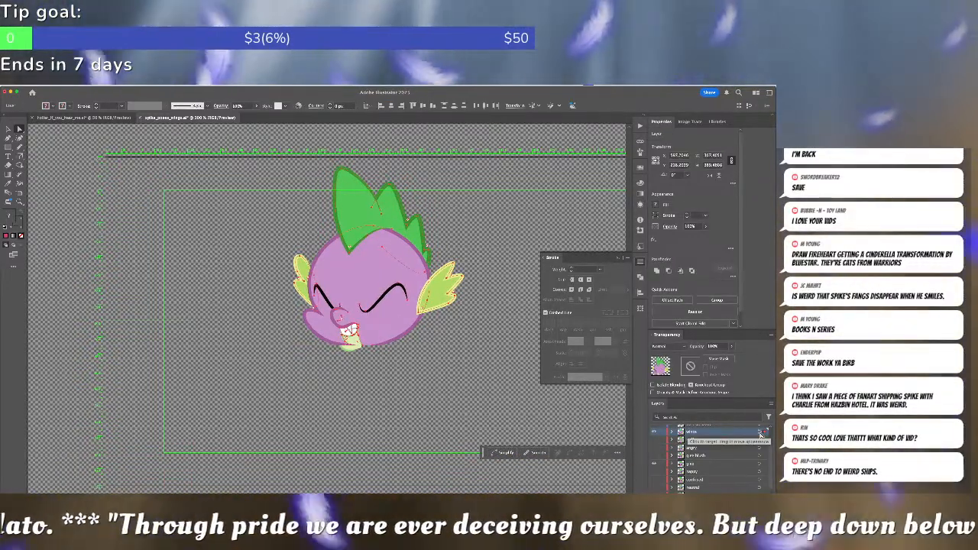
left_click(654, 433)
left_click(654, 434)
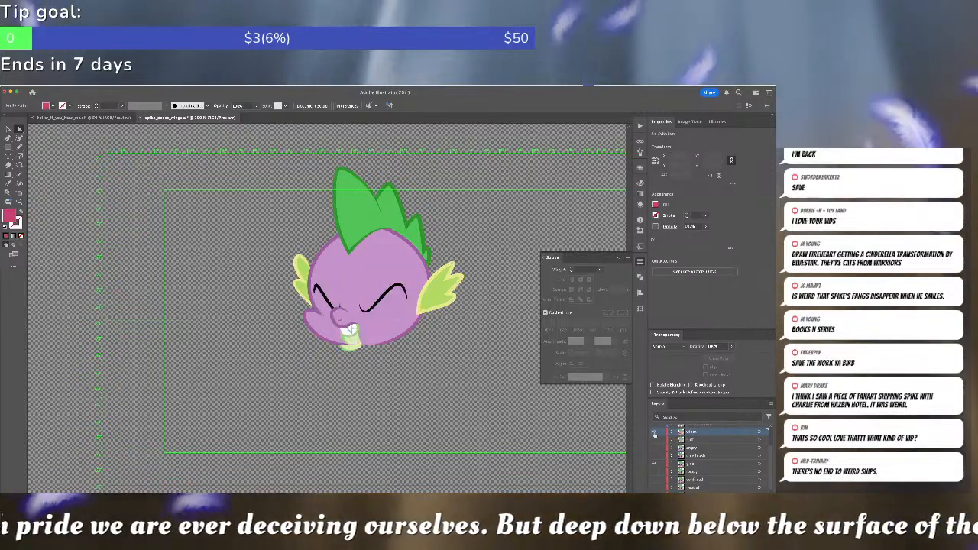
left_click(654, 433)
left_click(654, 433)
left_click(654, 433)
left_click(654, 434)
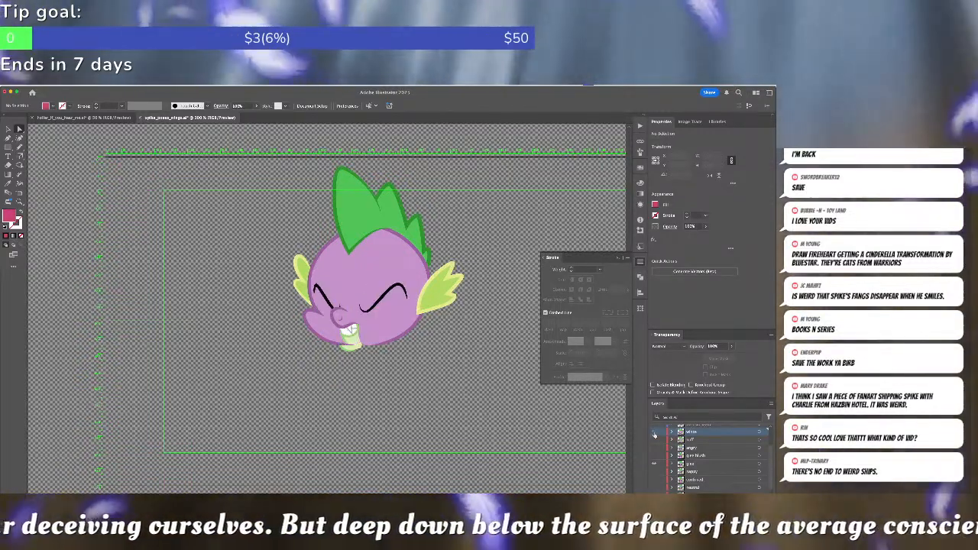
left_click(654, 434)
left_click(654, 434)
left_click(654, 433)
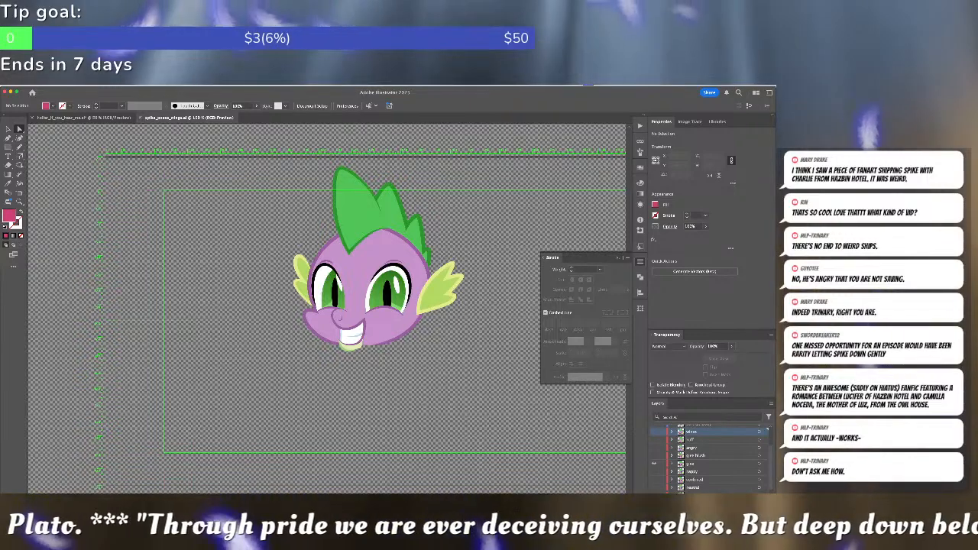
Switch visibility from the grin layer to the happy layer and duplicate the happy layer as "smug".
key("super+Tab")
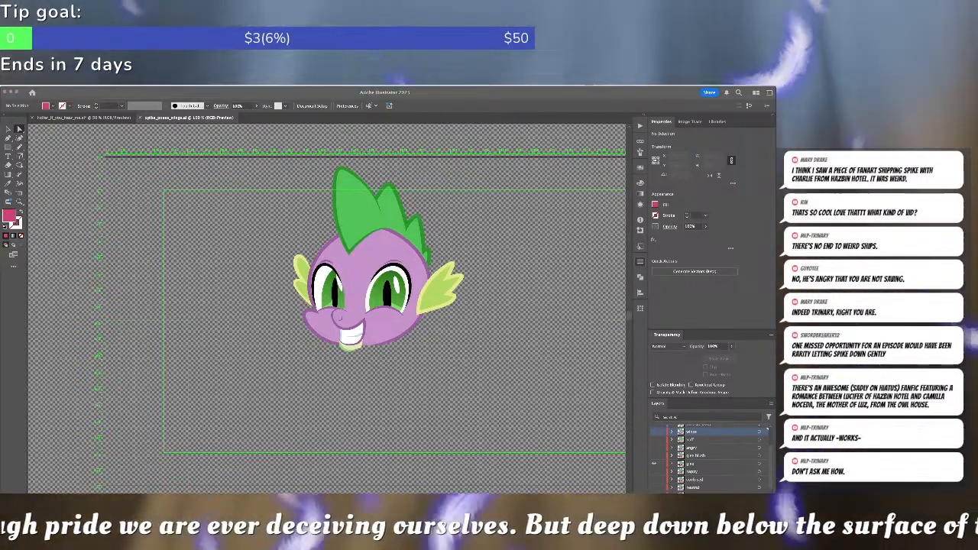
left_click(271, 329)
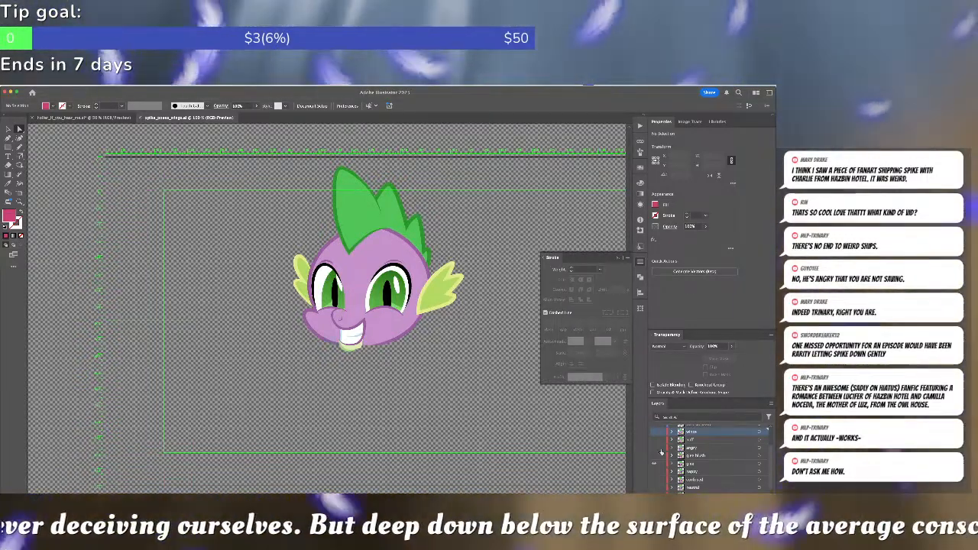
left_click(655, 463)
left_click(654, 471)
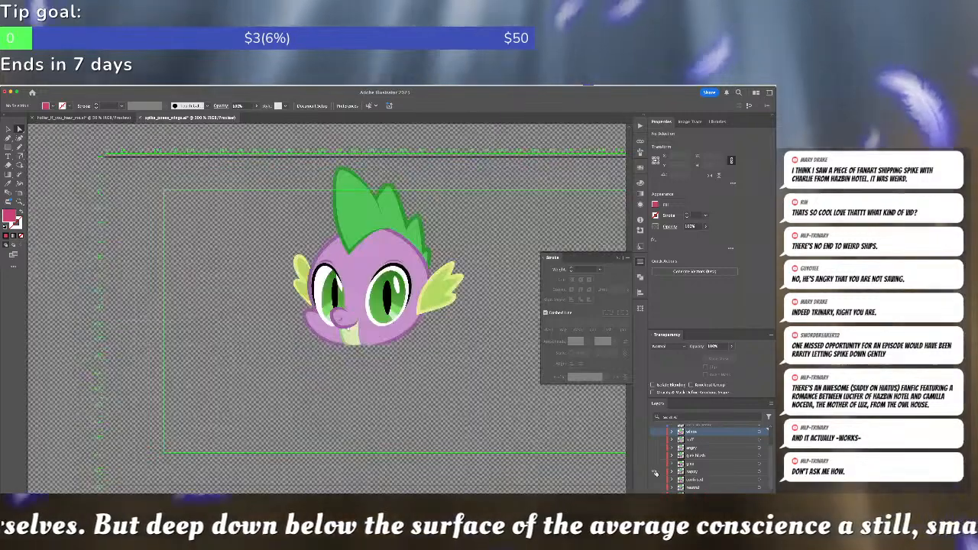
left_click_drag(696, 472, 753, 501)
double_click(713, 463)
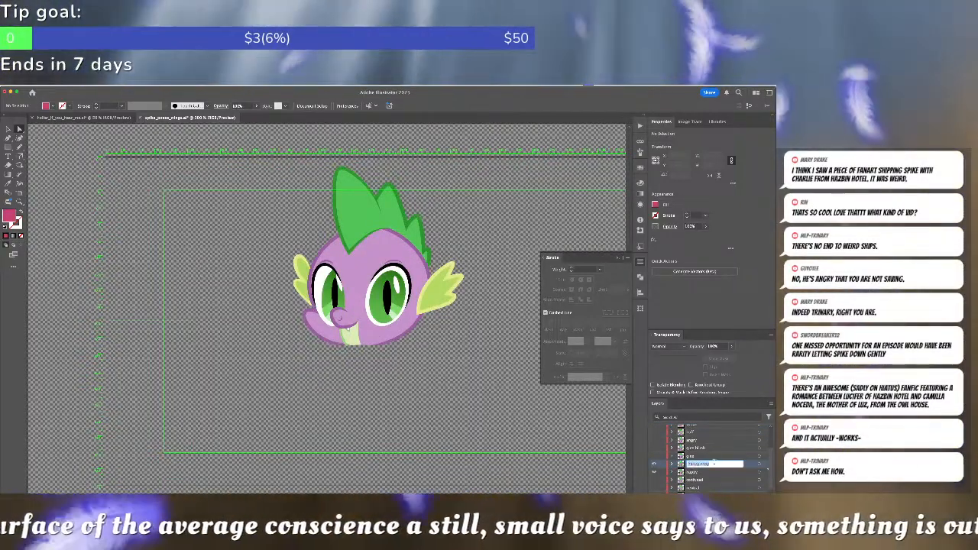
type("smug")
key("Return")
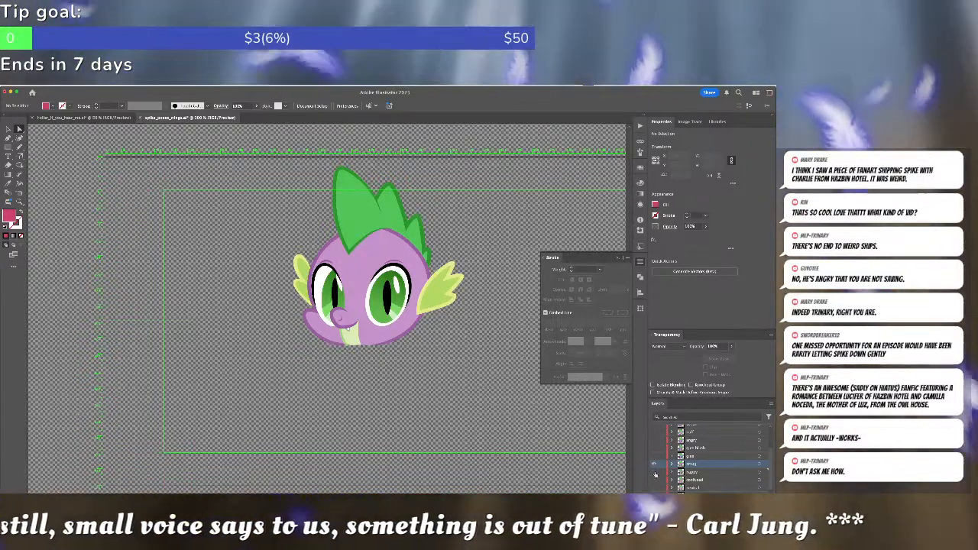
Draw a curved eyelid line across the near eye with the Pen tool, matching the black lash stroke with a tapered one-sided width profile.
scroll(410, 293, "up", 5)
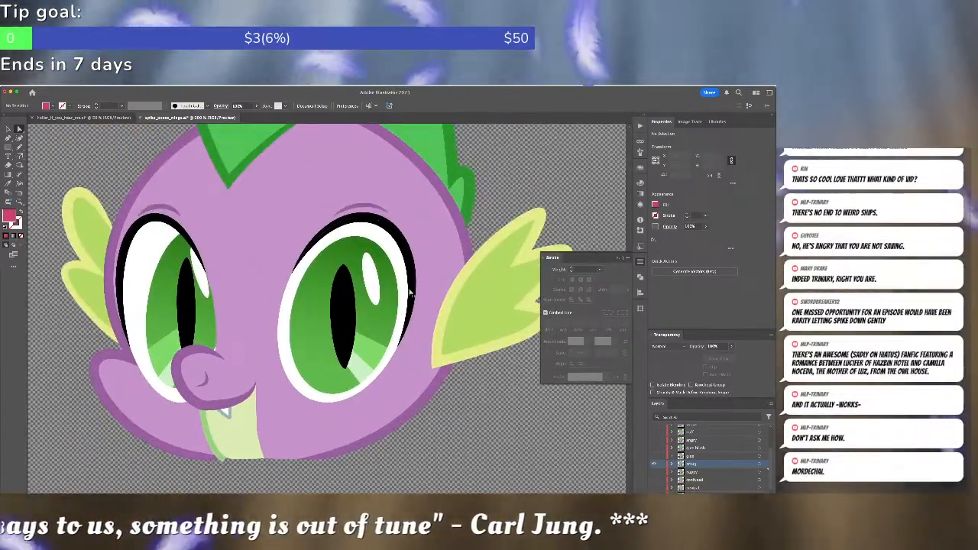
key("p")
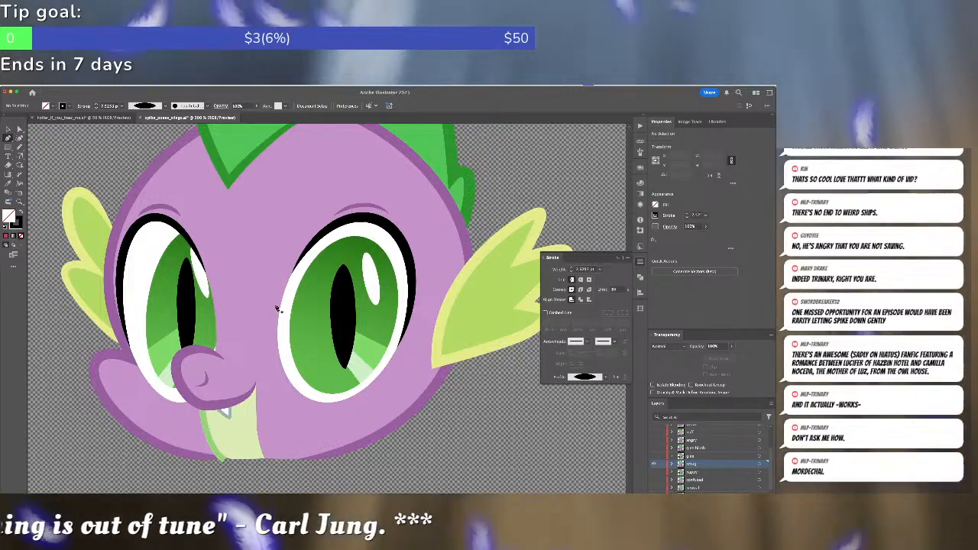
left_click(276, 307)
left_click_drag(420, 299, 484, 323)
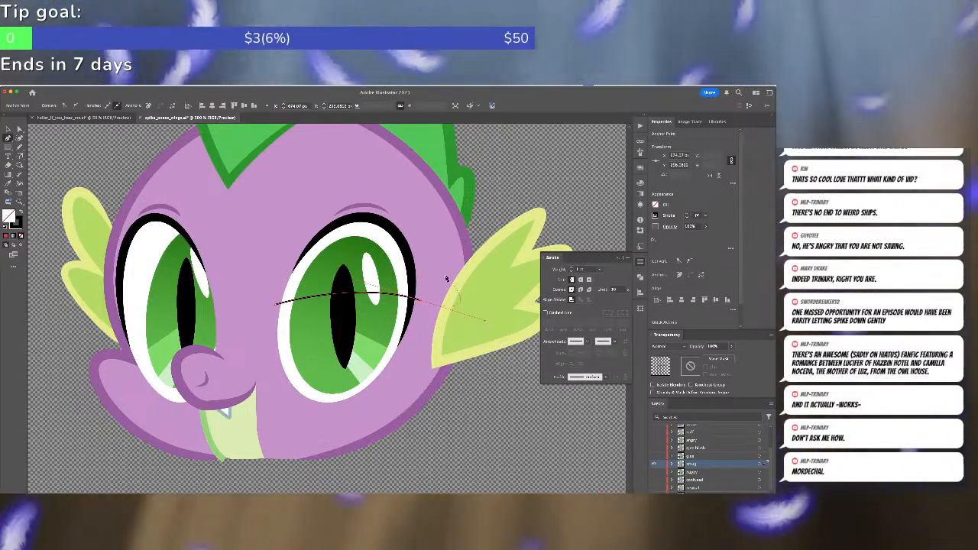
key("i")
left_click(411, 260)
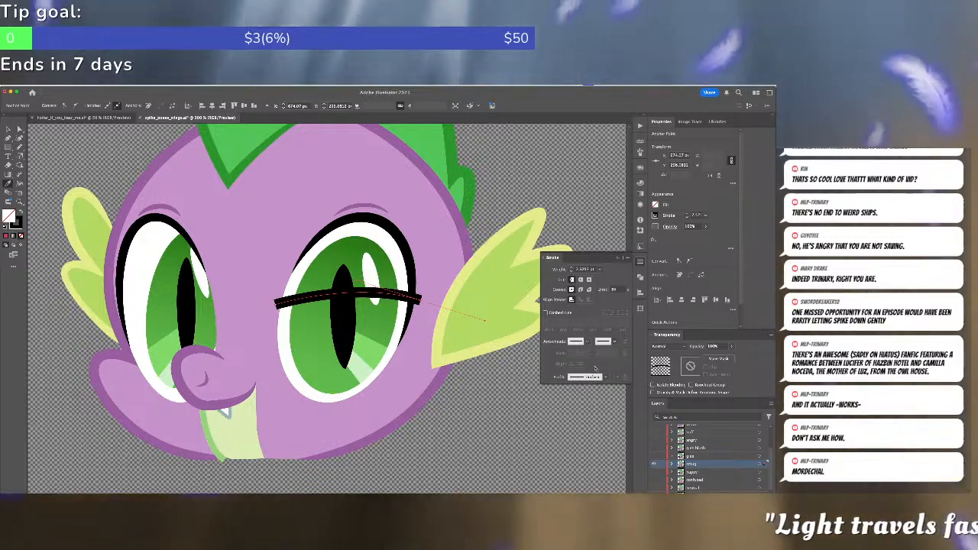
left_click(599, 377)
left_click(588, 456)
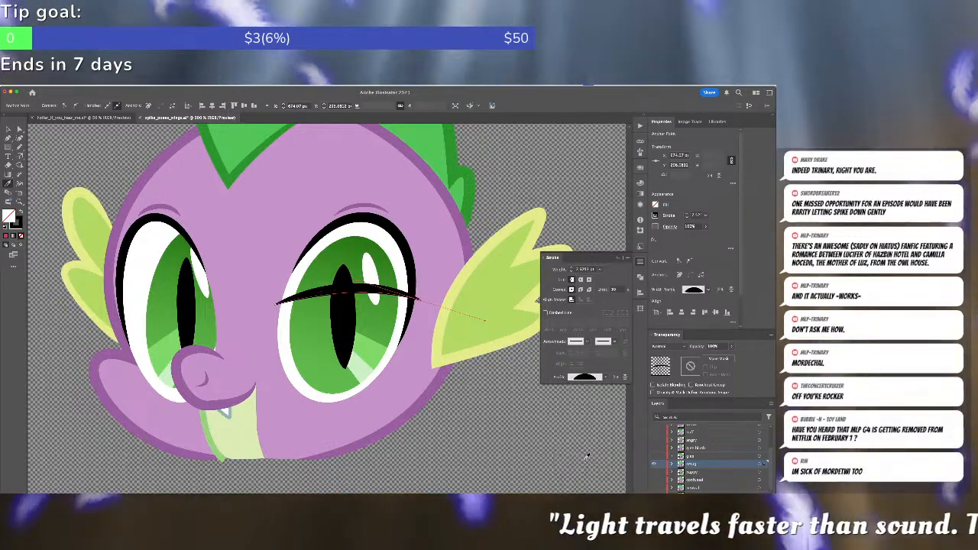
Copy the near eyelid line across the far eye, adjust its end point to fit the eye, and deselect it.
key("v")
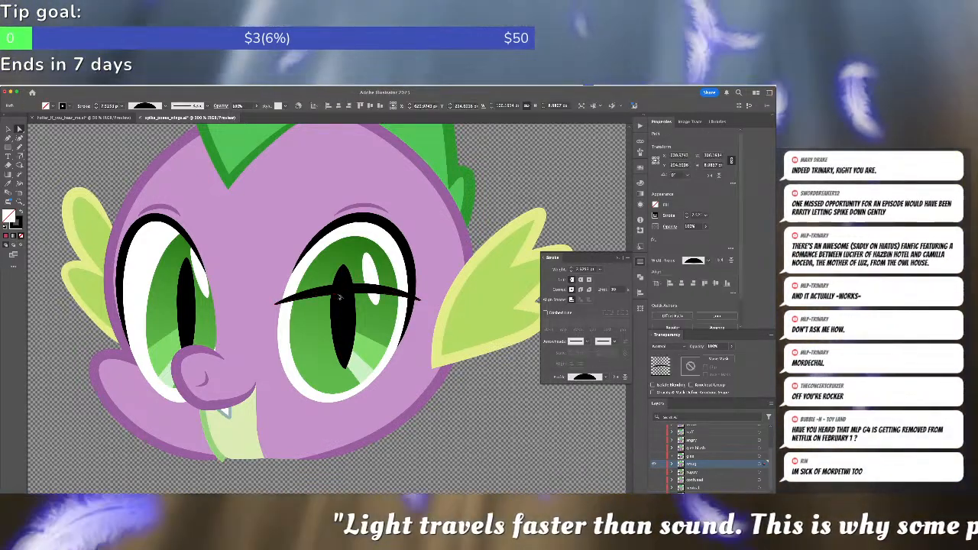
mouse_move(339, 296)
left_mouse_down()
mouse_move(187, 289)
mouse_move(261, 299)
mouse_move(216, 296)
left_mouse_up()
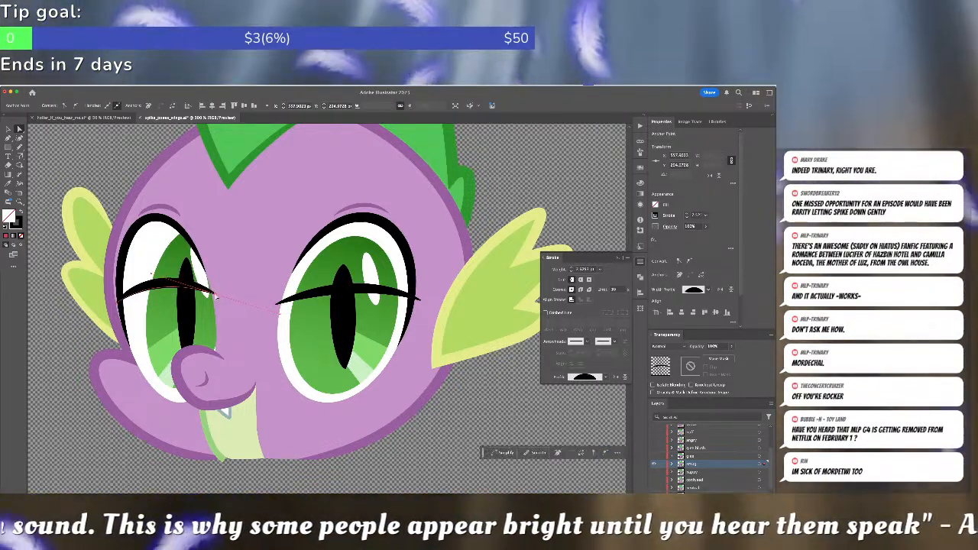
left_click(233, 288)
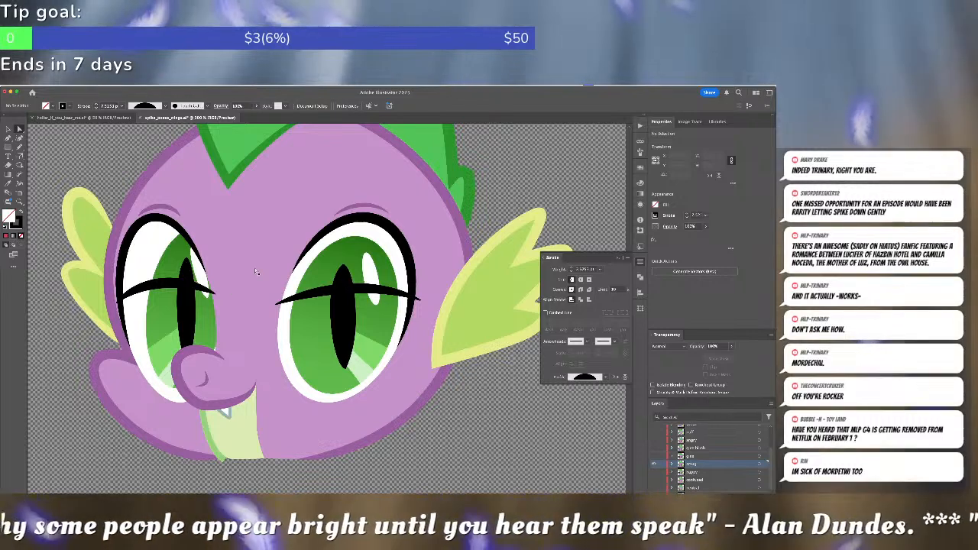
Draw a purple skin-coloured eyelid shape over the upper near eye, arrange it behind the black lid line, and deselect it.
key("p")
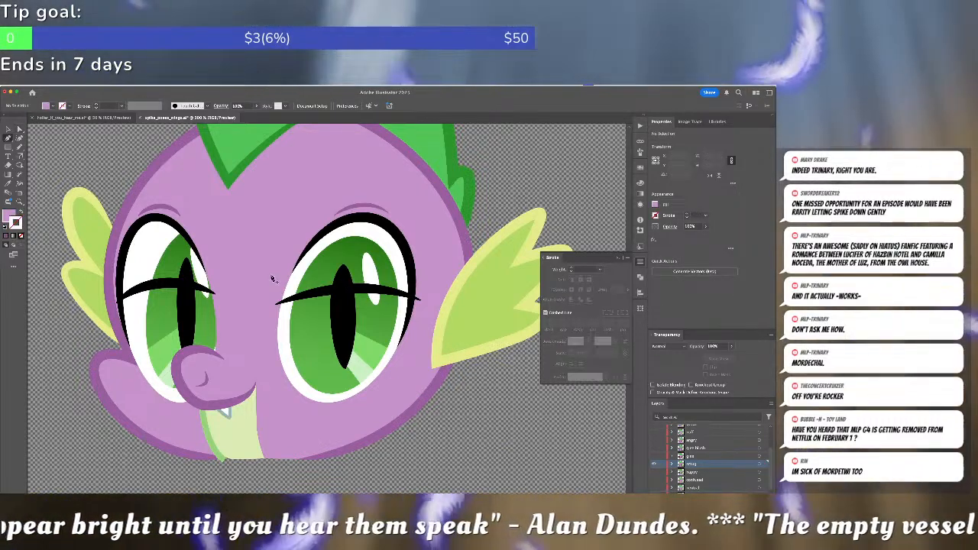
left_click(264, 307)
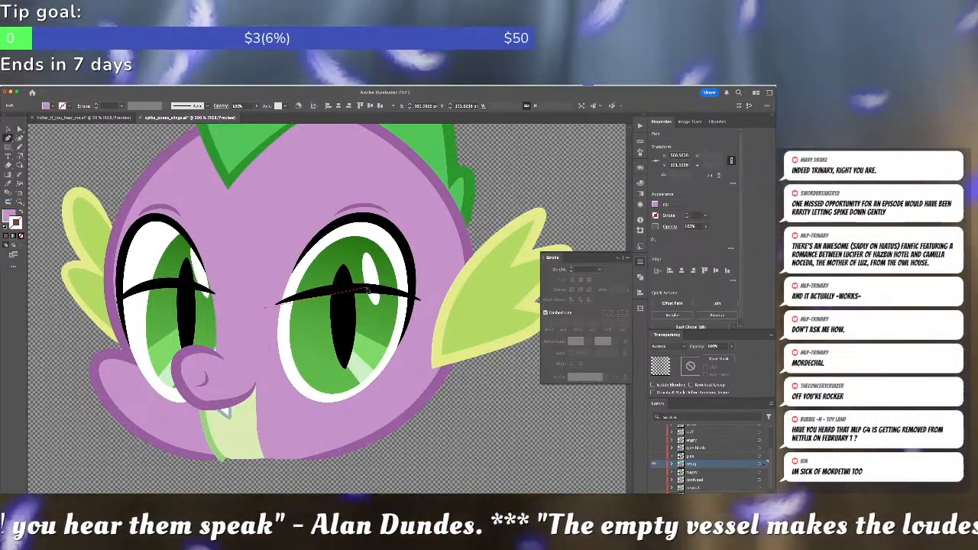
left_click_drag(366, 287, 405, 292)
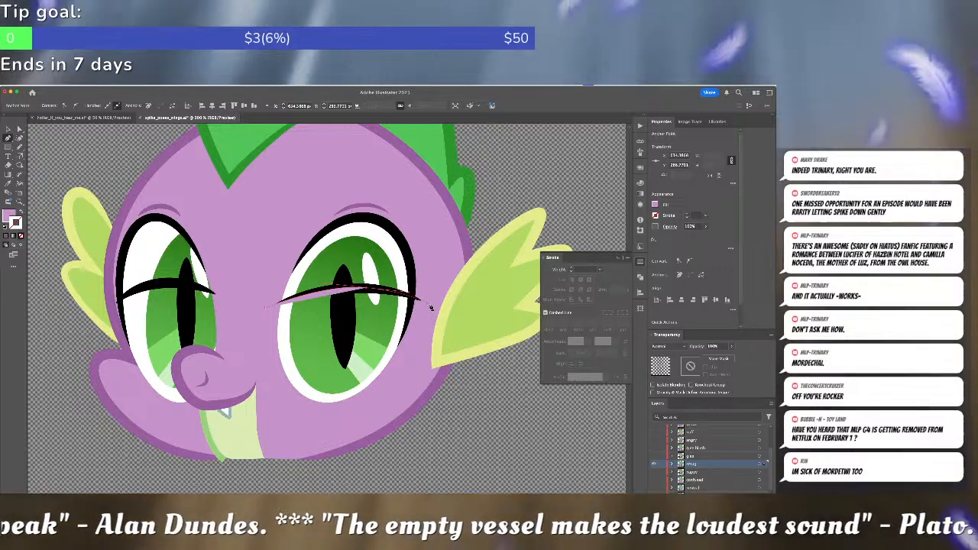
left_click(429, 303)
left_click_drag(369, 210, 315, 207)
left_click_drag(265, 308, 266, 327)
key("super+[")
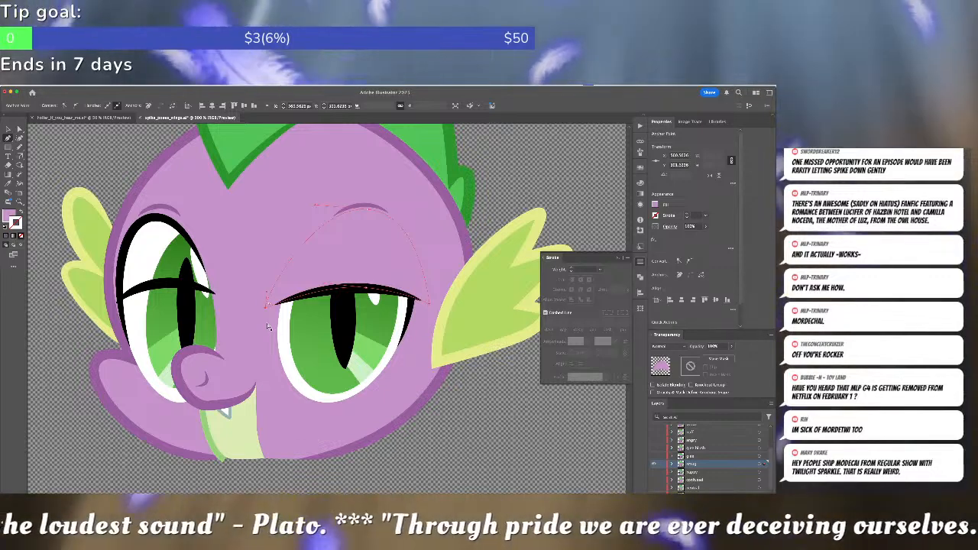
key("super+shift+a")
key("v")
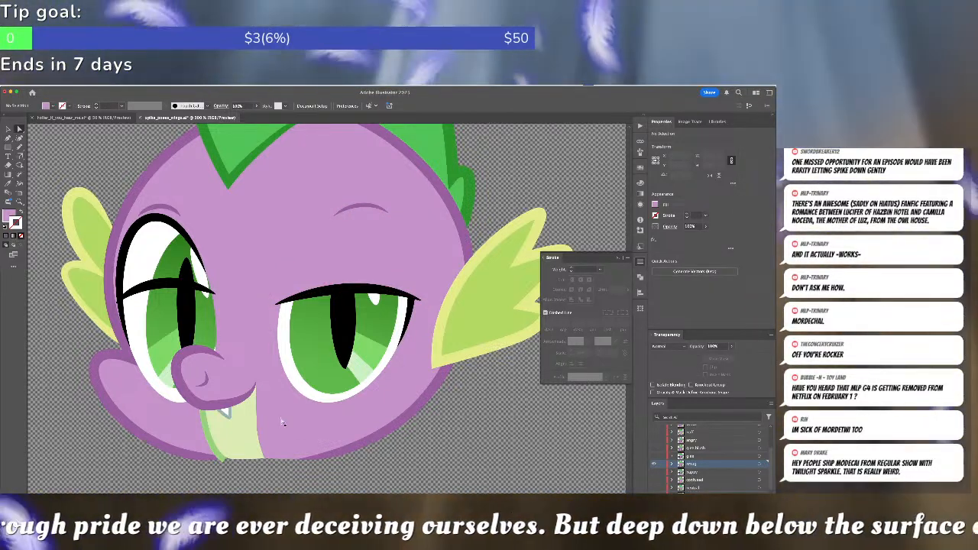
Draw a matching purple eyelid over the upper far eye, adjust its outer corner point, and arrange it behind the lid line.
key("p")
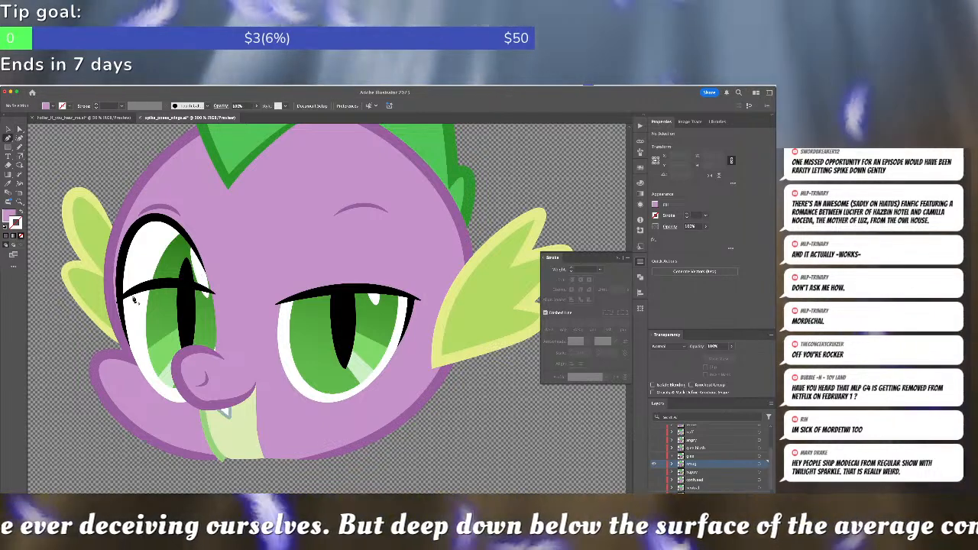
left_click(120, 300)
left_click_drag(167, 285, 194, 287)
left_click(220, 296)
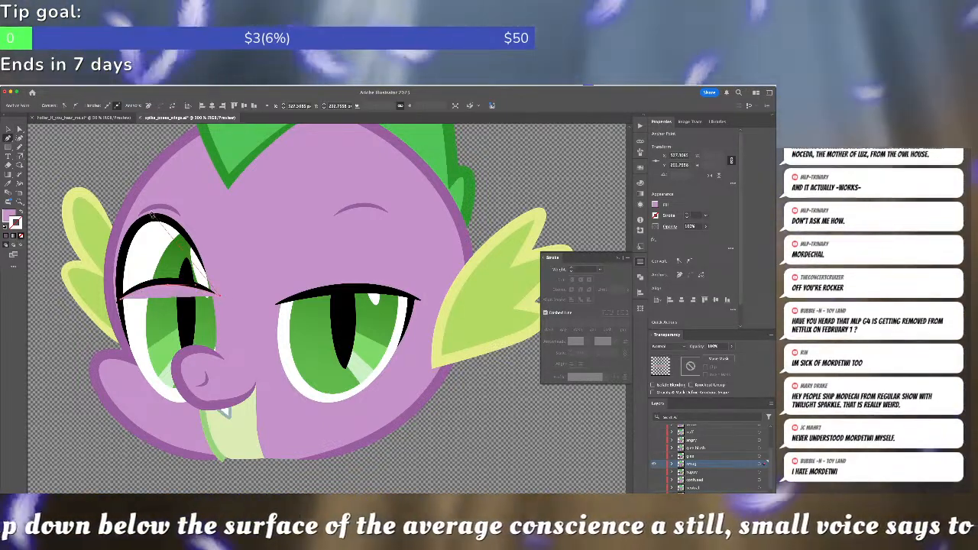
left_click_drag(151, 211, 108, 216)
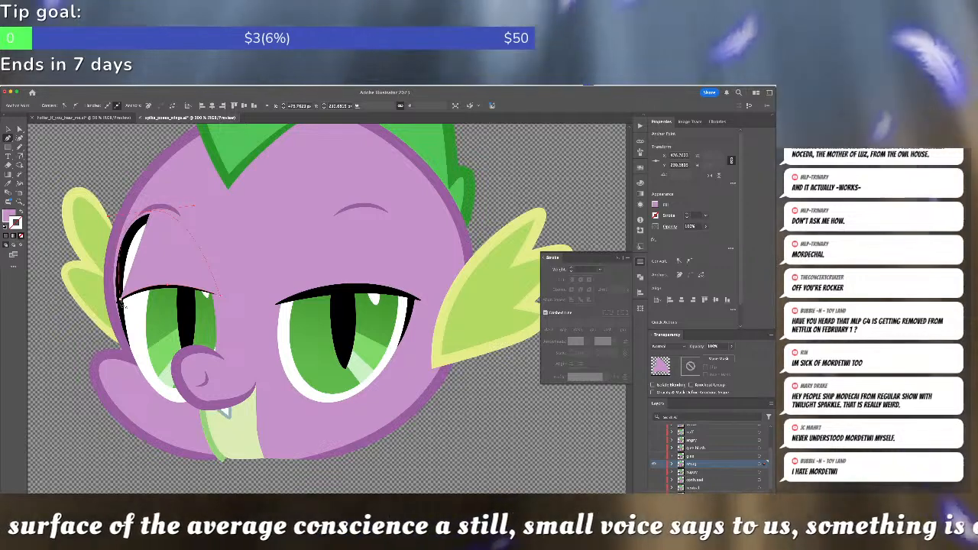
left_click(120, 300)
key("a")
left_click_drag(119, 301, 117, 304)
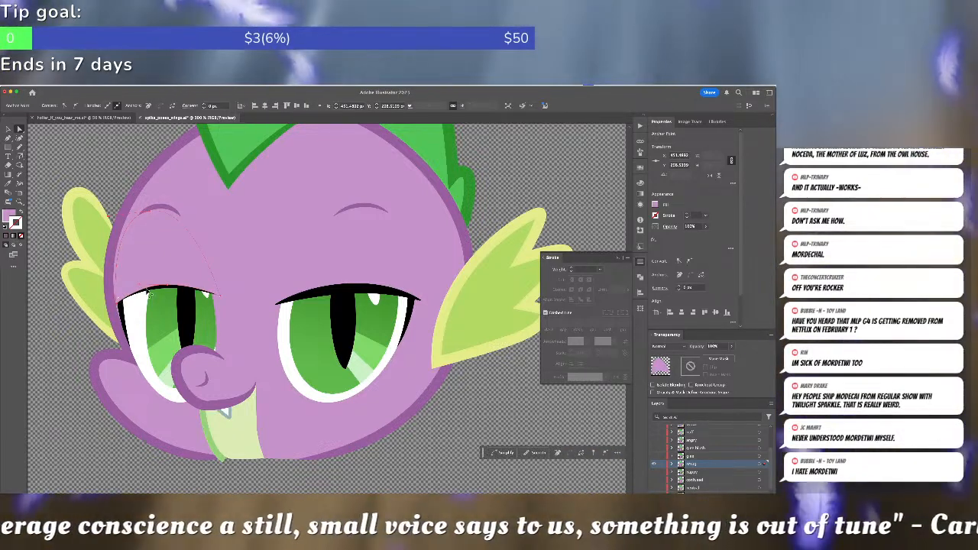
key("super+[")
key("super+shift+a")
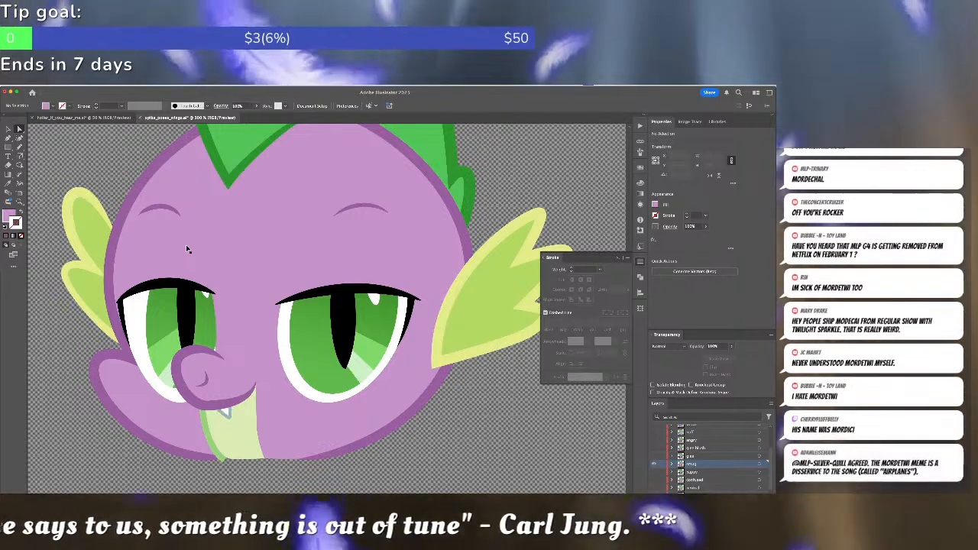
Review the smug expression together with the crossed-arms body.
key("super+0")
key("super+equal")
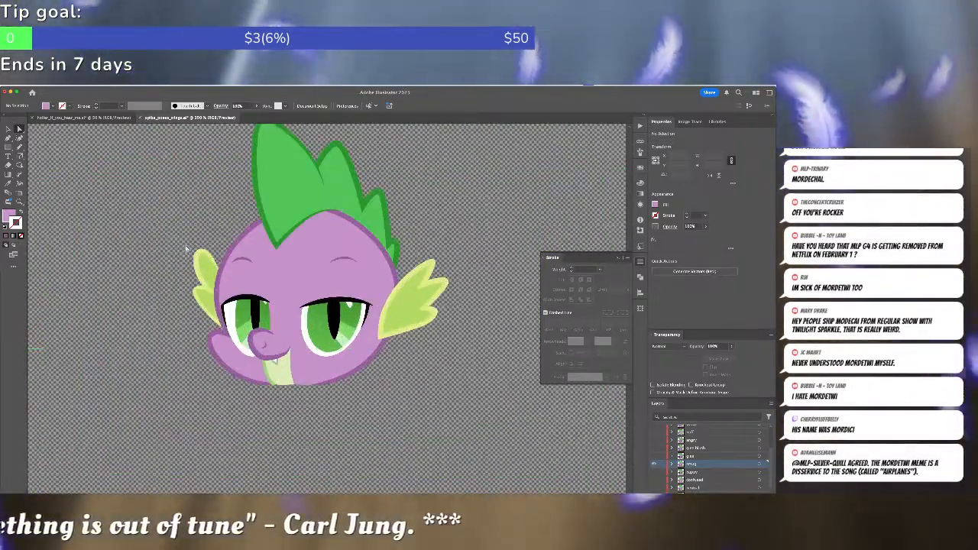
scroll(697, 475, "down", 2)
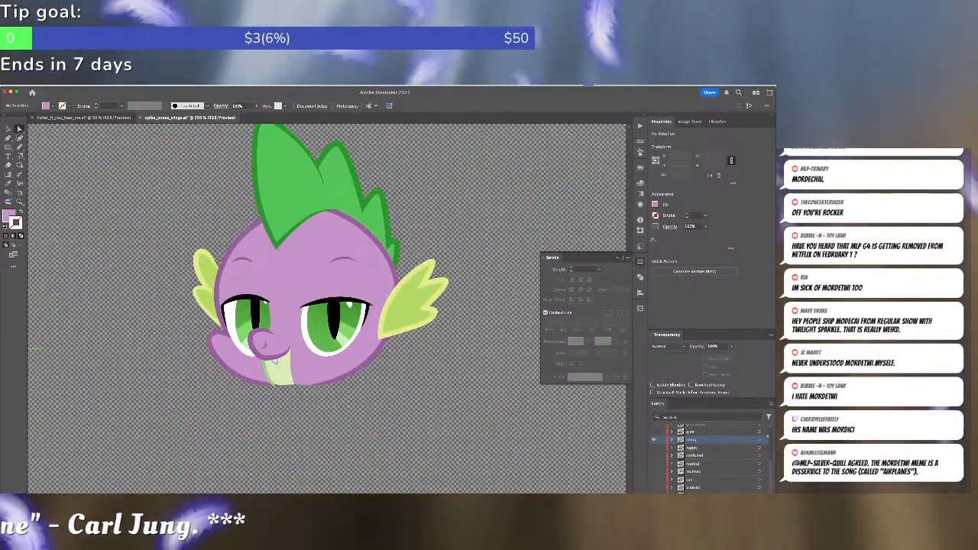
scroll(493, 432, "down", 3)
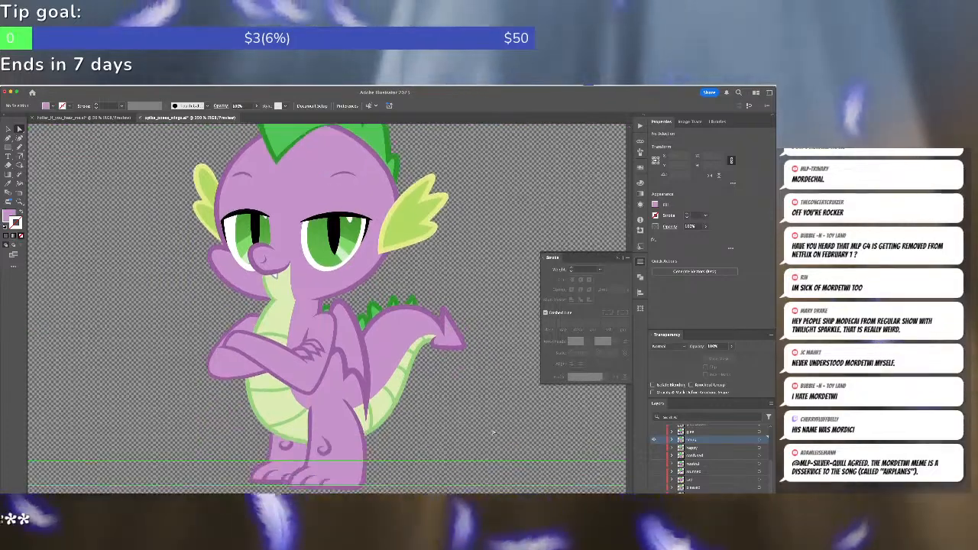
scroll(492, 433, "up", 1)
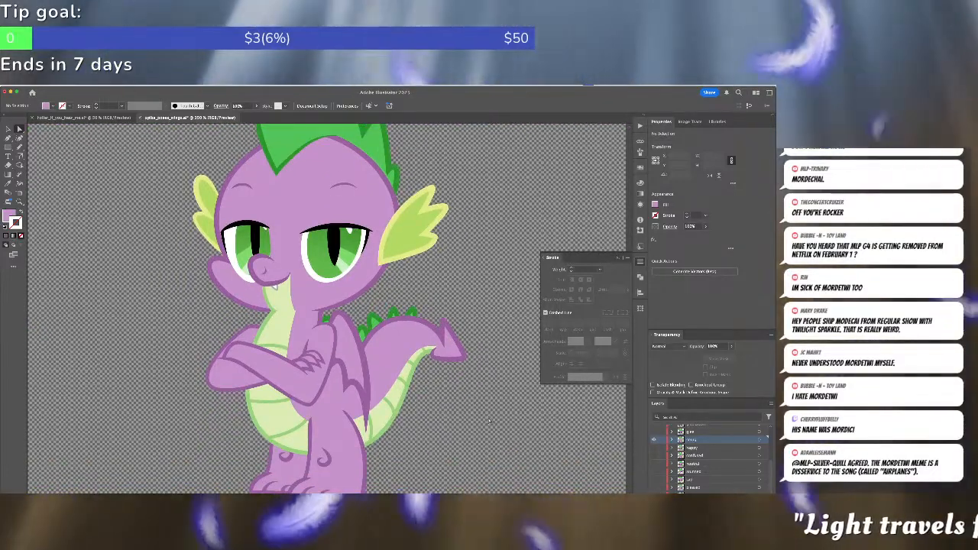
key("super+Tab")
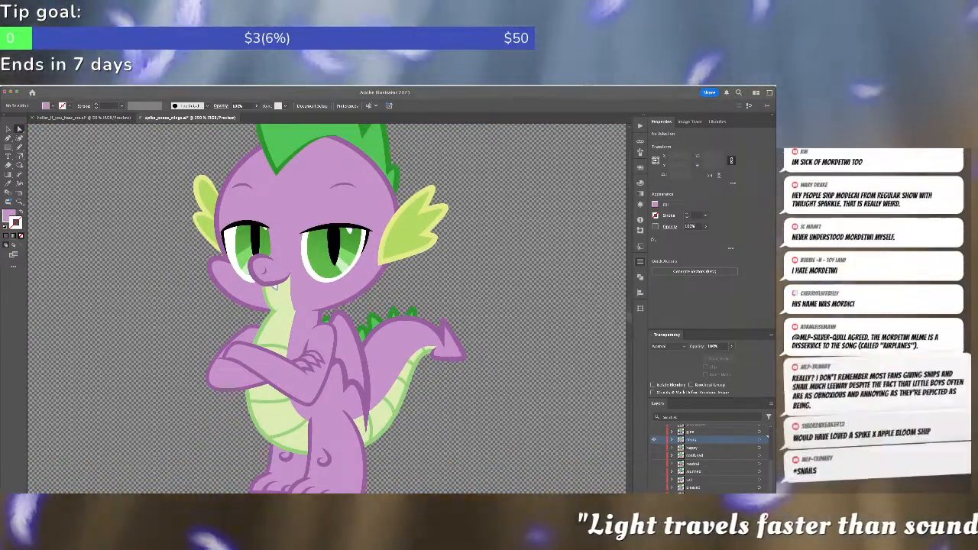
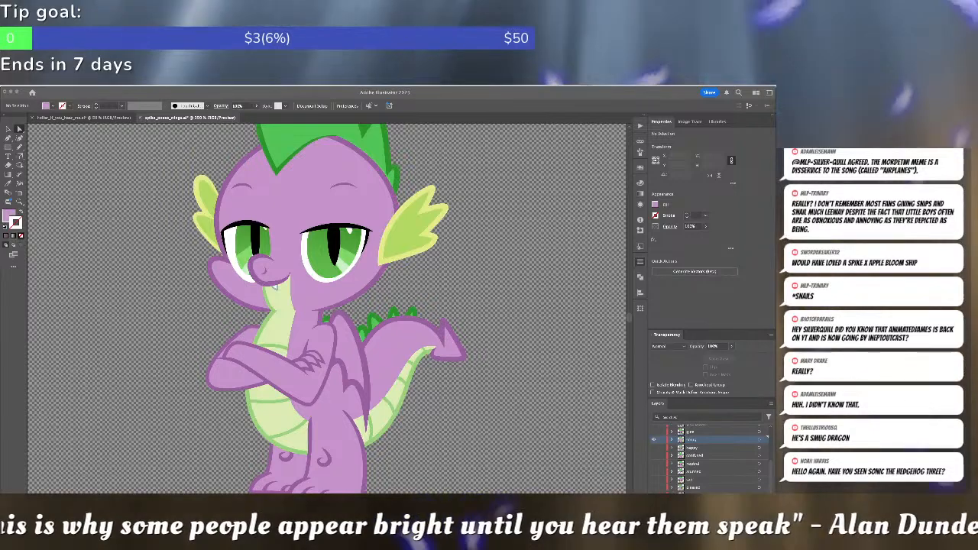
left_click(478, 277)
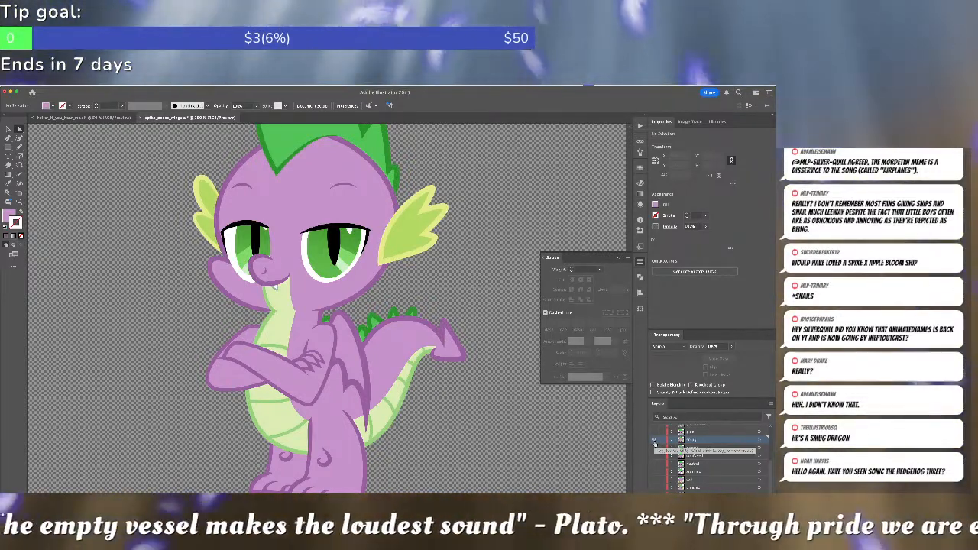
Switch visibility from the smug layer to the grin layer, make grin active, and delete the white highlights from both eyes.
left_click(654, 441)
left_click(654, 431)
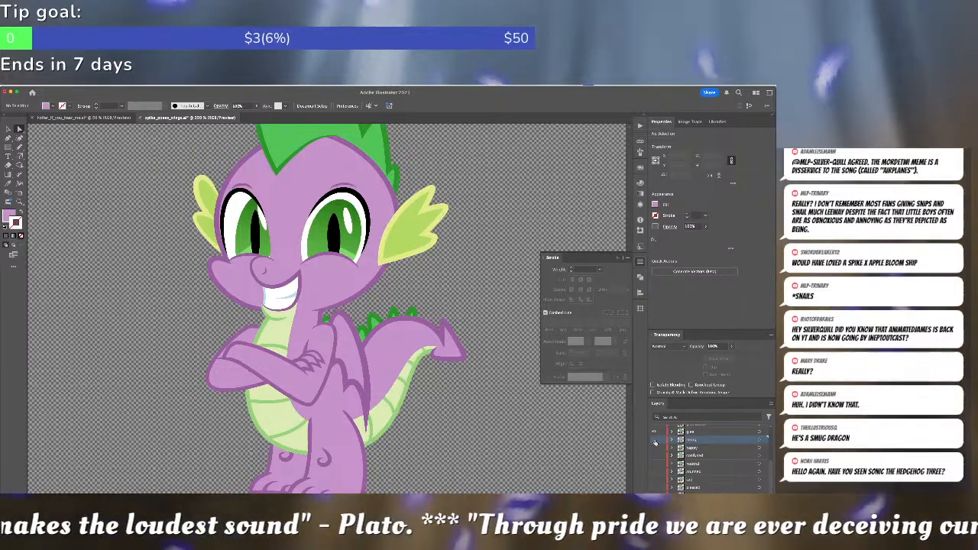
left_click(695, 431)
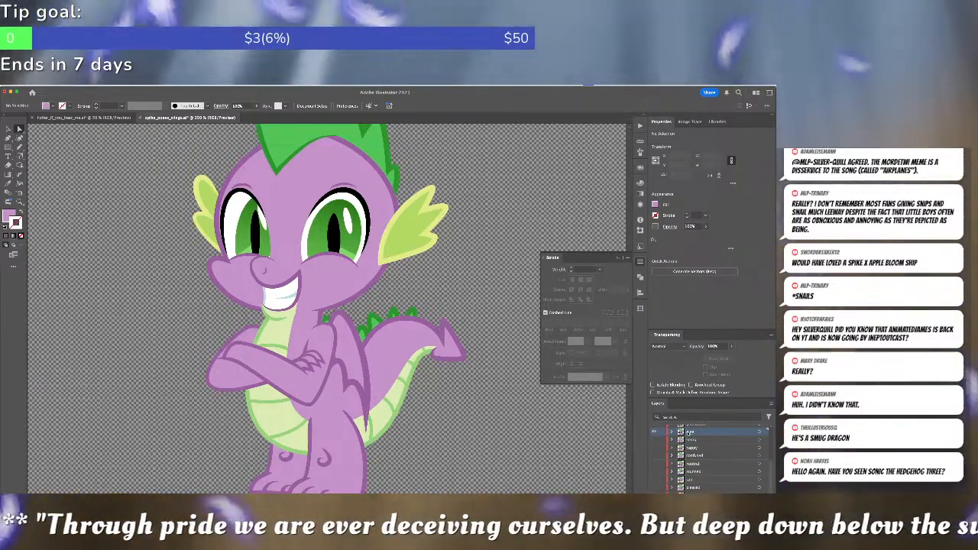
left_click(347, 220)
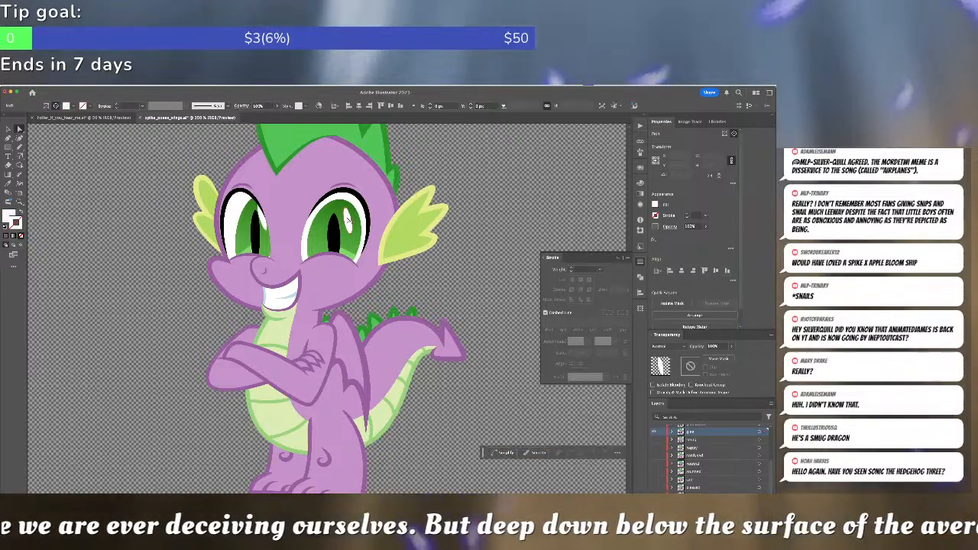
key("Delete")
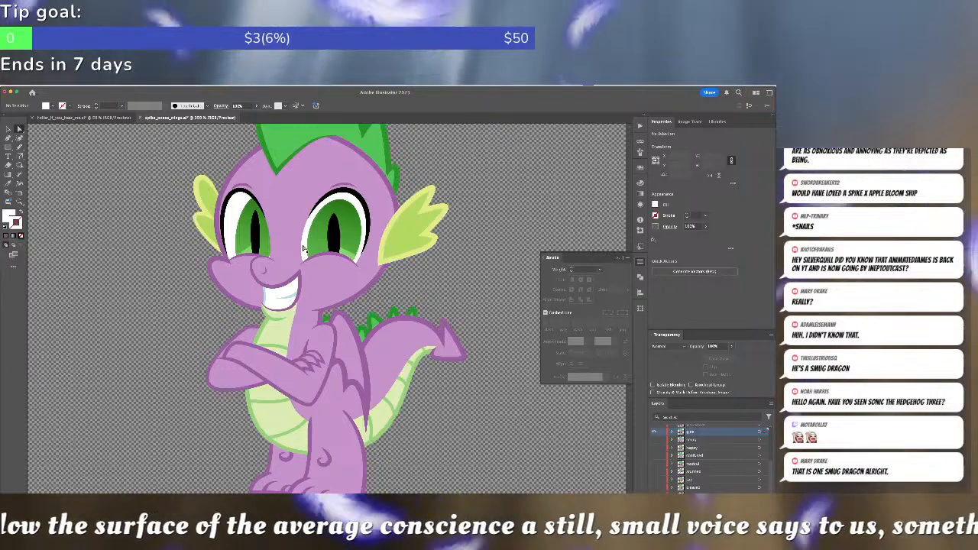
Add a white five-pointed star over the near eye's pupil, turned upright and scaled down to about 53 px wide.
key("ctrl+equal")
key("ctrl+equal")
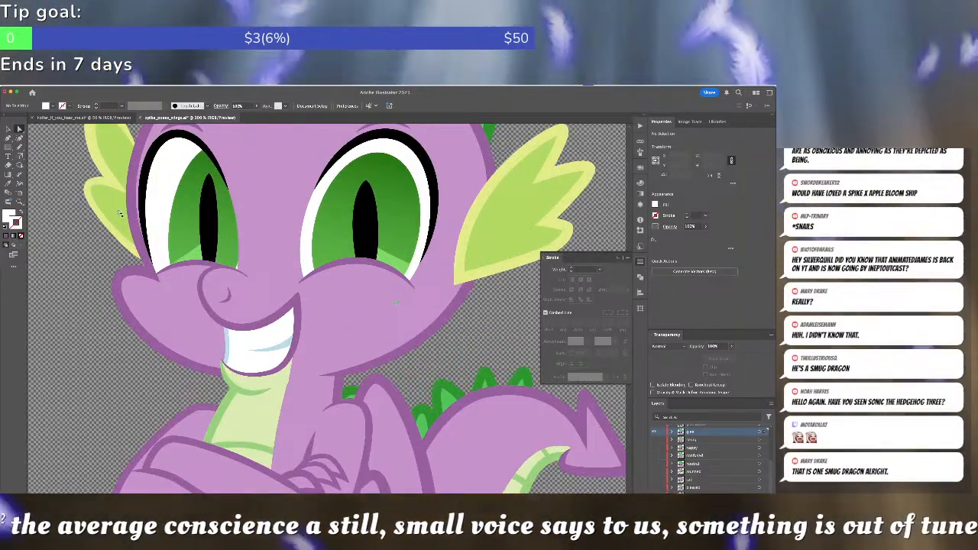
left_click(8, 156)
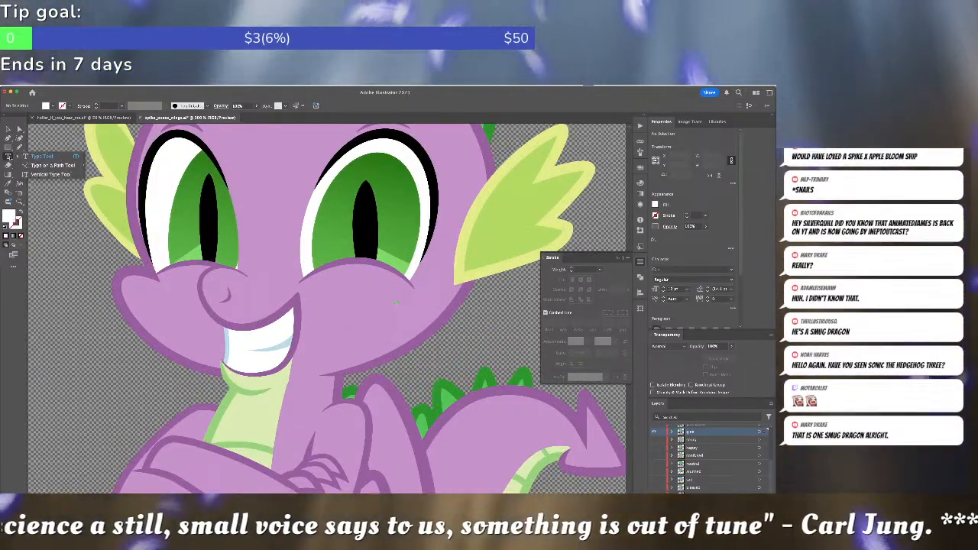
left_click(8, 139)
left_click_drag(9, 147, 41, 174)
left_click(374, 200)
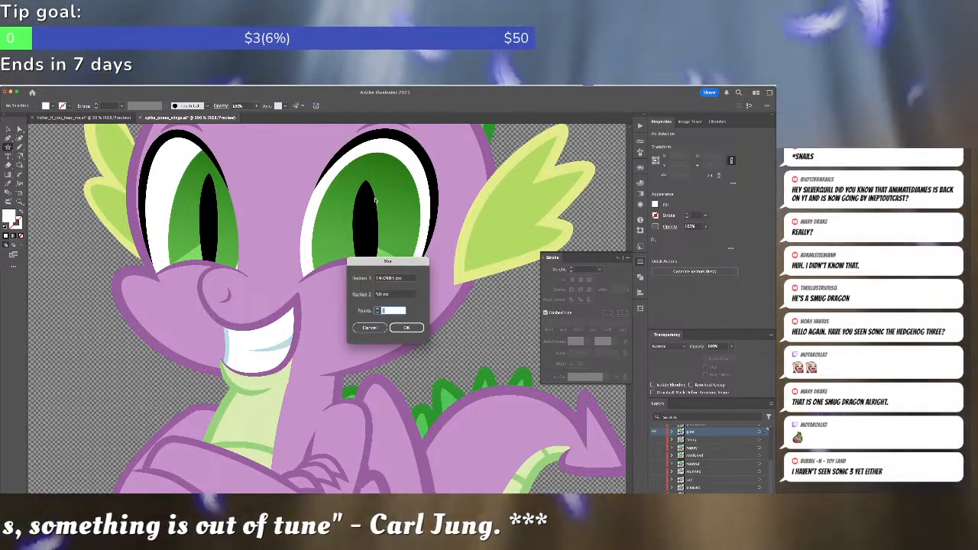
key("Return")
key("v")
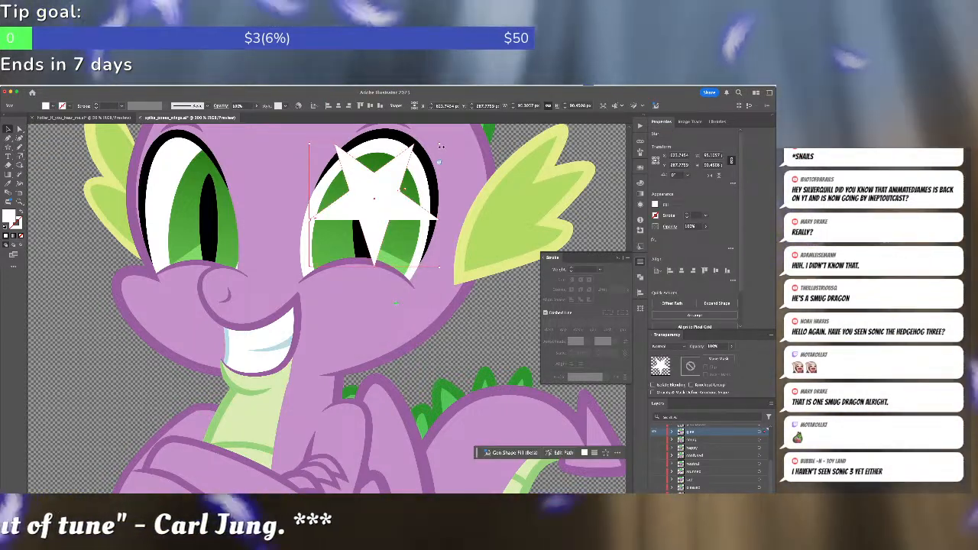
left_click_drag(440, 143, 343, 223)
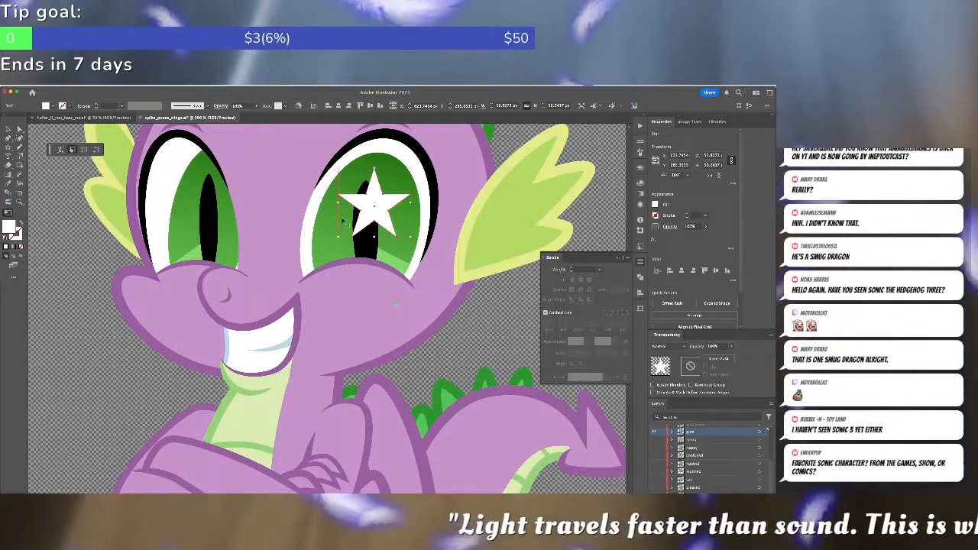
key("super+shift+a")
Copy the star onto the far eye's pupil and scale the copy down to suit the smaller eye.
key("a")
left_click(372, 204)
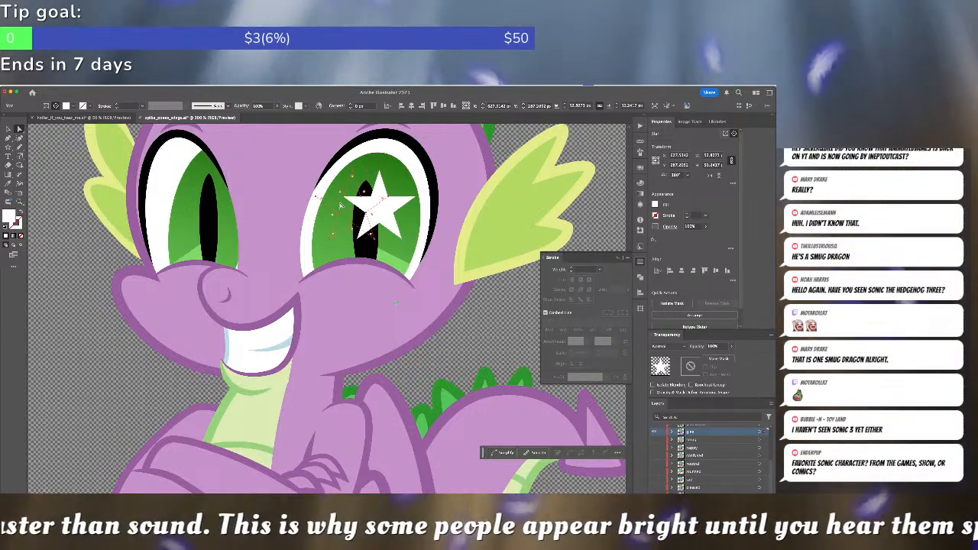
left_click_drag(341, 205, 175, 204)
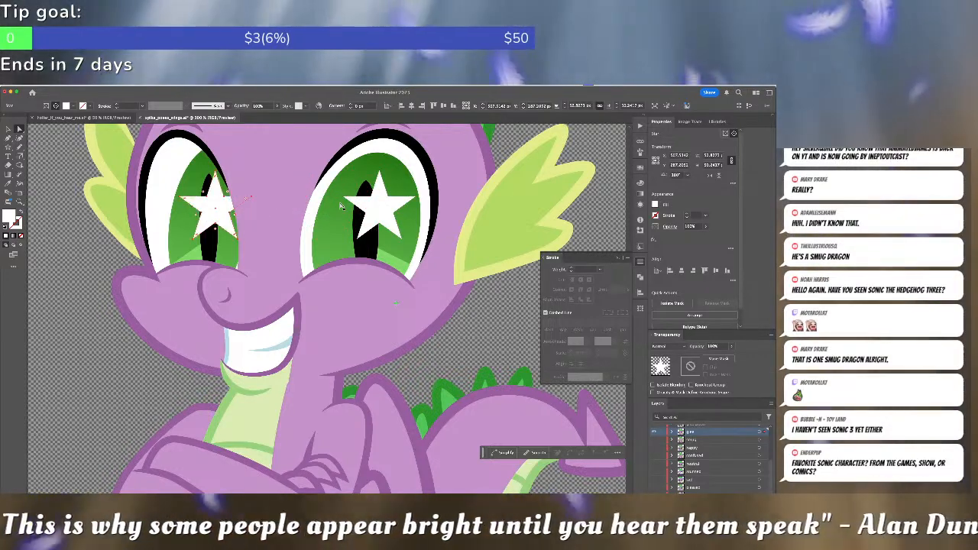
left_click_drag(258, 242, 219, 213)
key("a")
left_click(282, 204)
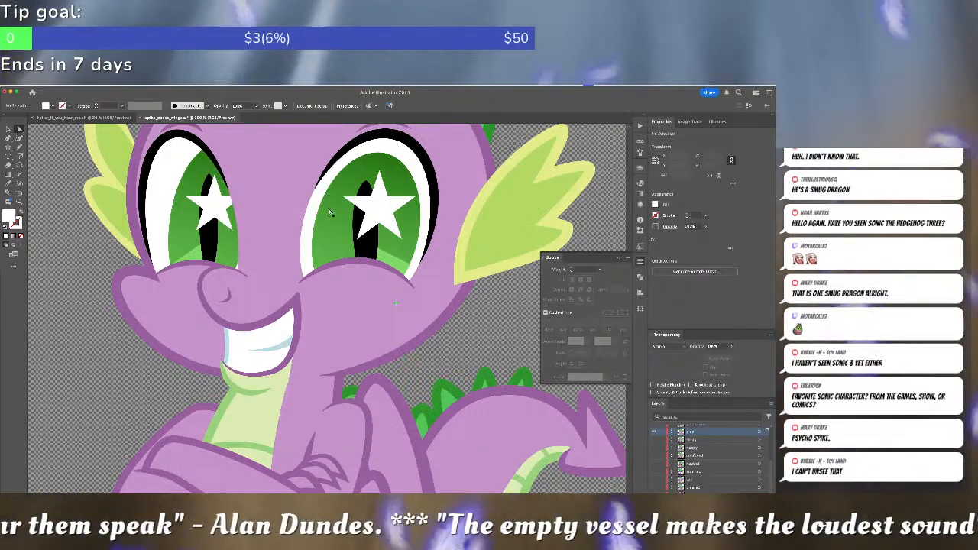
Expand the grin layer's contents and hide the "right eye 1" group to reveal "right eye 2".
left_click(672, 434)
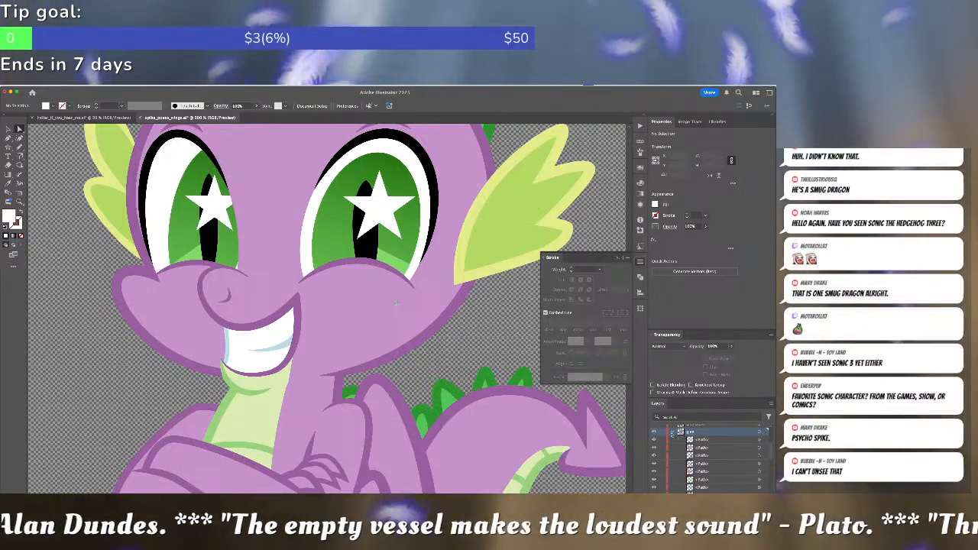
scroll(664, 466, "down", 3)
scroll(666, 471, "down", 1)
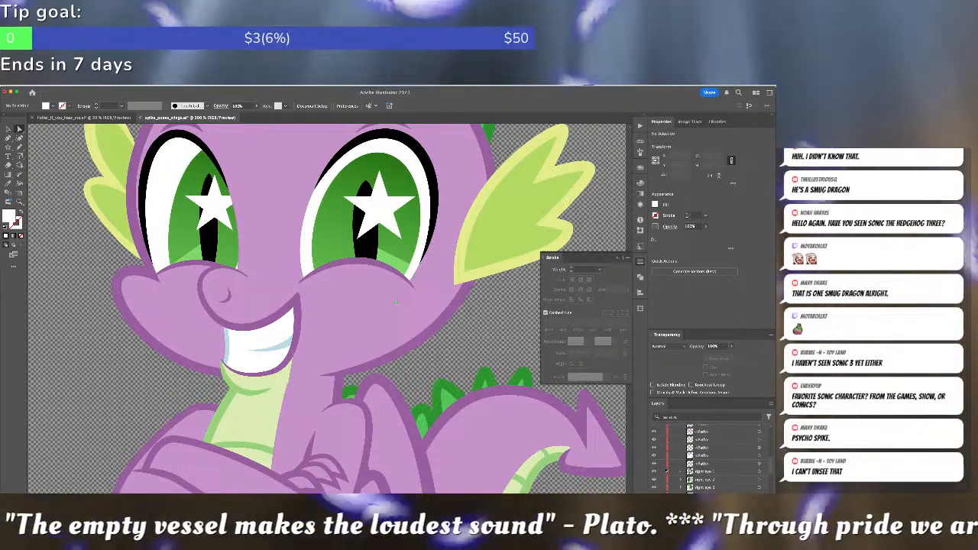
left_click(654, 472)
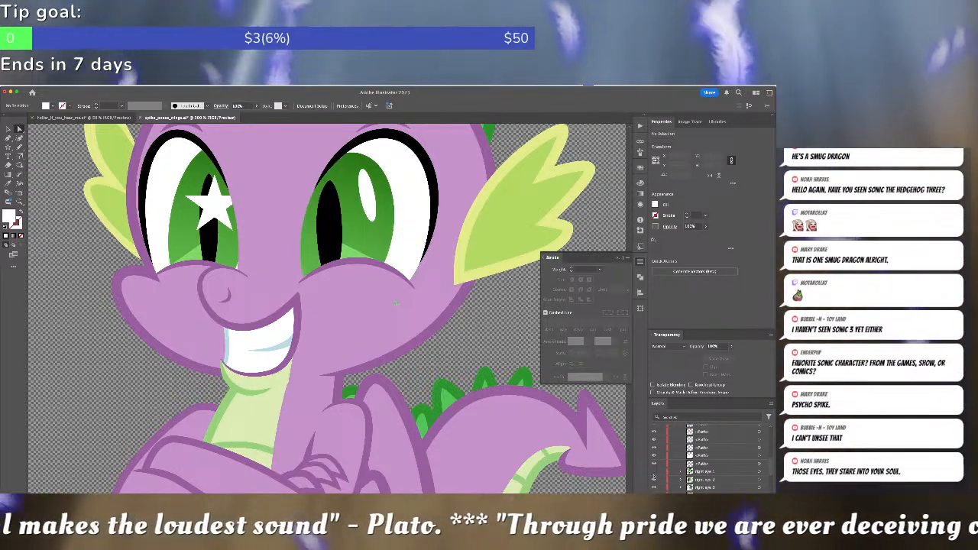
Replace the white highlight in the "right eye 2" variant with a pasted star, positioned over its pupil.
left_click(373, 204)
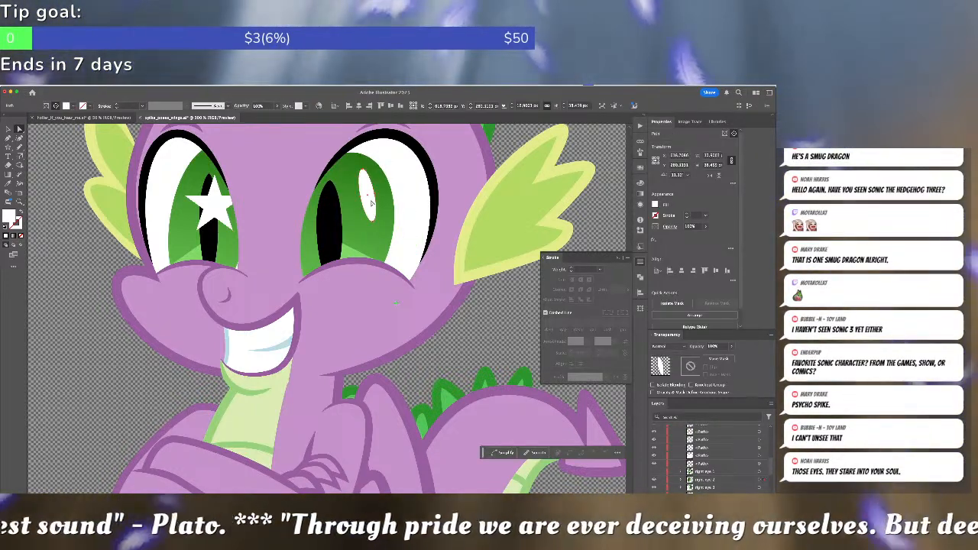
key("Delete")
key("ctrl+v")
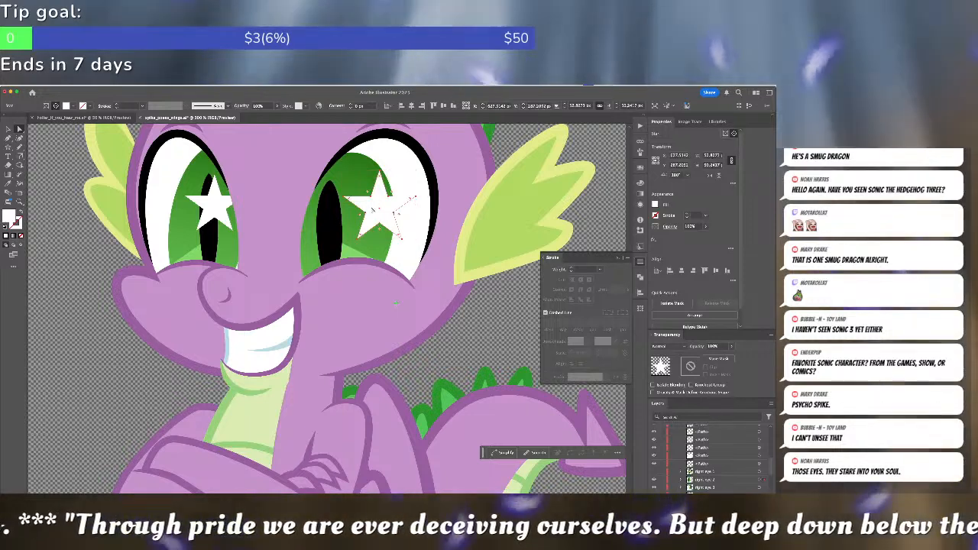
left_click_drag(376, 210, 327, 204)
left_click(483, 300)
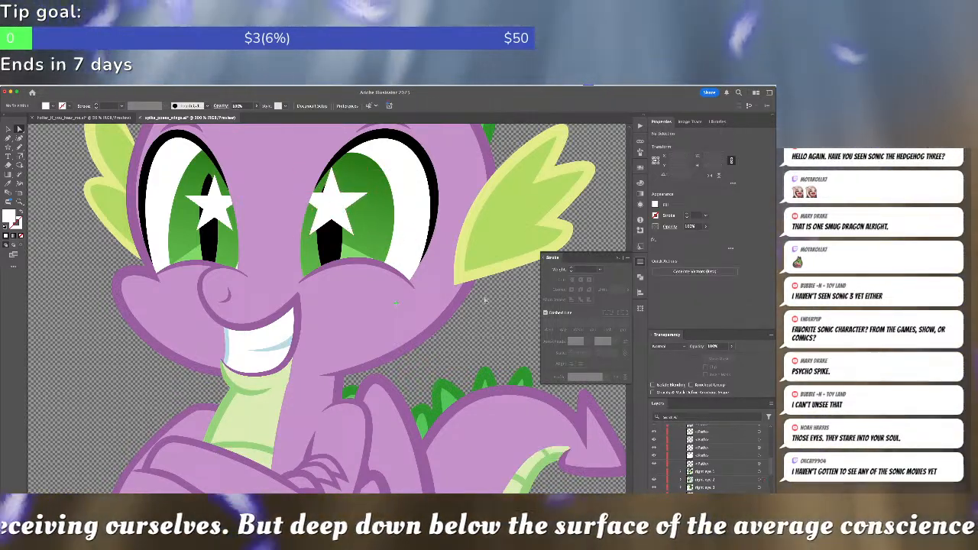
Hide the "left eye 1" group and delete the white highlight from the "left eye 2" variant.
left_click(653, 455)
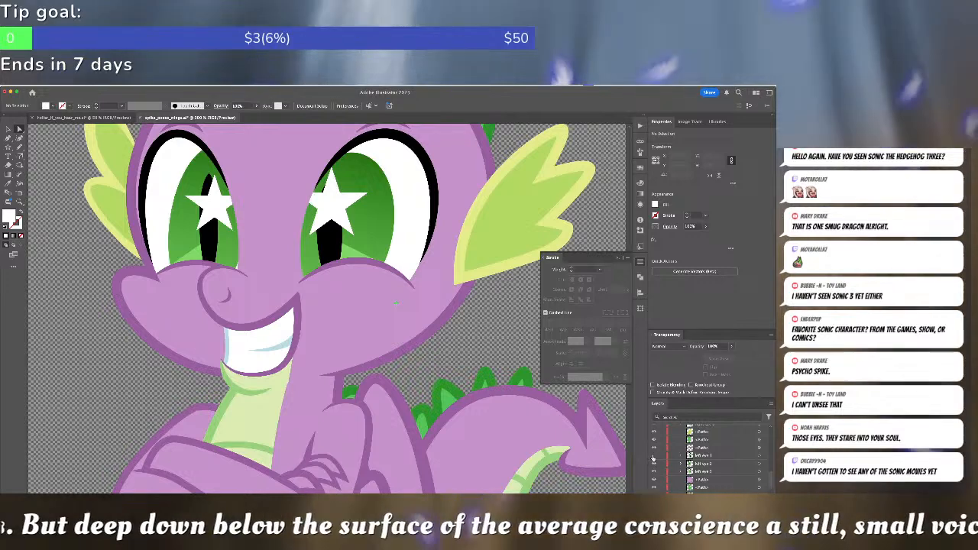
left_click(189, 200)
key("Delete")
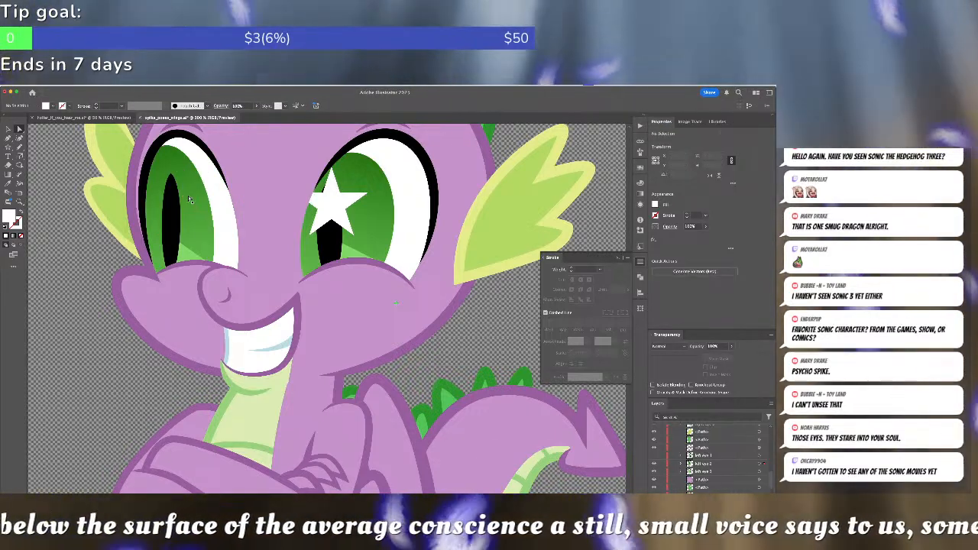
Paste the star into the "left eye 2" variant and shift it across onto the far eye's pupil.
left_click(390, 197)
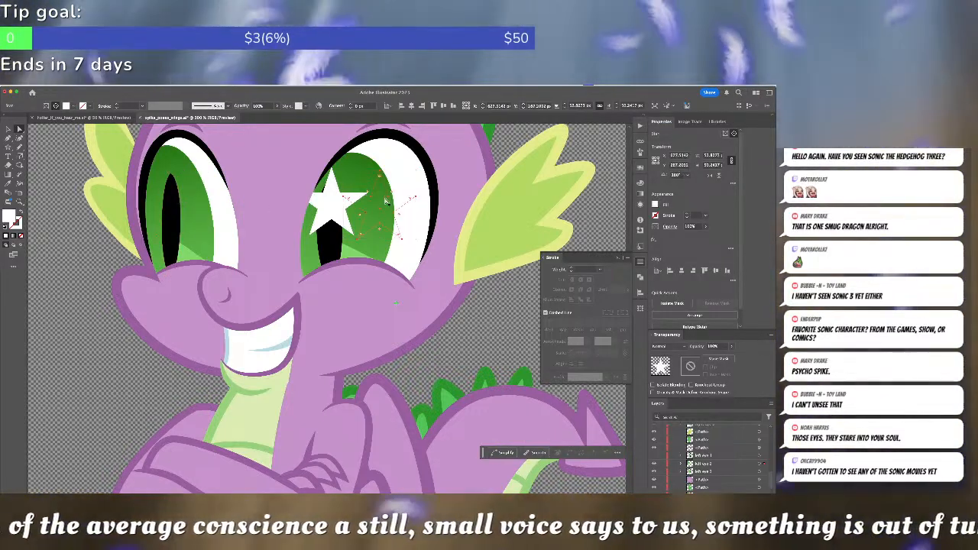
key("shift+Left")
key("shift+Left")
key("shift+Left")
key("shift+Left")
key("shift+Left")
key("shift+Left")
key("shift+Left")
key("shift+Left")
key("shift+Left")
key("shift+Left")
key("shift+Left")
key("shift+Left")
key("shift+Left")
key("shift+Left")
key("shift+Left")
key("shift+Left")
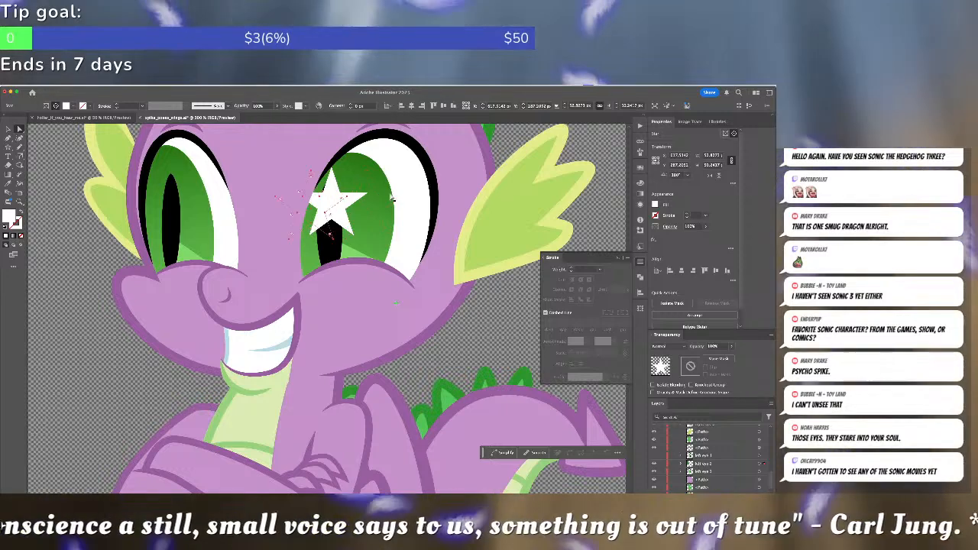
Scale the "left eye 2" star down to suit the smaller eye and place it over the pupil's upper part.
key("v")
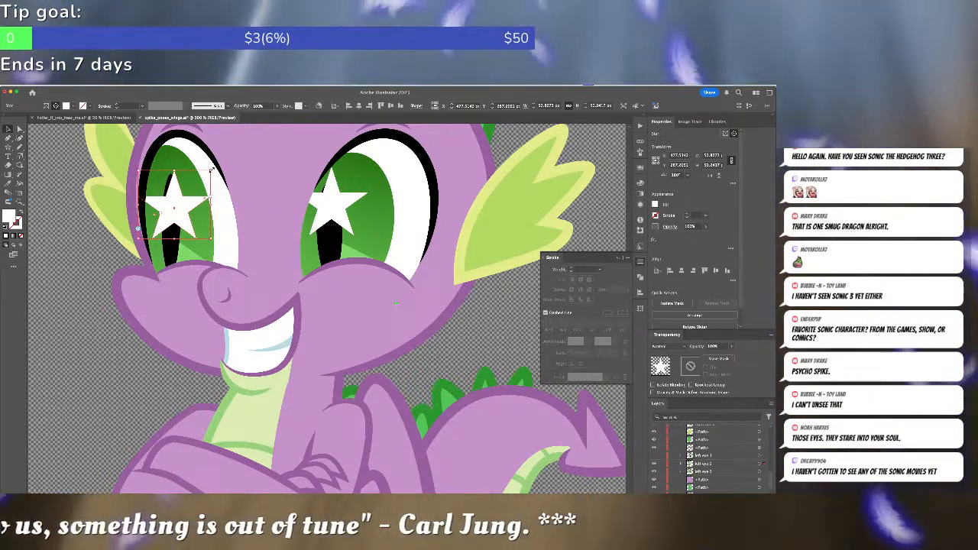
left_click_drag(211, 171, 196, 185)
key("a")
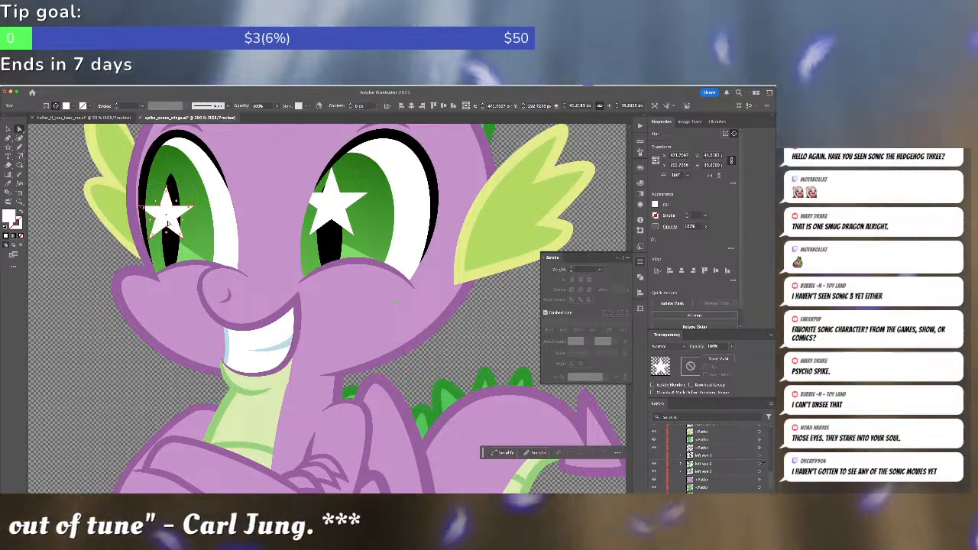
left_click_drag(168, 221, 174, 202)
key("super+shift+a")
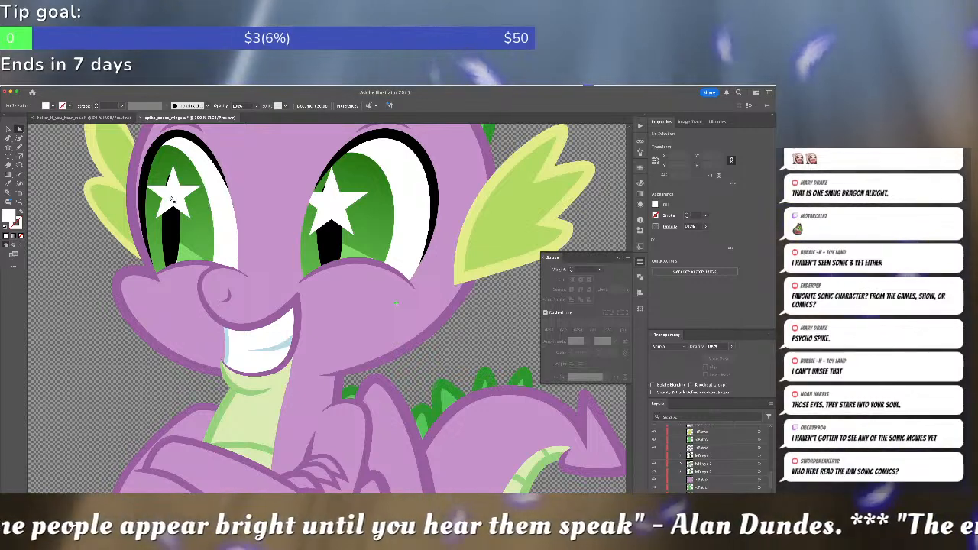
Enlarge the "left eye 2" star slightly to about 44 px wide and nudge it back over the pupil.
left_click(172, 200)
key("v")
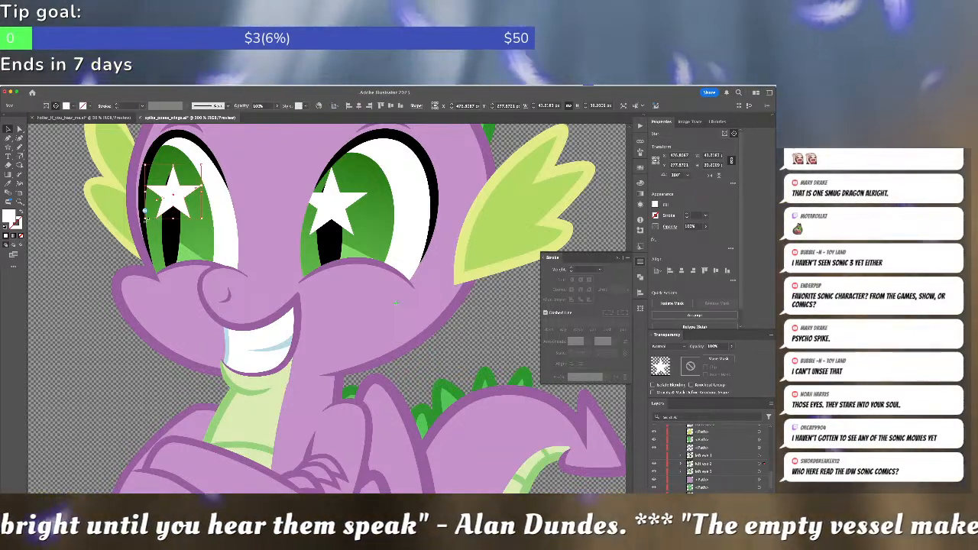
left_click_drag(145, 219, 142, 223)
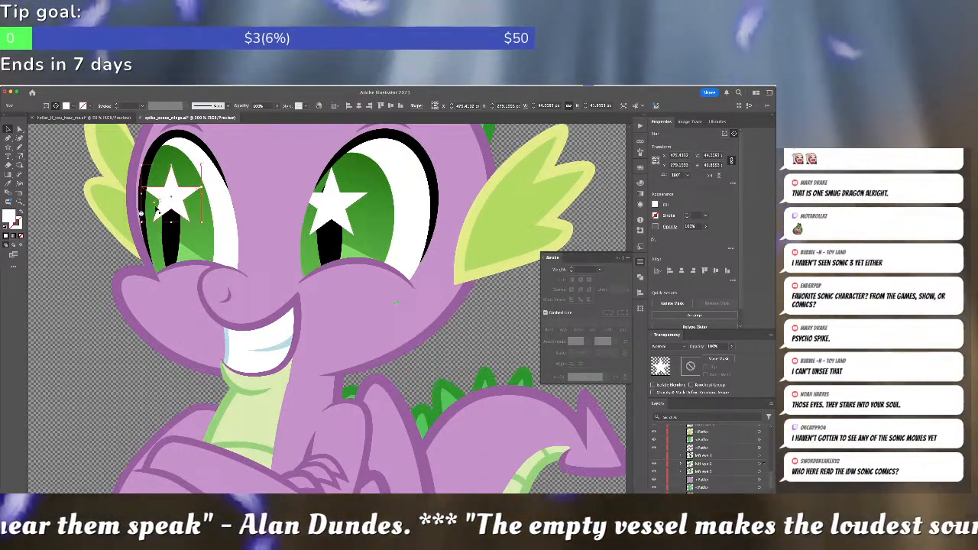
key("a")
left_click_drag(172, 191, 174, 191)
key("super+shift+a")
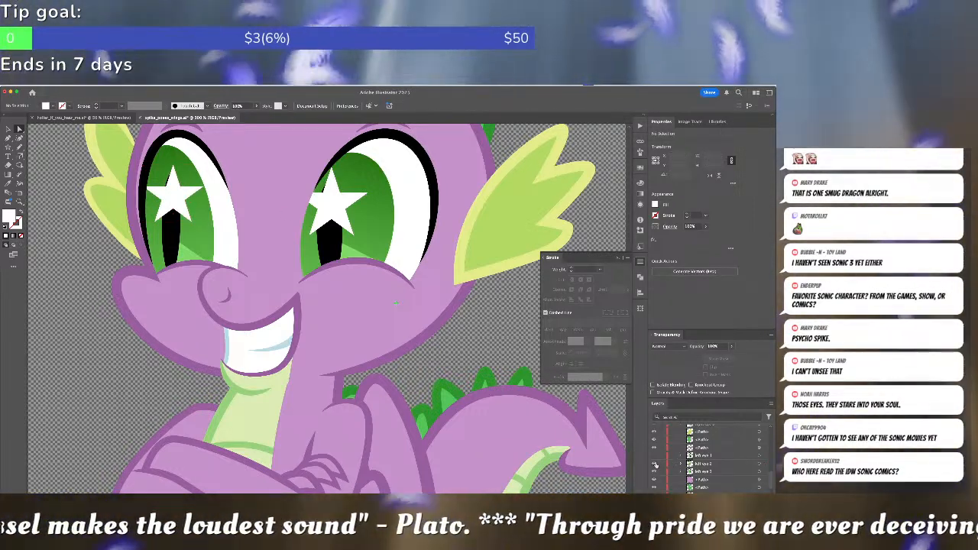
Add a star about 44 px wide over the pupil of the "left eye 3" variant and show the hidden left eye groups again.
left_click(654, 464)
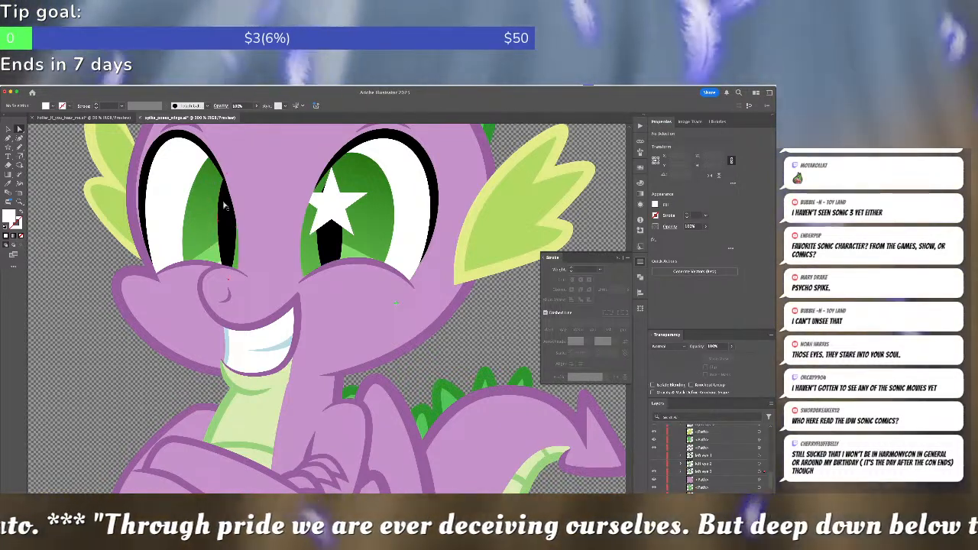
key("super+z")
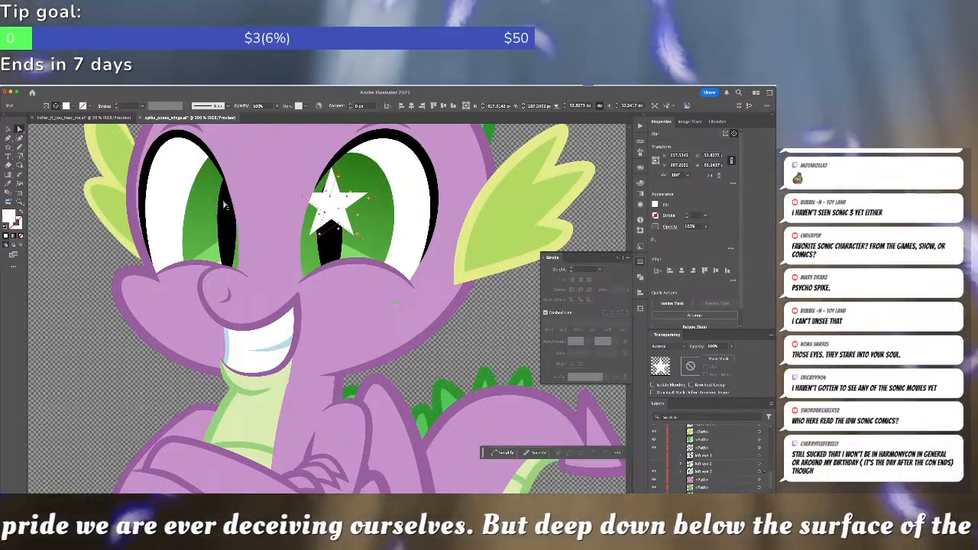
key("super+z")
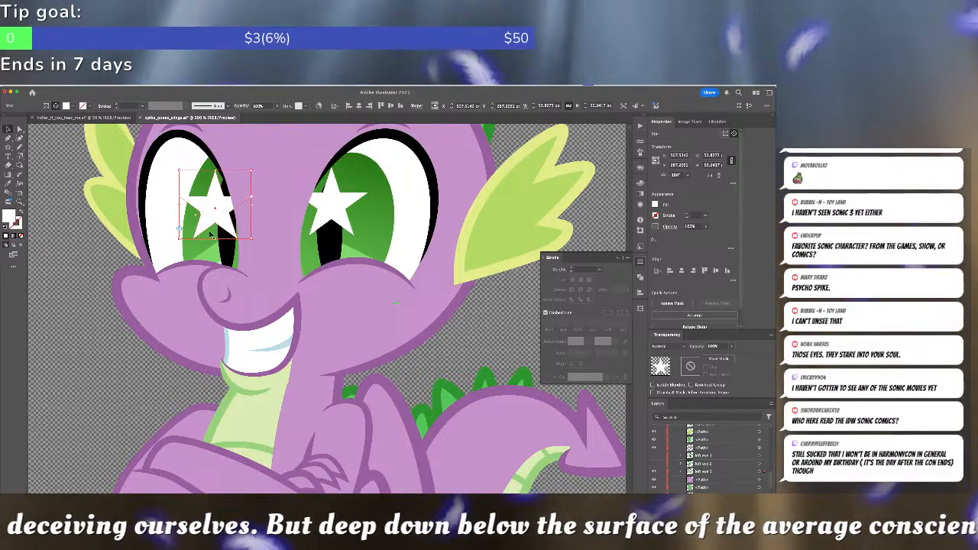
left_click_drag(181, 233, 214, 208)
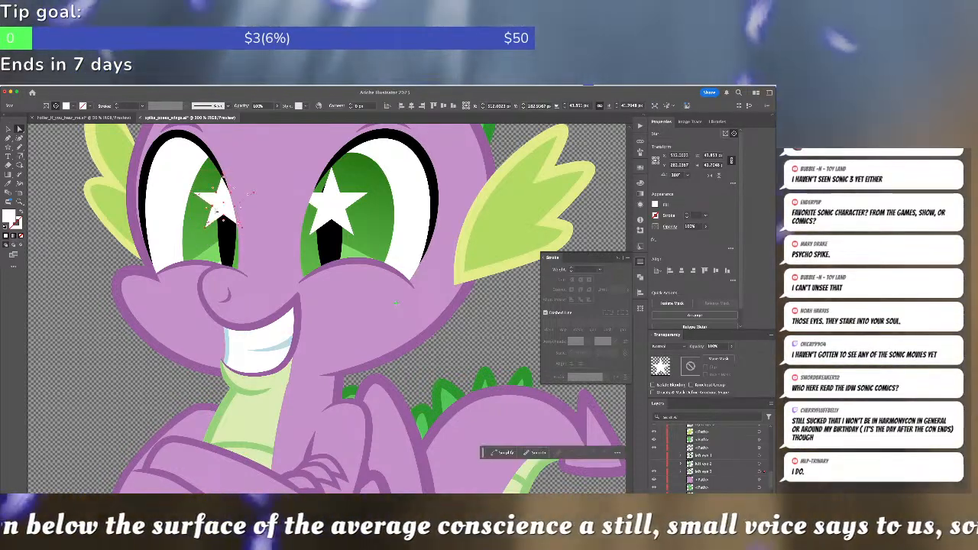
key("super+shift+a")
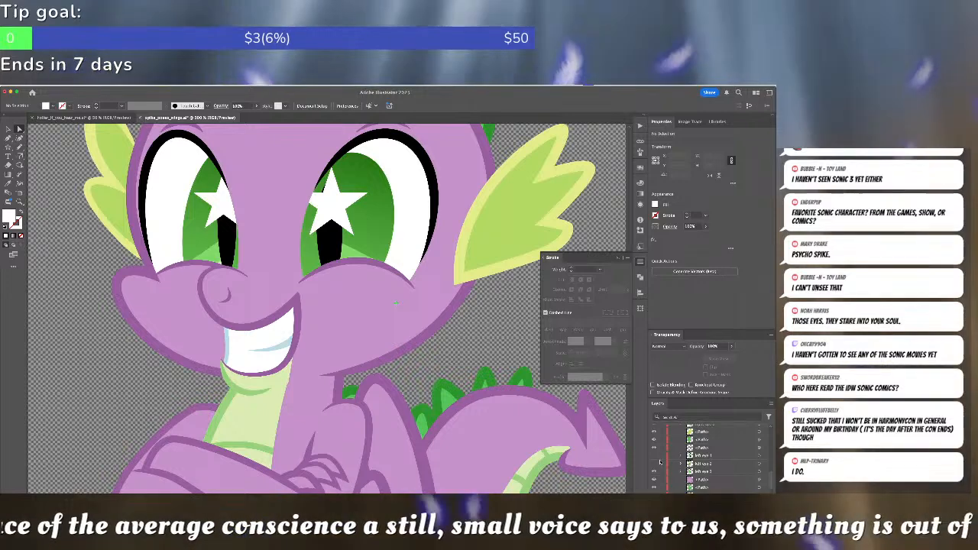
left_click(654, 464)
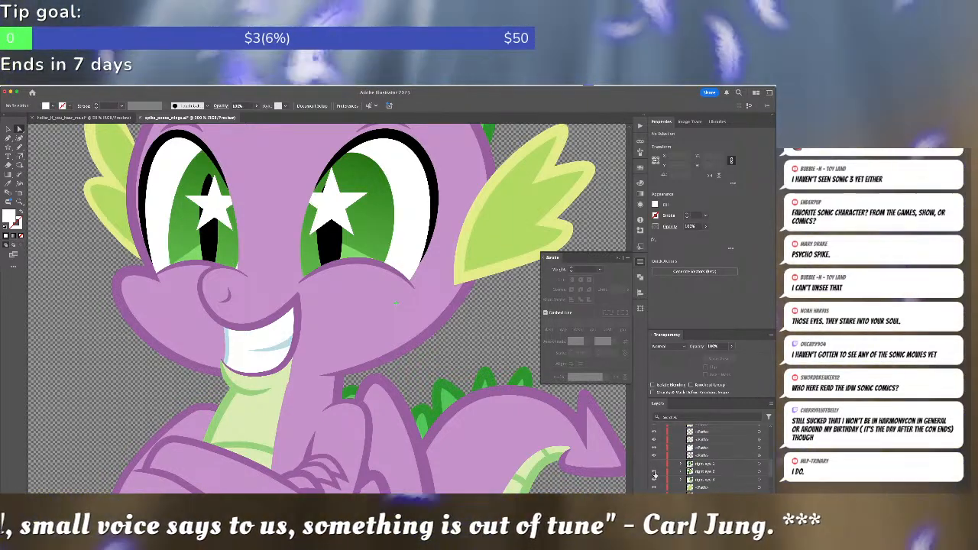
Hide the "right eye 2" group and delete the white highlight from the "right eye 3" variant.
left_click(654, 475)
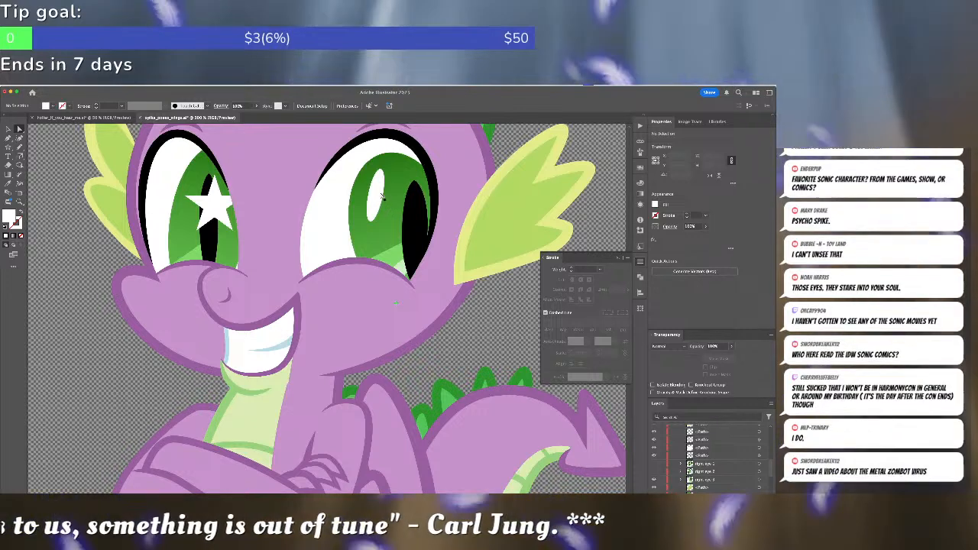
left_click(379, 194)
key("Delete")
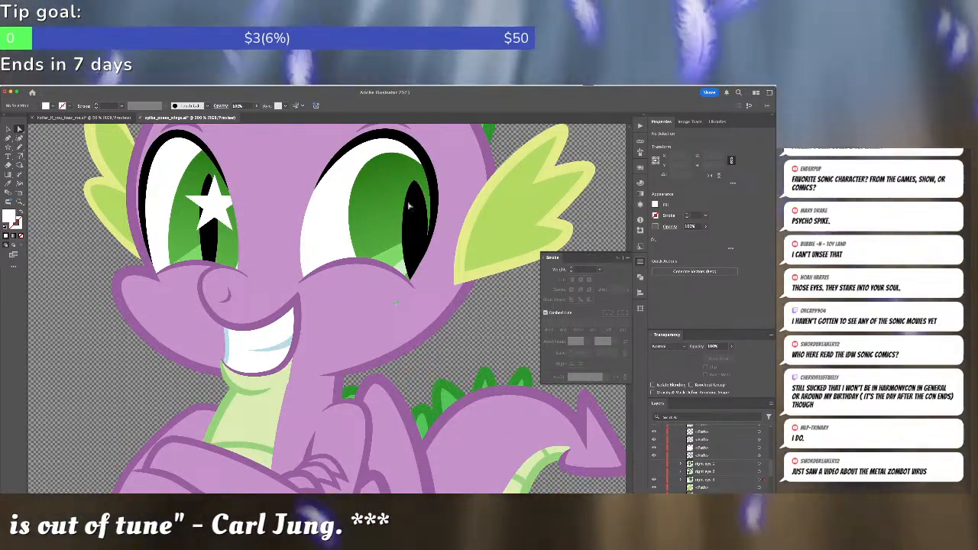
Paste the star into the "right eye 3" variant and nudge it toward the pupil at the eye's outer side.
left_click(410, 206)
key("super+f")
key("Right")
key("Right")
key("Right")
key("Right")
key("Right")
key("Right")
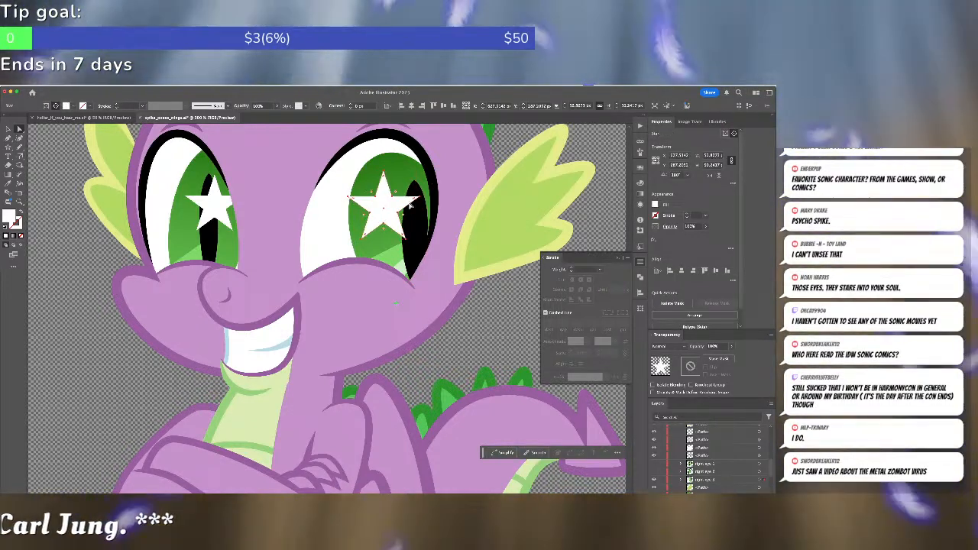
key("Right")
key("Right")
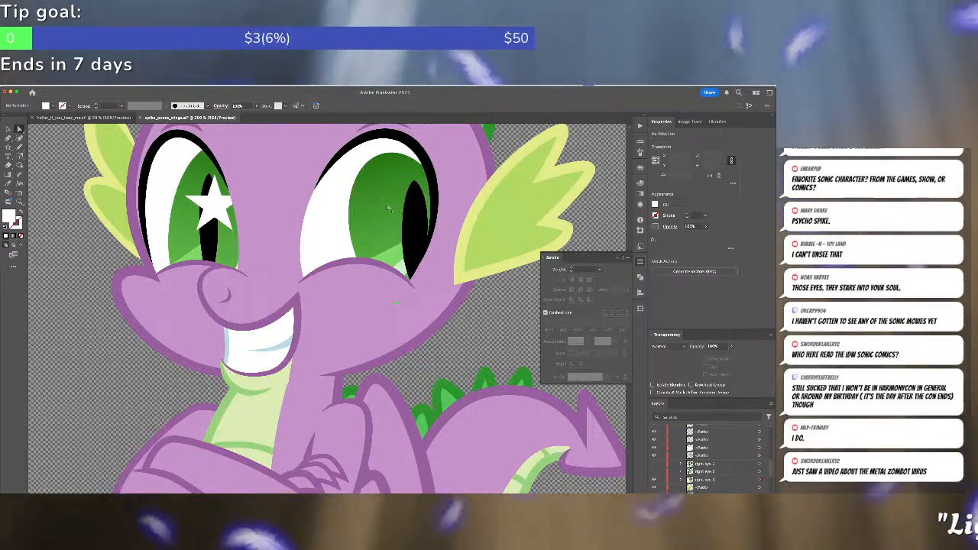
Bring the "right eye 3" star to the front and move it slightly up over the pupil's inner edge.
left_click(373, 206)
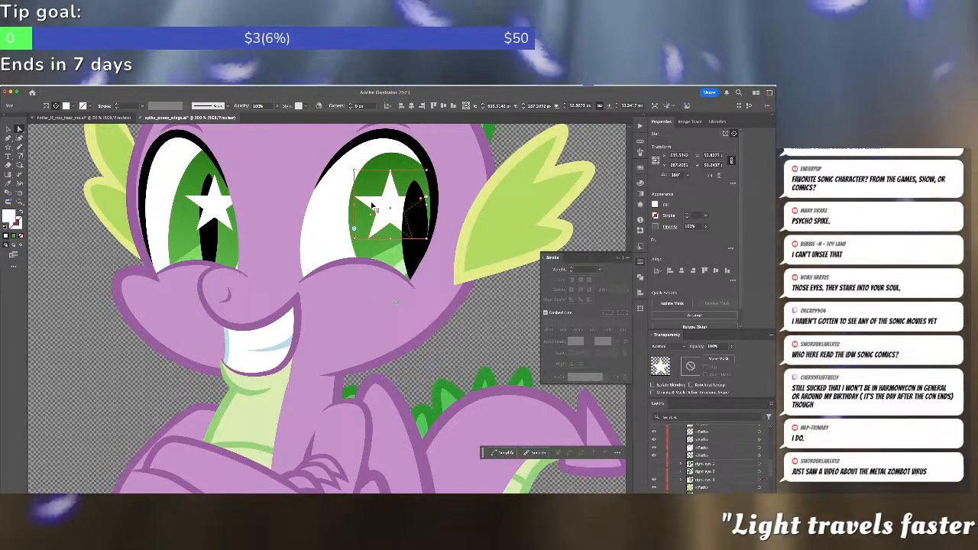
key("super+shift+bracketright")
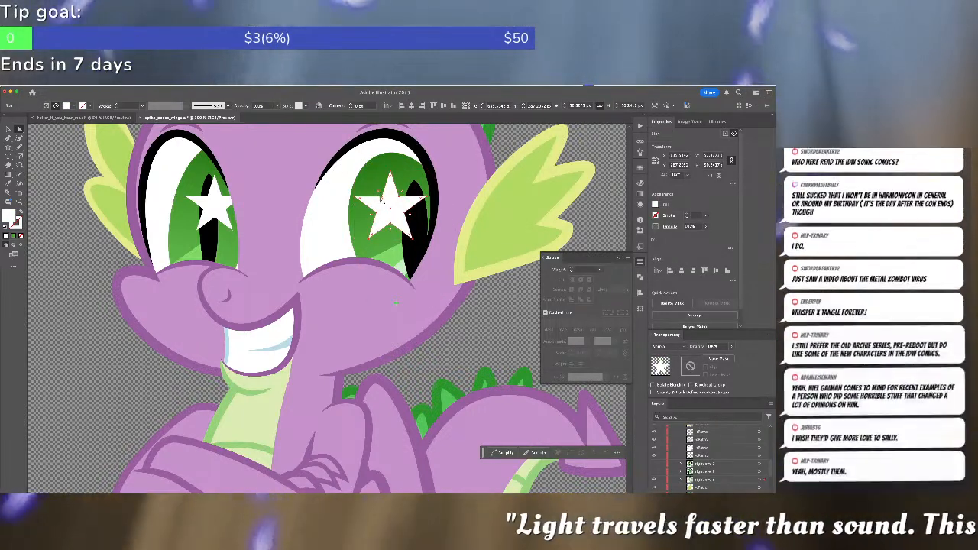
left_click_drag(383, 206, 387, 200)
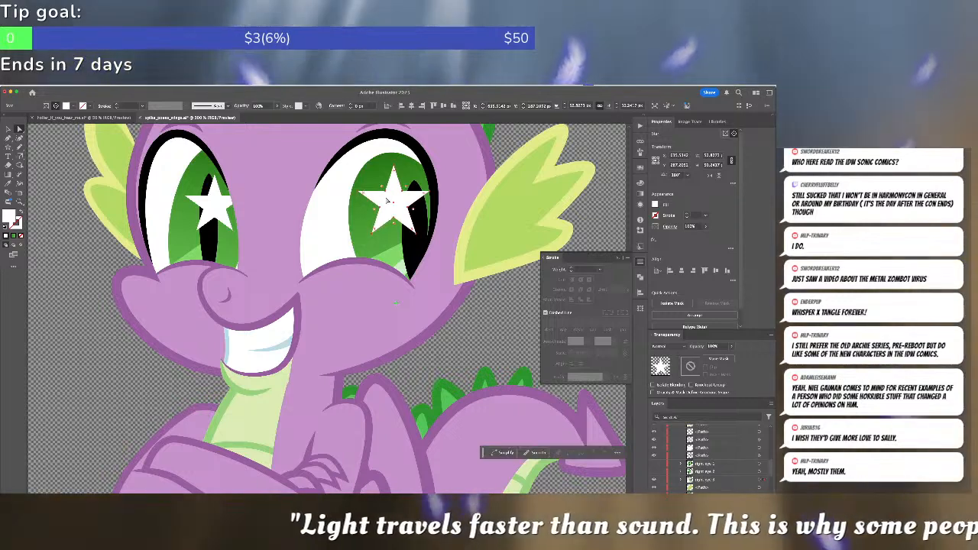
left_click(449, 215)
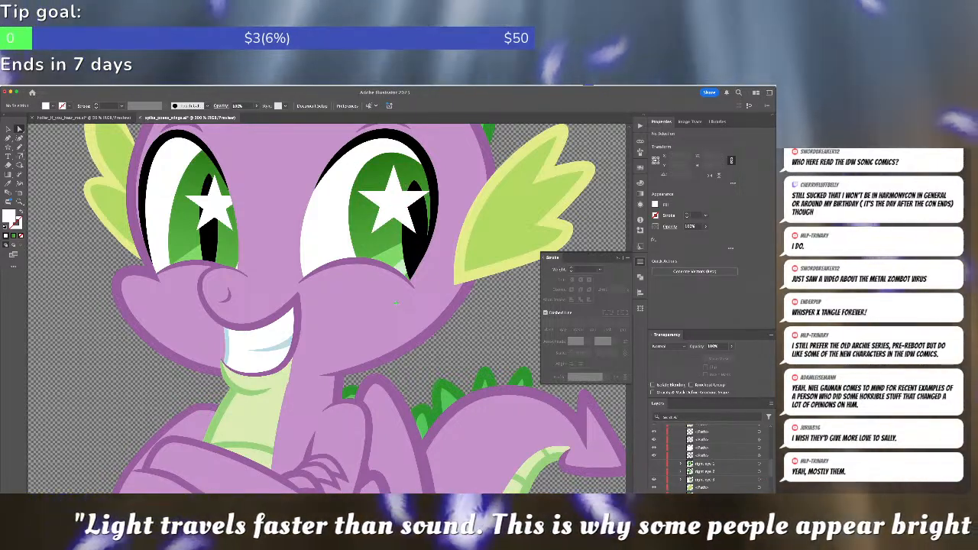
Make the hidden right eye groups of the grin expression visible again.
left_click(654, 472)
left_click(654, 480)
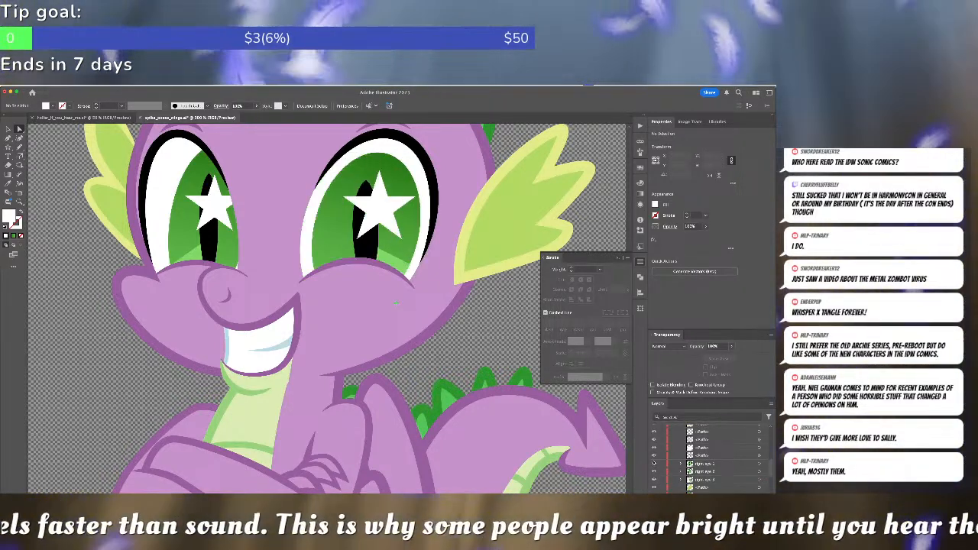
scroll(657, 484, "down", 5)
scroll(657, 474, "up", 4)
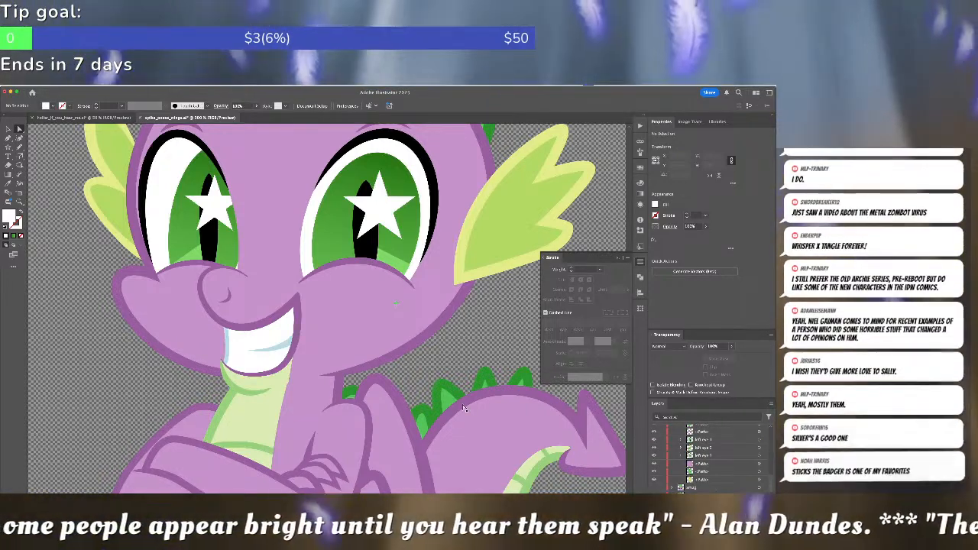
Hide the crossed arms and show the neutral claw in the neutral body group.
key("super+minus")
key("super+minus")
key("super+minus")
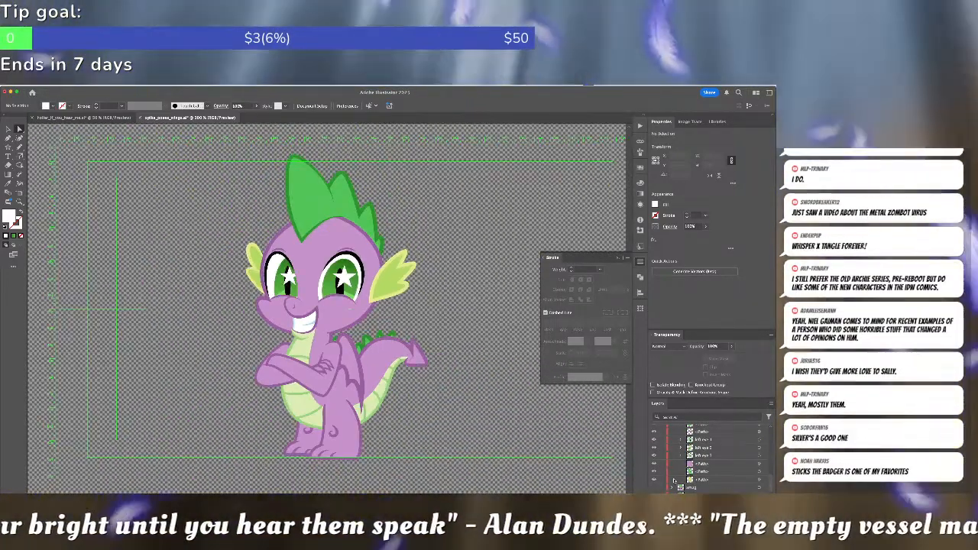
scroll(674, 477, "down", 5)
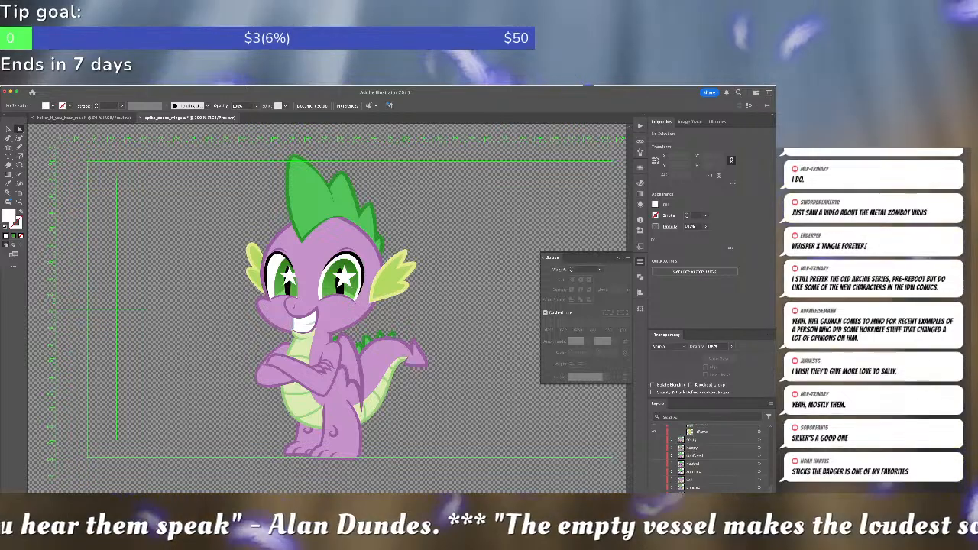
scroll(695, 439, "down", 3)
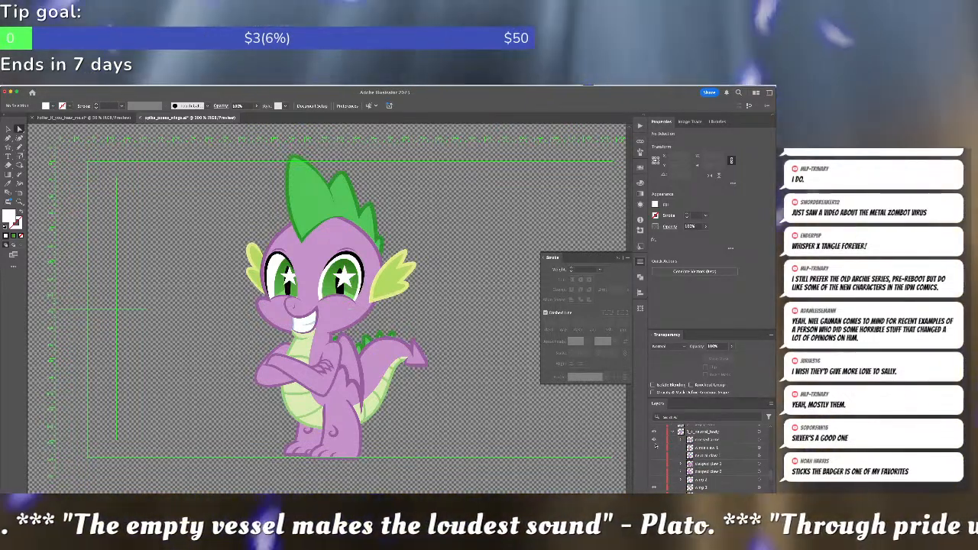
left_click(653, 440)
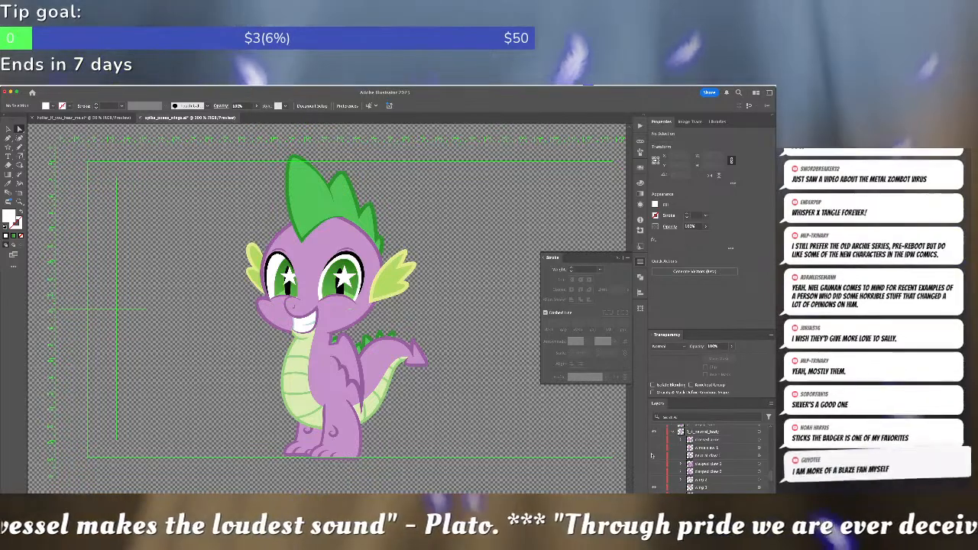
left_click(654, 457)
scroll(654, 458, "down", 3)
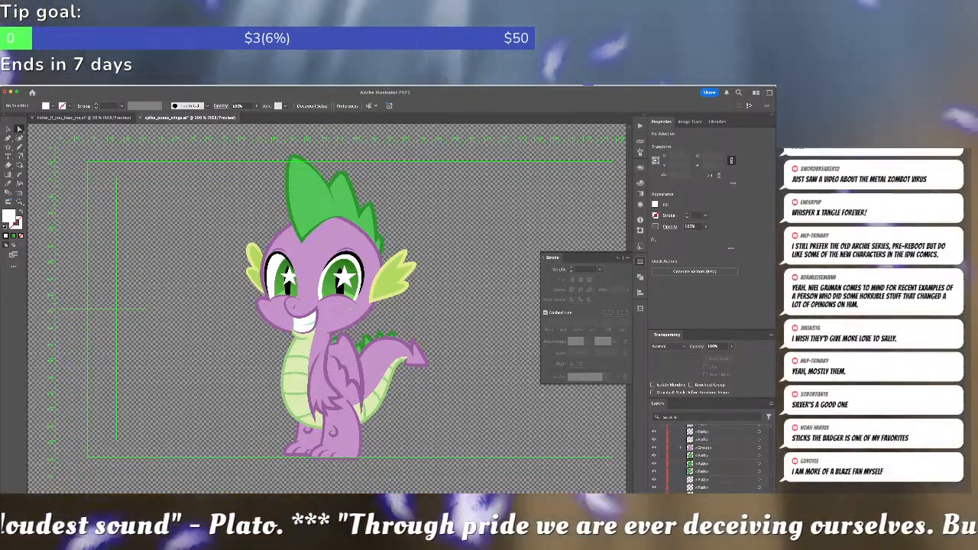
scroll(706, 457, "up", 3)
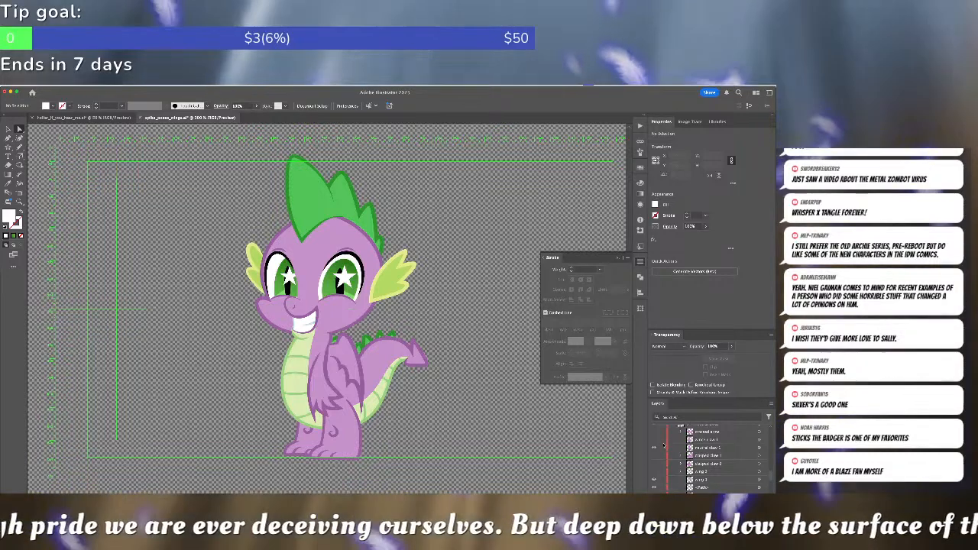
scroll(660, 454, "down", 2)
scroll(660, 459, "down", 3)
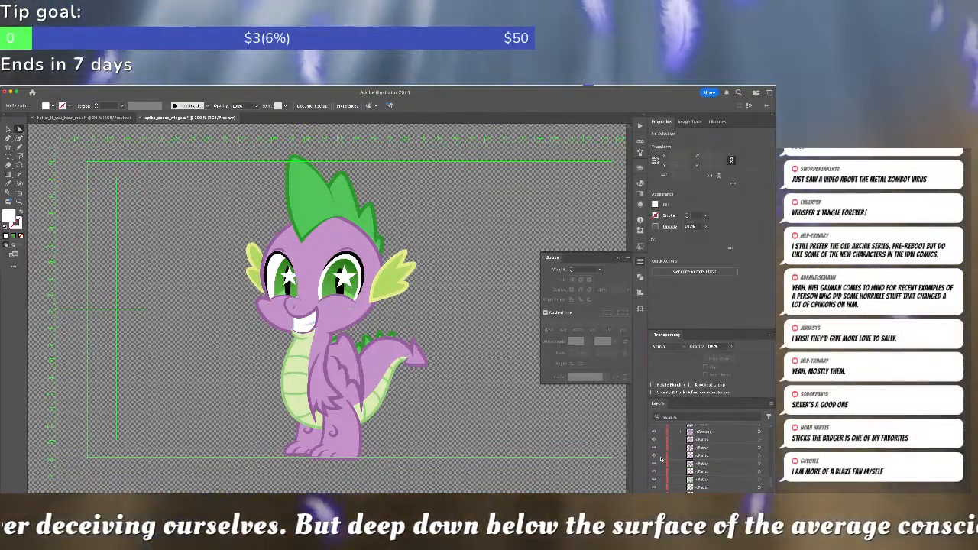
scroll(660, 459, "down", 2)
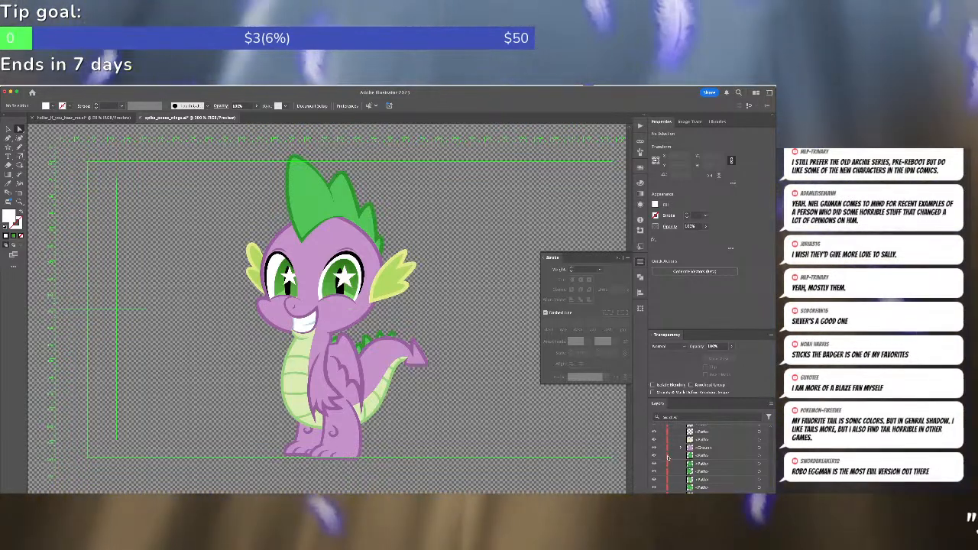
scroll(694, 462, "up", 5)
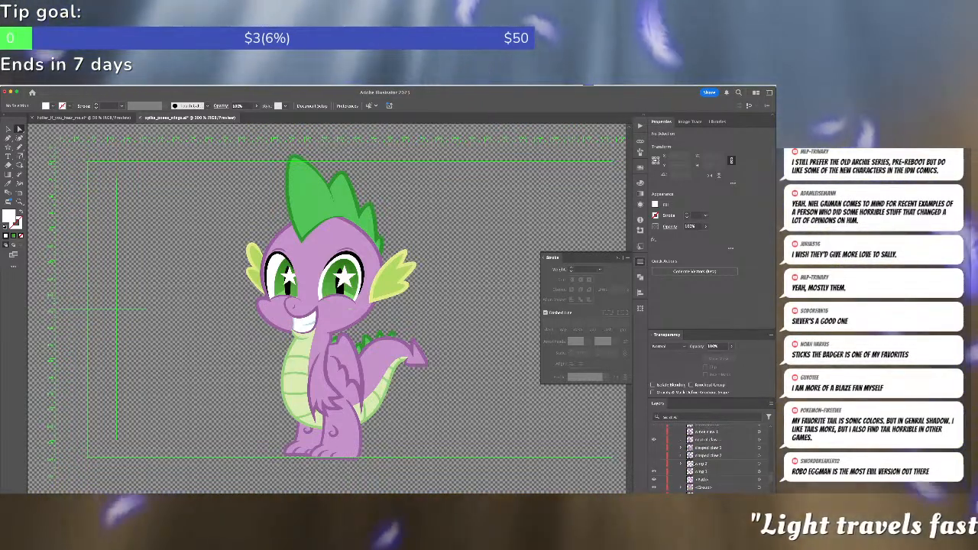
Collapse the neutral body and grin groups and hide the grin expression.
scroll(694, 458, "up", 3)
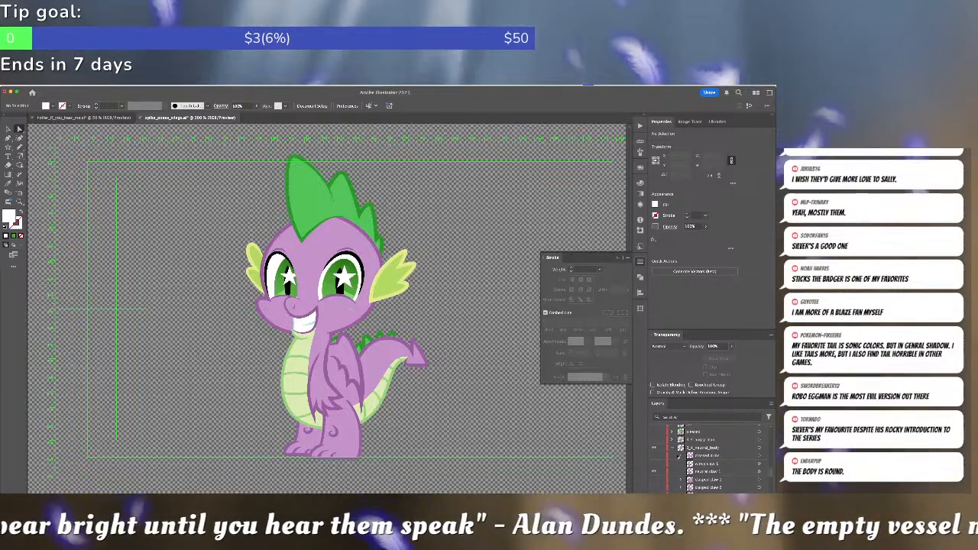
left_click(672, 448)
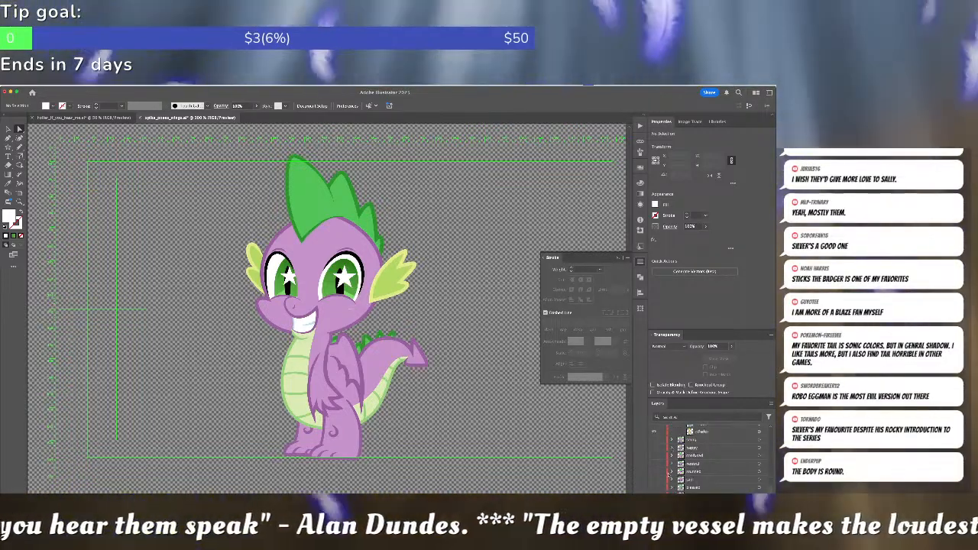
scroll(664, 476, "up", 1)
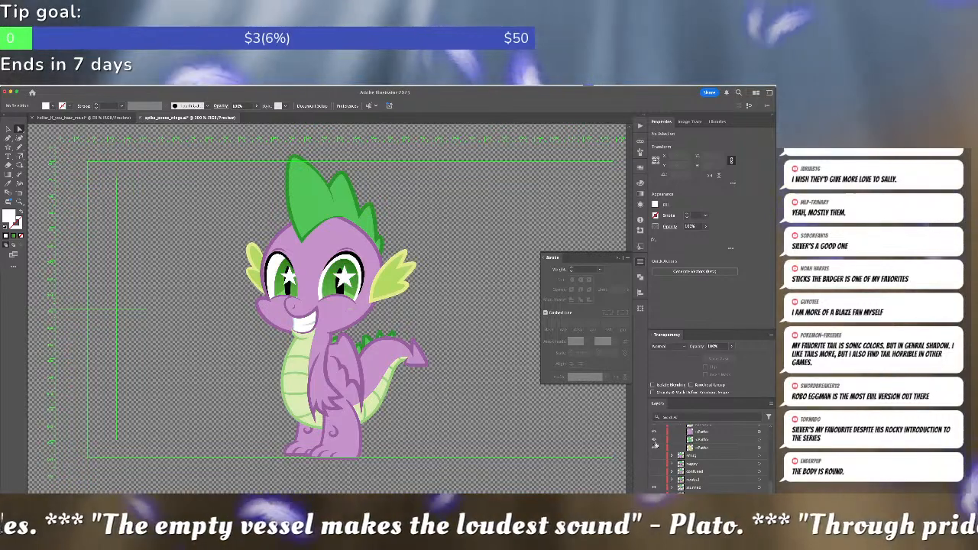
scroll(655, 447, "up", 1)
scroll(655, 447, "up", 2)
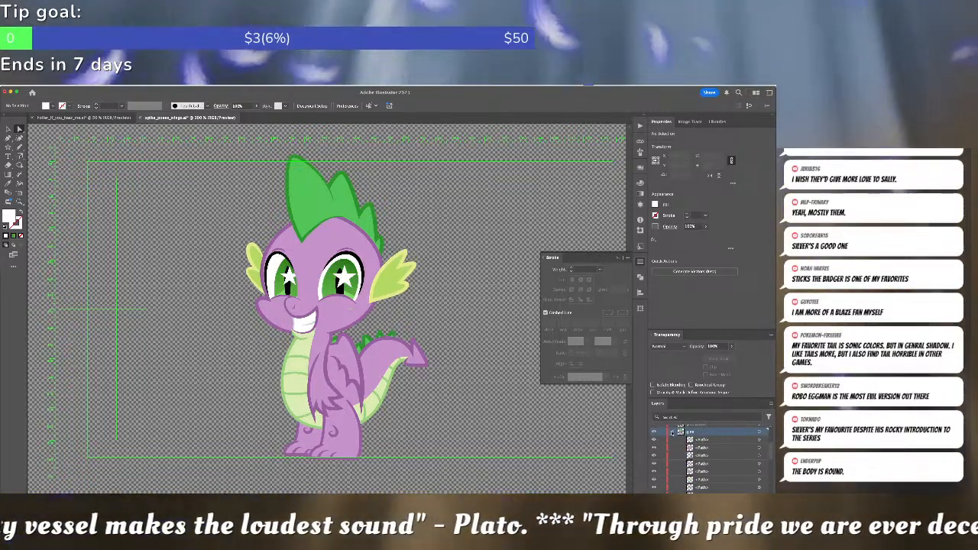
left_click(672, 433)
left_click(654, 433)
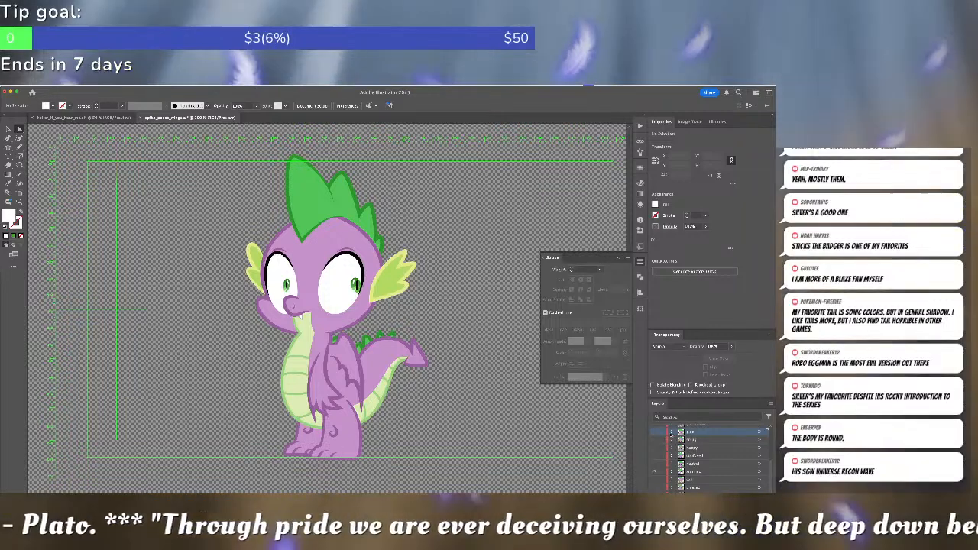
Reorder the surprised expression's right eye groups to match the grin's order, so the variant with the centred pupil lies in front.
left_click(671, 432)
scroll(676, 451, "down", 3)
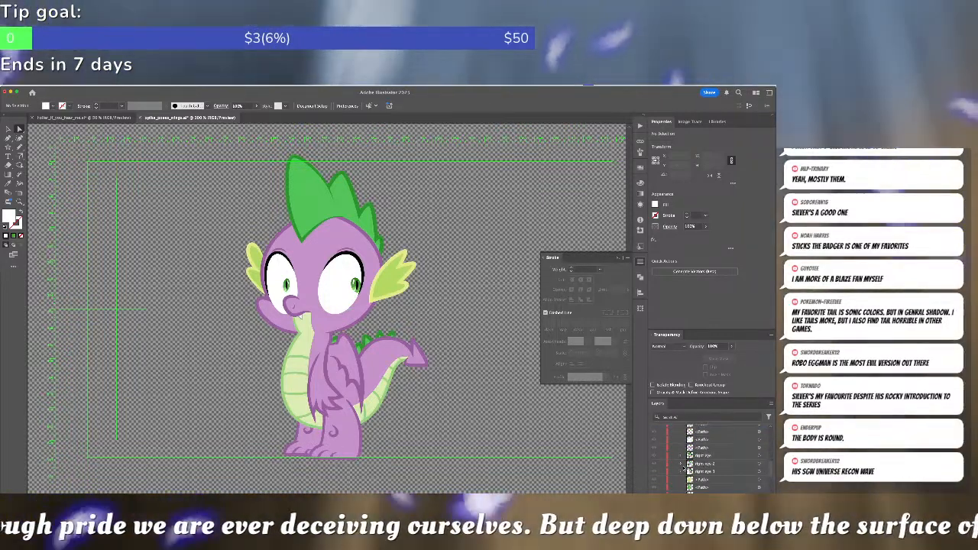
scroll(674, 459, "down", 3)
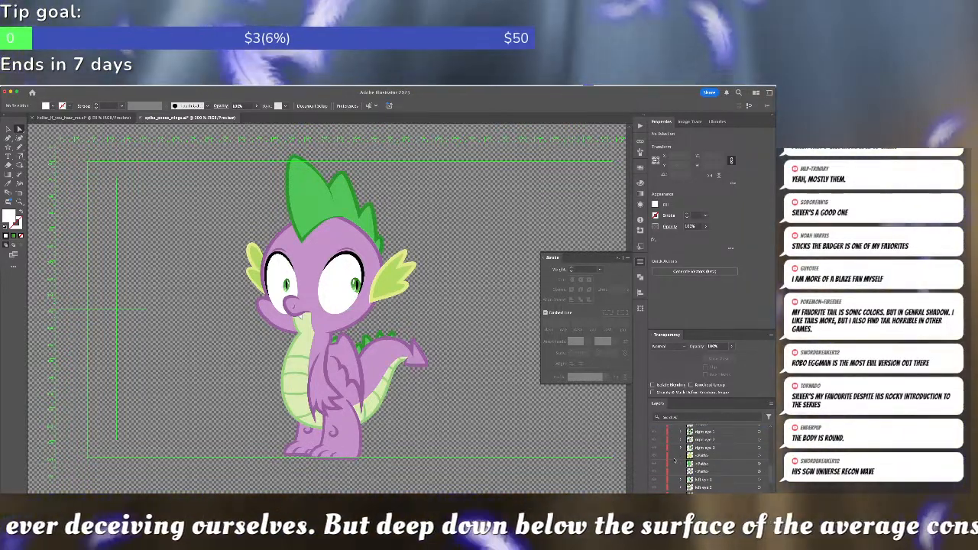
scroll(674, 459, "down", 1)
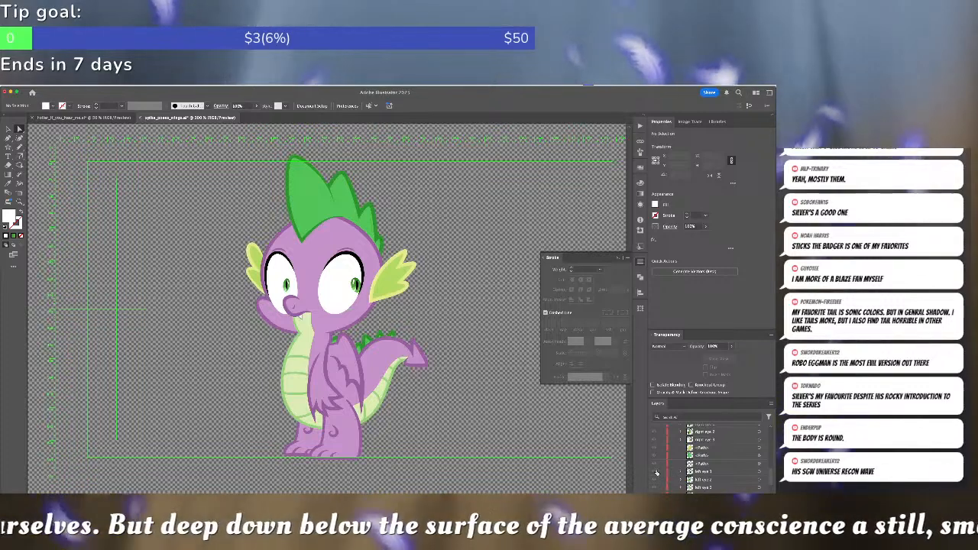
scroll(656, 473, "up", 3)
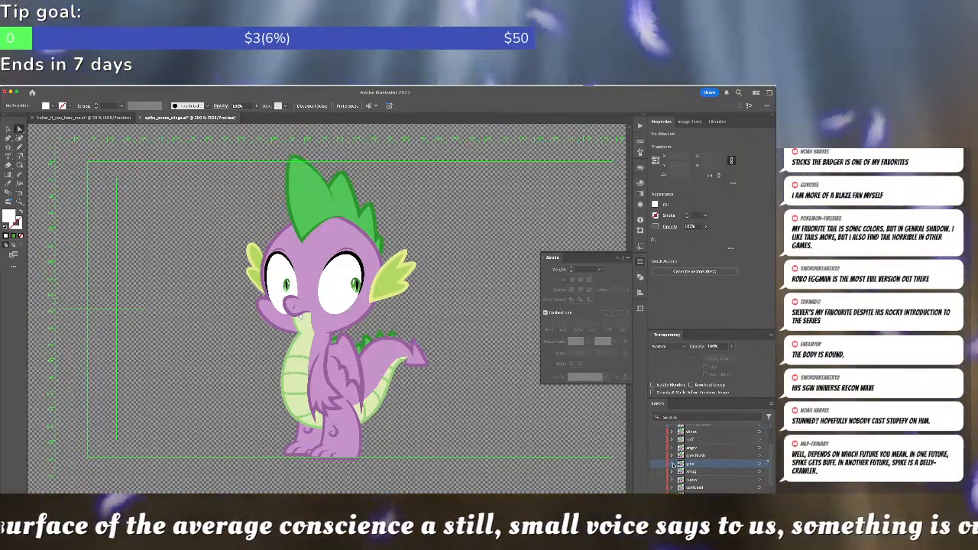
scroll(673, 464, "down", 1)
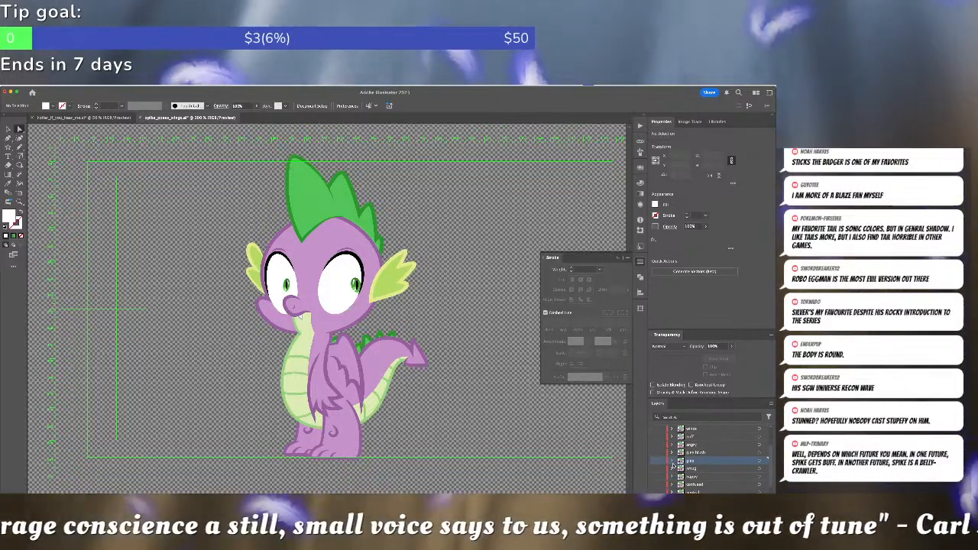
scroll(672, 464, "down", 2)
scroll(673, 483, "down", 5)
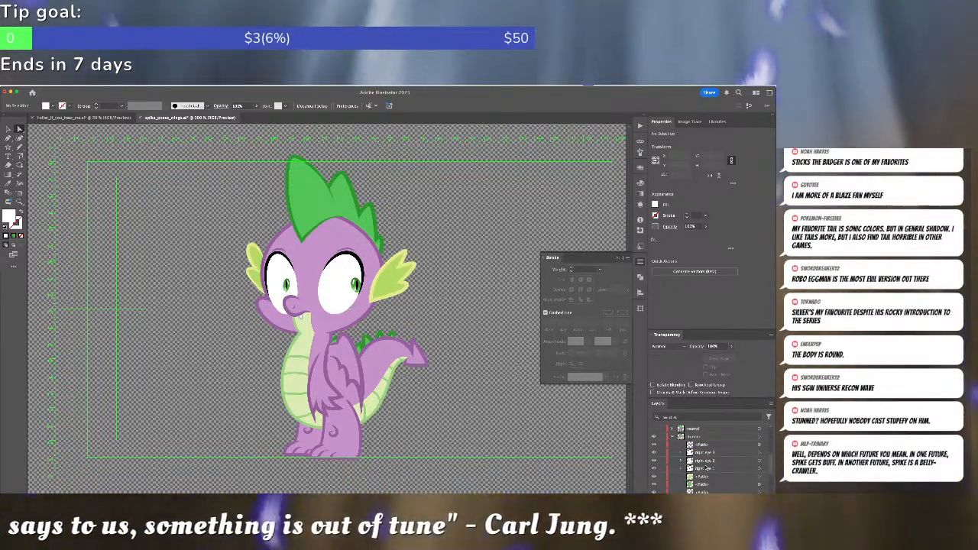
left_click(704, 452)
left_click(706, 459)
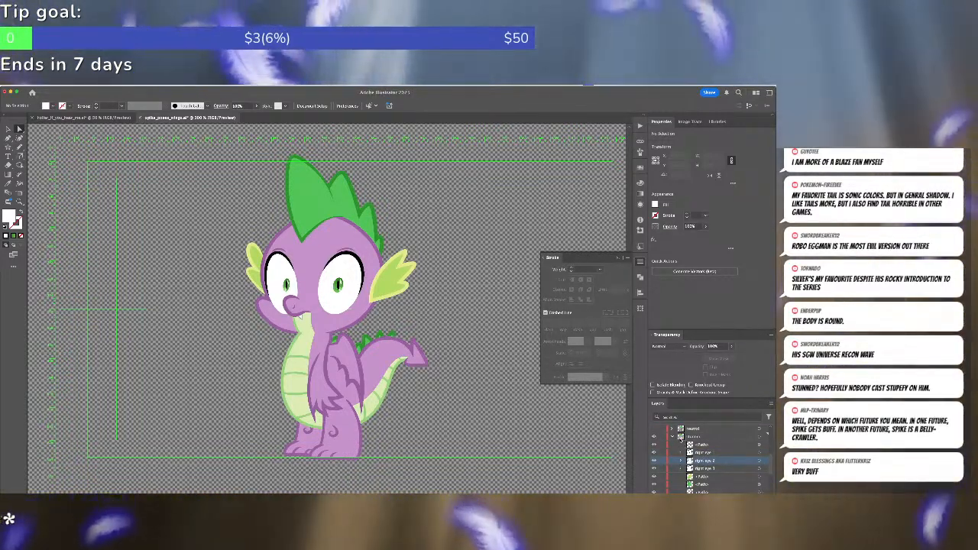
Duplicate the surprised expression group, rename the copy and keep only the copy visible.
left_click(681, 437)
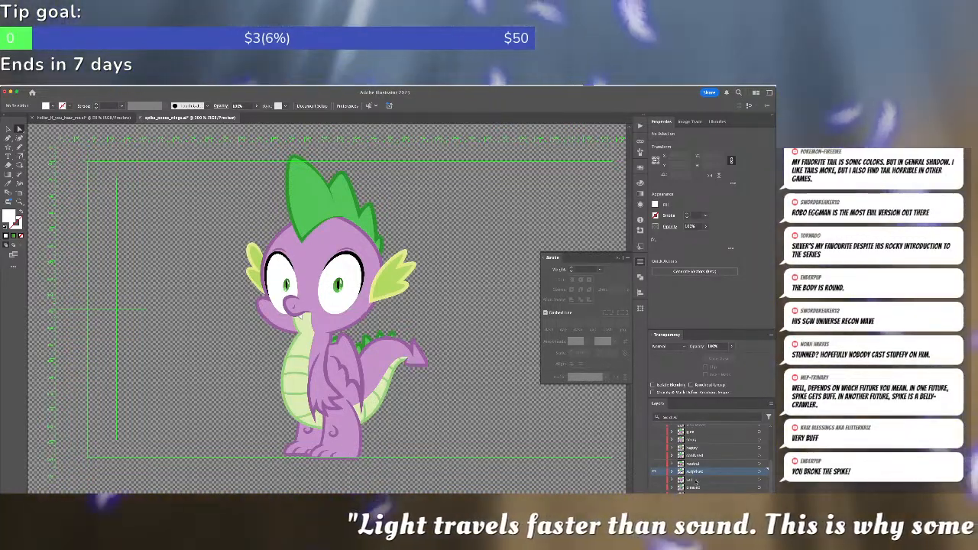
left_click_drag(695, 471, 755, 501)
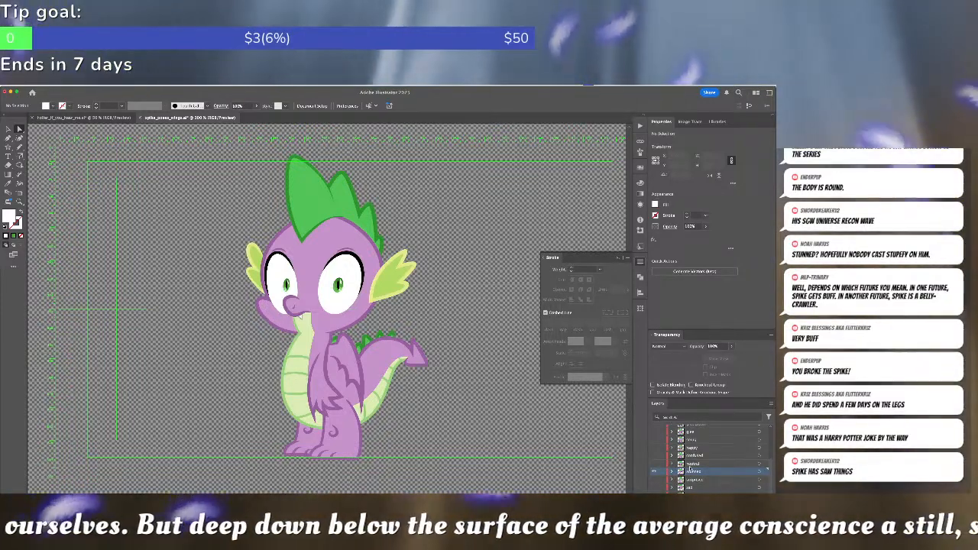
scroll(690, 469, "down", 3)
scroll(689, 467, "up", 2)
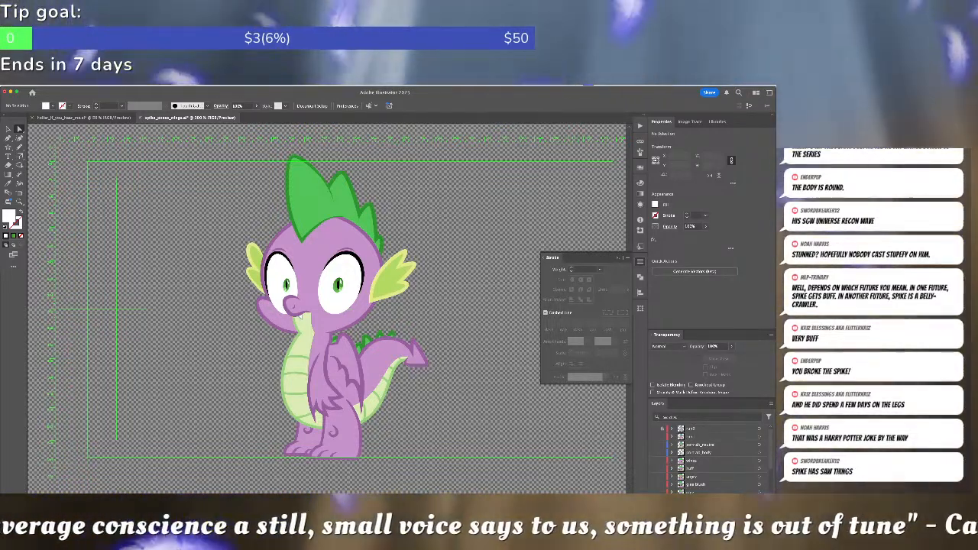
Open spike_poses.ai, ignoring all its missing linked files, and collapse the floating stroke settings.
key("super+Tab")
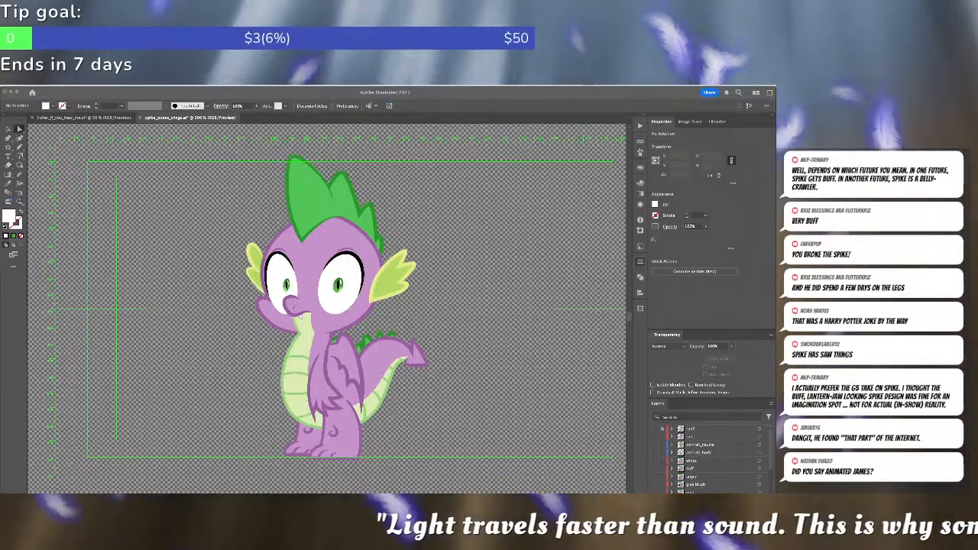
key("ctrl+F10")
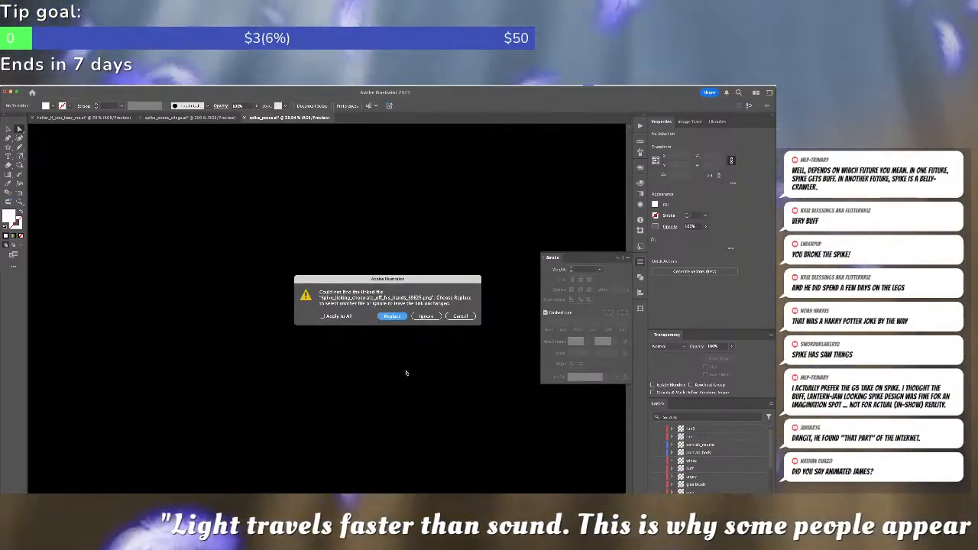
left_click(329, 317)
left_click(426, 317)
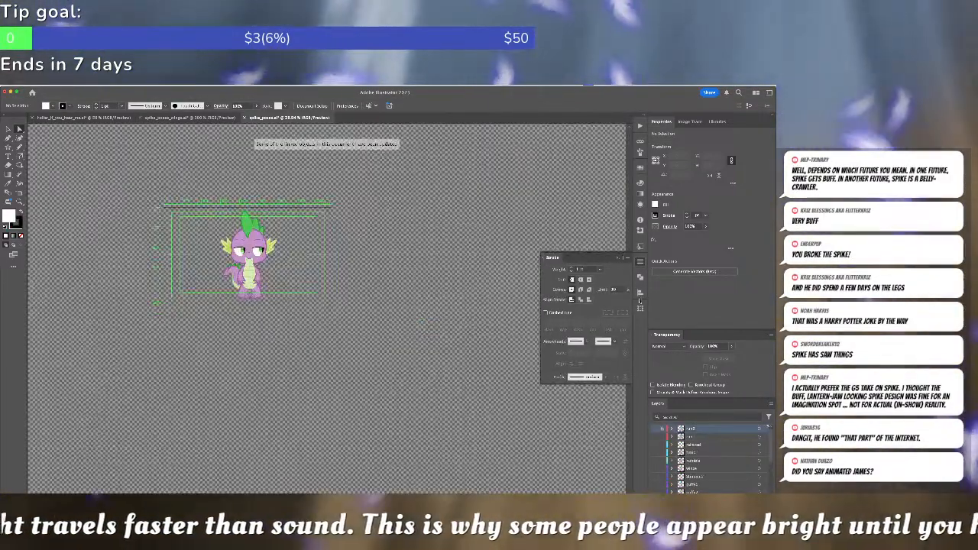
left_click(640, 261)
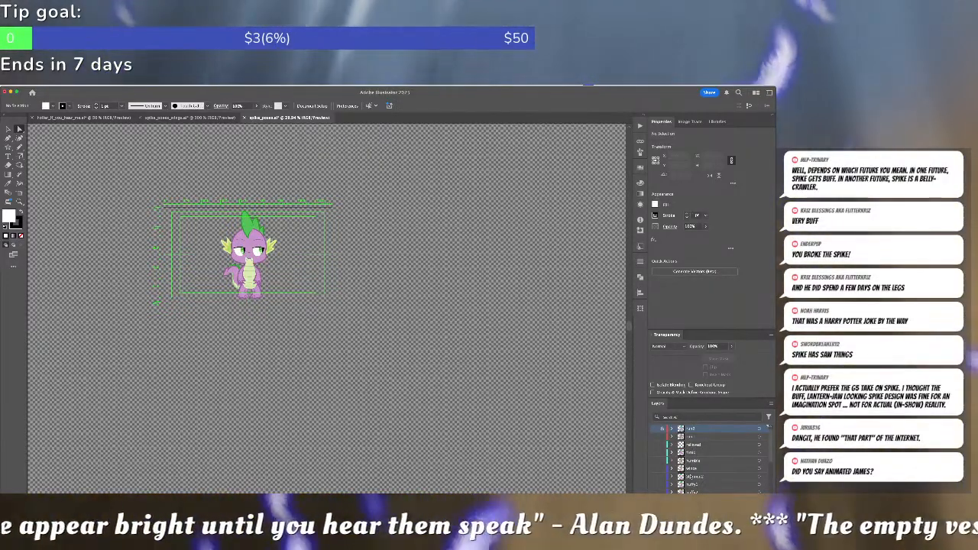
Look through the pose and expression layers of spike_poses.ai, then close the file without saving.
scroll(689, 458, "down", 3)
scroll(690, 476, "down", 3)
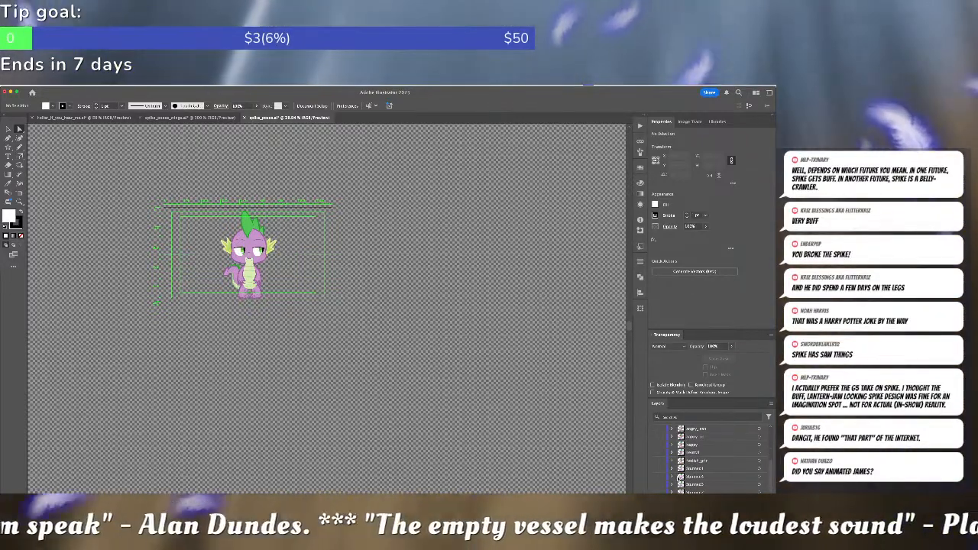
scroll(707, 459, "down", 3)
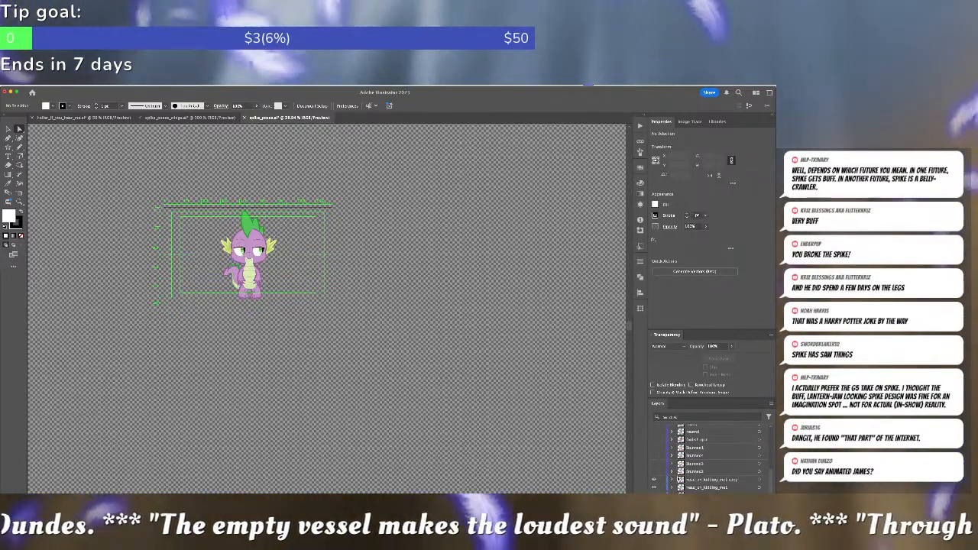
scroll(707, 458, "up", 10)
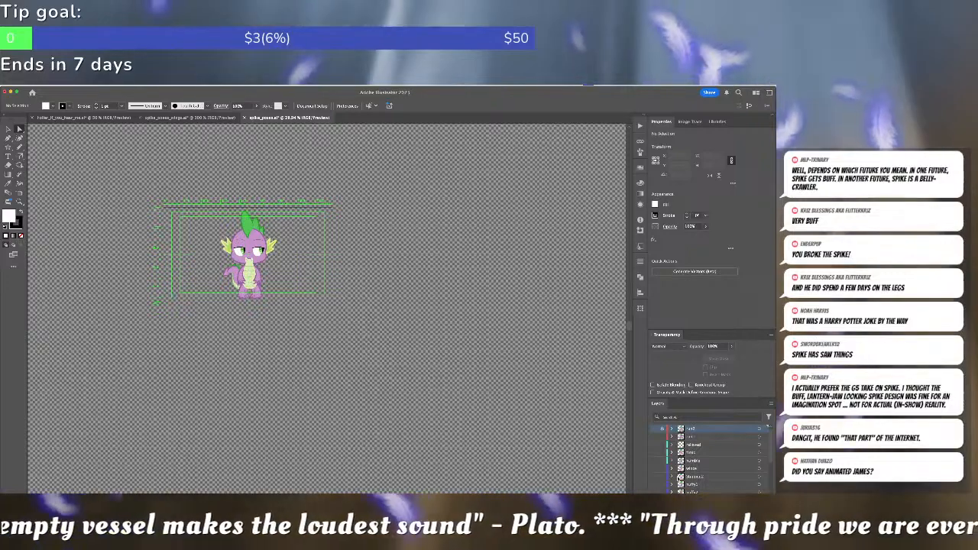
left_click(242, 118)
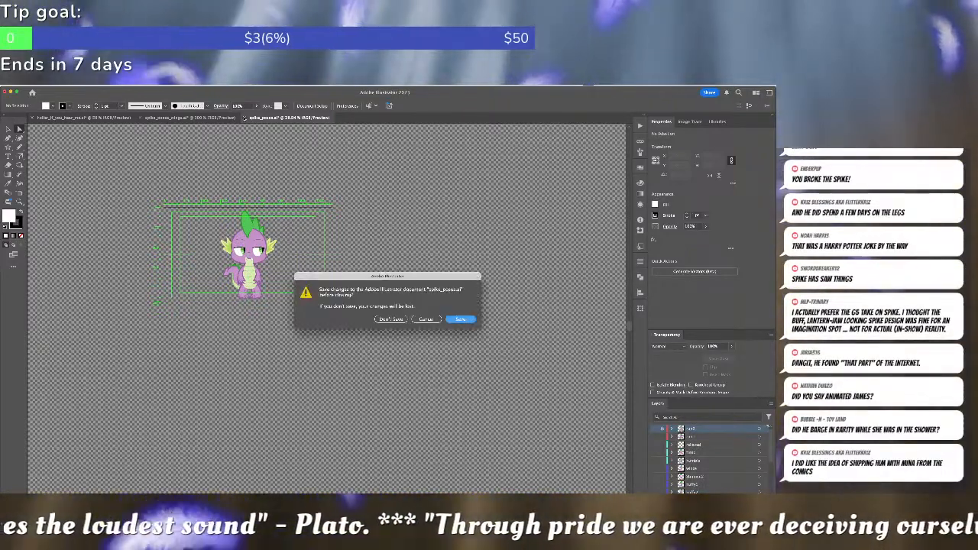
left_click(391, 318)
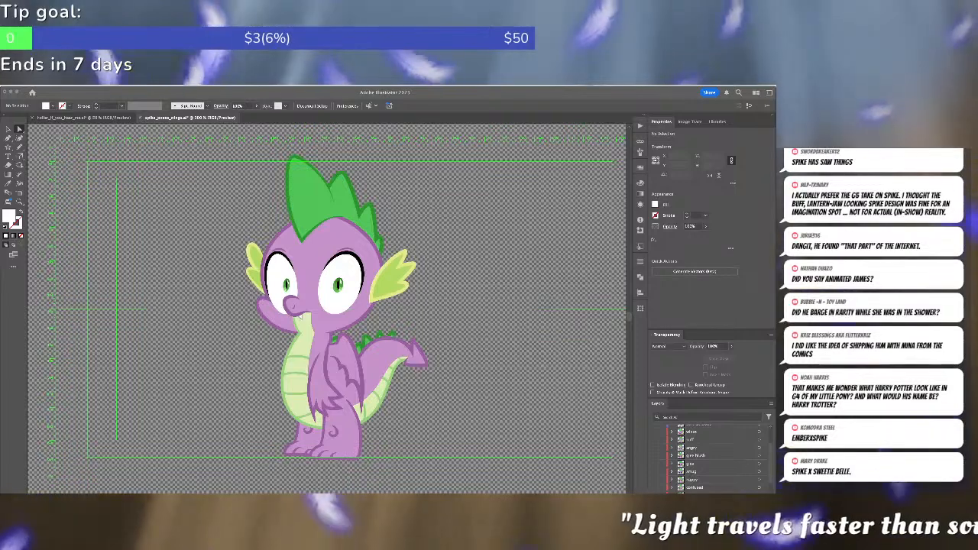
Place the reference image of Spike in the flame helmet beside the character and lock it.
left_click_drag(470, 244, 539, 255)
key("super+2")
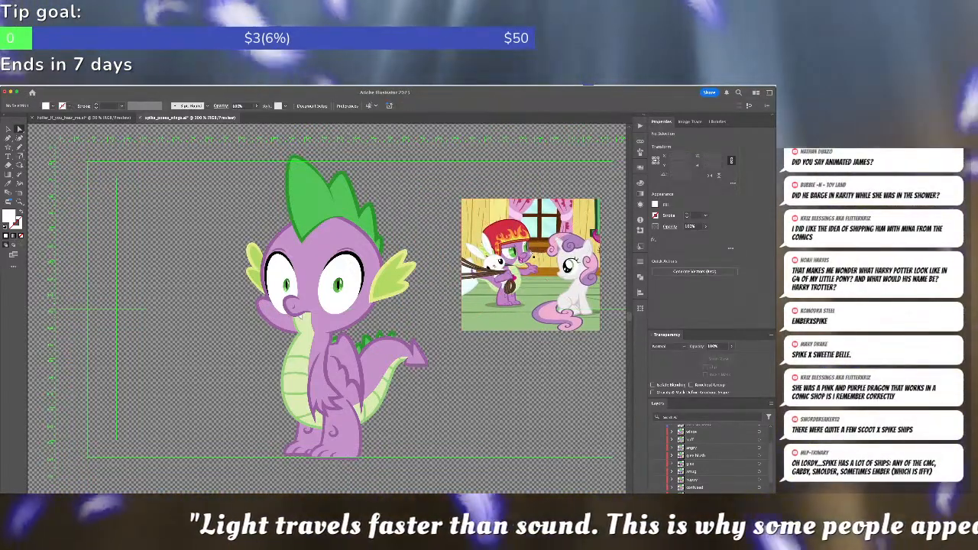
Reshape the inner end of the muzzle outline into a raised mouth corner and extend it down across the cheek with the Pen tool.
scroll(505, 290, "up", 2)
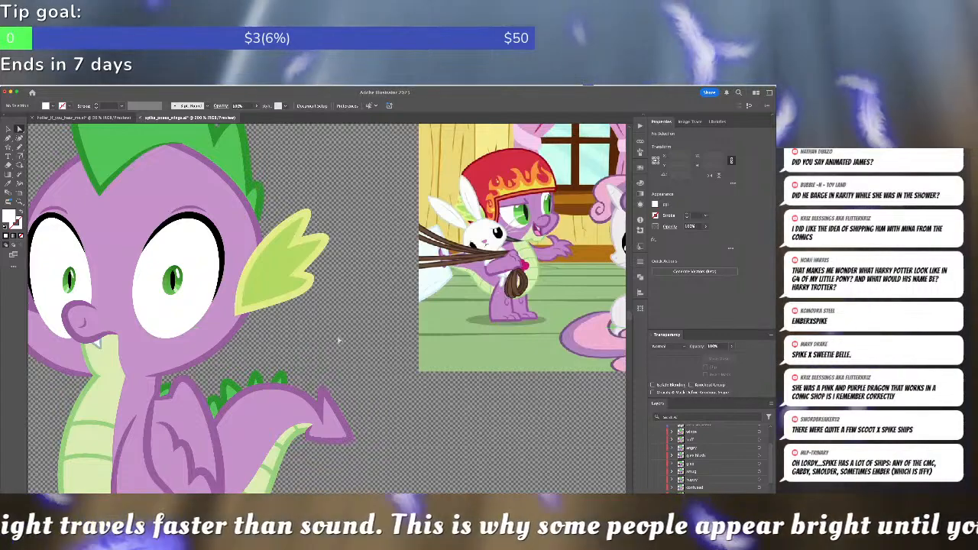
left_click(120, 336)
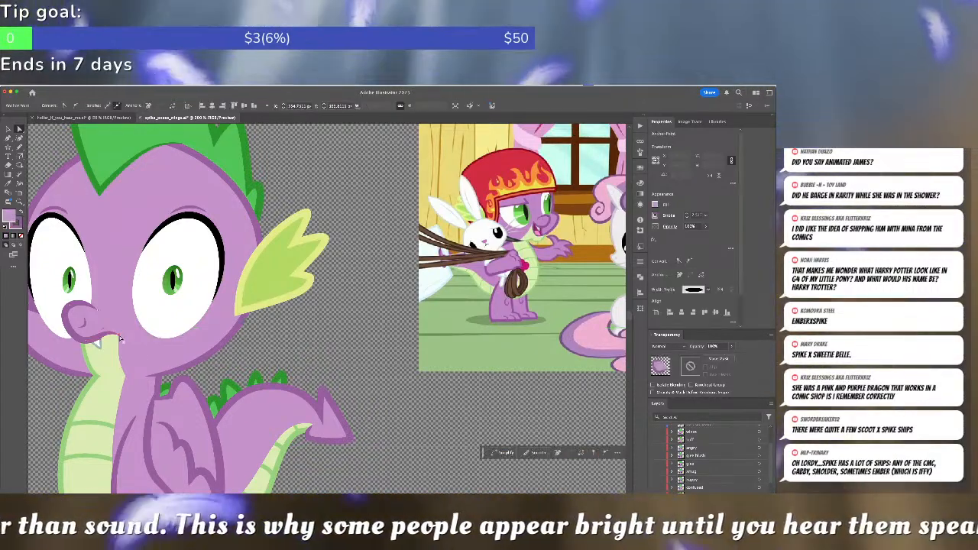
mouse_move(119, 336)
left_mouse_down()
mouse_move(116, 327)
mouse_move(115, 337)
left_mouse_up()
key("p")
left_click(119, 328, "alt")
key("a")
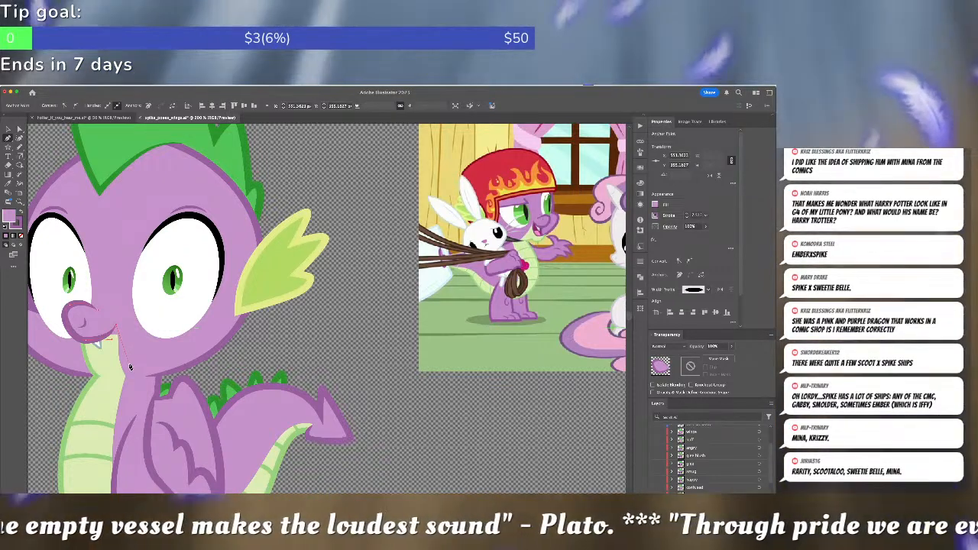
left_click(130, 367)
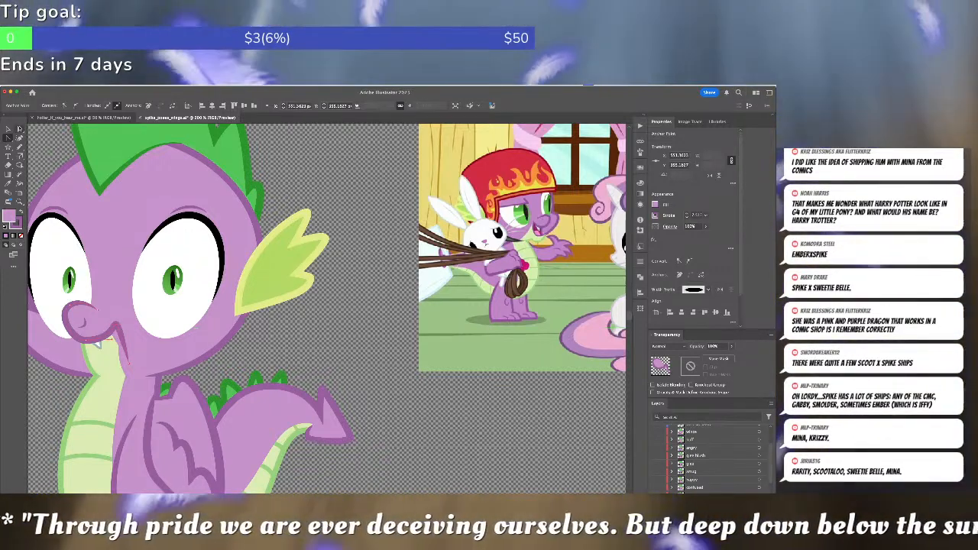
Curve the new mouth line outward along the cheek and deselect it.
left_click(19, 138)
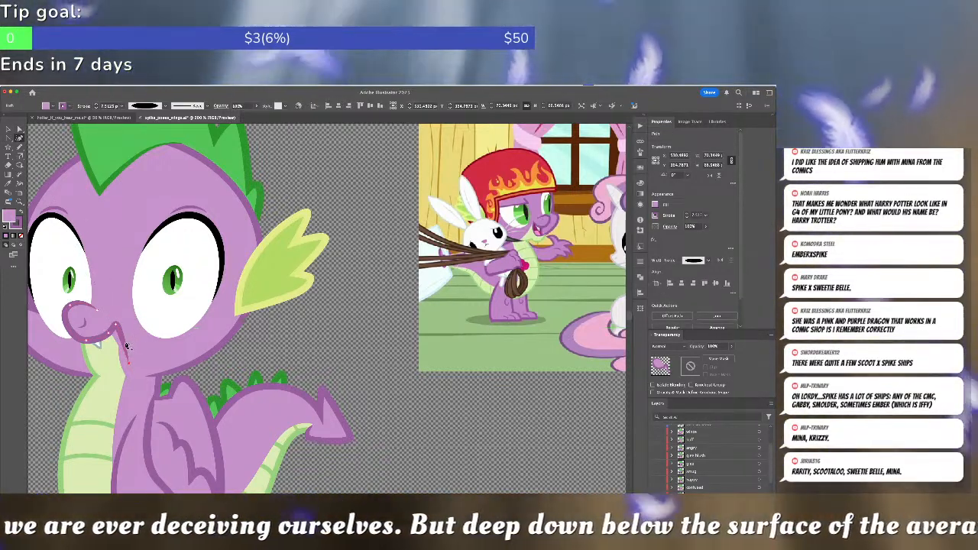
left_click_drag(126, 344, 132, 342)
key("super+shift+a")
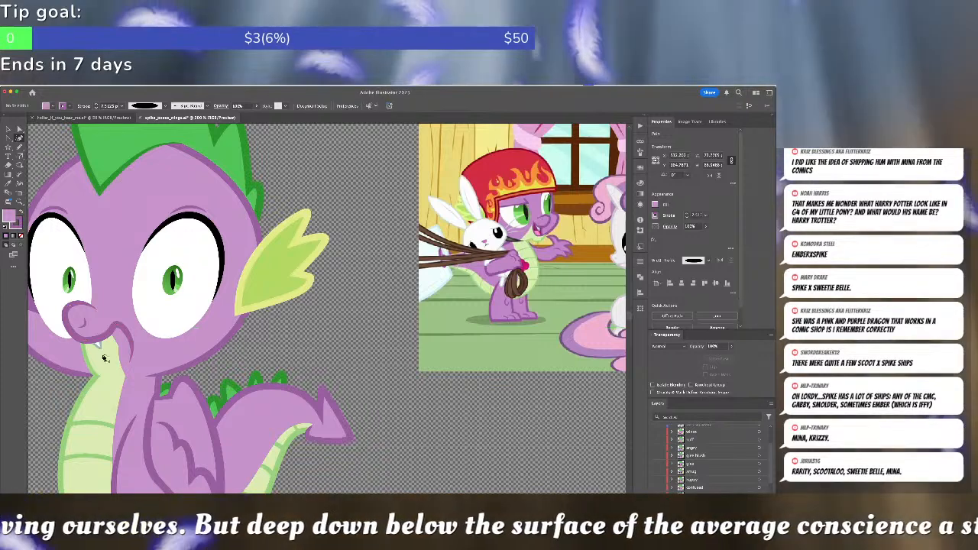
Lower the outer corner of the pale green shape under the mouth and extend its outline across to the cheek line.
left_click(86, 350)
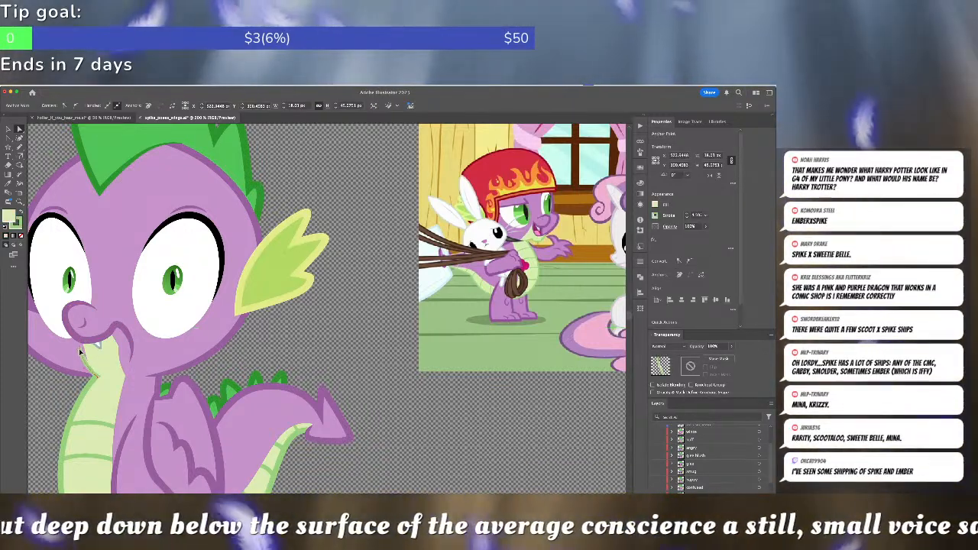
left_click_drag(82, 339, 82, 357)
key("p")
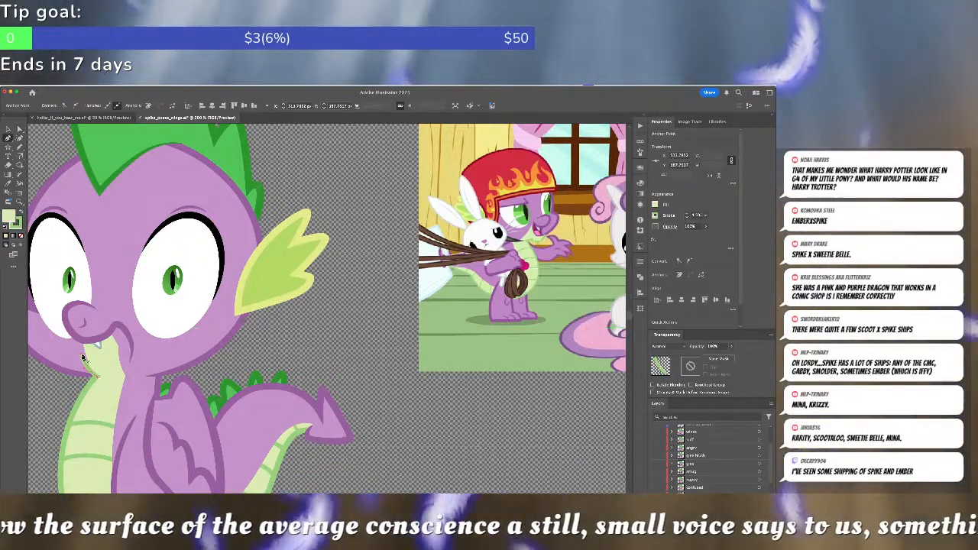
left_click(122, 360)
key("a")
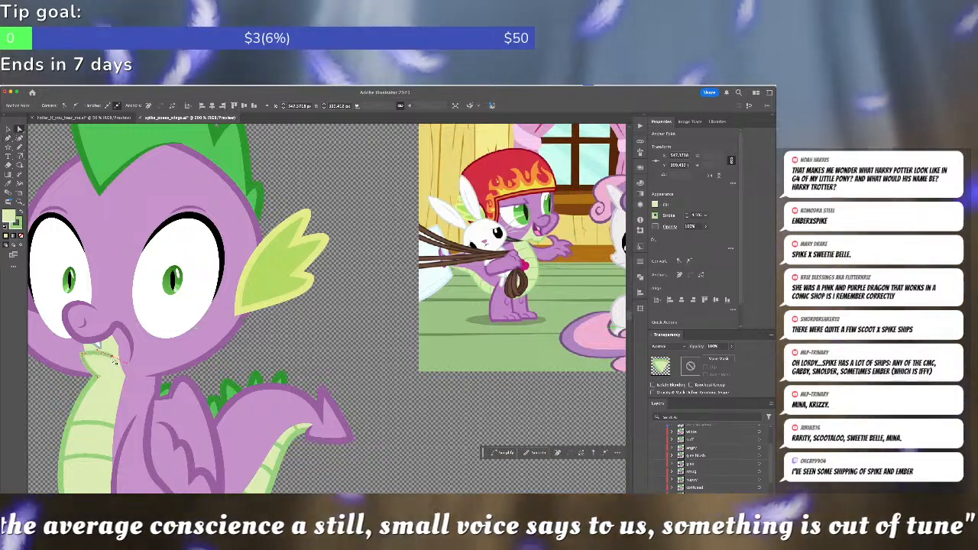
left_click_drag(112, 357, 131, 368)
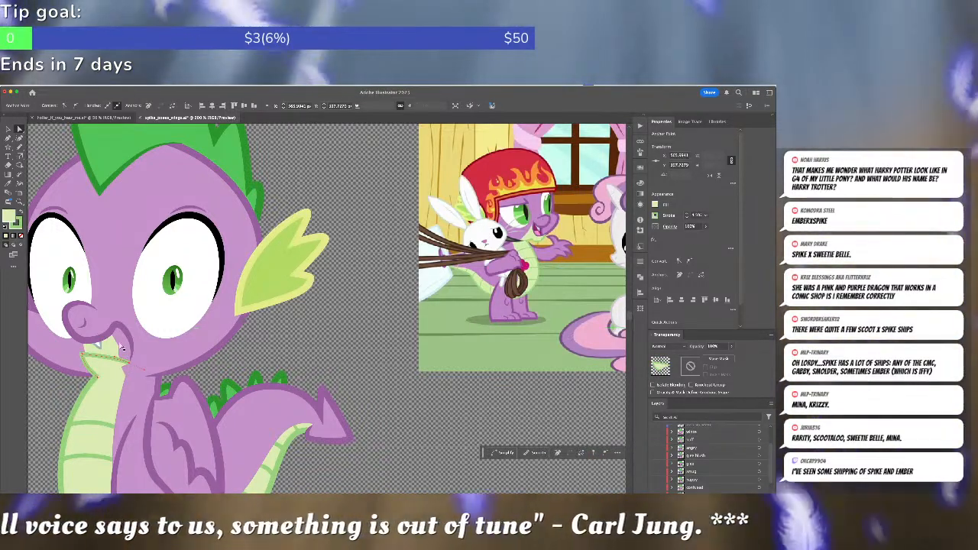
Remove the fill from the muzzle and mouth outline and deselect it.
left_click(123, 345)
key("slash")
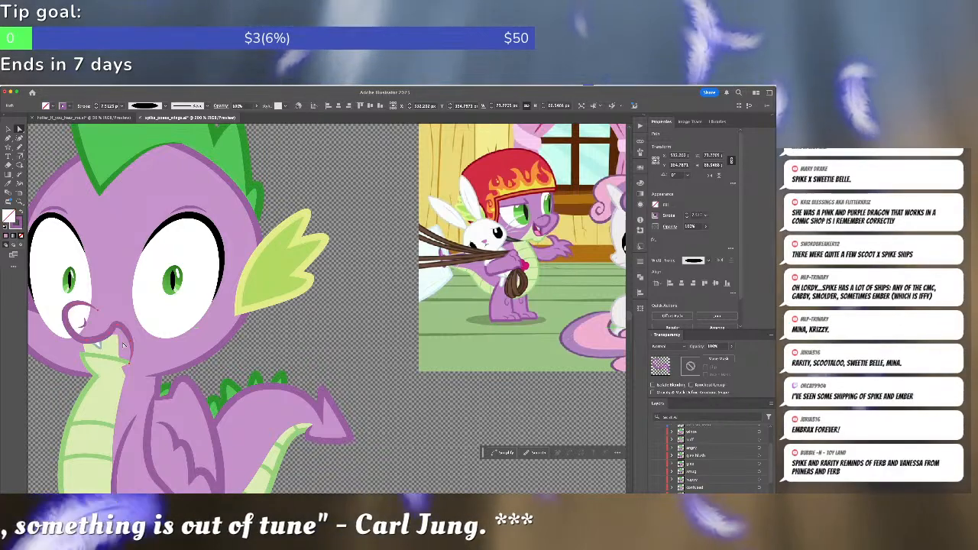
key("super+shift+a")
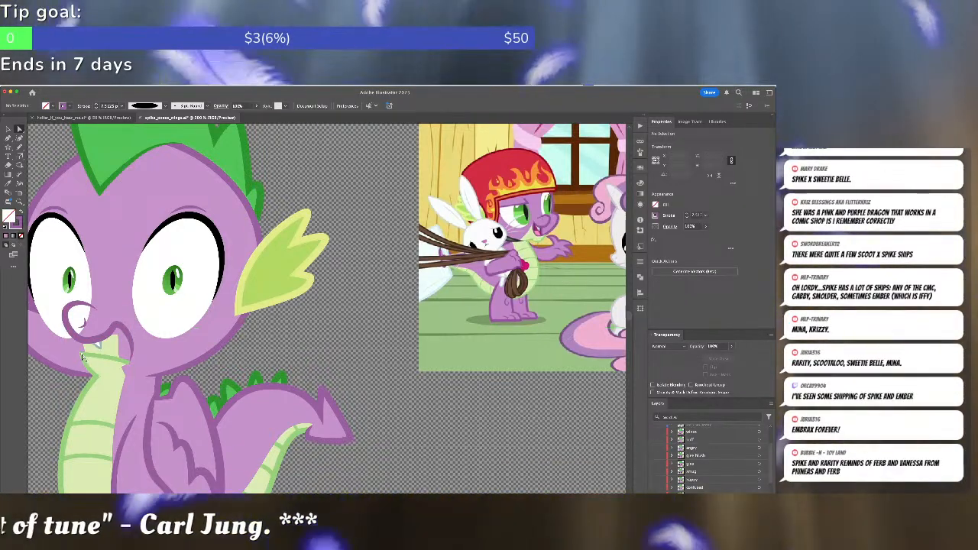
Lower the front corner of the pale green lip shape and give its outline a tapered width profile.
left_click_drag(82, 357, 84, 365)
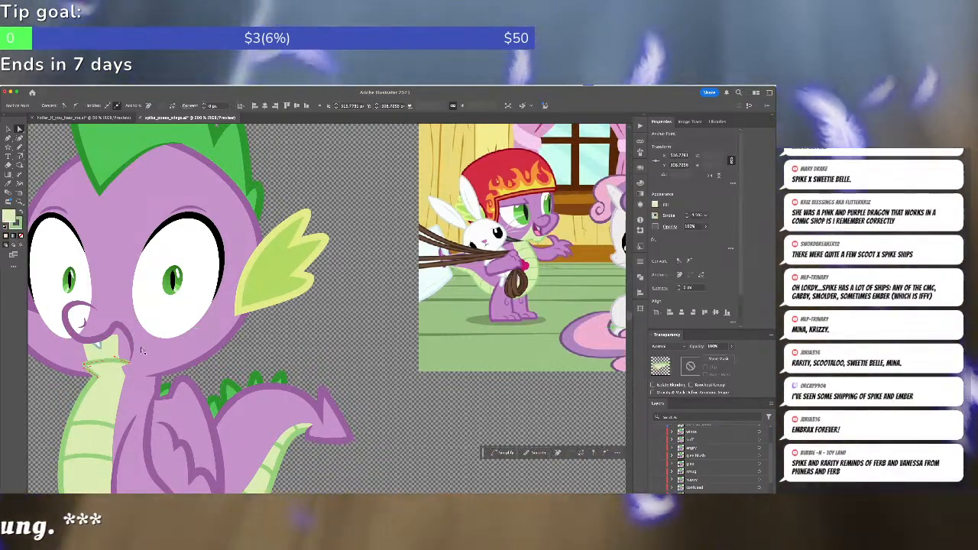
key("super+shift+a")
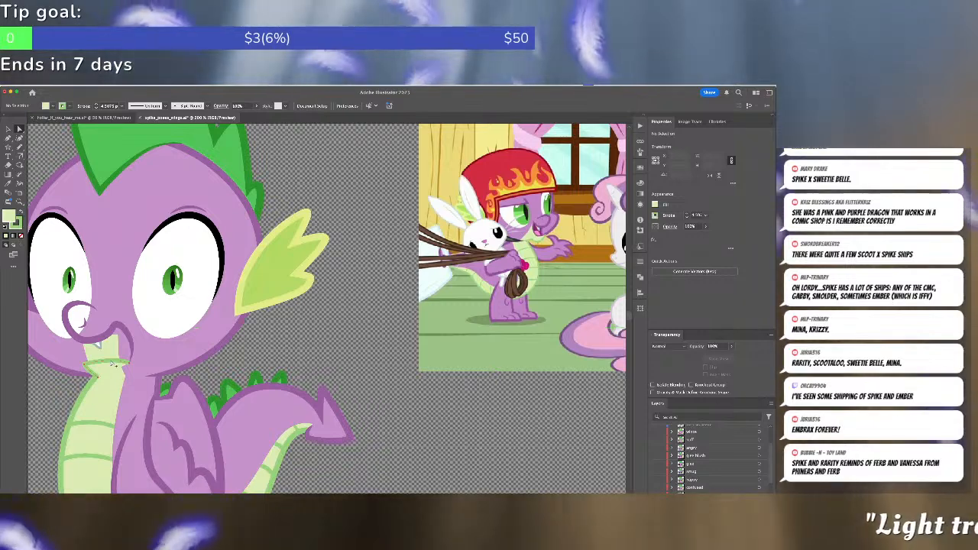
left_click(113, 364)
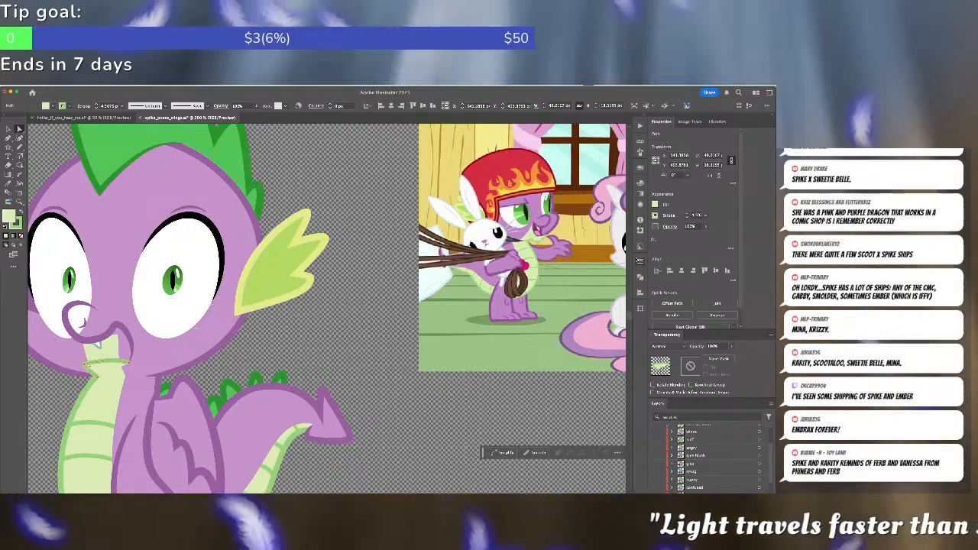
left_click(668, 215)
left_click(573, 379)
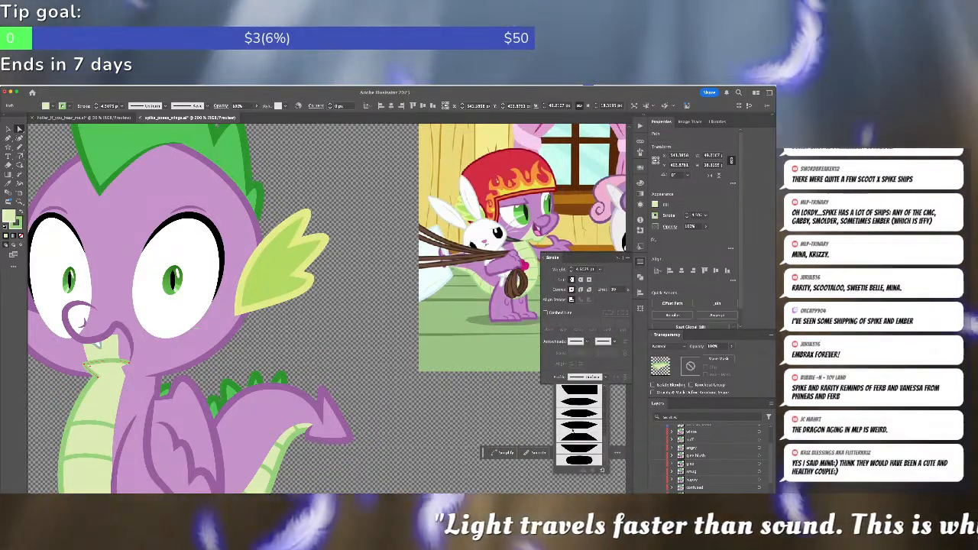
left_click(578, 431)
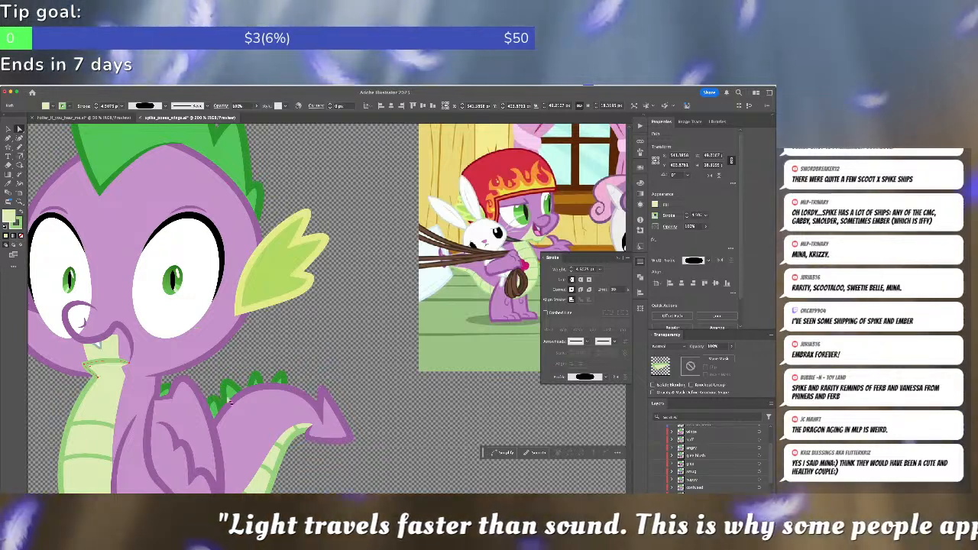
Lower the upper corners of the strokeless pale green jaw fill so it sits beneath the lip outline.
left_click(137, 380)
left_click(120, 371)
left_click(118, 342)
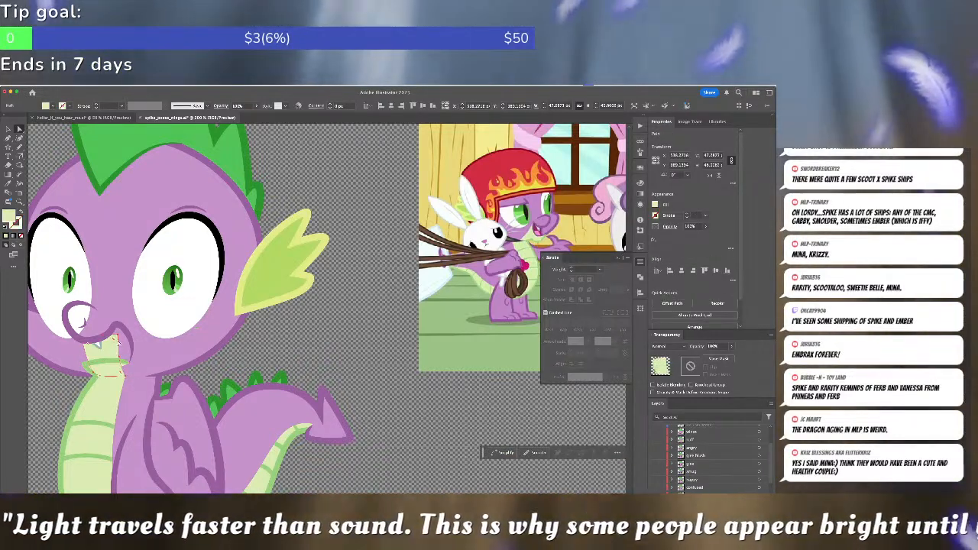
left_click_drag(117, 336, 127, 365)
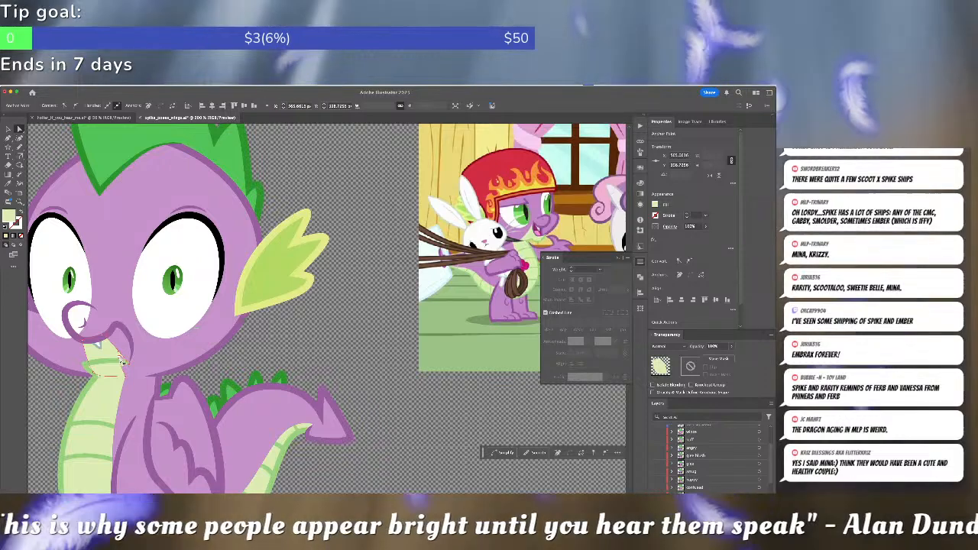
key("=")
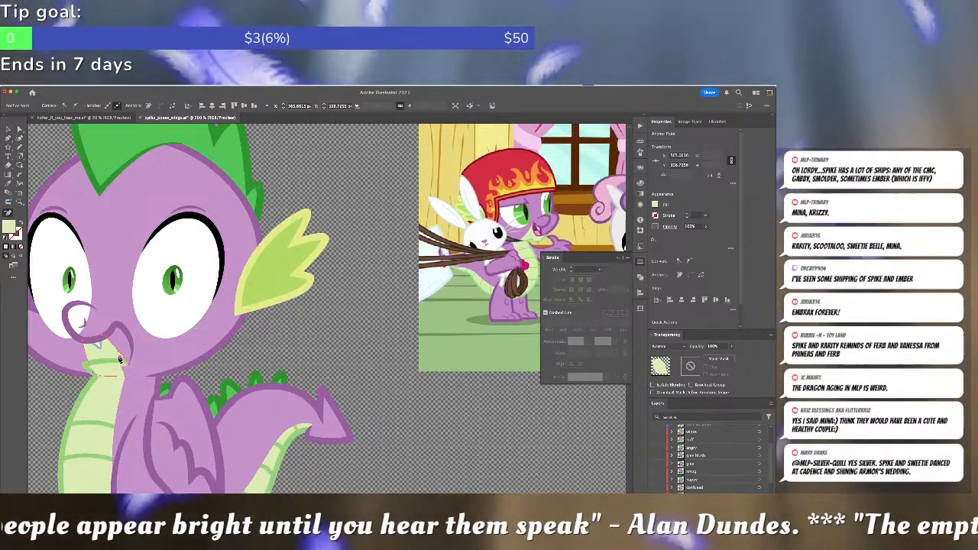
key("a")
left_click(83, 343)
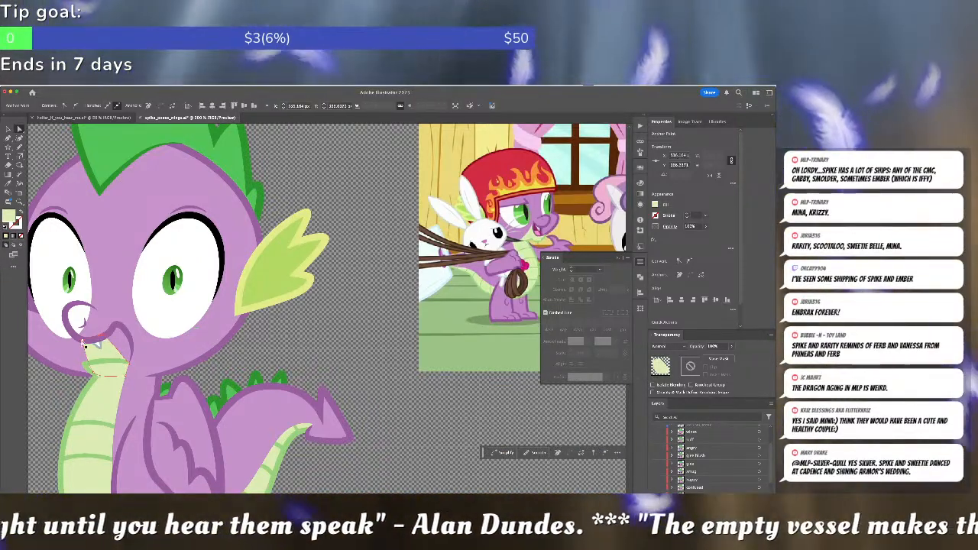
left_click(83, 343, "shift")
left_click_drag(83, 343, 245, 353)
key("super+shift+a")
Move the inner end of the green lip outline onto the cheek line and refine its stroke with the Width tool.
scroll(127, 366, "up", 4)
left_click(283, 322)
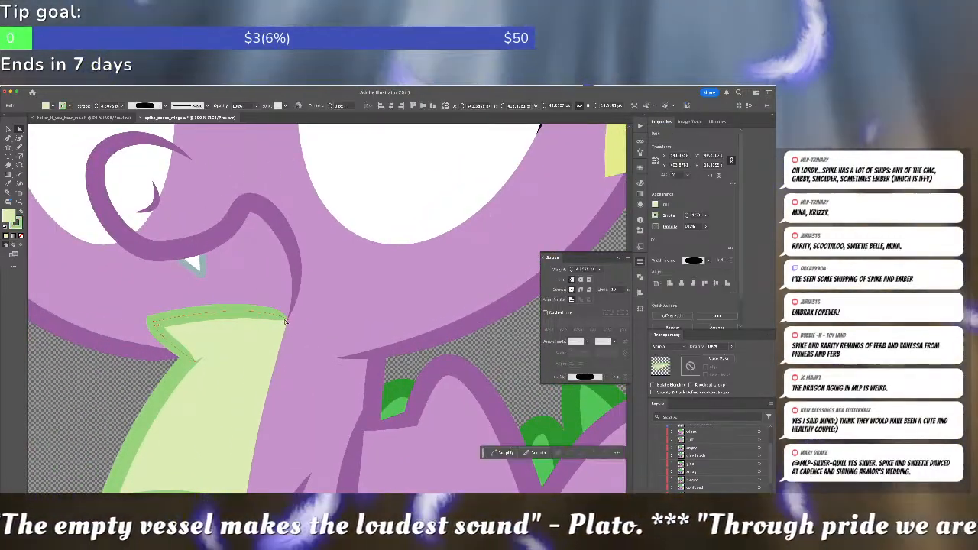
left_click(287, 323)
left_click_drag(287, 324, 288, 324)
key("shift+w")
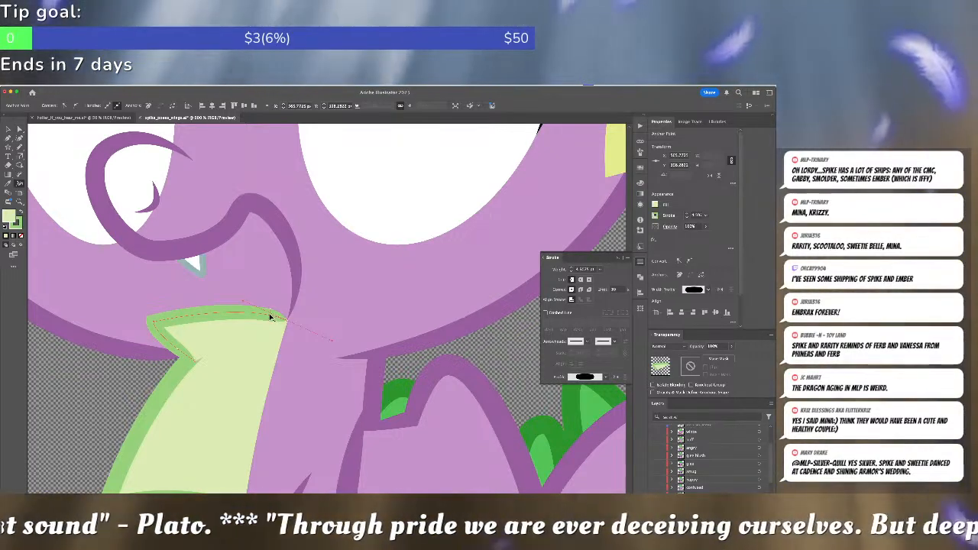
left_click_drag(232, 309, 232, 309)
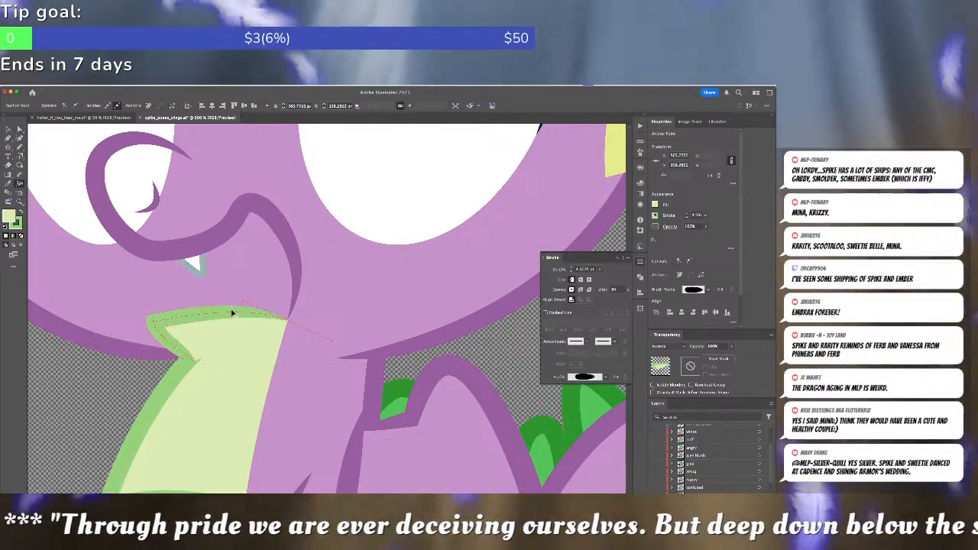
key("super+shift+a")
Curve the lower front end of the green lip outline where it meets the chin.
key("a")
left_click(196, 362)
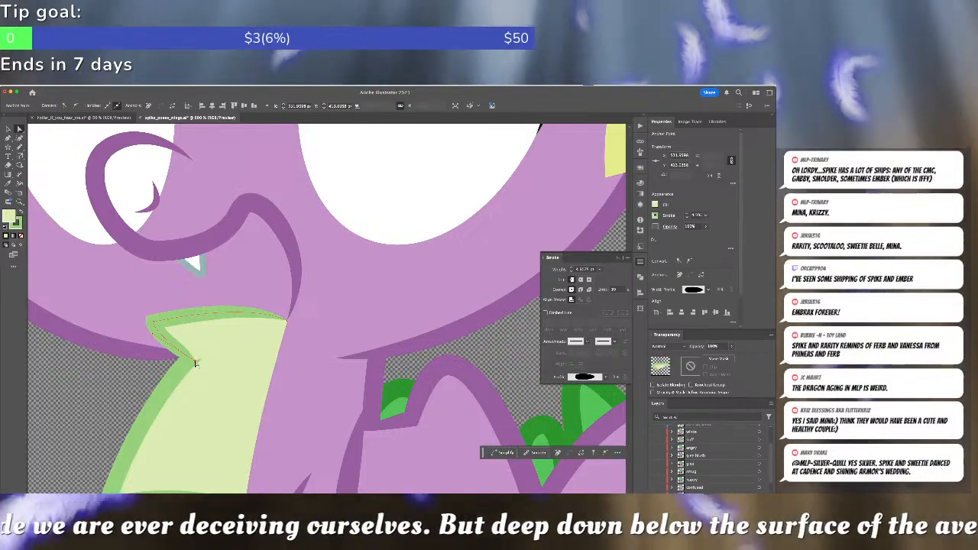
mouse_move(196, 362)
left_mouse_down()
mouse_move(208, 360)
mouse_move(165, 348)
mouse_move(166, 359)
left_mouse_up()
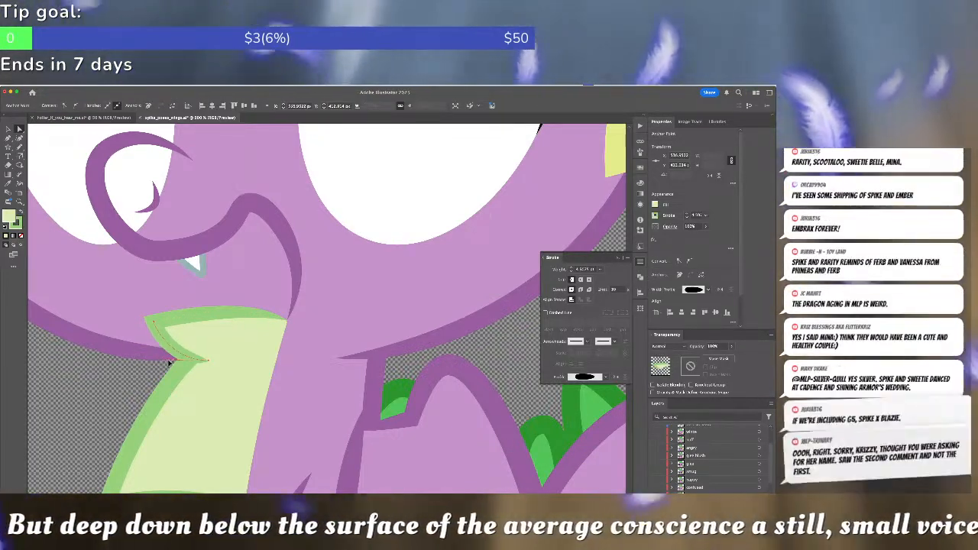
key("super+shift+a")
Draw a light purple, strokeless fill shape inside the nose outline with the Pencil tool.
scroll(366, 380, "up", 5)
left_click(385, 392)
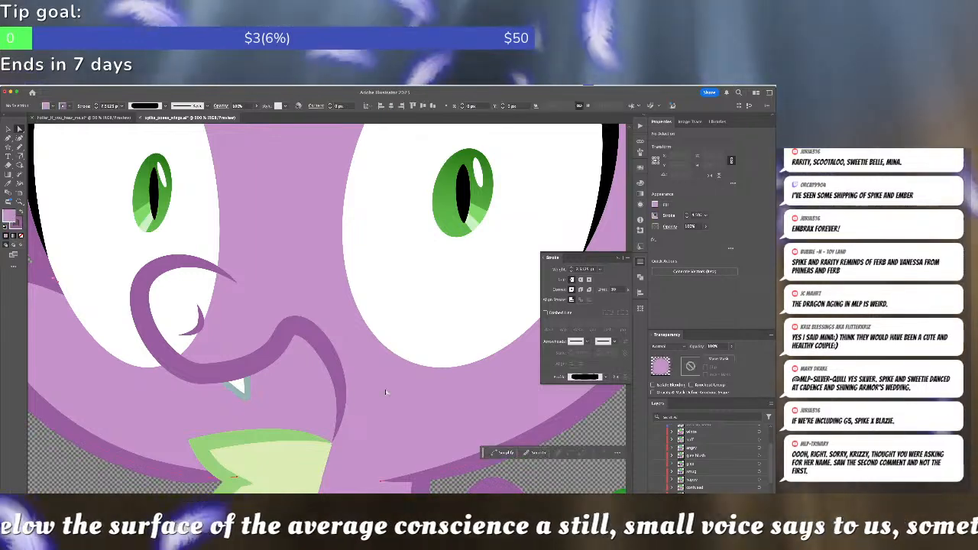
key("super+shift+a")
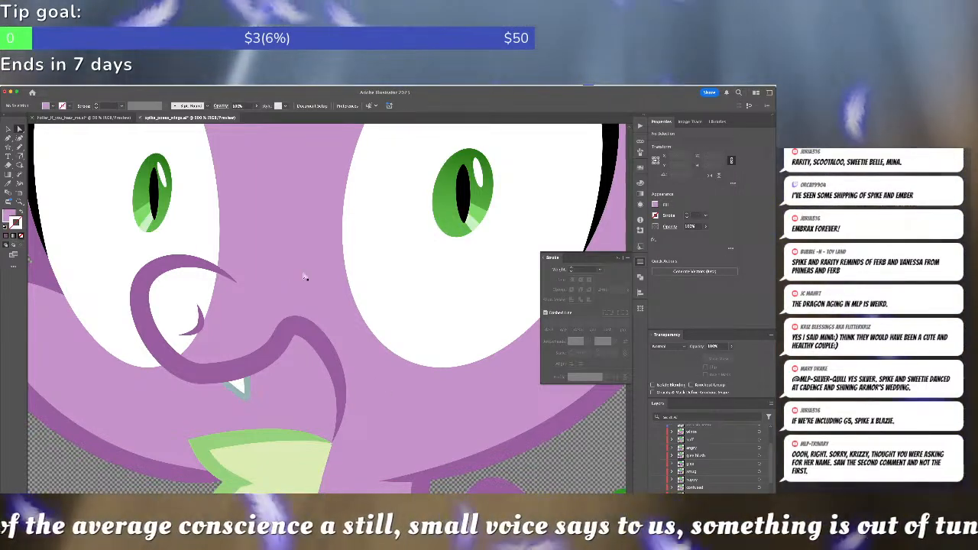
key("n")
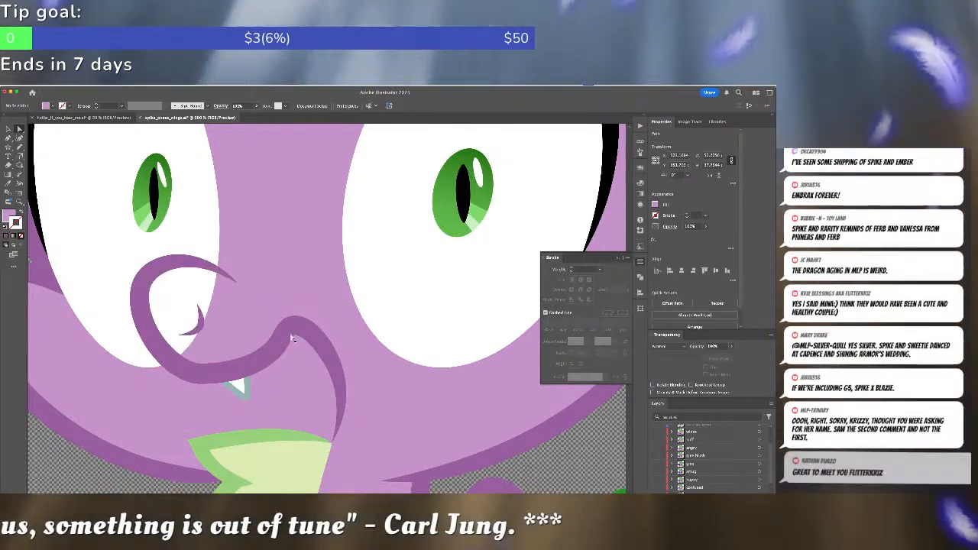
left_click(291, 326)
key("ctrl+shift+a")
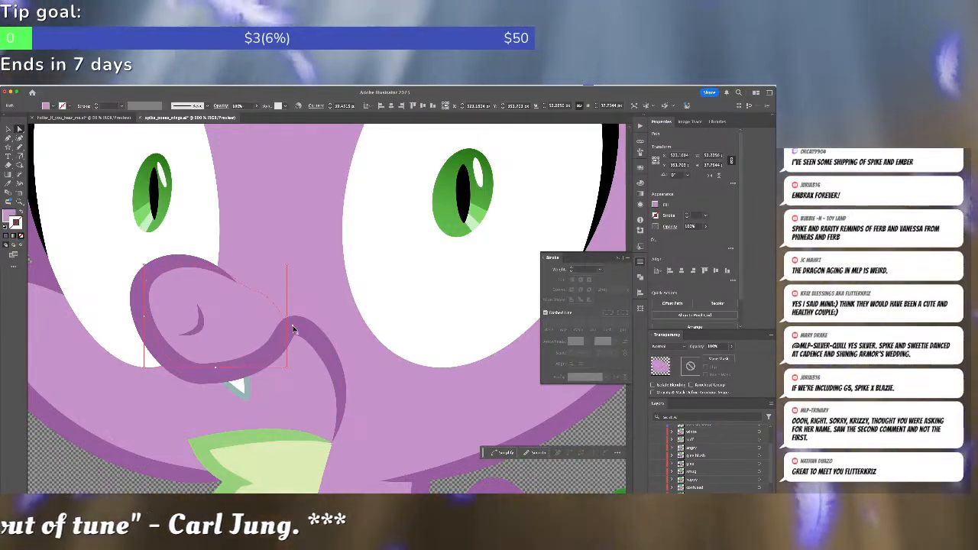
Draw a short curved line from the underside of the muzzle down to the green lip with the Pen tool.
scroll(292, 329, "down", 8)
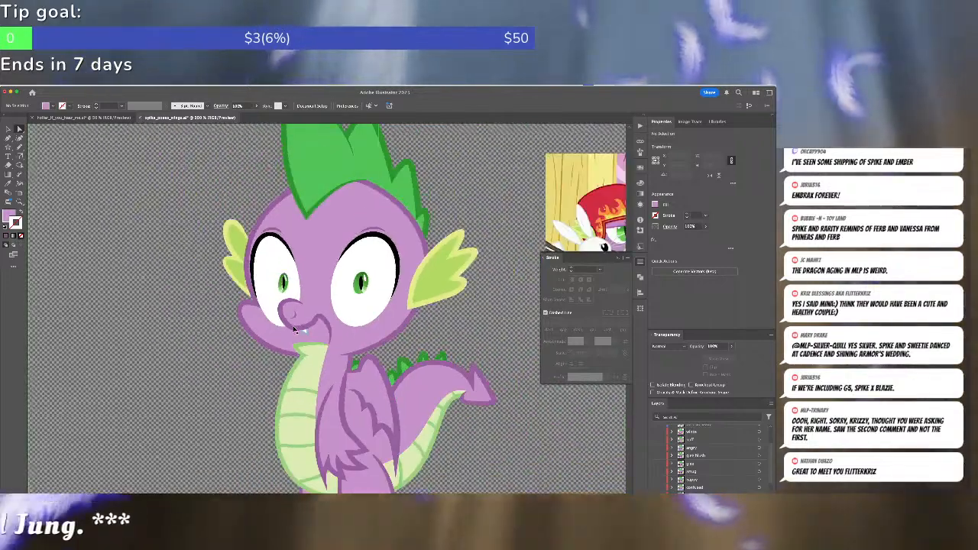
scroll(292, 329, "up", 4)
scroll(294, 330, "up", 2)
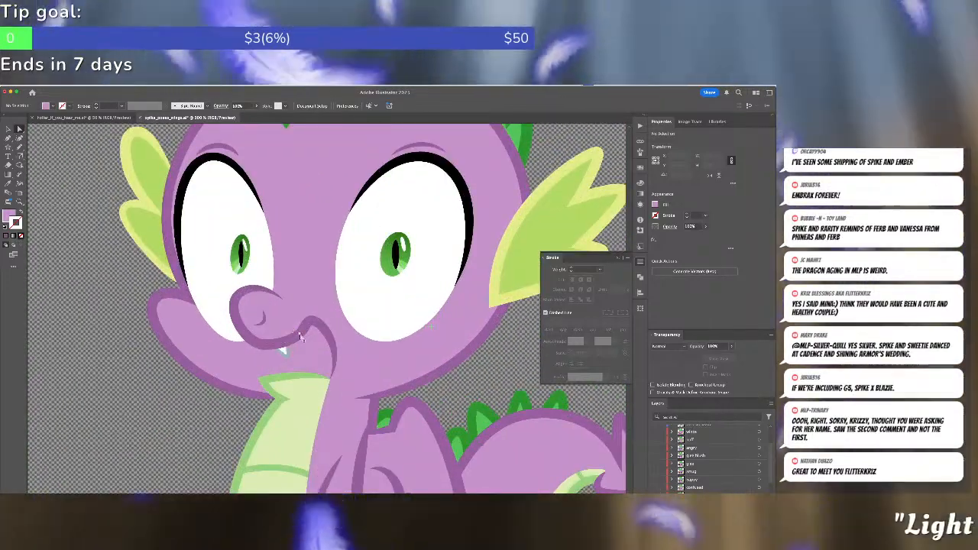
left_click_drag(390, 311, 142, 345)
left_click_drag(371, 268, 412, 259)
left_click_drag(221, 344, 408, 254)
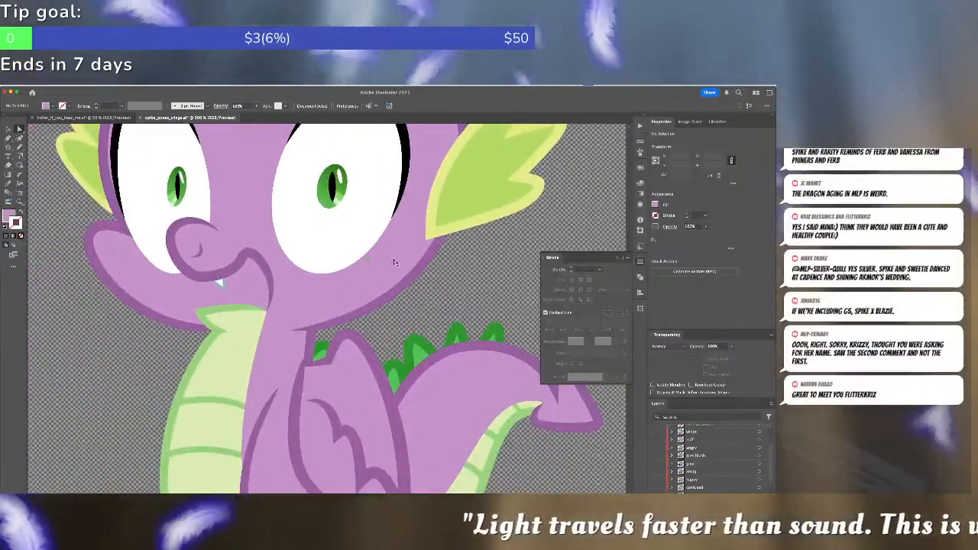
left_click(268, 279)
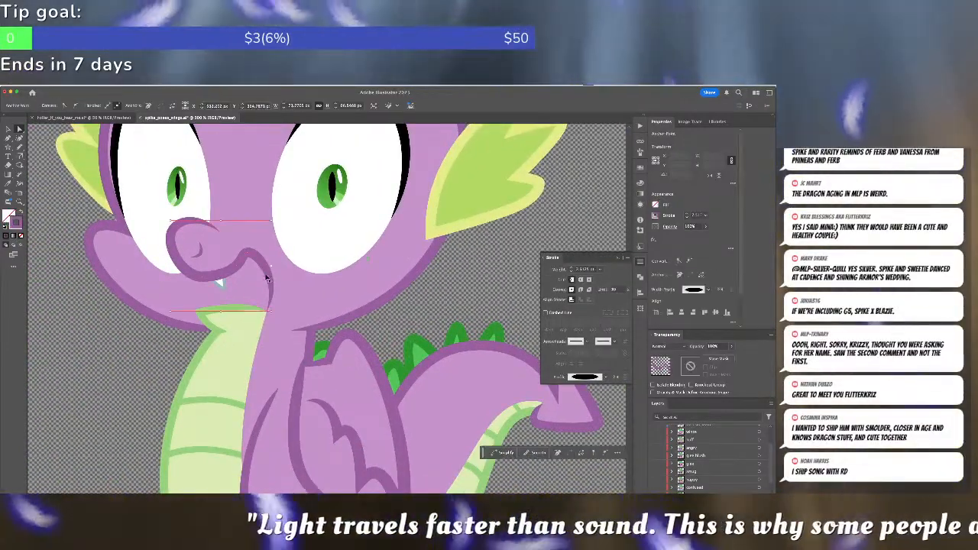
key("super+shift+a")
key("p")
left_click(208, 276)
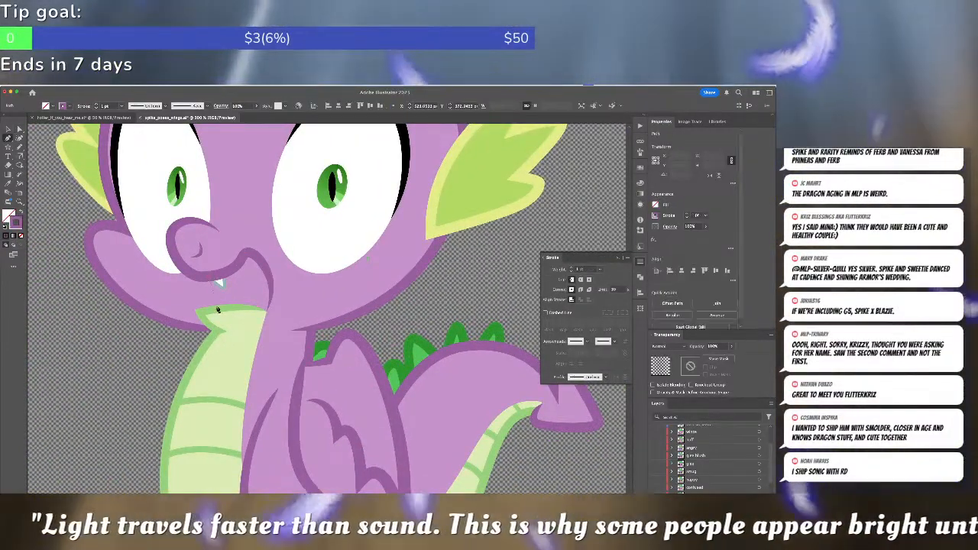
left_click_drag(213, 312, 205, 331)
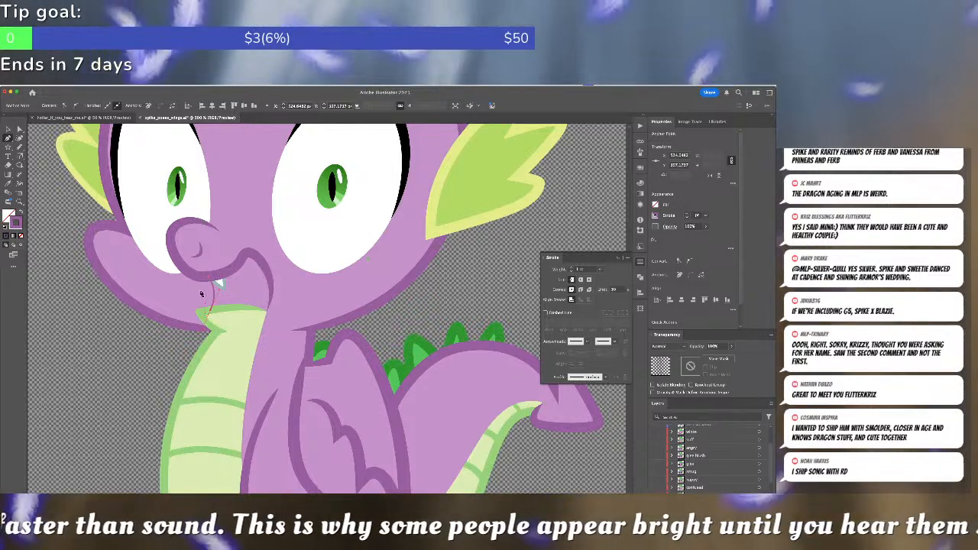
Match the new mouth line to the muzzle outline's purple stroke, reduce its stroke weight and reselect the line.
key("i")
left_click(198, 275)
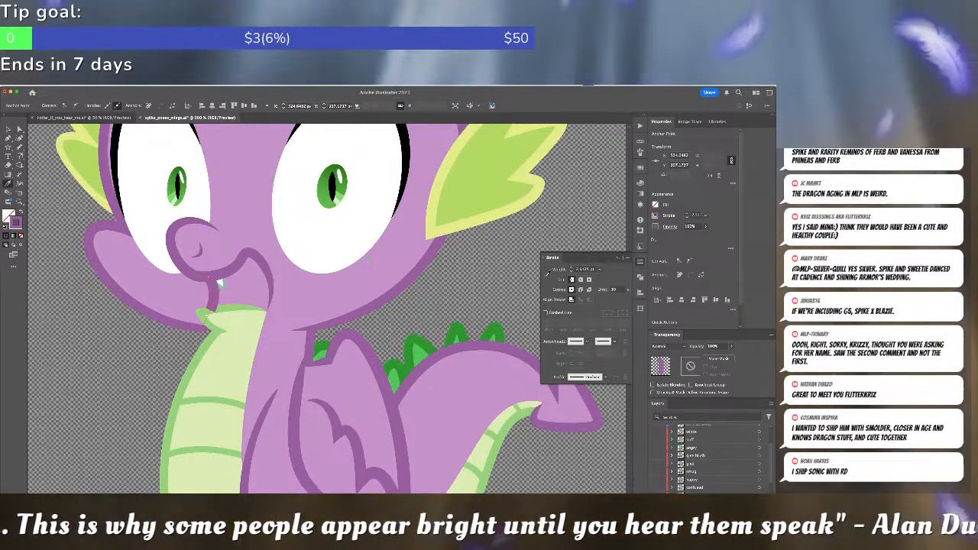
left_click(571, 271)
left_click(570, 271)
left_click(571, 271)
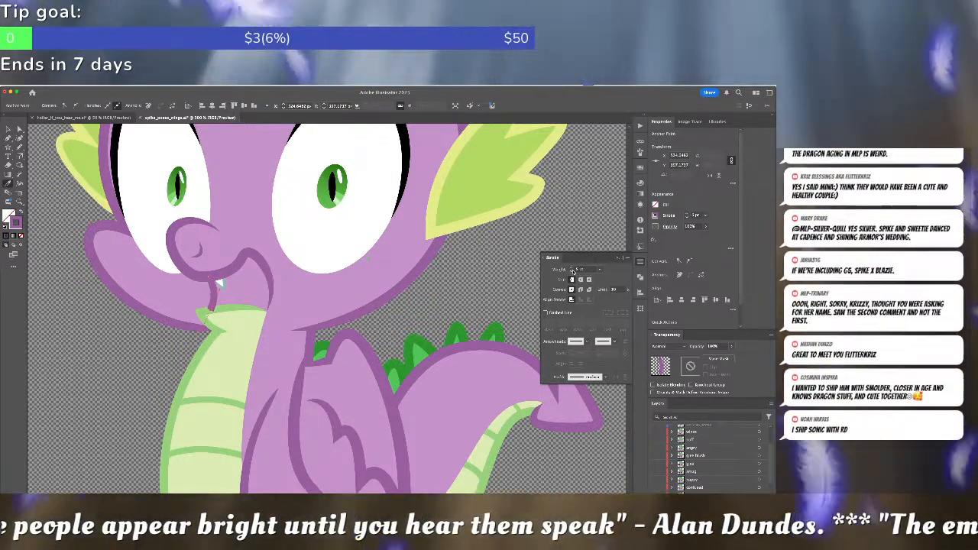
key("super+shift+a")
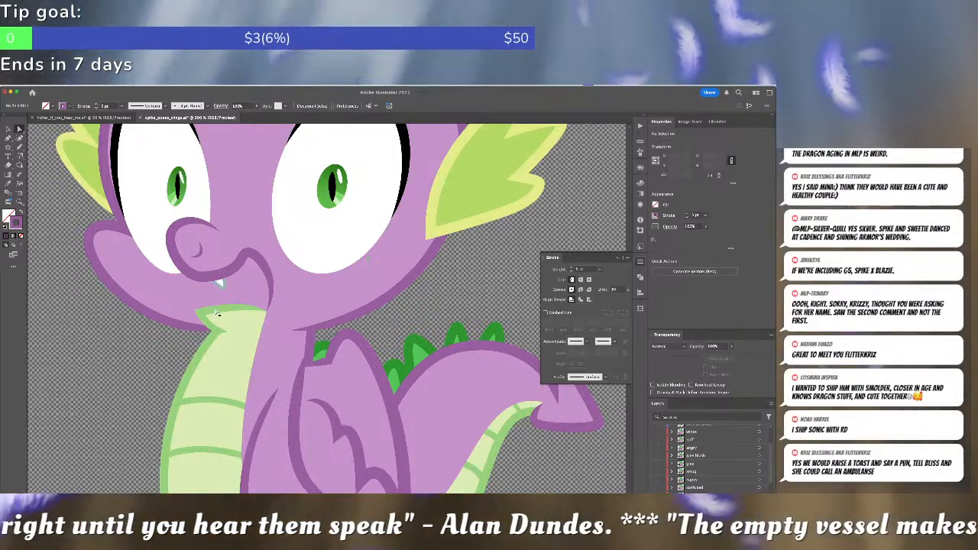
key("v")
left_click(215, 307)
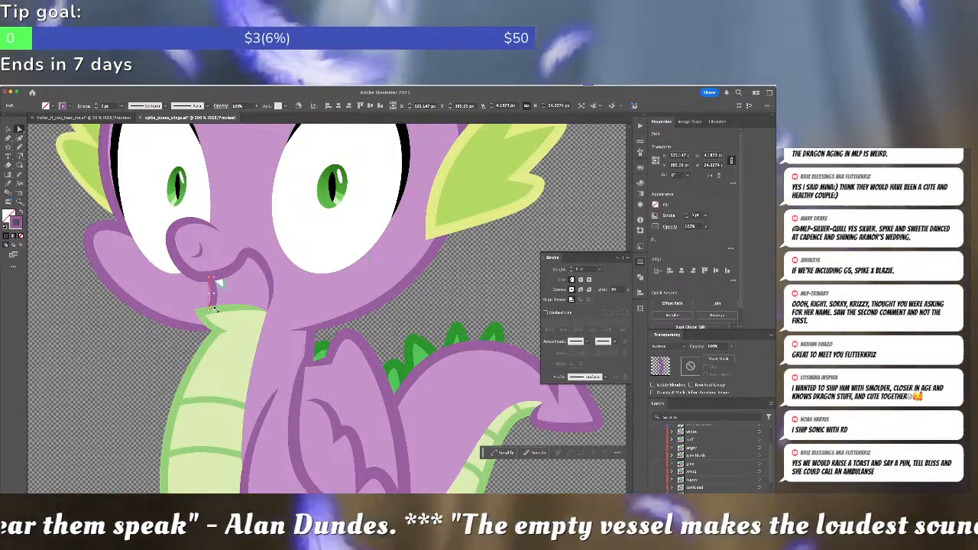
Sample the dark magenta mouth-interior colour from the helmeted dragon in the reference image as the fill.
key("super+shift+a")
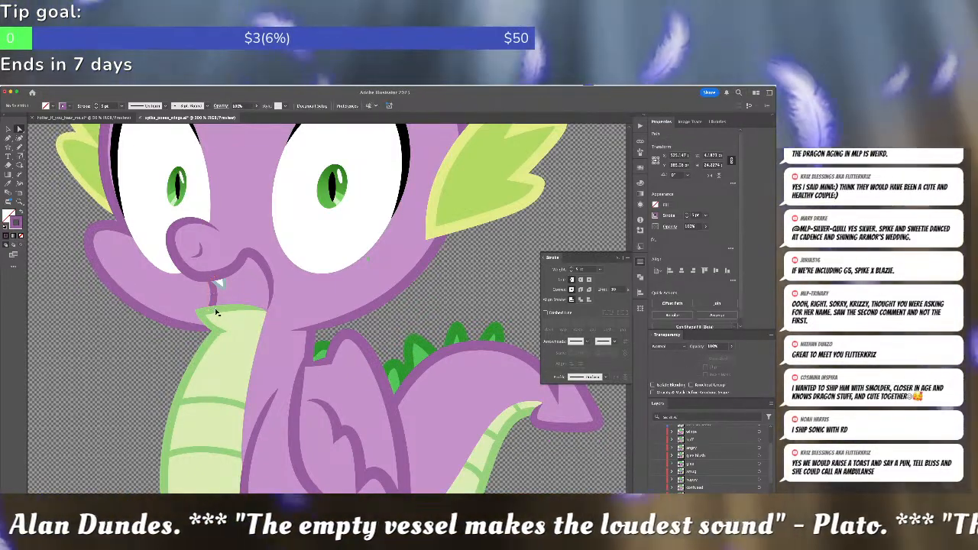
left_click_drag(525, 236, 234, 334)
left_click_drag(386, 307, 246, 360)
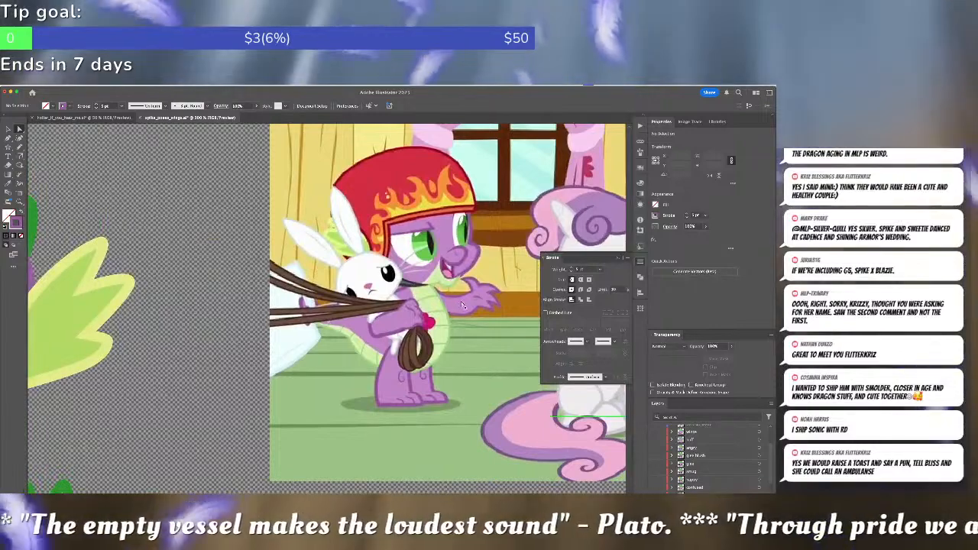
key("i")
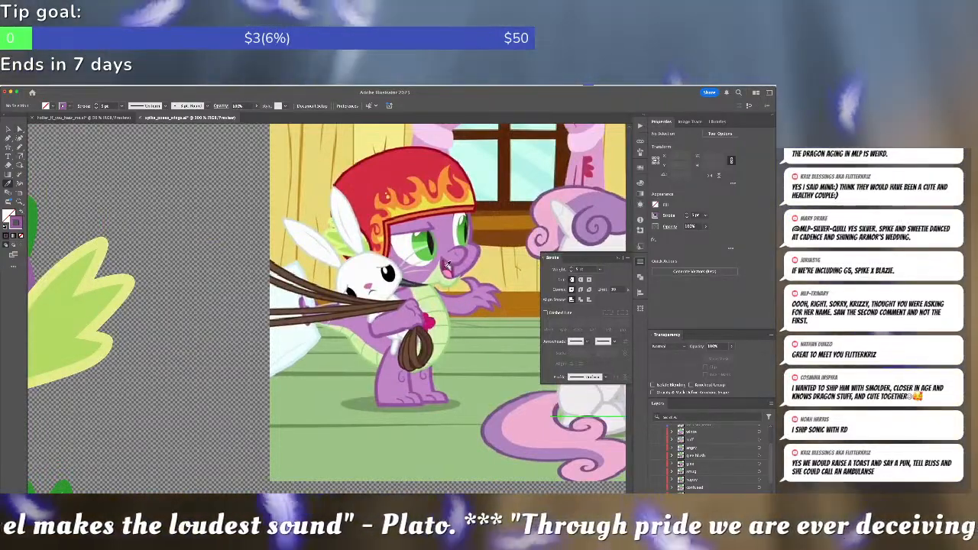
left_click(448, 265)
scroll(182, 339, "left", 10)
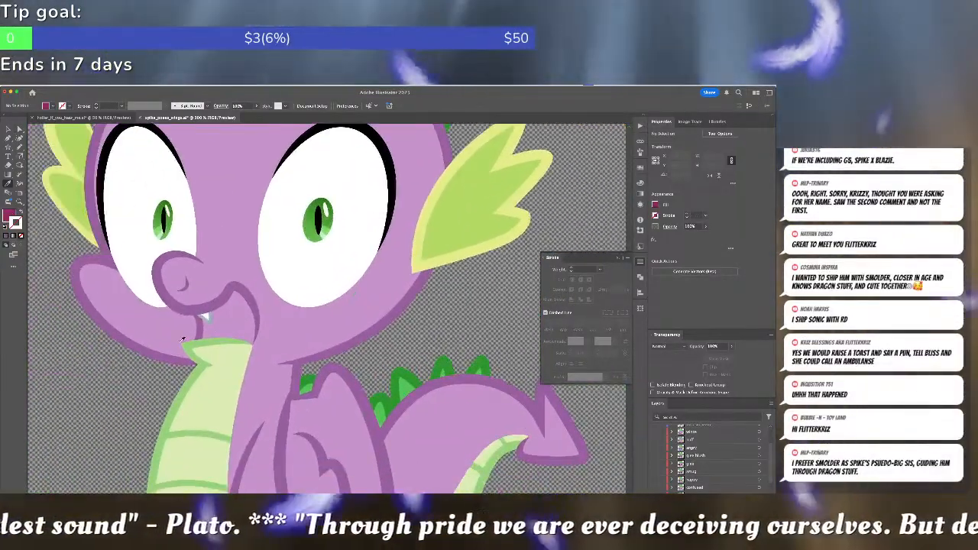
Draw a closed dark magenta shape with the Pen tool covering the open mouth between the snout, mouth outline and chin.
key("p")
left_click(195, 301)
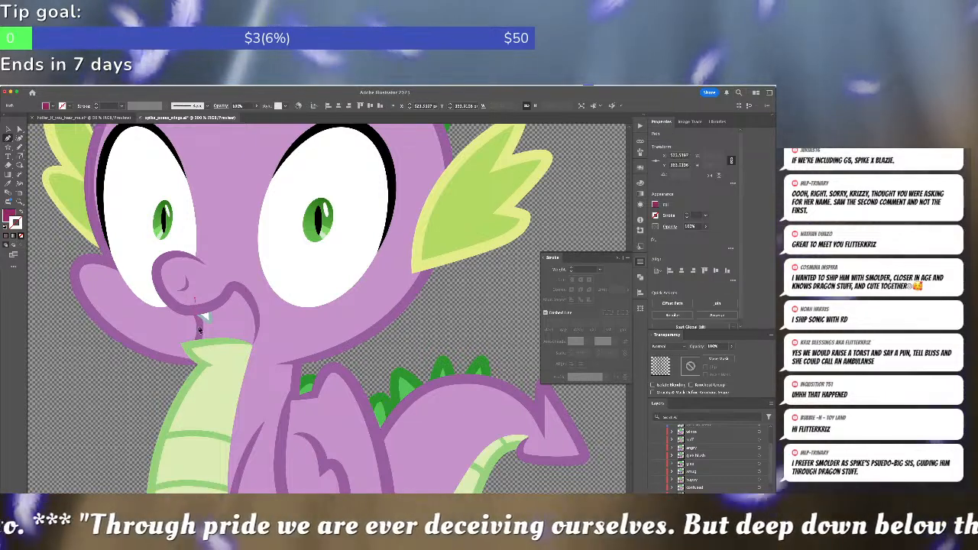
left_click(198, 348)
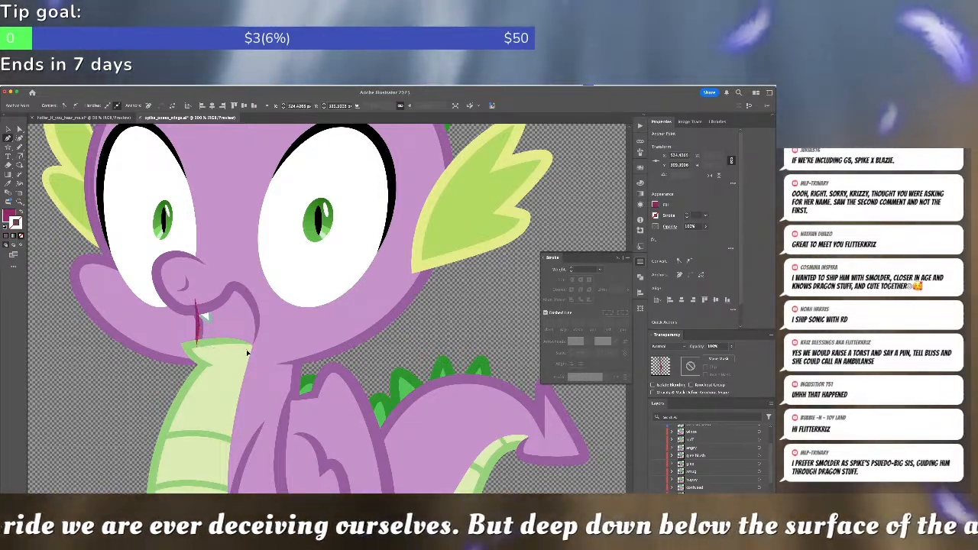
left_click(248, 350)
left_click(257, 305)
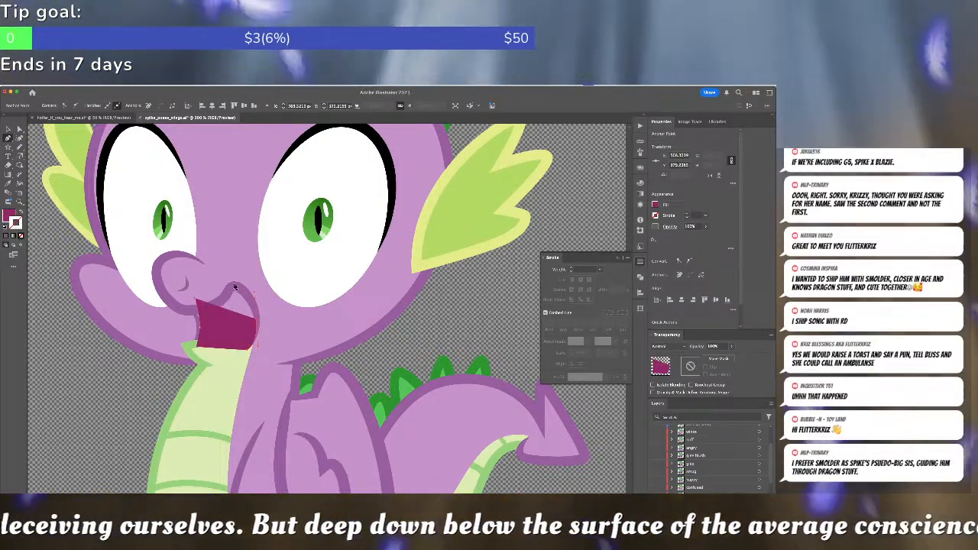
left_click(234, 287)
left_click(197, 301)
Restack the dark magenta mouth shape directly above the face fill, behind the fang, mouth outlines and green chin.
key("a")
left_click(231, 316)
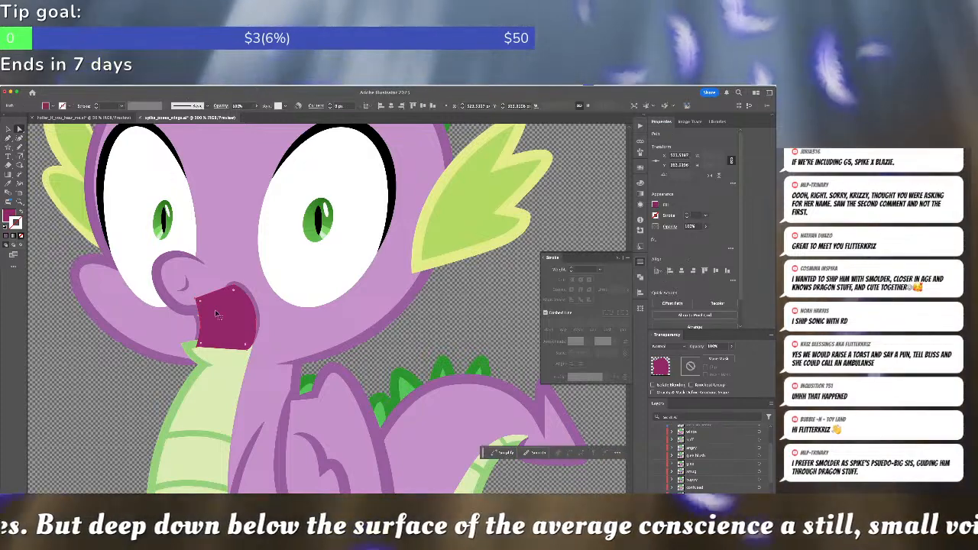
key("super+x")
left_click(232, 317)
key("super+f")
left_click(405, 312)
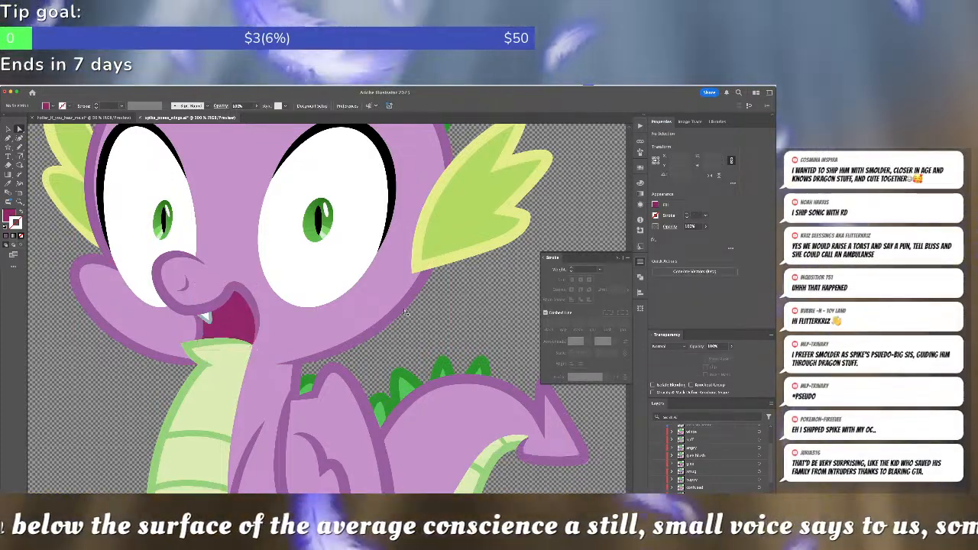
Sample the pink tongue colour from the helmeted dragon in the reference image as the fill.
left_click_drag(410, 300, 250, 335)
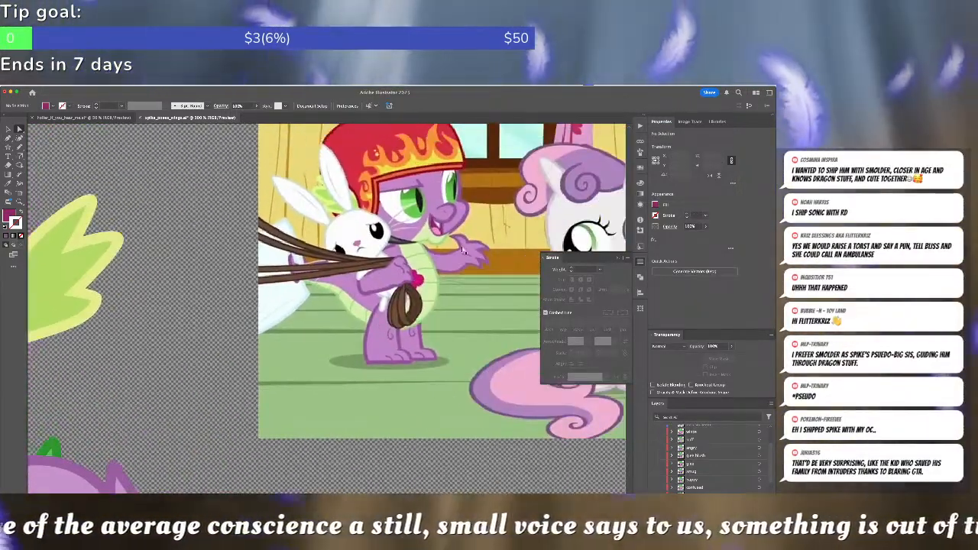
key("i")
left_click(436, 231)
scroll(432, 245, "left", 10)
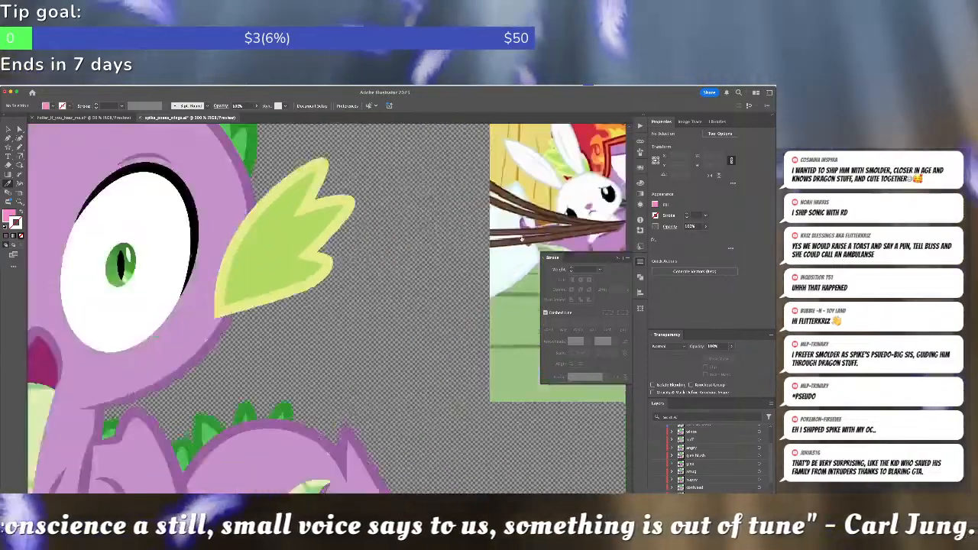
Draw a rounded pink tongue inside the mouth with the Curvature tool, extending over the chin's edge.
left_click(20, 138)
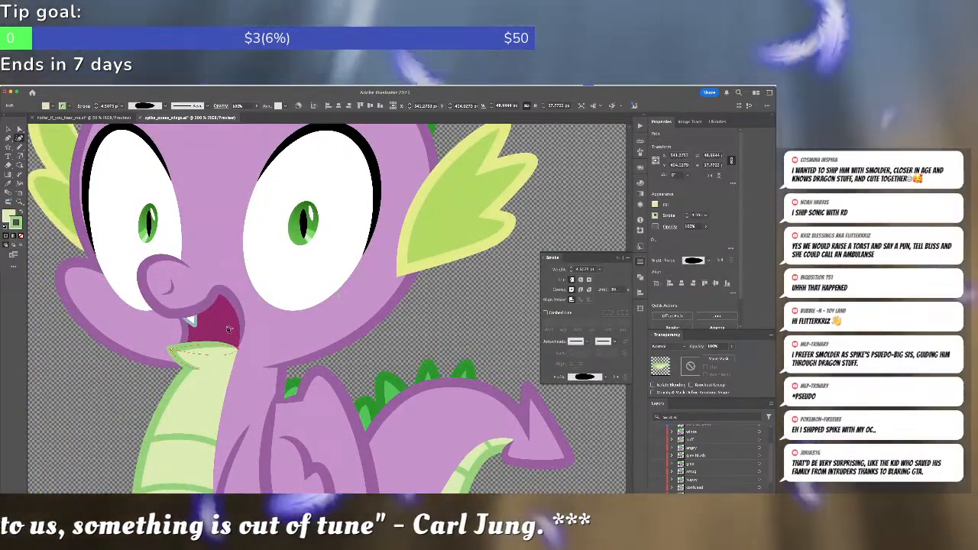
left_click(202, 336)
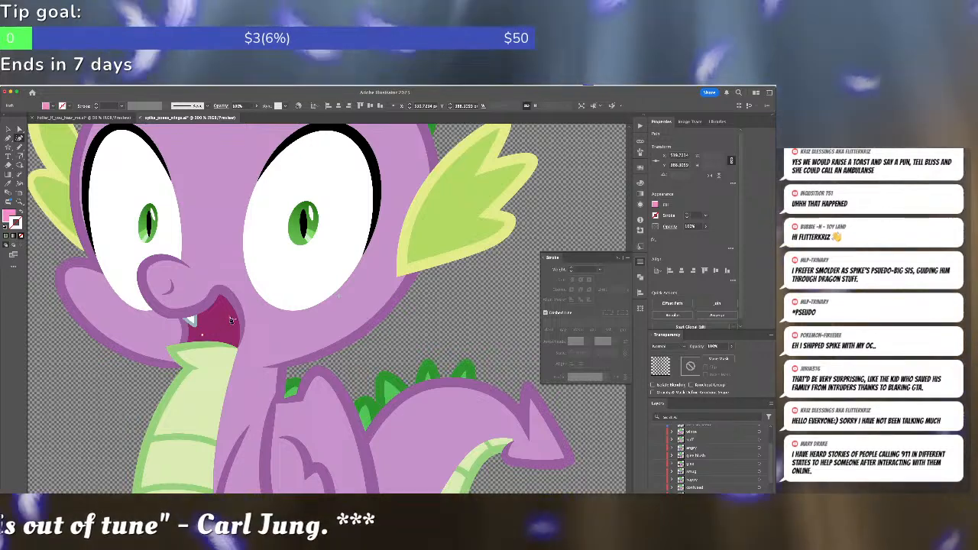
left_click(237, 342)
left_click(197, 337)
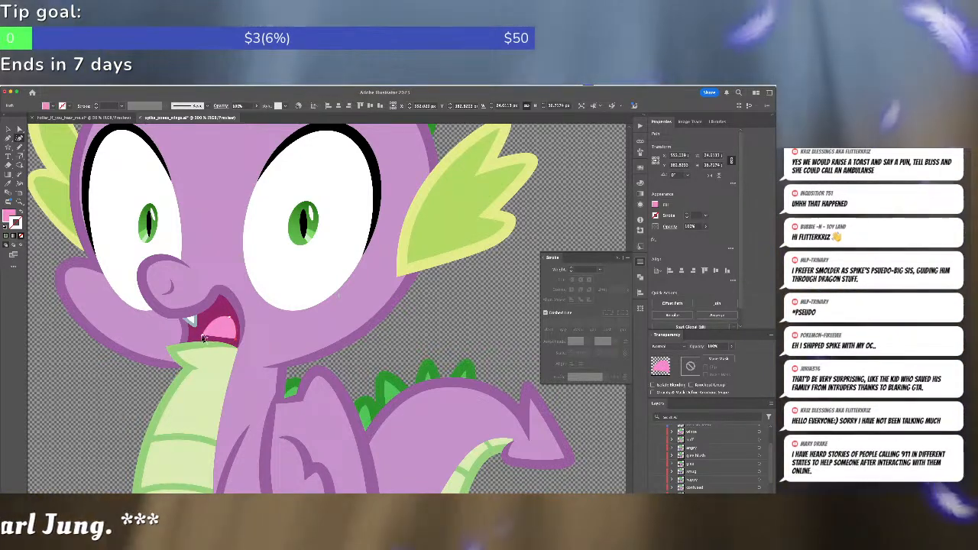
left_click(203, 338)
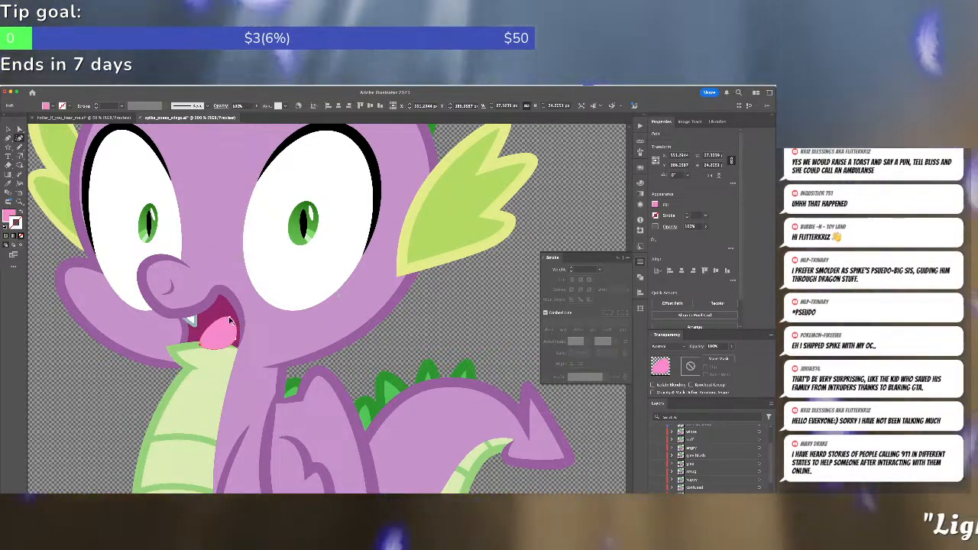
left_click_drag(230, 319, 237, 349)
Restack the tongue directly above the dark mouth shape and shift its lower corner anchor to fit inside the mouth outline.
key("a")
key("super+x")
left_click(225, 333)
key("super+f")
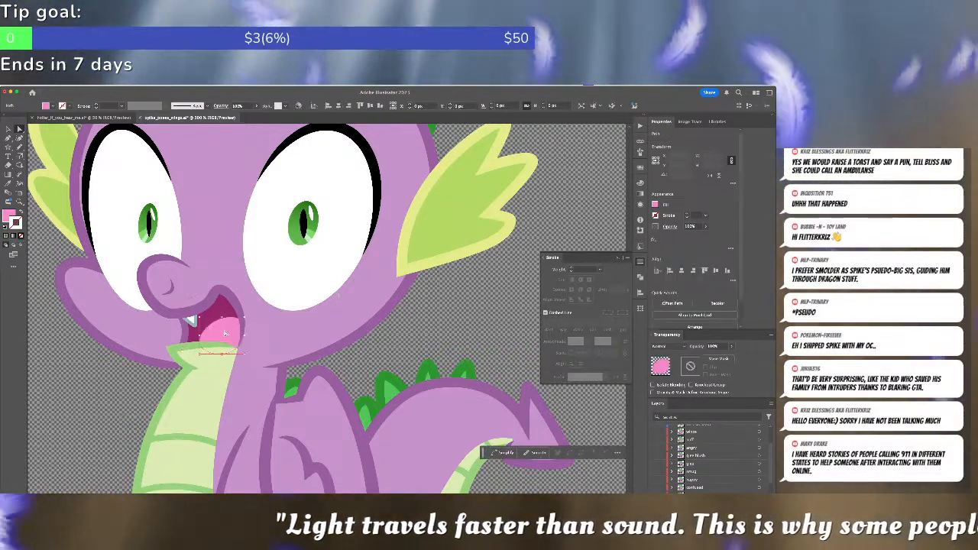
left_click(249, 334)
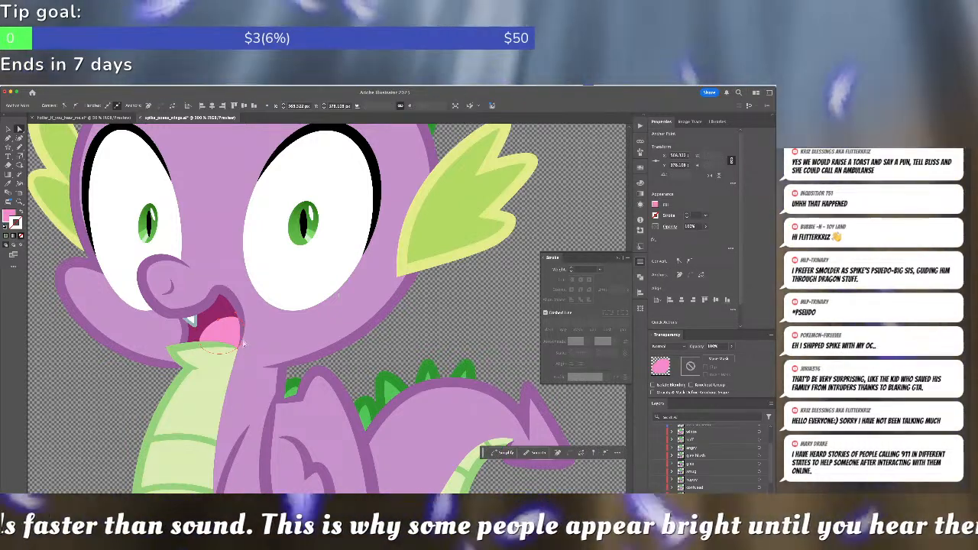
left_click_drag(244, 344, 240, 349)
left_click(334, 328)
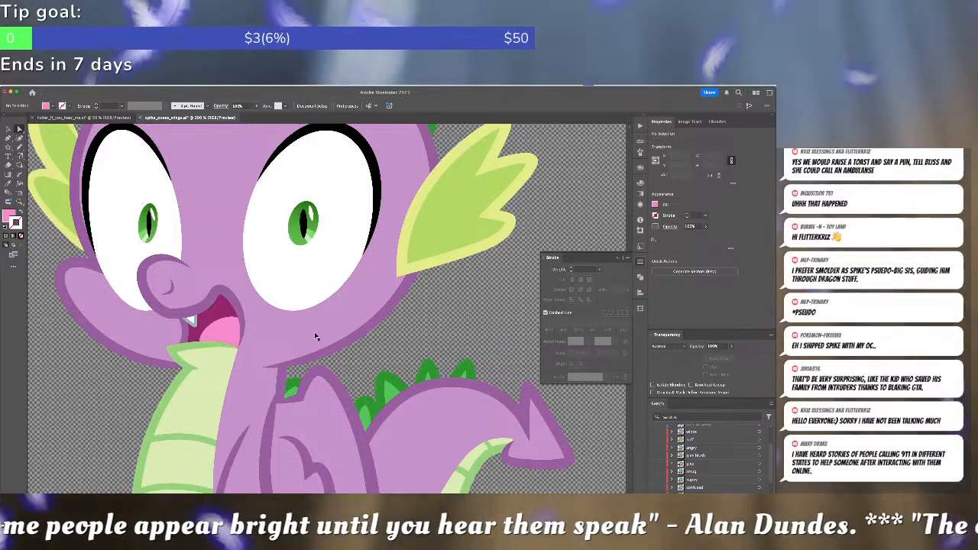
Delete the reference screenshot placed beside the dragon character.
scroll(314, 336, "down", 4)
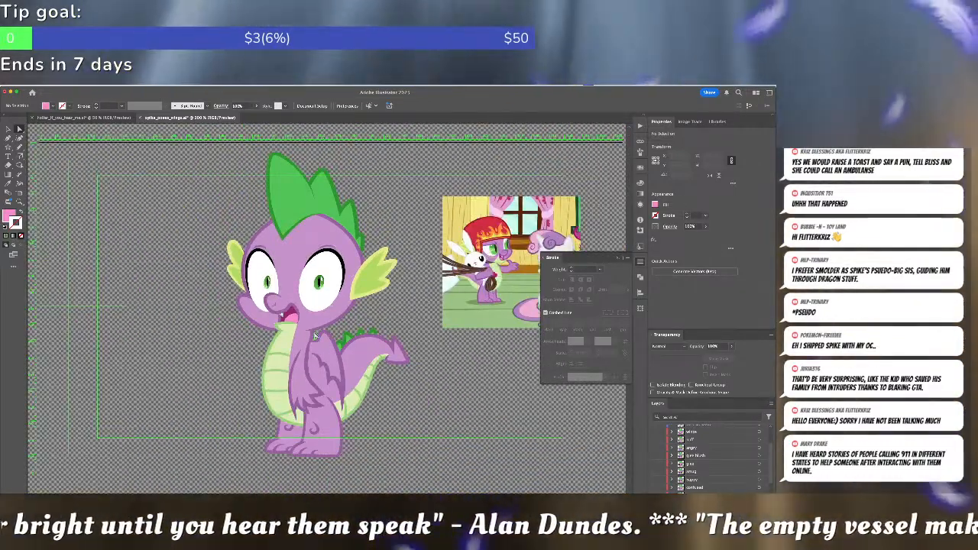
left_click(476, 267)
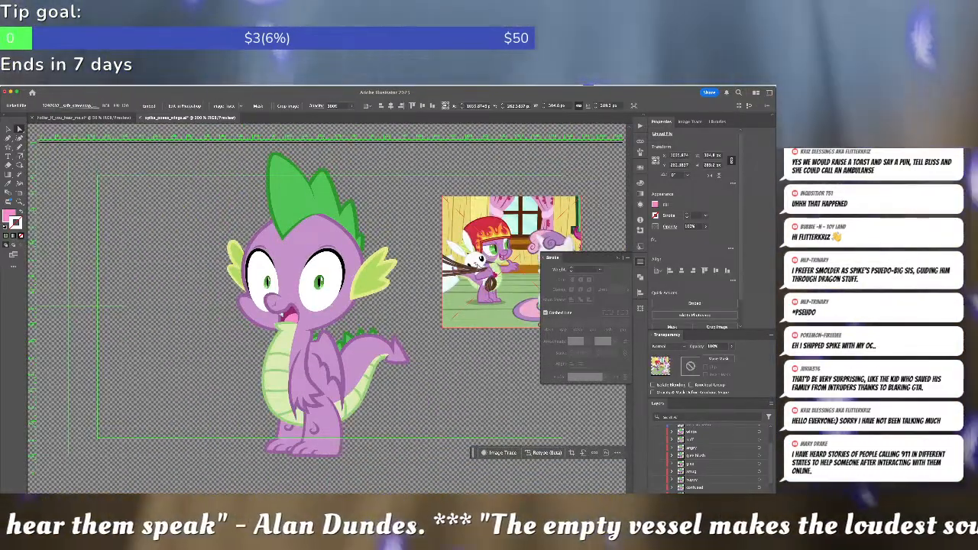
key("Delete")
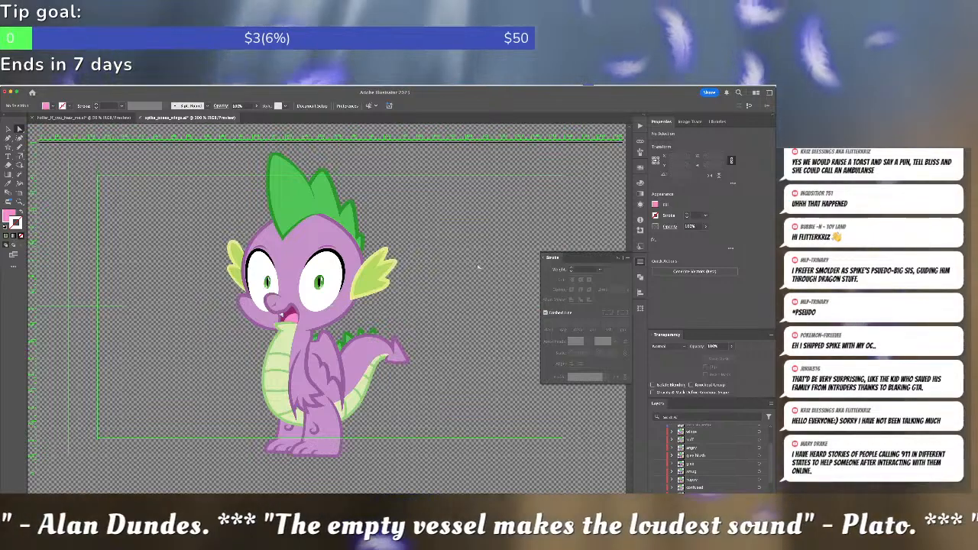
Move the white fang inward along the upper lip so it sits inside the open mouth.
key("super+equal")
key("super+equal")
key("super+equal")
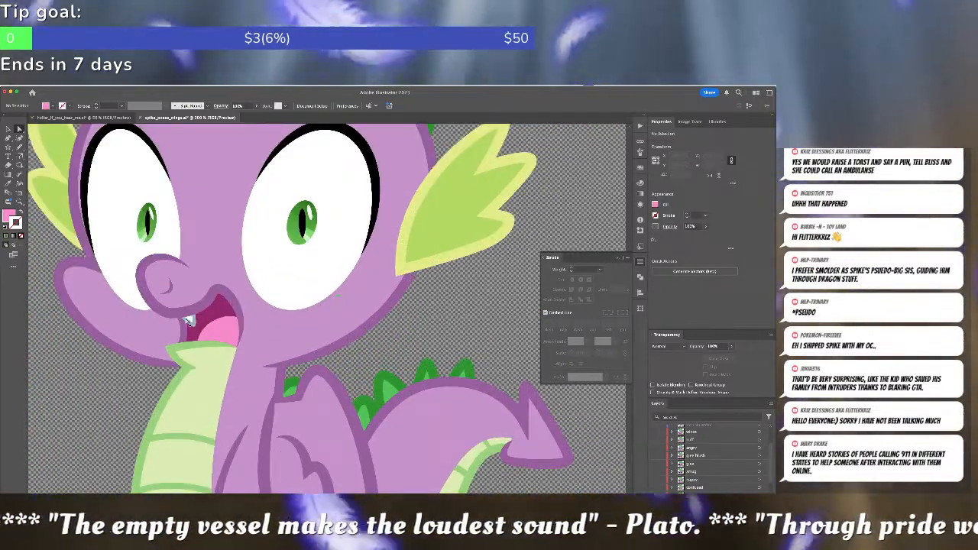
left_click(192, 323)
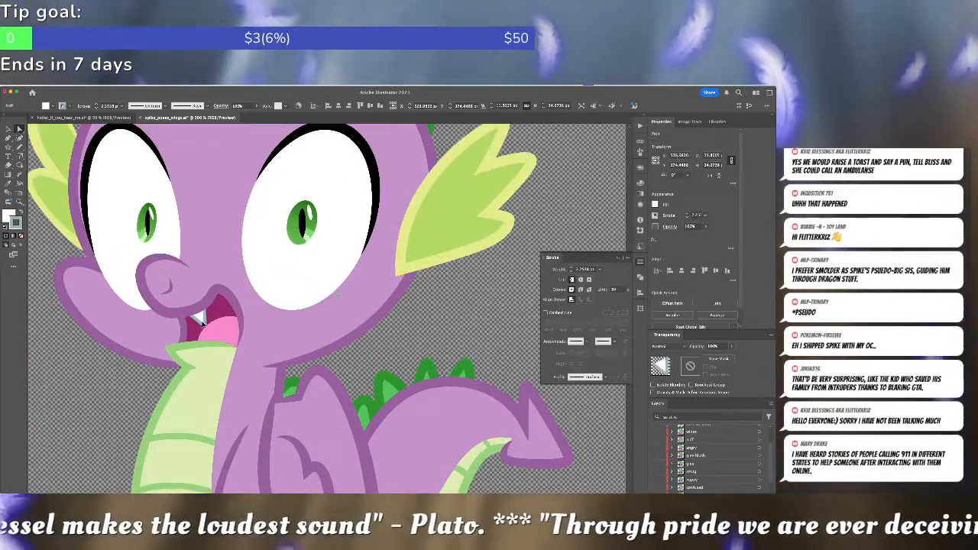
left_click_drag(203, 324, 203, 321)
Rotate the fang to point down from the upper lip and adjust its upper corner anchor to fit the lip.
key("e")
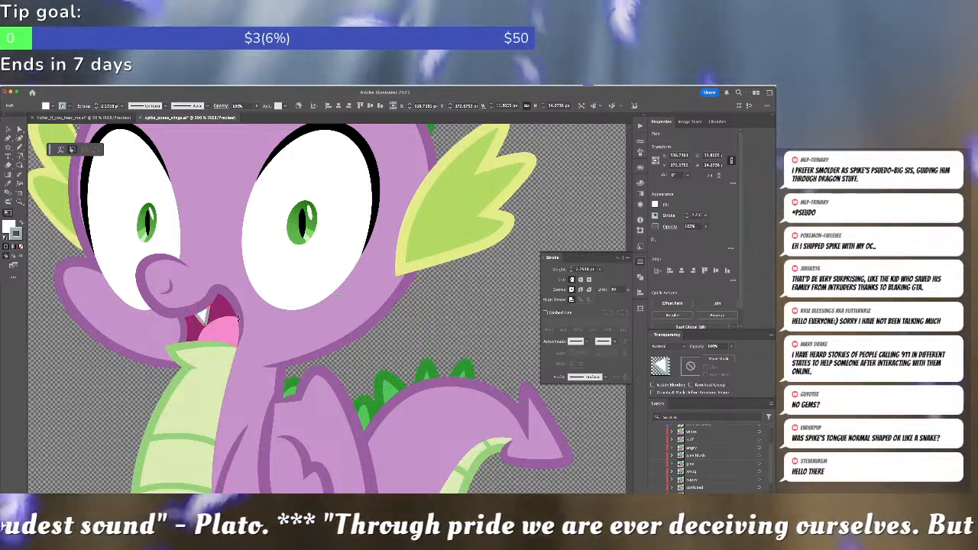
key("a")
left_click(212, 308)
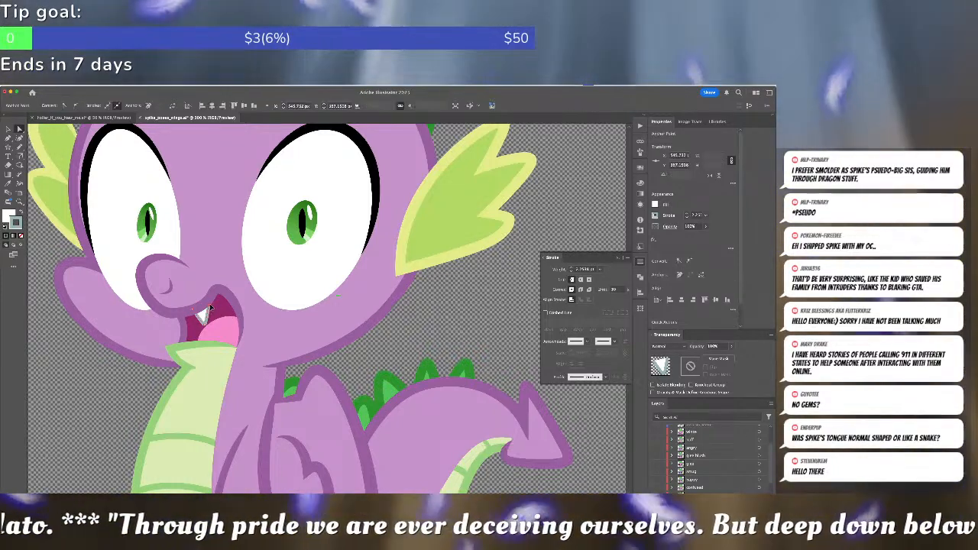
left_click(275, 310)
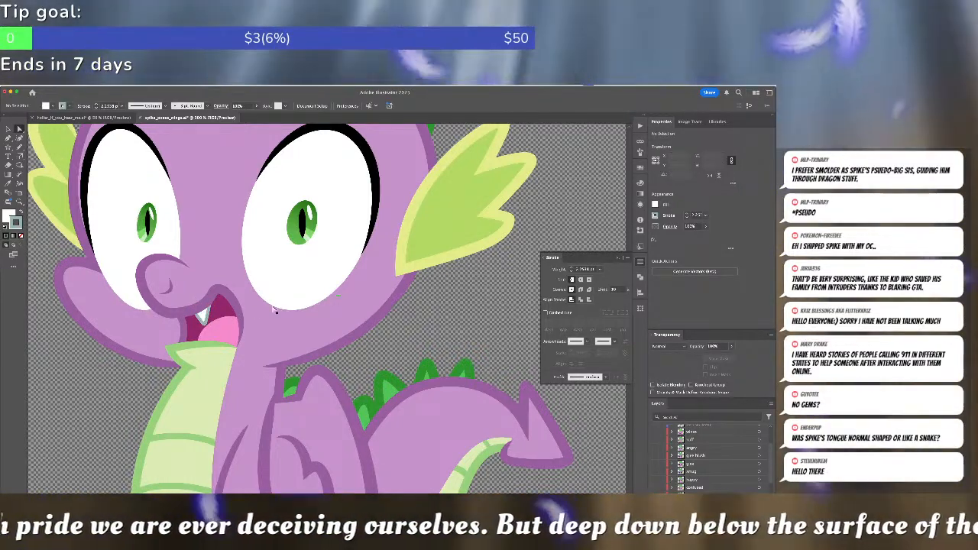
Review the whole dragon figure, and inspect the face and open mouth close up.
key("super+minus")
key("super+minus")
key("super+minus")
key("super+minus")
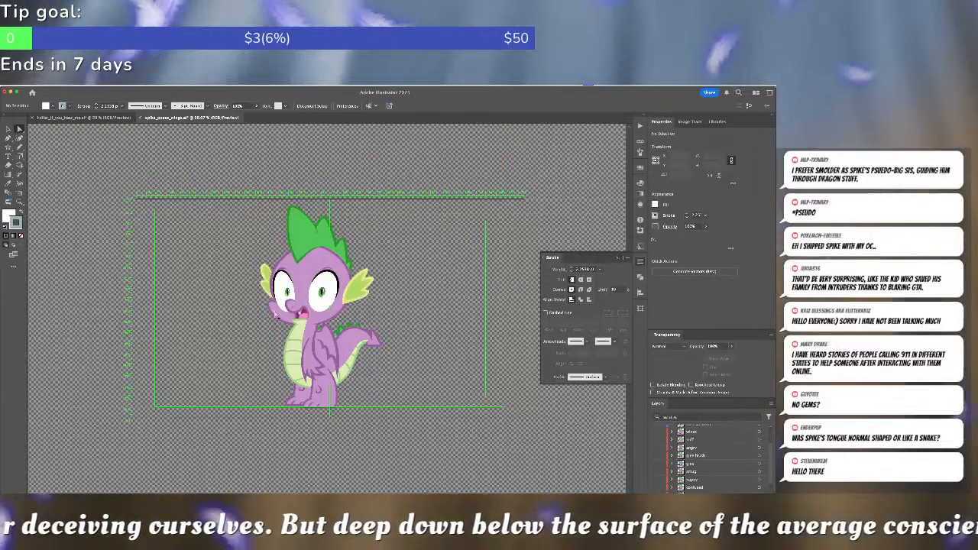
key("super+Tab")
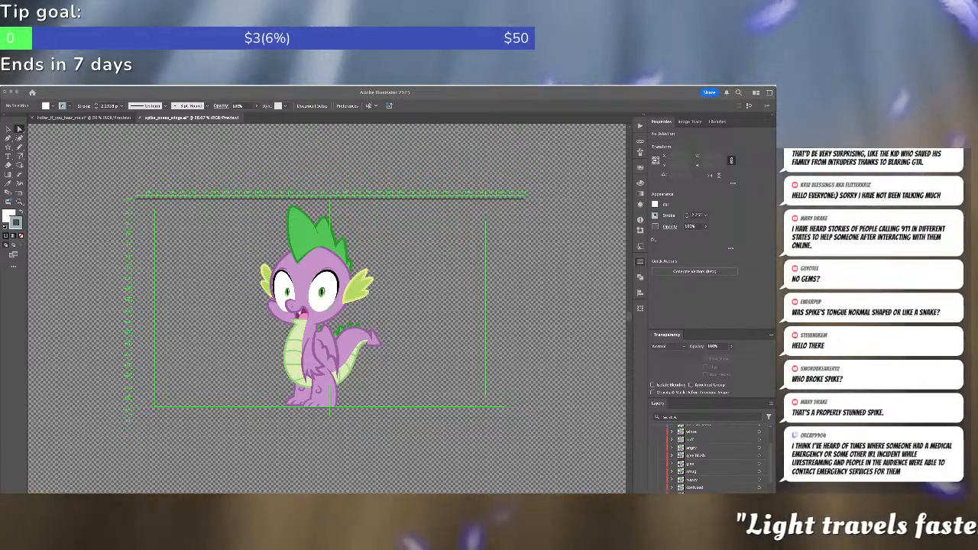
left_click(432, 327)
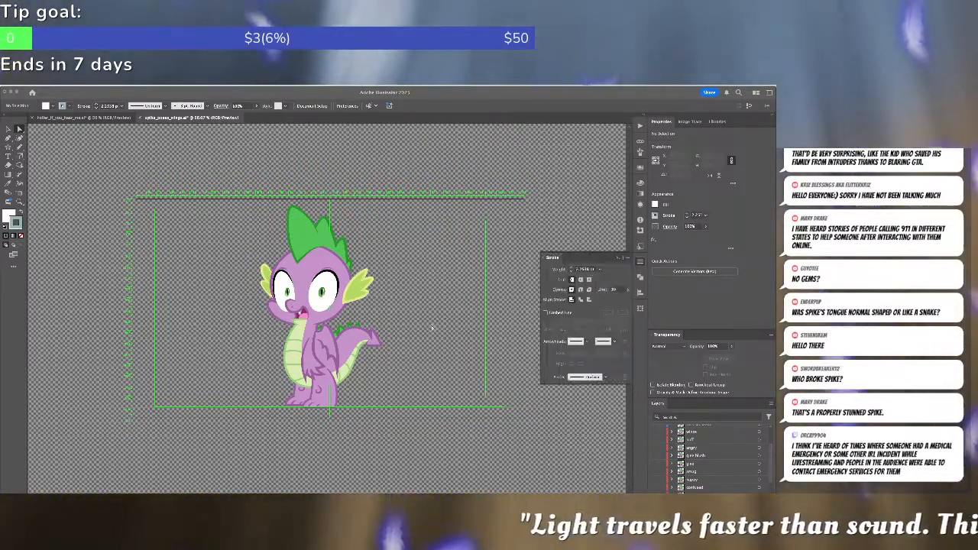
key("super+equal")
key("super+equal")
key("super+equal")
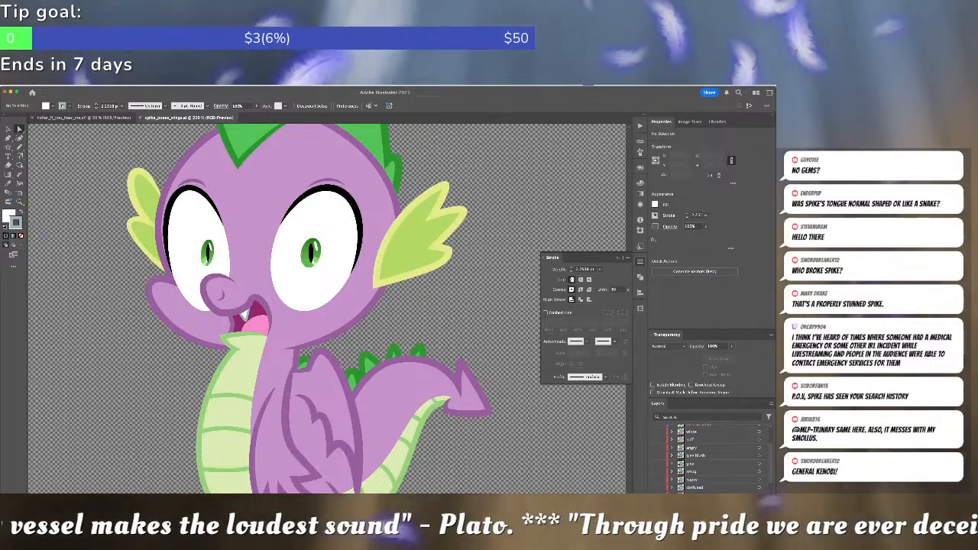
Switch to the web browser and look through Derpibooru screenshots tagged with Spike's tongue.
key("super+Tab")
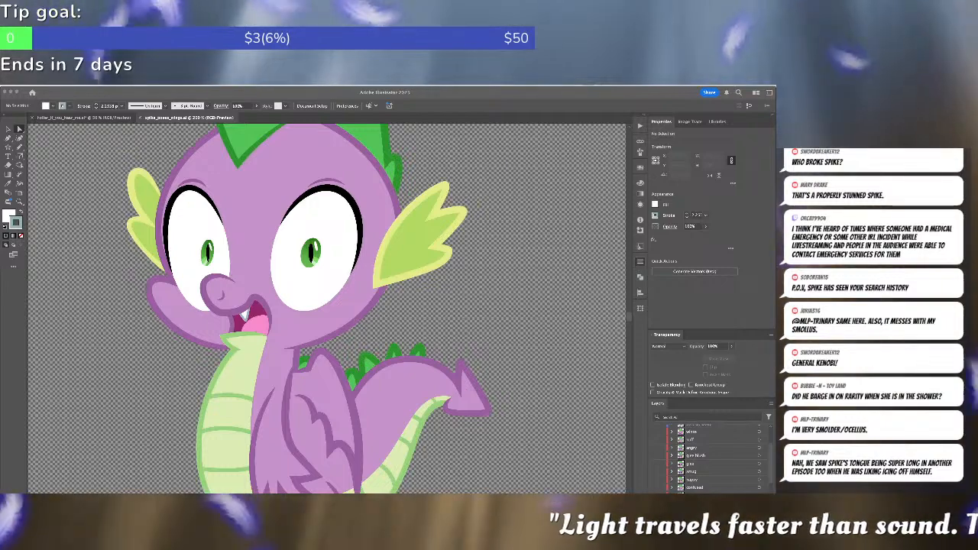
left_click_drag(264, 89, 264, 161)
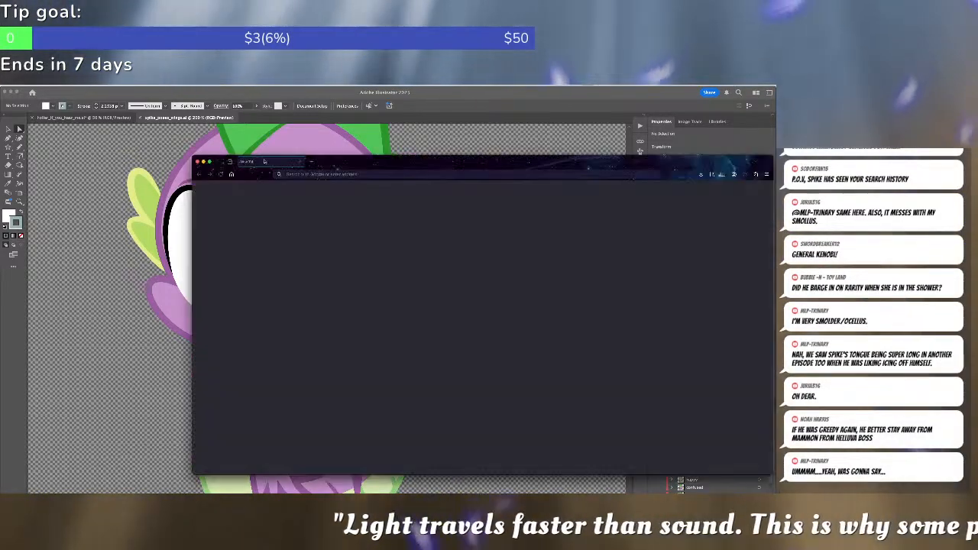
left_click_drag(398, 160, 300, 129)
scroll(344, 260, "down", 3)
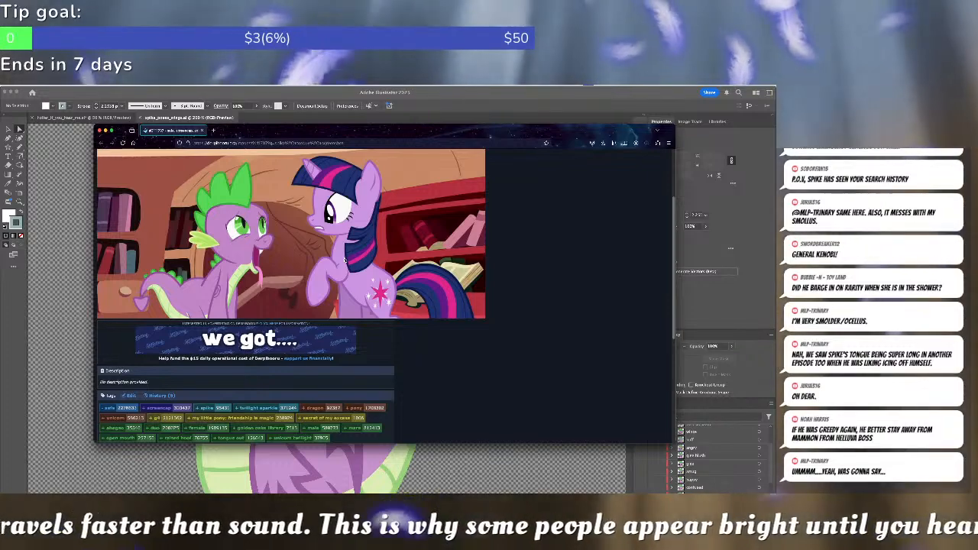
scroll(345, 261, "up", 3)
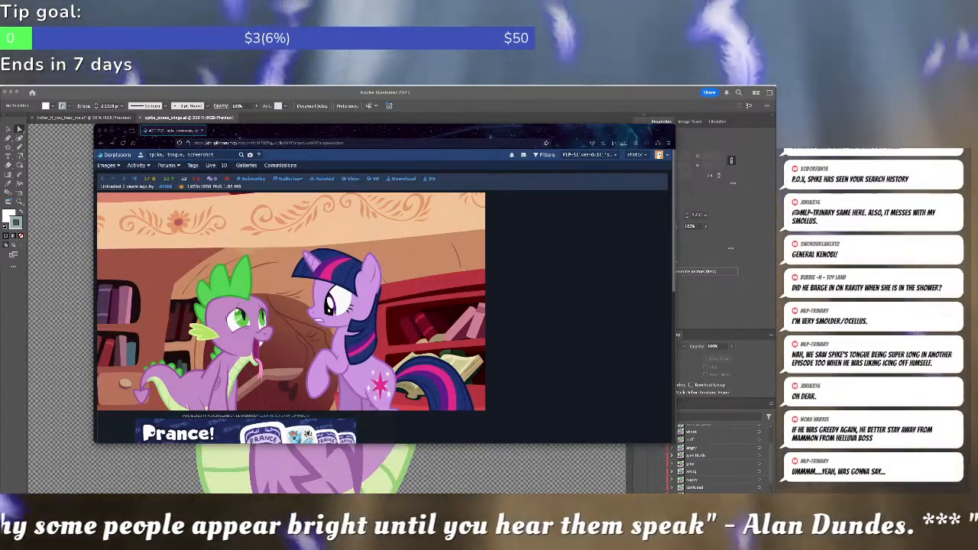
left_click_drag(774, 143, 233, 132)
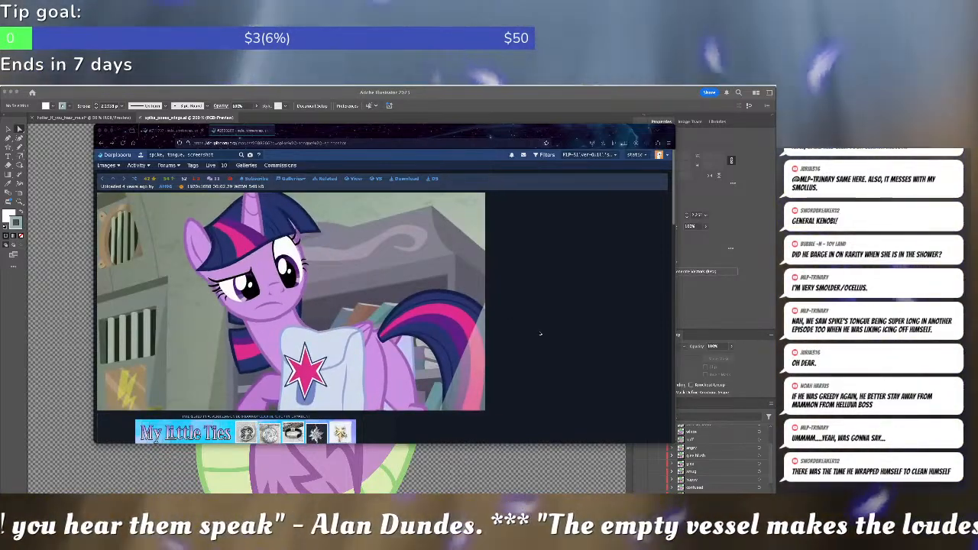
Examine the Derpibooru screenshots of Twilight with Spike's tags and of Spike screaming, and close the browser window.
scroll(540, 334, "down", 3)
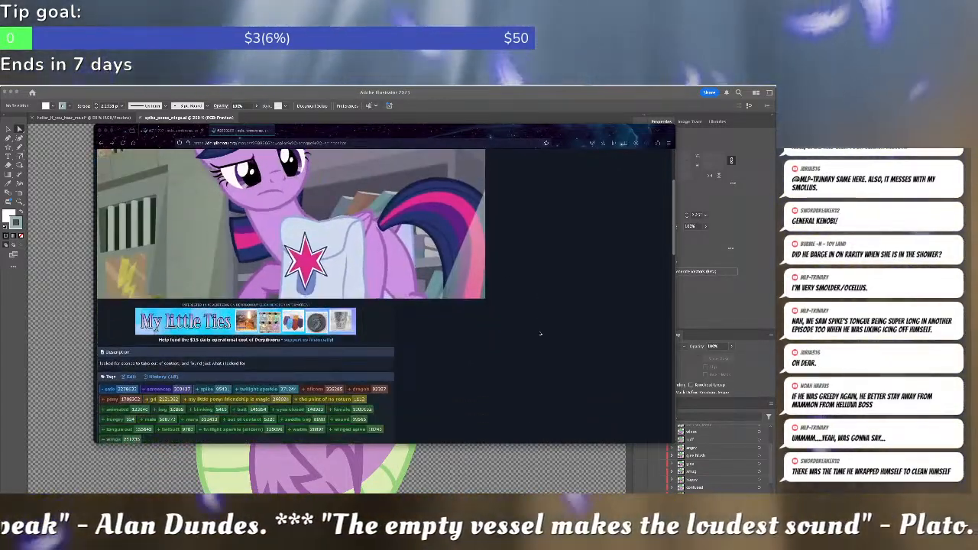
scroll(540, 334, "up", 3)
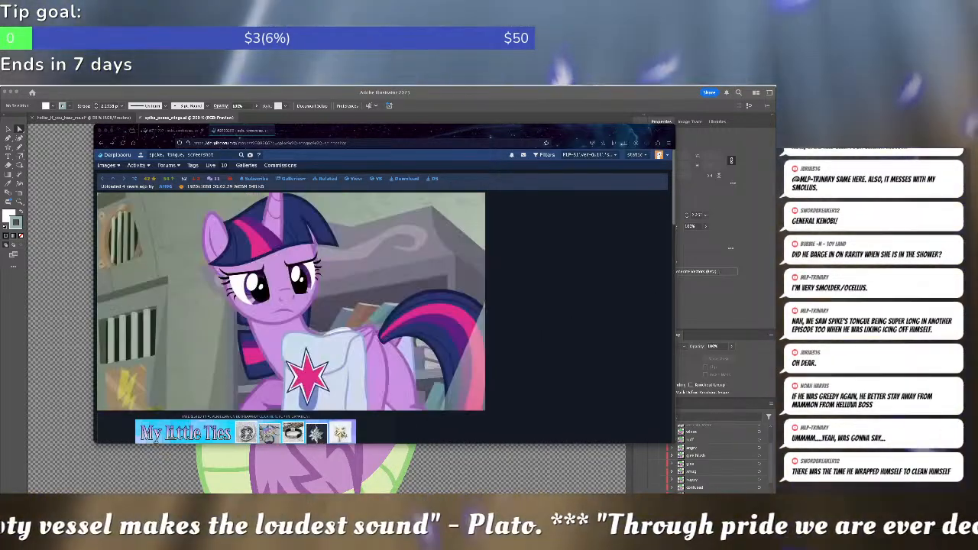
left_click_drag(537, 160, 328, 133)
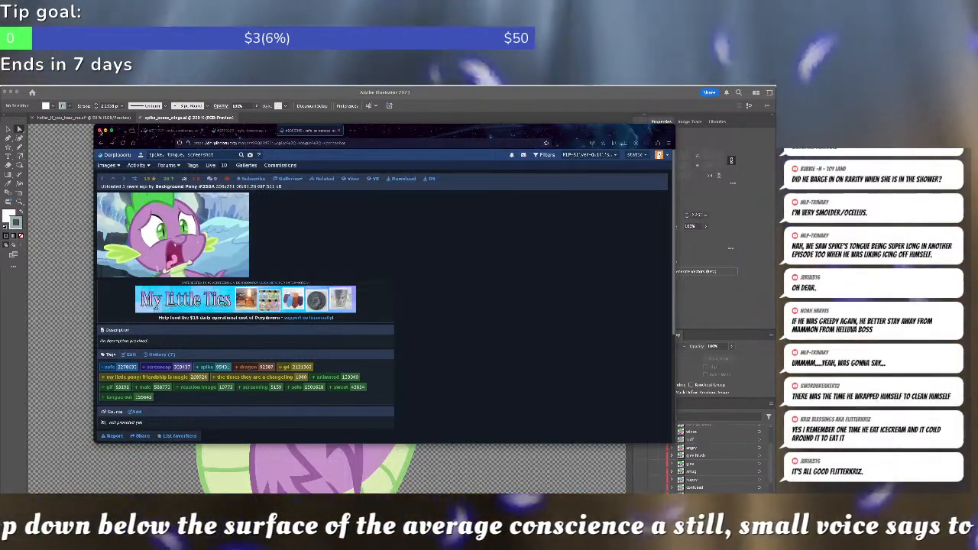
left_click(106, 131)
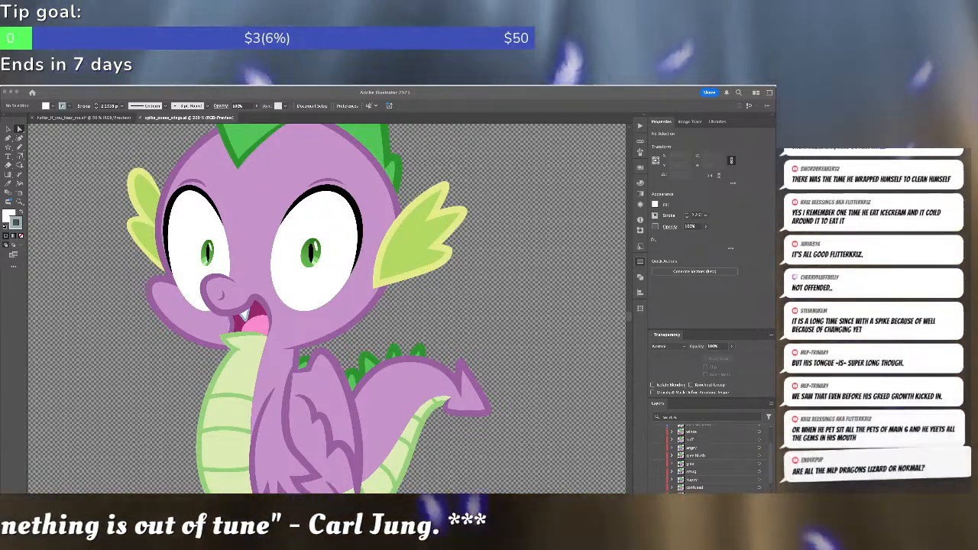
Examine the Derpibooru screenshot of Spike licking a gem, and return to the "spike, screenshot, tongue, lick" results.
left_click_drag(569, 122, 325, 116)
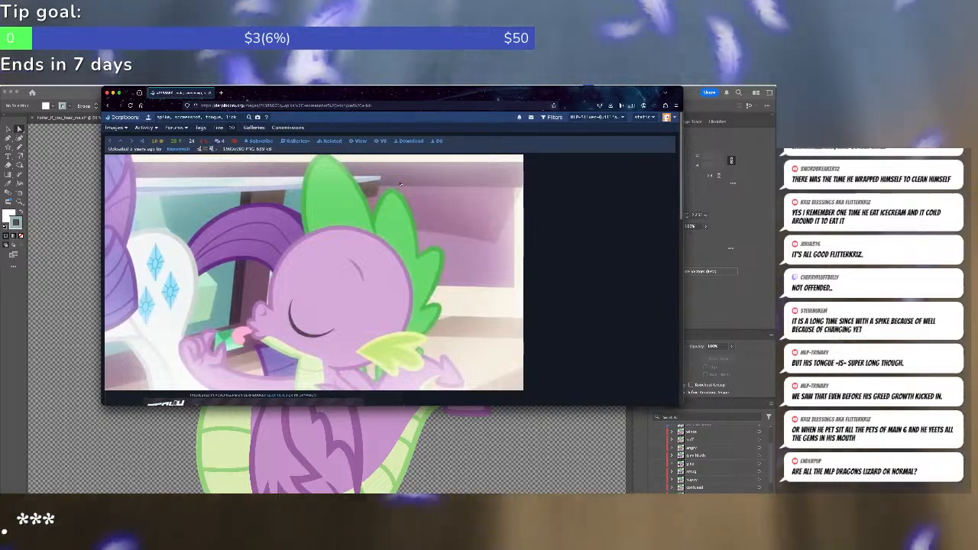
scroll(481, 276, "down", 2)
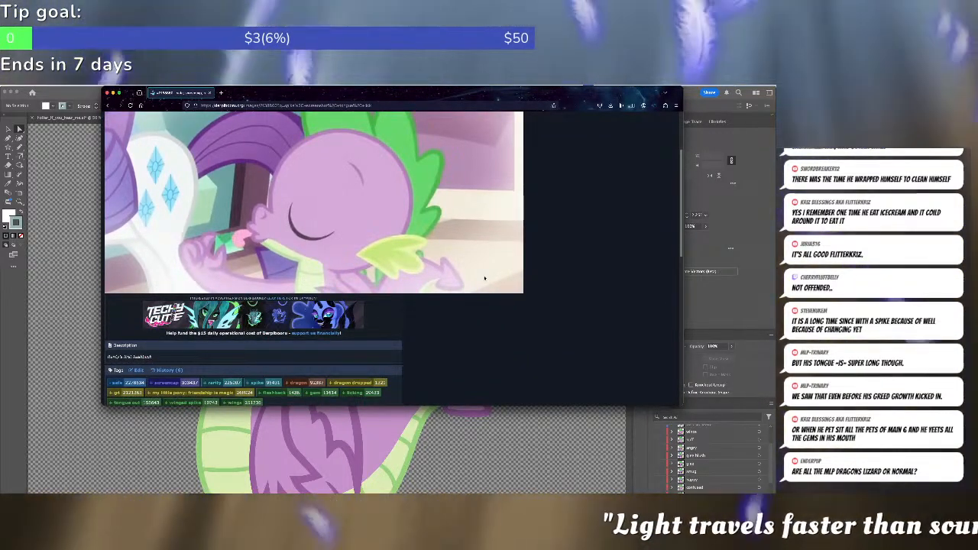
scroll(484, 278, "down", 2)
scroll(449, 265, "up", 3)
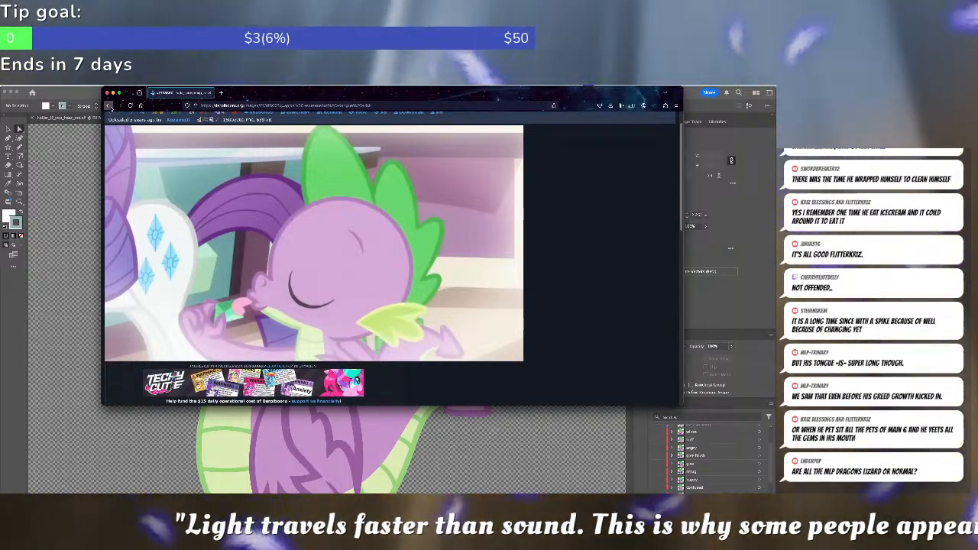
left_click(109, 105)
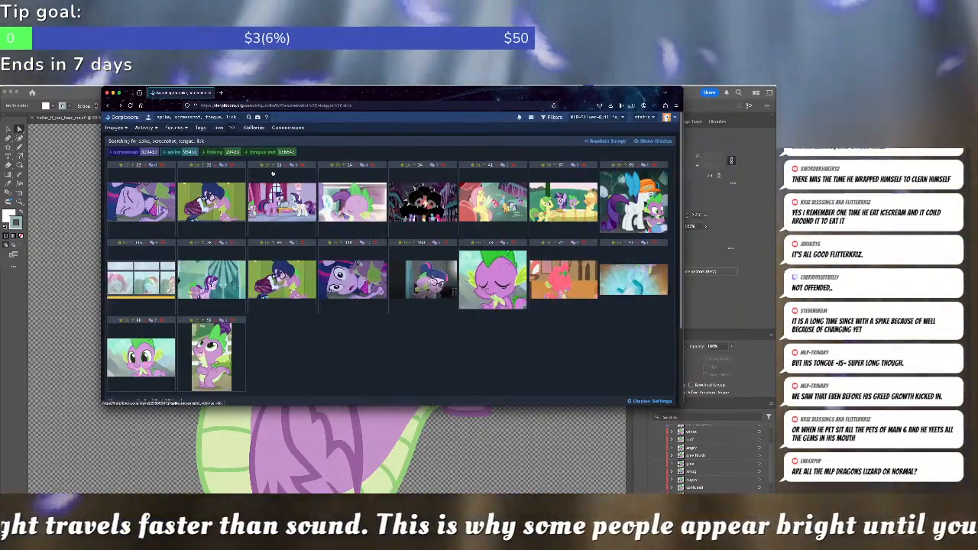
Search Derpibooru for "spike, screenshot, ice cream", browse all the result pages and inspect the image of Spike eating ice cream beside Twilight.
mouse_move(188, 131)
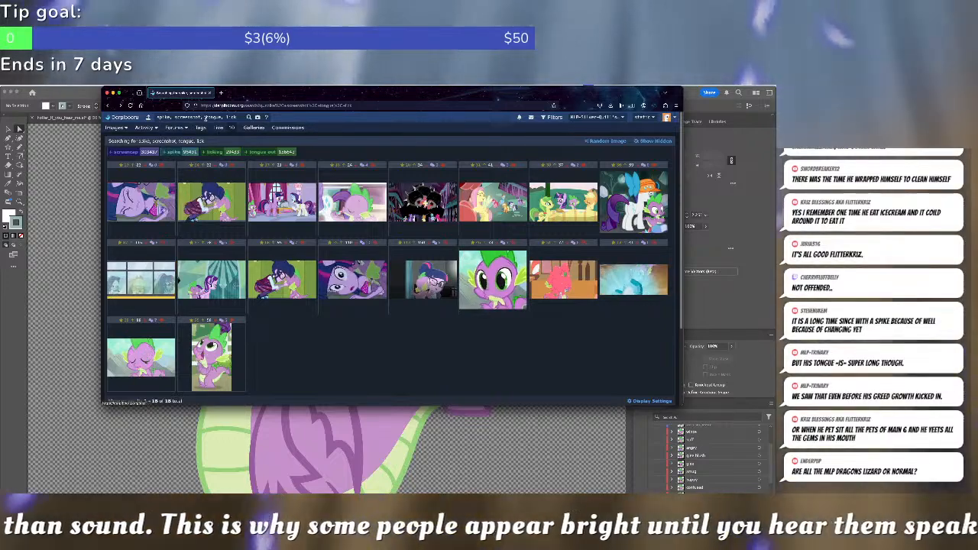
type("ice cream")
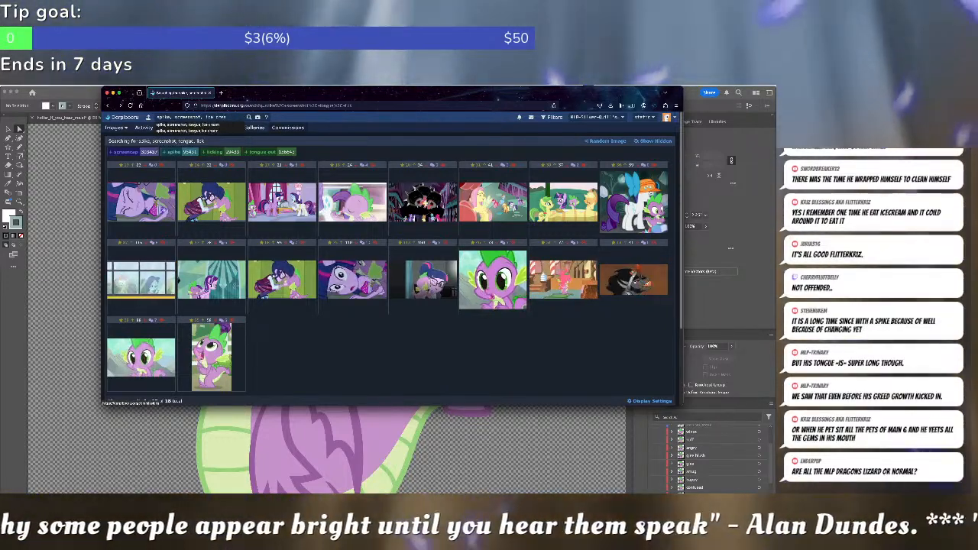
key("Return")
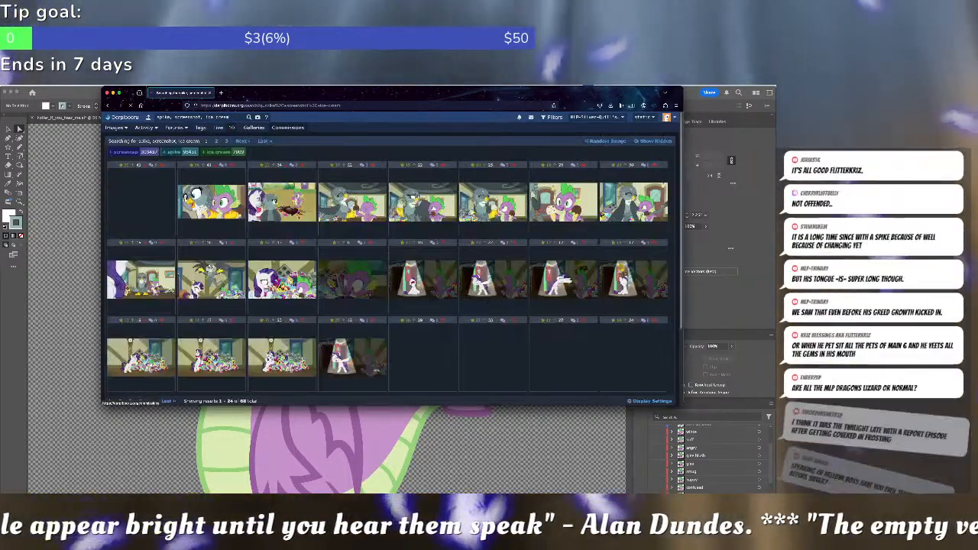
scroll(351, 233, "down", 3)
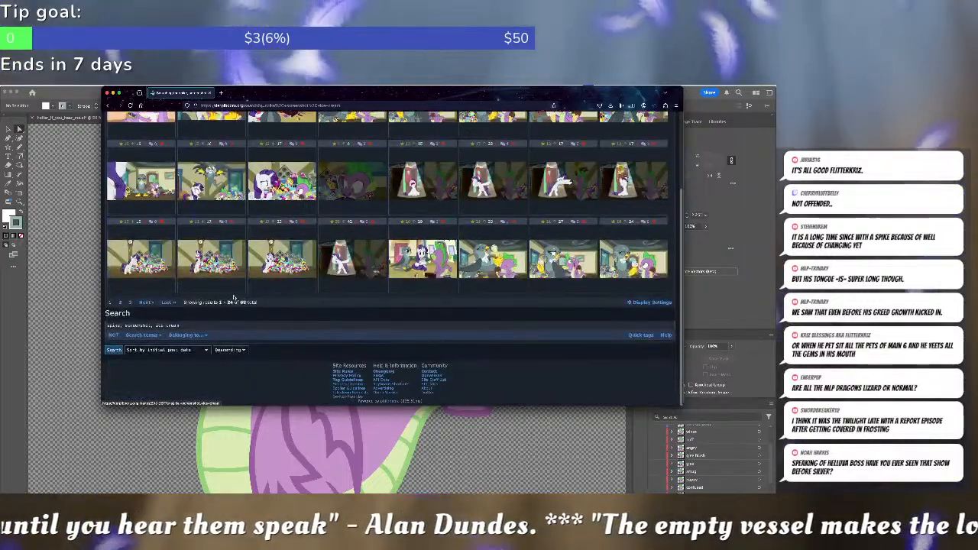
left_click(157, 301)
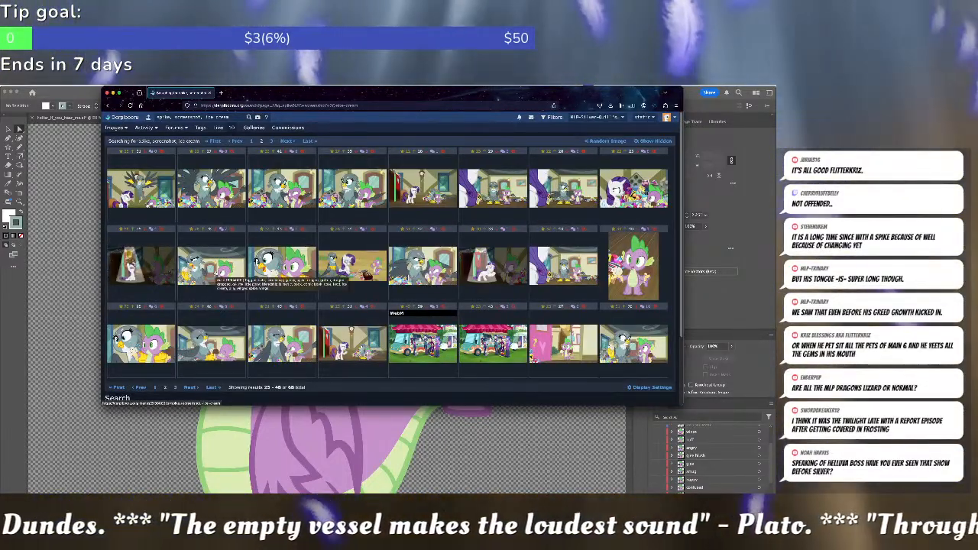
scroll(215, 273, "down", 1)
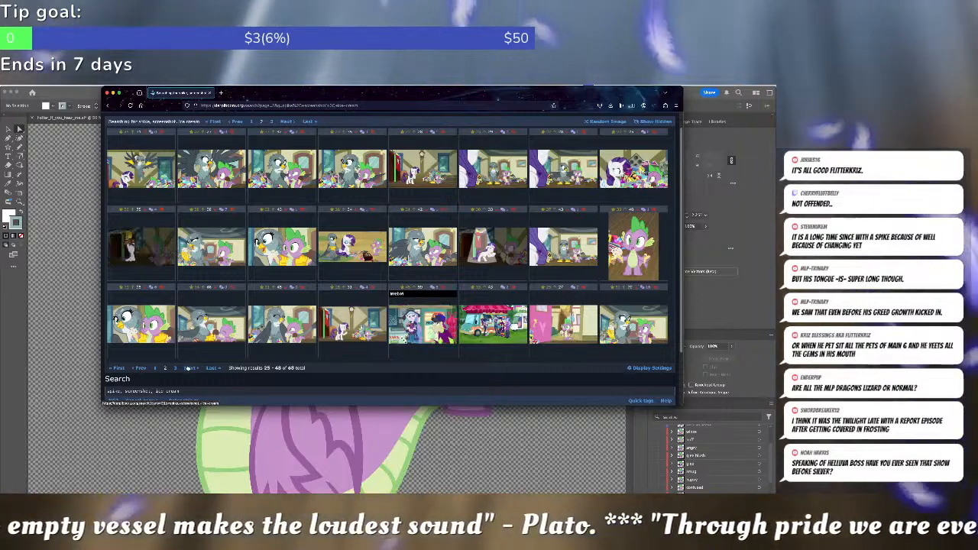
left_click(191, 368)
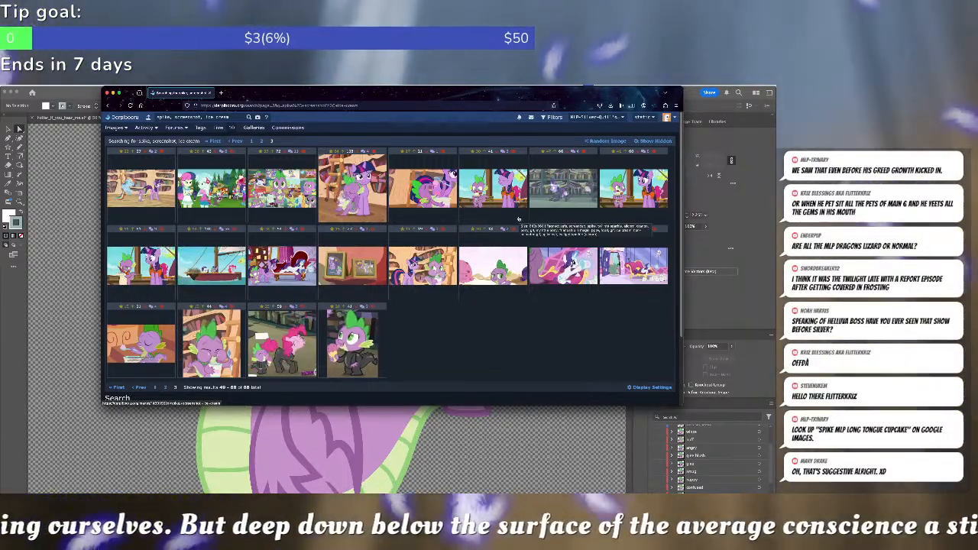
left_click(440, 197)
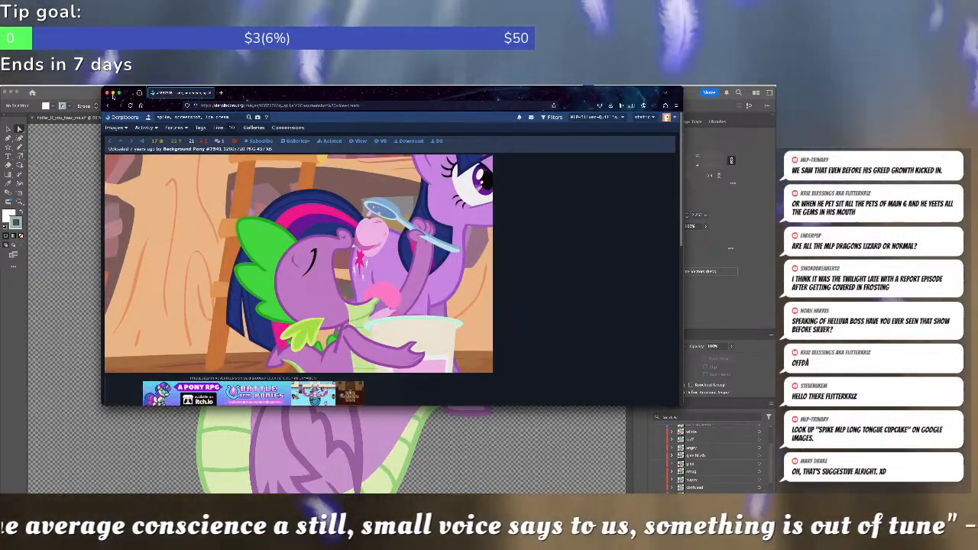
left_click(112, 94)
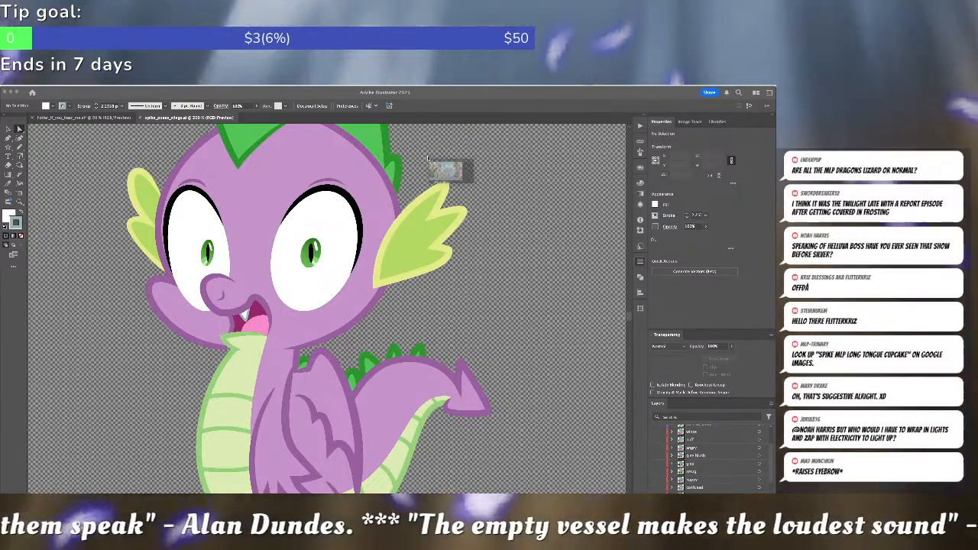
Examine the screenshot of Spike's long tongue holding a cupcake, and return to the dragon drawing in Illustrator.
left_click_drag(469, 159, 332, 133)
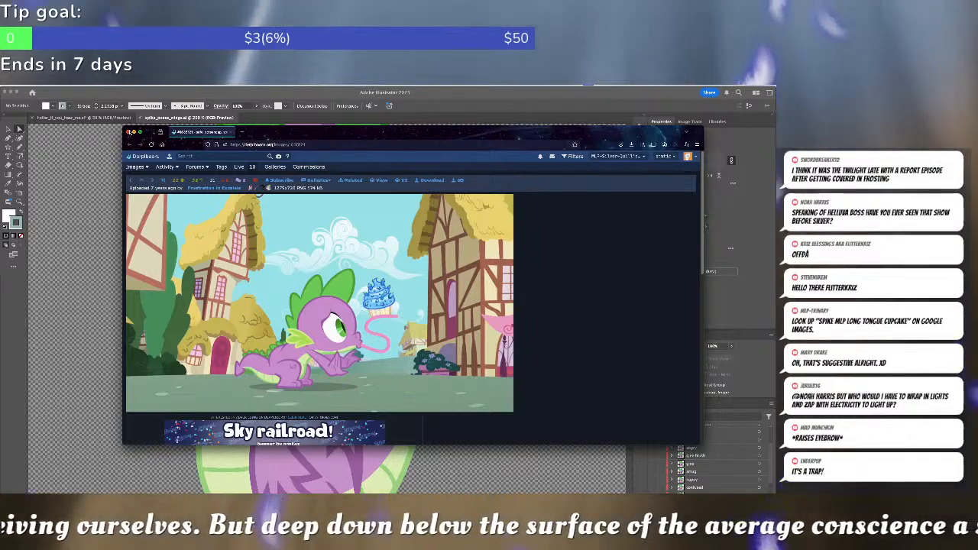
left_click(129, 132)
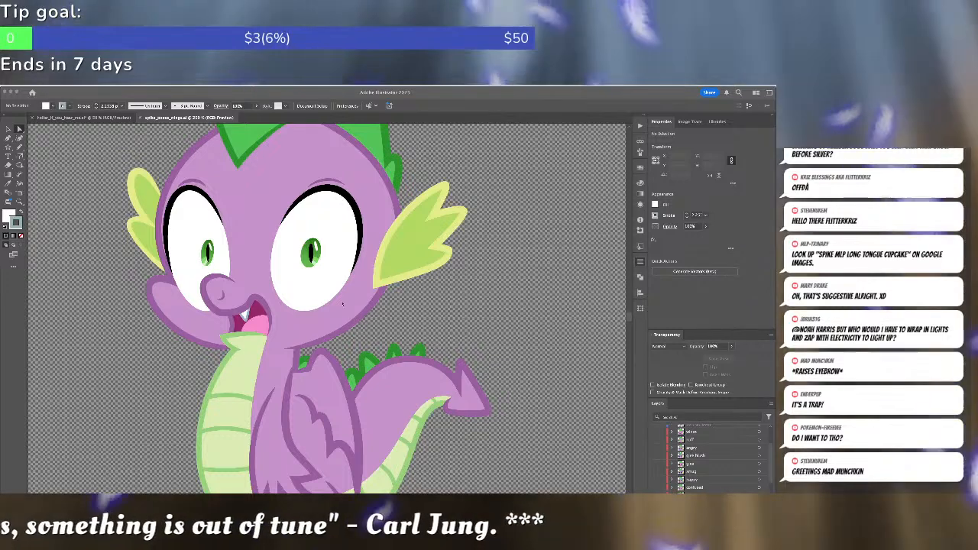
left_click(428, 311)
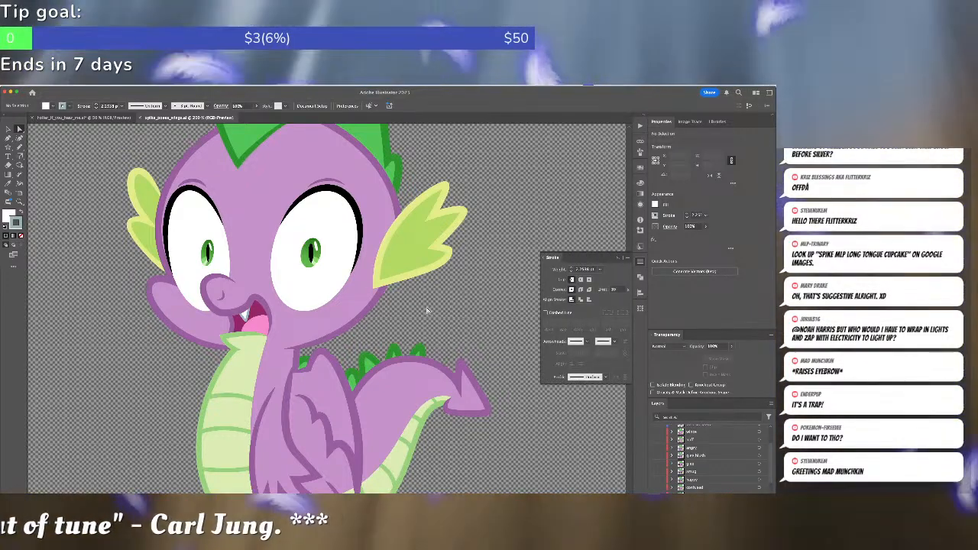
scroll(414, 320, "down", 1)
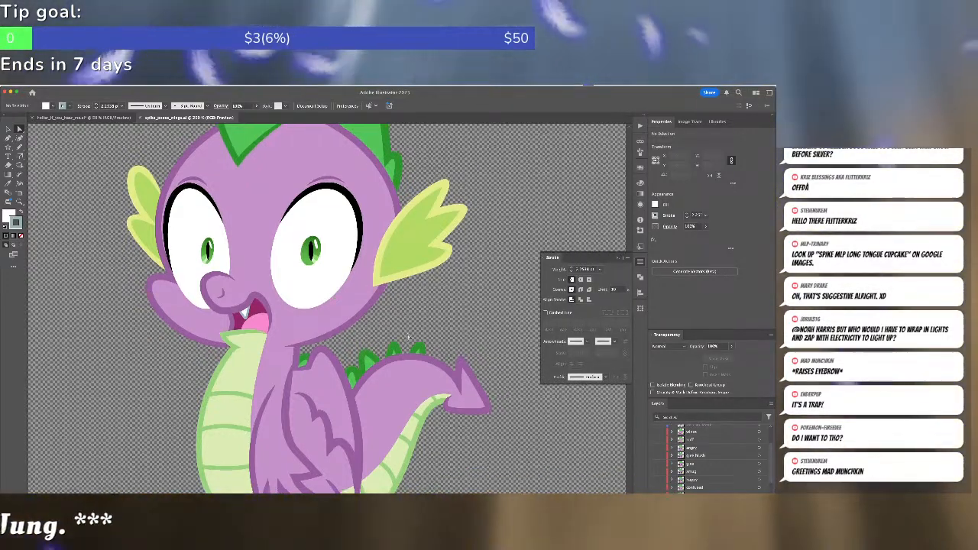
scroll(414, 333, "up", 1)
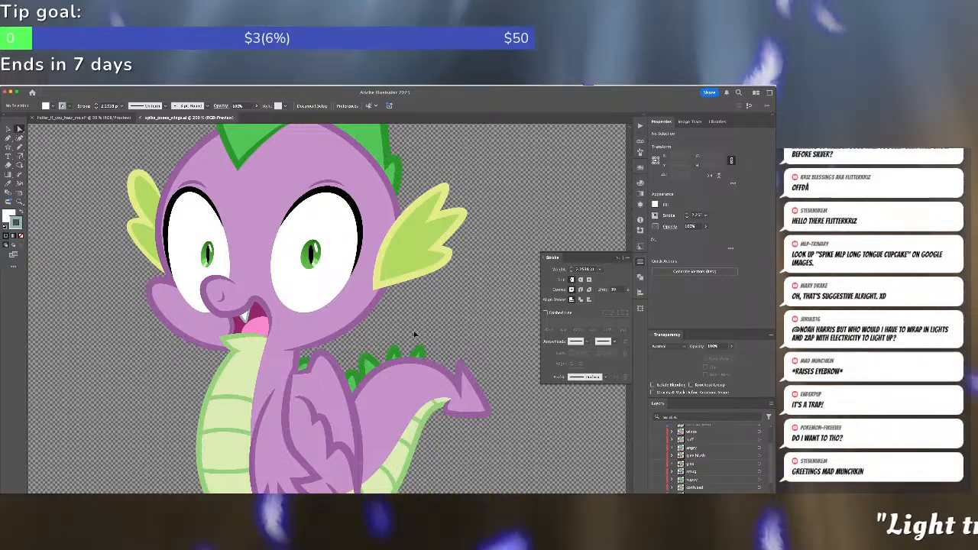
View the whole dragon figure, hide the surprised head layer and show the sad expression in its place.
key("super+minus")
key("super+minus")
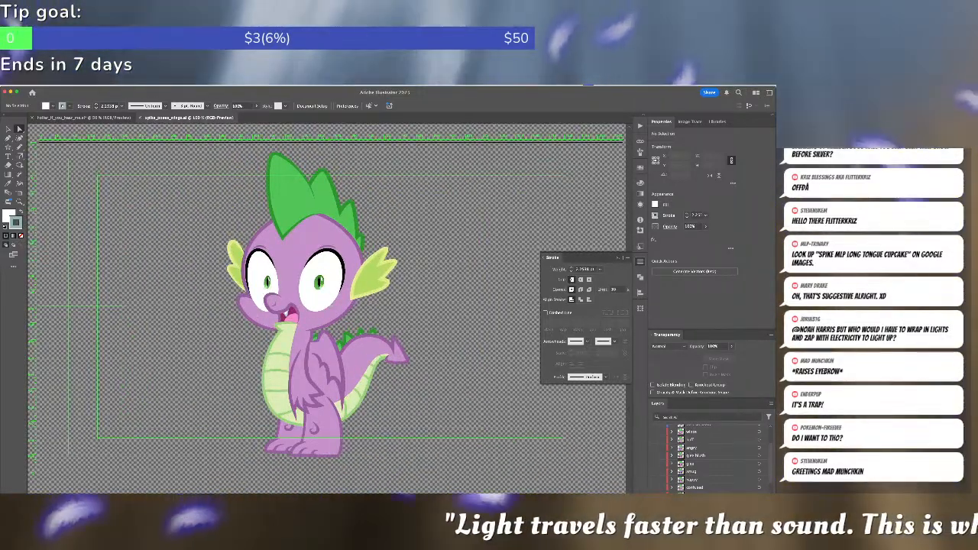
left_click(656, 463)
scroll(663, 463, "up", 3)
scroll(663, 463, "down", 3)
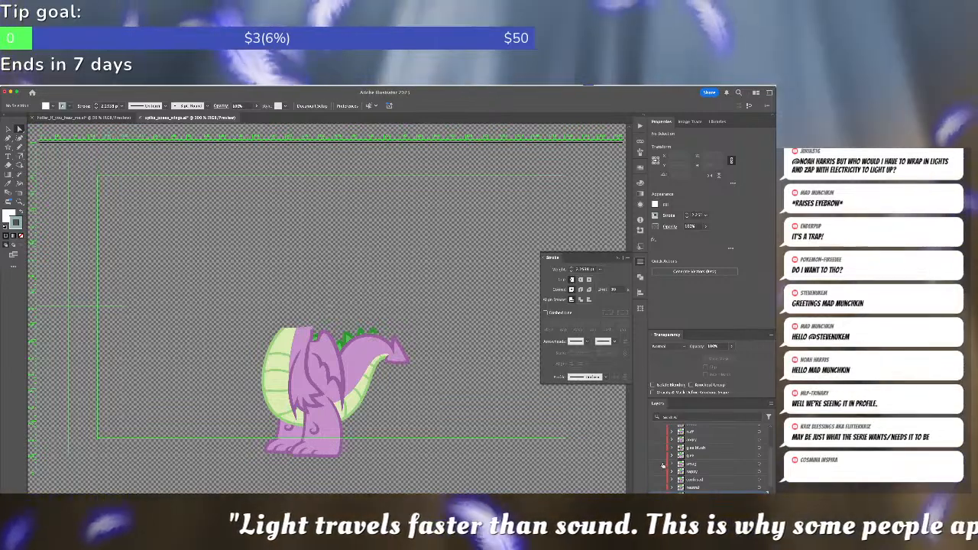
scroll(658, 470, "down", 2)
left_click(654, 481)
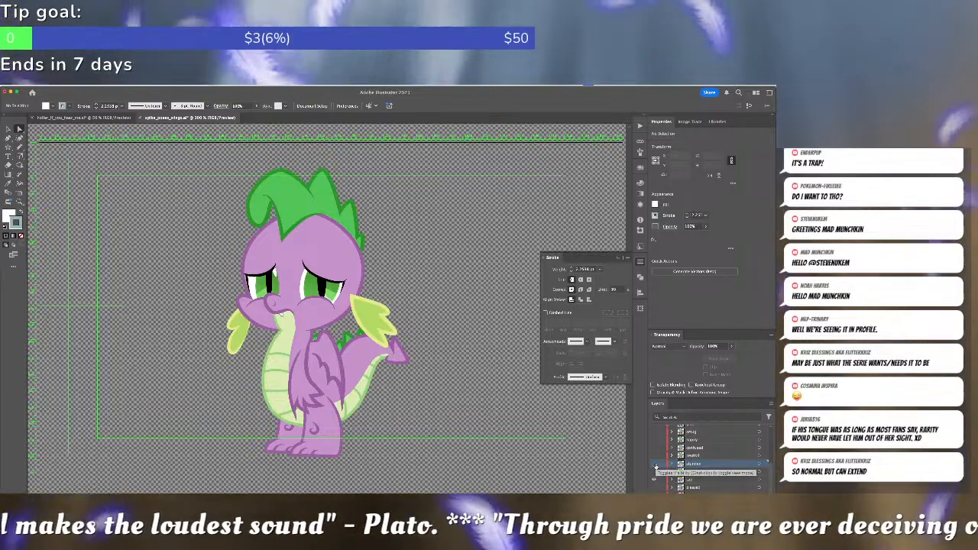
Compare the surprised expression with the others, and leave only the happy head displayed on the dragon's body.
left_click(655, 465)
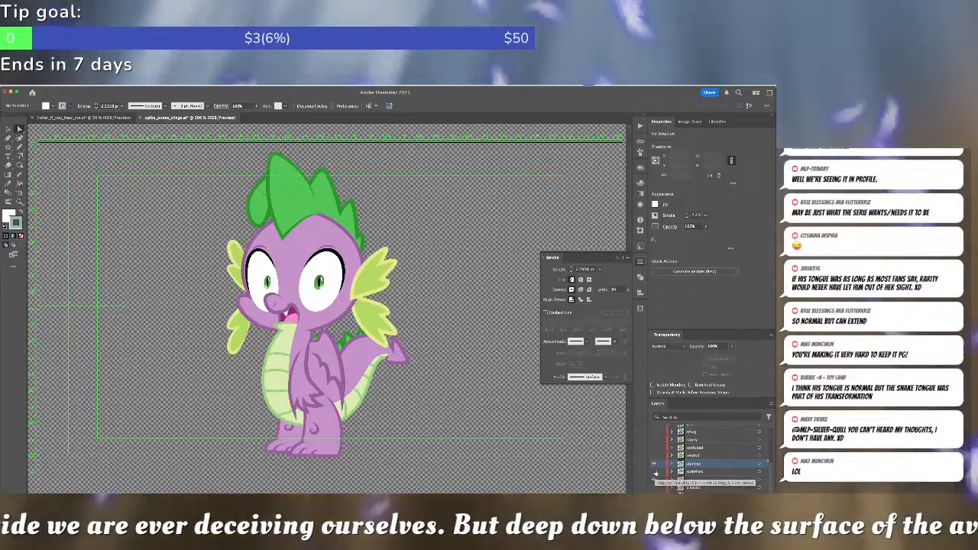
left_click(654, 440)
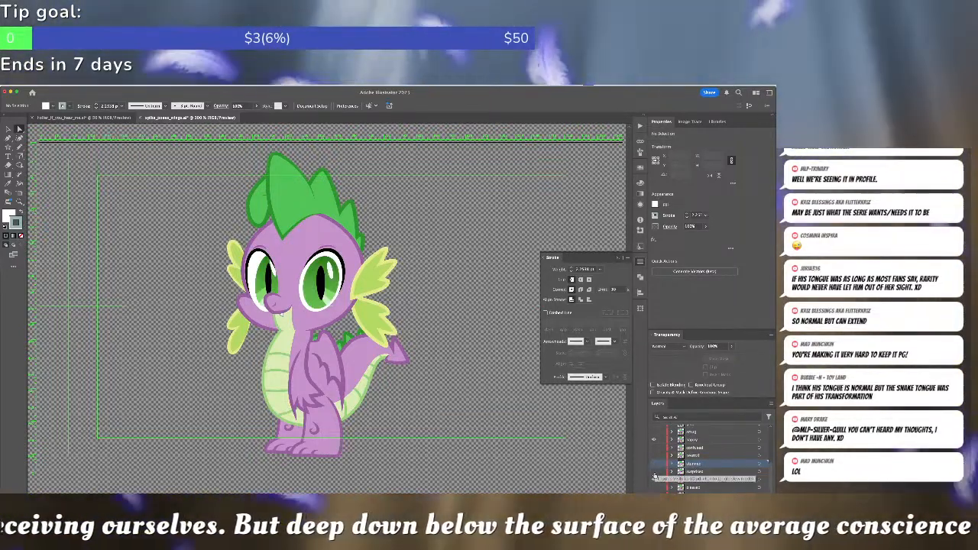
left_click(654, 481)
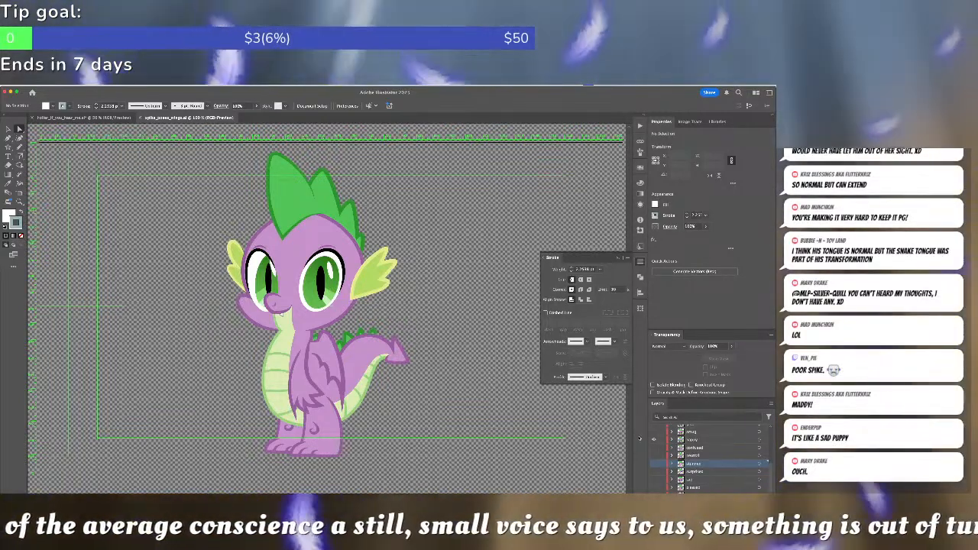
Show the front-facing portrait head and body layers, and hide the happy head and the three-quarter body.
scroll(664, 458, "up", 2)
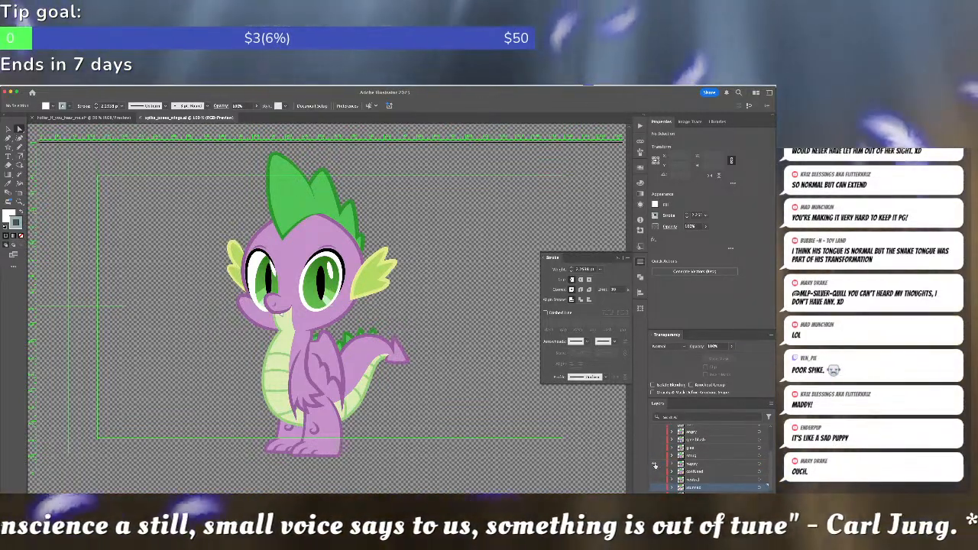
scroll(655, 458, "up", 3)
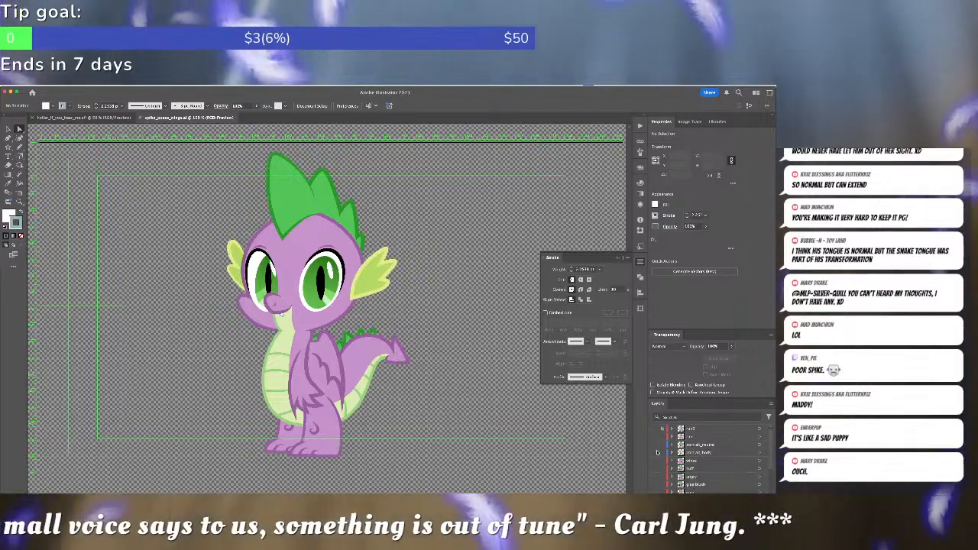
left_click(653, 452)
left_click(653, 443)
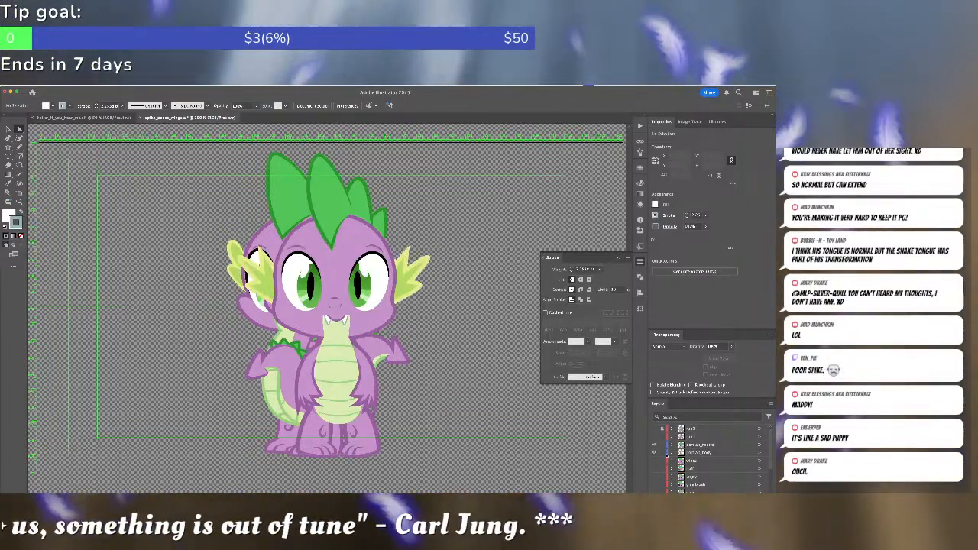
scroll(659, 458, "down", 5)
left_click(653, 440)
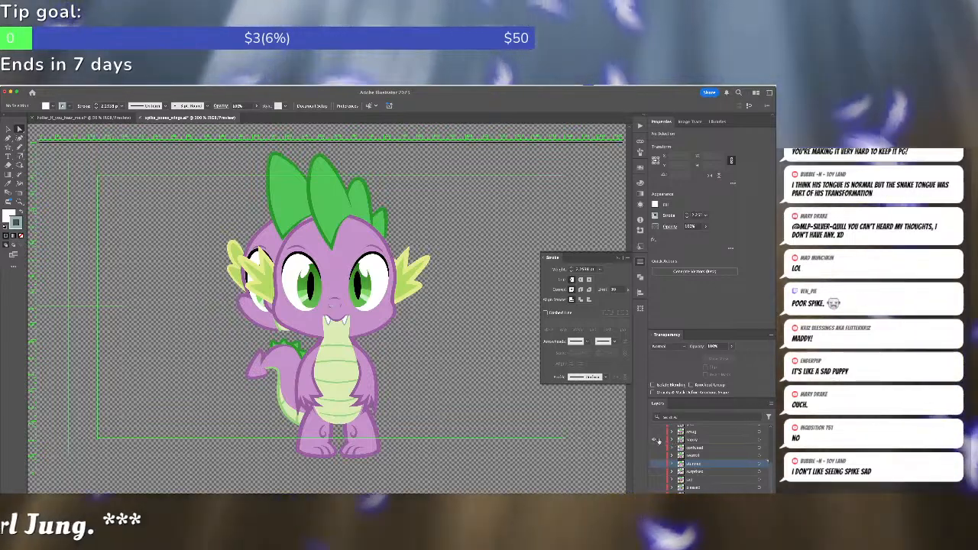
left_click(654, 441)
scroll(657, 451, "up", 3)
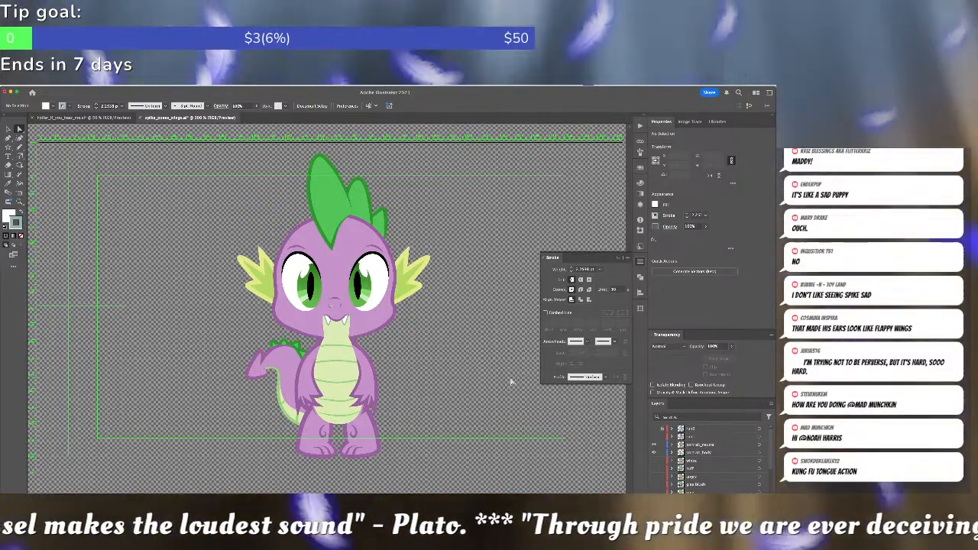
Fit the artboard with the front-facing dragon in the window, and switch to Premiere Pro.
key("super+0")
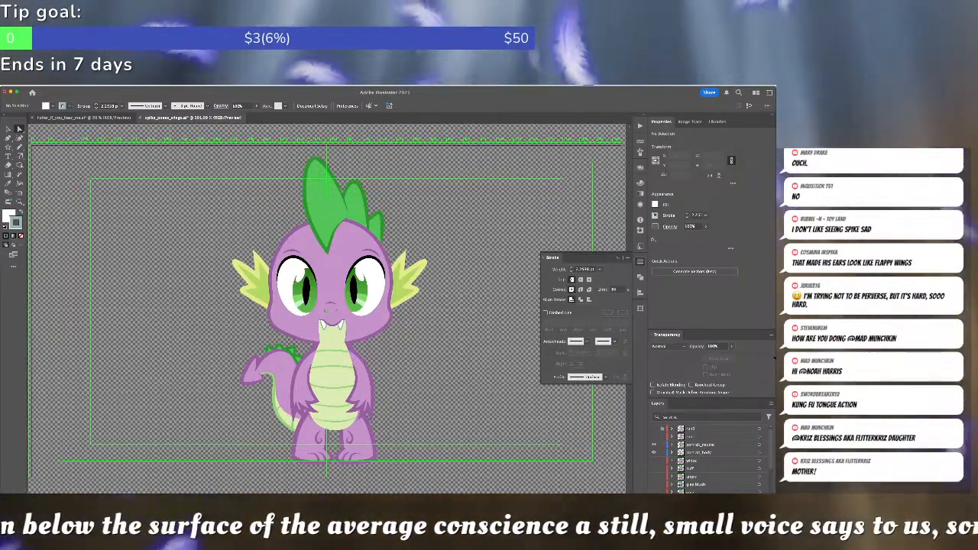
key("super+Tab")
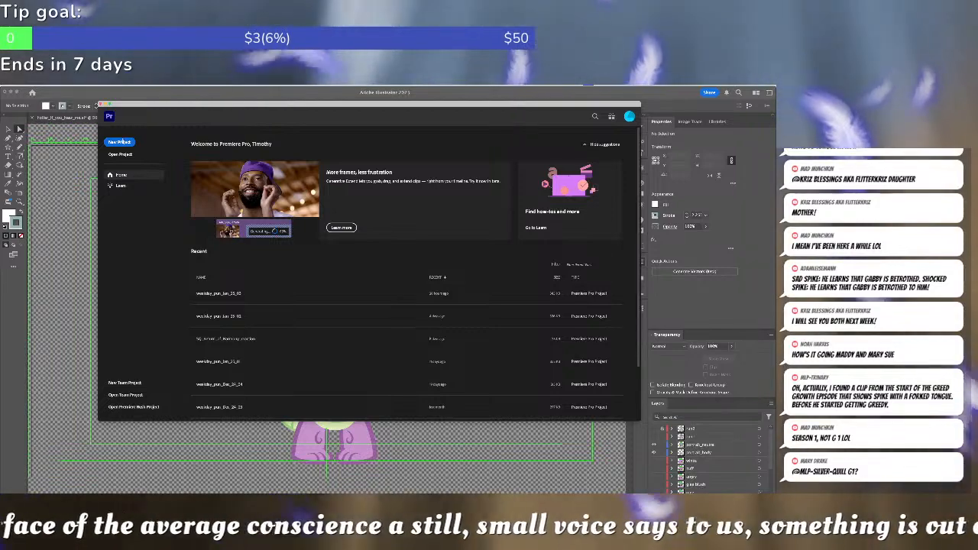
Start a new project and name it Swarm of the Century.
left_click(120, 142)
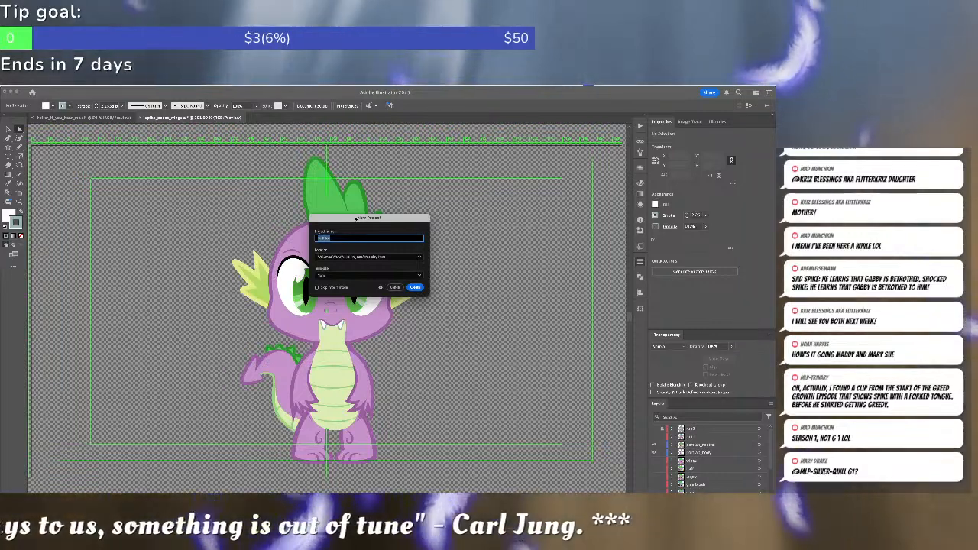
type("Puns")
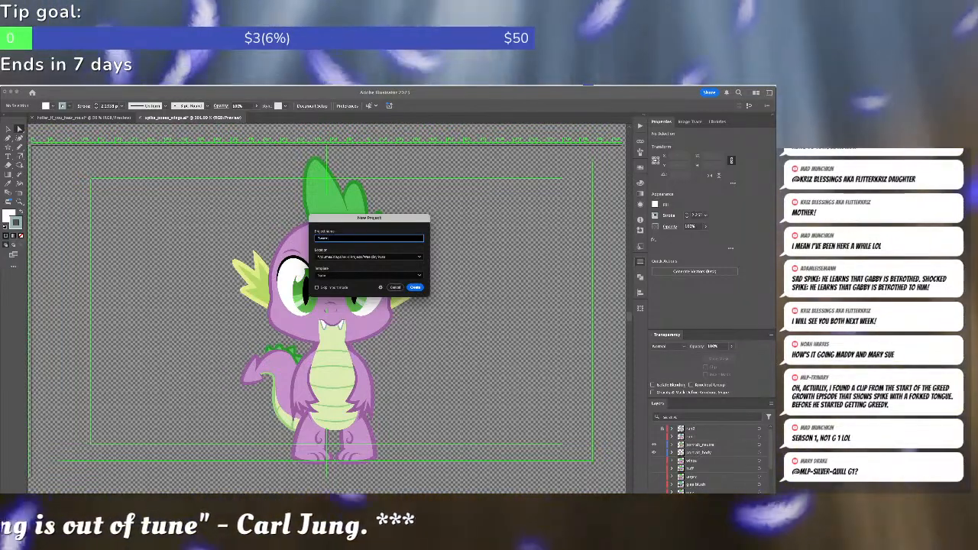
type(" of the C")
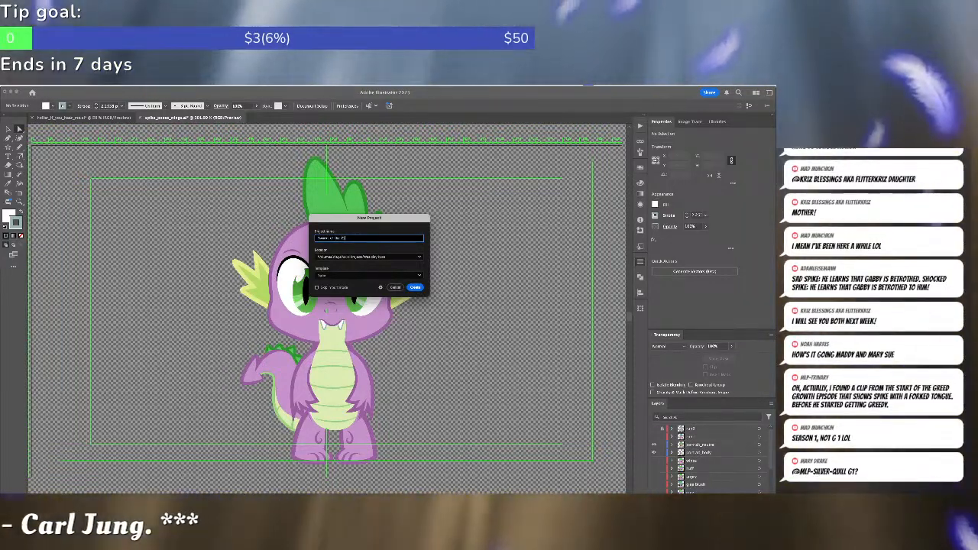
type("entury")
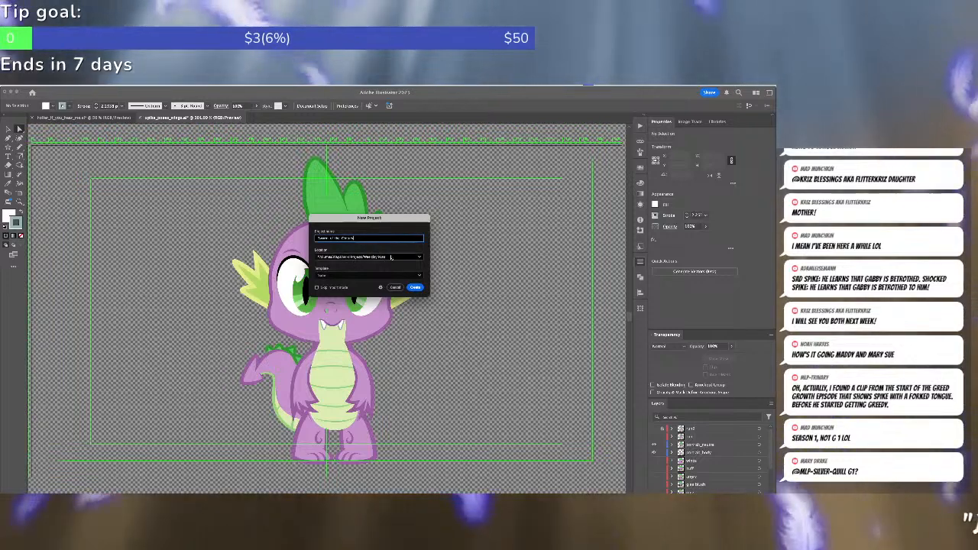
Choose a custom project location on the projects drive and create a Swarm of the Century folder inside the show's folder.
left_click(391, 257)
left_click(355, 293)
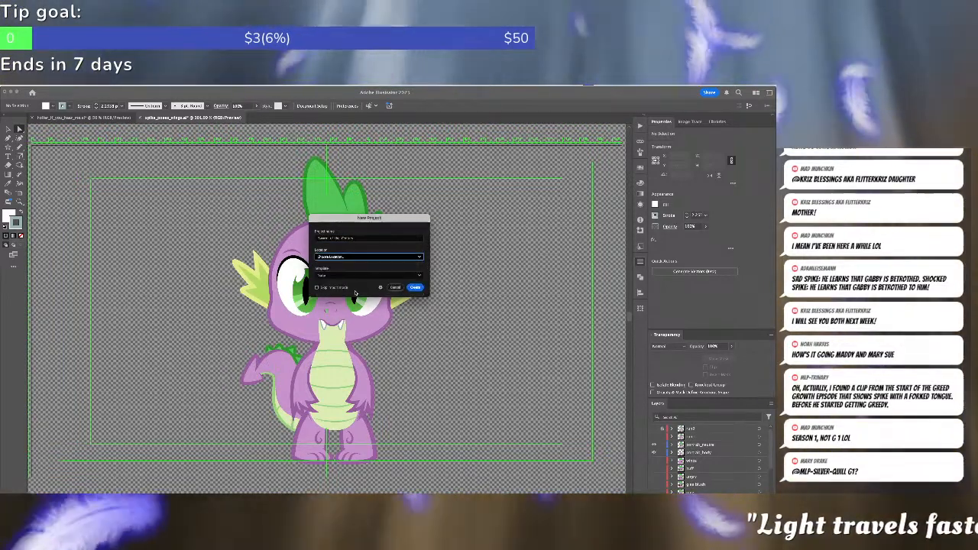
left_click(461, 265)
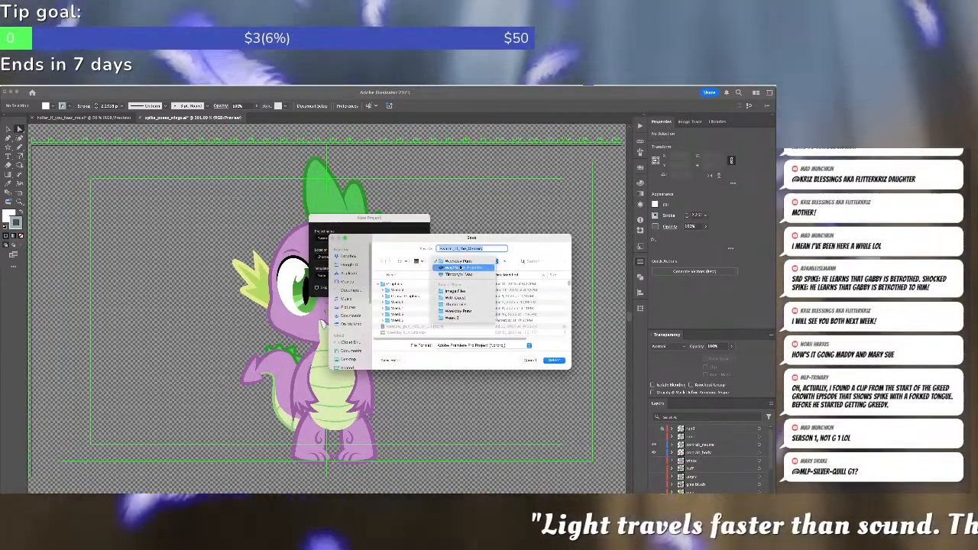
left_click(457, 268)
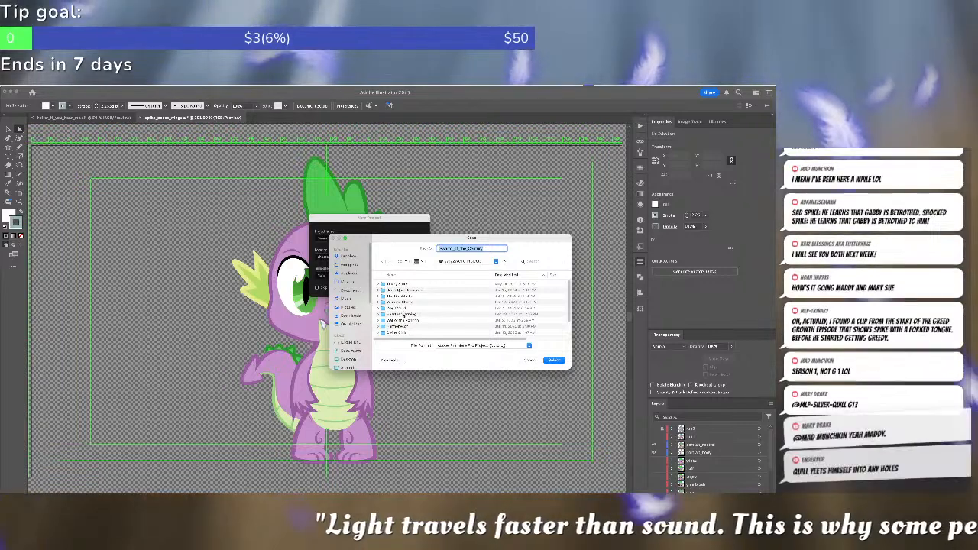
double_click(435, 324)
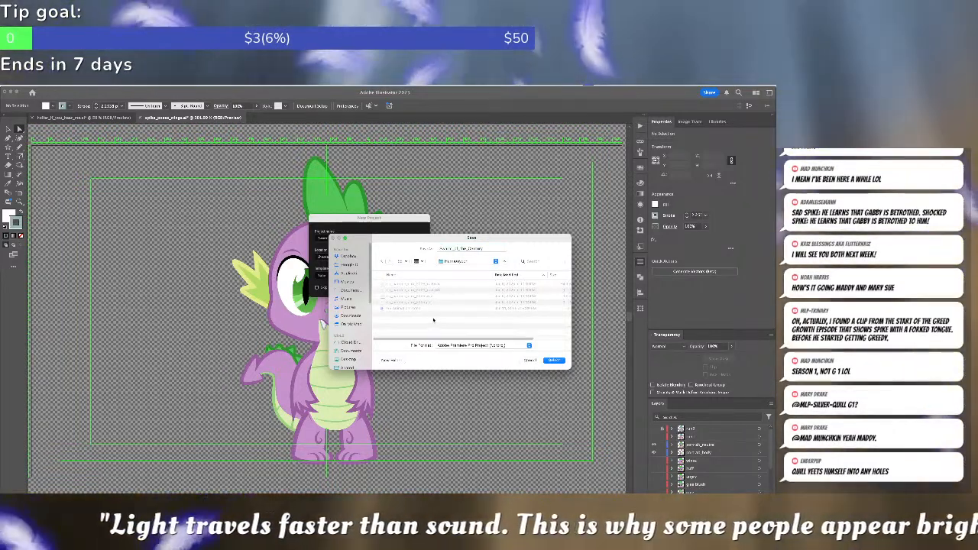
left_click(396, 362)
type("Swarm")
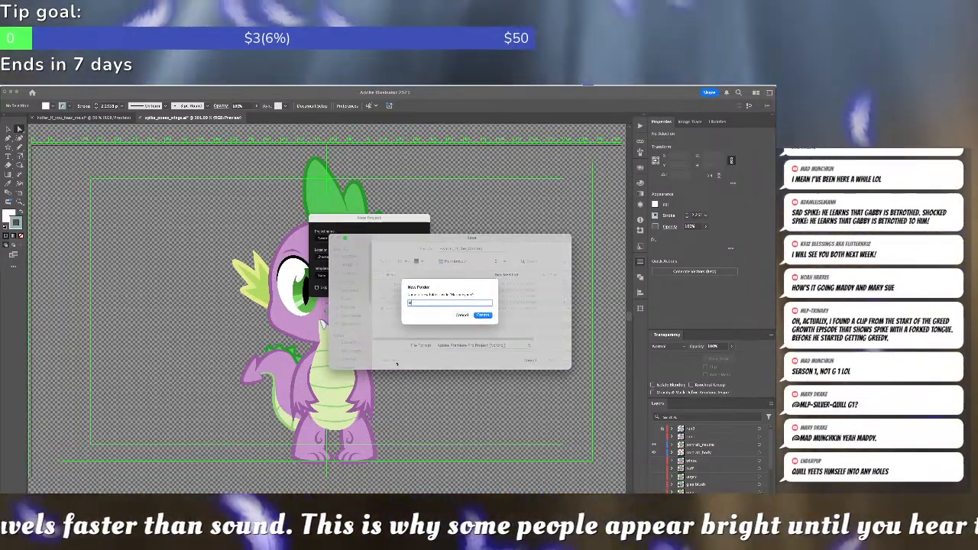
type(" of the Centu")
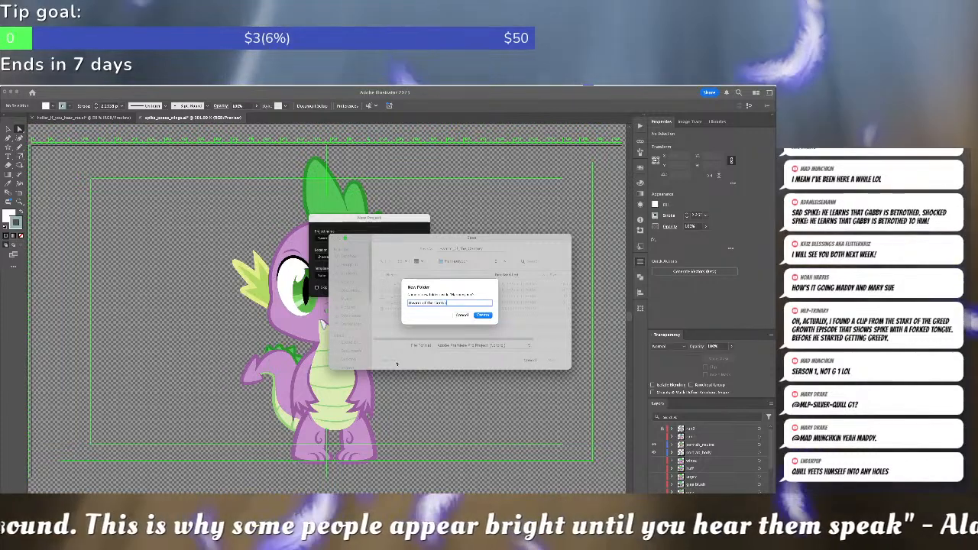
type("ry")
key("Return")
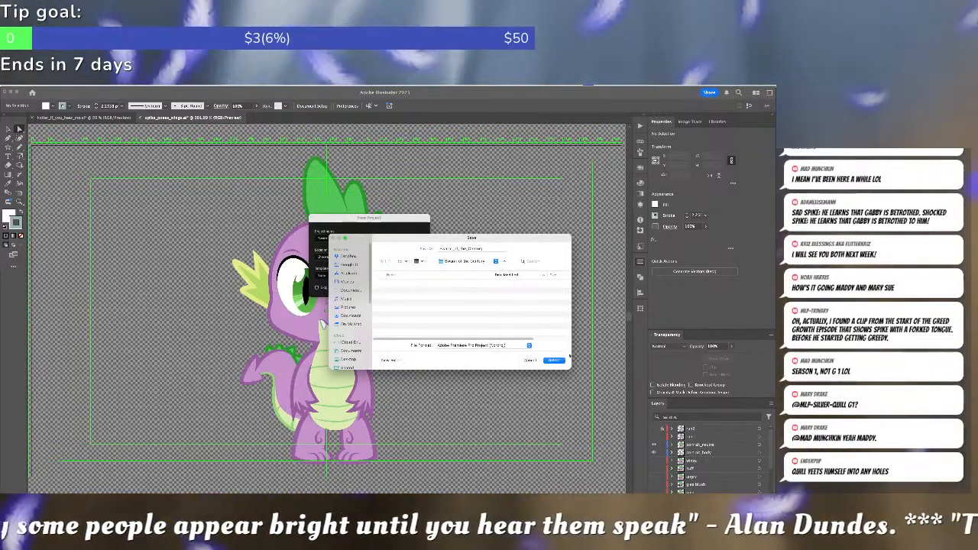
Create the project in the Swarm of the Century folder, skipping the media import.
left_click(557, 360)
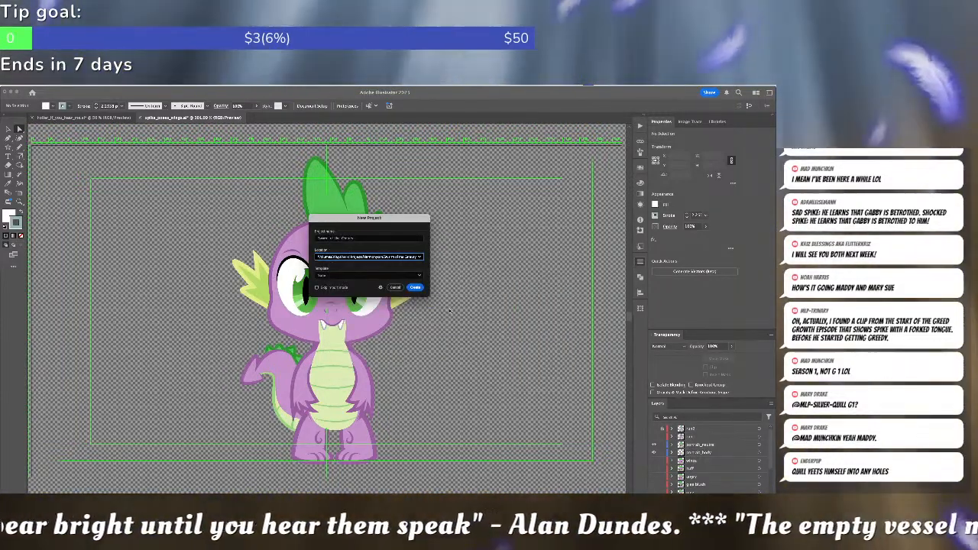
left_click(421, 290)
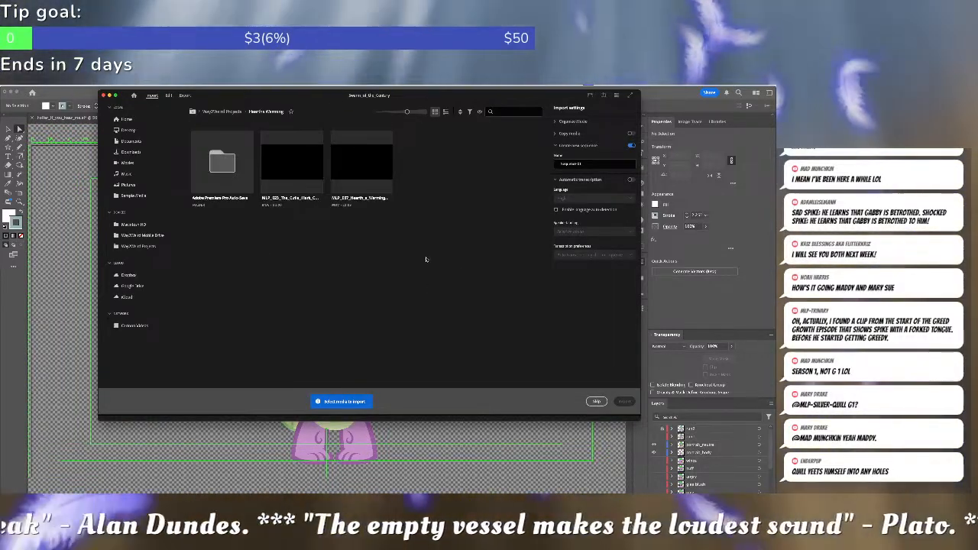
left_click(595, 401)
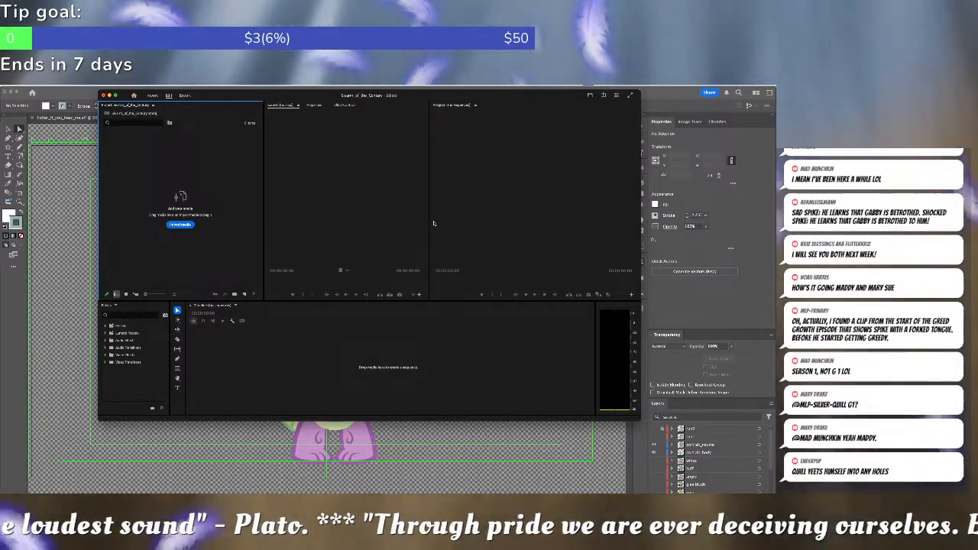
Widen the source monitor and enlarge the project window to cover most of the screen.
left_click_drag(430, 221, 472, 215)
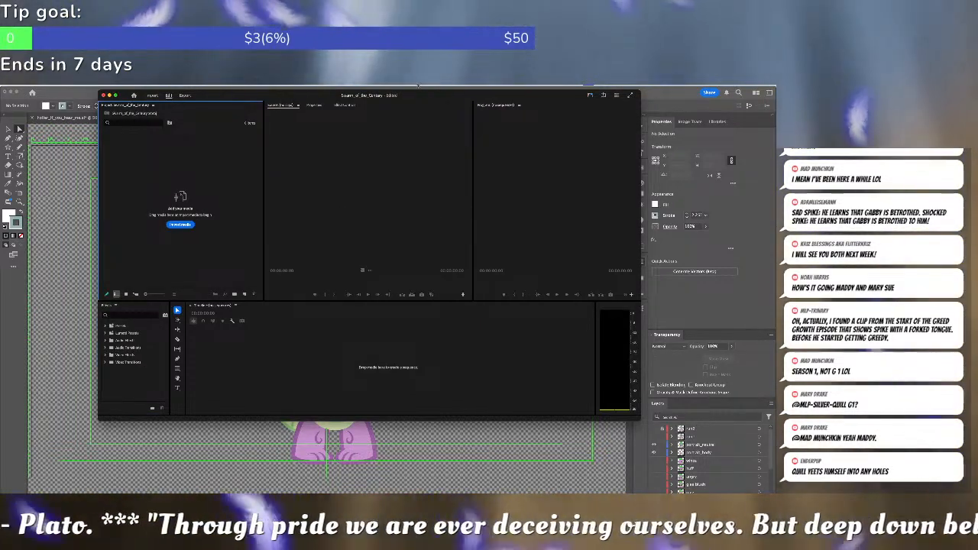
left_click_drag(425, 98, 327, 95)
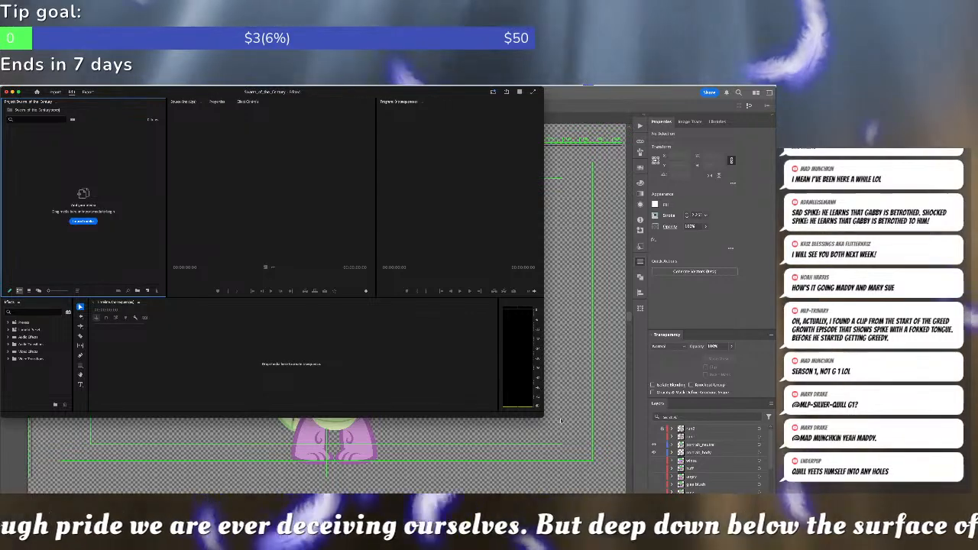
left_click_drag(543, 413, 743, 490)
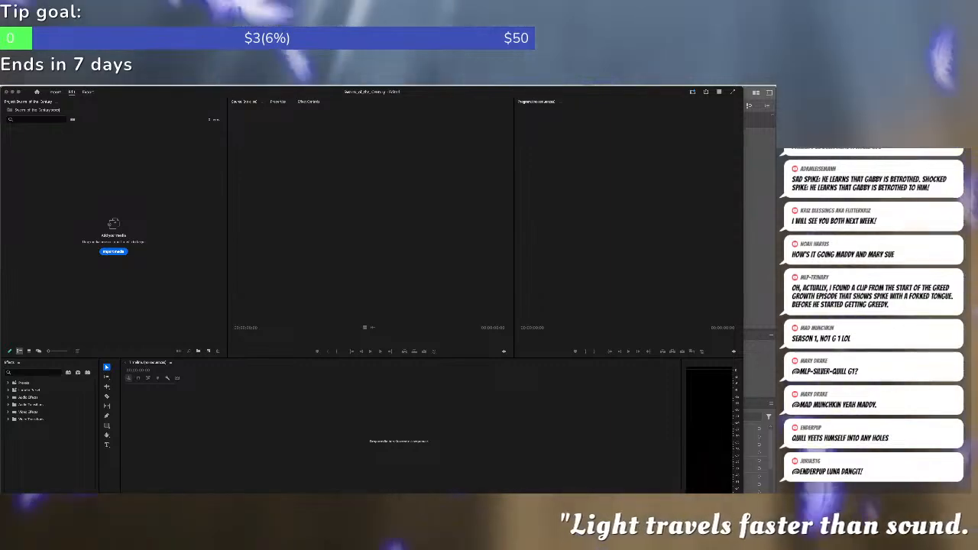
Find UniConverter among the installed applications and switch to it.
key("F4")
scroll(507, 249, "right", 2)
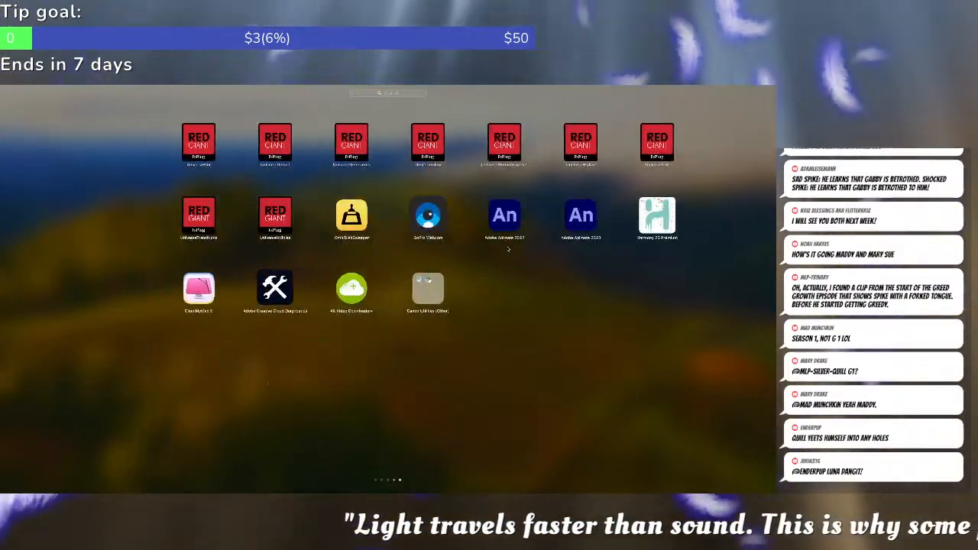
scroll(509, 249, "left", 3)
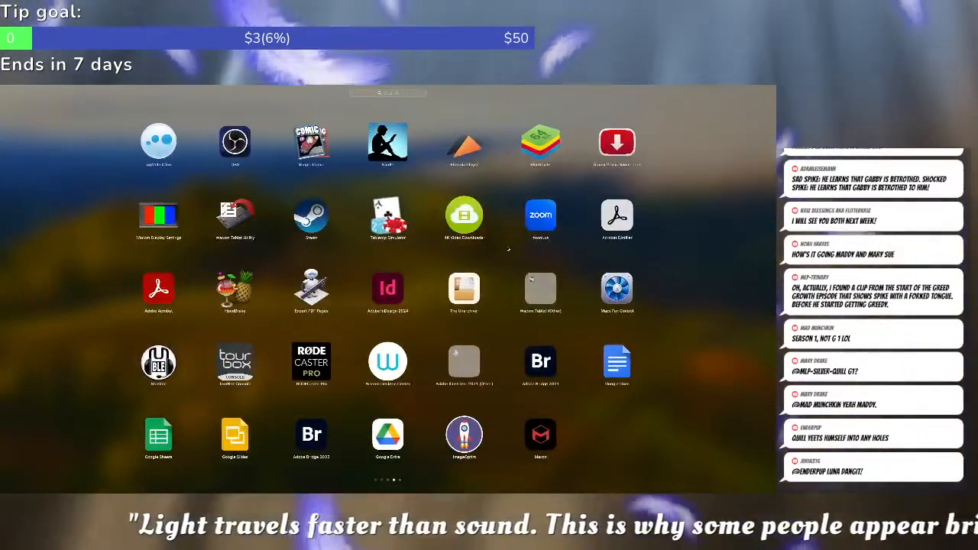
scroll(552, 248, "left", 2)
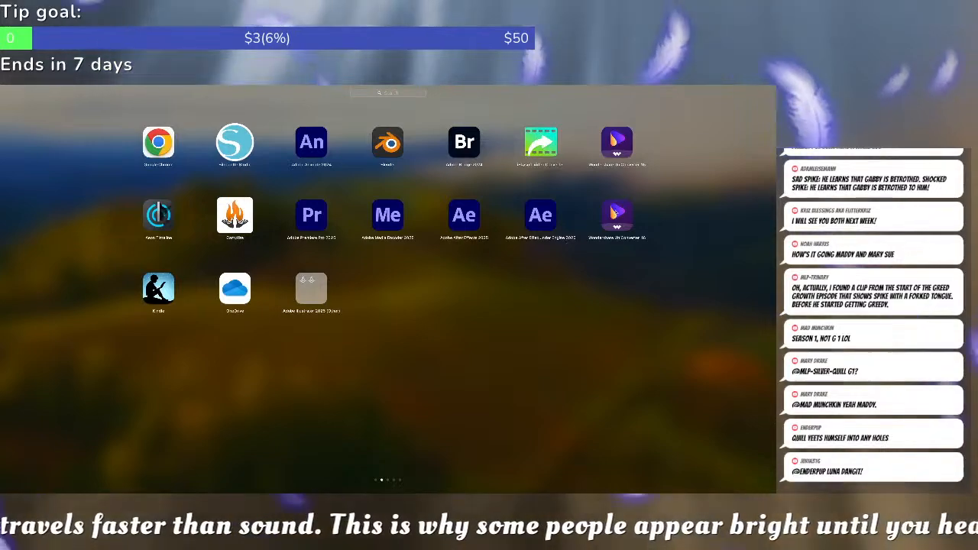
key("Escape")
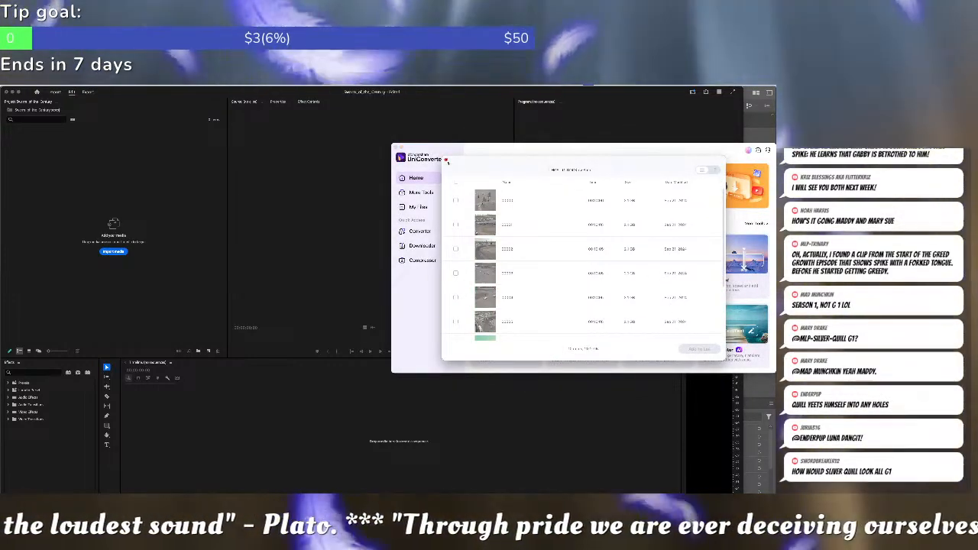
Dismiss the list of camera clips, open the Converter tool and centre its window on the screen.
left_click(446, 161)
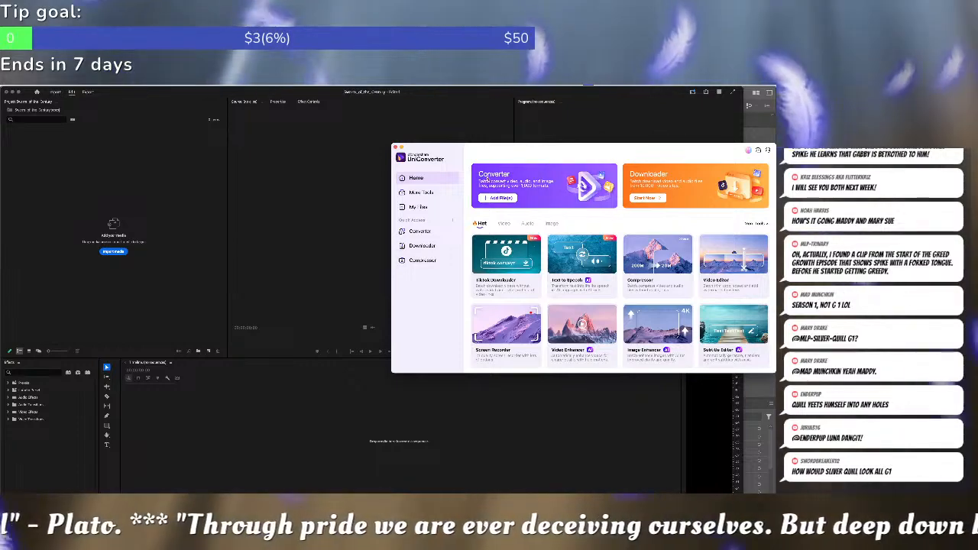
left_click(525, 177)
left_click_drag(527, 151, 387, 146)
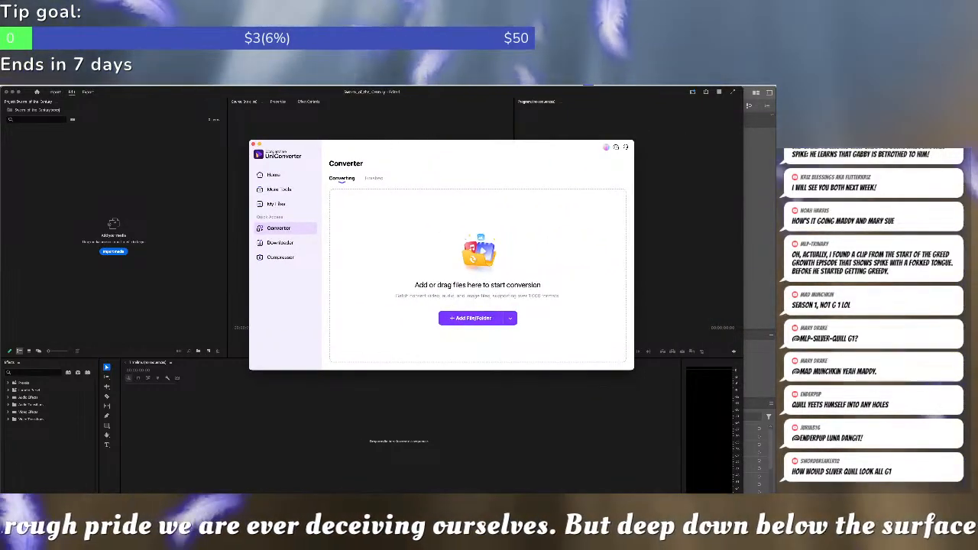
Add the MLP_010_Swarm_of_the_Century video for conversion with only its first audio track selected, and check the custom output format.
left_click_drag(544, 211, 502, 232)
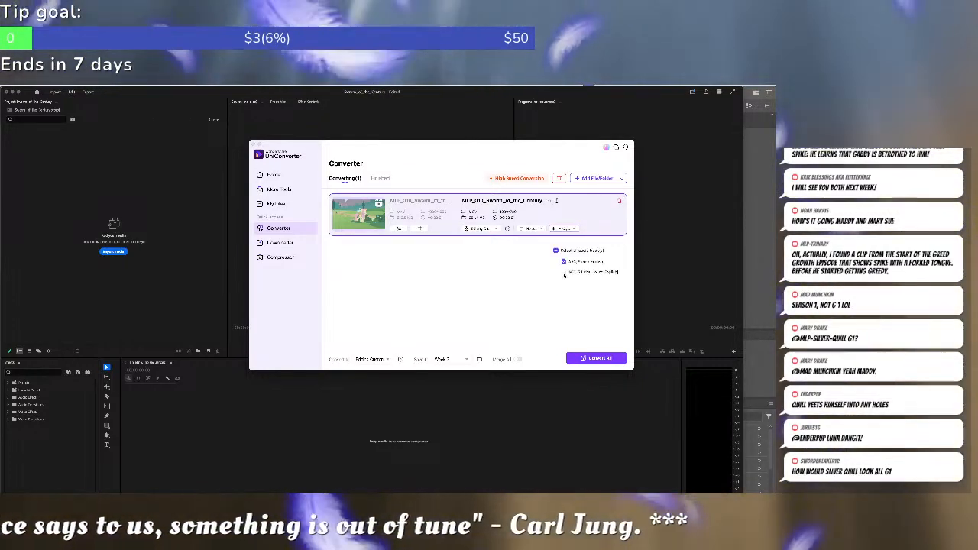
left_click(489, 277)
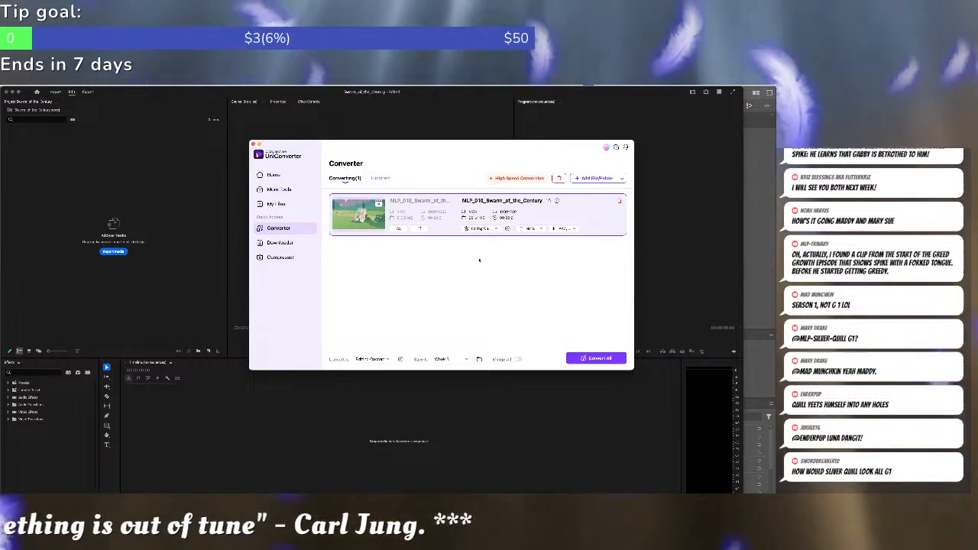
left_click(374, 359)
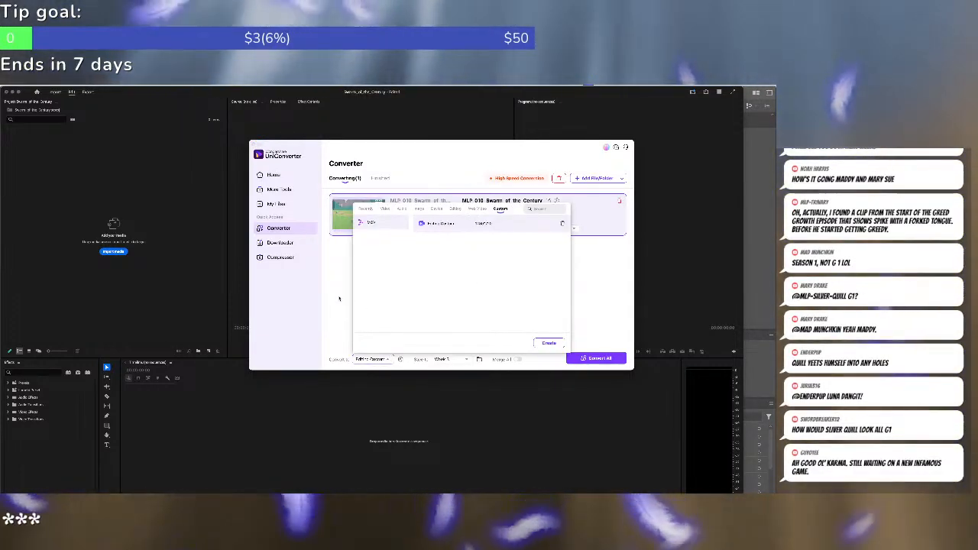
left_click(339, 298)
Set the output location to the Swarm of the Century folder and start converting the video.
left_click(451, 359)
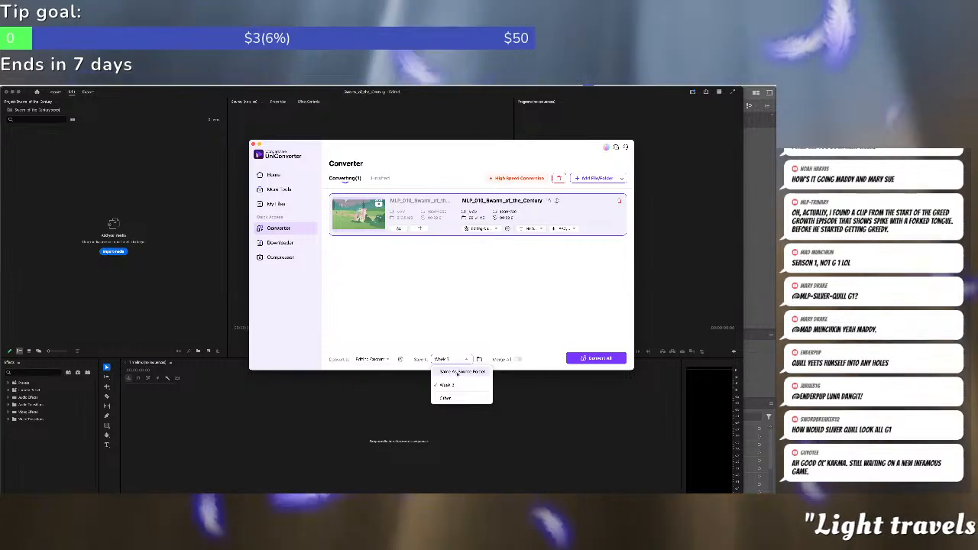
left_click(446, 397)
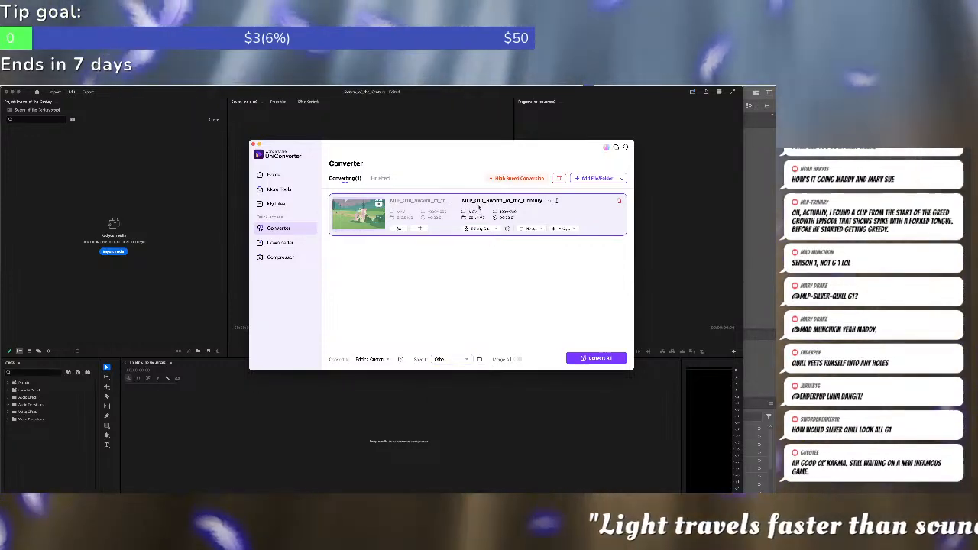
left_click(459, 200)
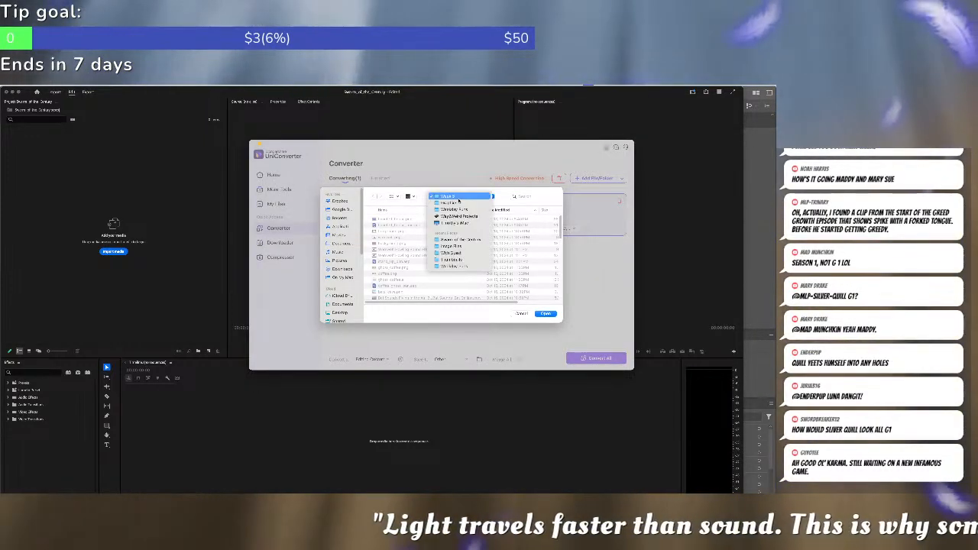
left_click(459, 239)
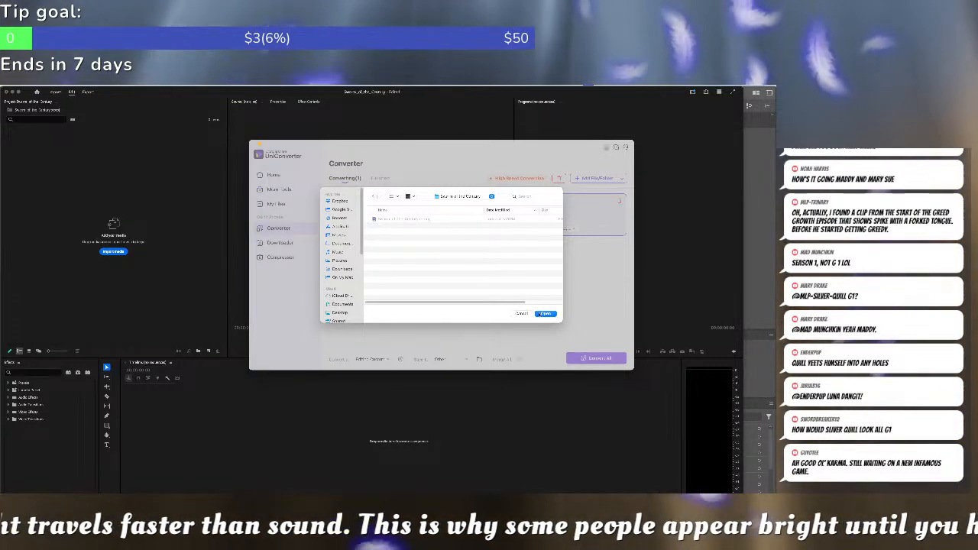
left_click(542, 314)
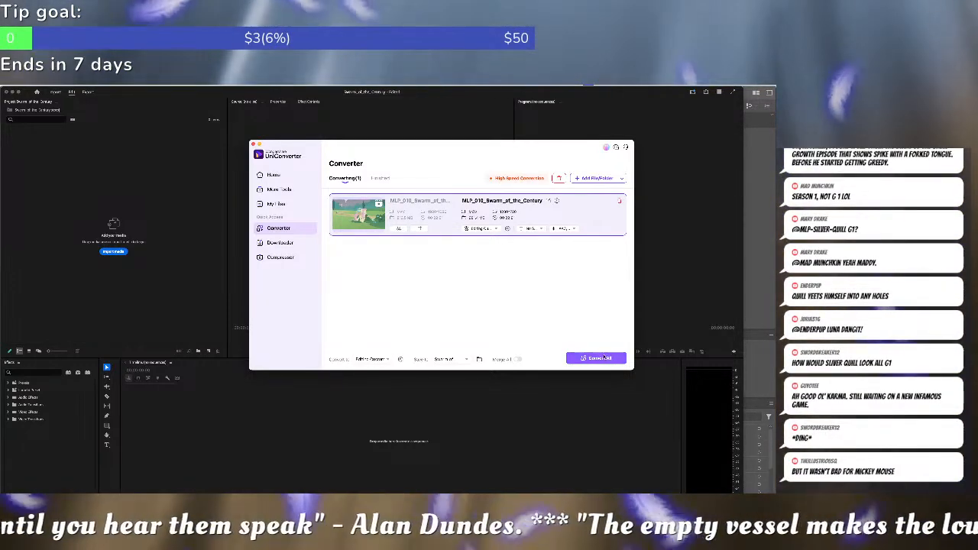
left_click(603, 359)
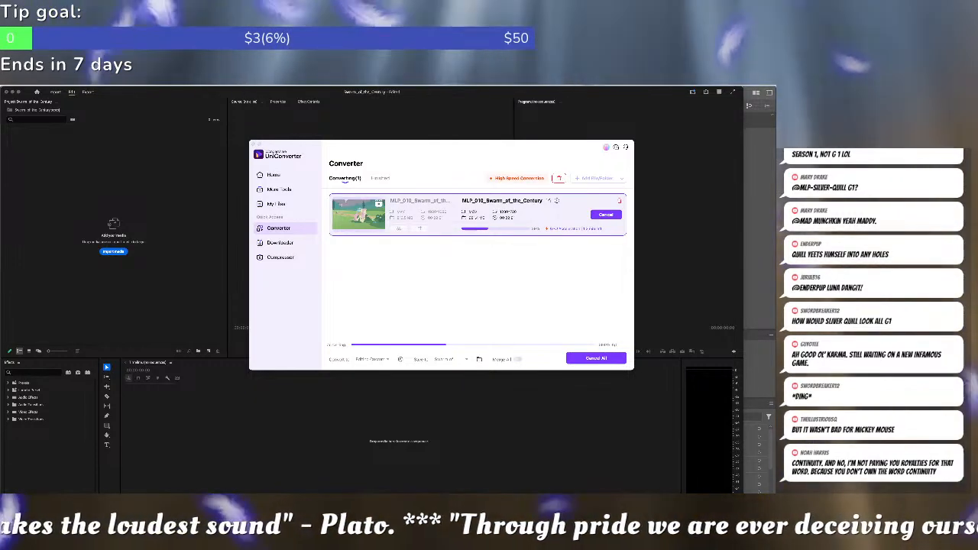
Switch to the browser with the griffin image search and open the Reddit post picturing the giant purple griffin.
left_click_drag(264, 140, 254, 139)
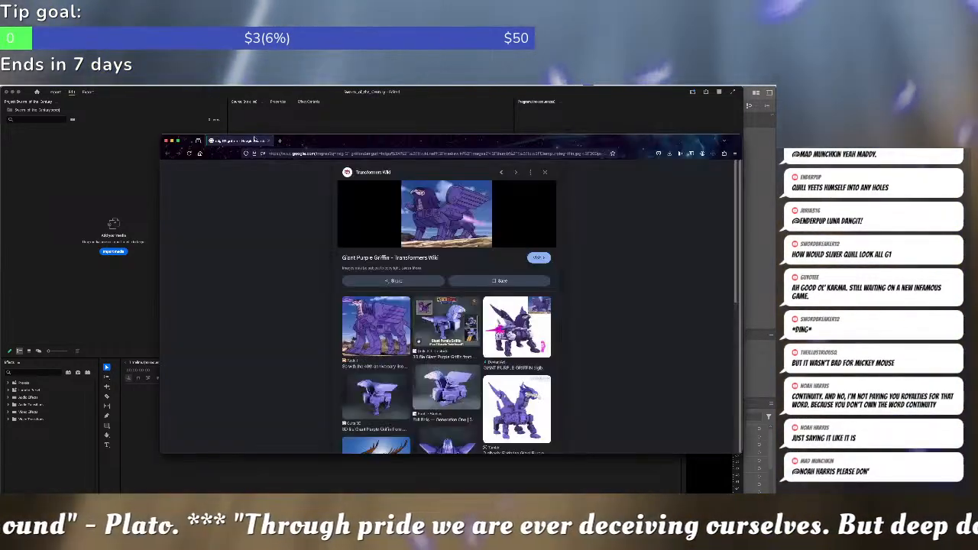
left_click_drag(399, 143, 368, 134)
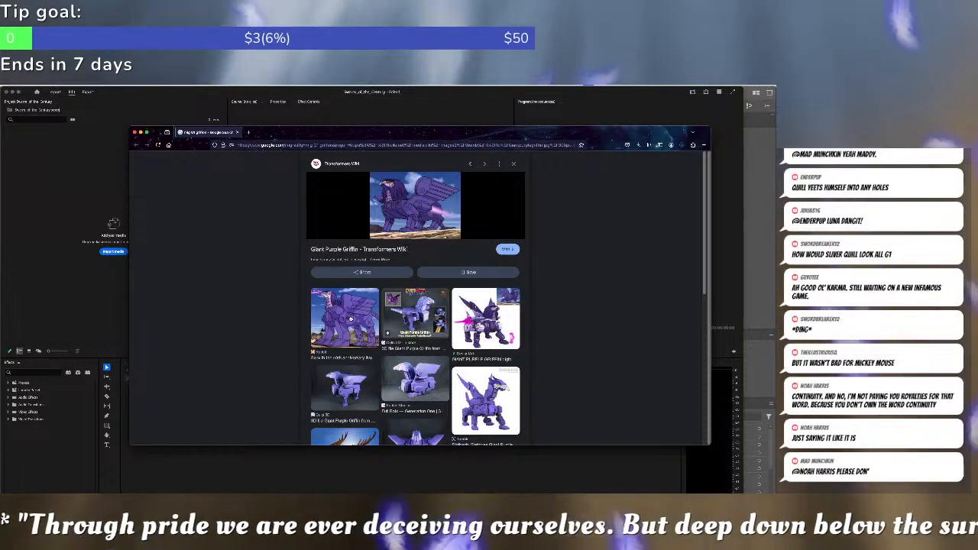
left_click(351, 320)
left_click(413, 215)
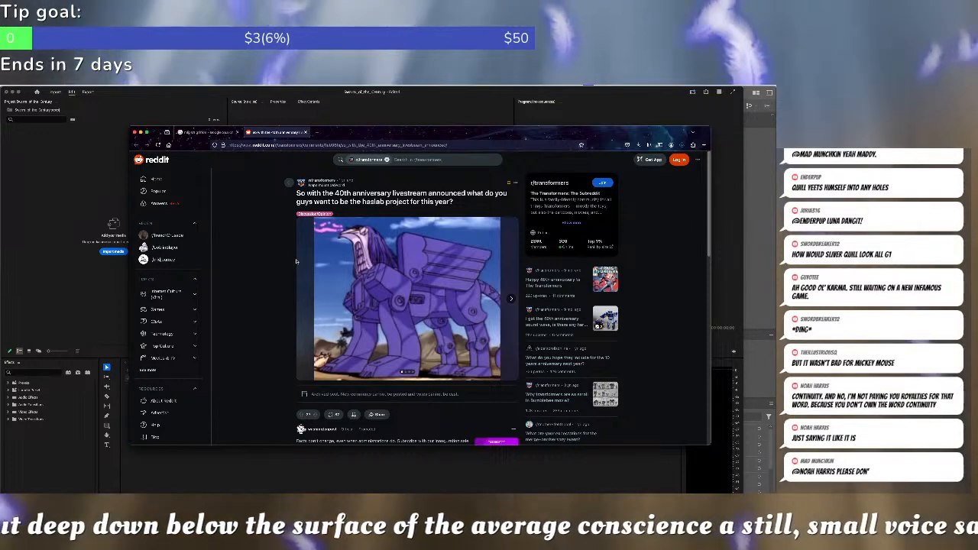
Look through the remaining images in the Reddit post's gallery, return to the purple griffin picture, and close the browser window.
left_click(512, 299)
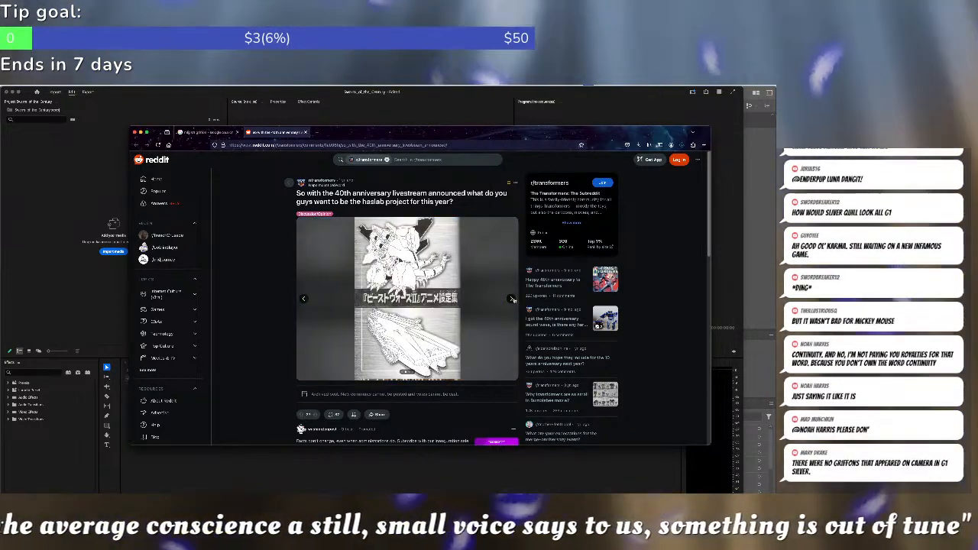
left_click(512, 299)
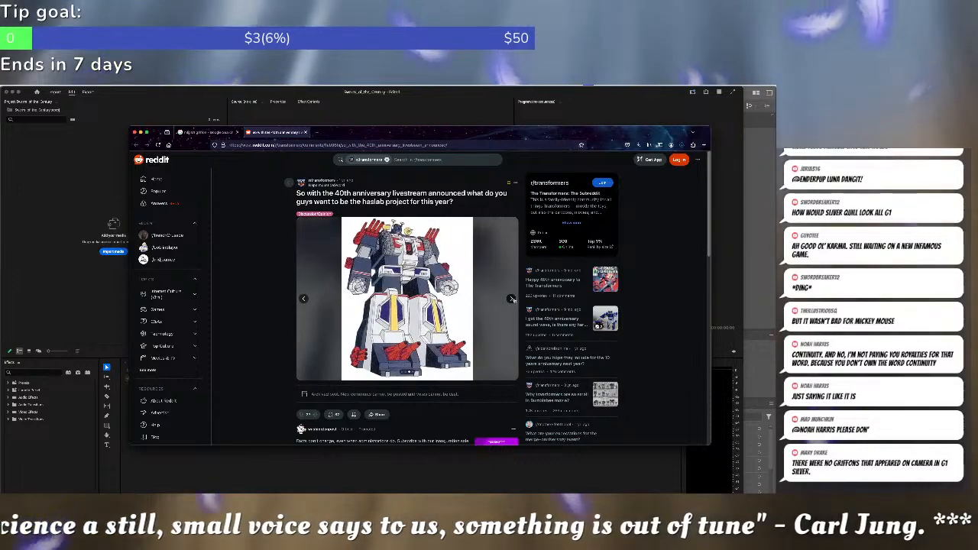
left_click(513, 300)
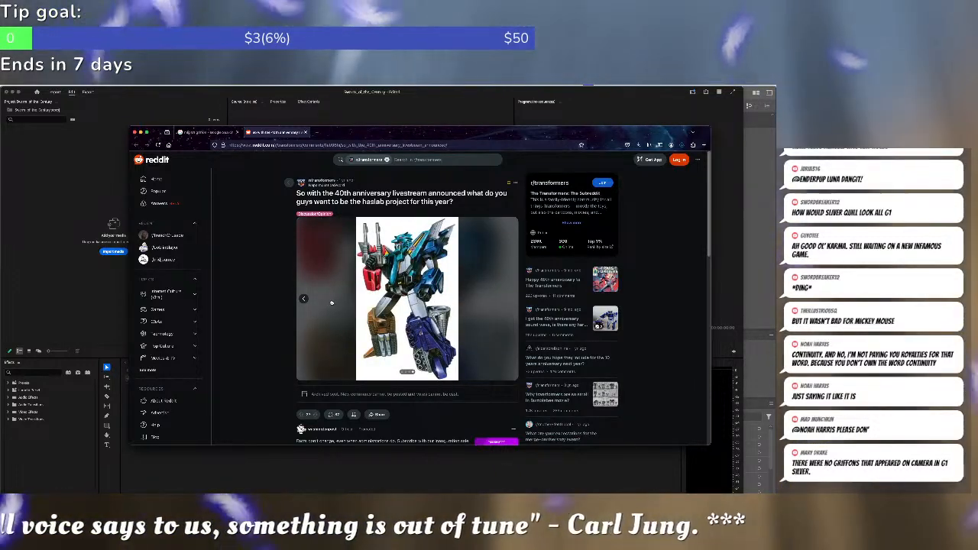
left_click(304, 301)
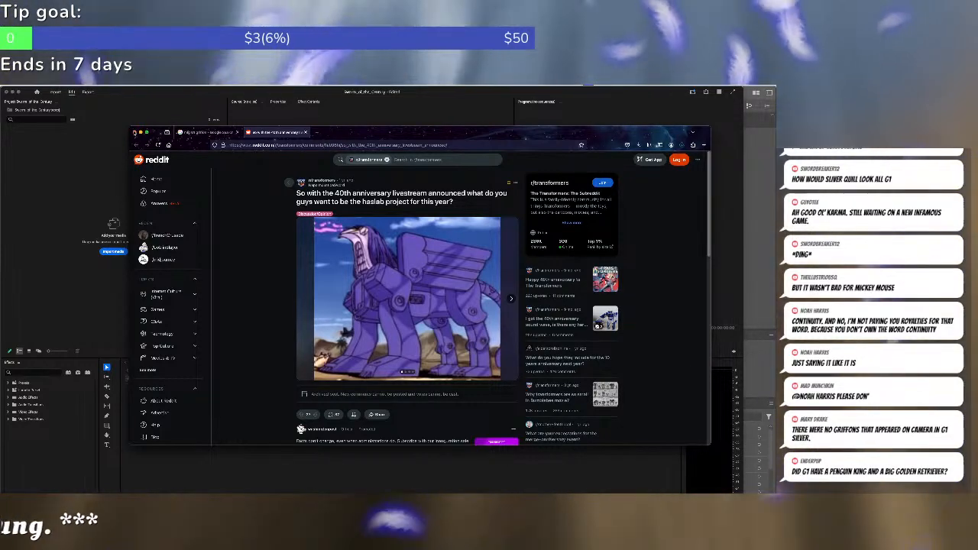
left_click(136, 132)
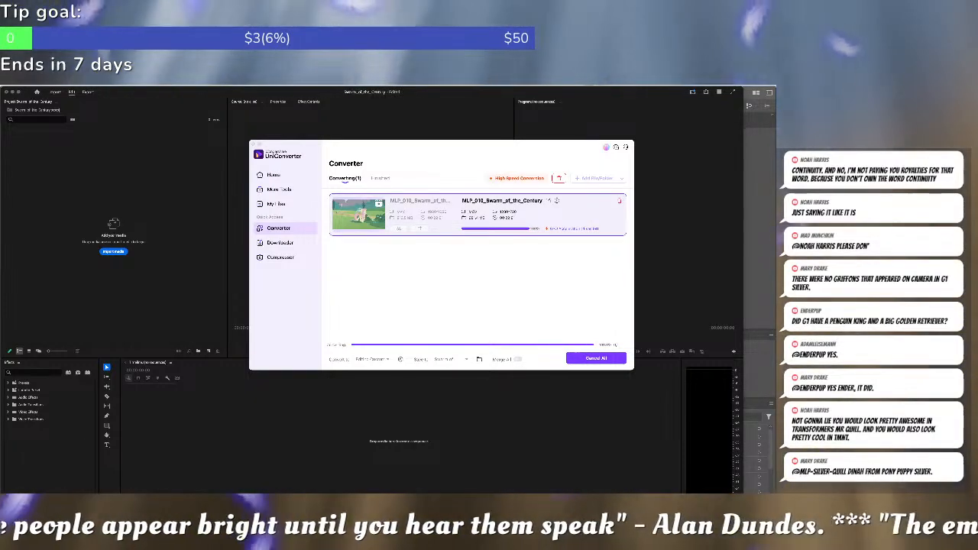
Import the converted MLP_010_Swarm_of_the_Century video into the Premiere Pro project, deny UniConverter's accessibility request, and dismiss the converter.
left_click_drag(558, 176, 120, 179)
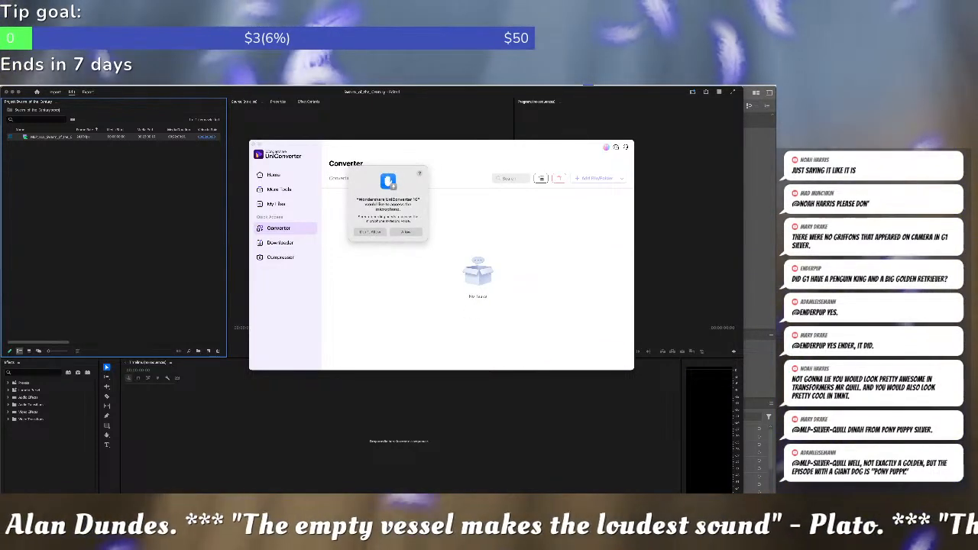
left_click(370, 232)
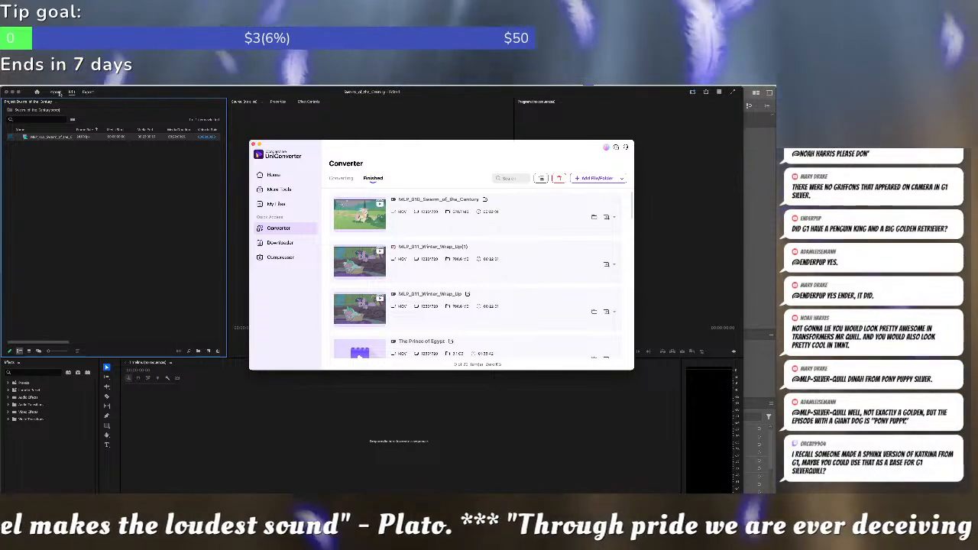
left_click(28, 82)
left_click(56, 195)
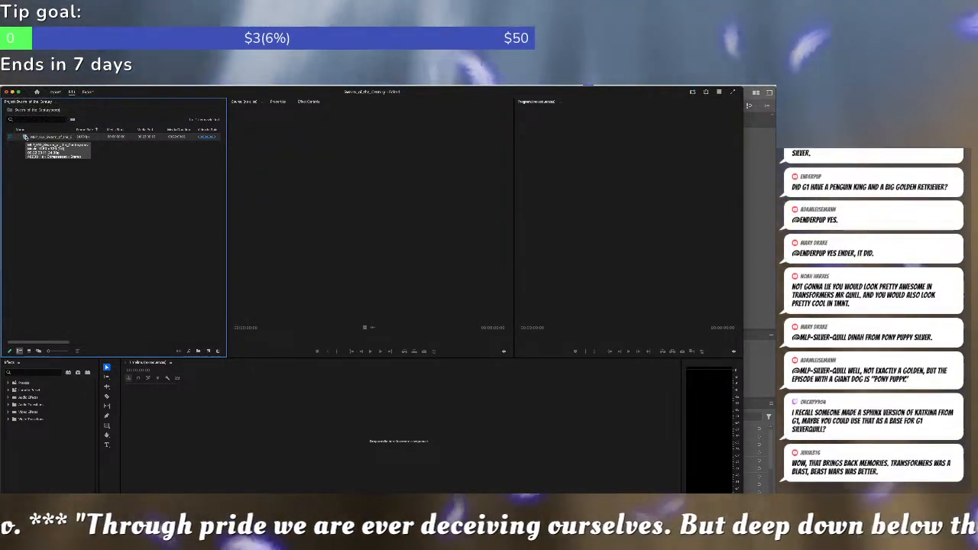
Load the imported episode clip in the Source Monitor and set the default audio output to RODECaster Pro Stereo in the Audio Hardware preferences.
double_click(25, 138)
left_click(27, 83)
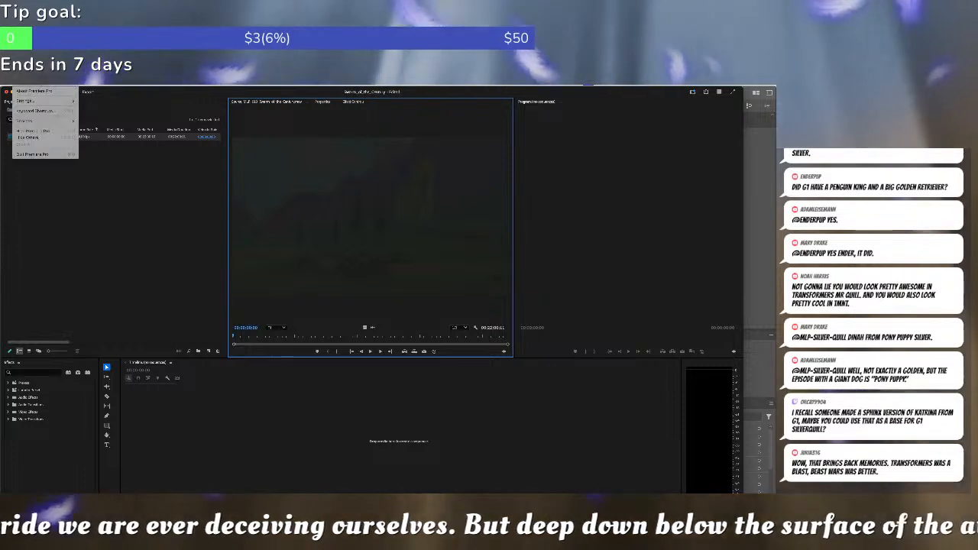
mouse_move(46, 100)
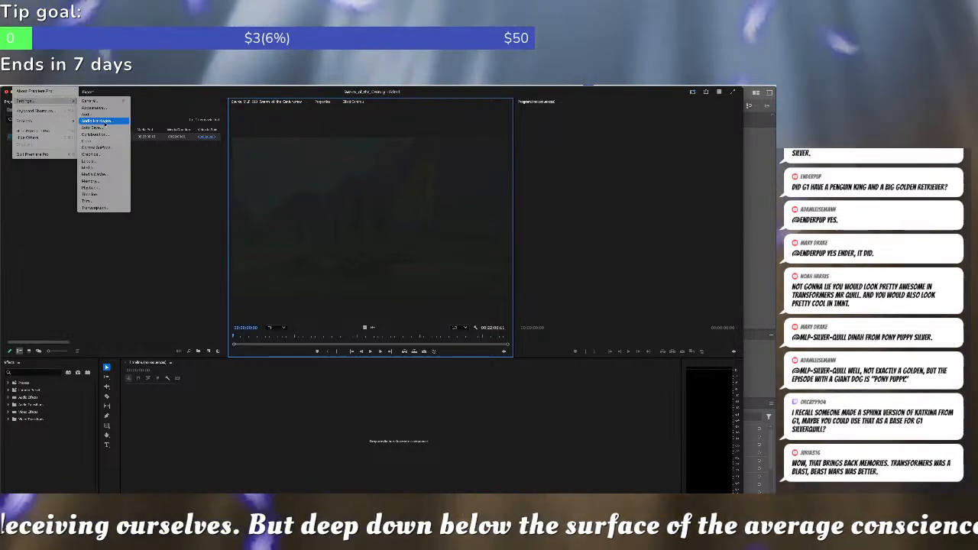
left_click(103, 122)
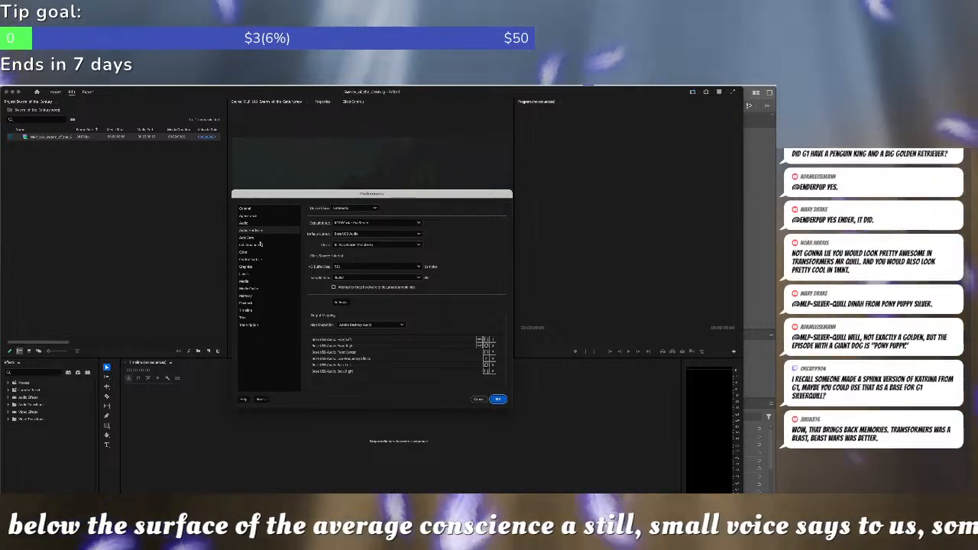
left_click(368, 235)
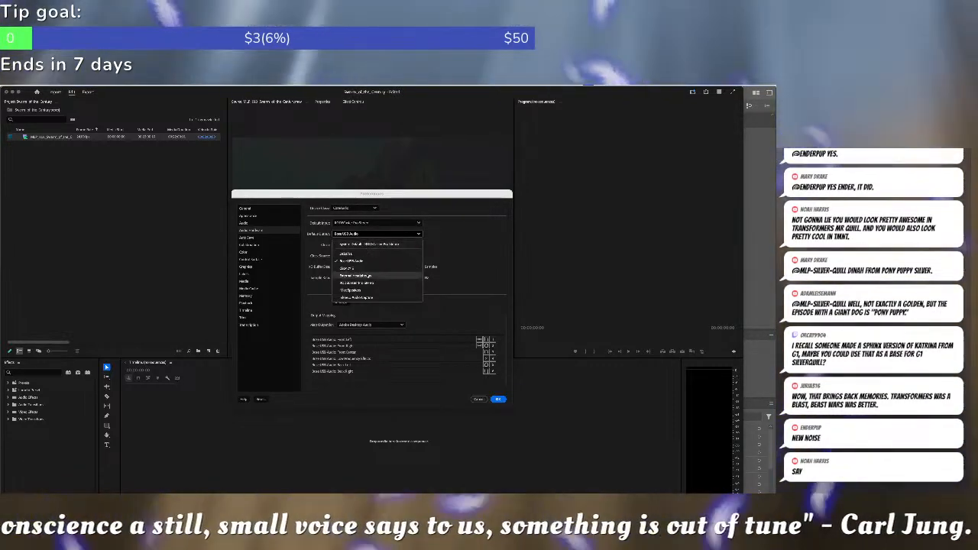
left_click(371, 282)
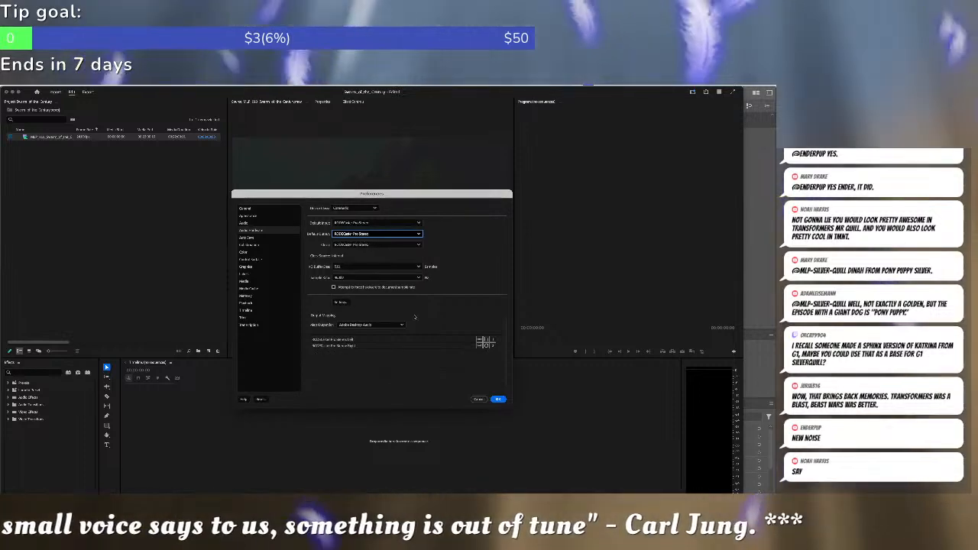
left_click(498, 399)
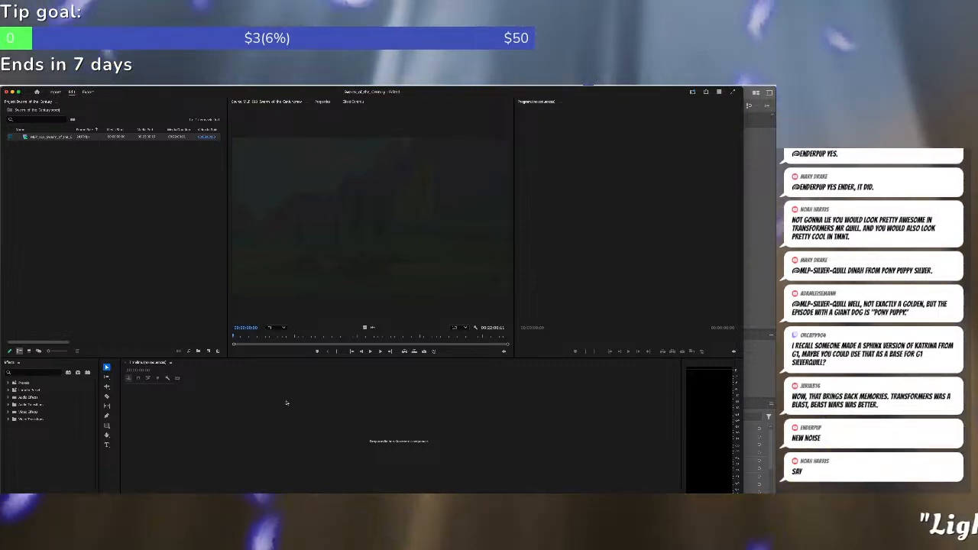
left_click(181, 282)
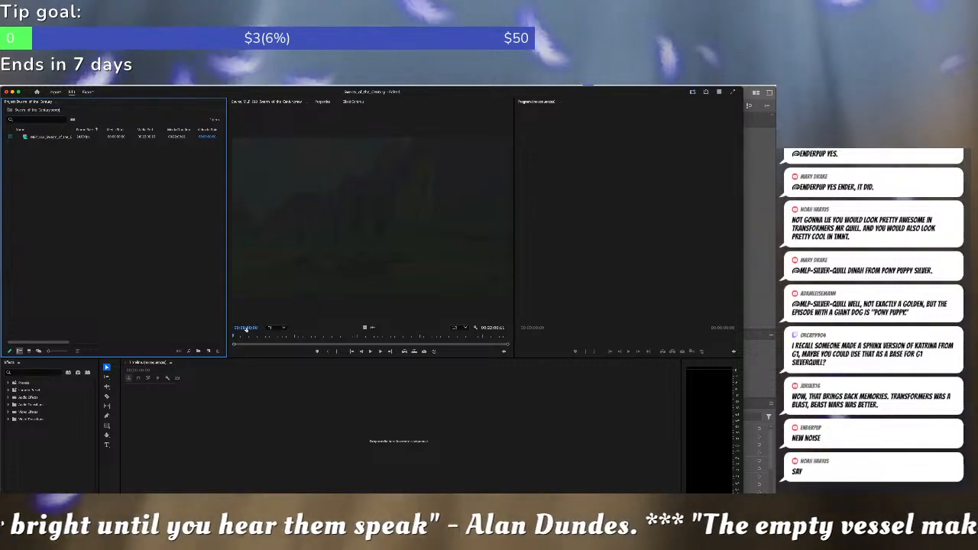
left_click(286, 246)
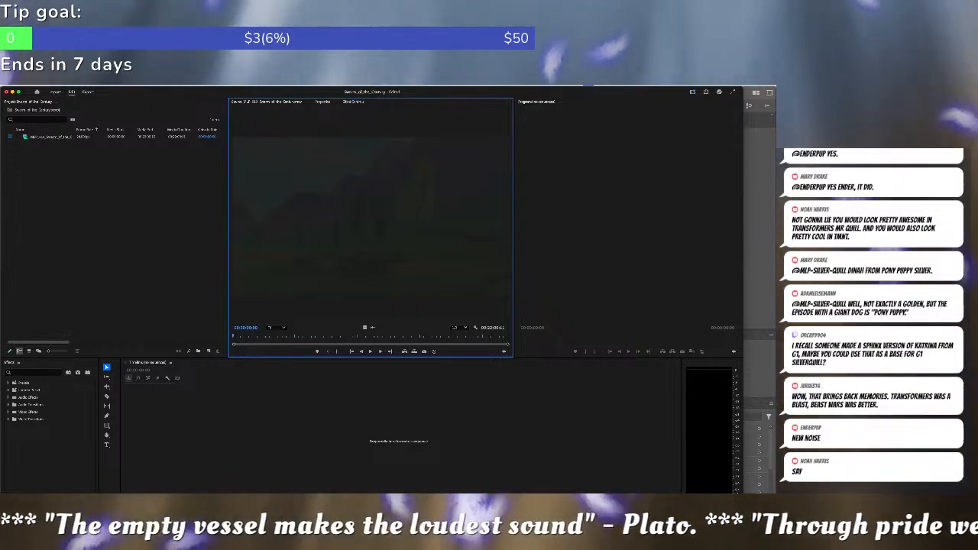
key("super+Tab")
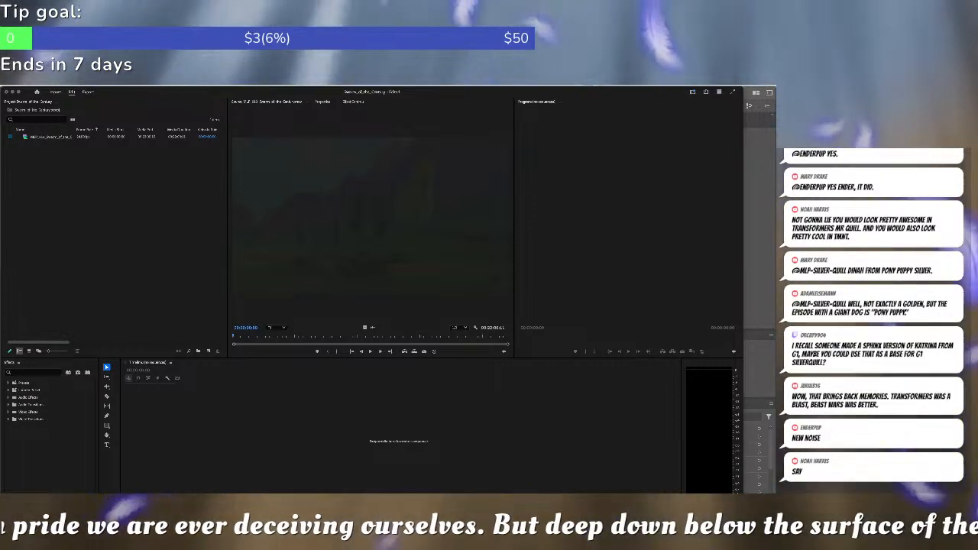
Play the source clip and mark in and out points around the opening flower-basket shot, about 2 seconds 22 frames long.
left_click(392, 217)
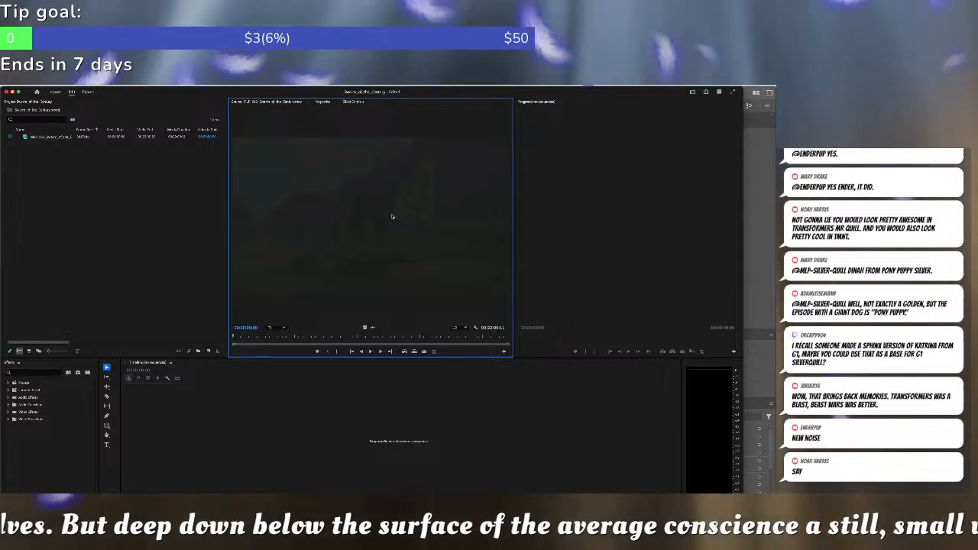
key("space")
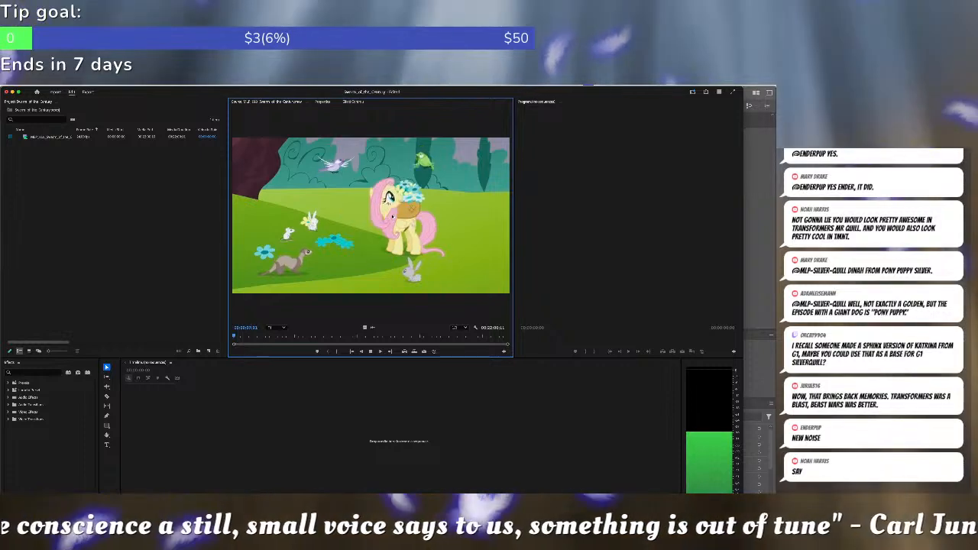
key("j")
key("k")
key("i")
key("l")
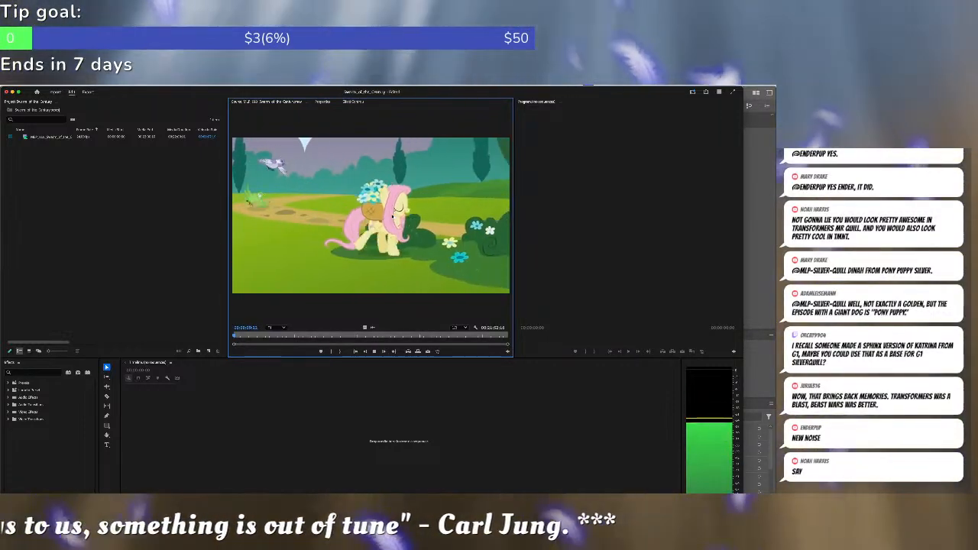
key("k")
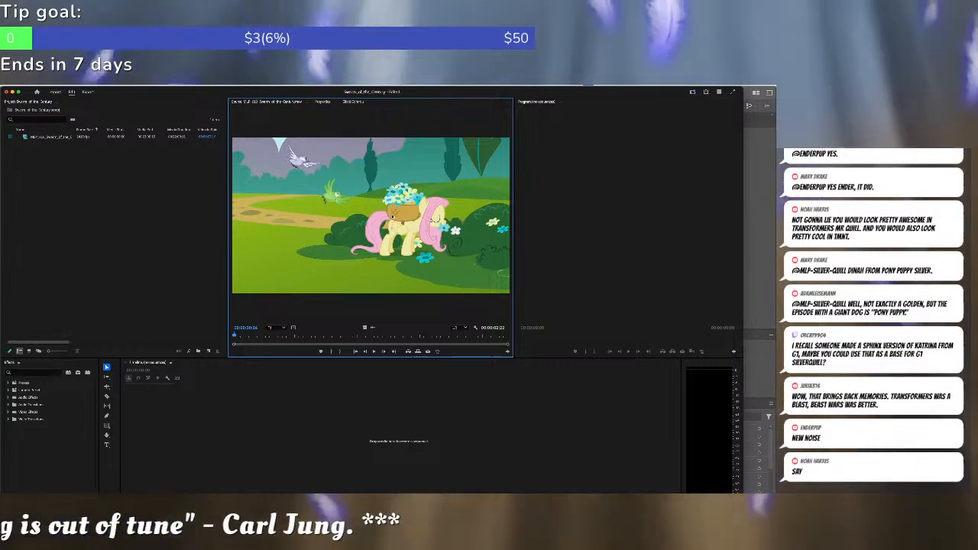
Place the marked opening shot in the empty timeline to create a sequence from it.
left_click(302, 410)
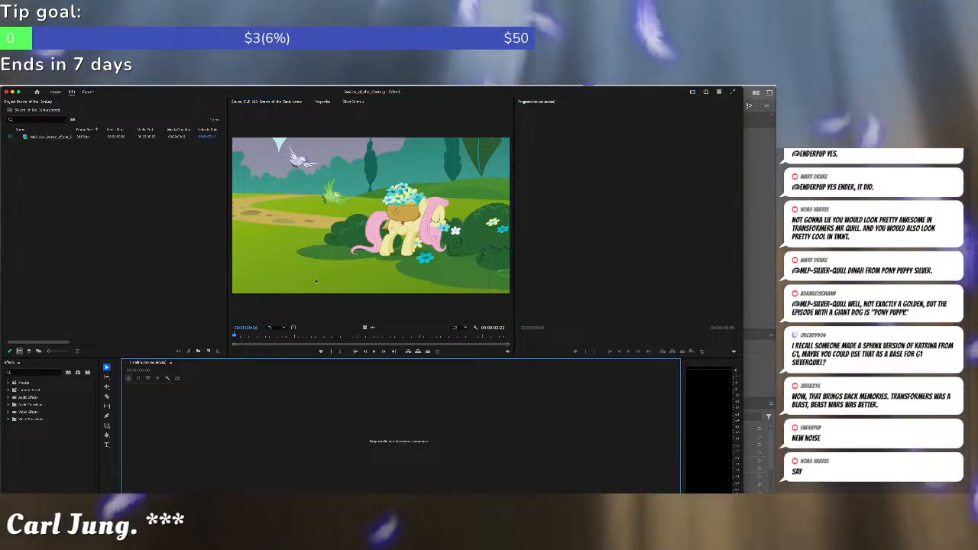
left_click(315, 278)
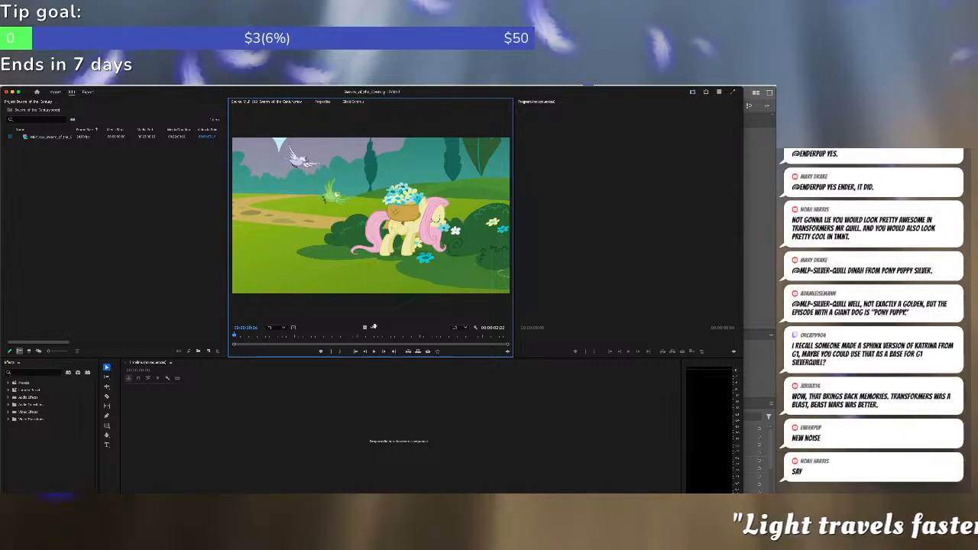
left_click_drag(325, 396, 323, 403)
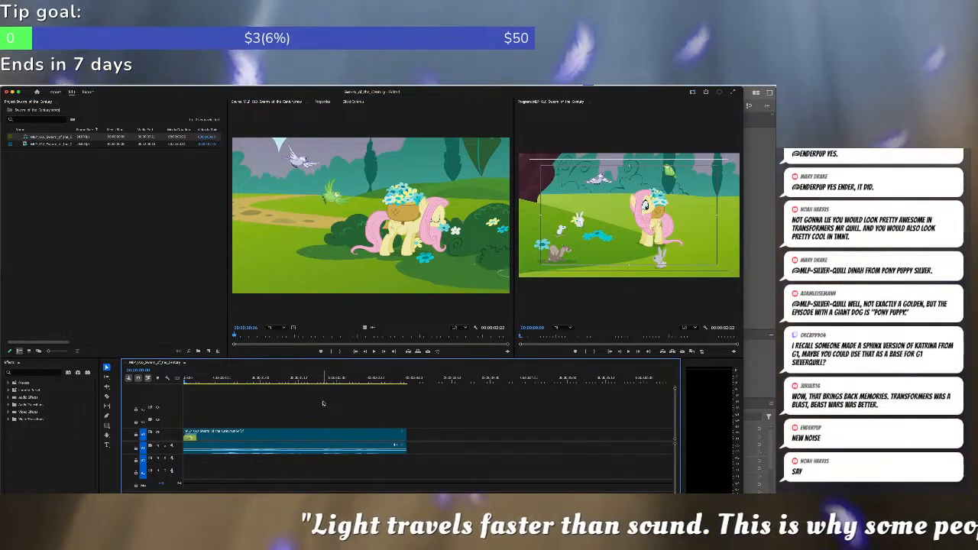
key("space")
left_click_drag(282, 398, 275, 437)
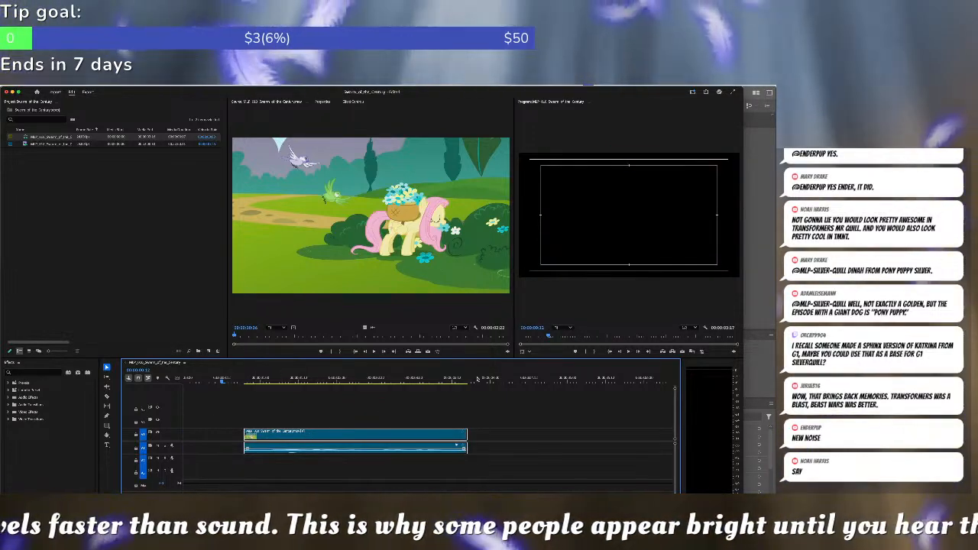
key("ctrl+z")
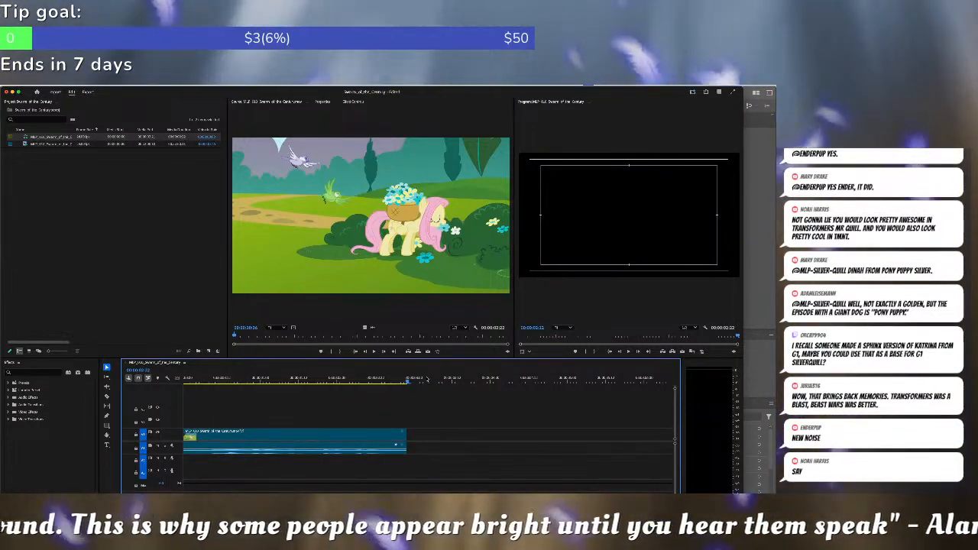
Mark a source section about 7 seconds 21 frames long ending on the squirrel shot, and add it after the first timeline clip.
left_click(413, 231)
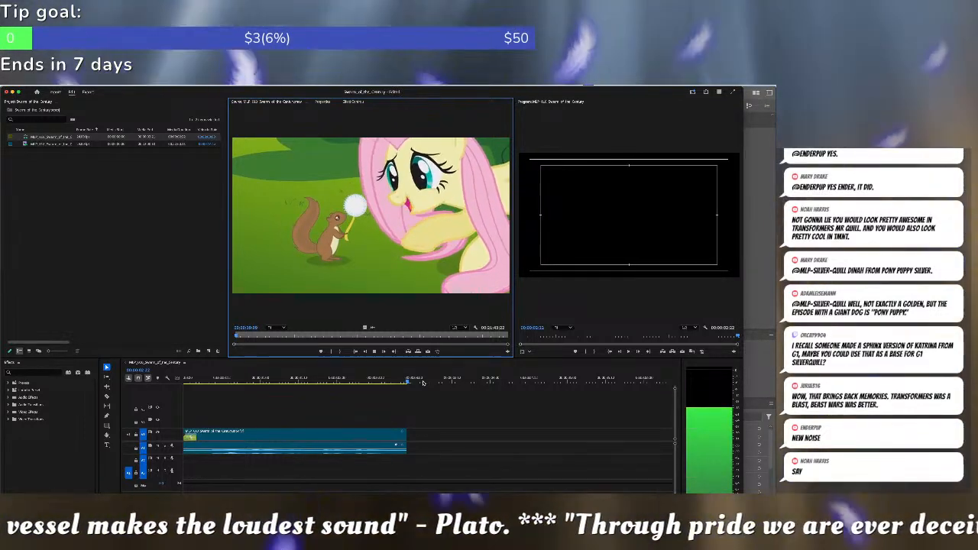
key("space")
key("o")
key("space")
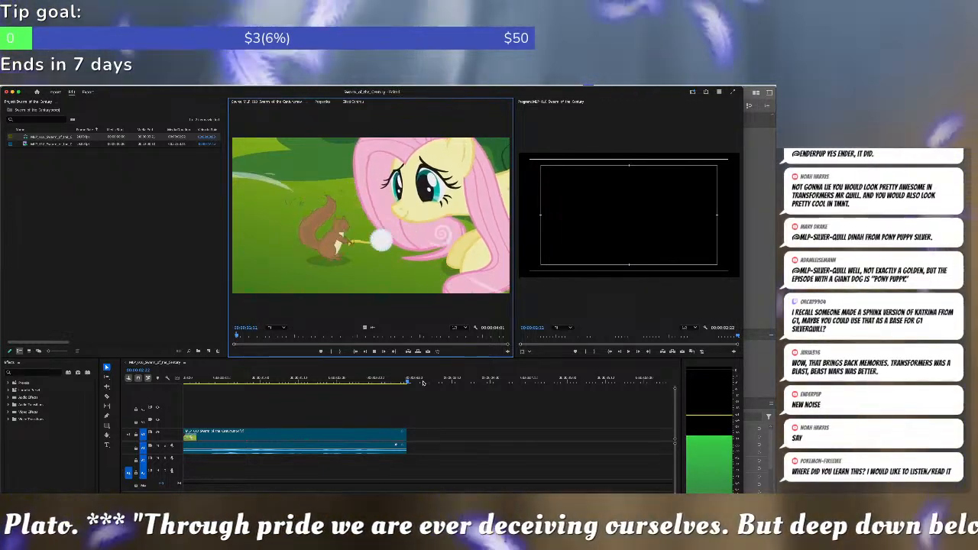
key("space")
key("o")
key("space")
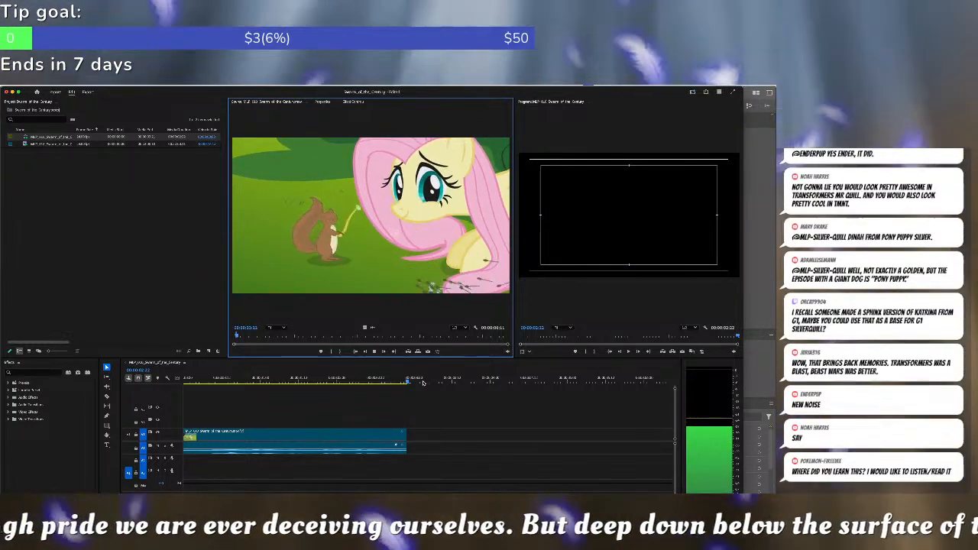
key("space")
key("o")
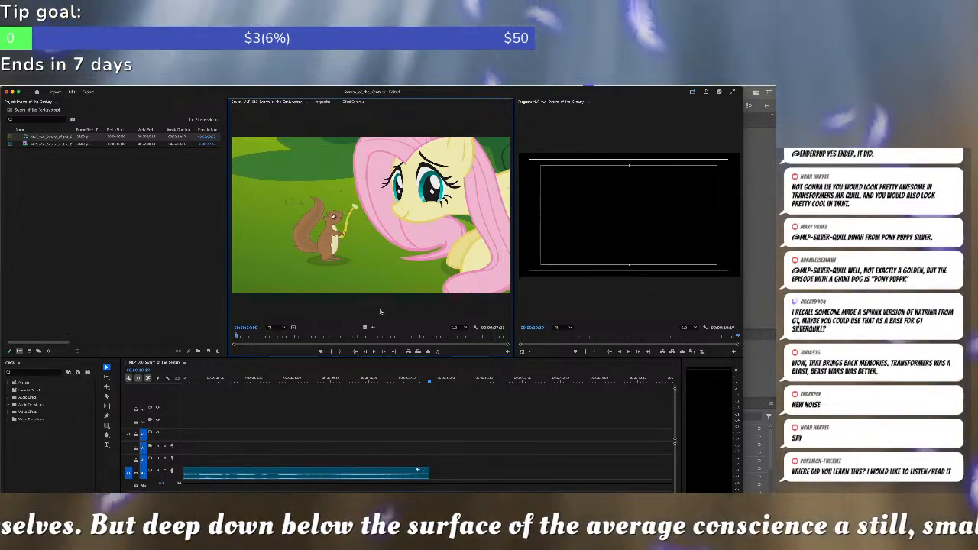
Undo the audio-only placement, patch the source to V1 and A1, and add the squirrel section again with video and audio.
key("backslash")
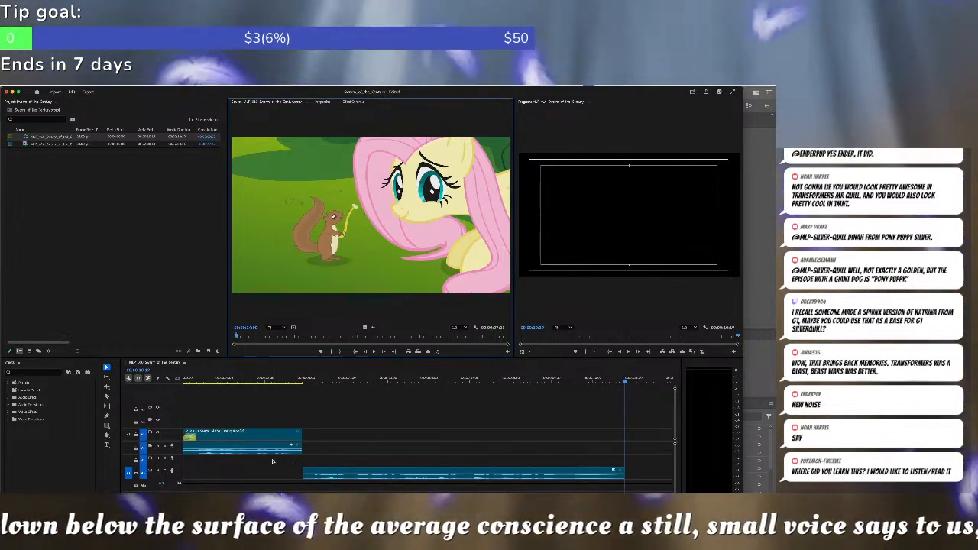
key("super+z")
left_click(131, 449)
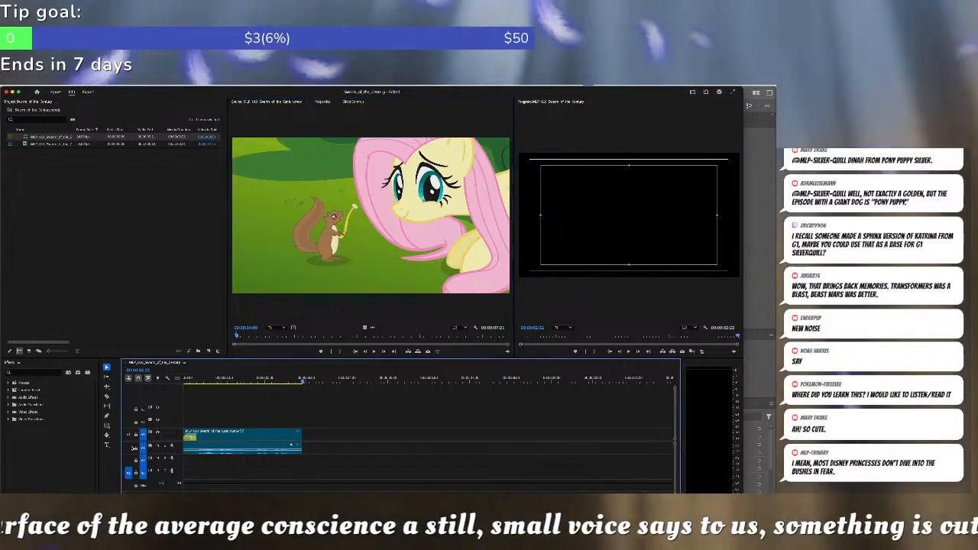
left_click(129, 435)
left_click(382, 307)
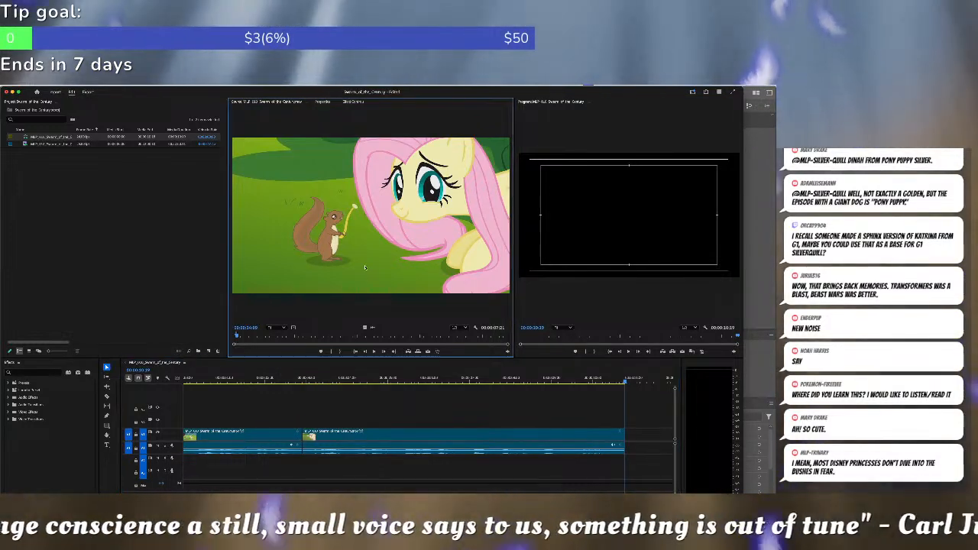
Extend the marked squirrel section to 9 seconds 2 frames and overwrite the second timeline clip with it from its start.
key("space")
key("space")
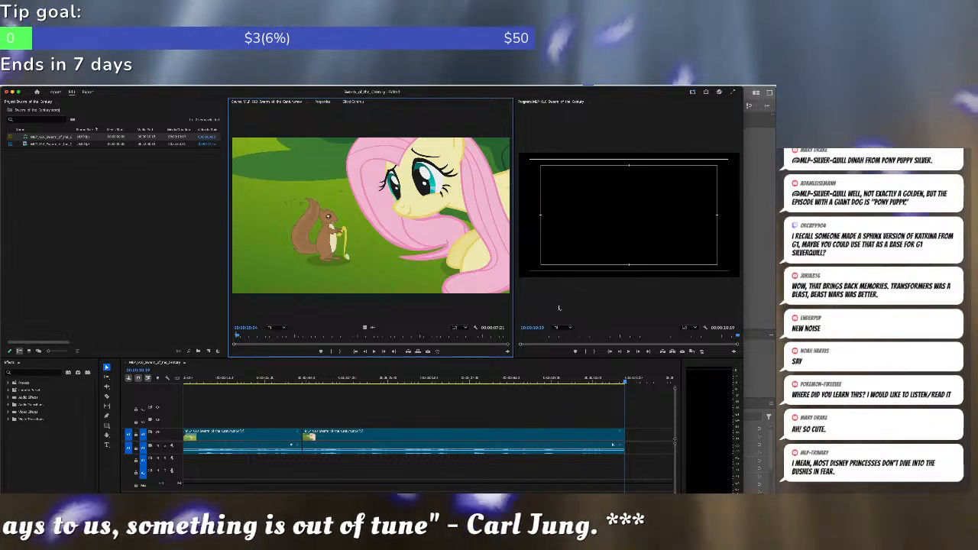
left_click(478, 379)
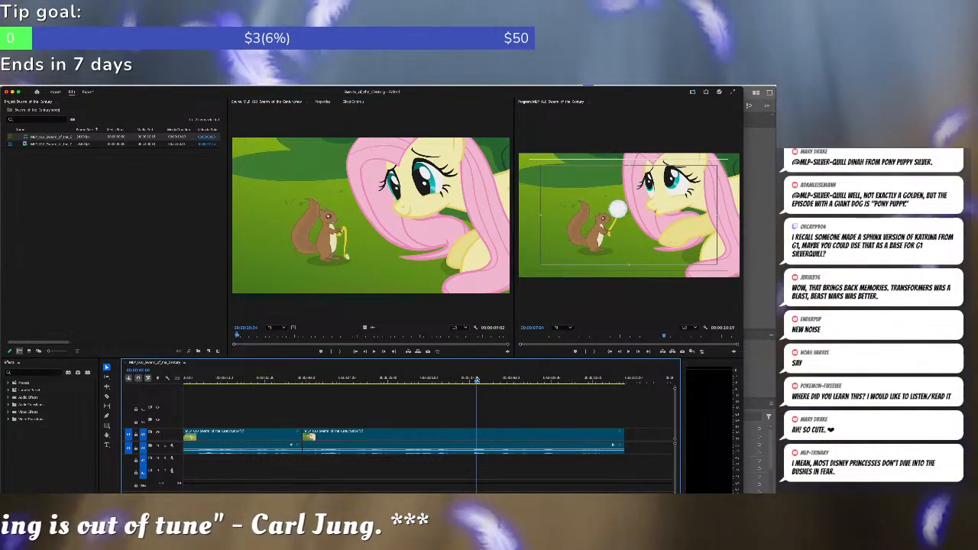
key("Up")
key("period")
key("shift+2")
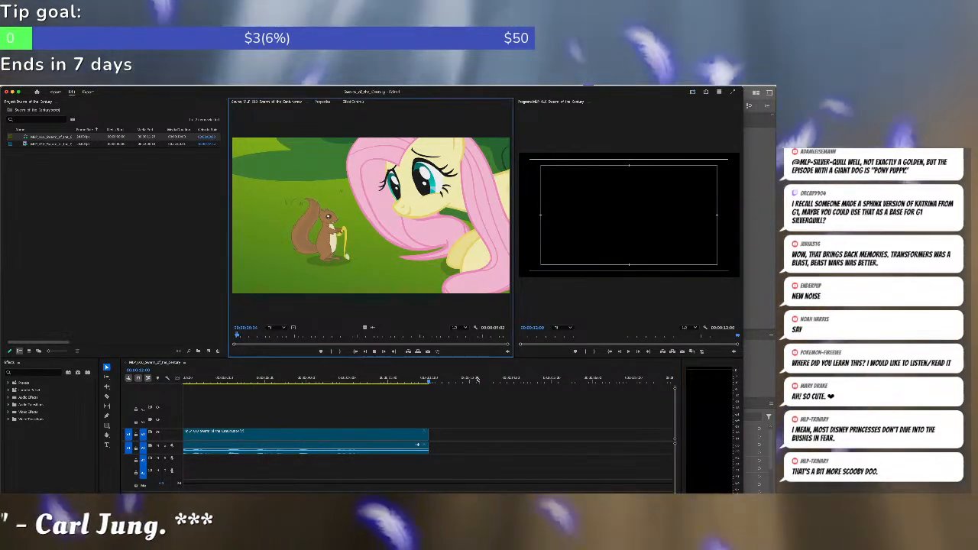
Mark a source section about 2 seconds 1 frame long covering the scattering flower basket, and add it at the end of the timeline.
key("space")
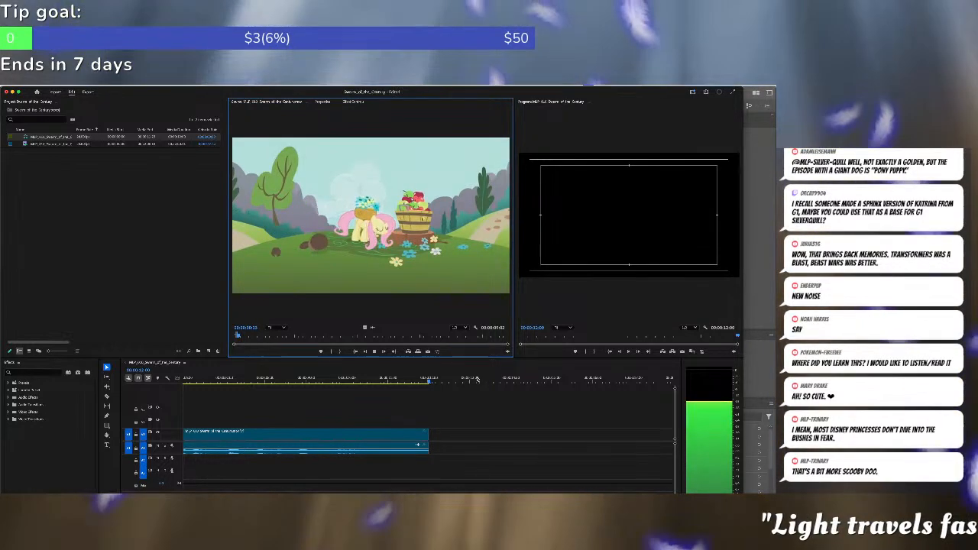
key("space")
key("space")
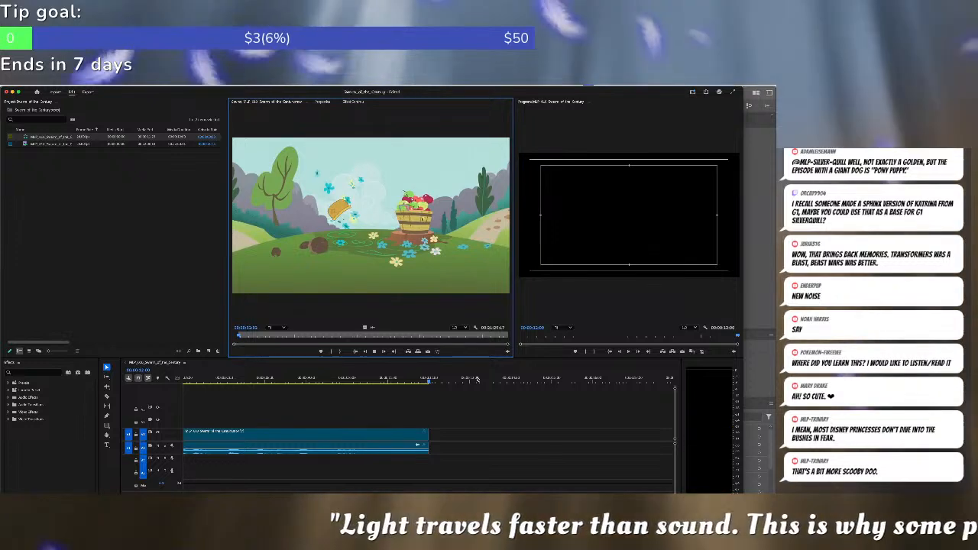
key("space")
key("o")
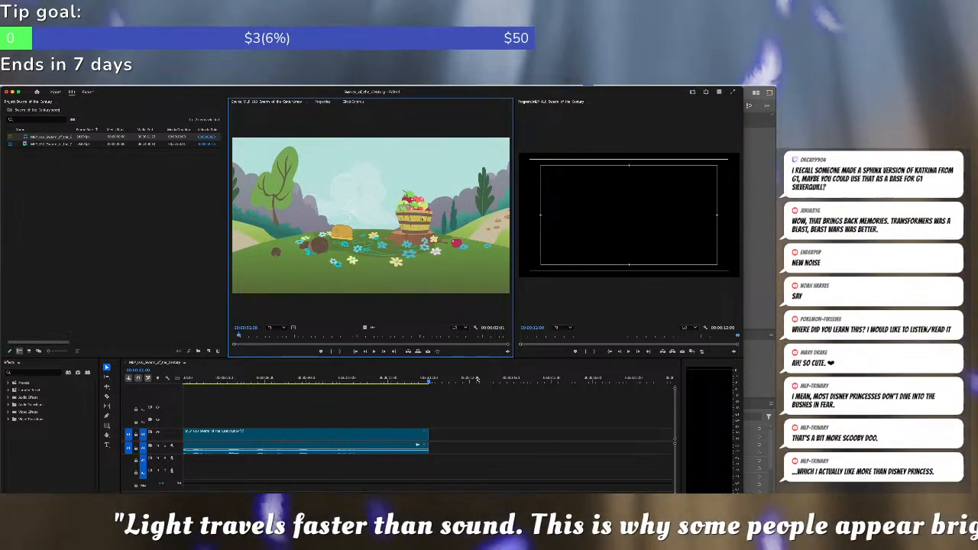
key("period")
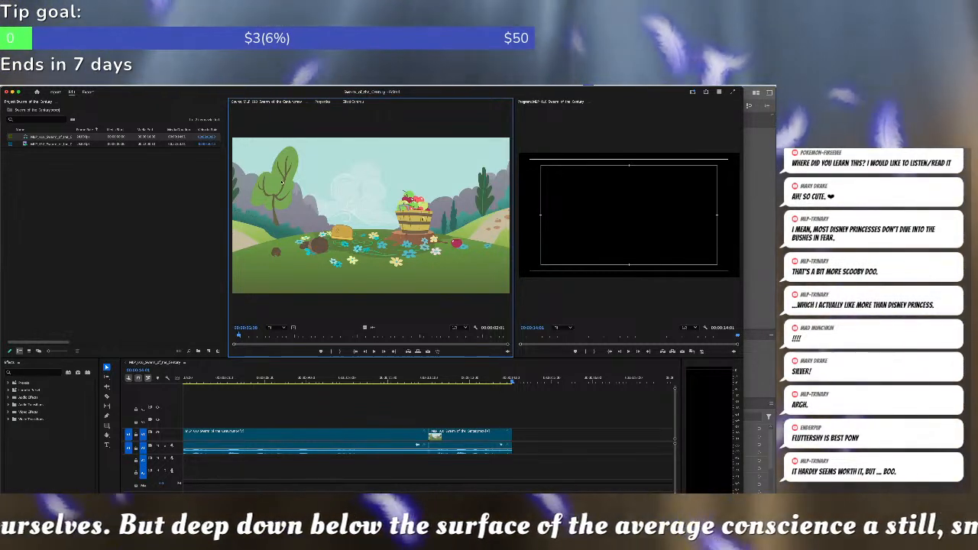
Mark the parasprite shot for about 2 seconds 12 frames, append it to the timeline, and return the playhead to its start.
key("space")
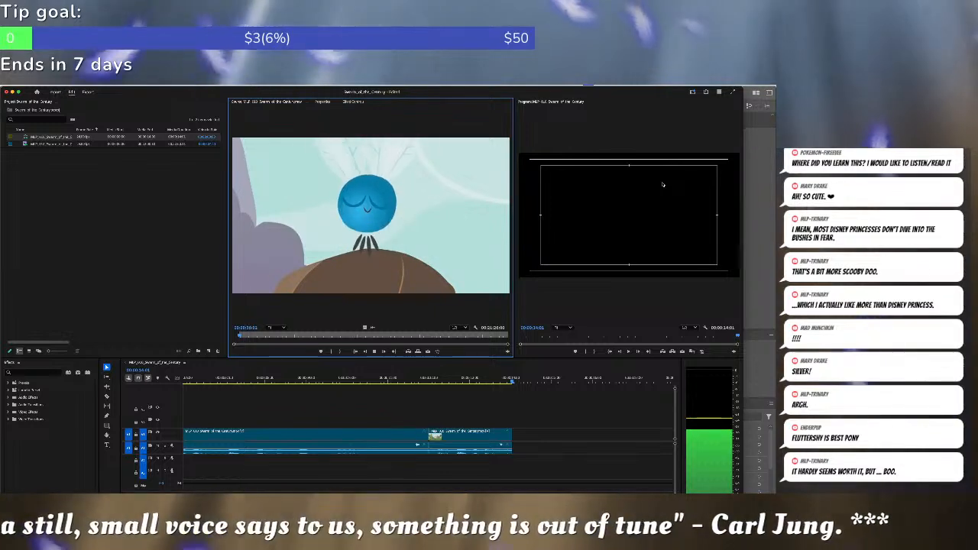
key("o")
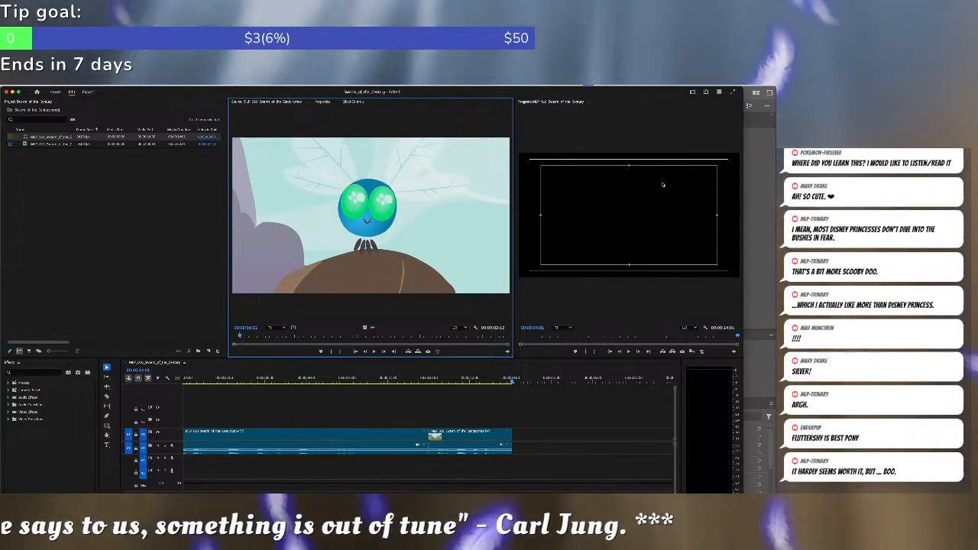
key("comma")
key("shift+i")
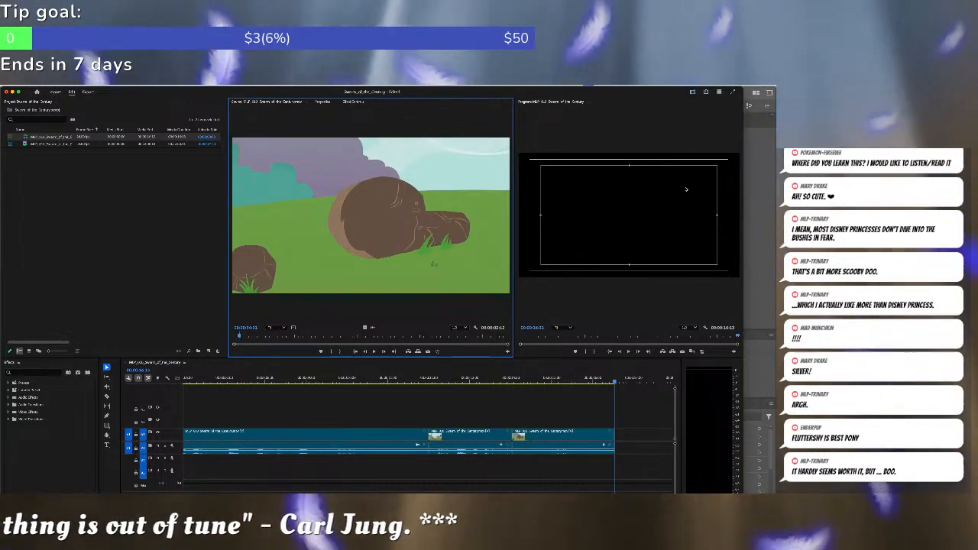
key("Up")
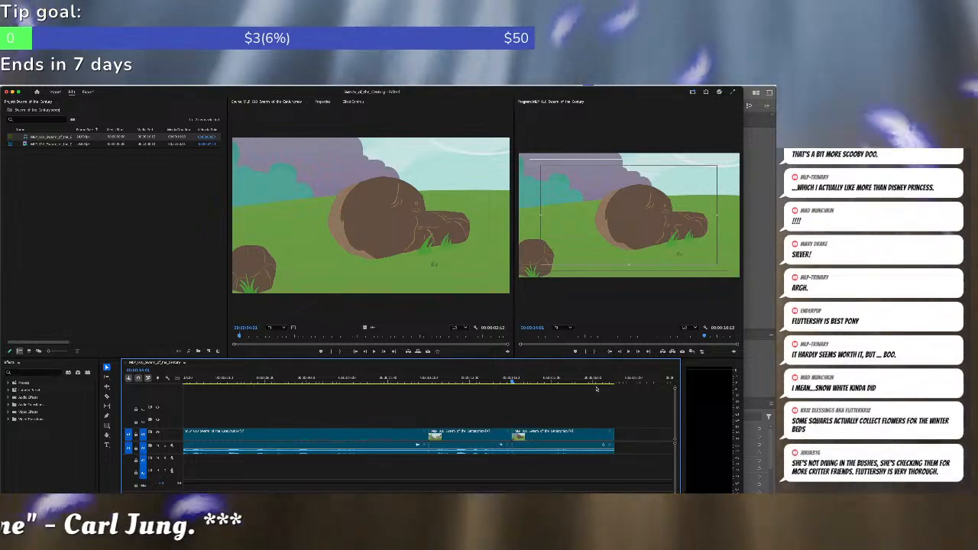
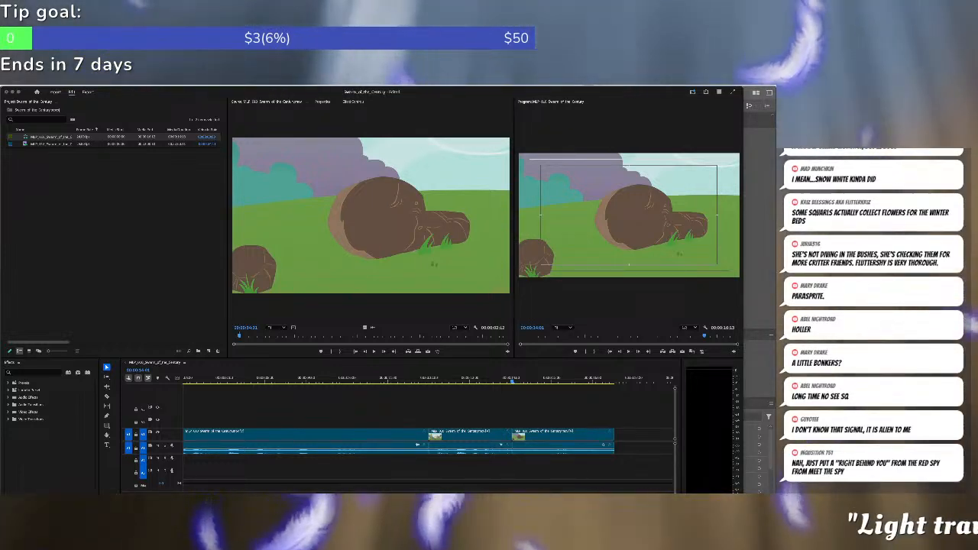
Import the Alien (1979) scene clip into the project, open it as the source, and play through it to locate the transmission sound.
left_click_drag(76, 127, 45, 195)
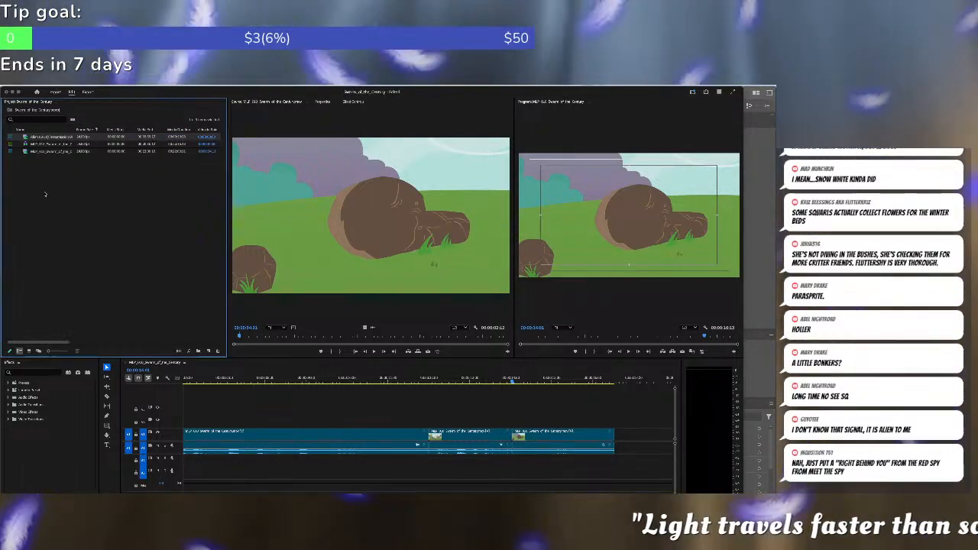
double_click(26, 137)
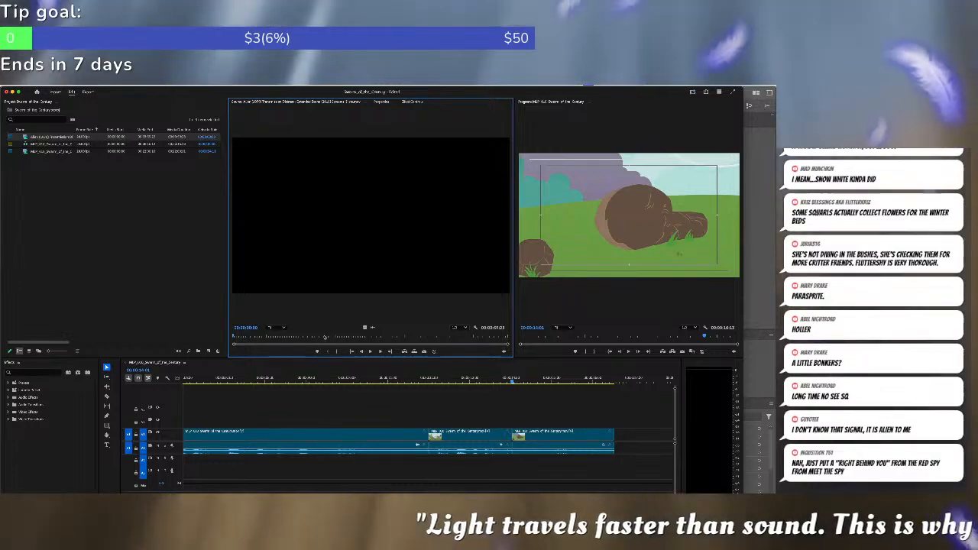
left_click(325, 336)
key("space")
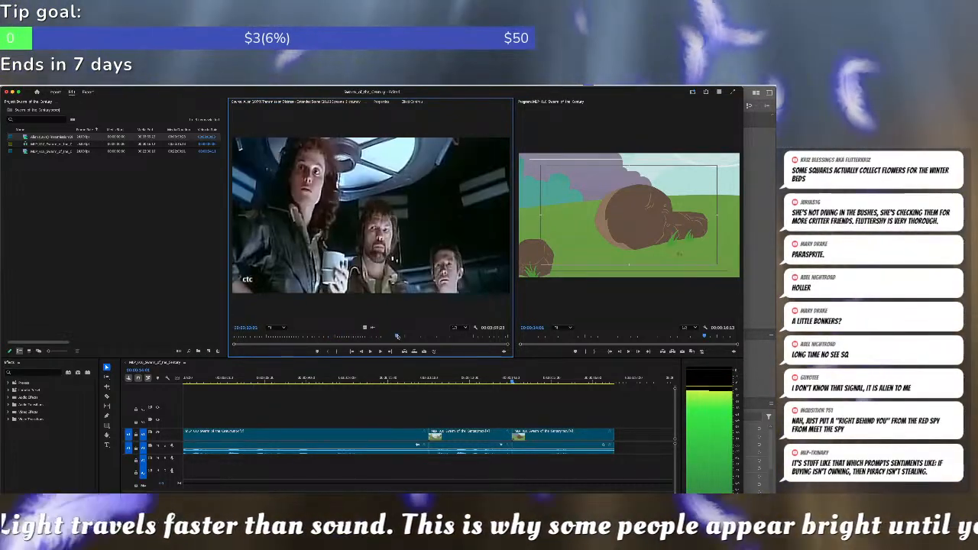
key("space")
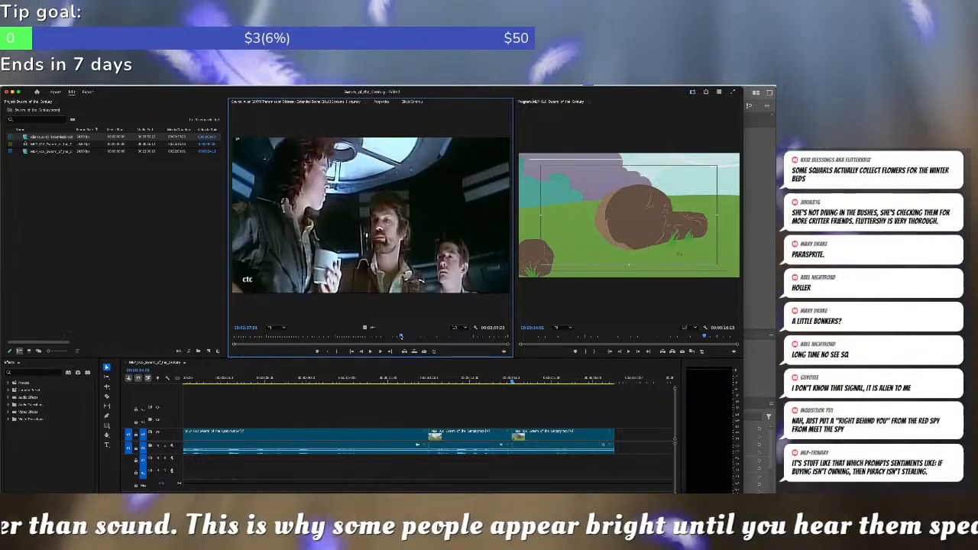
Mark in and out points around the Alien transmission sound, about two and a half seconds long, ending on the standing crew shot.
key("i")
key("space")
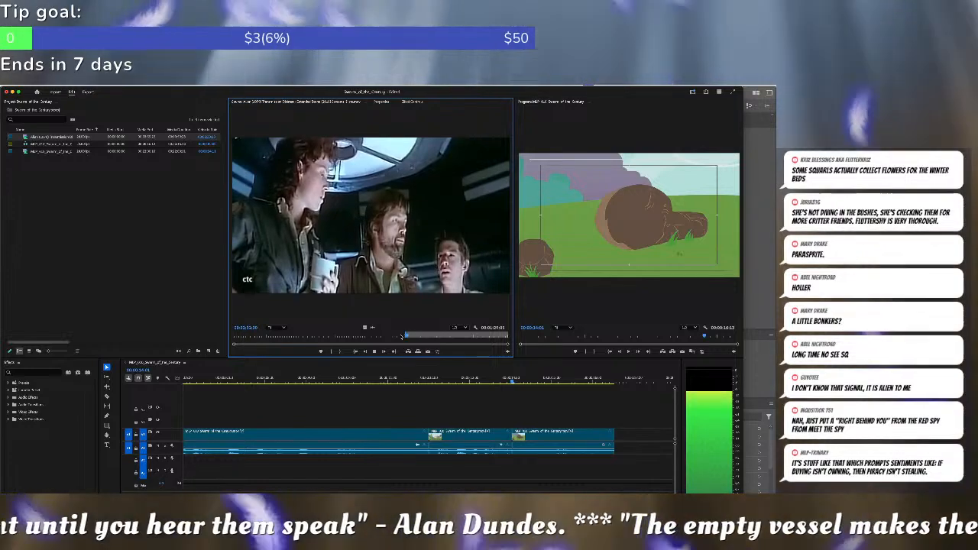
key("space")
left_click(390, 336)
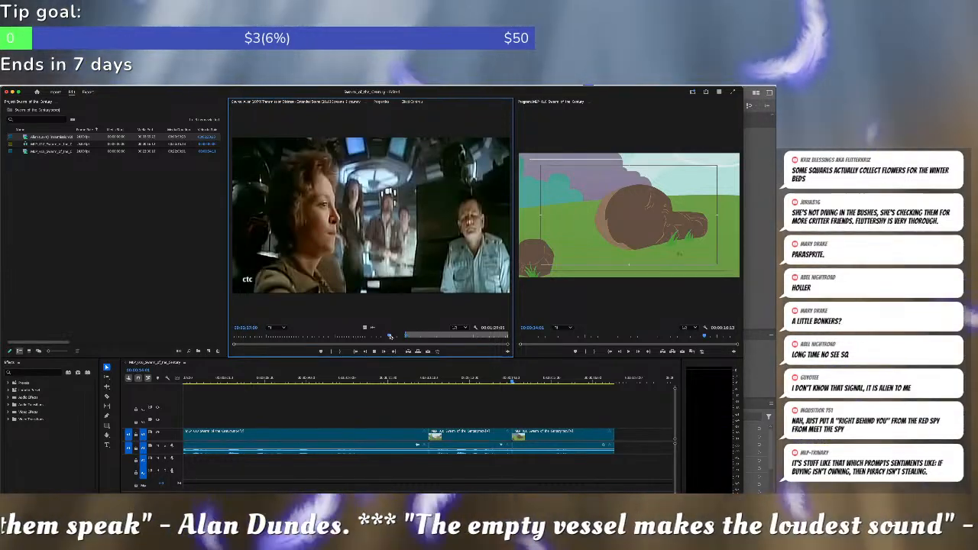
key("space")
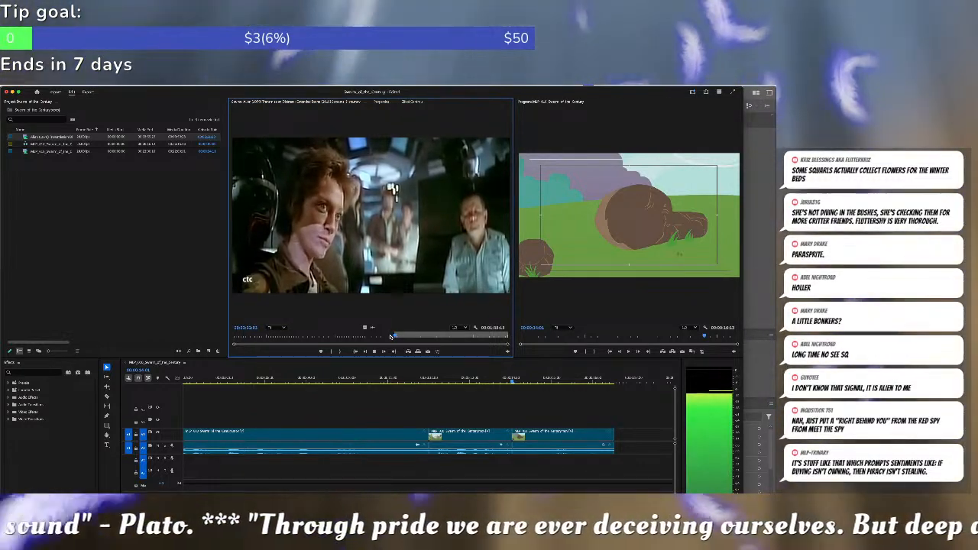
key("space")
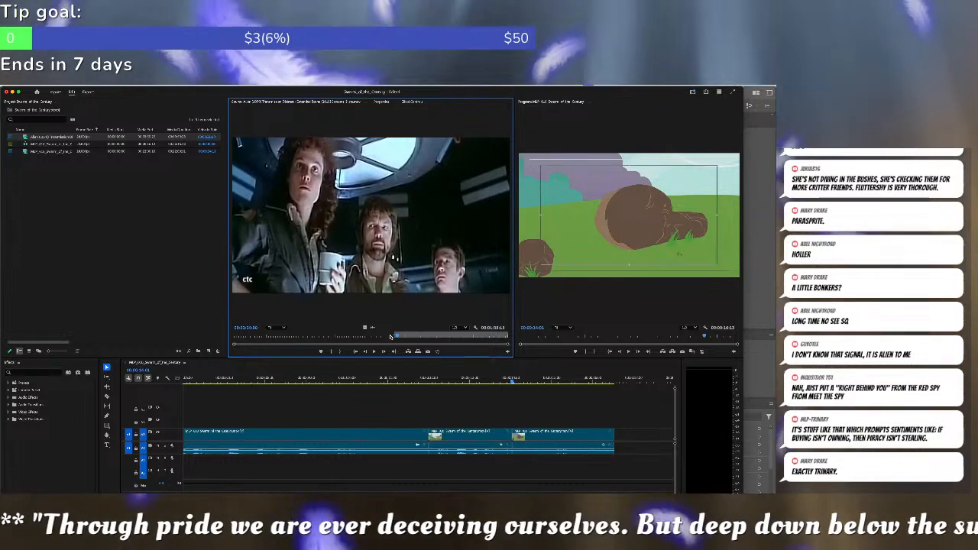
key("o")
Turn off the V1 source patch and overwrite the marked Alien audio onto A1 about one second into the parasprite clip.
left_click(480, 406)
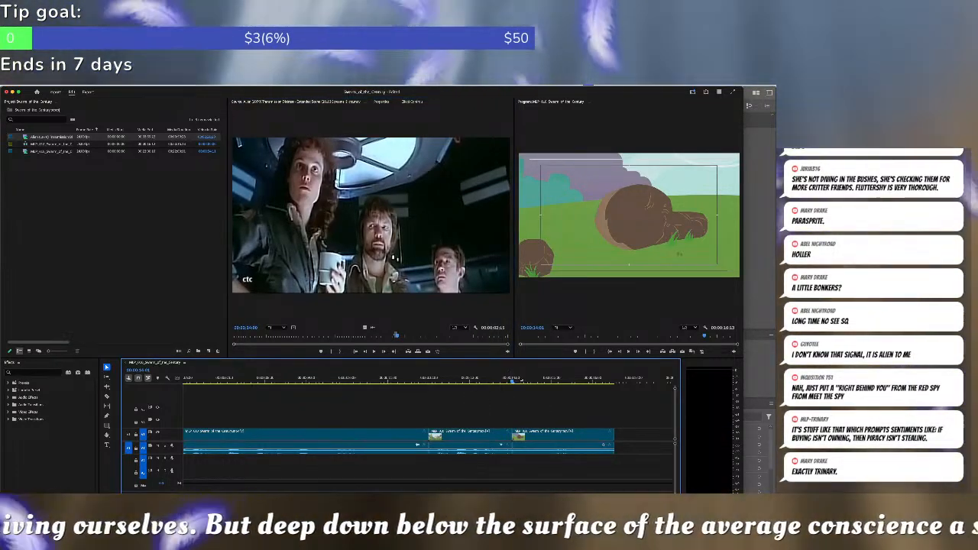
key("space")
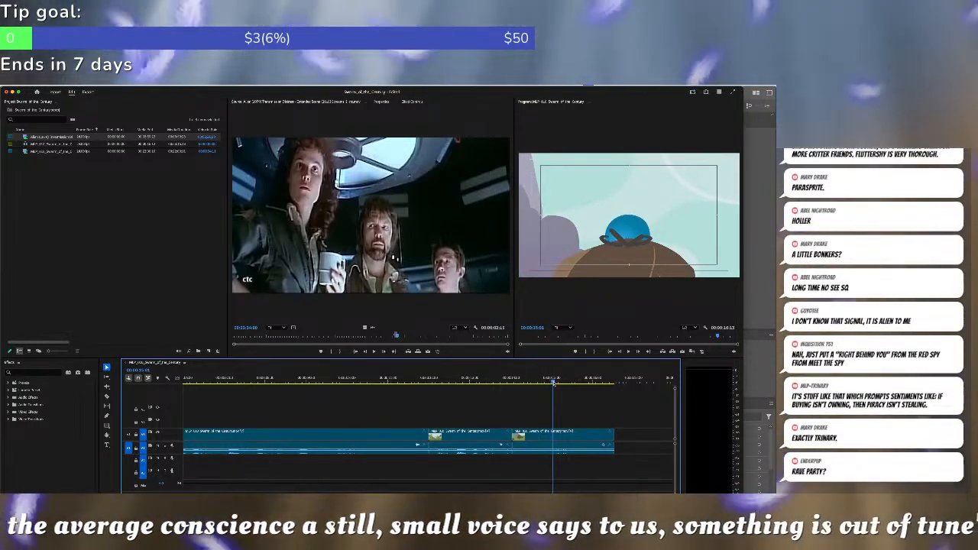
key("End")
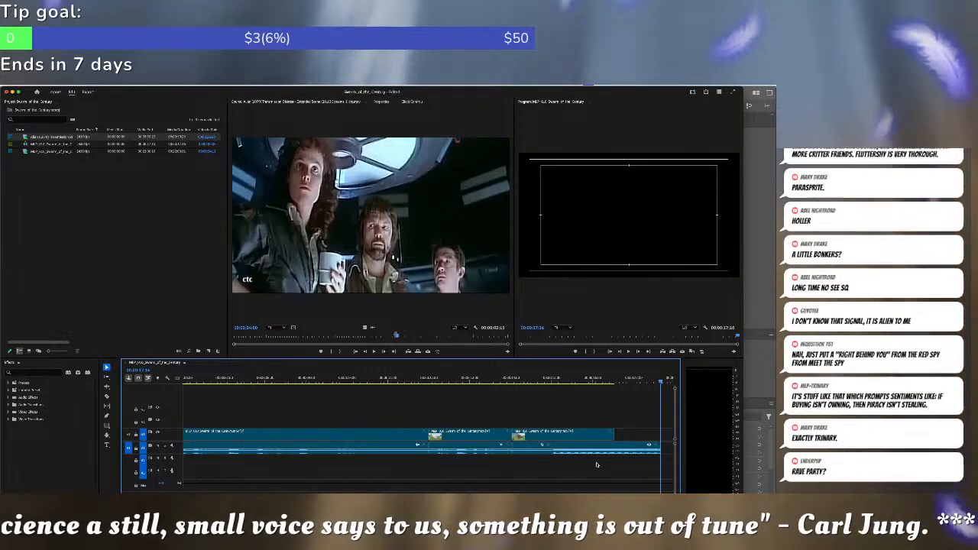
Unlink the parasprite clip and delete its leftover audio before the Alien sound.
left_click(548, 450)
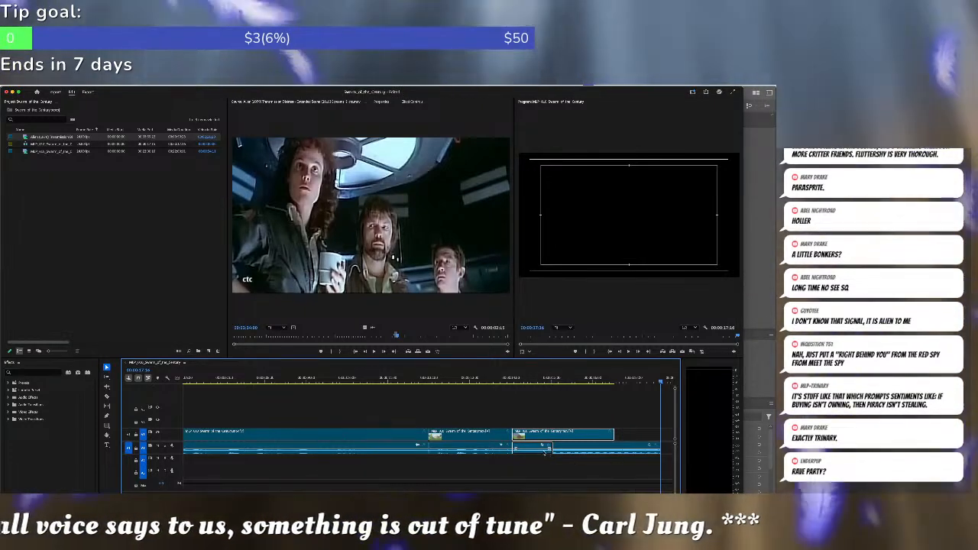
right_click(544, 453)
left_click(584, 268)
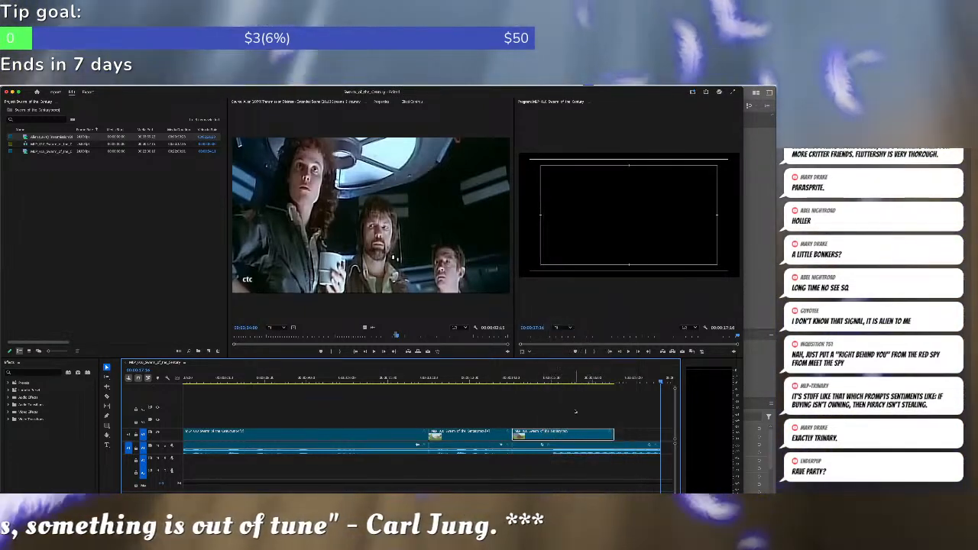
left_click(575, 411)
left_click(541, 454)
key("Delete")
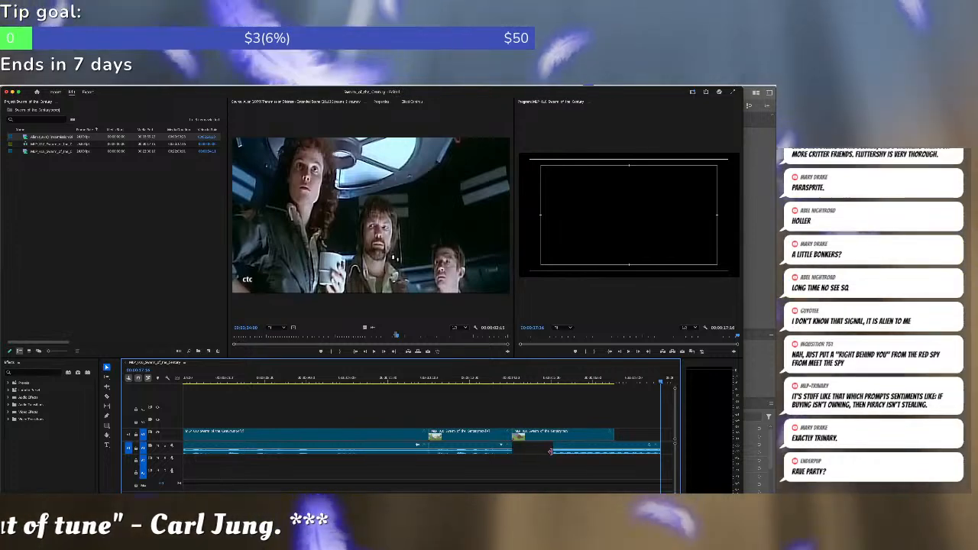
Extend the Alien audio back to the parasprite clip's start, stretch the clip's video end to match the audio, and play it back.
left_click_drag(553, 450, 513, 449)
left_click(508, 378)
key("space")
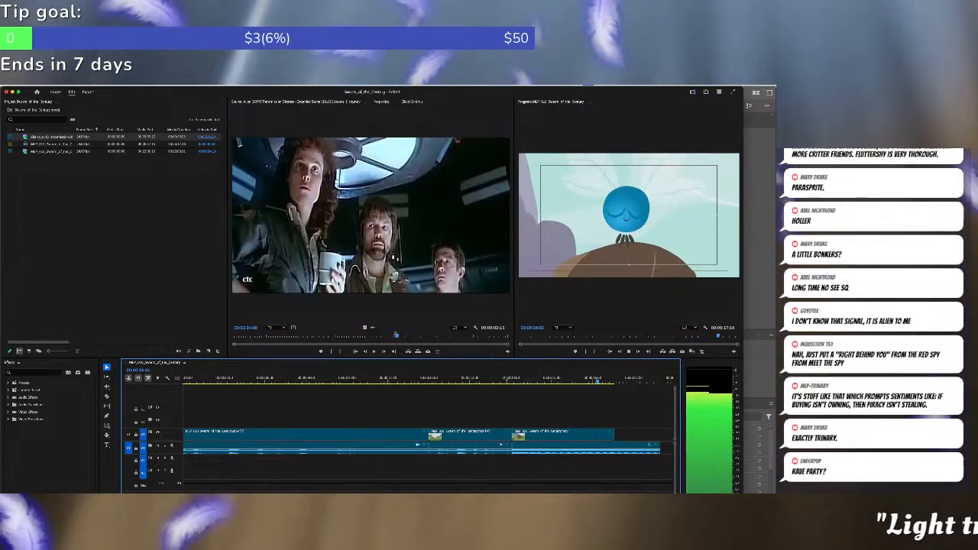
left_click_drag(614, 433, 659, 436)
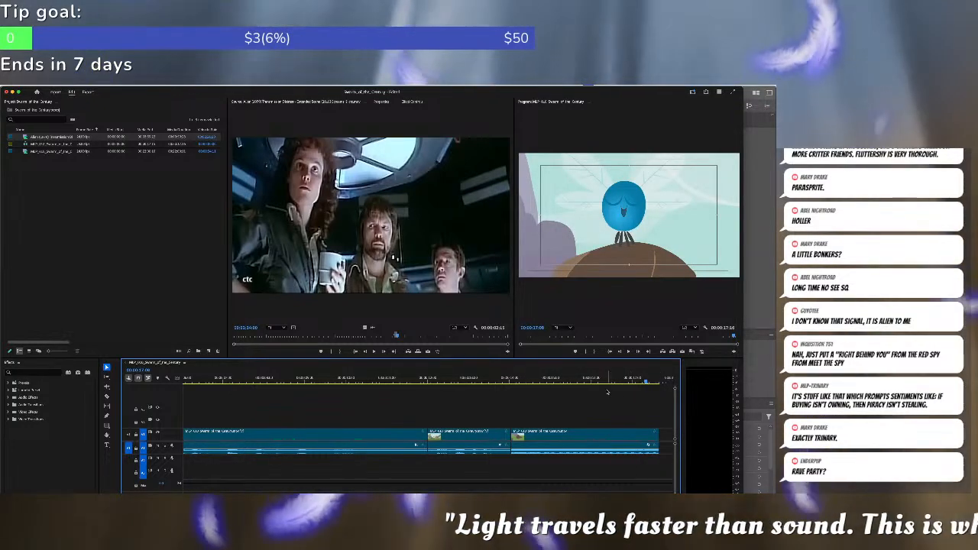
key("space")
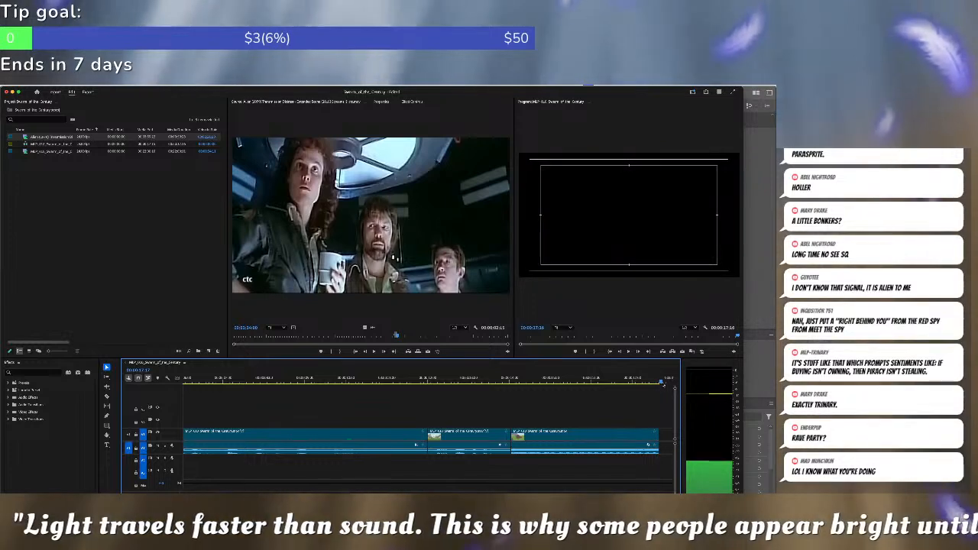
Reopen the episode clip as the source and mark a section about 6 seconds long ending on Fluttershy with the parasprite.
key("minus")
key("minus")
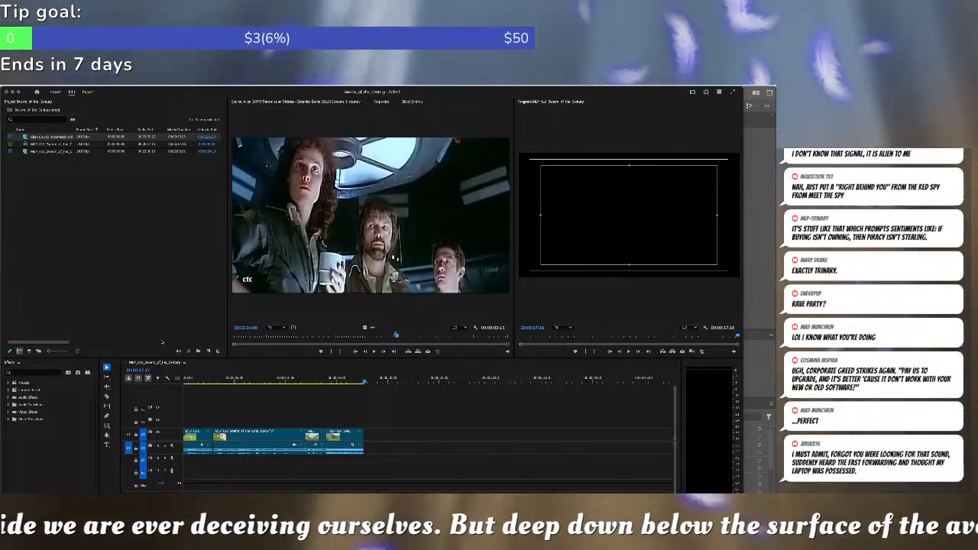
double_click(26, 151)
key("space")
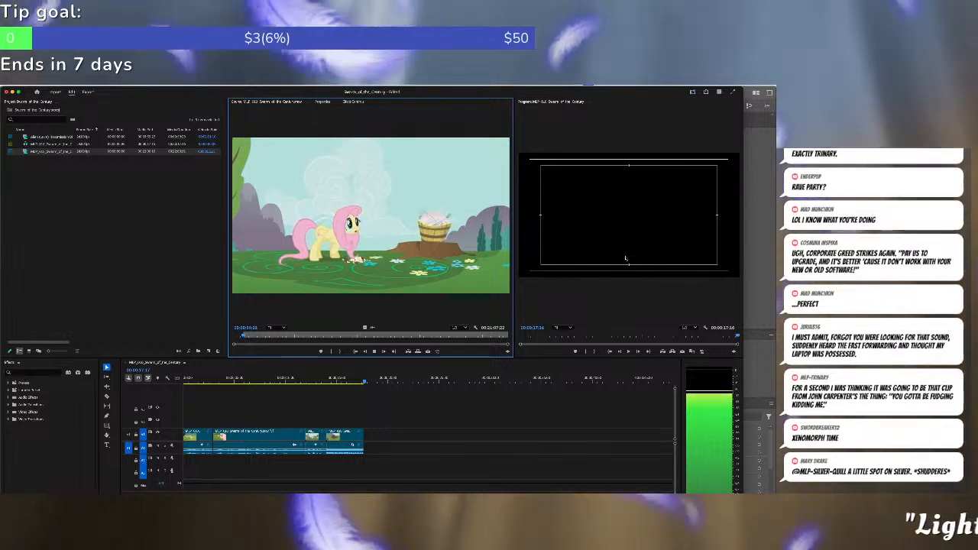
key("space")
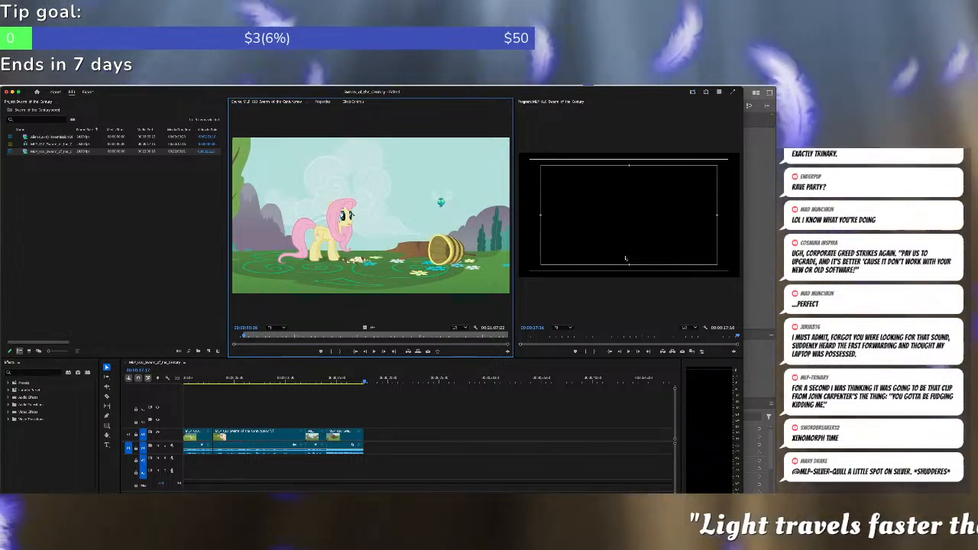
key("o")
key("space")
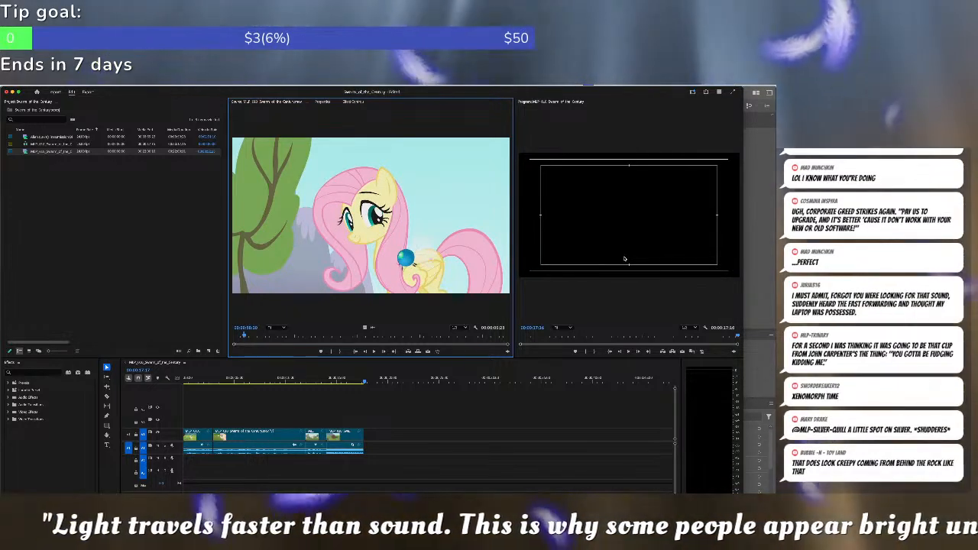
left_click(506, 415)
key(".")
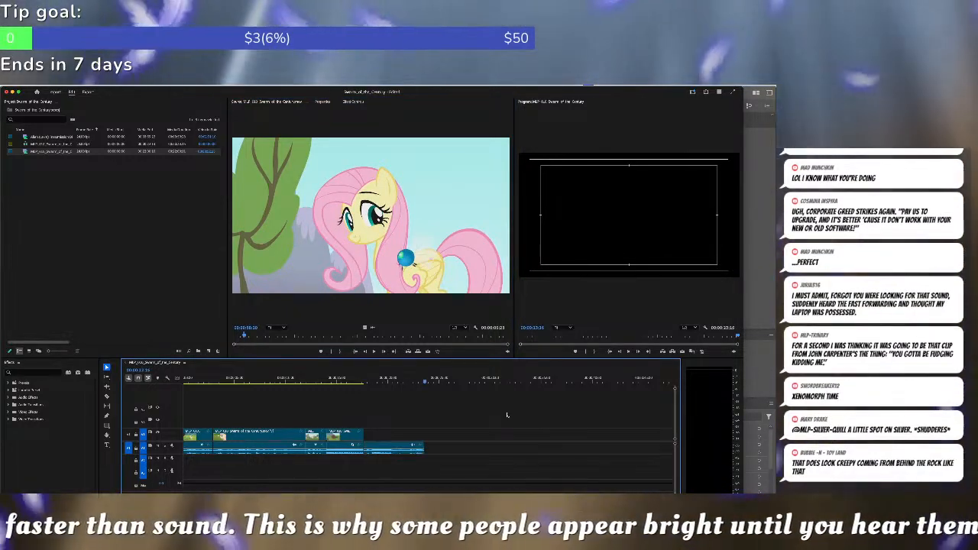
key("super+z")
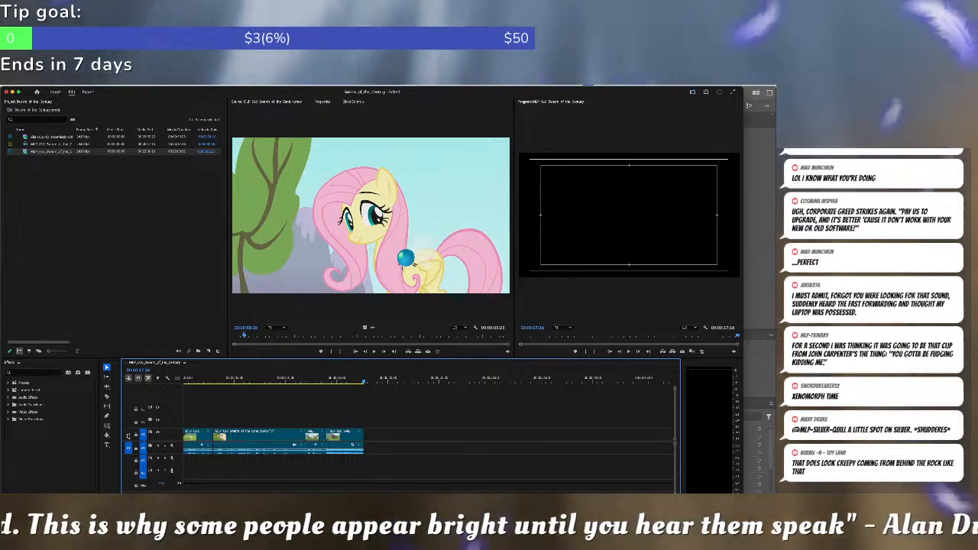
Append the marked Fluttershy section and the following section of about 7 seconds ending on the fallen barrel to the sequence, and save the project.
key(".")
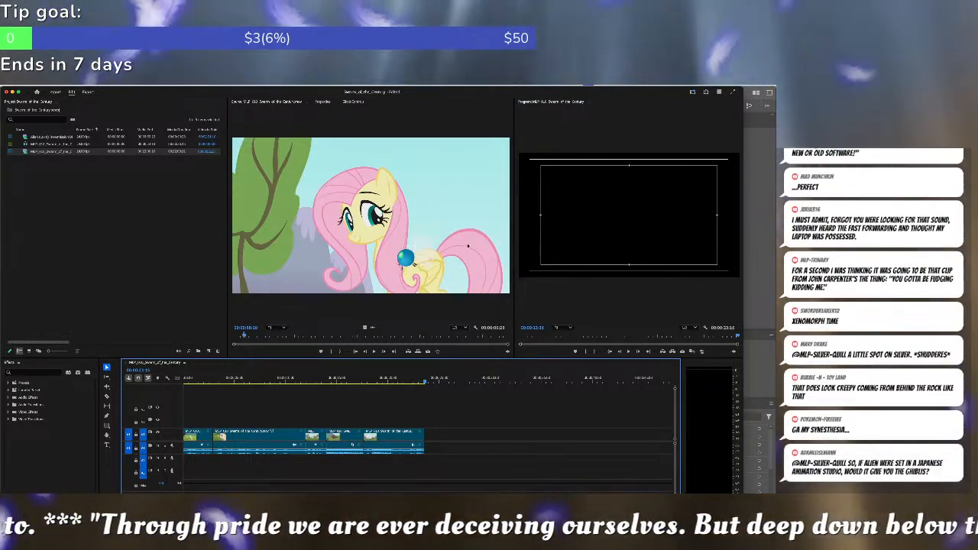
left_click(453, 227)
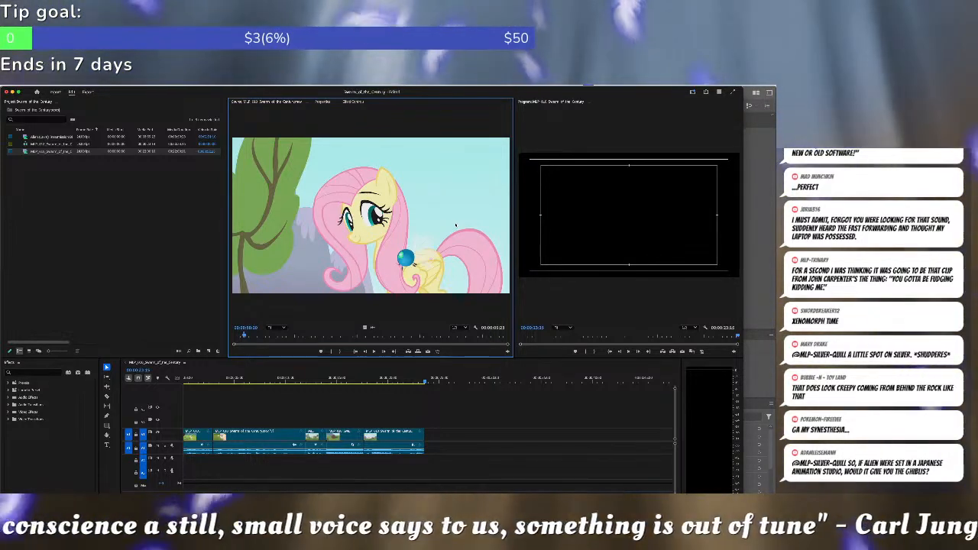
key("space")
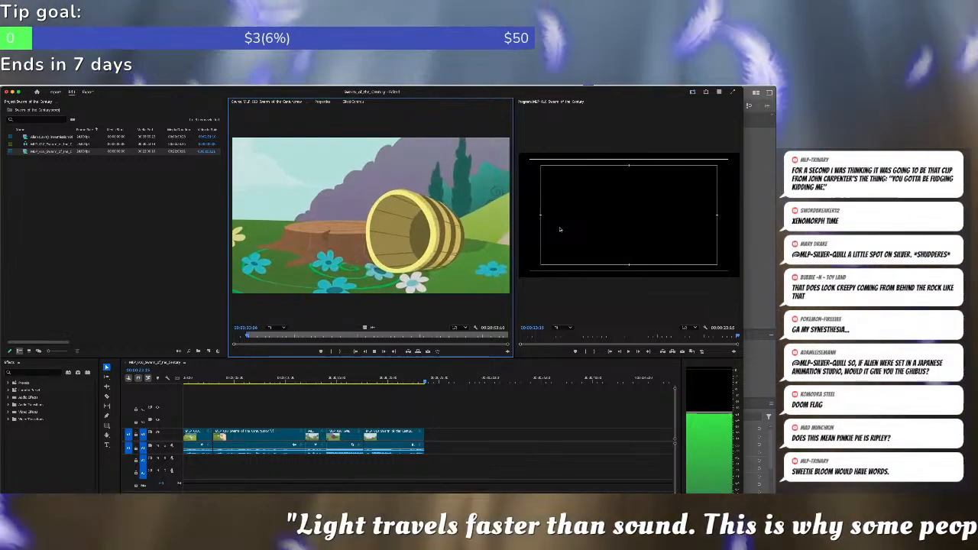
key("o")
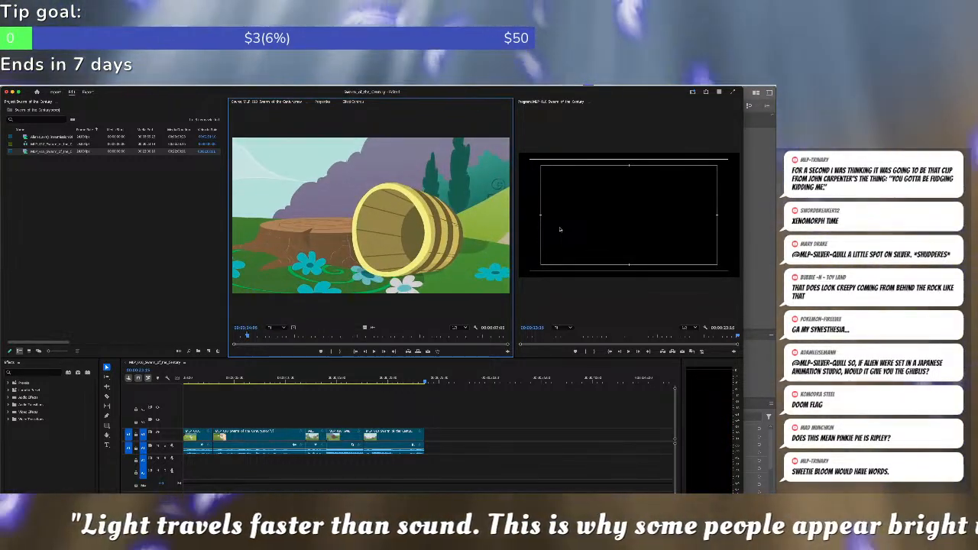
key("period")
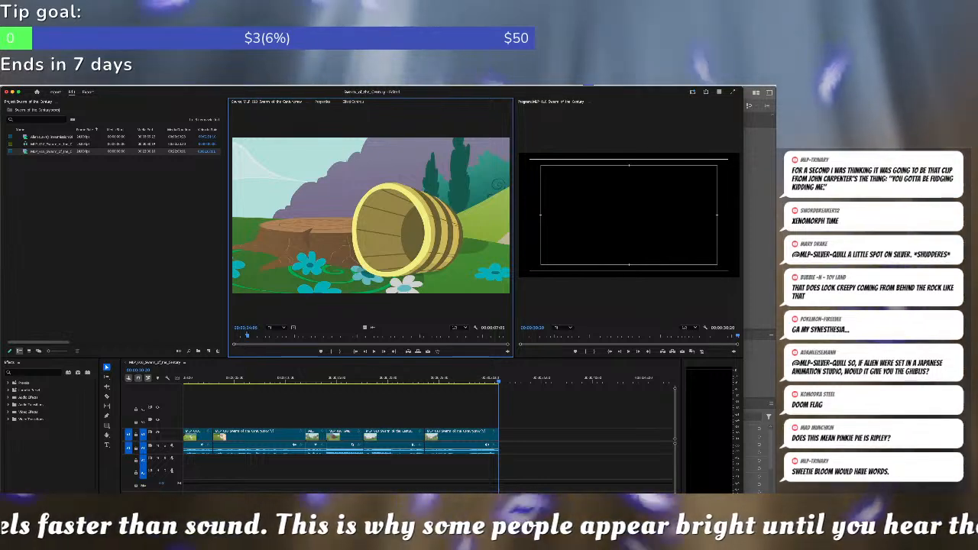
key("super+s")
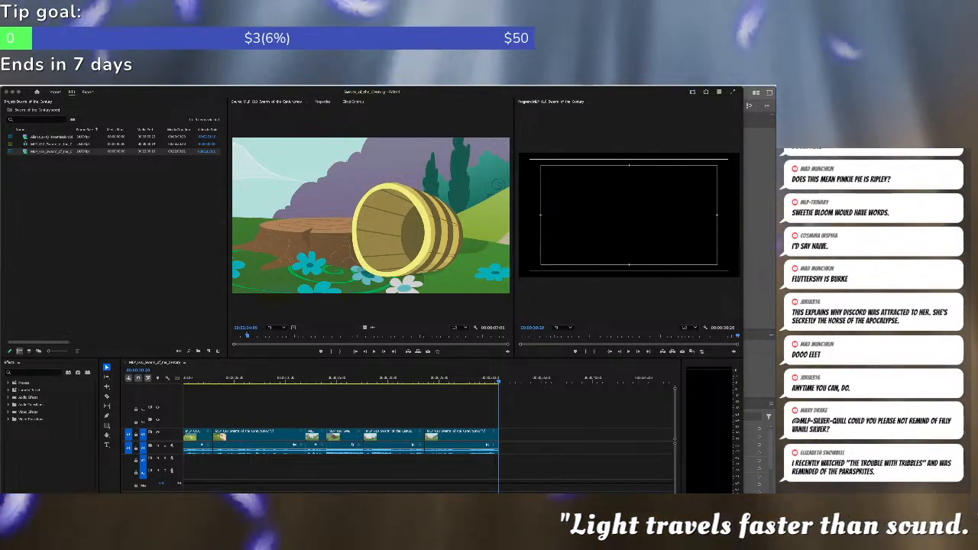
Import the "You Fool! - HOLLYWOOD SQUARES" video, open it as the source and mark a 21-frame section of the shout.
left_click_drag(112, 155, 42, 189)
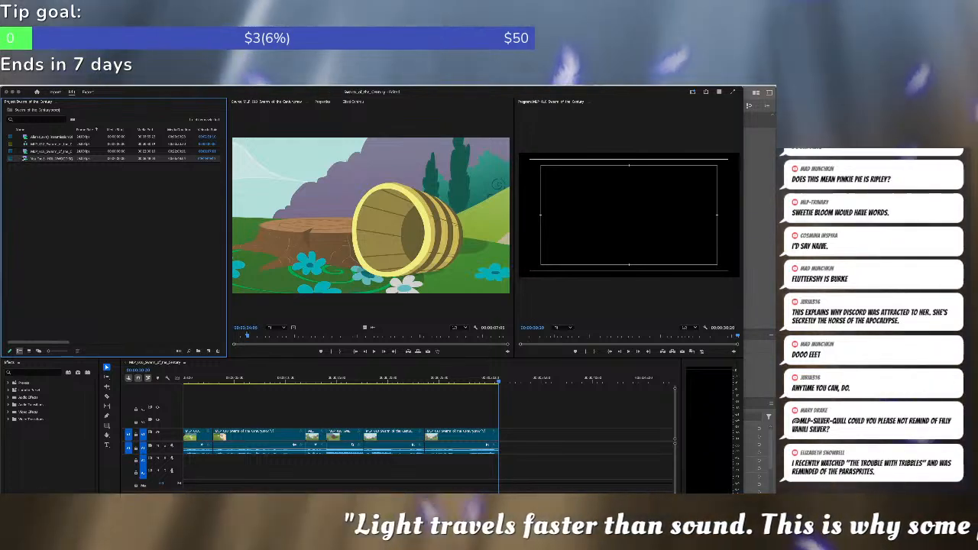
double_click(25, 159)
key("space")
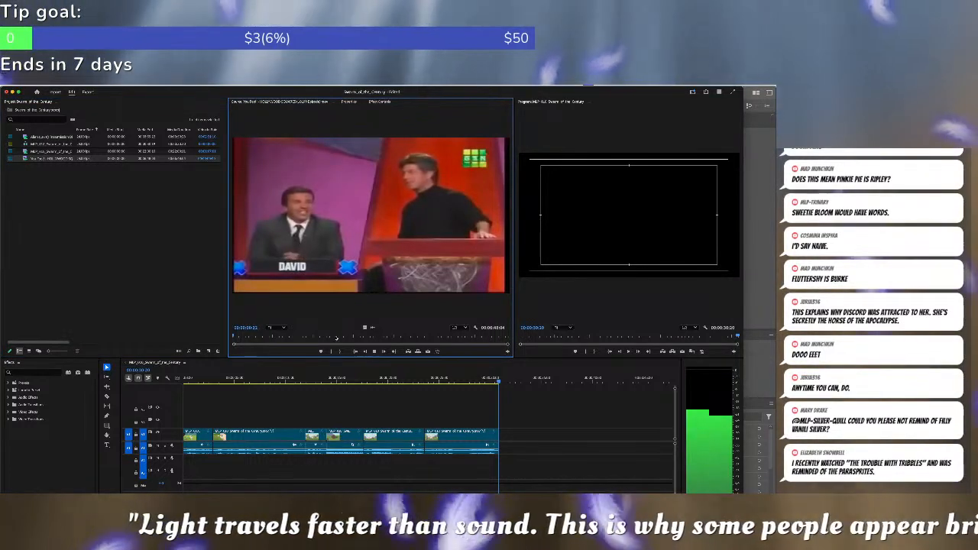
left_click_drag(337, 339, 328, 337)
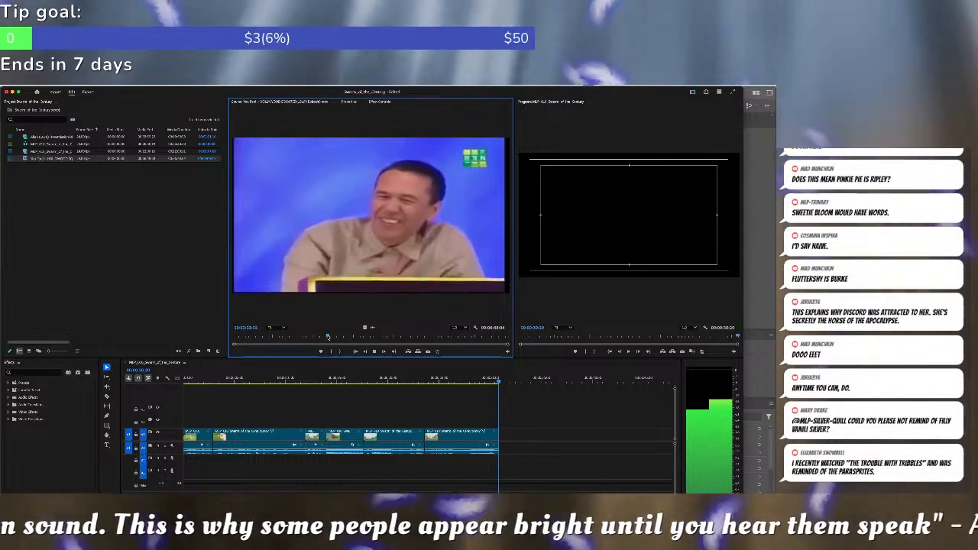
key("i")
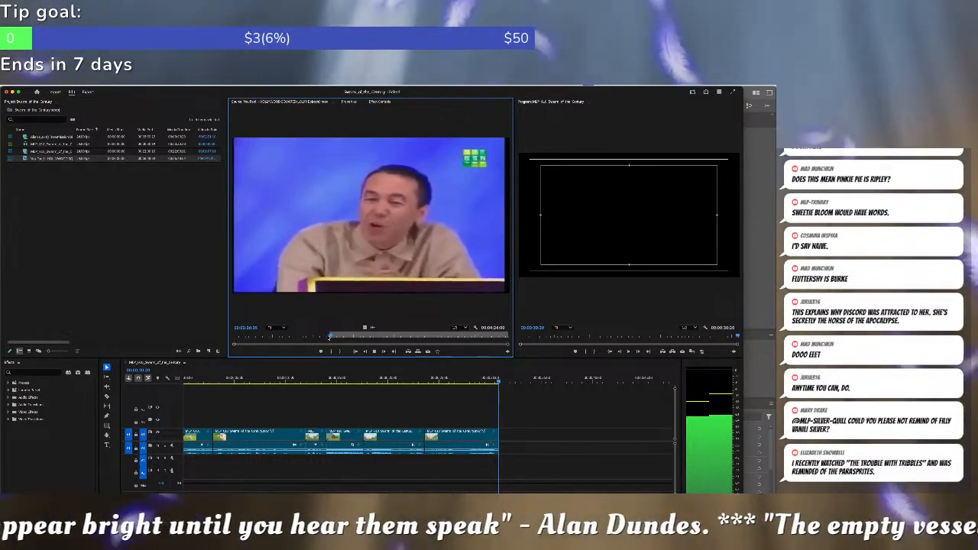
key("i")
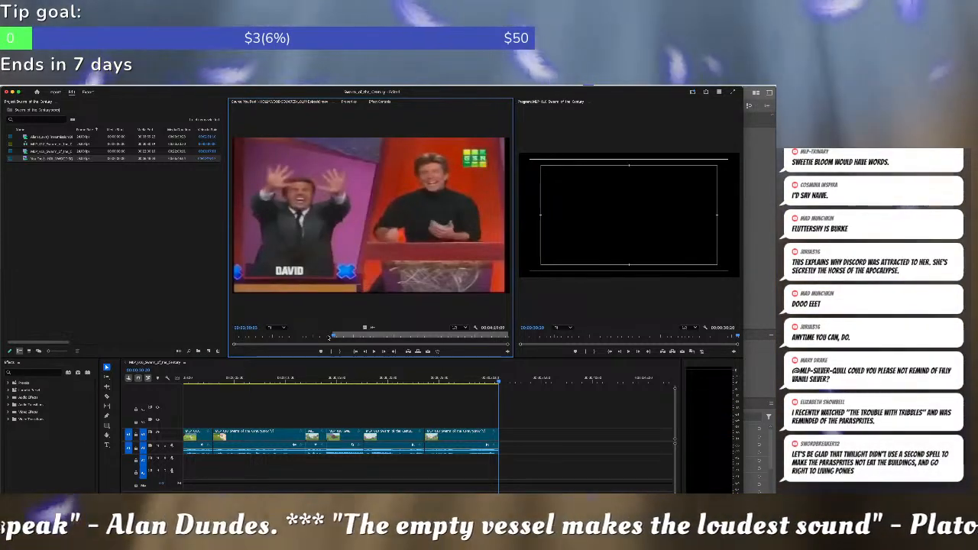
left_click(258, 336)
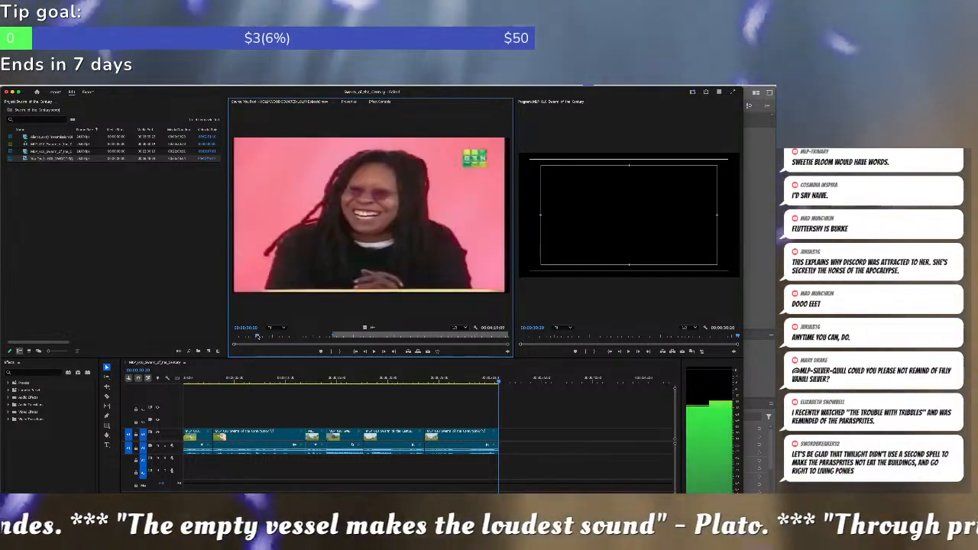
left_click(268, 336)
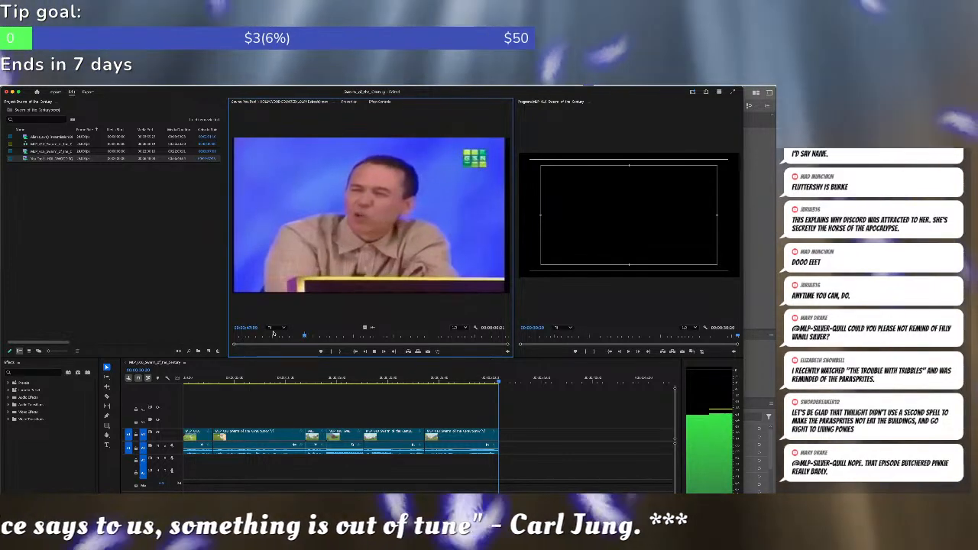
Turn off the V1 source patch, overwrite the marked shout's audio onto A1 at the end of the barrel clip, and play back the ending.
left_click(469, 421)
left_click(474, 379)
key("space")
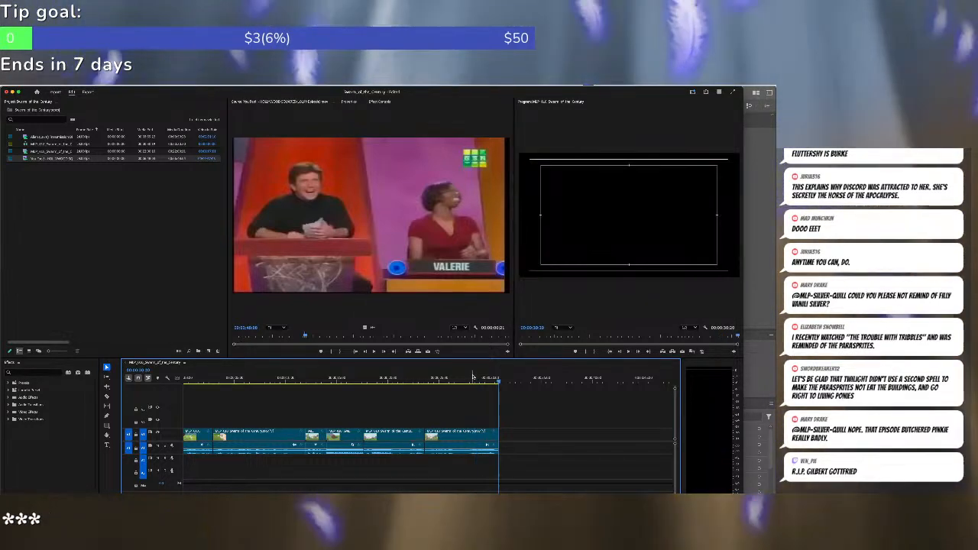
key("Left")
key("o")
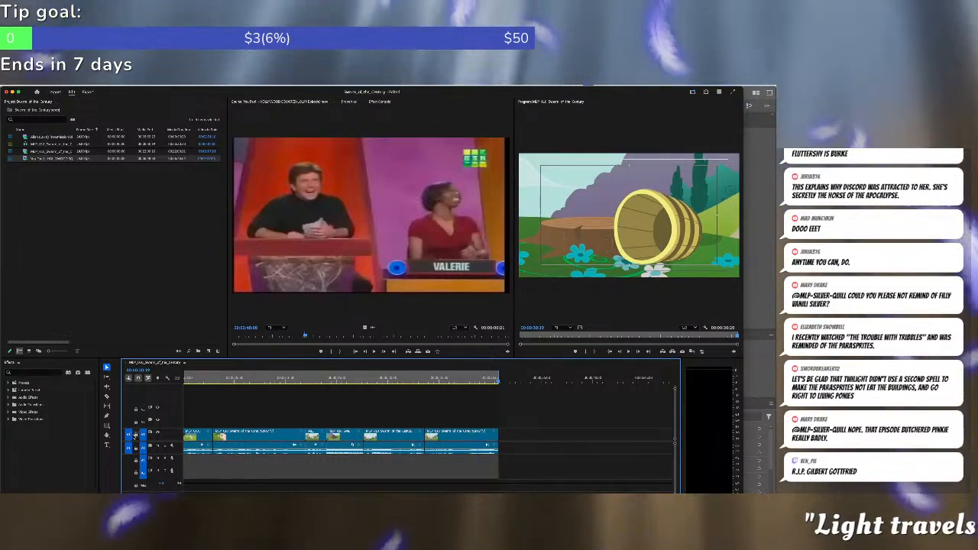
key("Right")
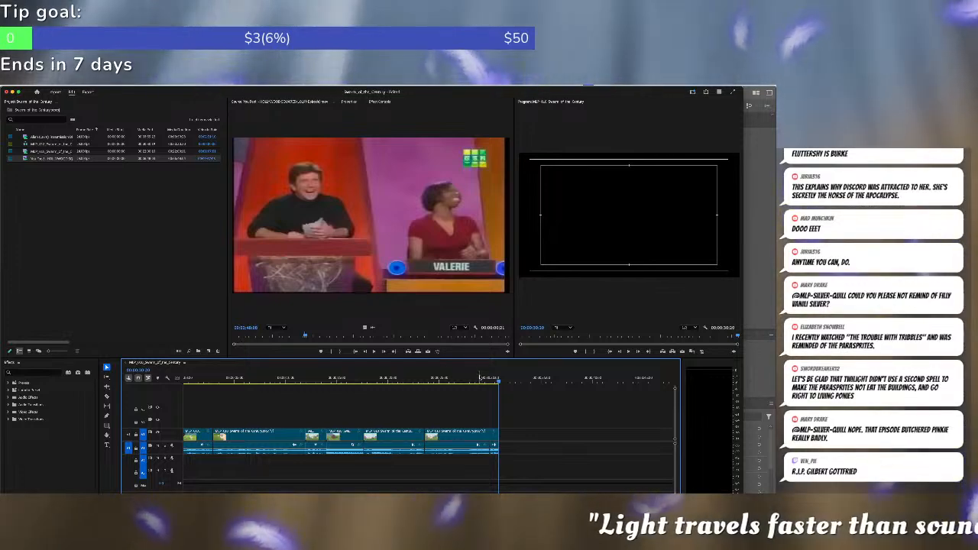
left_click(480, 377)
key("space")
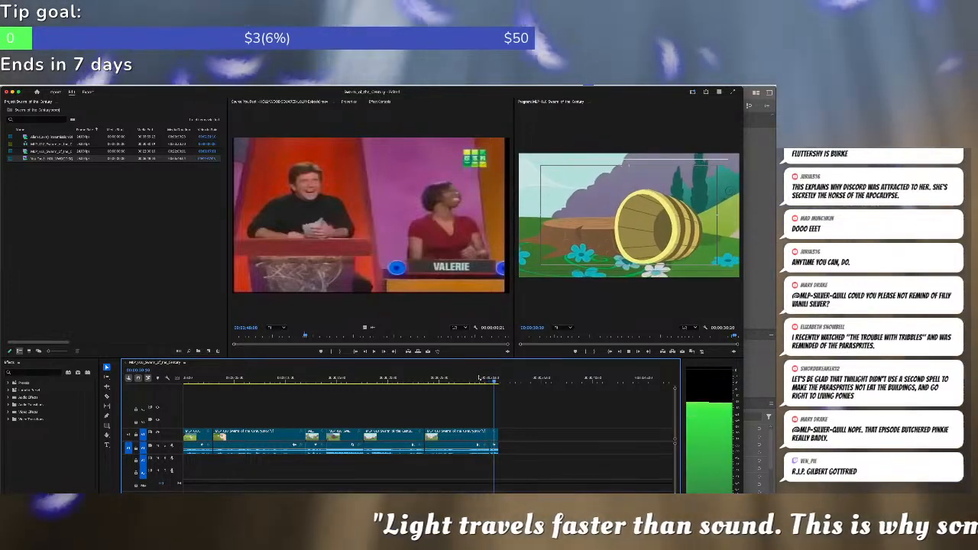
key("space")
key("space")
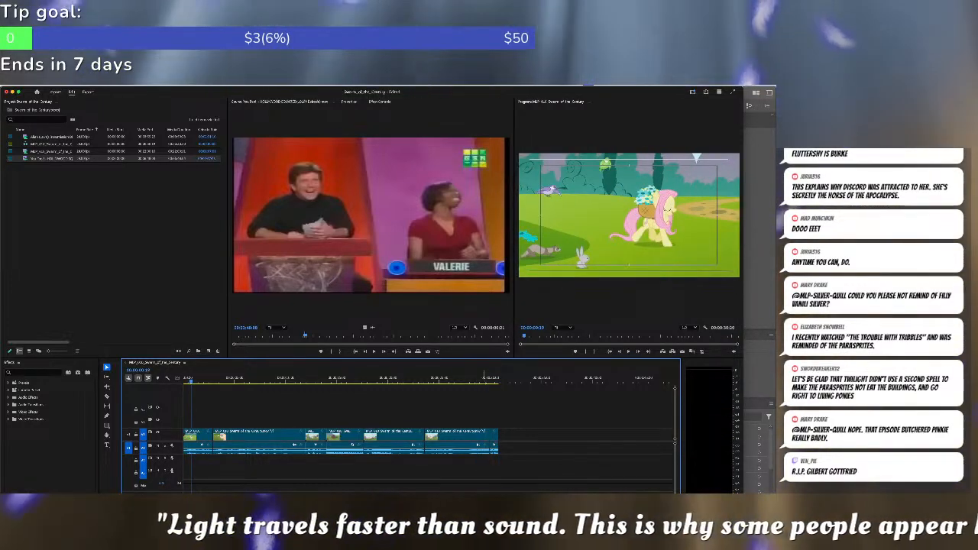
left_click(487, 379)
key("space")
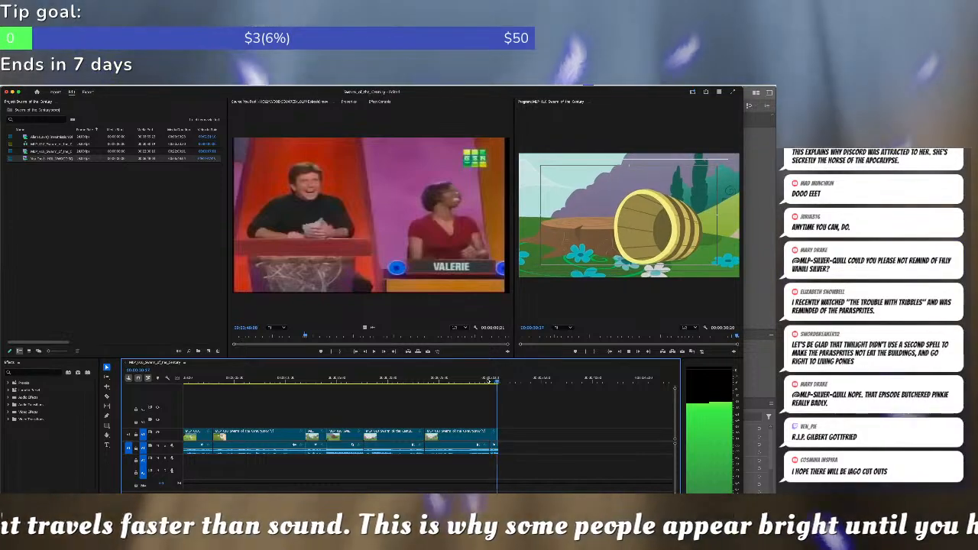
Play further through the Hollywood Squares source and mark another shout about one second long.
left_click(410, 246)
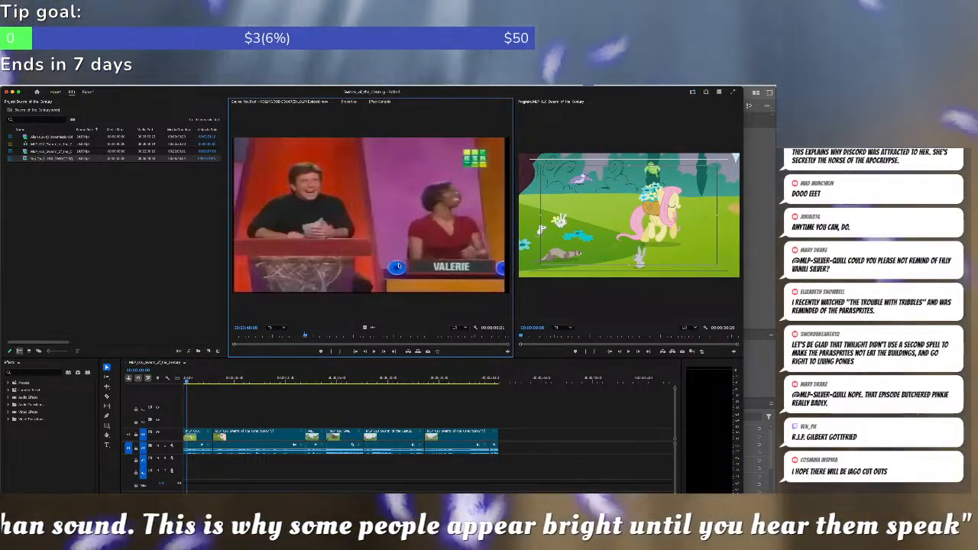
key("space")
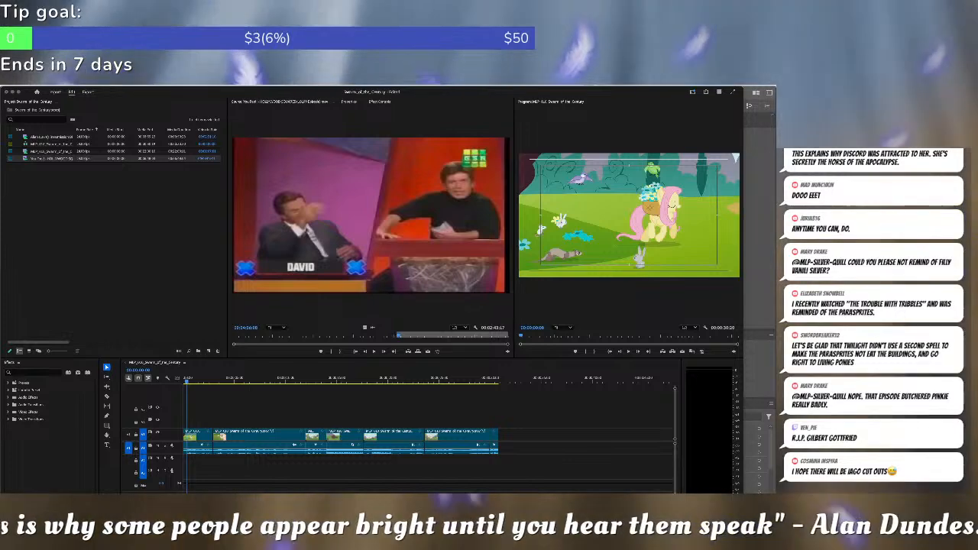
left_click(467, 244)
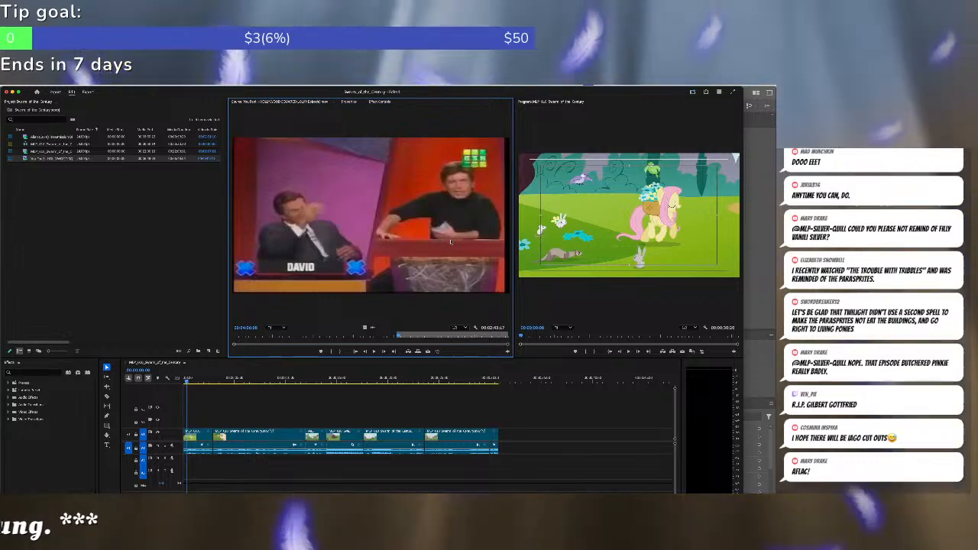
key("space")
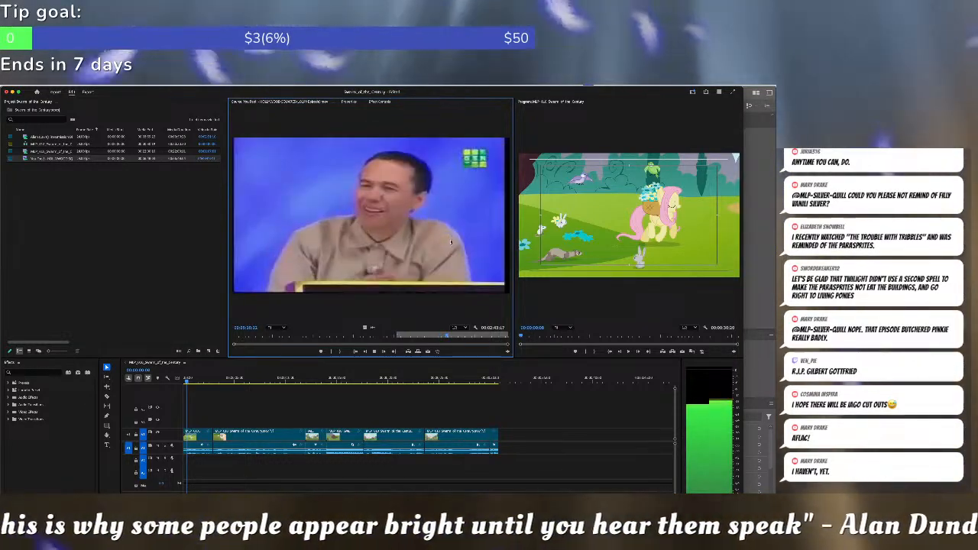
key("i")
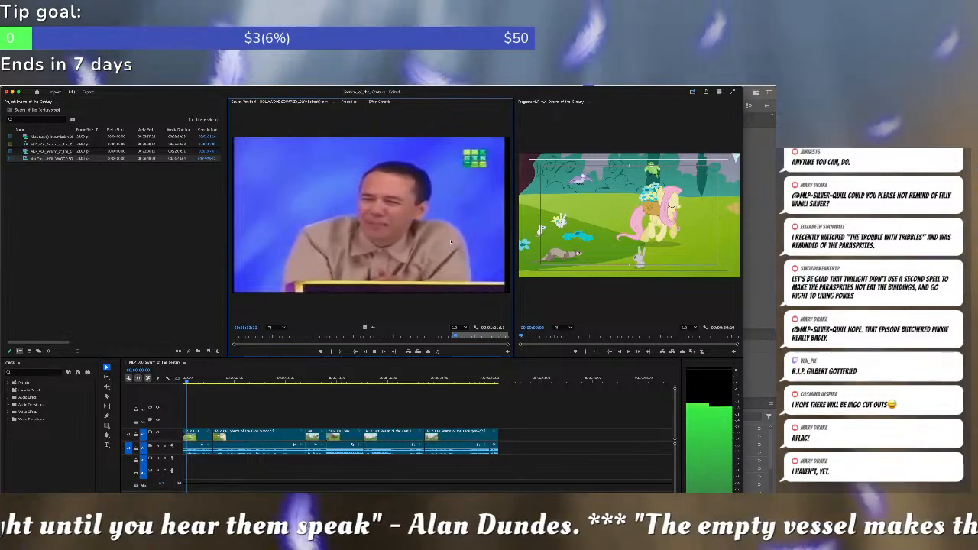
key("i")
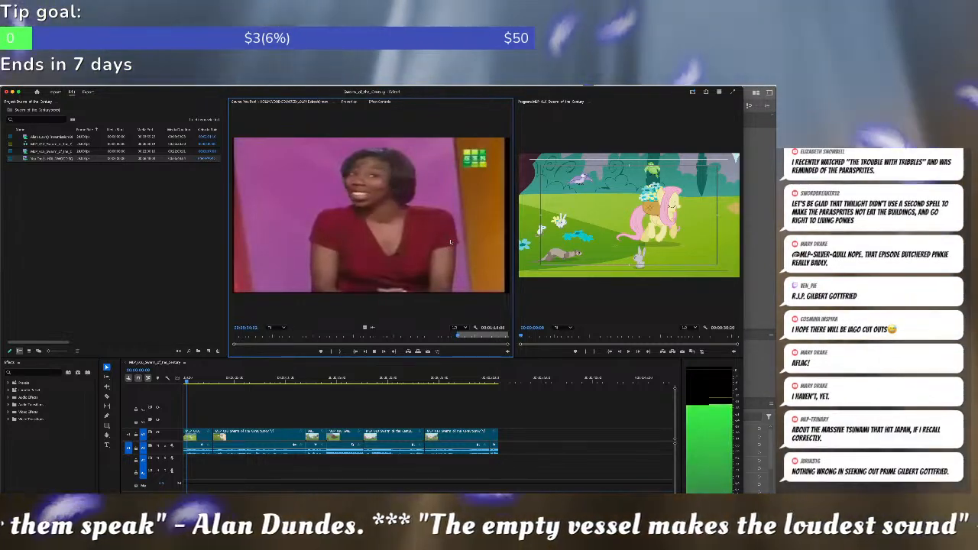
key("i")
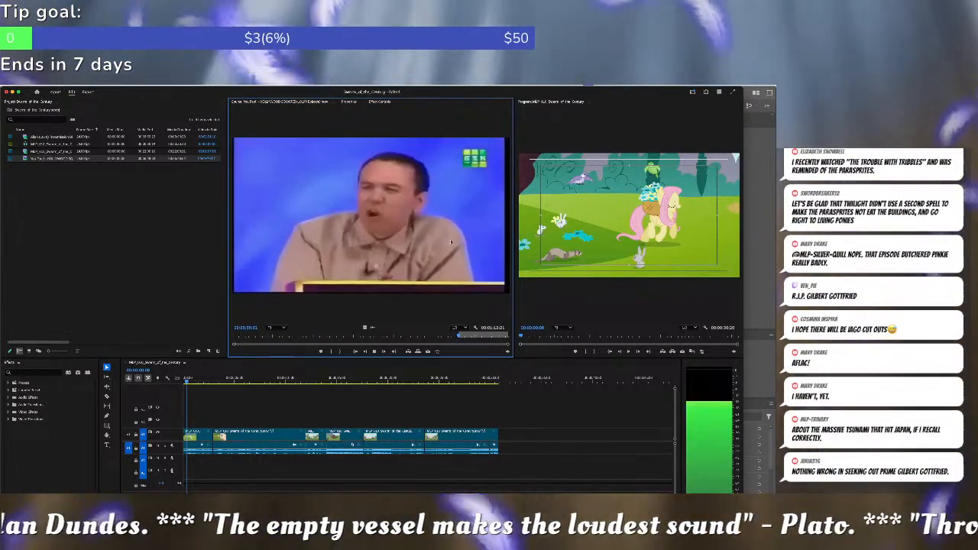
key("i")
key("o")
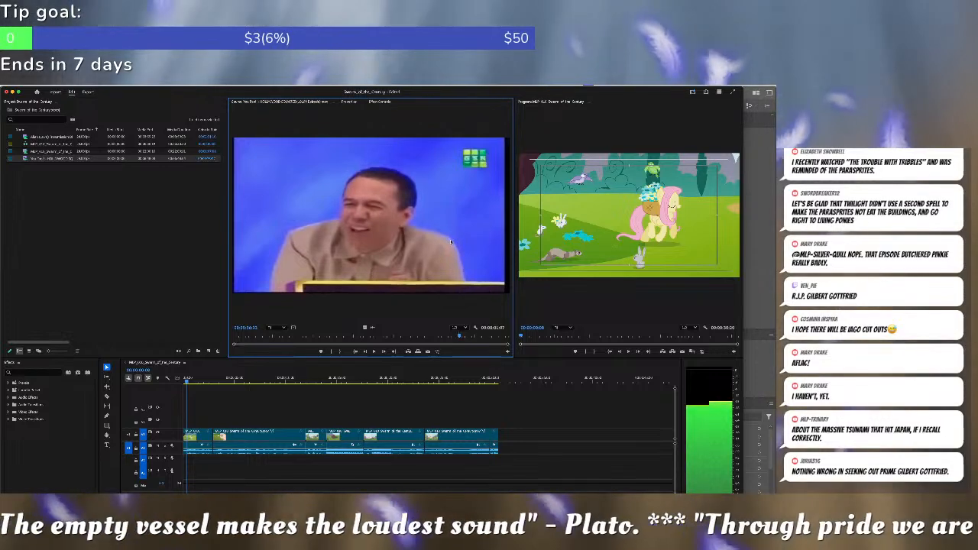
Move the first shout audio past the sequence's end and overwrite the newly marked shout onto A1 just after it for comparison.
left_click(543, 453)
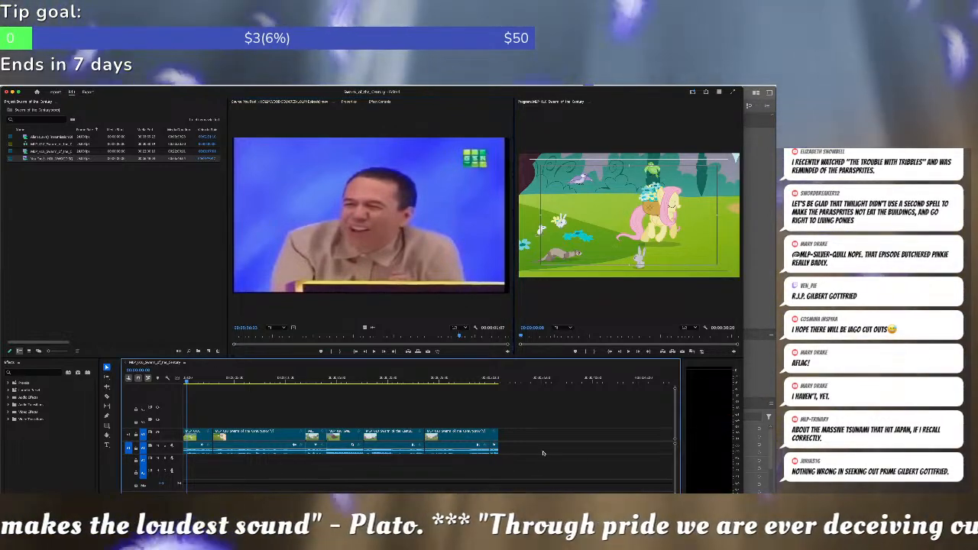
left_click_drag(494, 452, 527, 447)
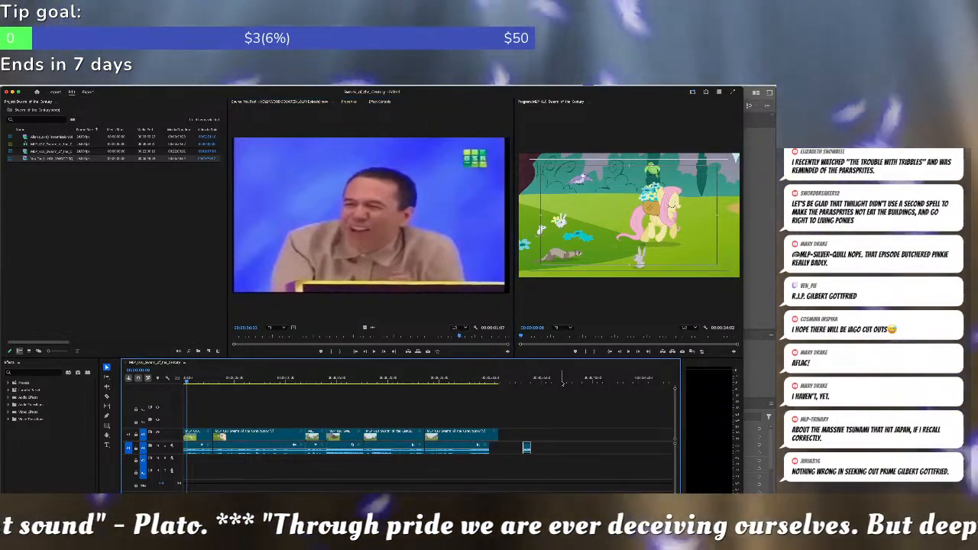
left_click(562, 382)
key("period")
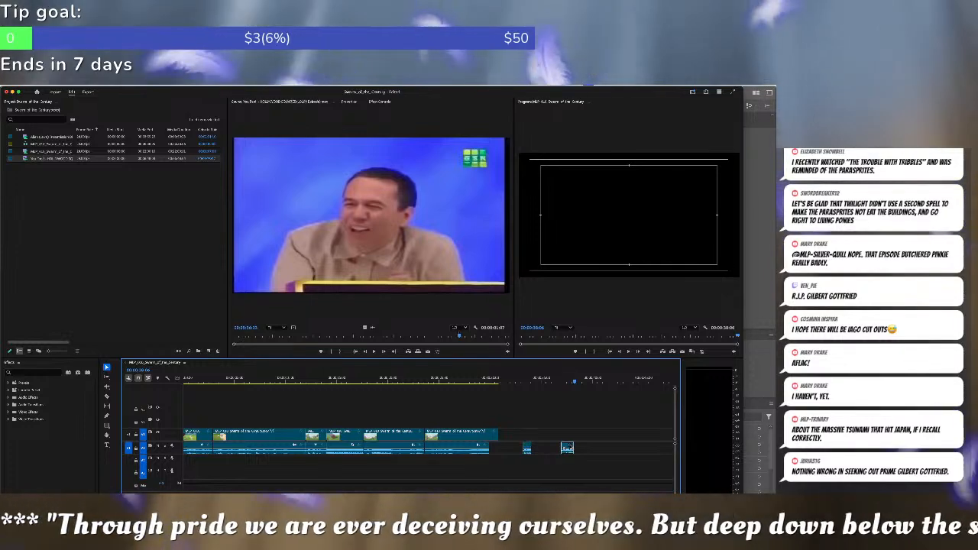
left_click_drag(567, 448, 549, 447)
Play back the two shout clips one after the other and delete the second one.
left_click(521, 379)
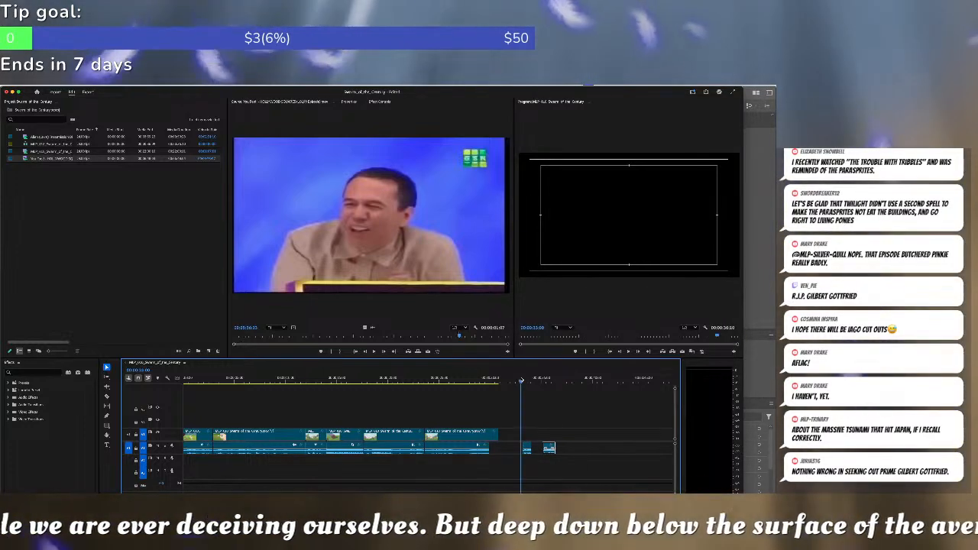
key("space")
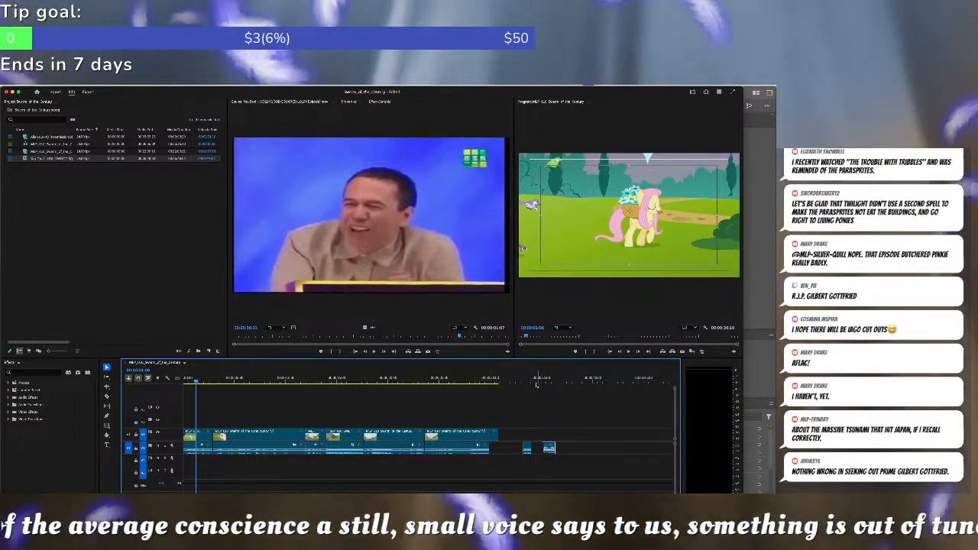
key("Delete")
Skim the rest of the Hollywood Squares source, move the remaining shout audio back under the end of the barrel clip, and play it back.
left_click(466, 224)
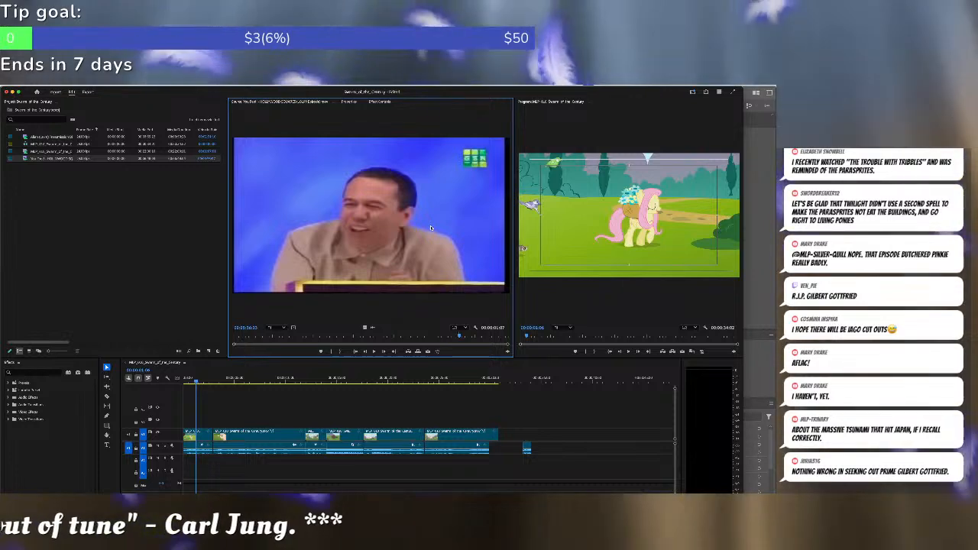
key("l")
key("l")
key("l")
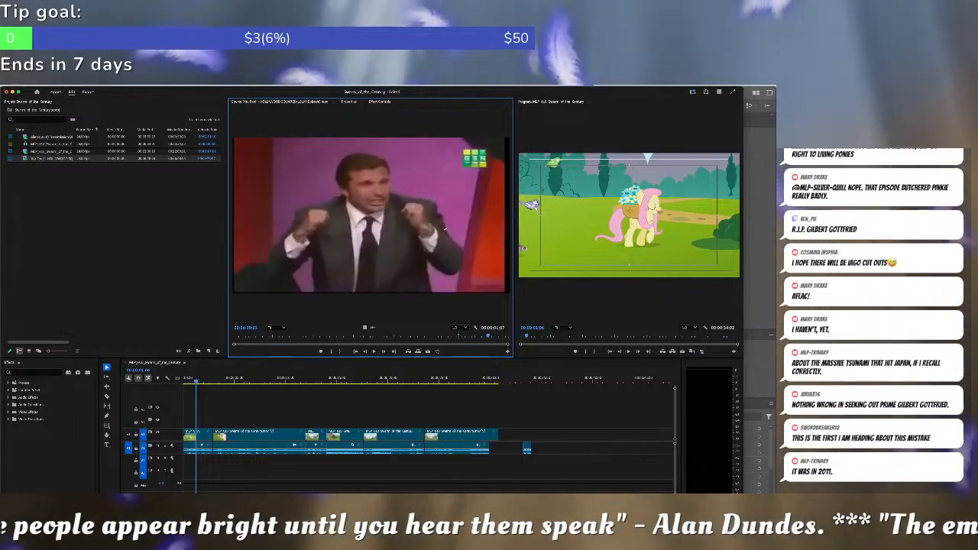
left_click_drag(527, 448, 493, 449)
left_click(486, 380)
key("space")
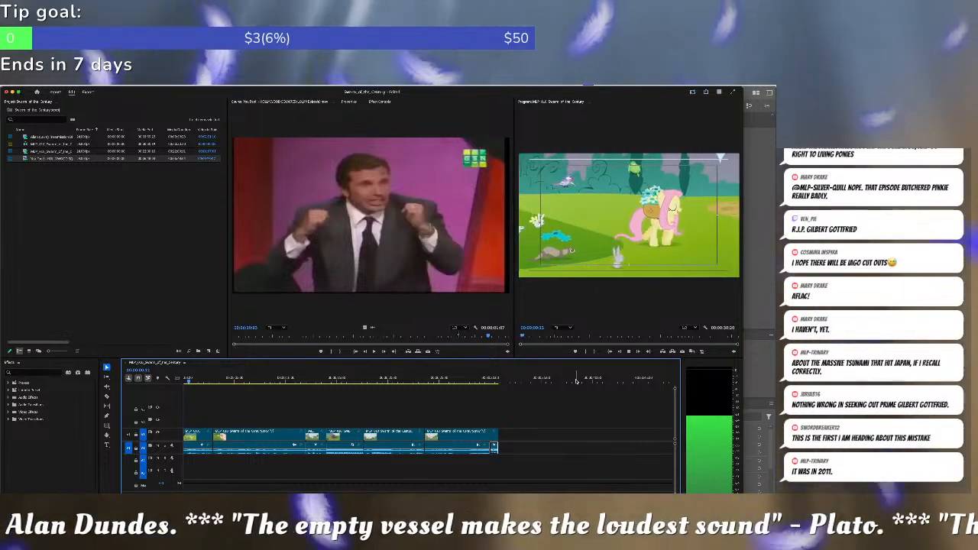
Mark the episode's next passage, about 8 seconds up to Twilight's library close-up, and insert its video and audio at the sequence's end.
left_click(527, 379)
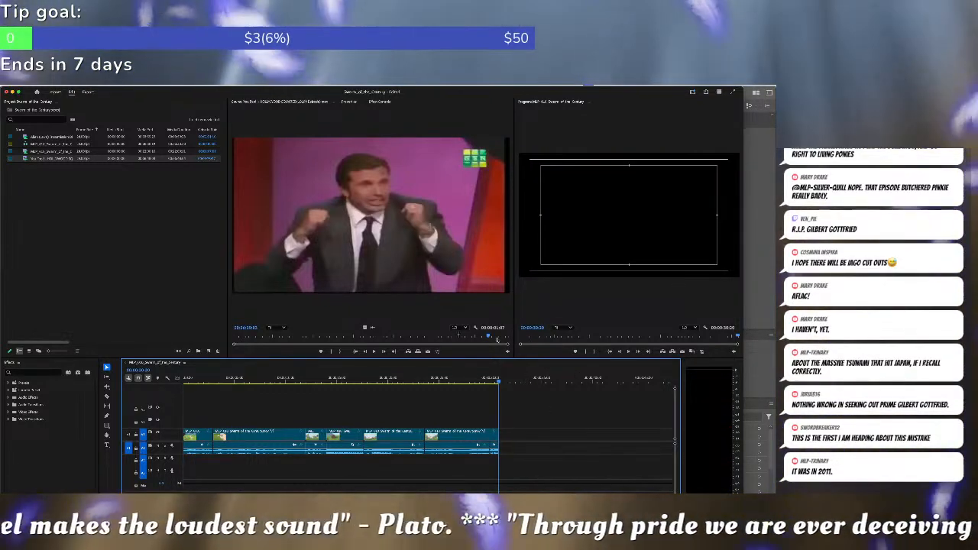
left_click(25, 151)
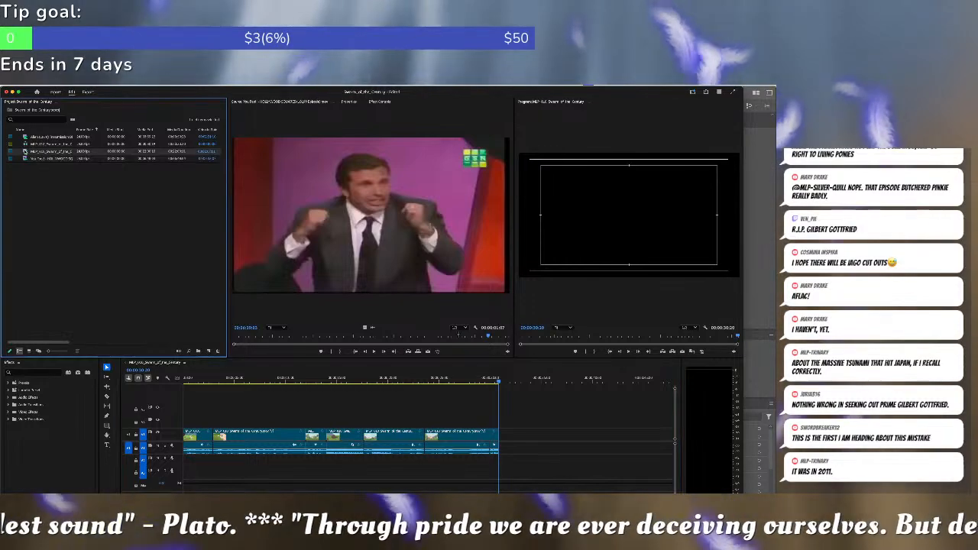
double_click(25, 150)
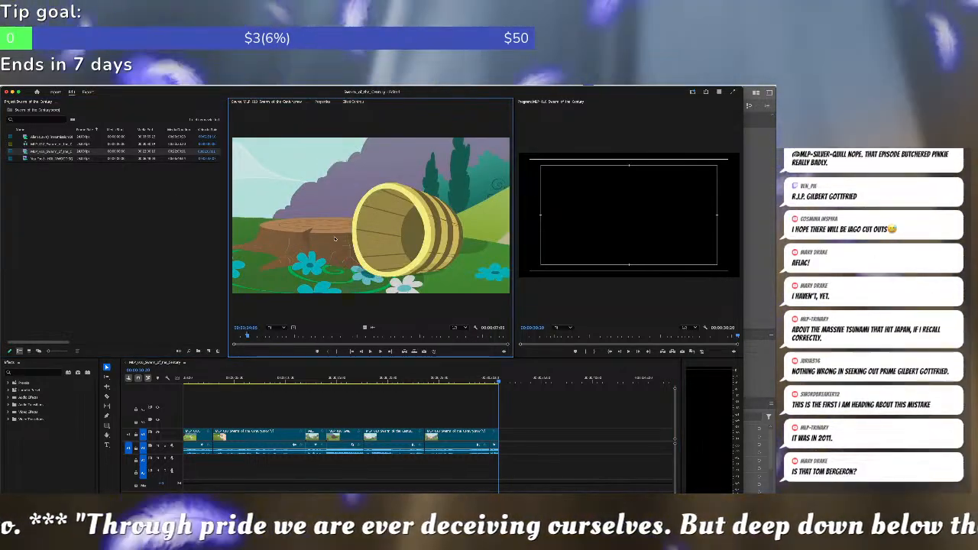
key("space")
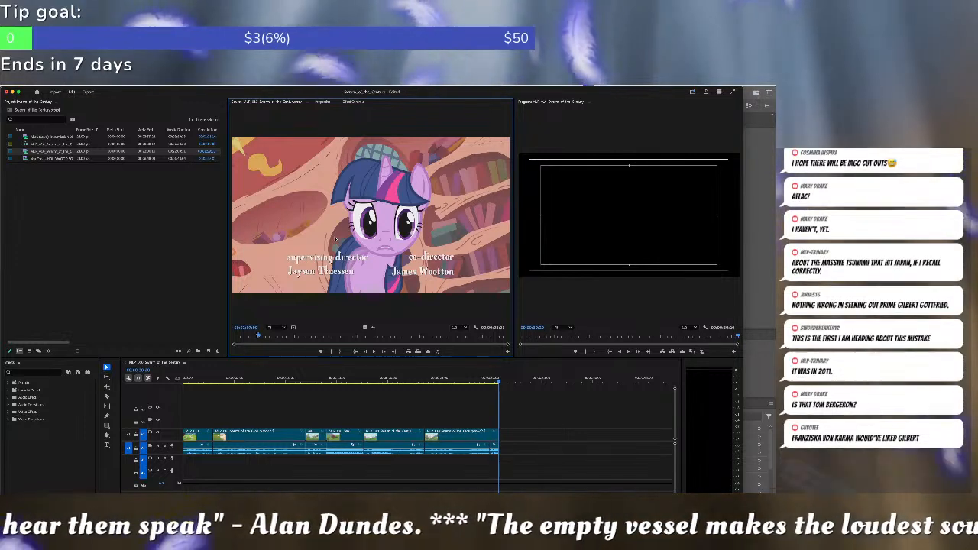
left_click(128, 434)
key("comma")
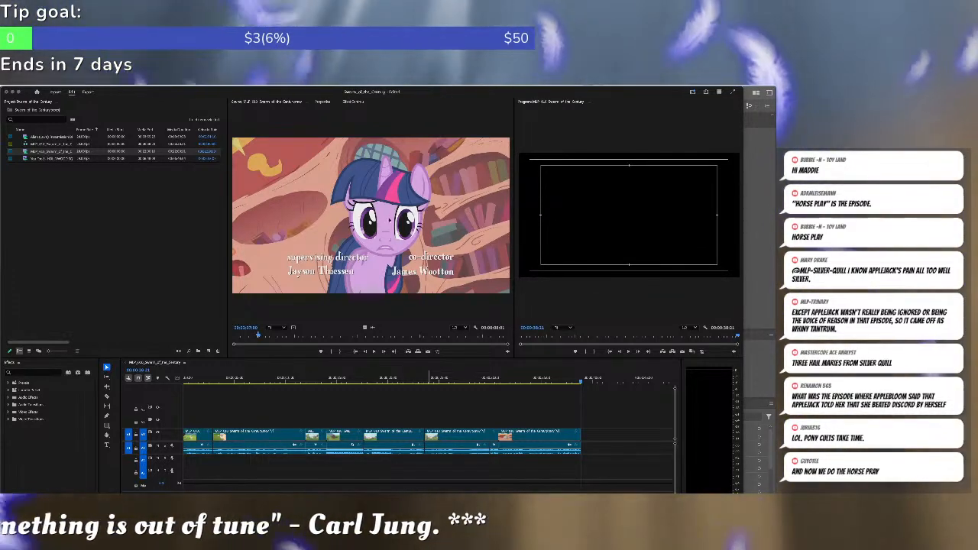
Play on through the episode, mark the library exchange between Twilight and Spike, about 9 seconds long, and insert it at the sequence's end.
left_click(390, 221)
key("space")
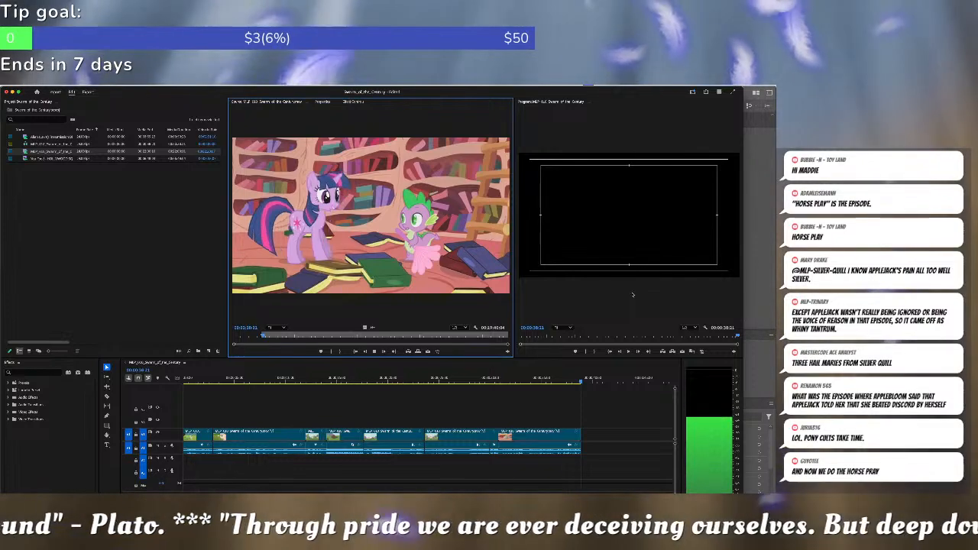
key("o")
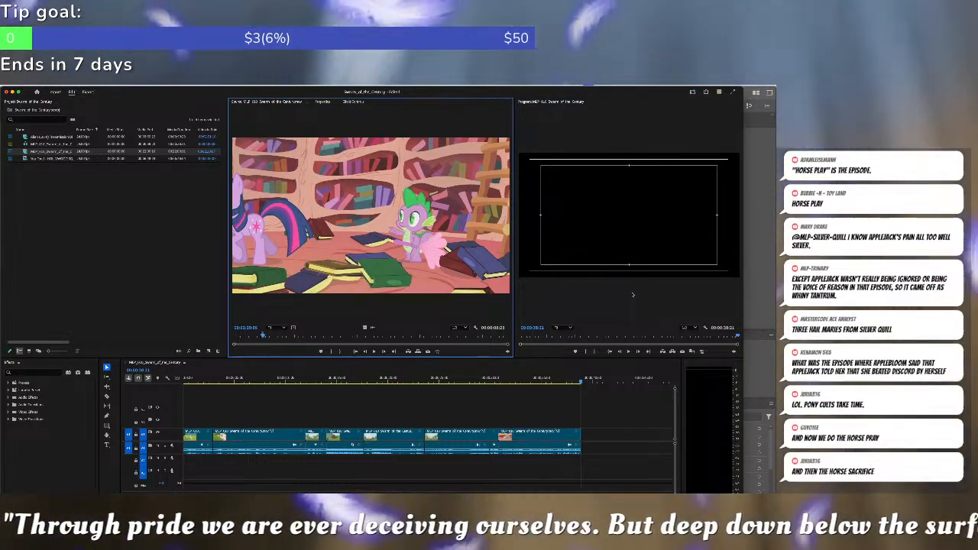
key("comma")
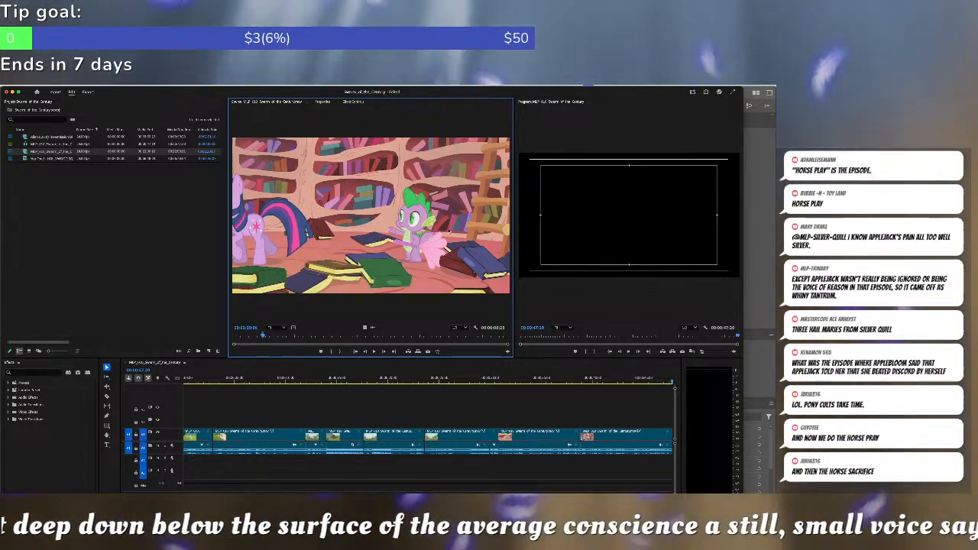
Mark about 8 seconds ending on Twilight facing two ponies outdoors, insert it at the sequence's end, and fit the whole sequence in the timeline.
key("space")
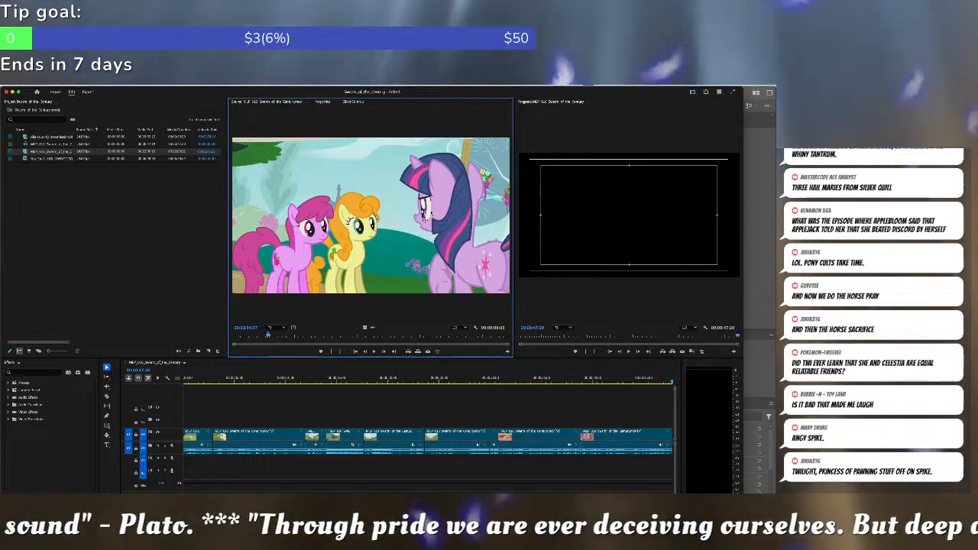
key("comma")
key("backslash")
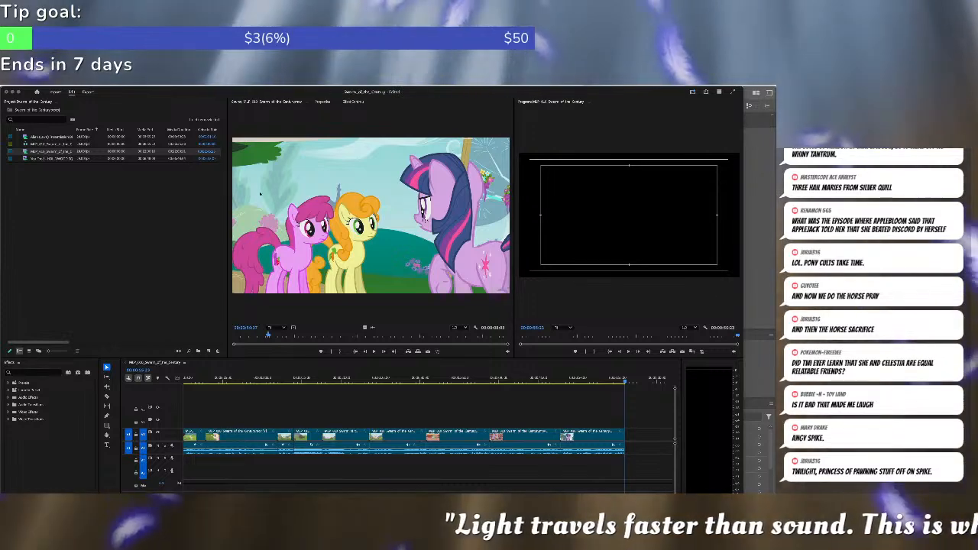
Locate the Horse Play episode file through Finder, add it to the project, and skim its source to about four minutes in.
right_click(64, 156)
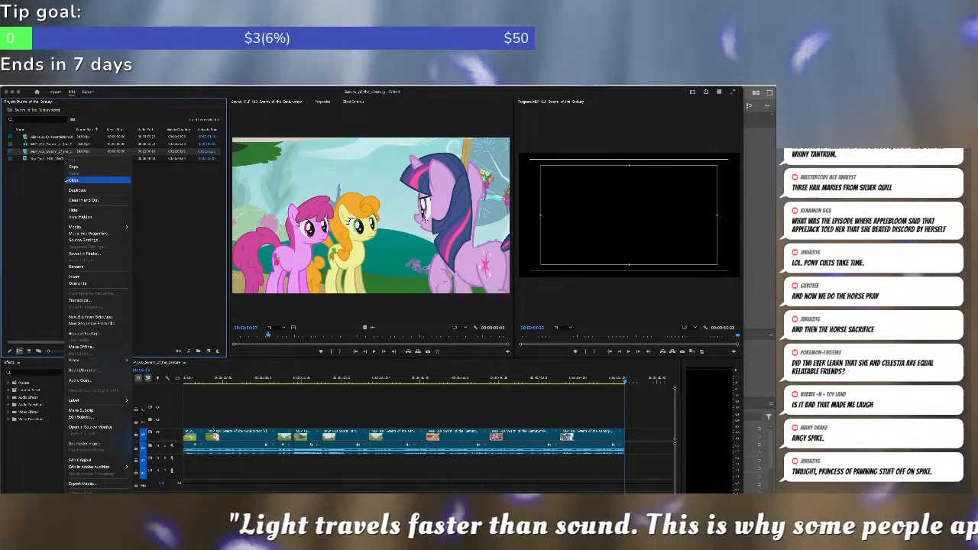
left_click(89, 253)
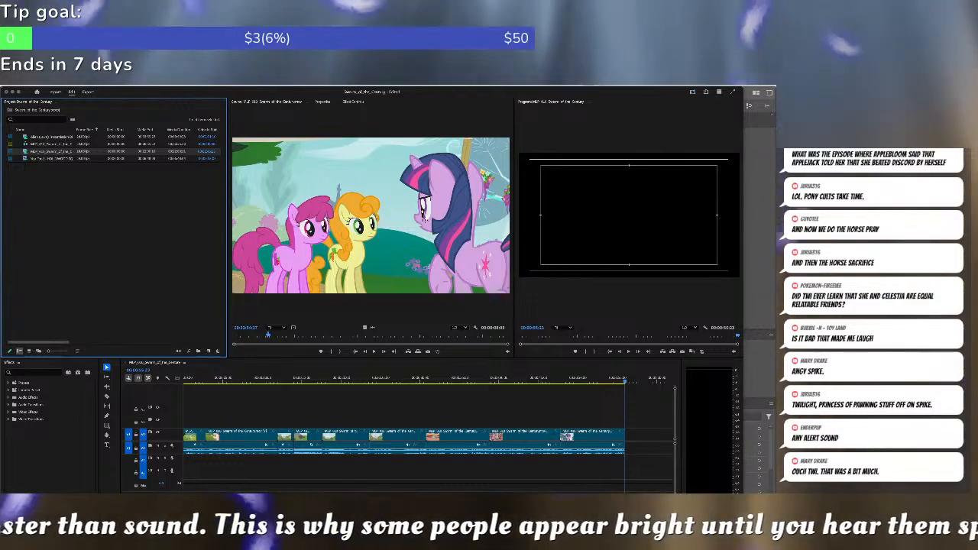
left_click_drag(2, 205, 100, 208)
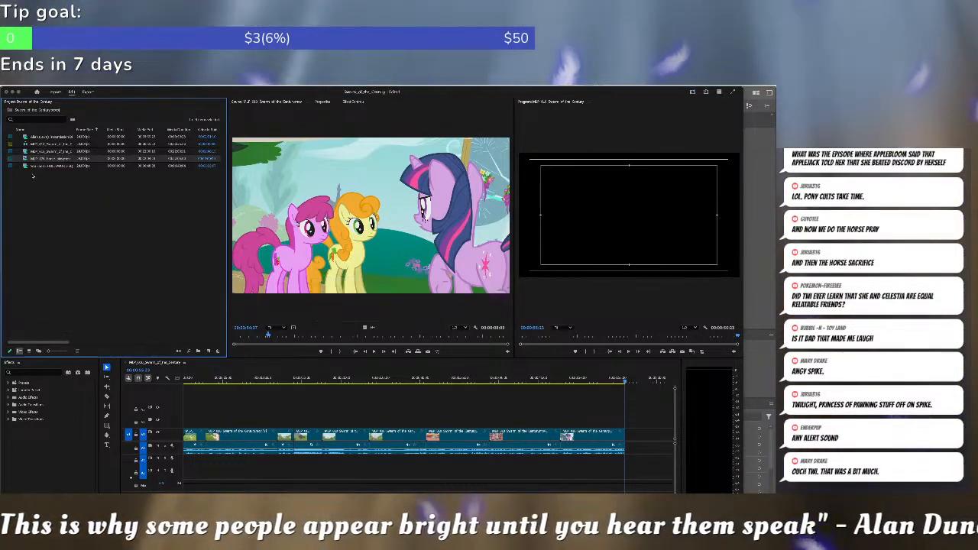
double_click(25, 158)
left_click_drag(256, 337, 296, 336)
key("space")
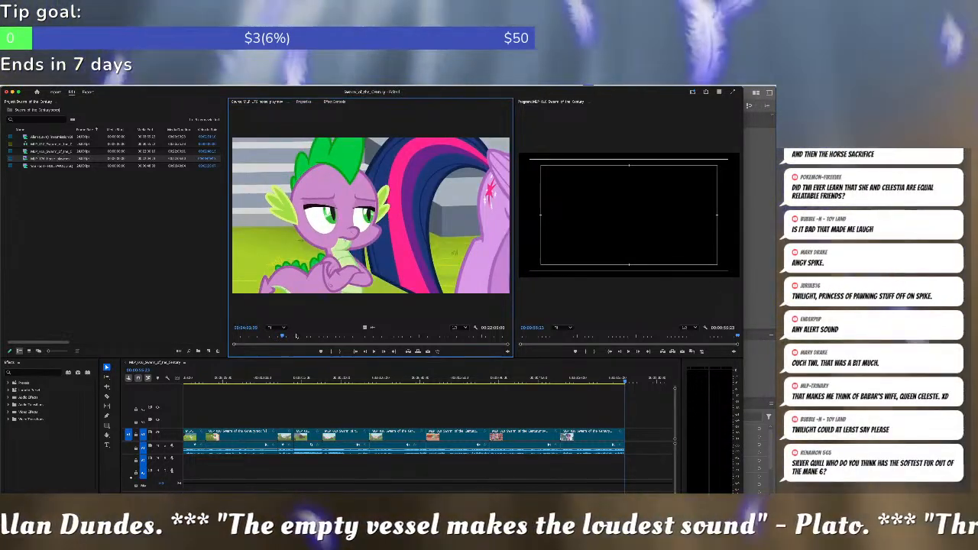
Set the Horse Play clip's audio channel format to stereo, clear both source channels of its second audio clip, and test playback.
right_click(36, 163)
mouse_move(69, 228)
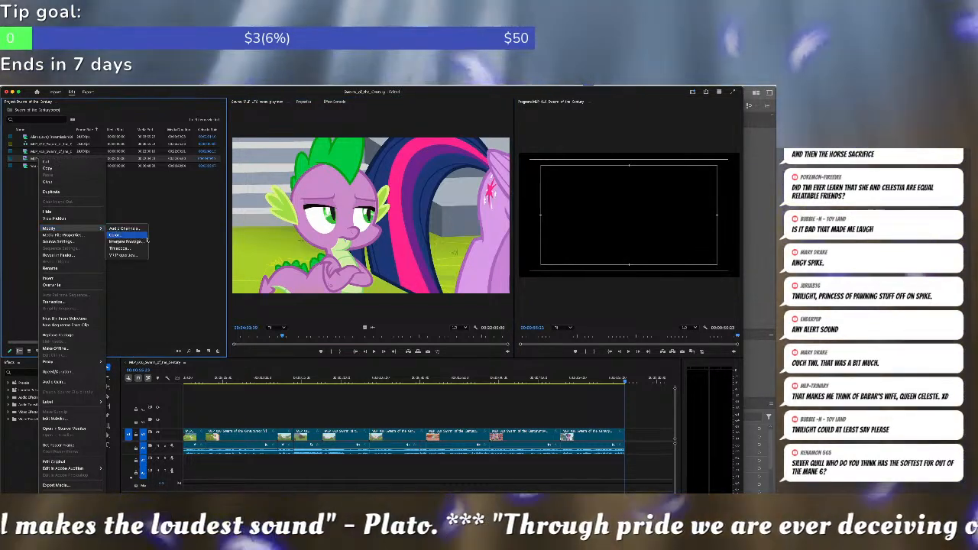
left_click(124, 229)
left_click(348, 244)
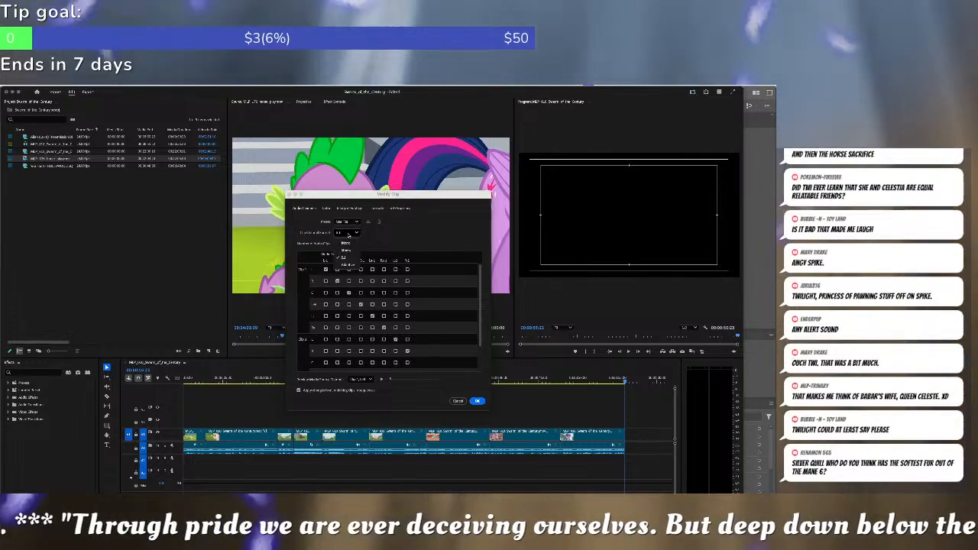
left_click(348, 250)
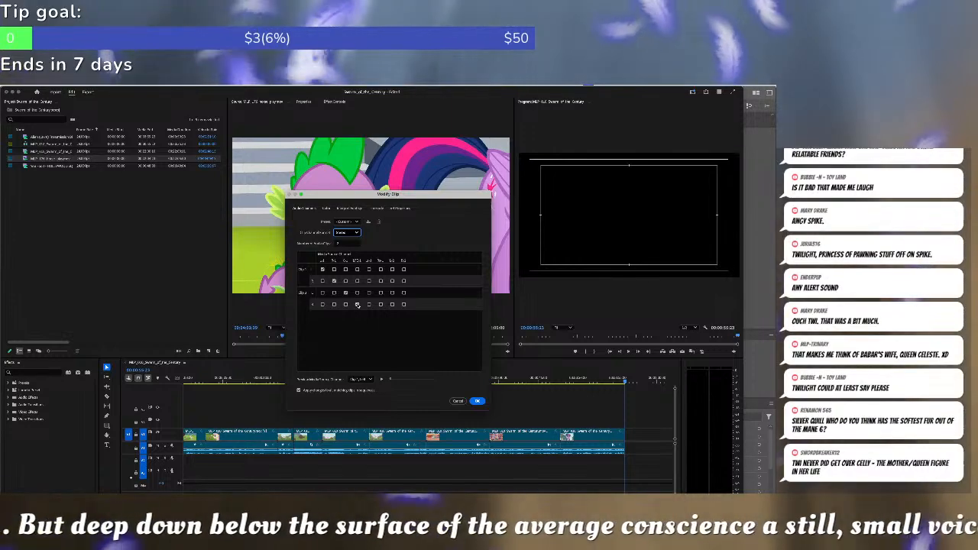
left_click(357, 304)
left_click(346, 293)
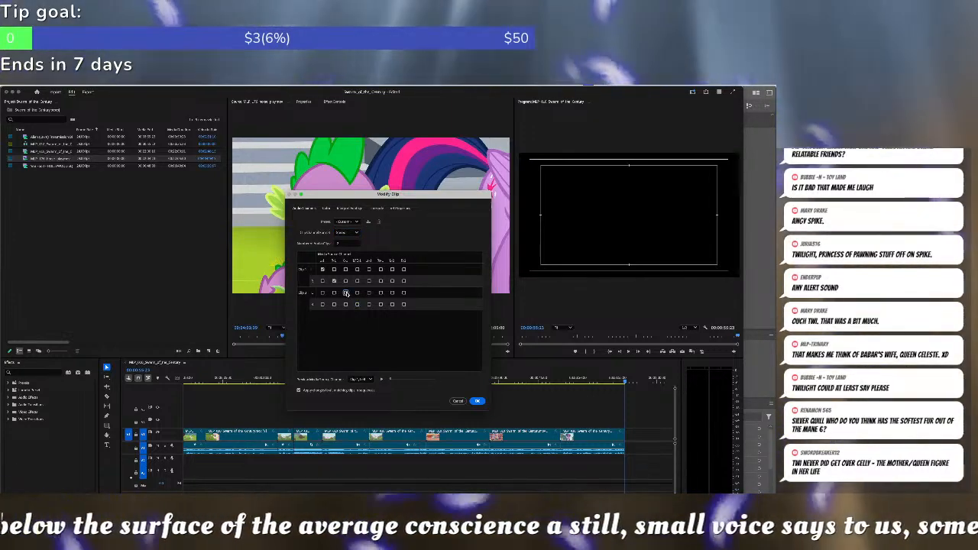
left_click(476, 401)
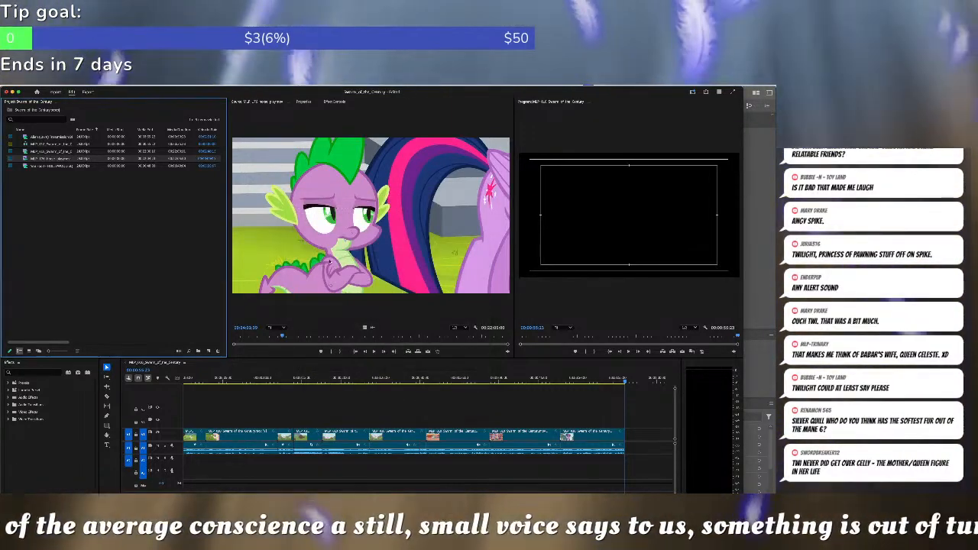
key("space")
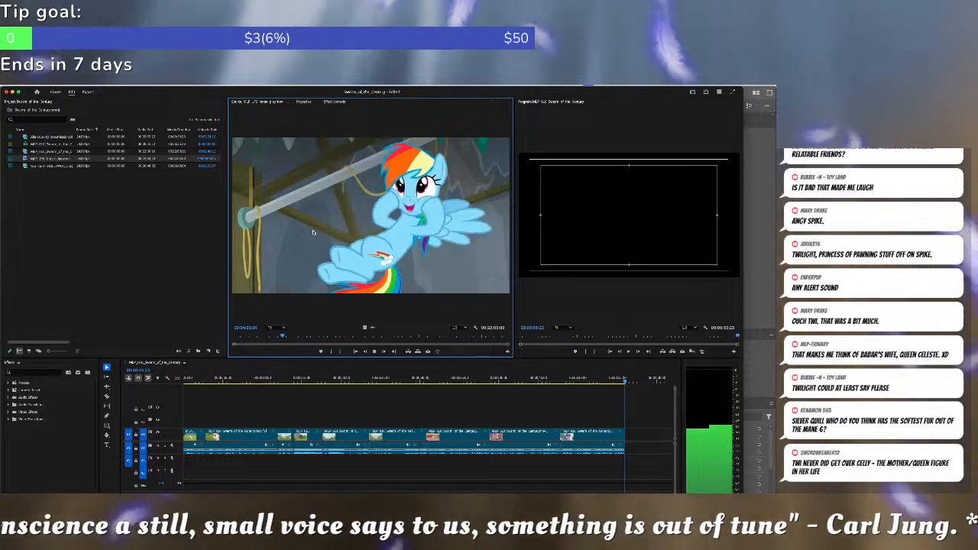
Map the first audio clip's right channel to centre and the second clip's right channel to the left source, and test playback.
right_click(53, 158)
mouse_move(90, 229)
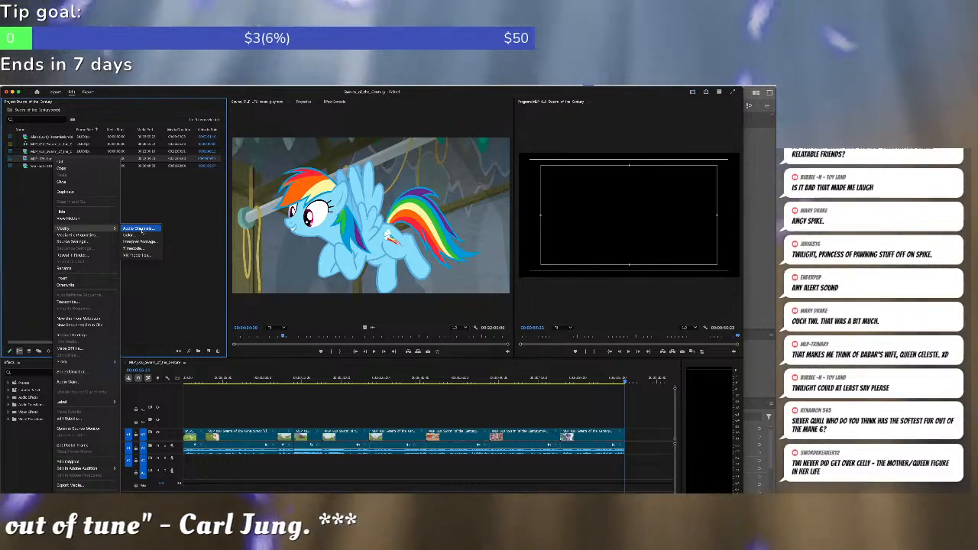
left_click(141, 230)
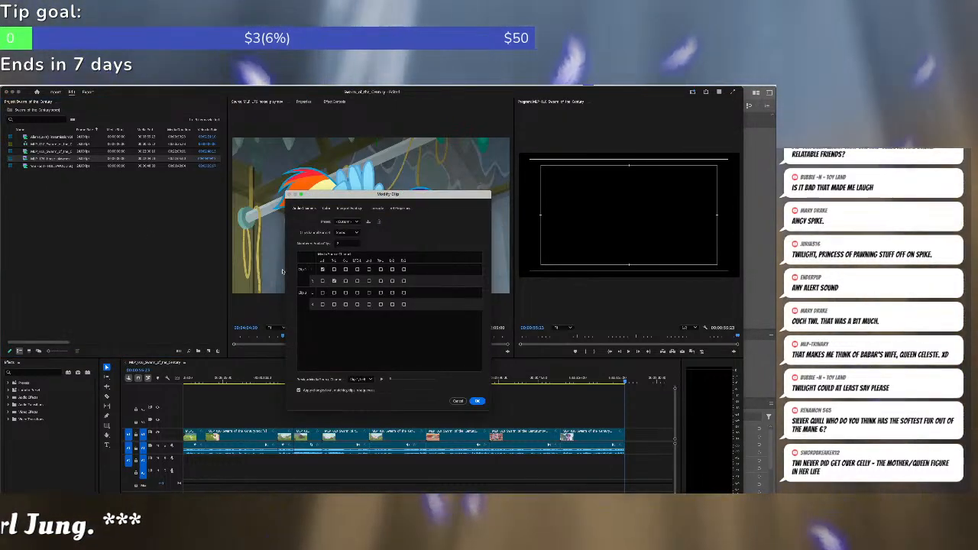
left_click(345, 281)
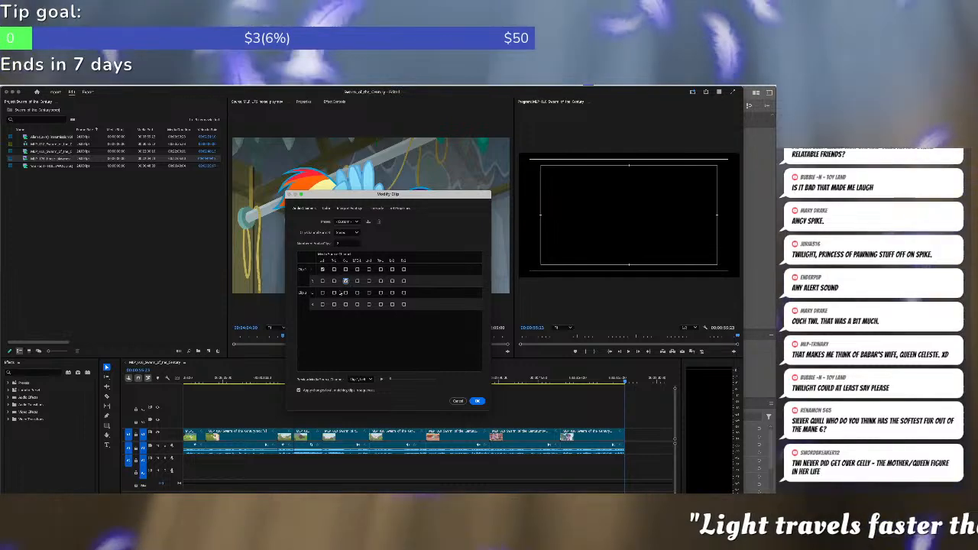
left_click(323, 304)
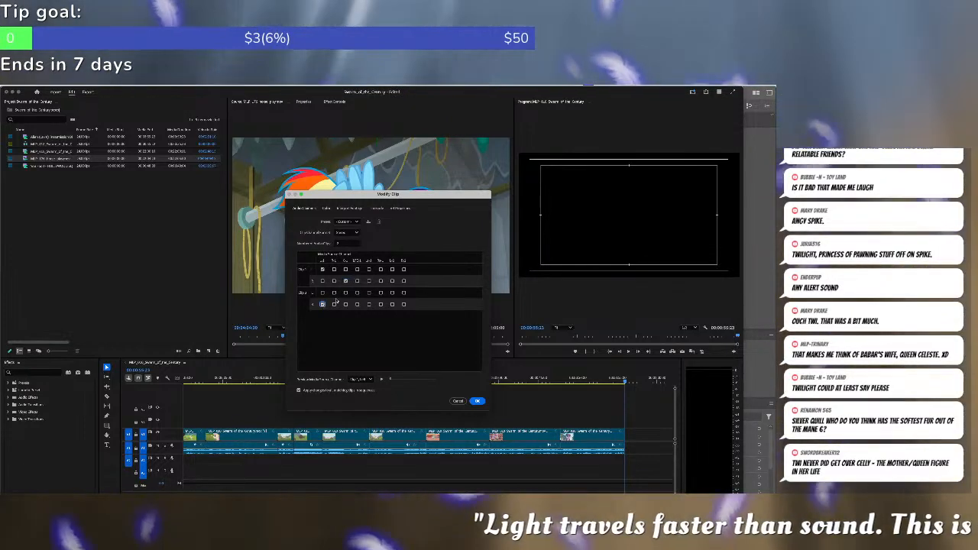
left_click(477, 400)
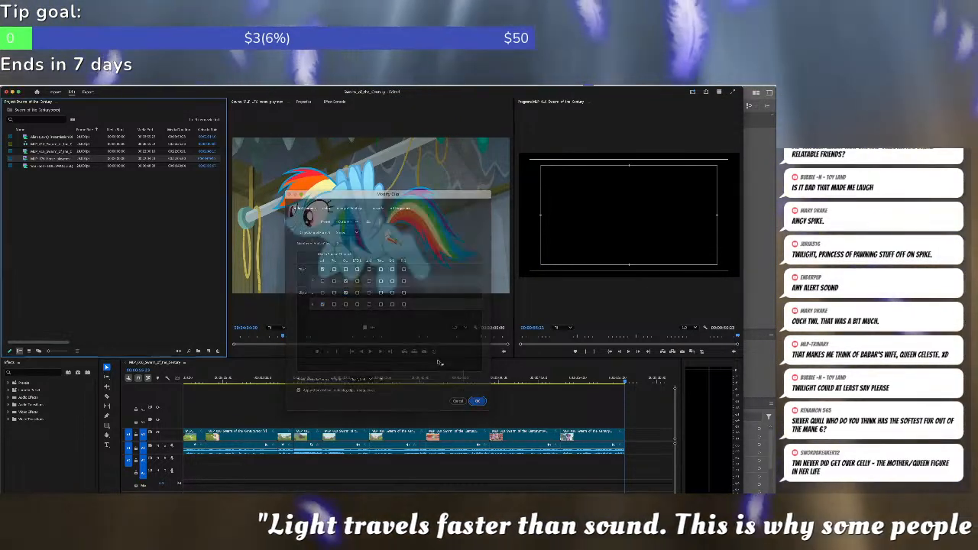
left_click(358, 246)
key("space")
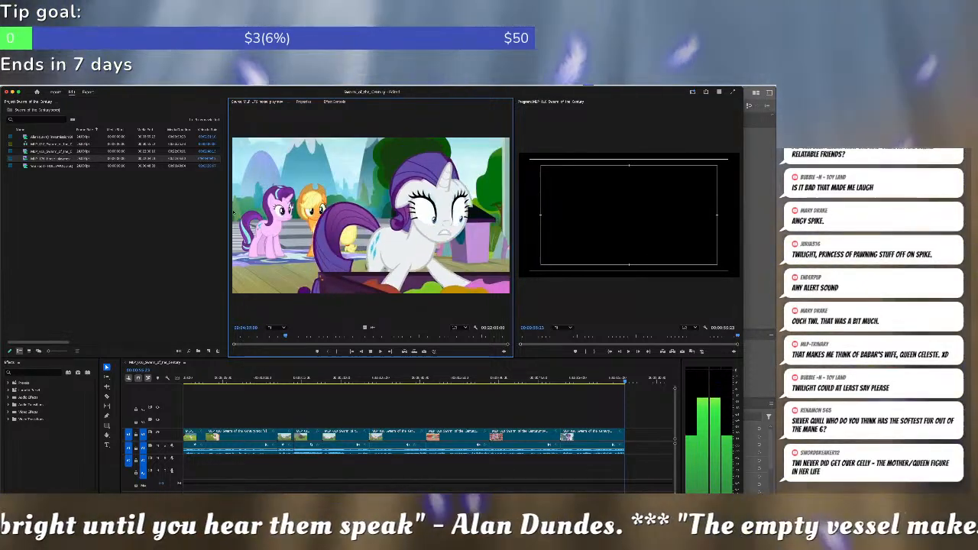
Clear the source channels assigned to the Horse Play clip's second audio clip and apply the mapping.
right_click(63, 159)
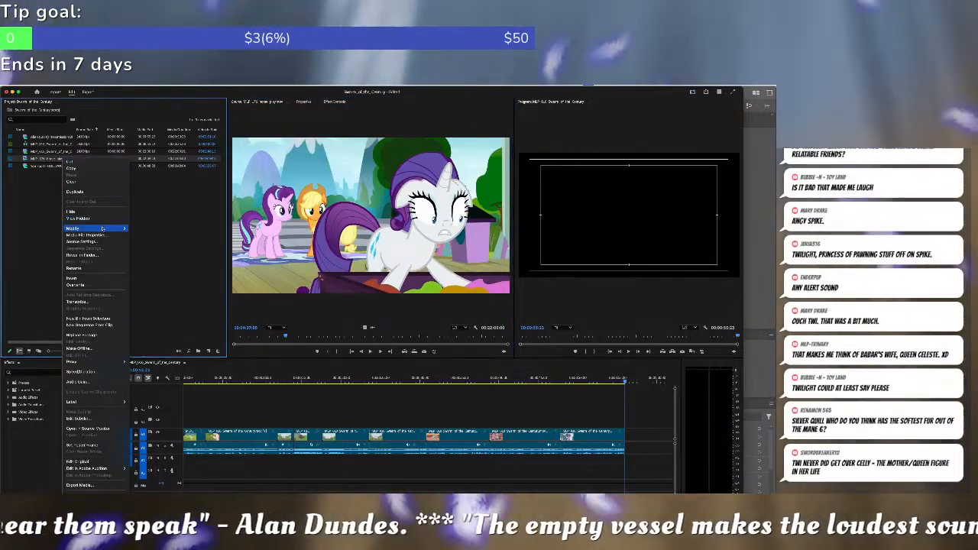
mouse_move(76, 228)
left_click(149, 229)
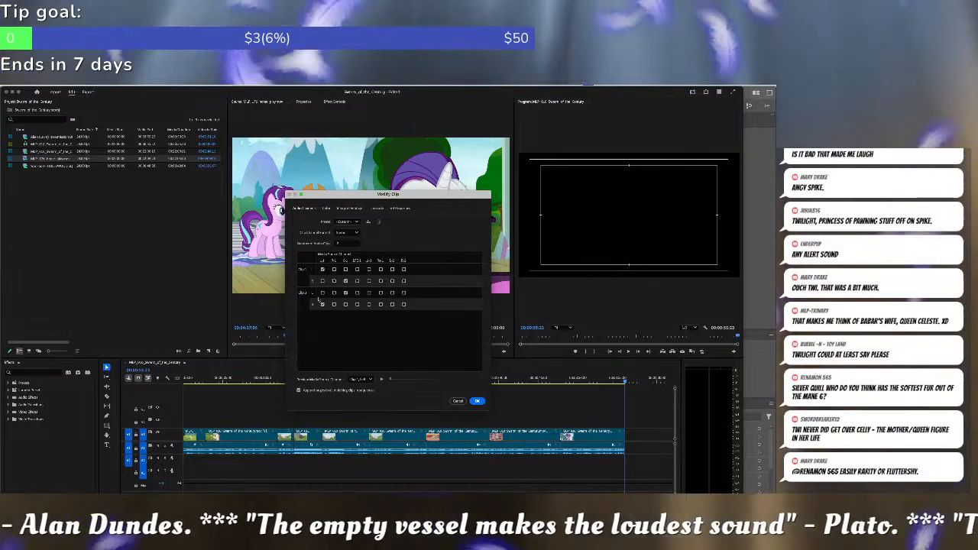
left_click(345, 293)
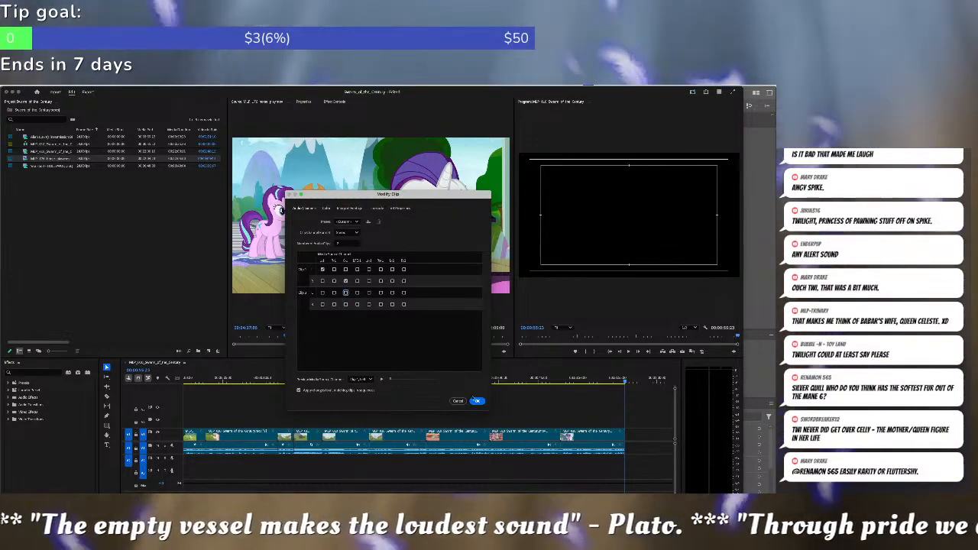
left_click(476, 400)
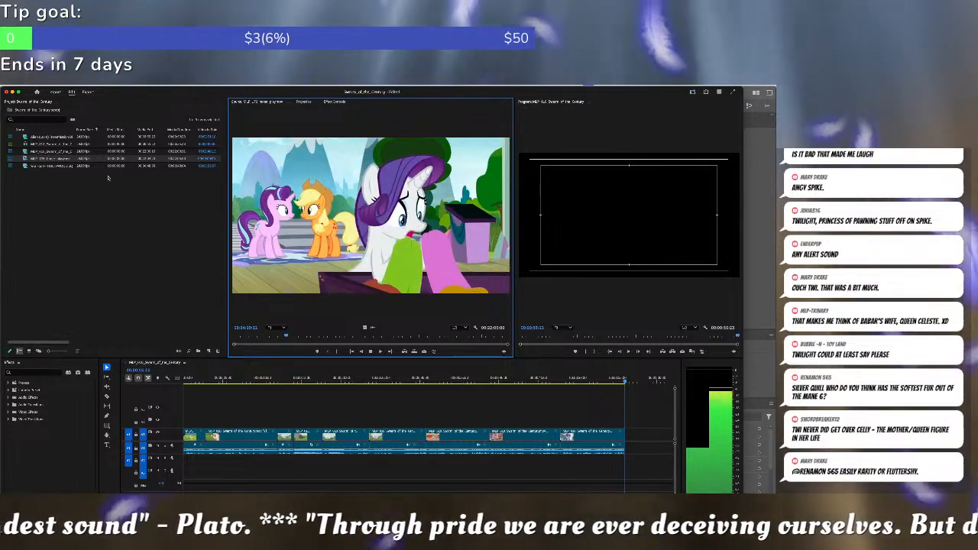
Review the Horse Play clip's audio channel mapping without changing it, and play further through the source to check the sound.
right_click(64, 159)
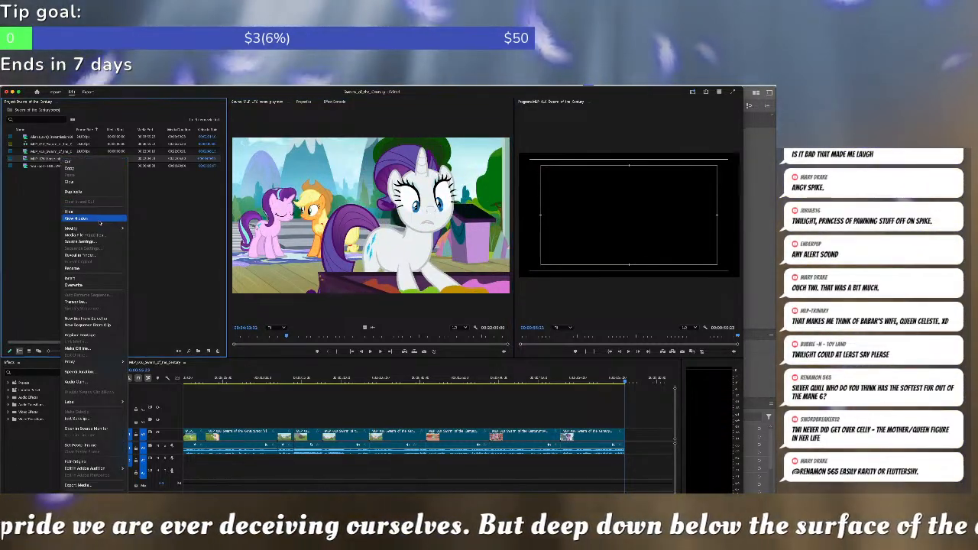
mouse_move(100, 229)
left_click(146, 229)
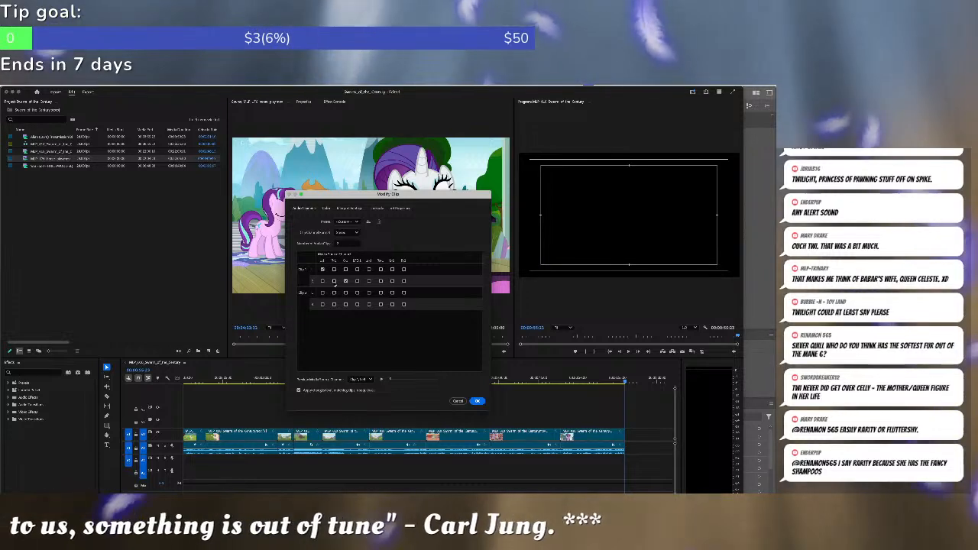
left_click(456, 401)
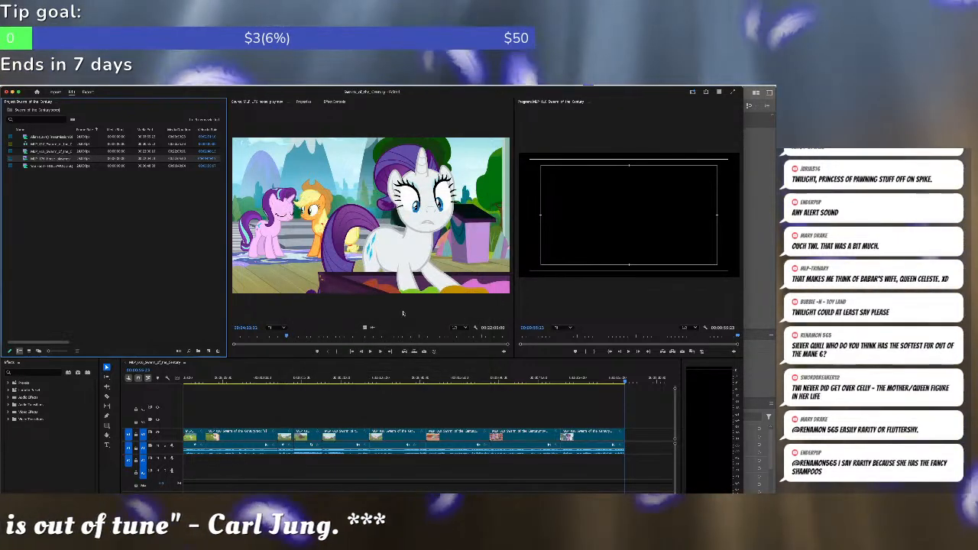
left_click(385, 220)
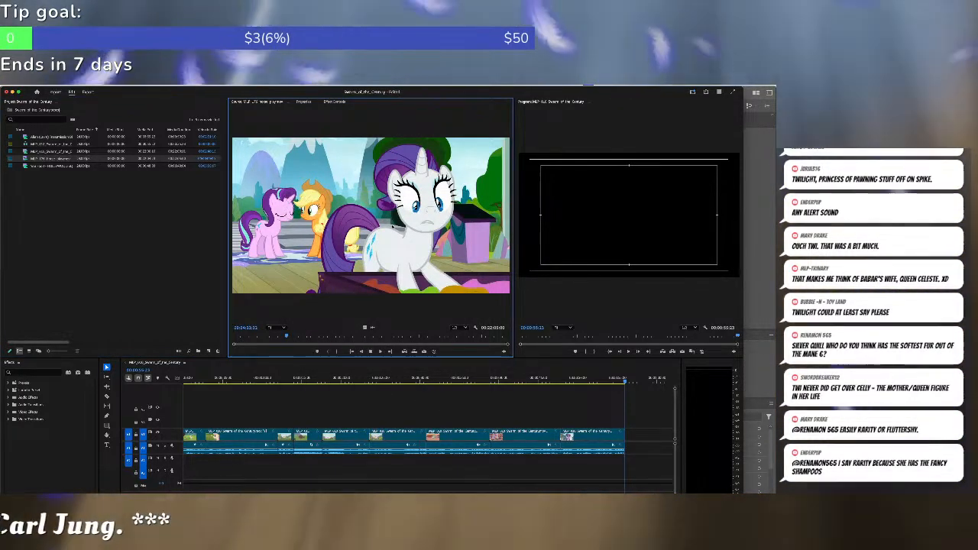
key("space")
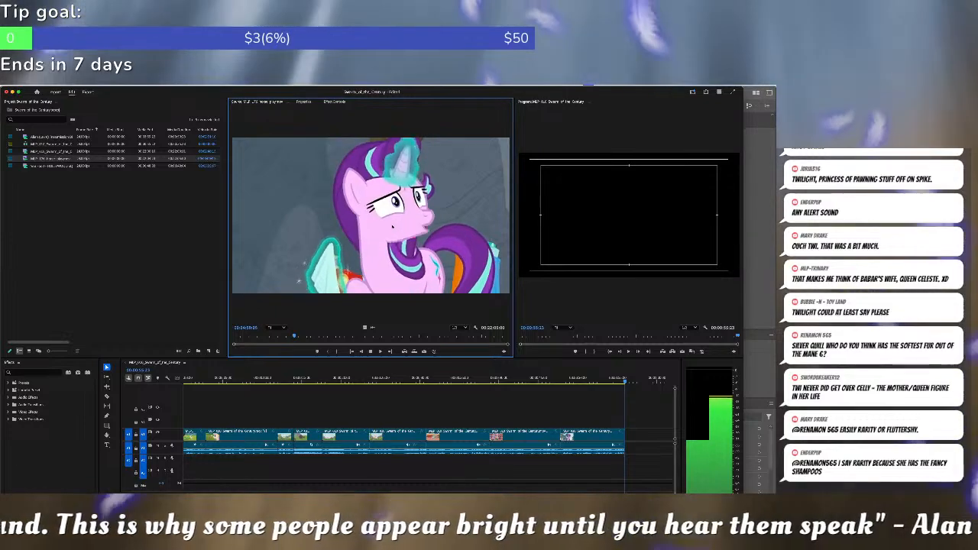
Mark a Horse Play source excerpt ending on Twilight's glare and insert it where the library scene with Spike begins.
key("i")
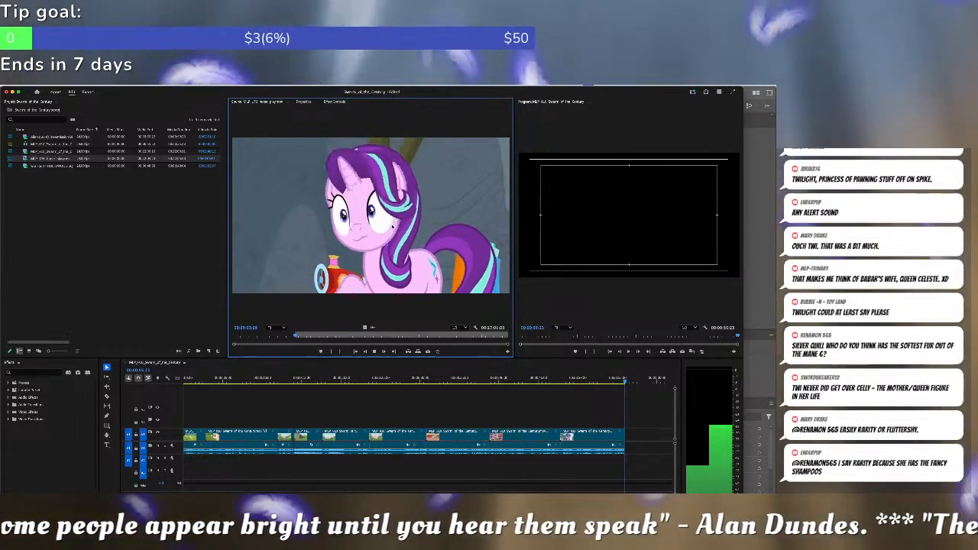
key("space")
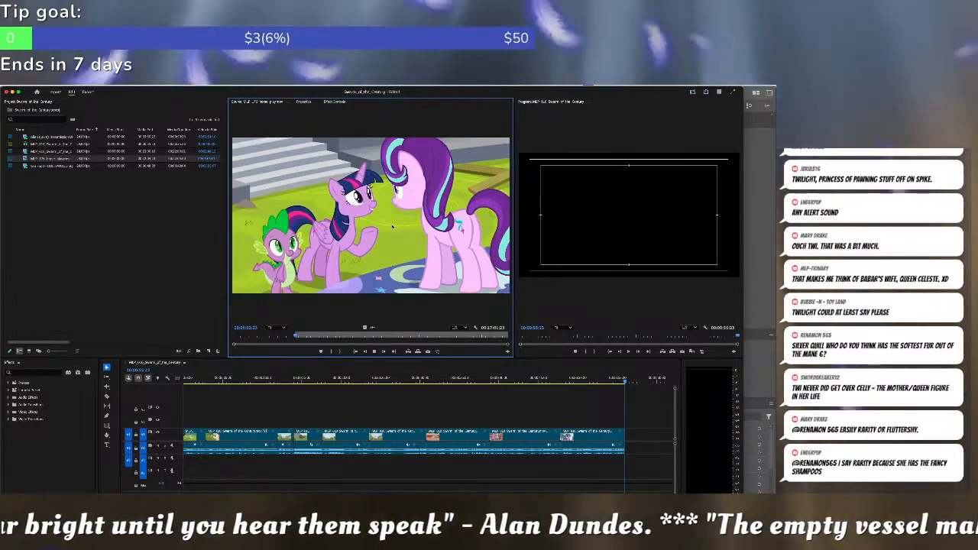
key("space")
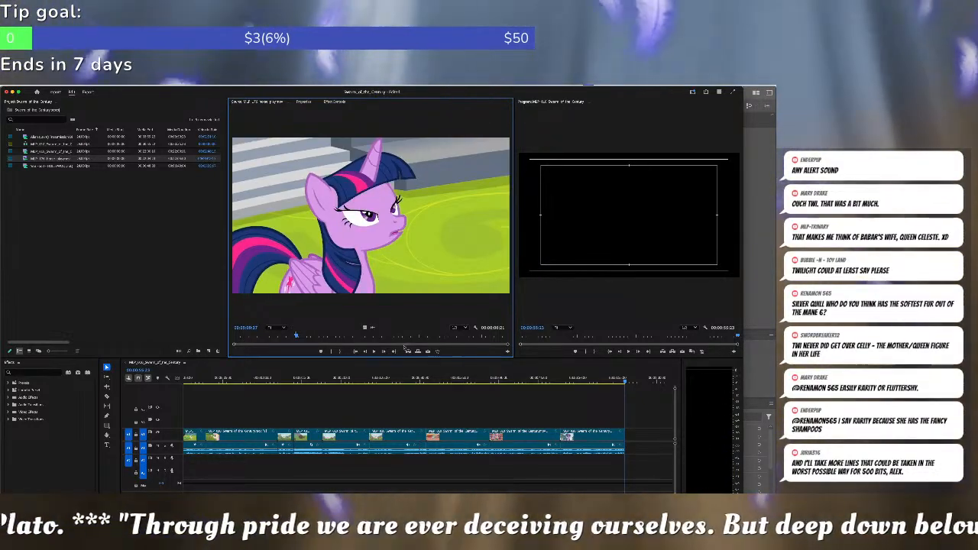
left_click_drag(359, 376, 484, 380)
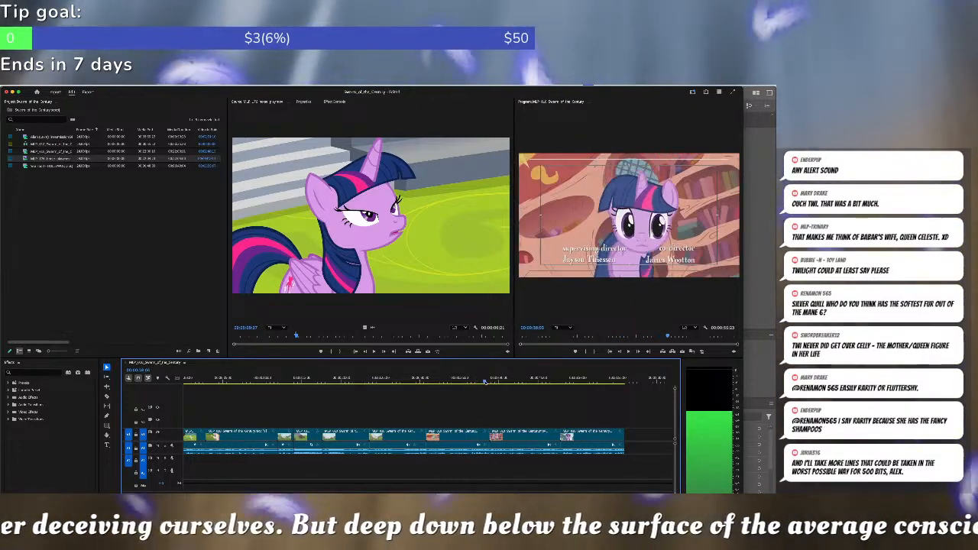
key("space")
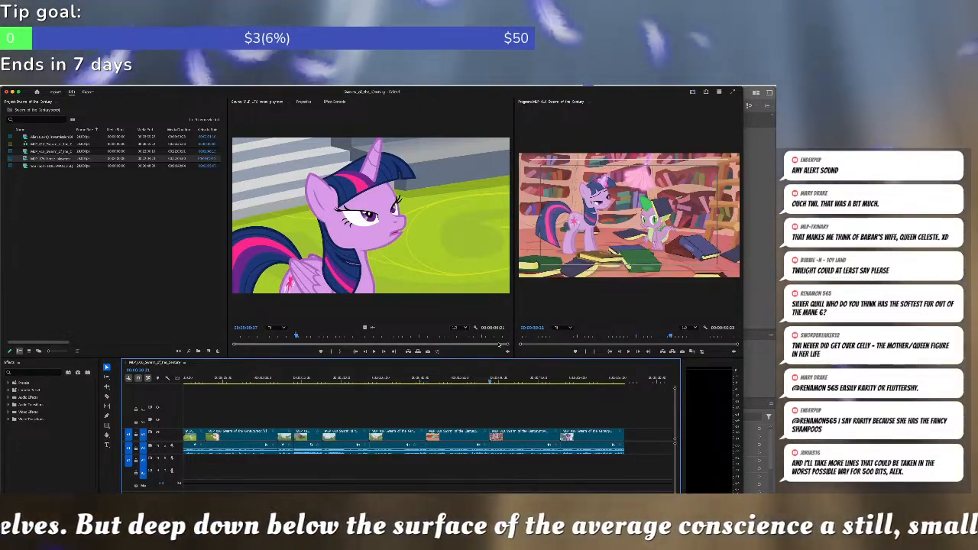
key("comma")
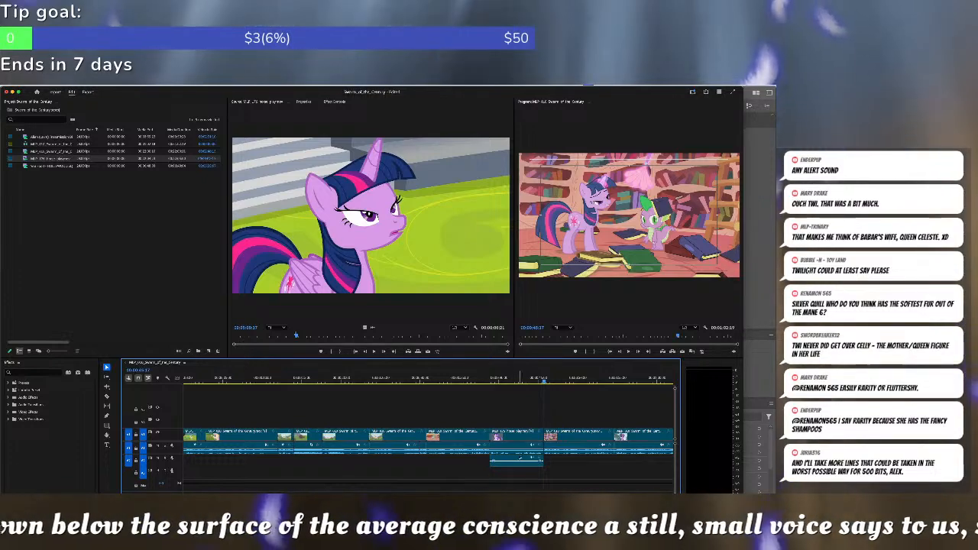
Unlink the inserted Horse Play clip, remove its extra audio clip from the second audio track, and save the project.
left_click(526, 447)
right_click(526, 447)
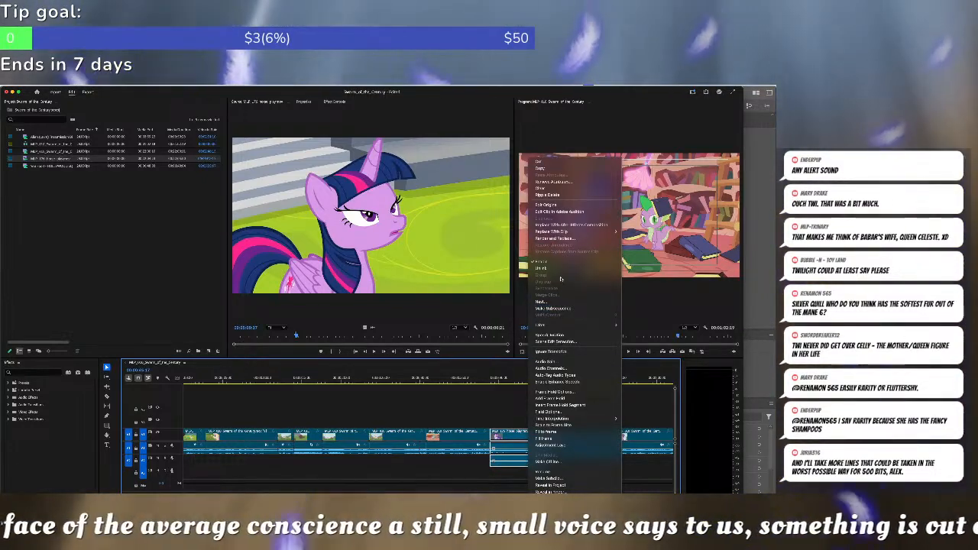
left_click(558, 273)
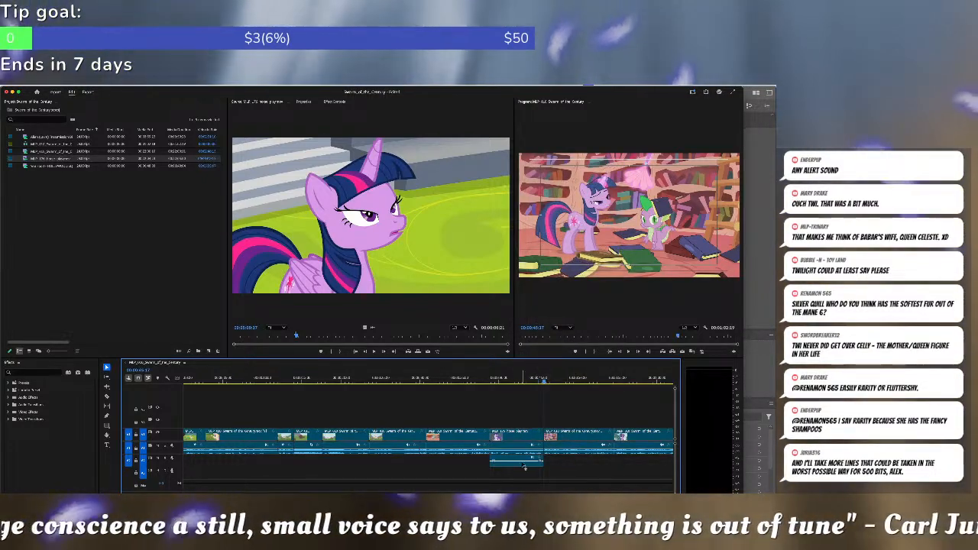
key("super+s")
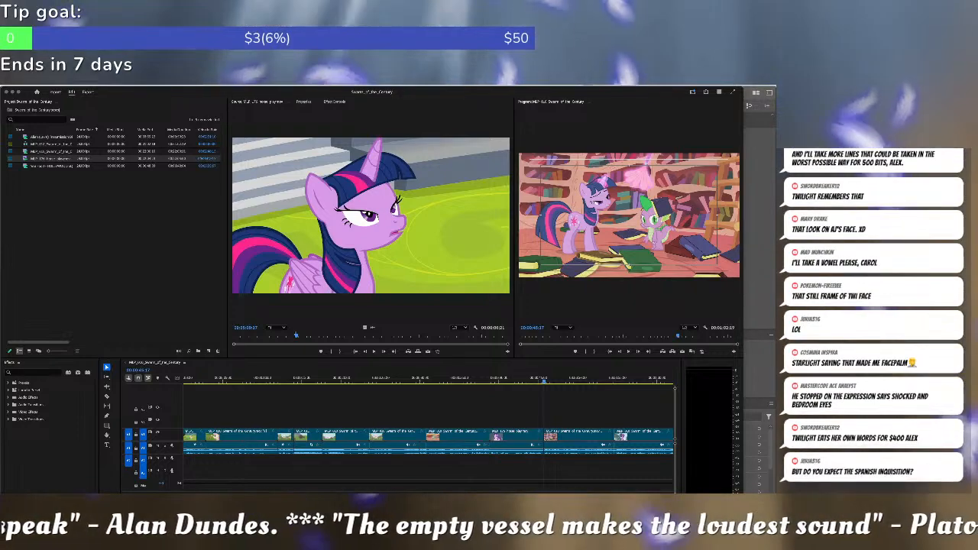
Switch to Finder, delete the Horse Play MOV file from the project folder, and empty the Trash.
left_click_drag(773, 147, 408, 152)
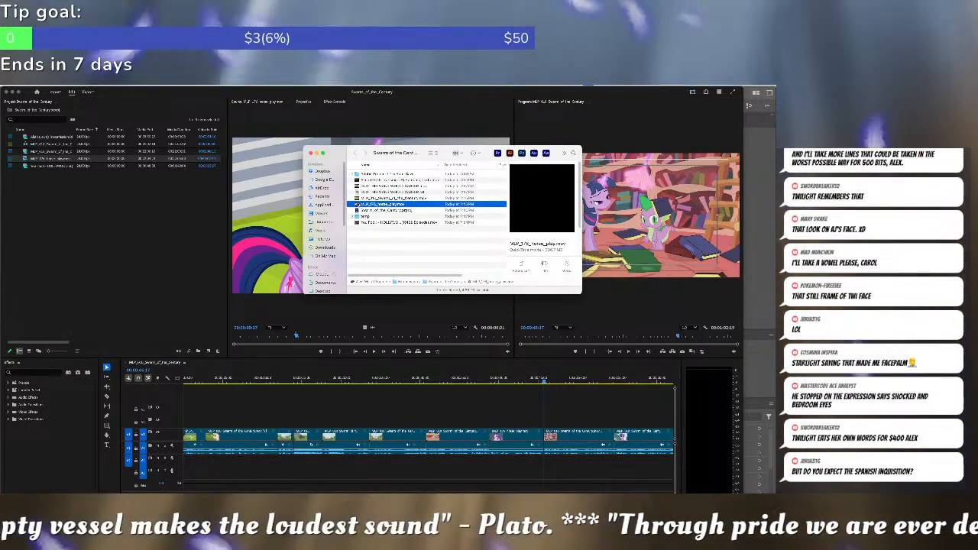
key("super+BackSpace")
key("super+shift+BackSpace")
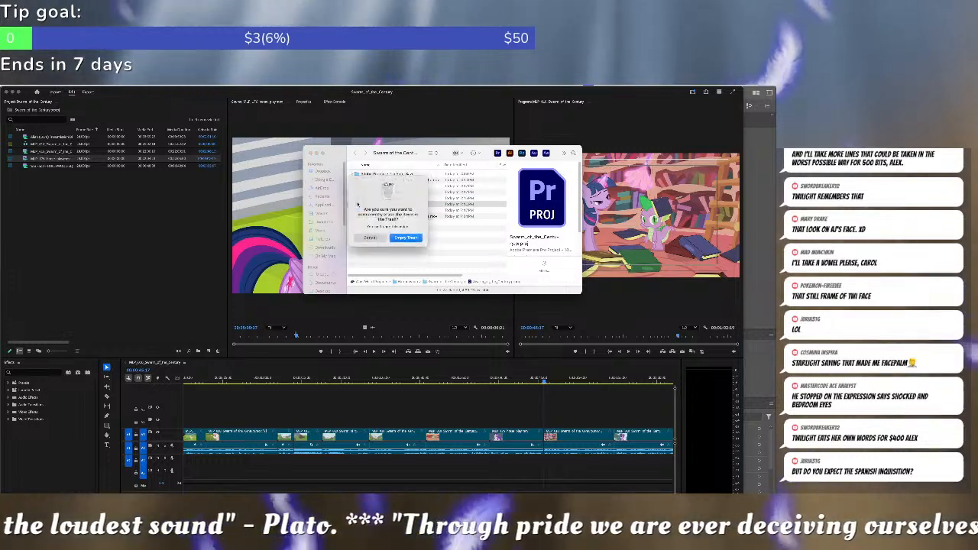
key("Return")
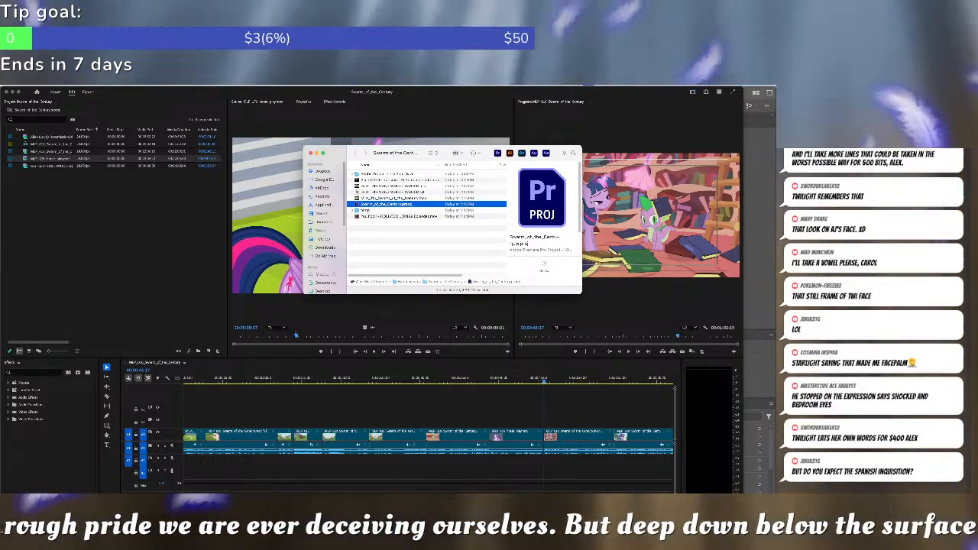
In a second Finder window, locate and select the original Horse Play MKV in the My Little Pony folder within Cartoon Videos.
key("super+n")
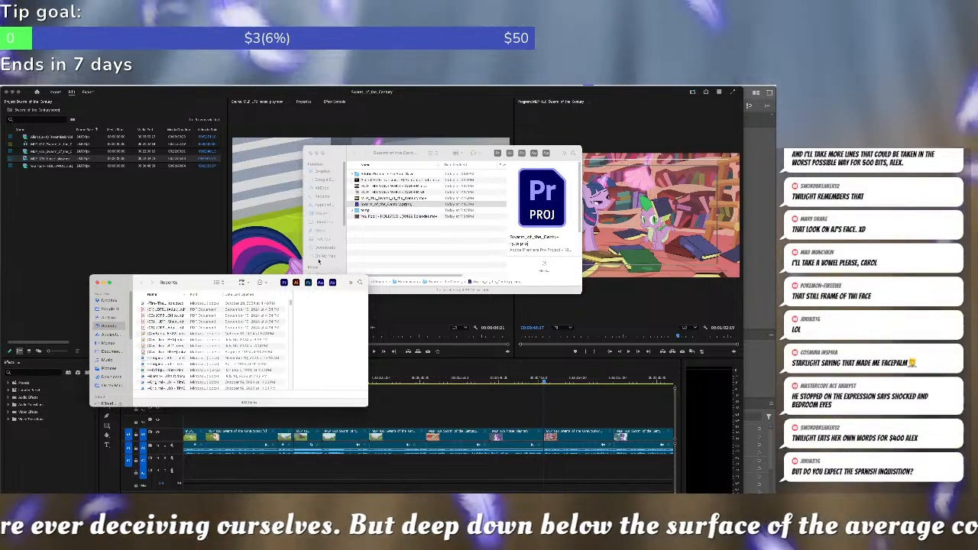
scroll(111, 357, "down", 5)
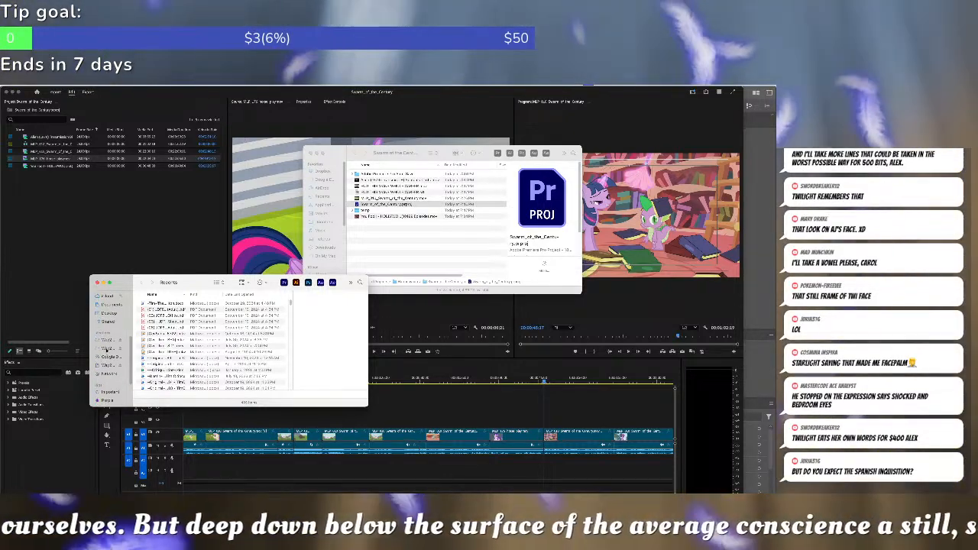
left_click(107, 348)
left_click(107, 366)
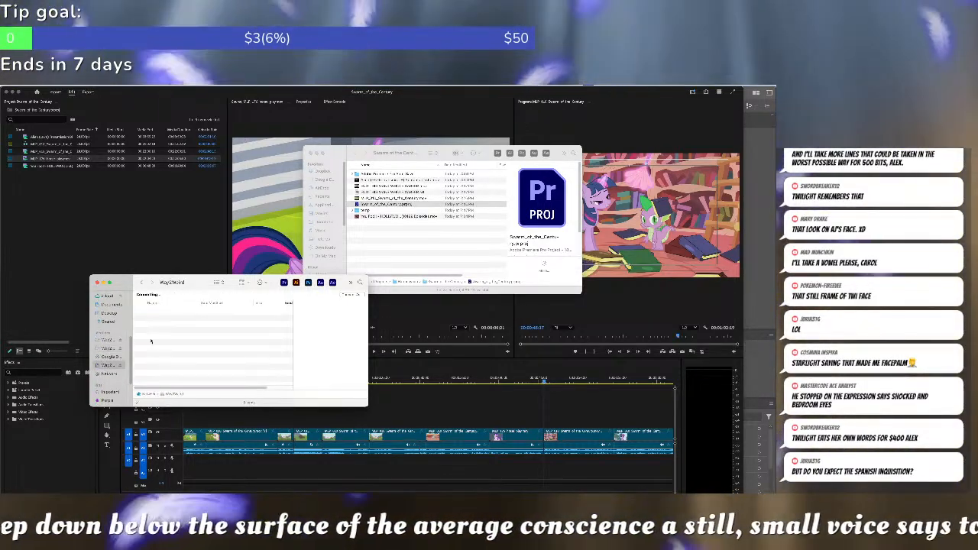
double_click(159, 319)
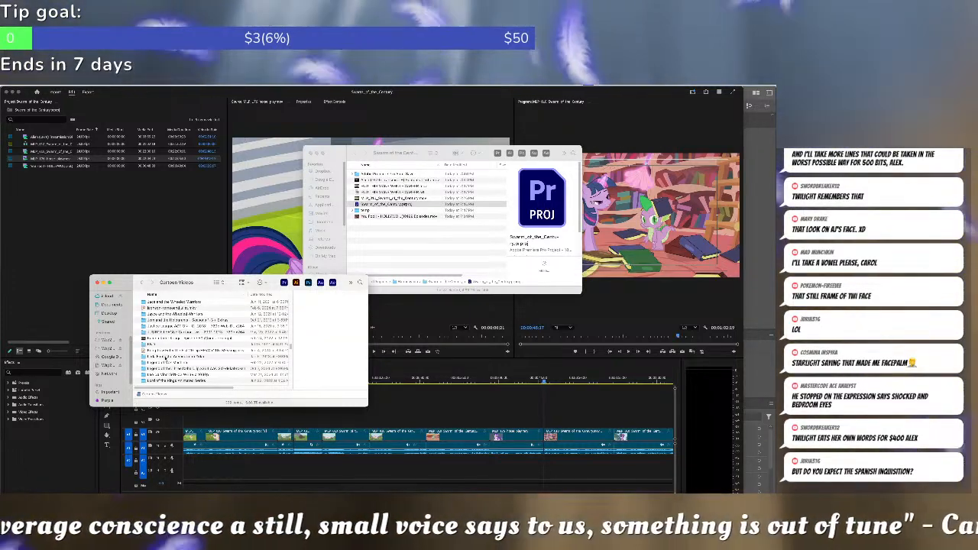
scroll(164, 356, "down", 3)
scroll(151, 361, "down", 3)
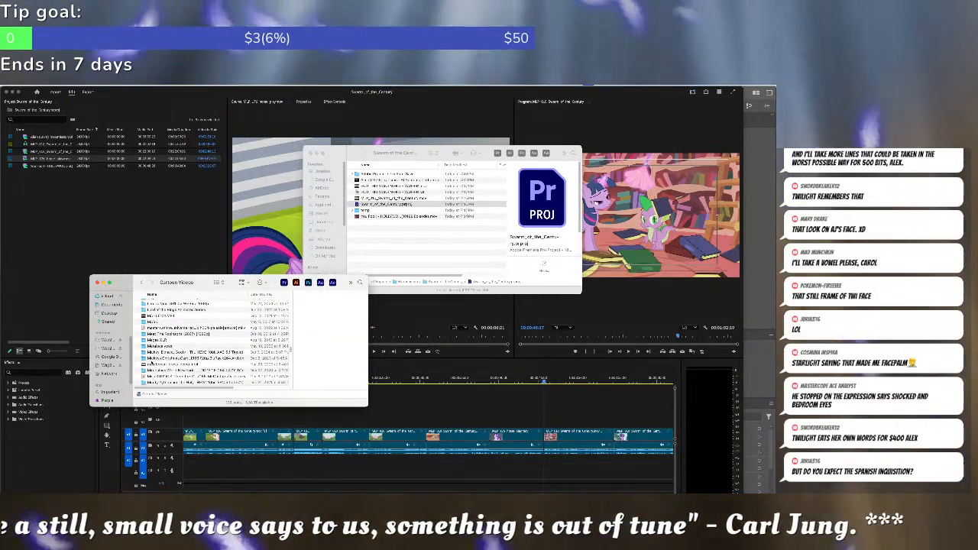
scroll(214, 340, "down", 5)
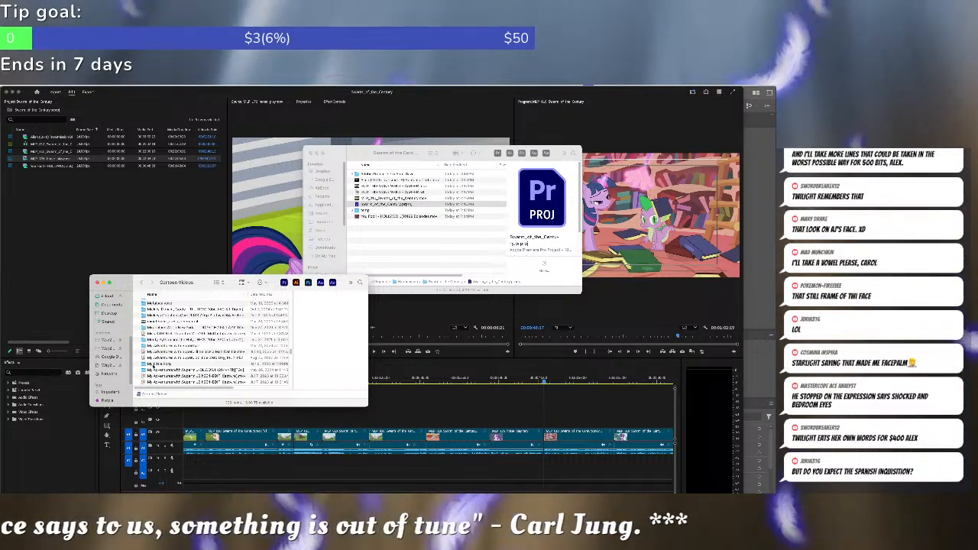
double_click(151, 365)
scroll(157, 357, "down", 5)
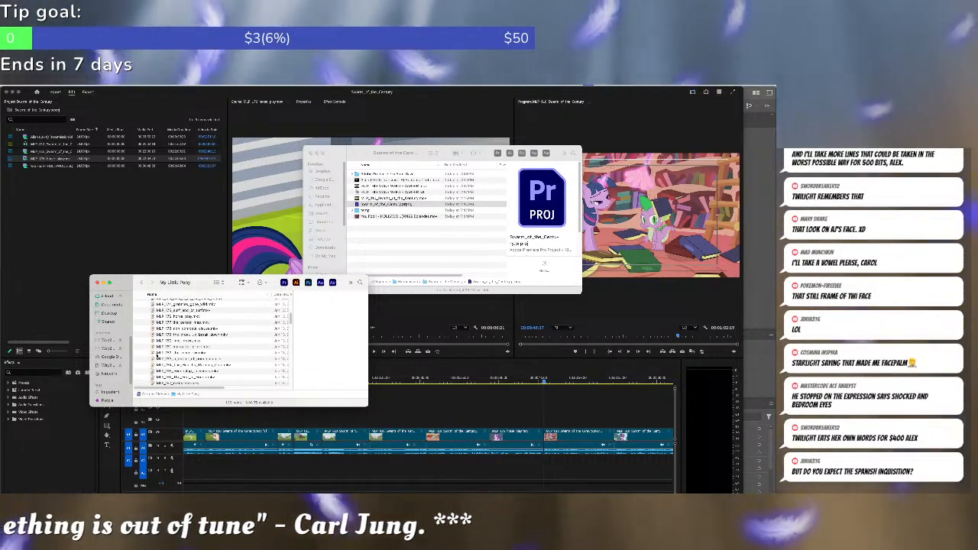
scroll(157, 356, "down", 3)
left_click(172, 335)
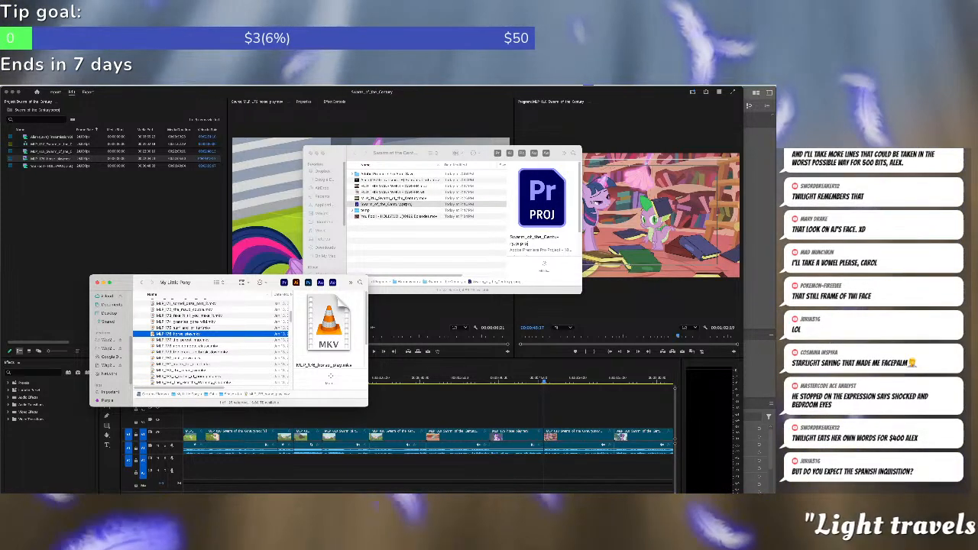
Import the crowd reaction video from the project folder into the Premiere Pro project, and cancel relinking the missing Horse Play media.
key("super+Tab")
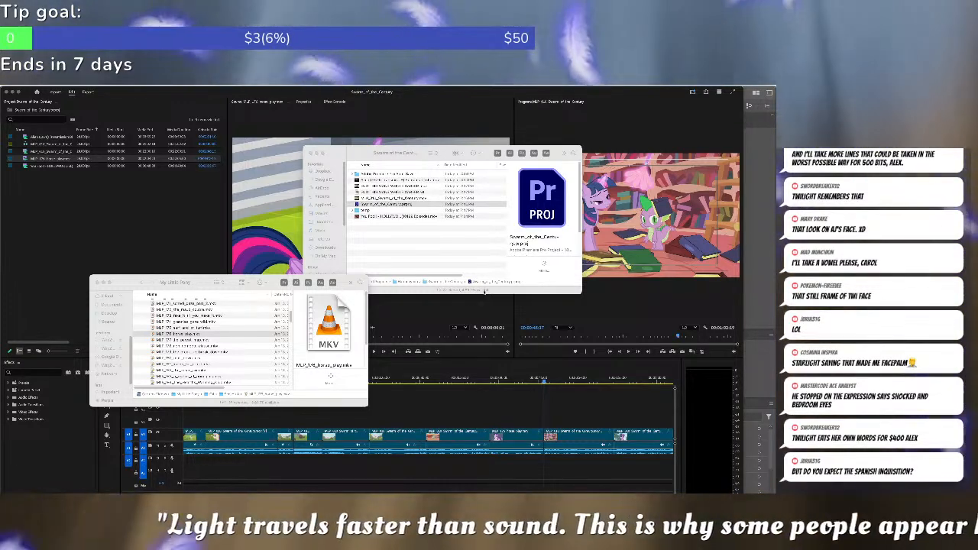
left_click(393, 252)
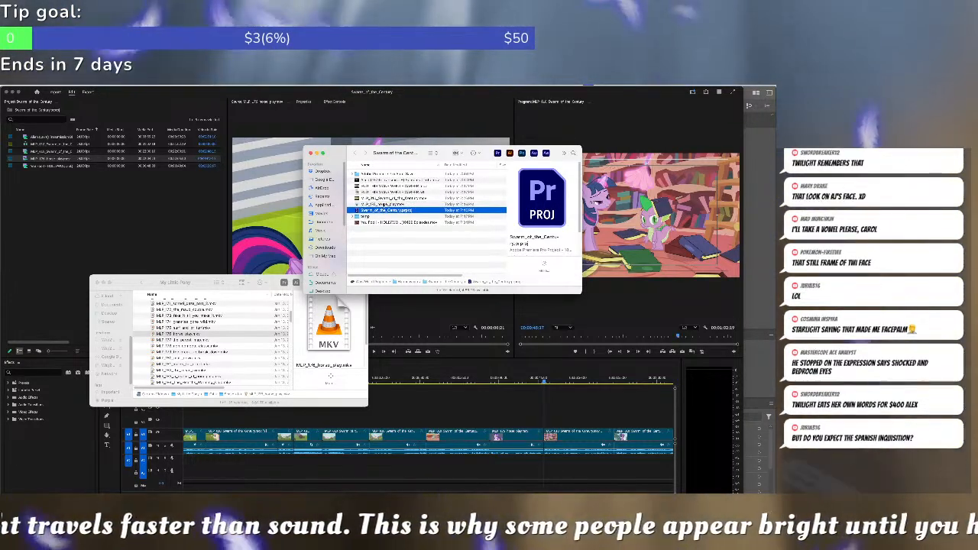
left_click_drag(379, 187, 102, 193)
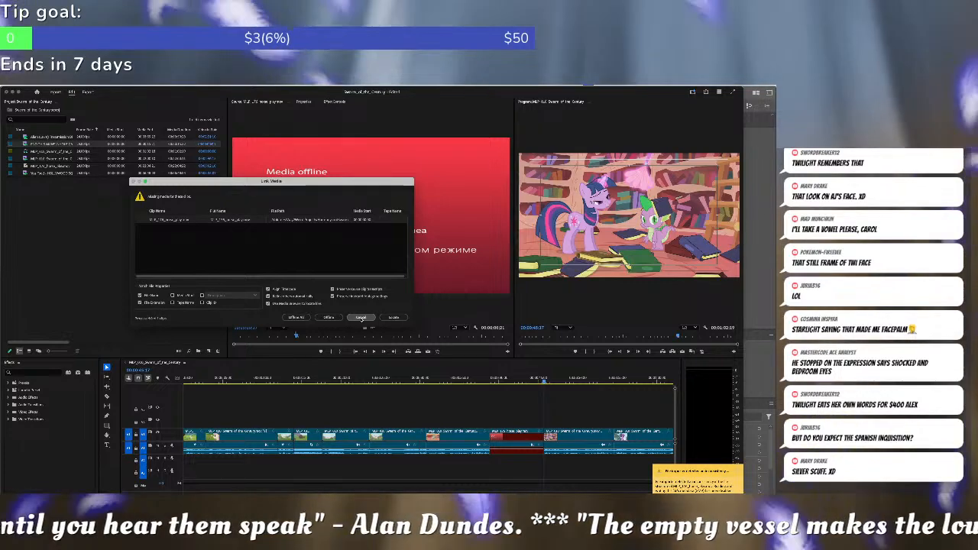
left_click(361, 317)
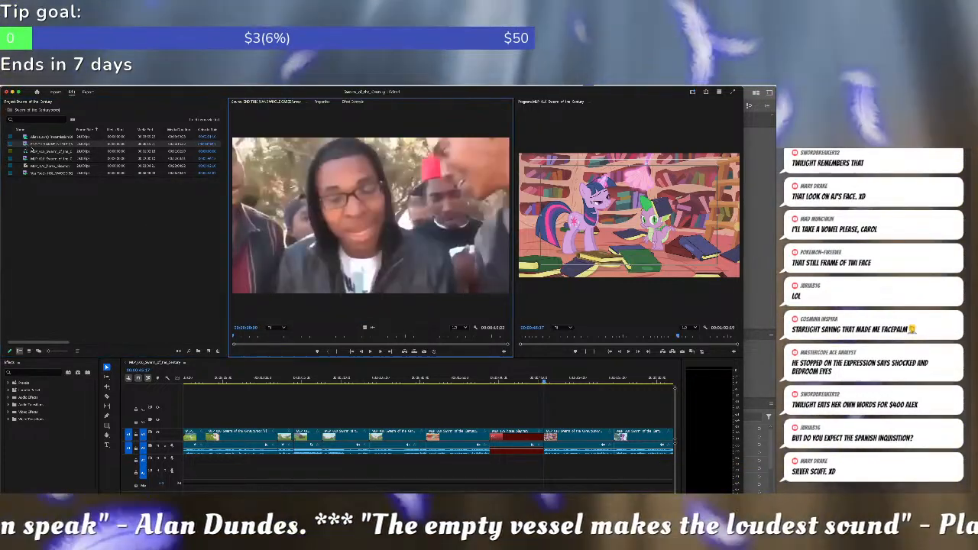
Mark the crowd's outburst at the end of the reaction video, about 2 seconds, and insert it right after the Horse Play clip.
left_click(362, 336)
key("space")
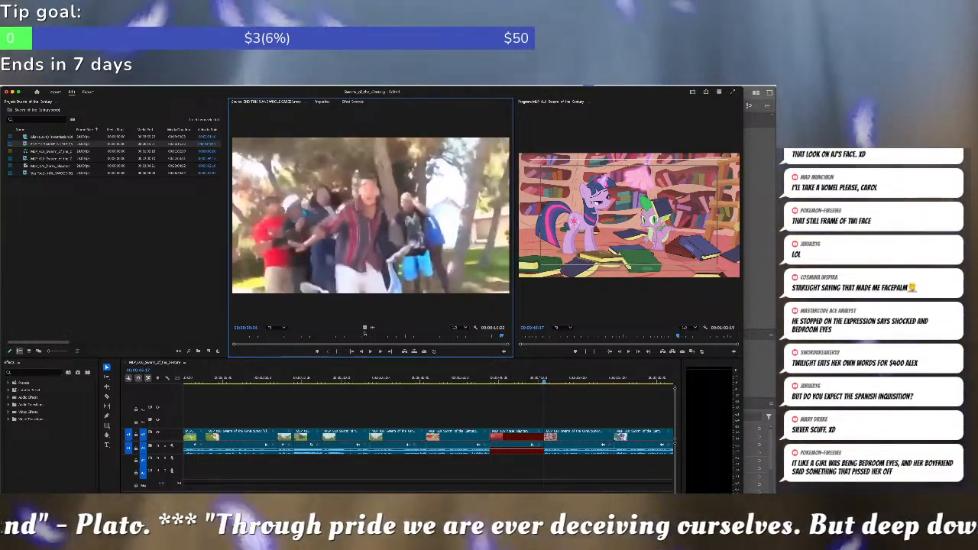
key("o")
key("j")
key("j")
key("k")
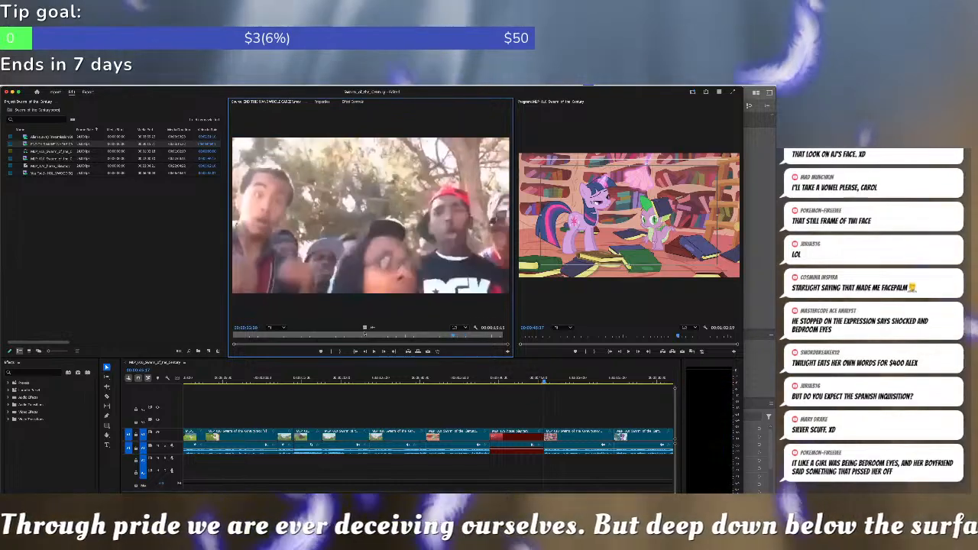
key("i")
key("l")
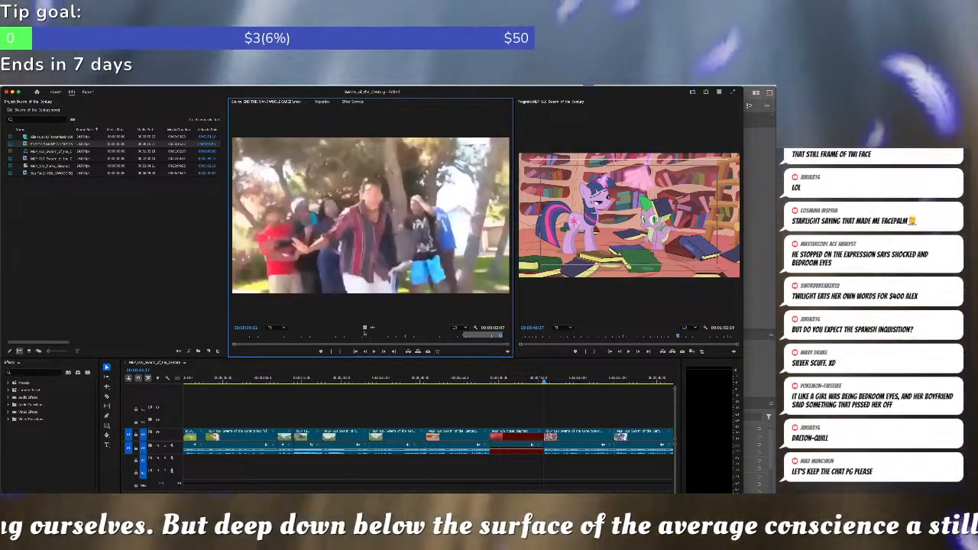
left_click_drag(339, 336, 466, 340)
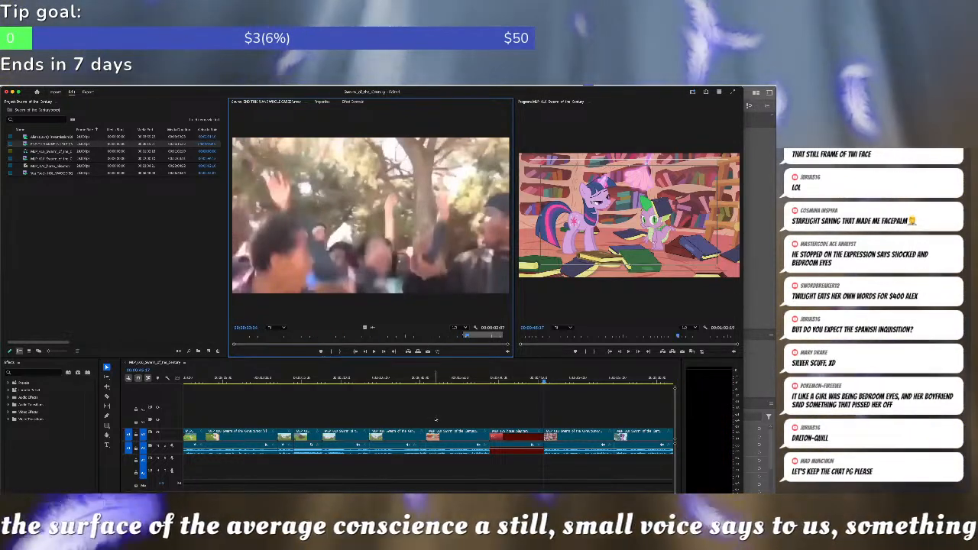
key("space")
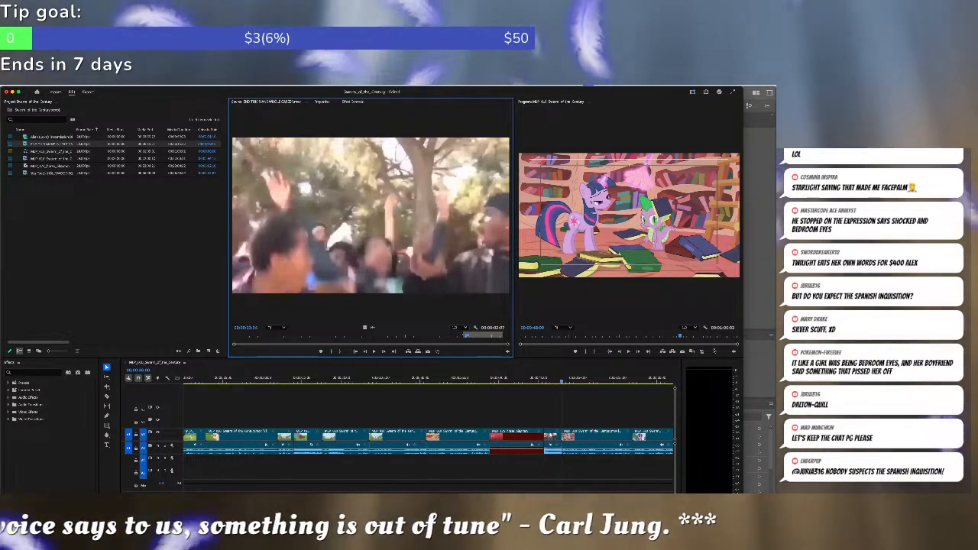
Match the sequence's last frame in the Swarm of the Century source and return the playhead to the sequence's end.
left_click(627, 412)
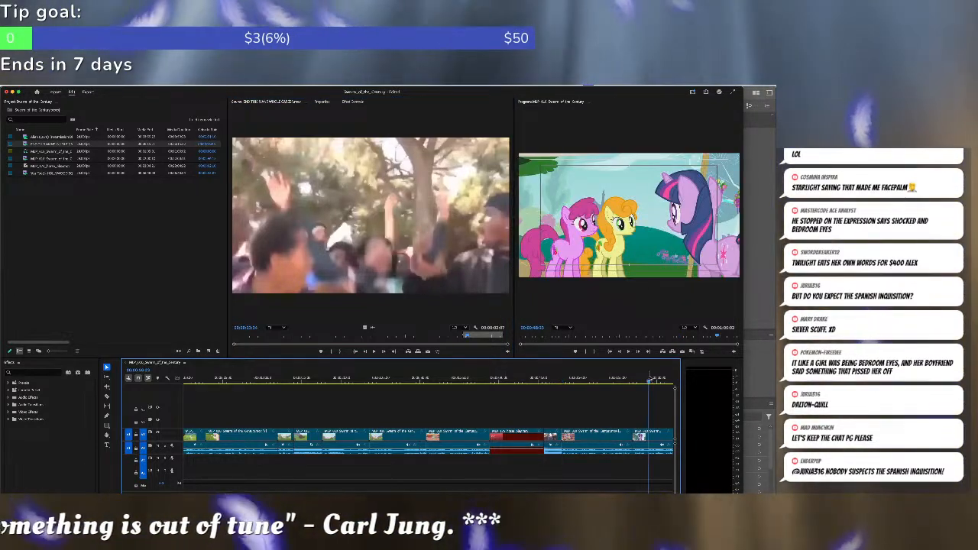
key("End")
key("Left")
key("Left")
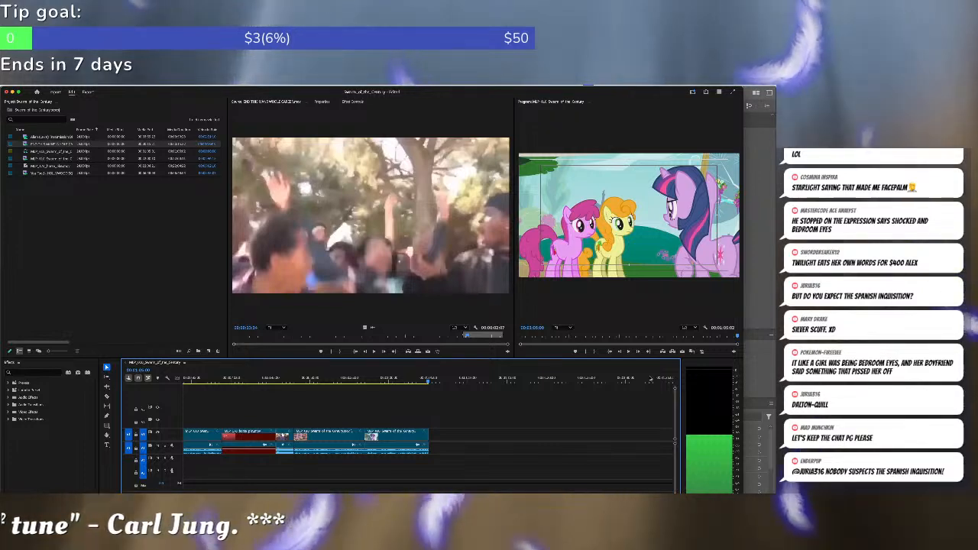
key("f")
left_click(606, 413)
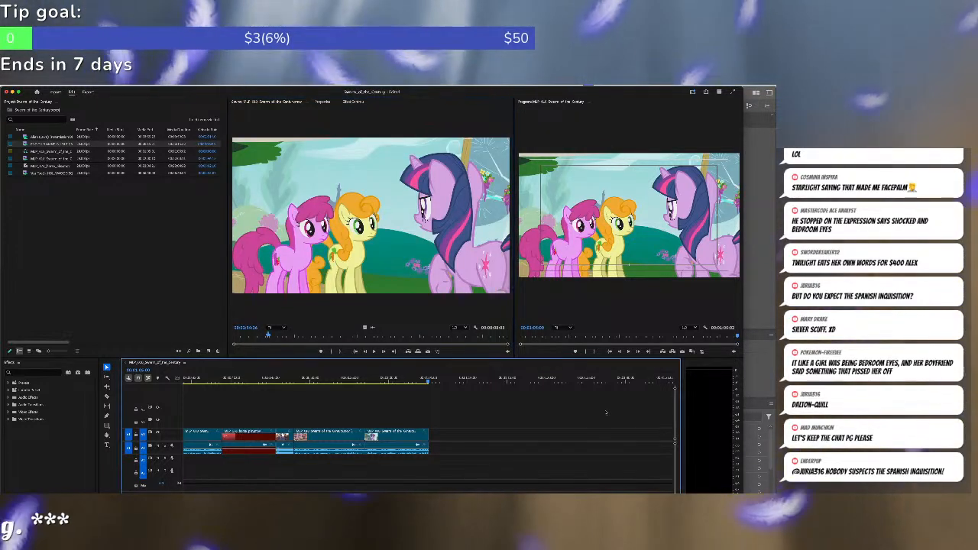
key("Right")
key("Right")
Bring the Swarm of the Century source back into the Source monitor and mark about 3 seconds ending on the dessert table.
left_click(456, 237)
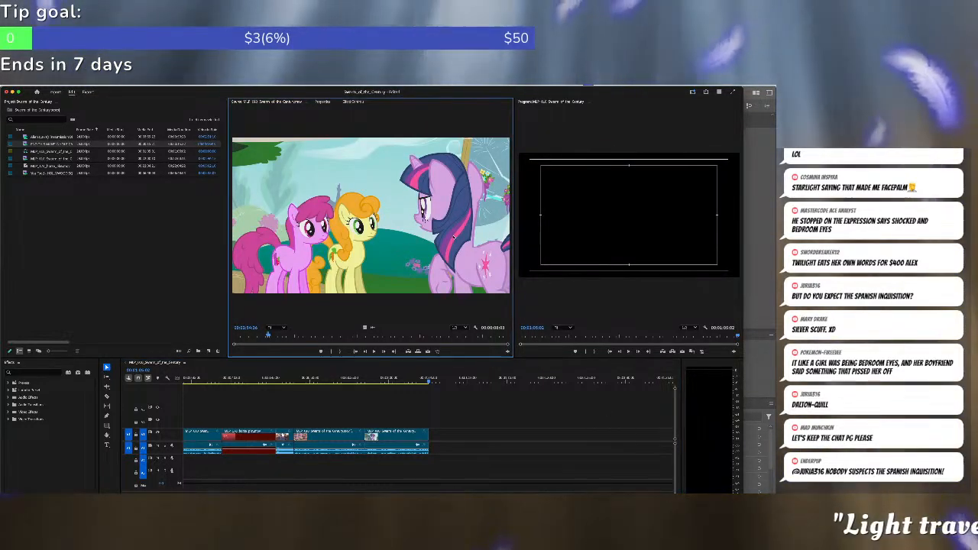
key("shift+2")
key("shift+2")
key("shift+2")
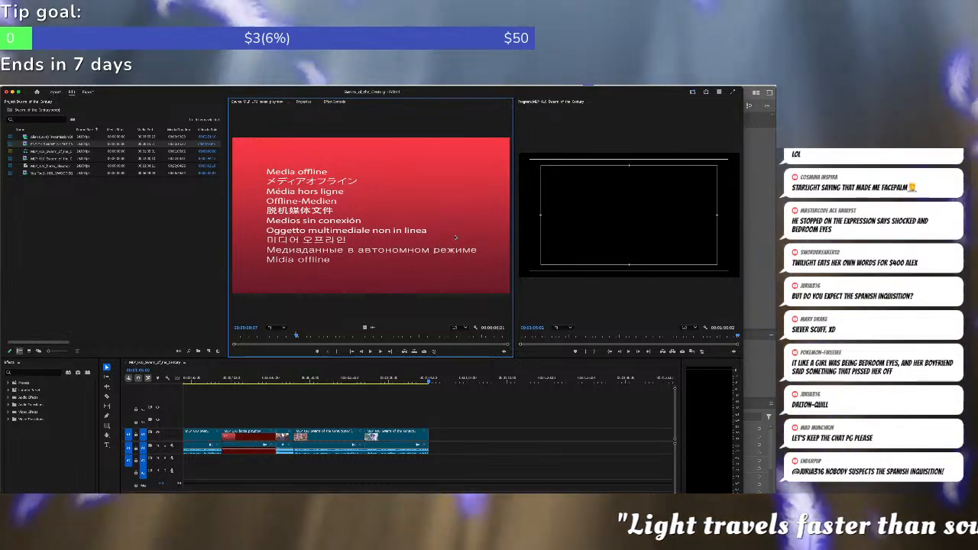
key("shift+2")
key("shift+2")
key("space")
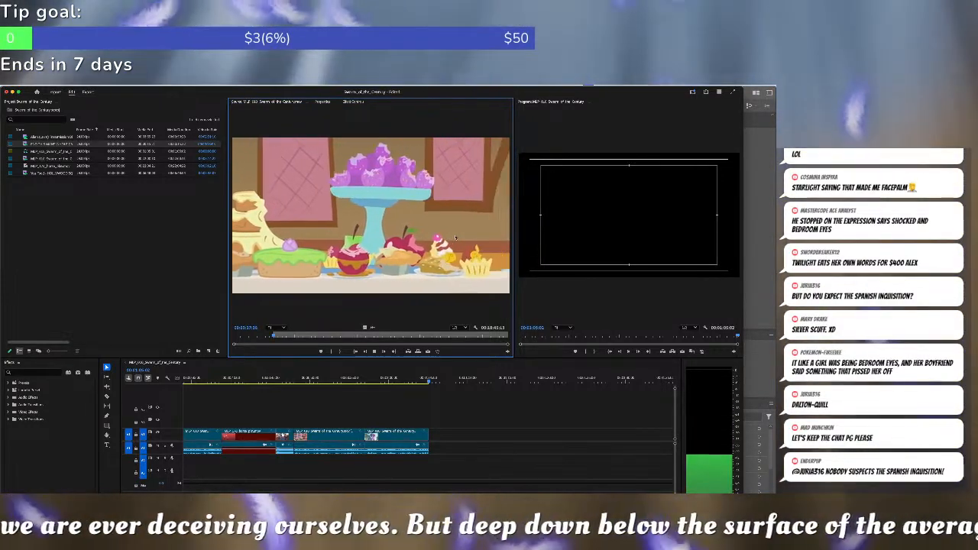
key("space")
key("o")
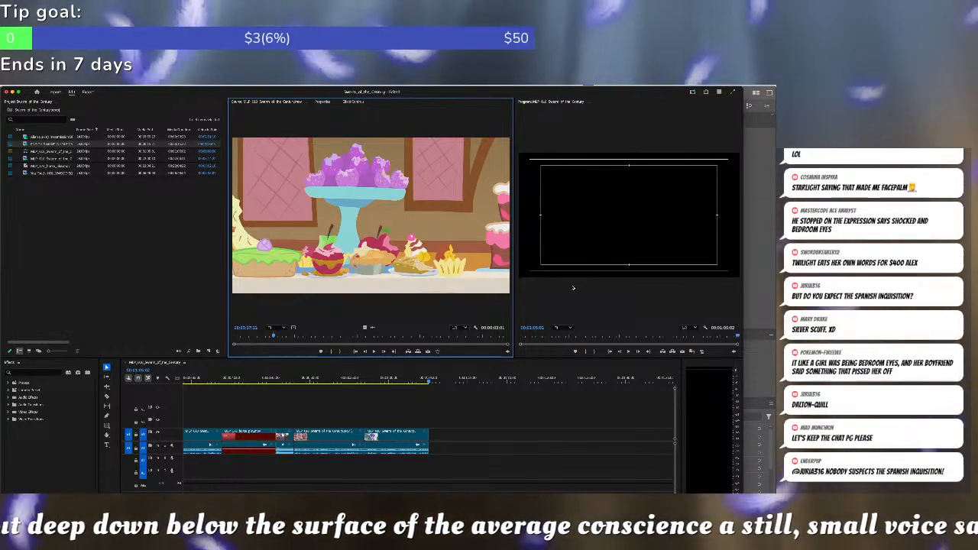
Extend the marked range to Pinkie with cream on her face, about 8 seconds in all, and add it at the sequence's end.
key("super+Tab")
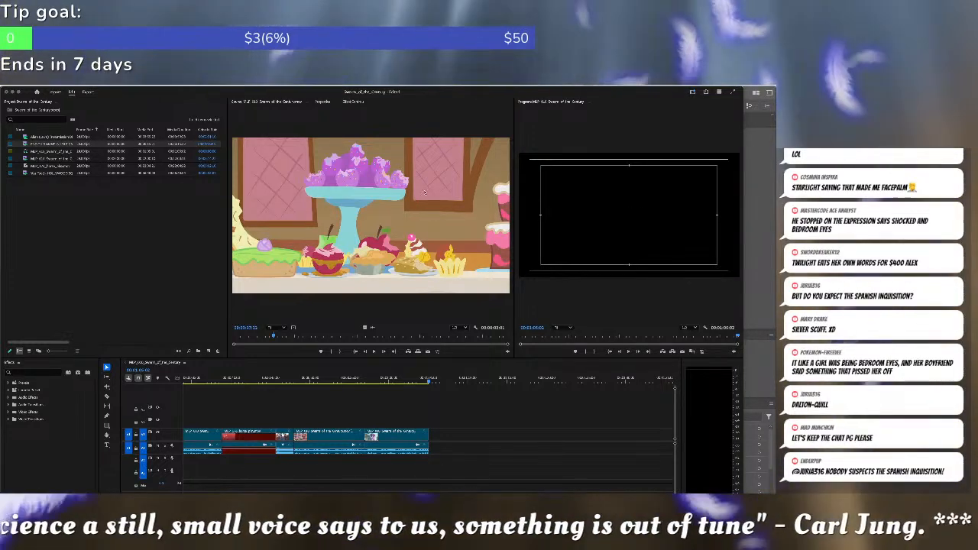
left_click(464, 119)
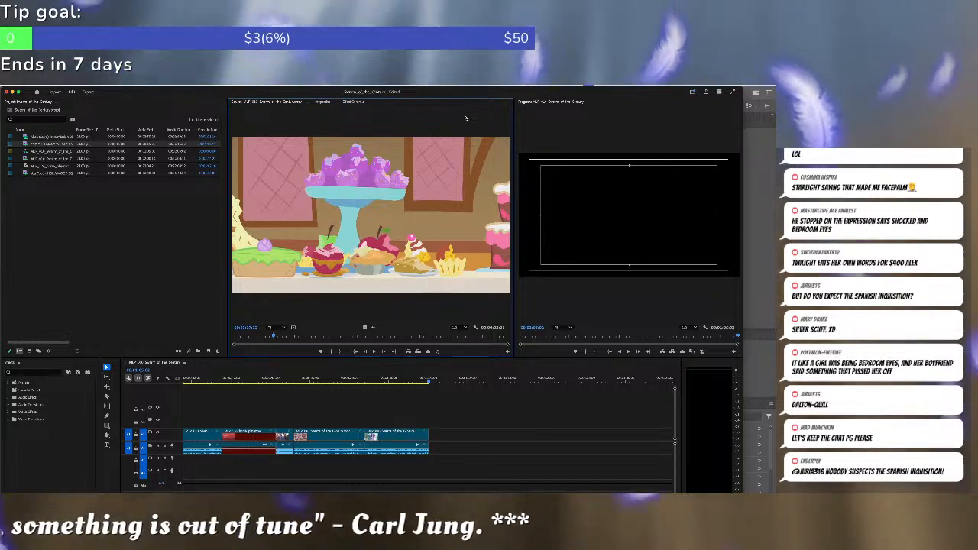
key("space")
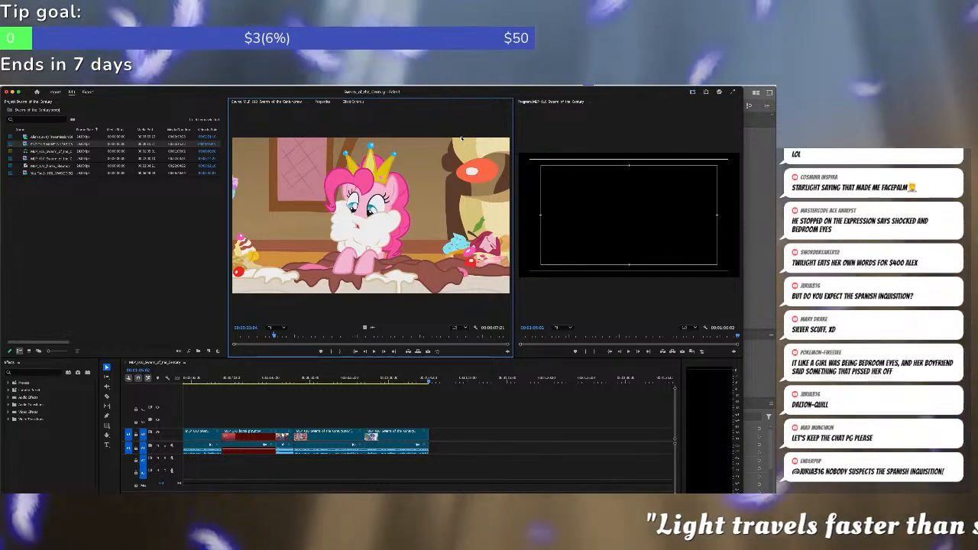
key("period")
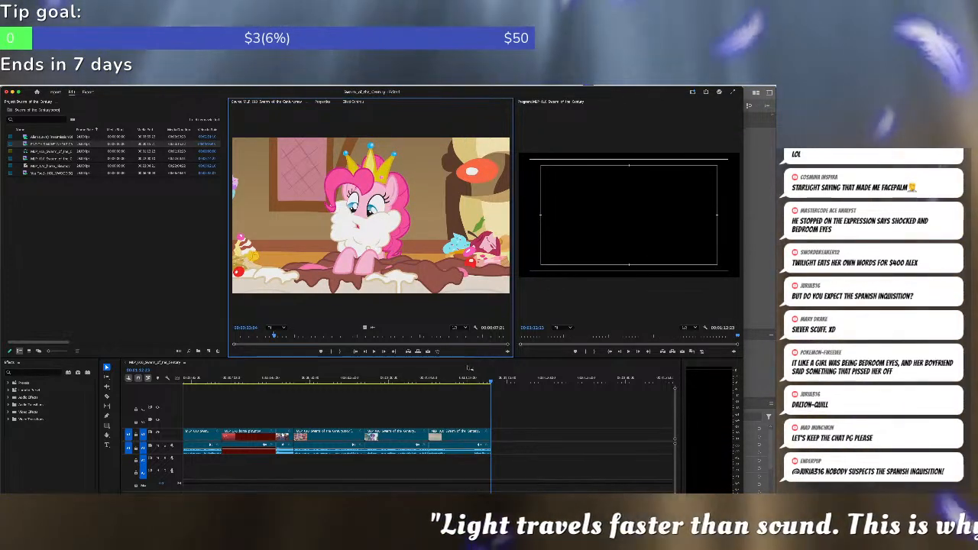
Mark the following Swarm of the Century passage ending on crowned Pinkie beside the cake, about 8 seconds, and append it to the sequence.
mouse_move(467, 378)
left_mouse_down()
mouse_move(448, 380)
mouse_move(470, 379)
left_mouse_up()
key("Down")
key("shift+2")
key("space")
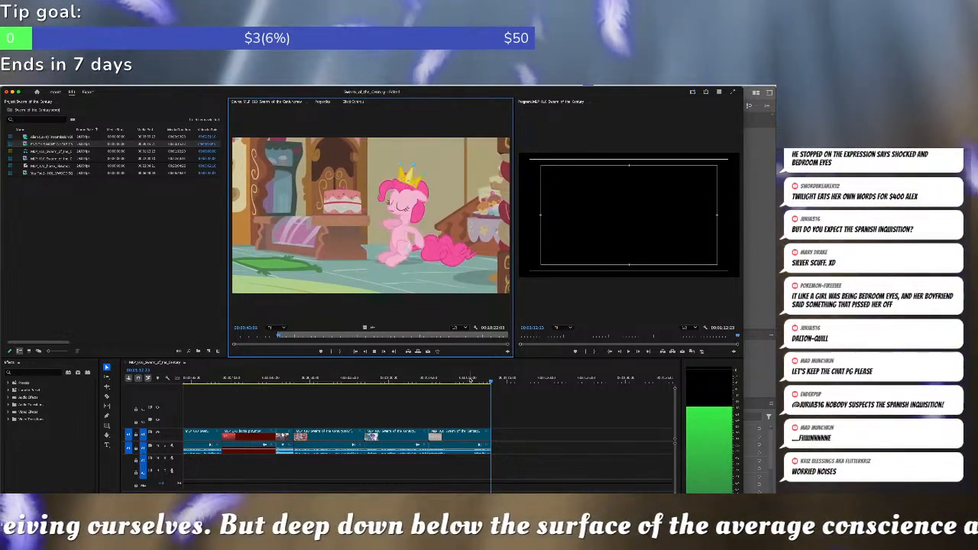
key("o")
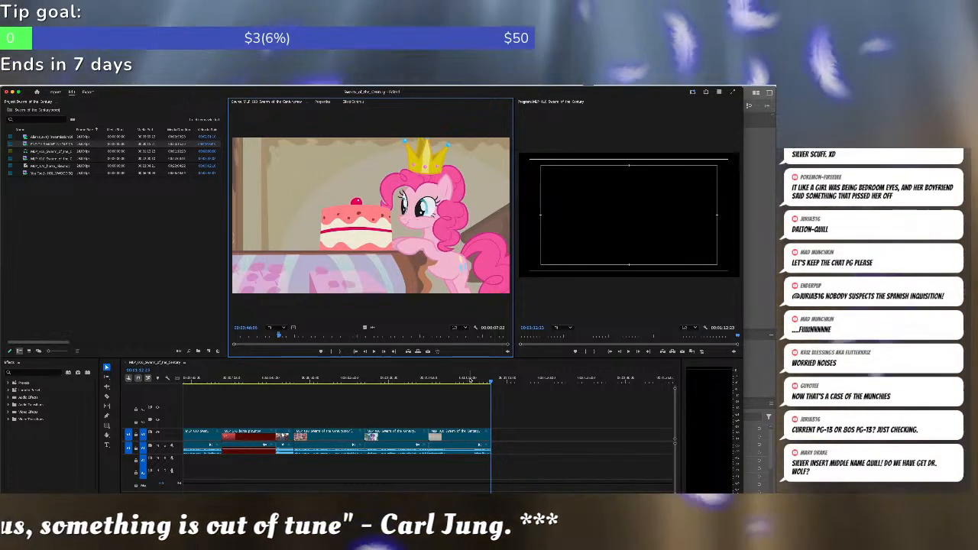
key(".")
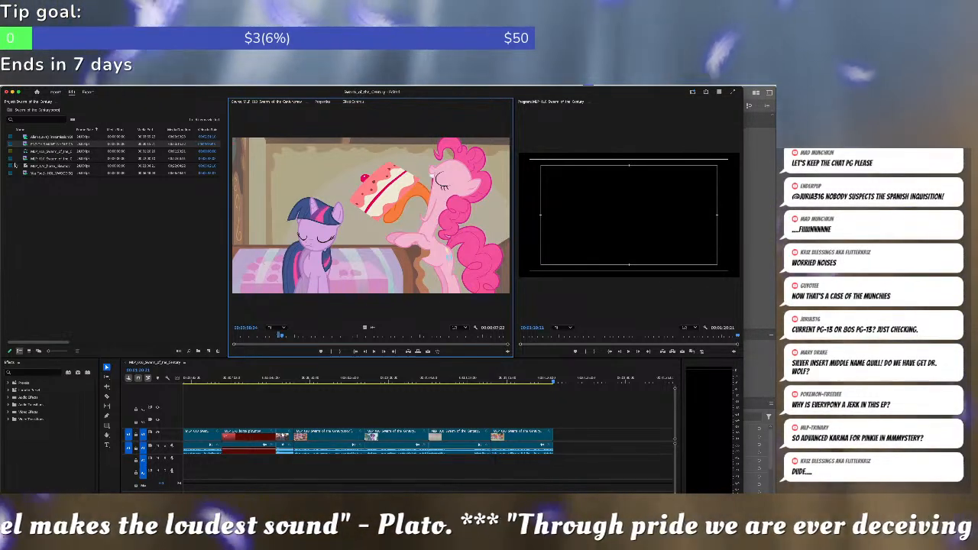
Relink the offline Horse Play clip to the Horse Play MOV in the project folder and play it in the sequence.
left_click(38, 165)
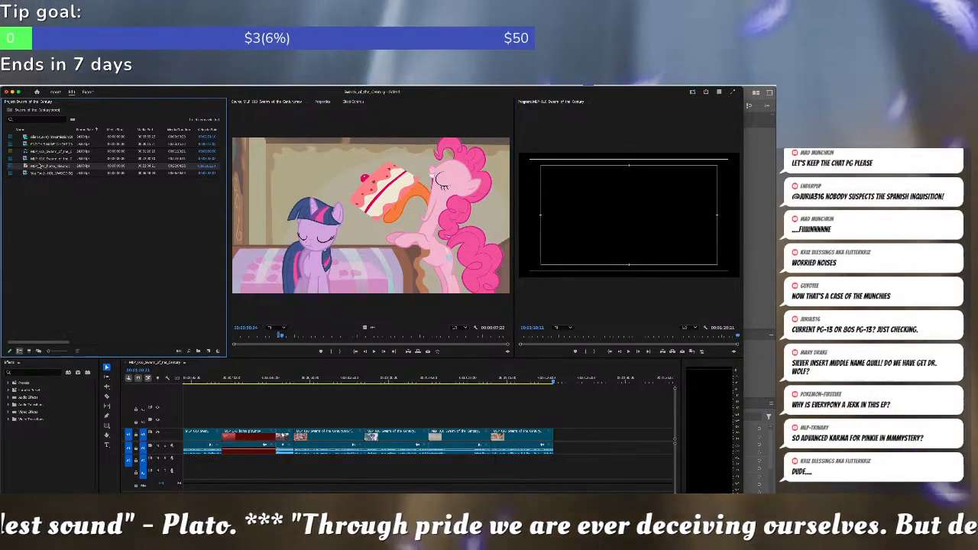
right_click(42, 164)
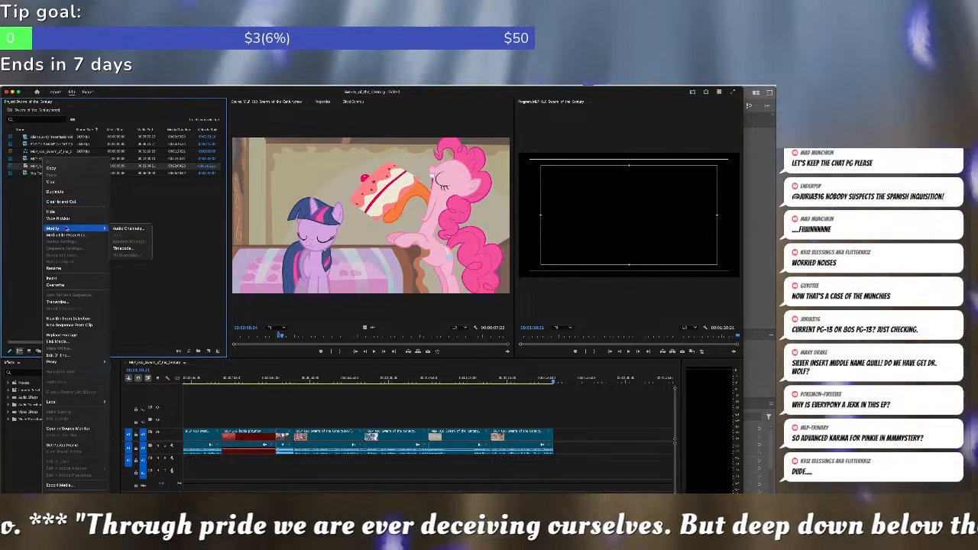
left_click(58, 342)
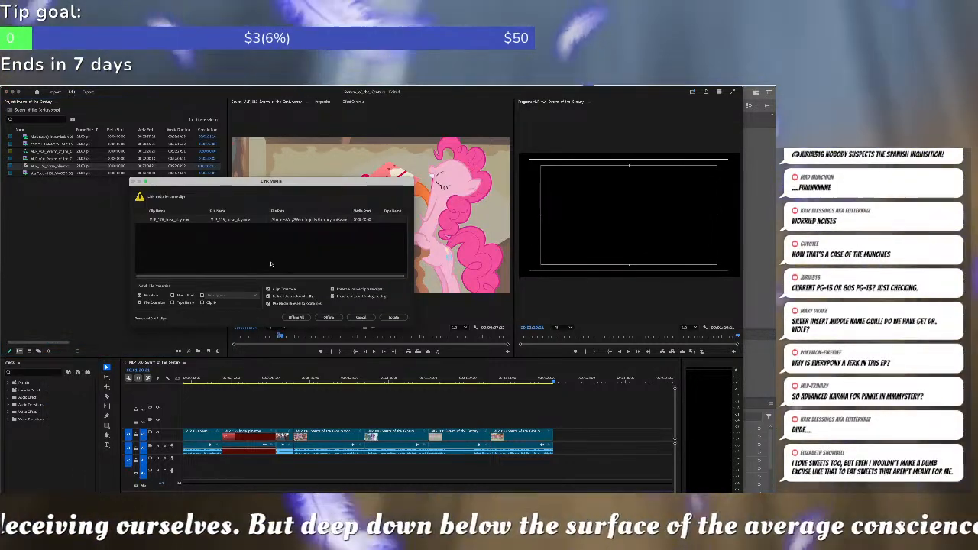
left_click(391, 317)
left_click(574, 412)
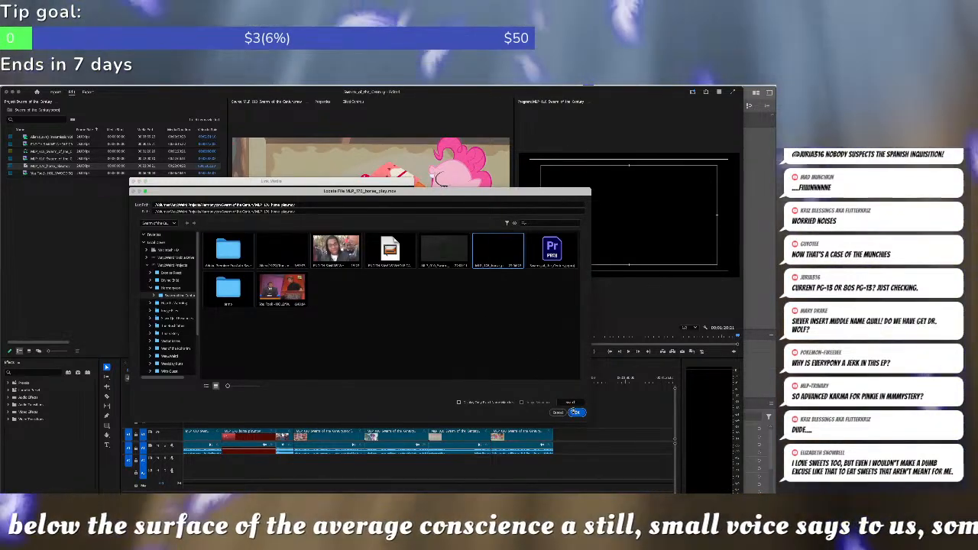
left_click(233, 380)
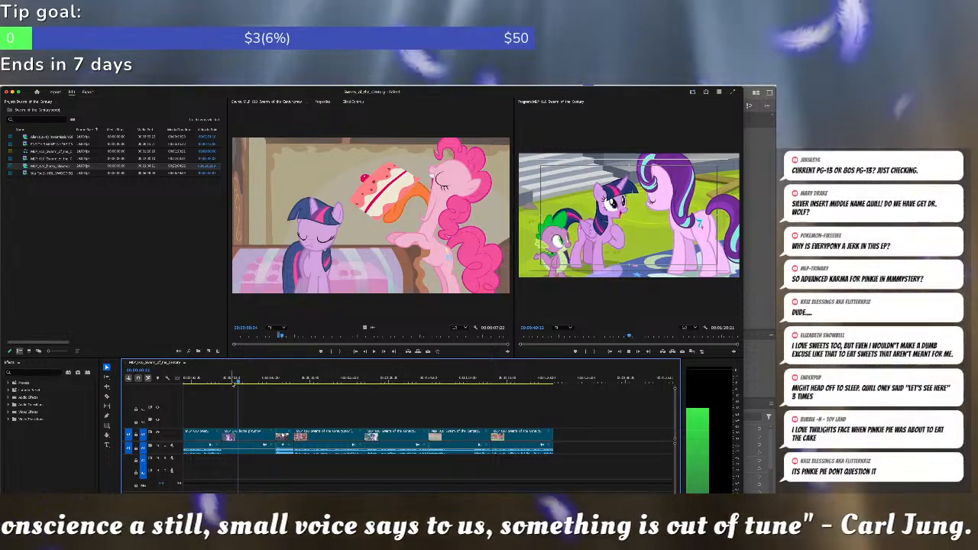
Change the number of audio clips in the Horse Play media's audio channel settings and accept the change despite its use in the sequence.
right_click(241, 452)
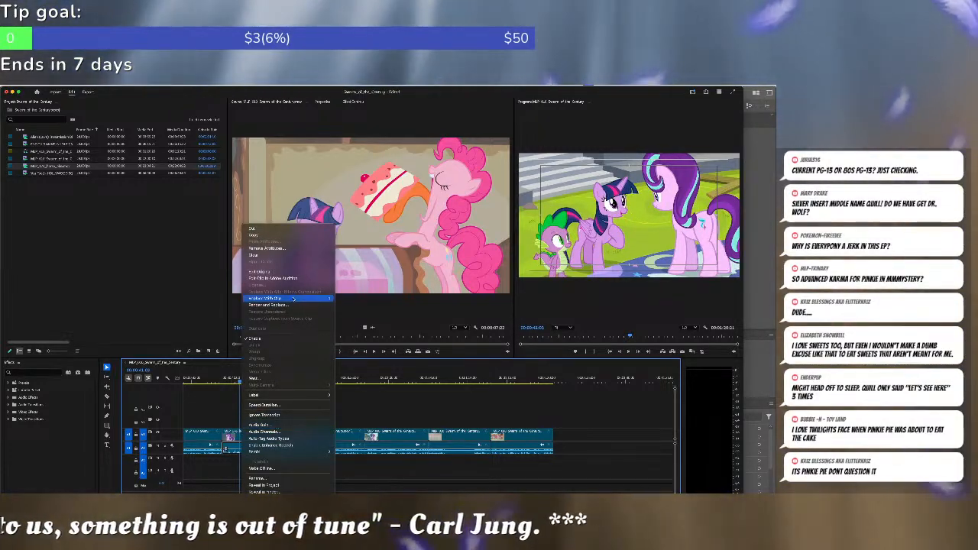
left_click(145, 262)
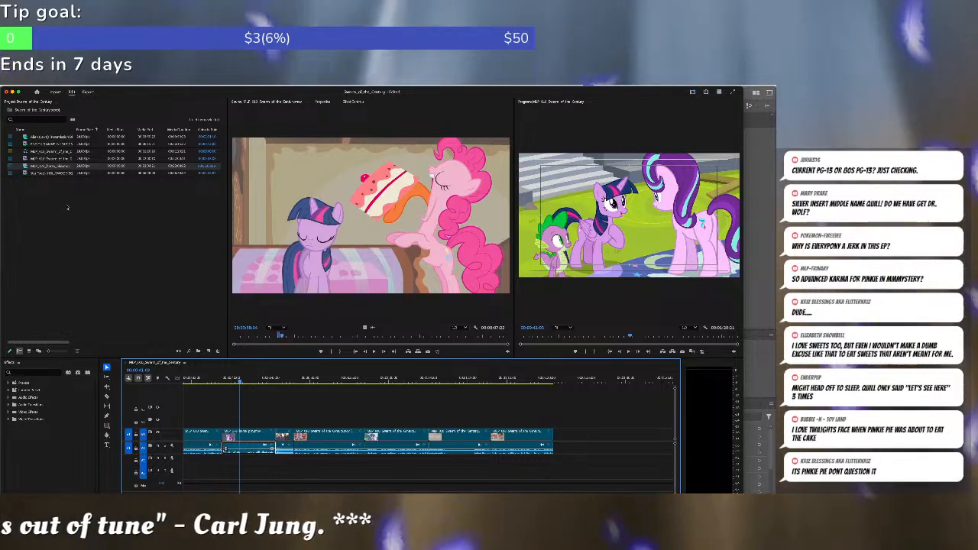
right_click(55, 171)
mouse_move(91, 229)
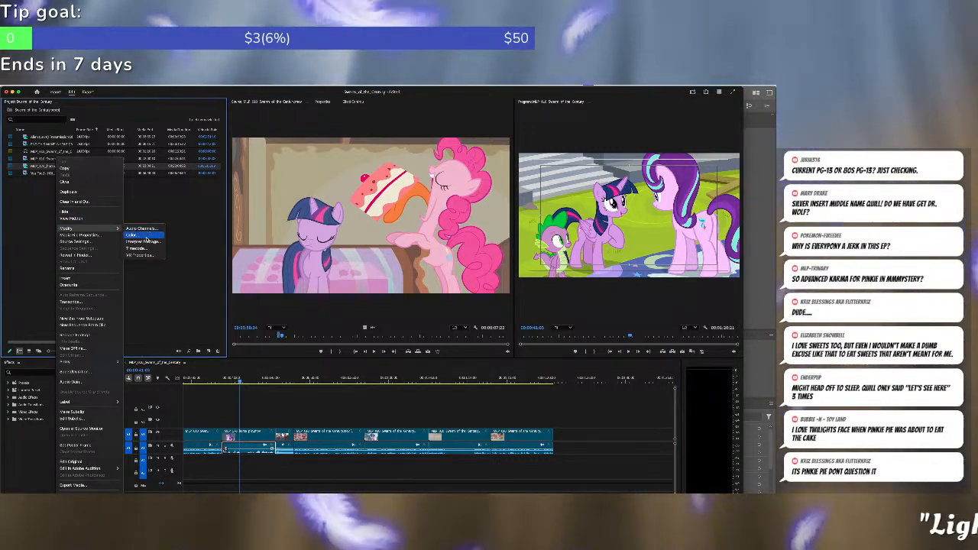
left_click(142, 228)
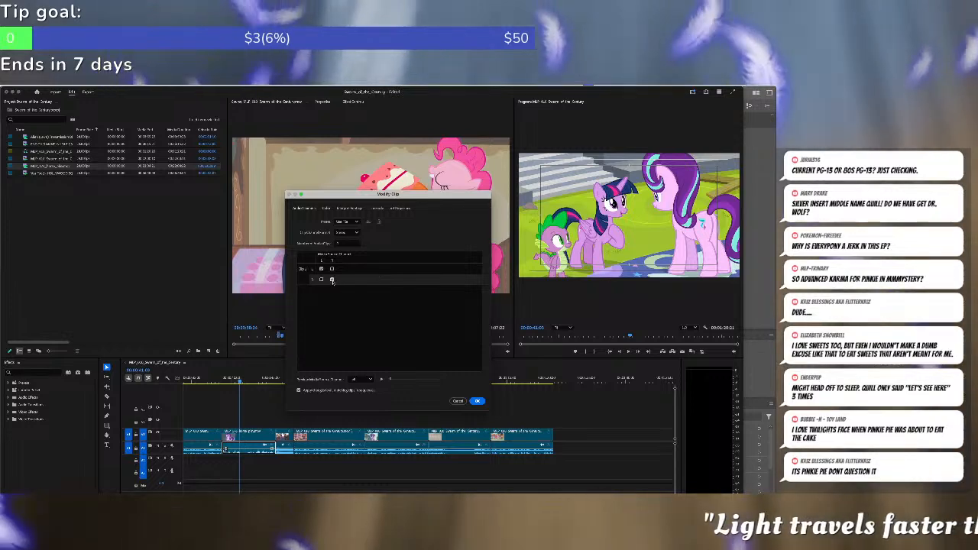
left_click(346, 244)
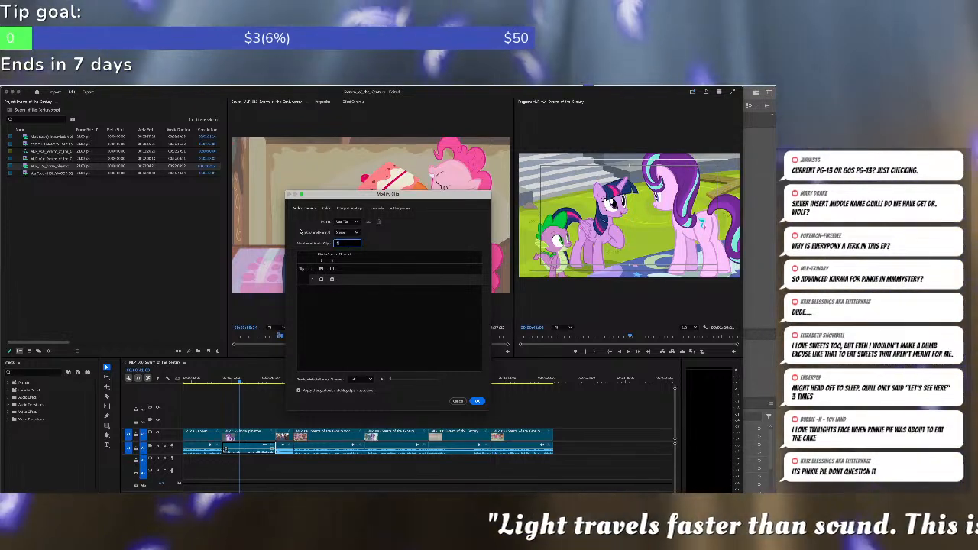
key("Return")
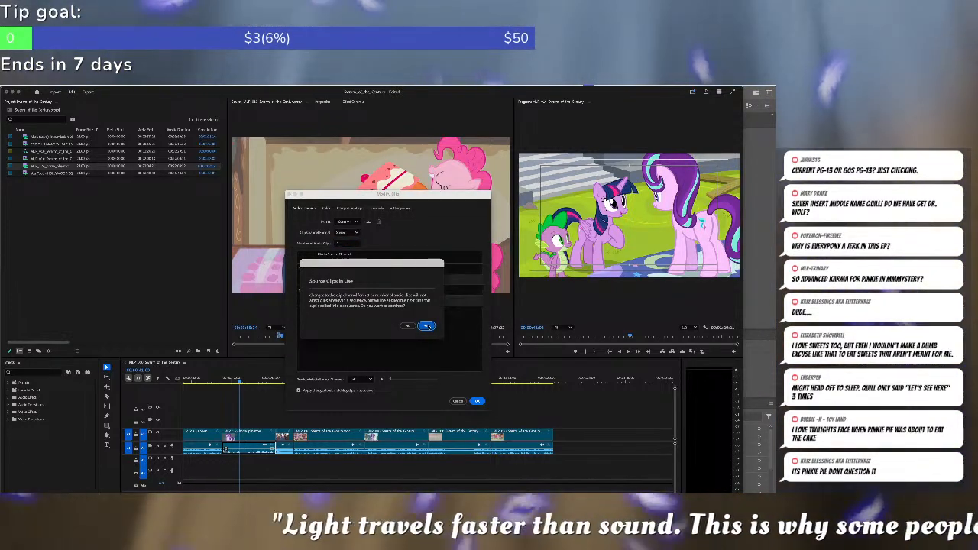
left_click(426, 326)
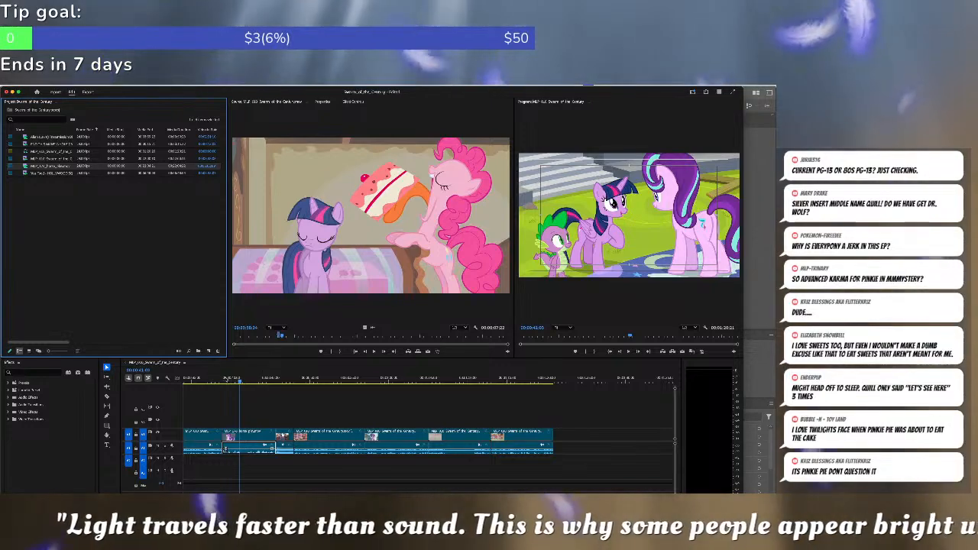
Play back the relinked Horse Play clip in the sequence to check its picture and sound.
left_click_drag(235, 380, 231, 381)
key("space")
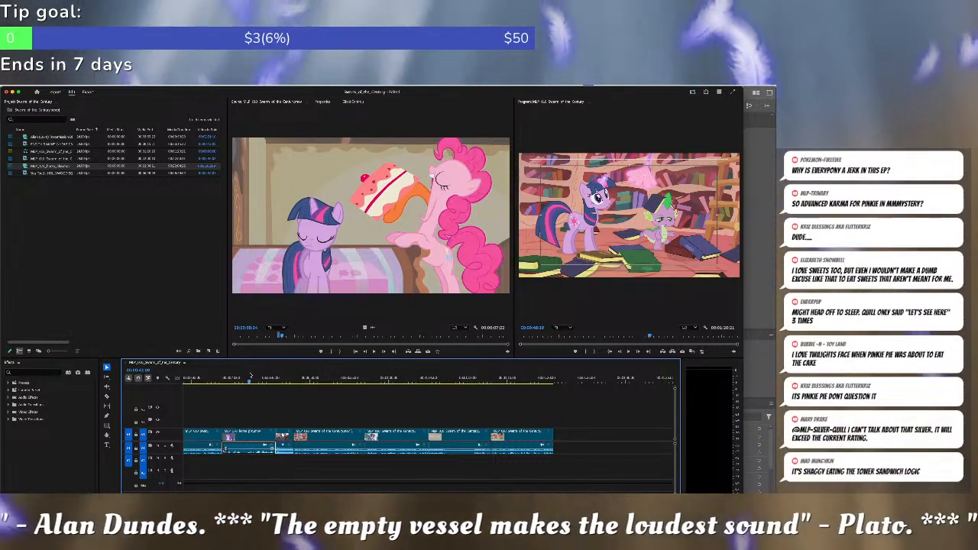
left_click(250, 378)
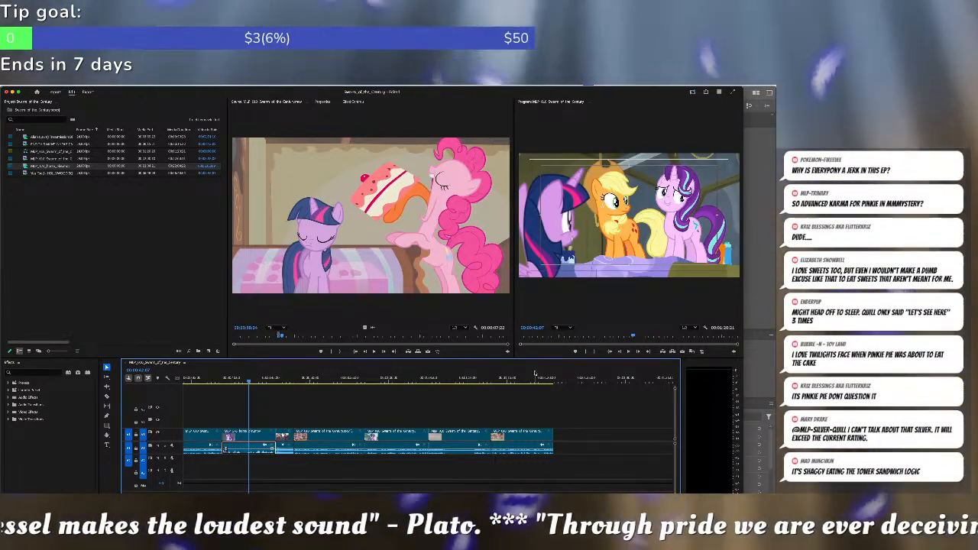
Open the sequence's last clip in the Source monitor and mark an in point where Fluttershy appears with the parasprites.
left_click(550, 377)
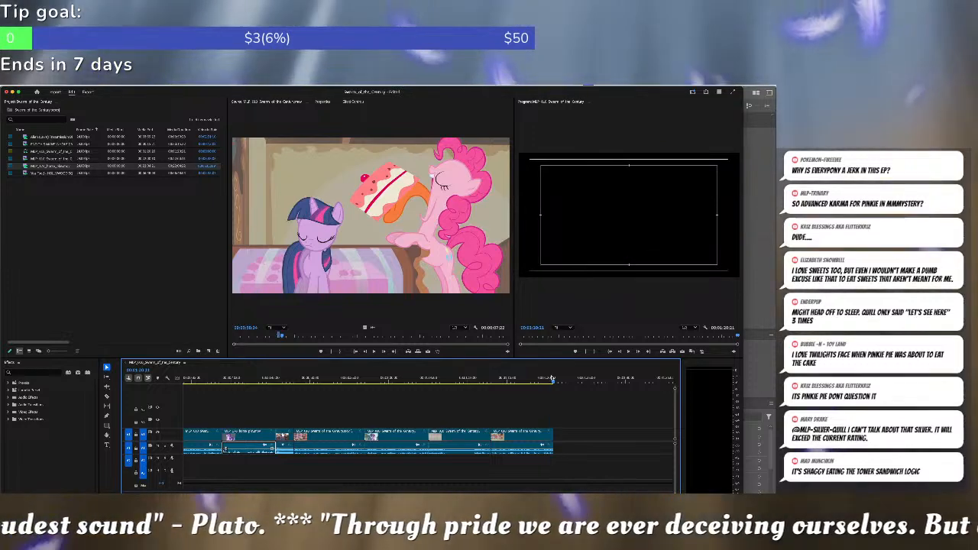
key("Left")
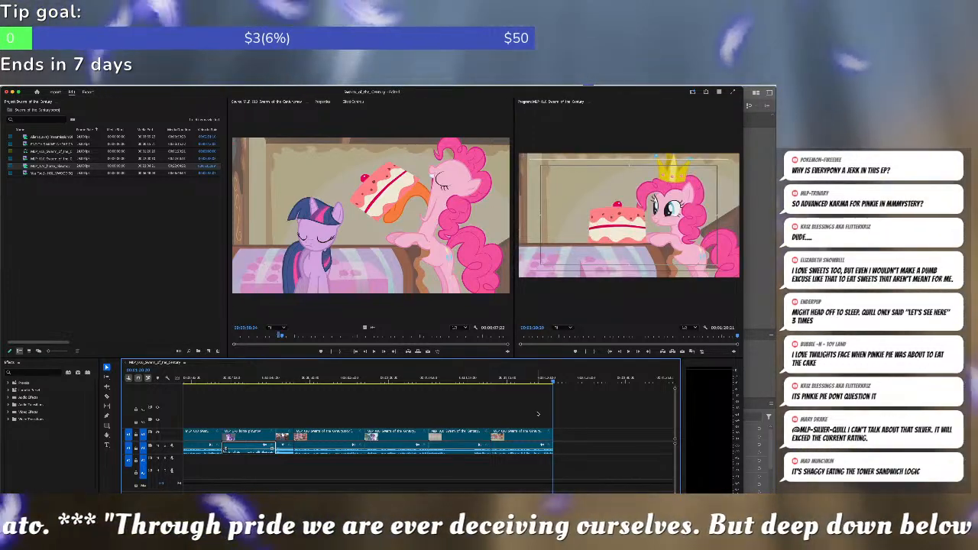
double_click(527, 436)
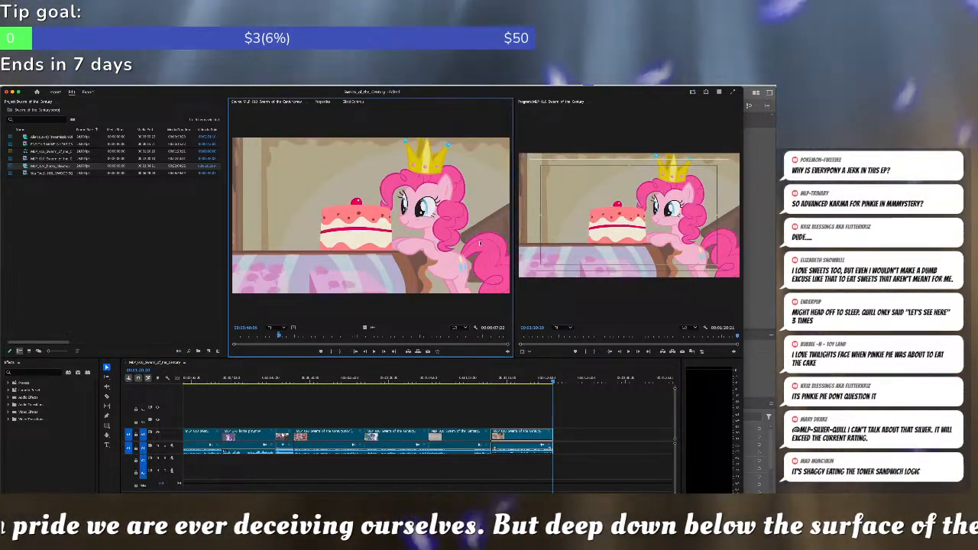
key("space")
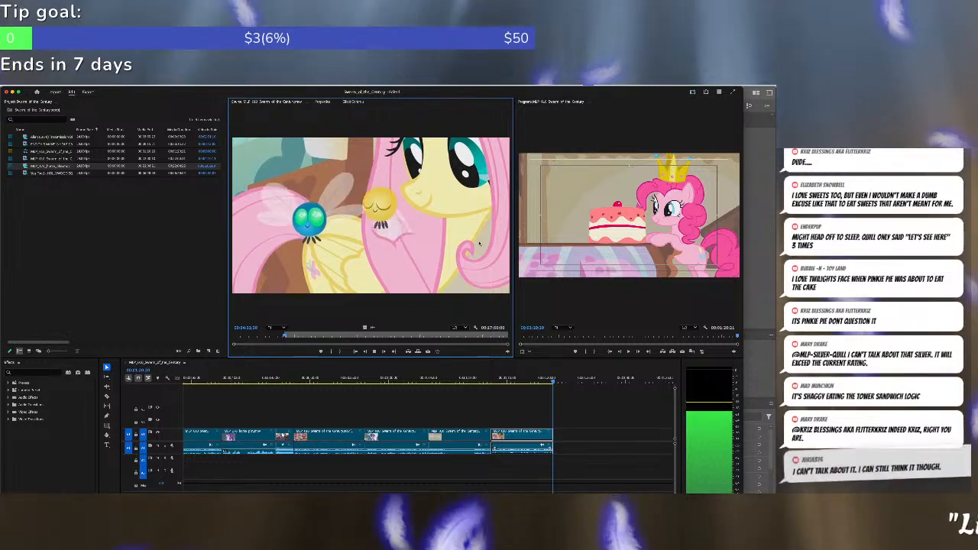
Mark an out point on Fluttershy with the three parasprites and insert the shot of about 3 seconds at the sequence's end.
left_click(576, 392)
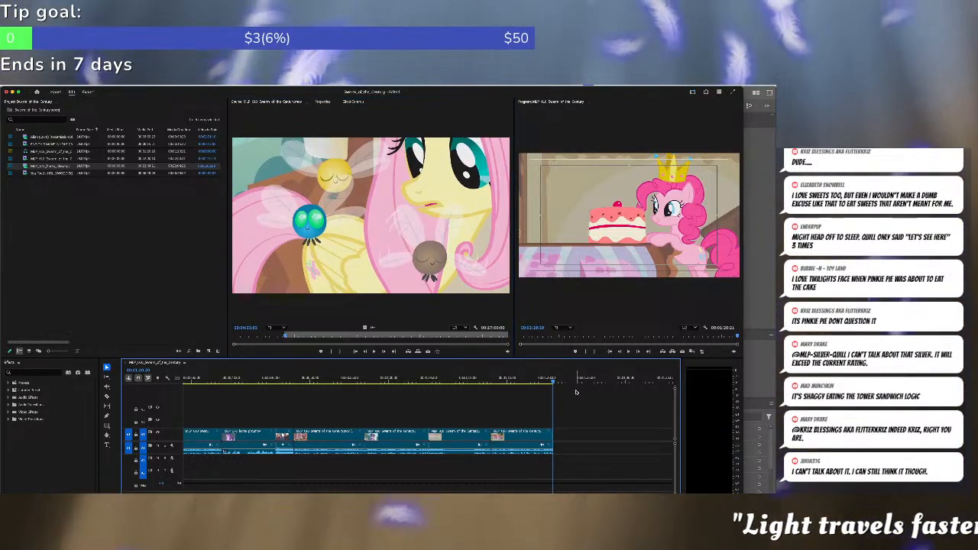
key("Right")
key("comma")
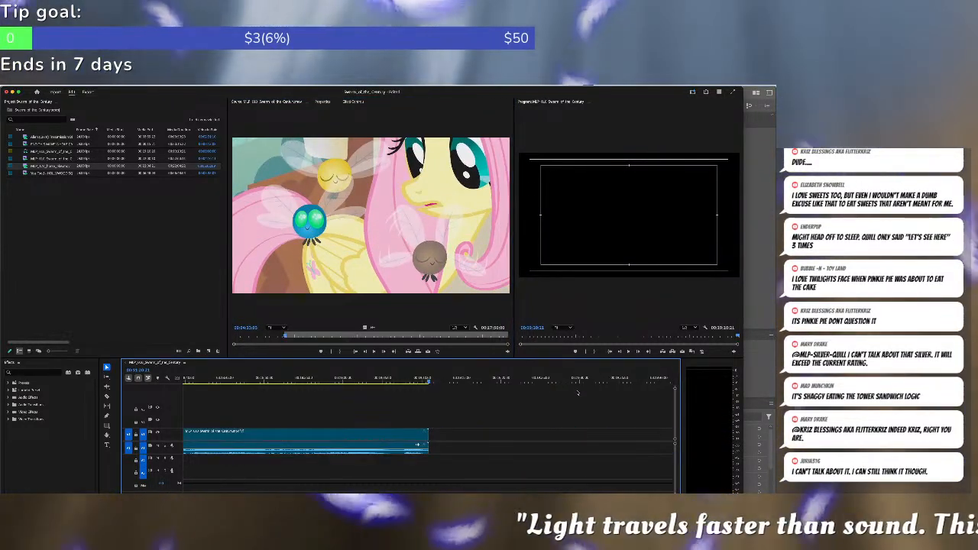
left_click(419, 247)
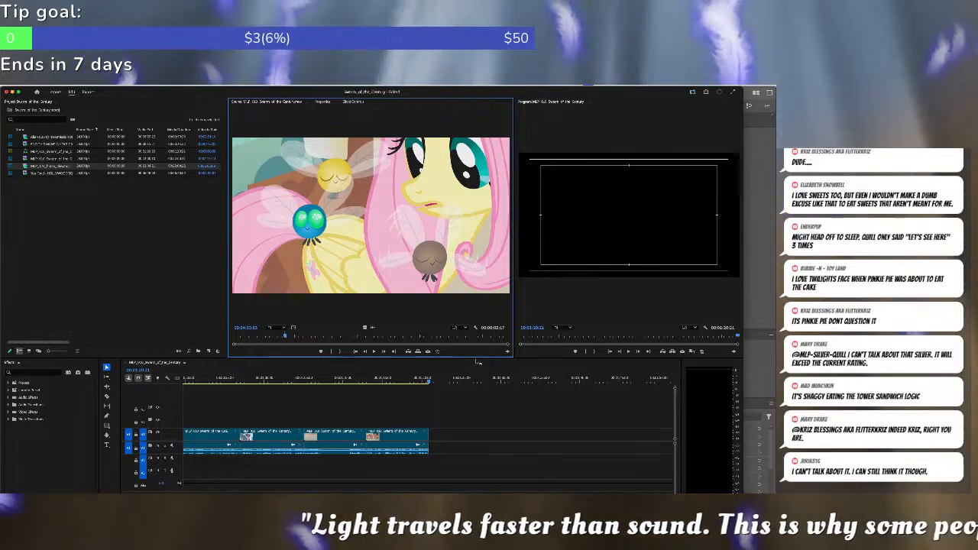
key("comma")
left_click(533, 412)
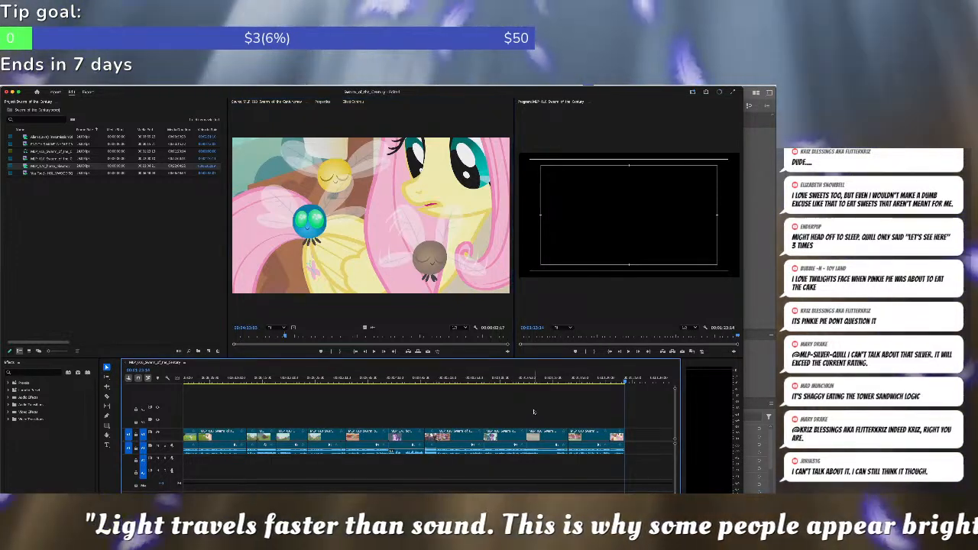
key("equal")
key("equal")
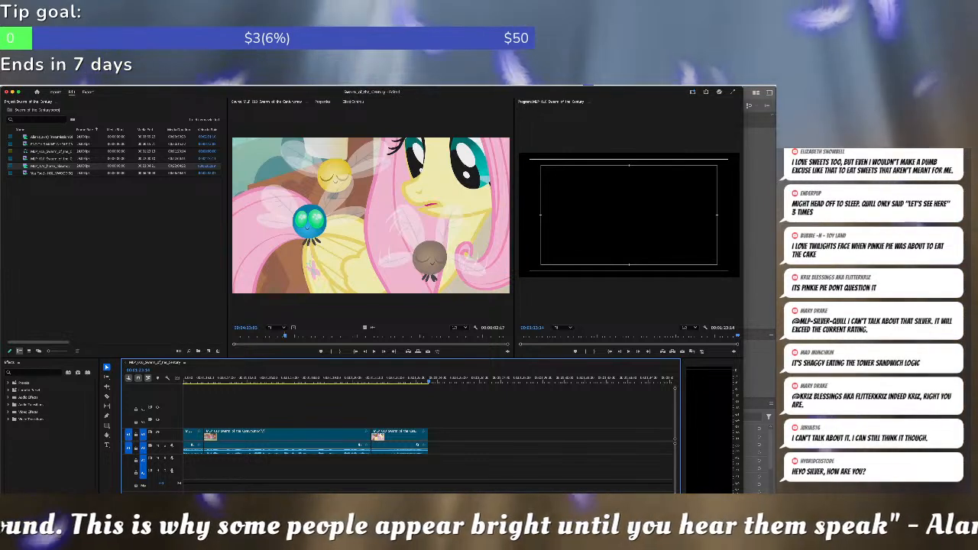
key("super+Tab")
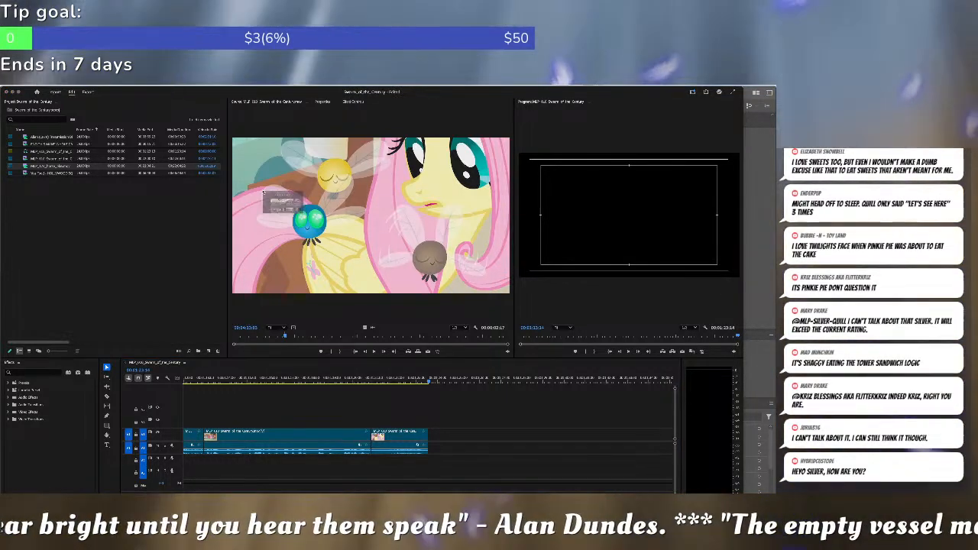
key("super+Tab")
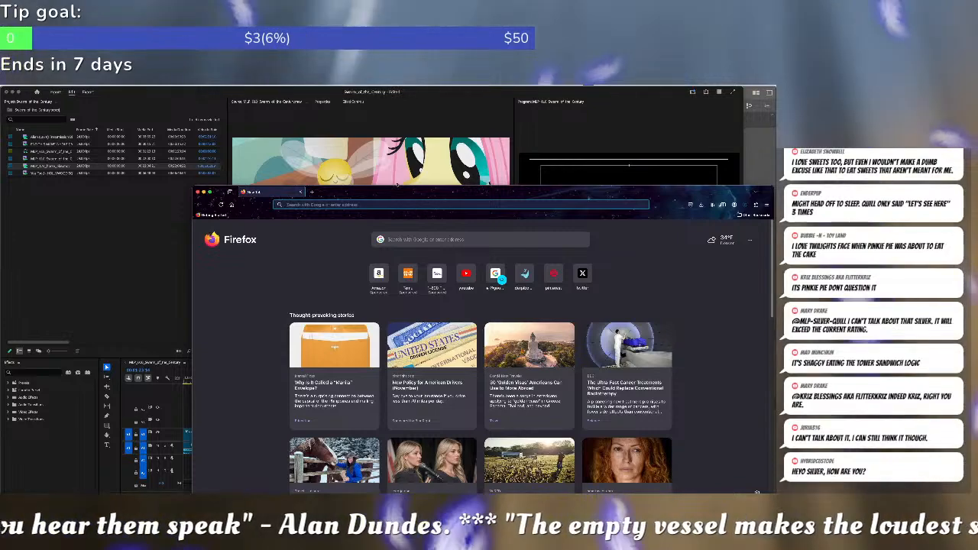
left_click(398, 186)
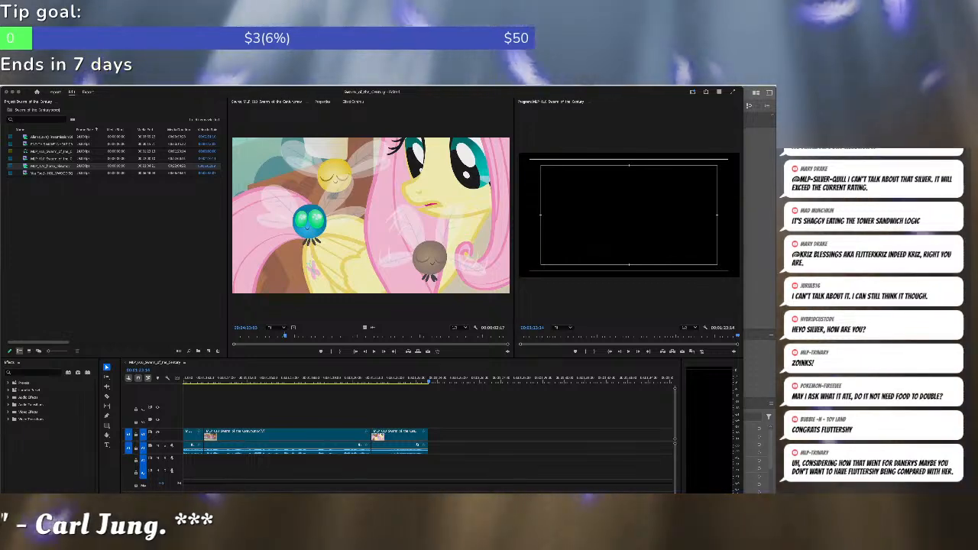
Play the episode on to Pinkie Pie's doorway shot and insert about 6 seconds of footage at the sequence's end.
left_click(411, 229)
key("space")
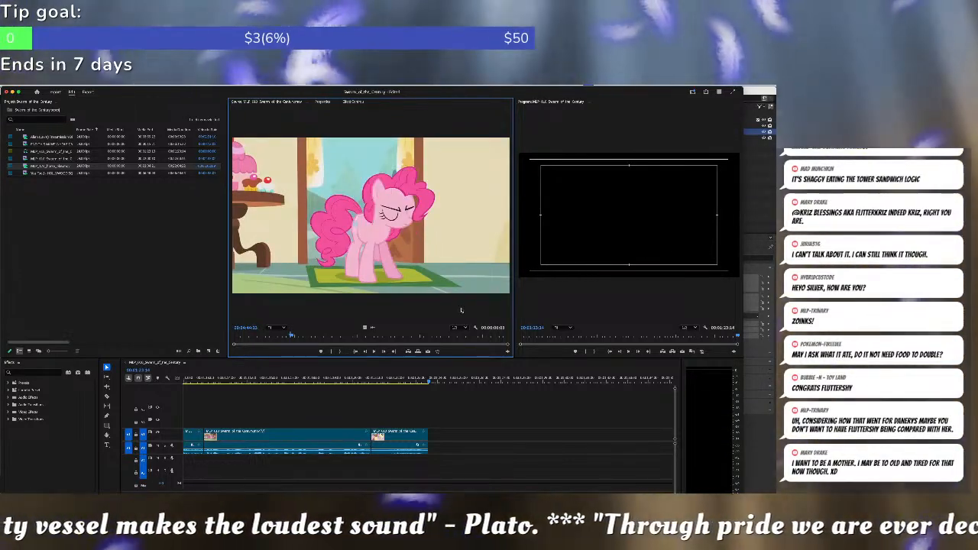
key("comma")
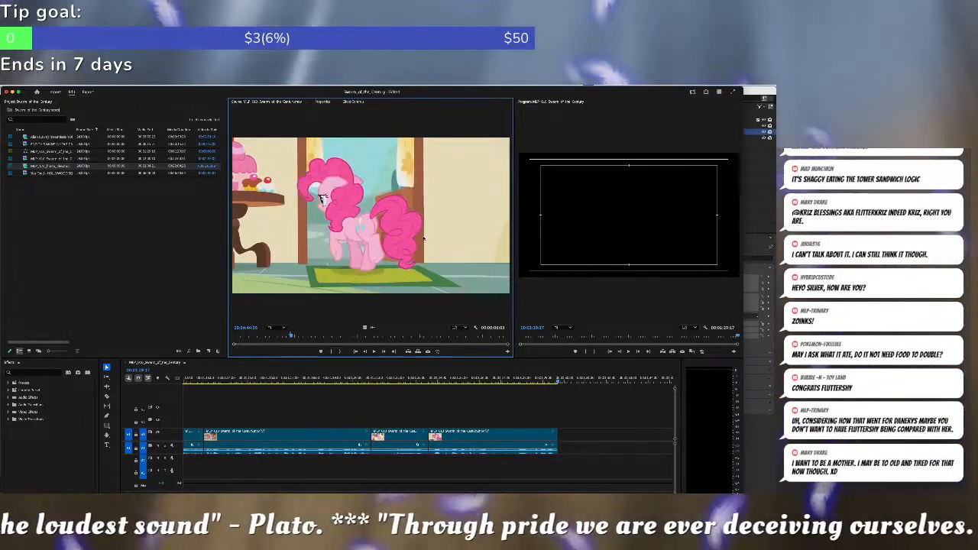
Mark in and out points on the following shot with Fluttershy and Twilight and overwrite about 4 seconds onto the sequence's end.
key("i")
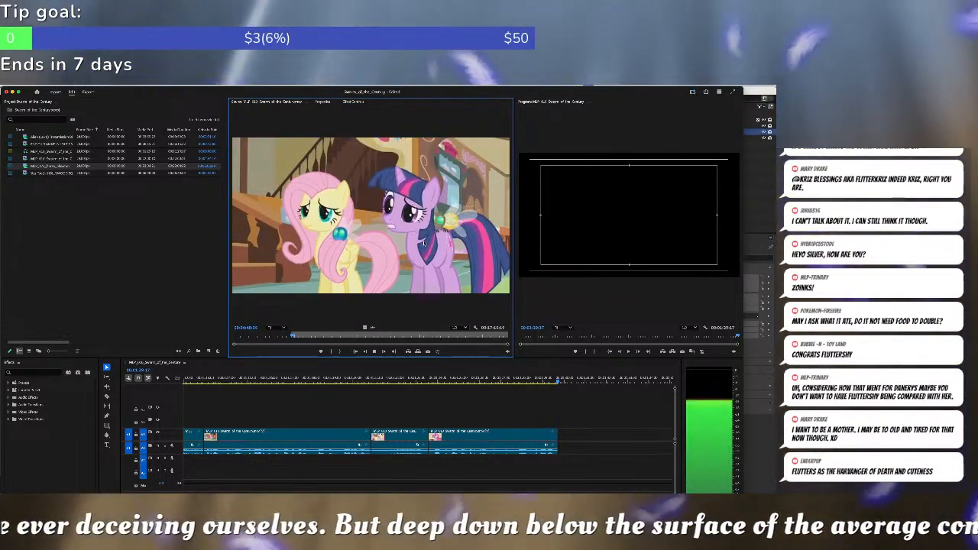
key("o")
key(".")
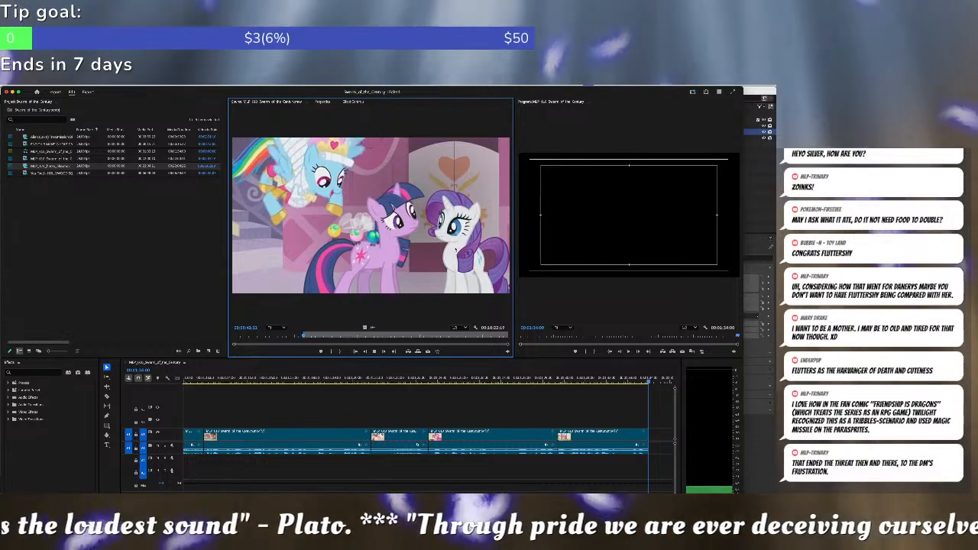
Mark the shot of Rainbow Dash, Twilight and Rarity, insert about 4 seconds at the sequence's end, and save the project.
key("o")
key("comma")
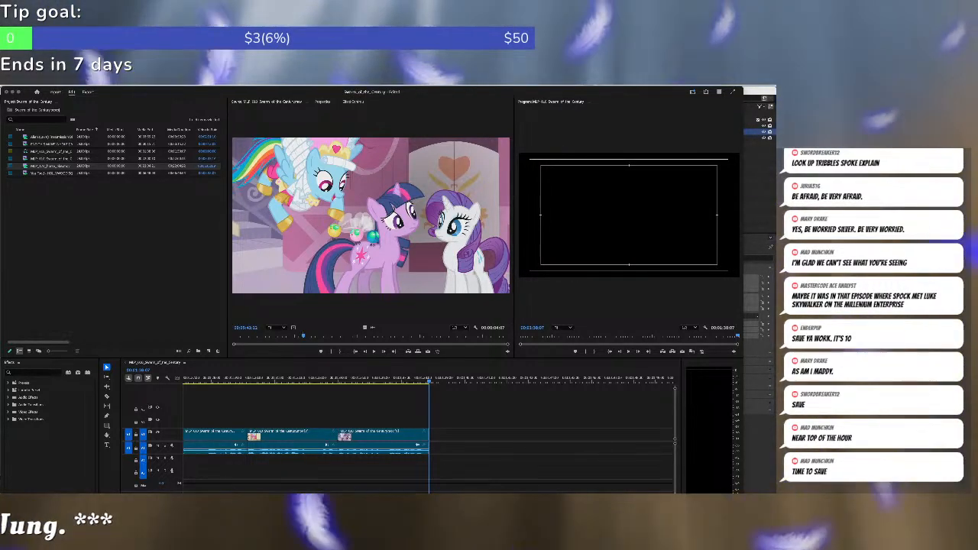
left_click(513, 396)
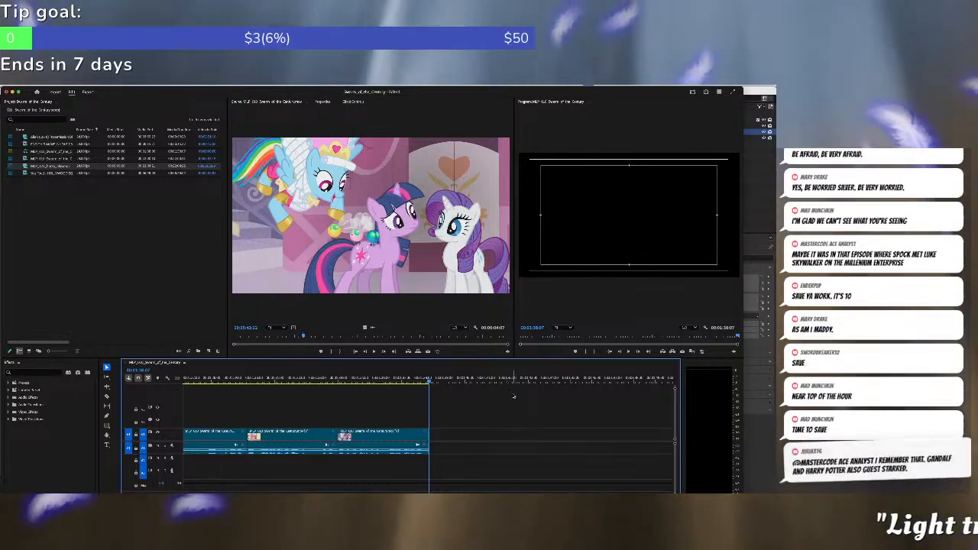
key("super+s")
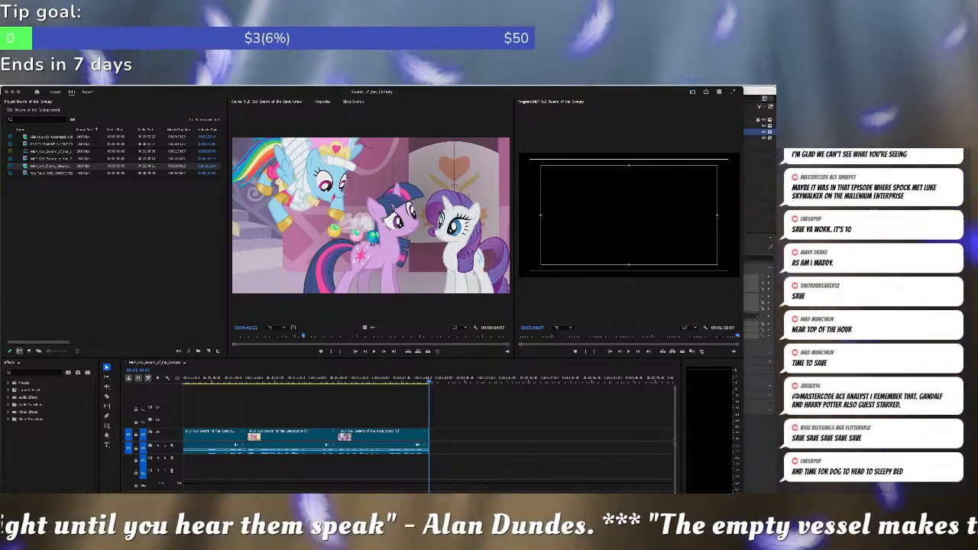
Import the Star Trek - A New Generation Every Three Hours clip from Finder and mark an in point at the Kirk and tribbles scene.
key("super+Tab")
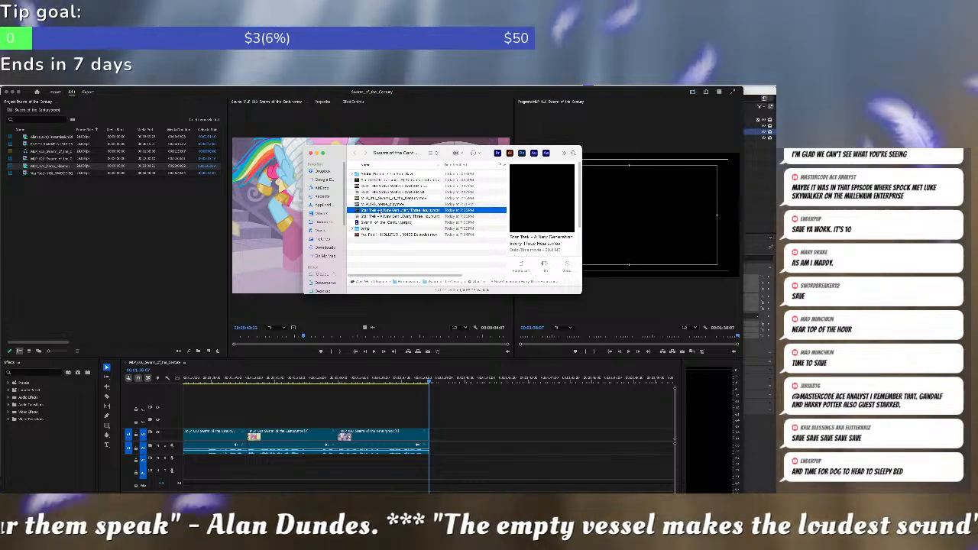
left_click_drag(364, 210, 45, 187)
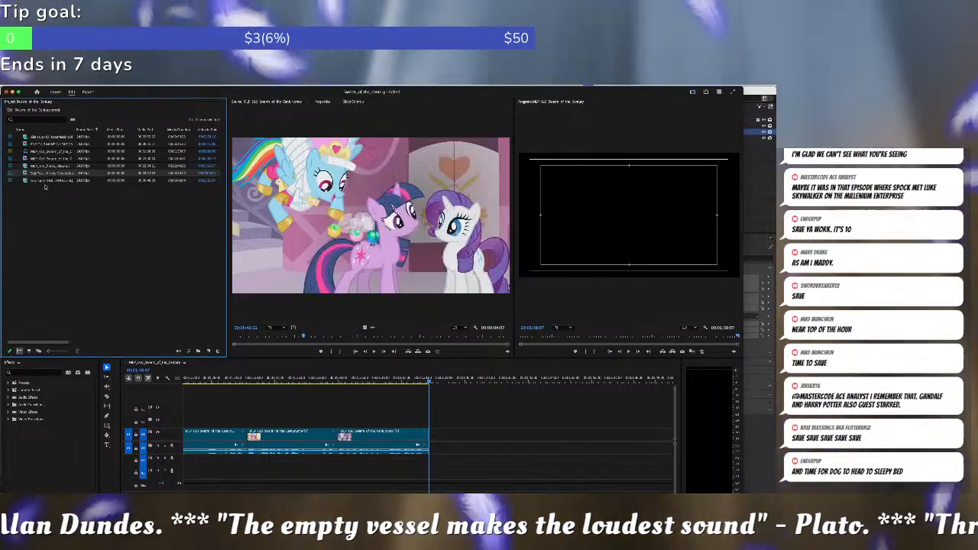
double_click(27, 175)
key("space")
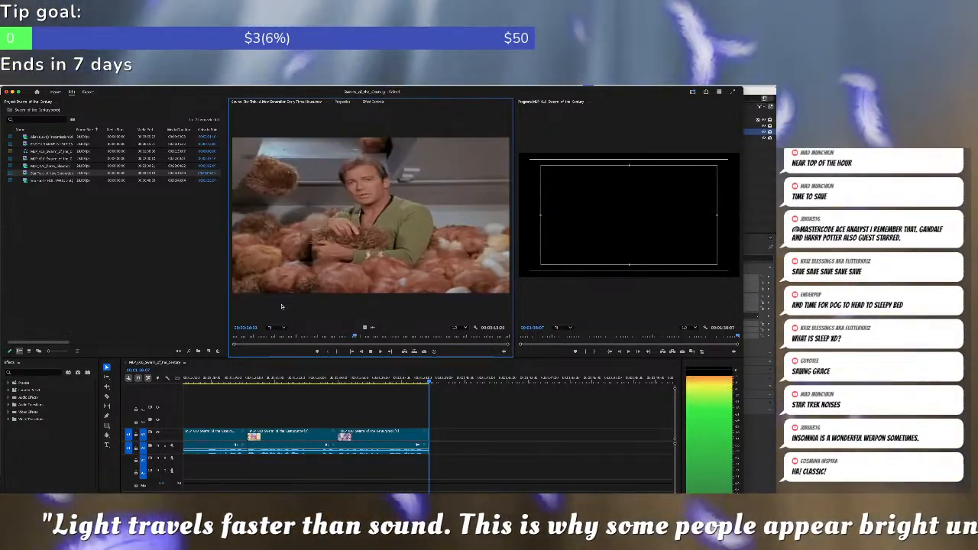
key("i")
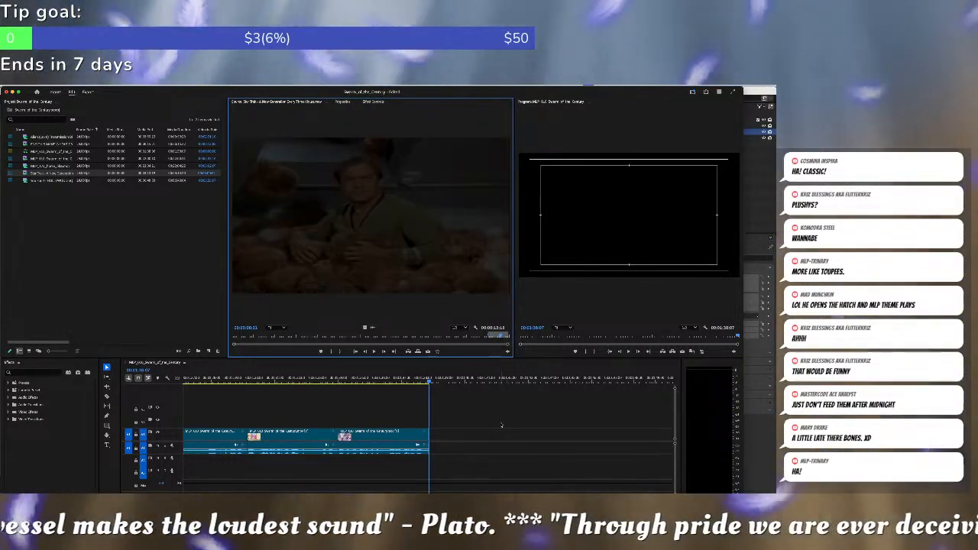
Save the project and fit the whole sequence in the timeline.
left_click(747, 380)
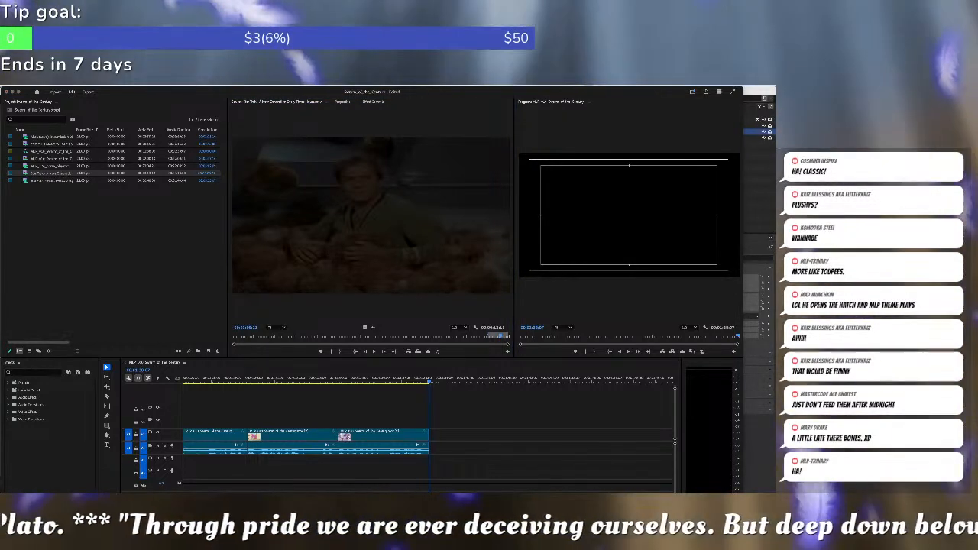
left_click(503, 437)
key("super+s")
key("backslash")
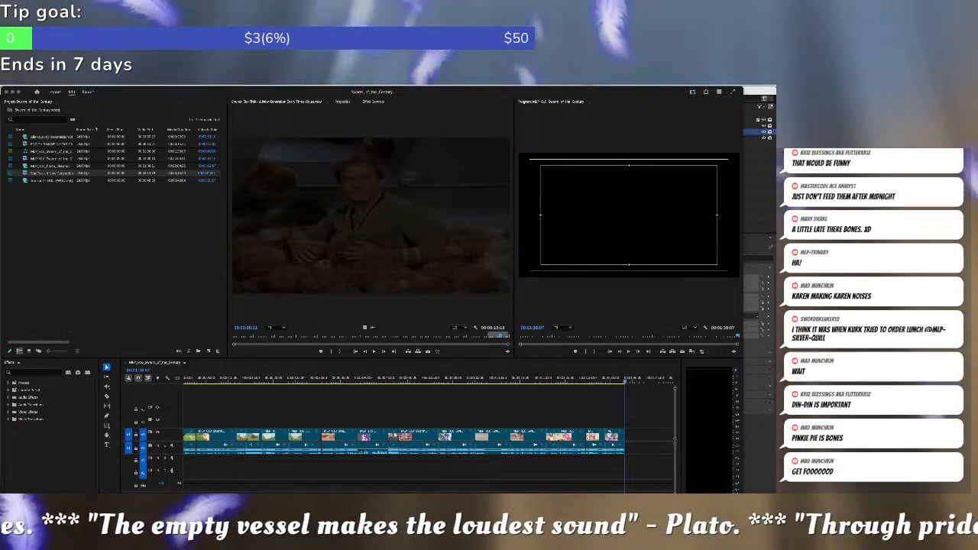
Examine the Tribbles On the Bridge video in Firefox, expand its description to read its source, and close the browser window.
left_click_drag(348, 88, 350, 126)
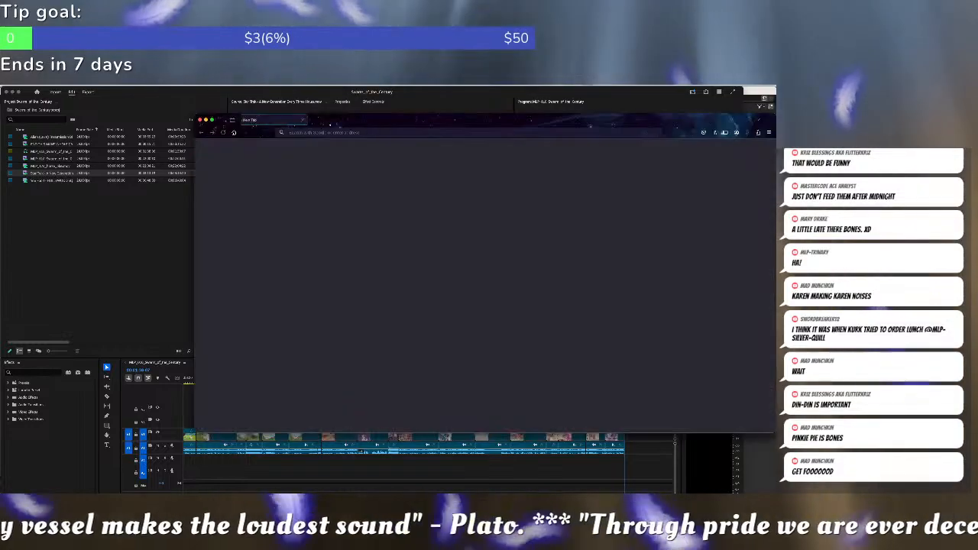
left_click_drag(426, 126, 307, 103)
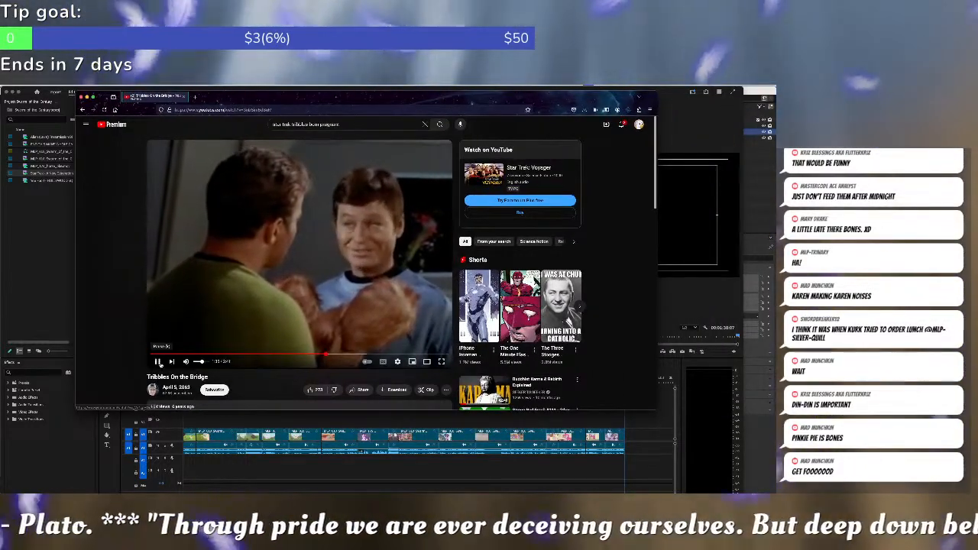
left_click(158, 362)
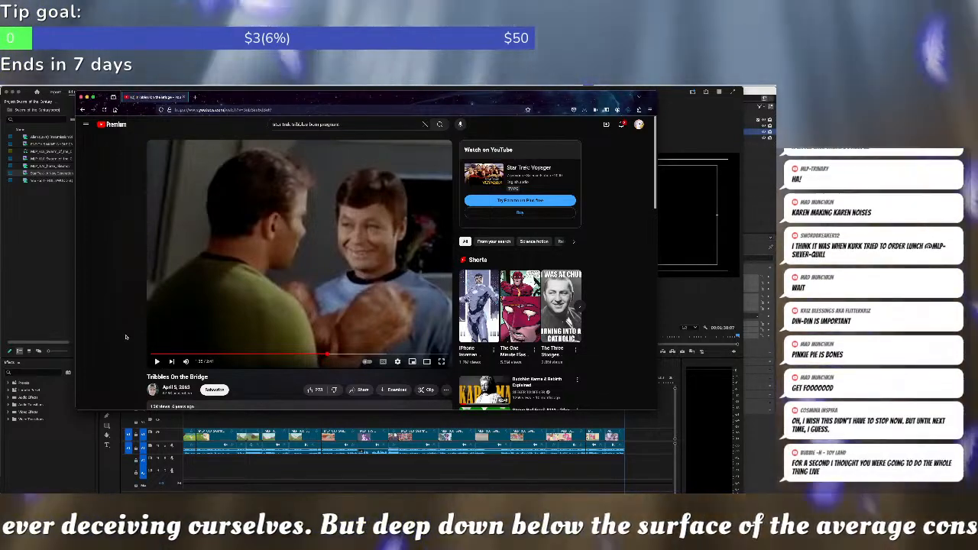
scroll(252, 359, "down", 1)
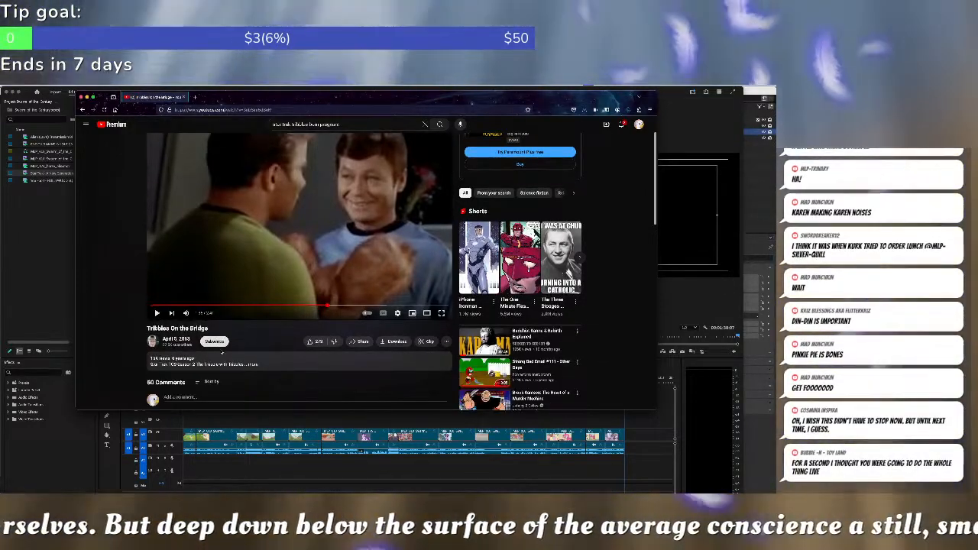
left_click(250, 364)
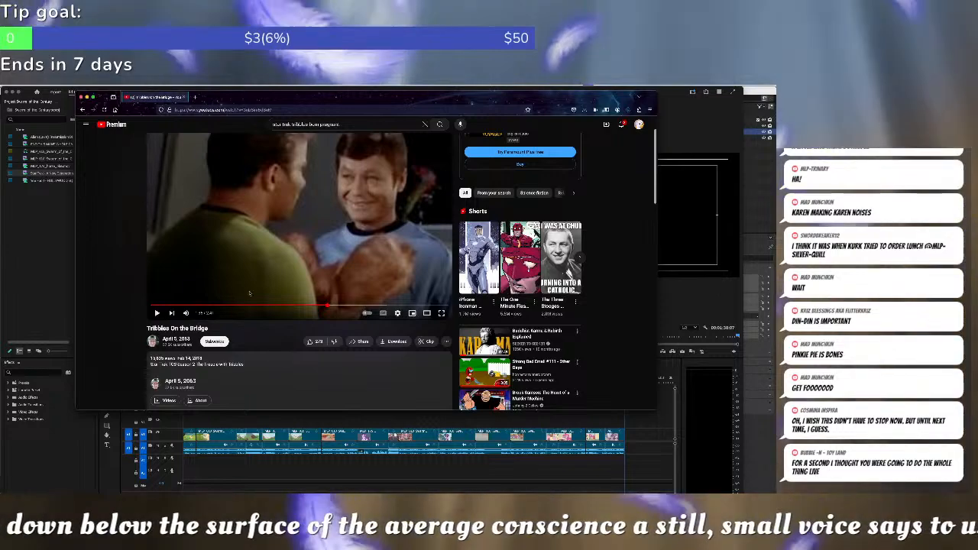
left_click(81, 97)
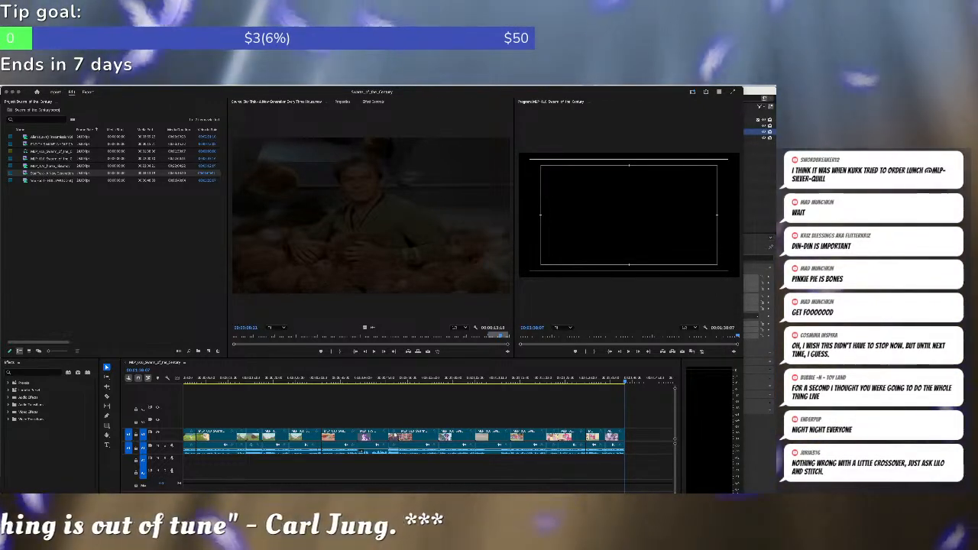
left_click(545, 403)
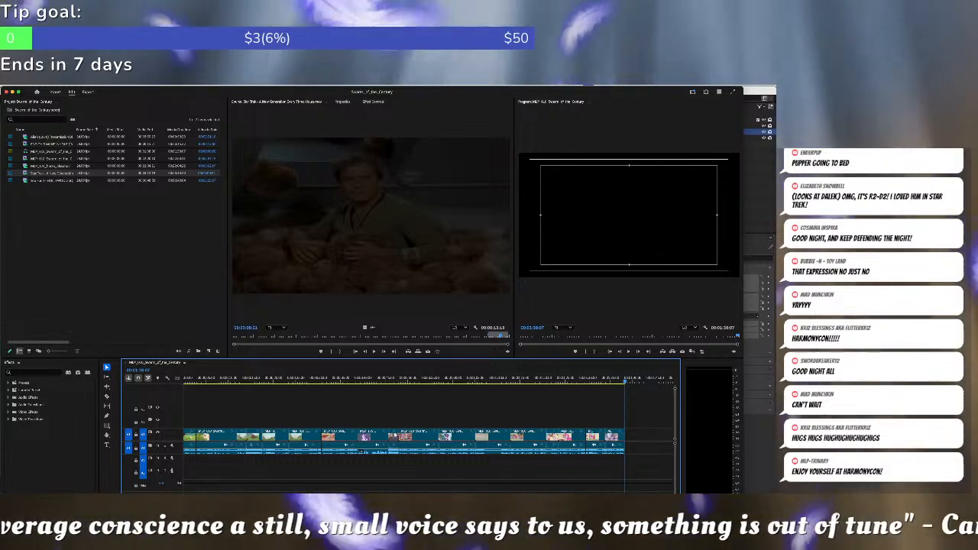
key("super+Tab")
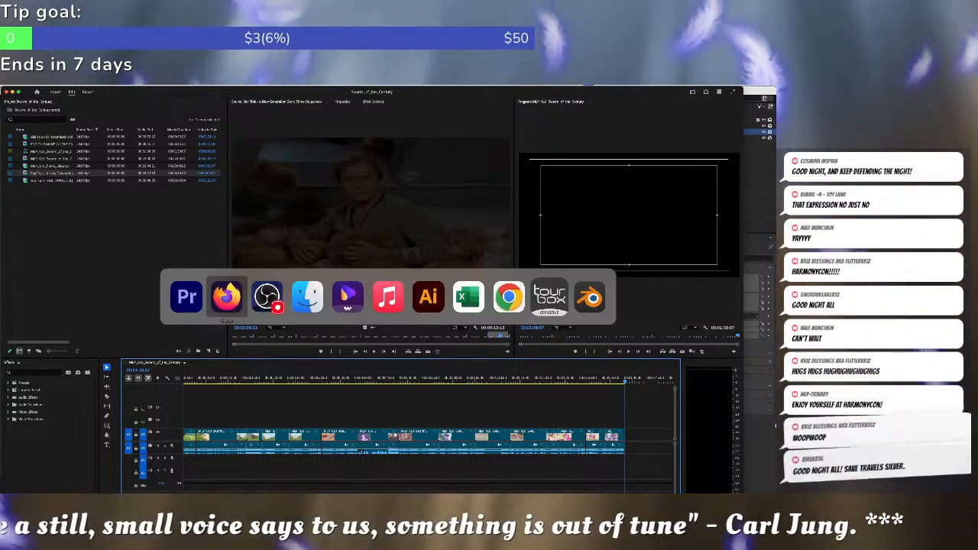